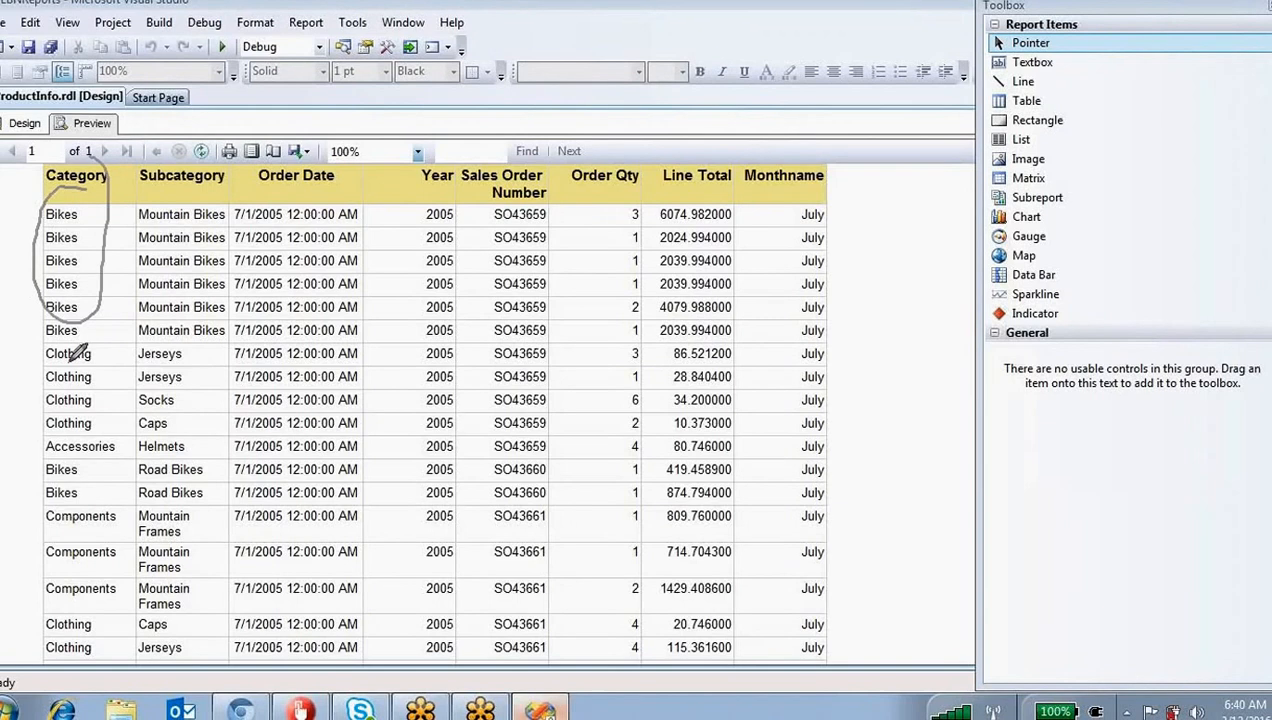
pyautogui.moveTo(66, 345)
pyautogui.mouseDown()
pyautogui.moveTo(106, 378)
pyautogui.moveTo(58, 440)
pyautogui.moveTo(70, 420)
pyautogui.moveTo(110, 452)
pyautogui.moveTo(108, 440)
pyautogui.mouseUp()
pyautogui.moveTo(96, 503)
pyautogui.mouseDown()
pyautogui.moveTo(38, 555)
pyautogui.moveTo(135, 570)
pyautogui.moveTo(110, 525)
pyautogui.mouseUp()
pyautogui.moveTo(38, 620); pyautogui.dragTo(100, 665)
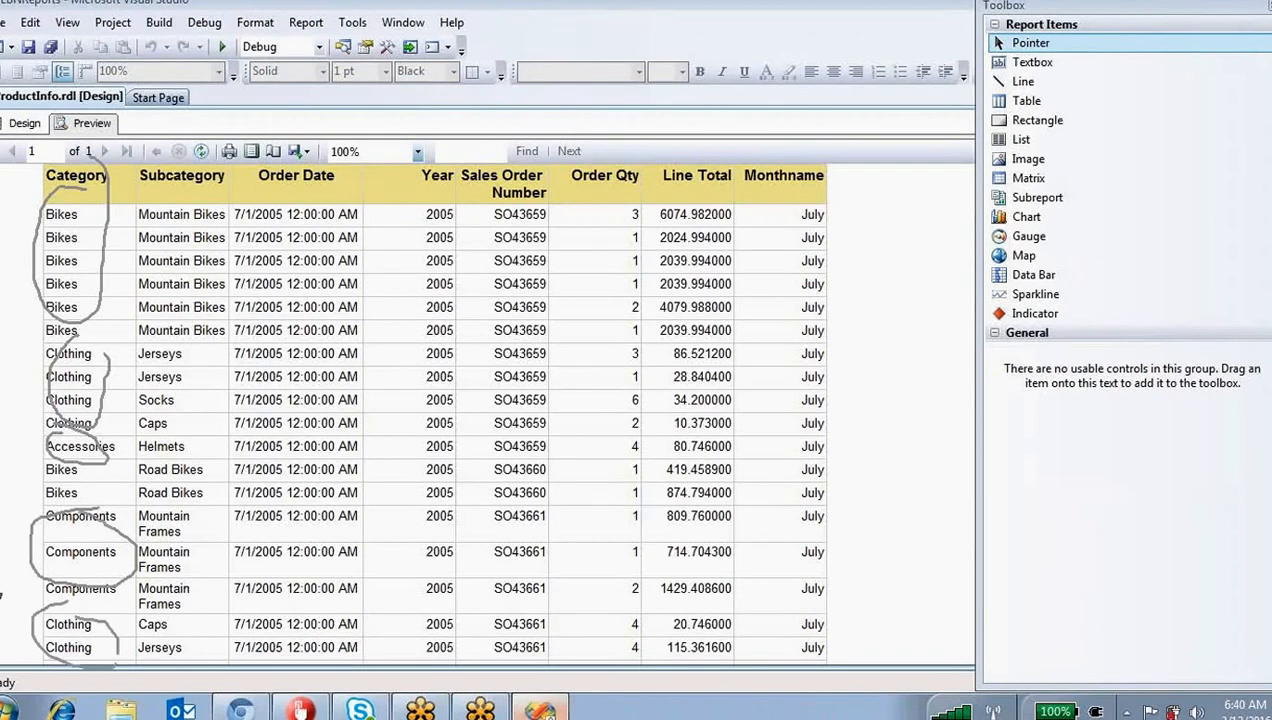
pyautogui.moveTo(160, 530); pyautogui.dragTo(280, 455)
pyautogui.moveTo(138, 448); pyautogui.dragTo(305, 358)
pyautogui.moveTo(160, 358); pyautogui.dragTo(290, 242)
pyautogui.moveTo(170, 236); pyautogui.dragTo(278, 180)
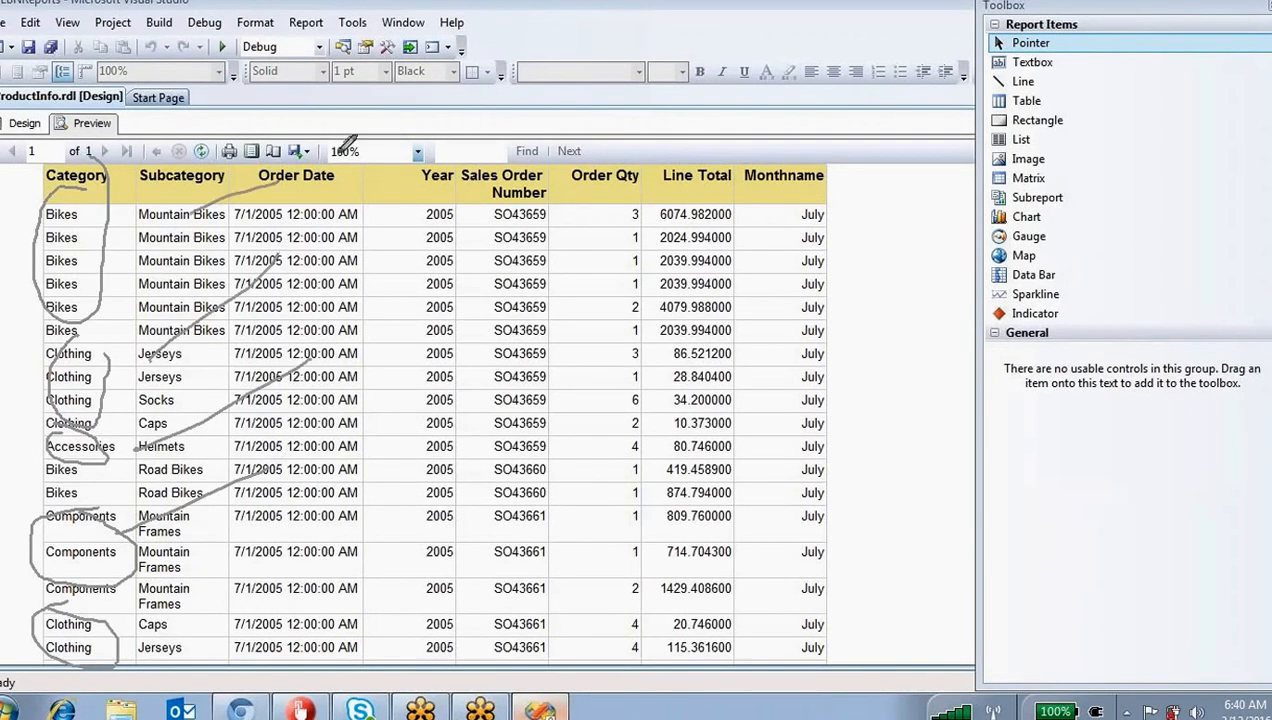
pyautogui.moveTo(341, 150)
pyautogui.mouseDown()
pyautogui.moveTo(325, 230)
pyautogui.moveTo(348, 285)
pyautogui.mouseUp()
pyautogui.moveTo(430, 272); pyautogui.dragTo(362, 283)
pyautogui.moveTo(295, 328)
pyautogui.mouseDown()
pyautogui.moveTo(375, 393)
pyautogui.moveTo(396, 500)
pyautogui.mouseUp()
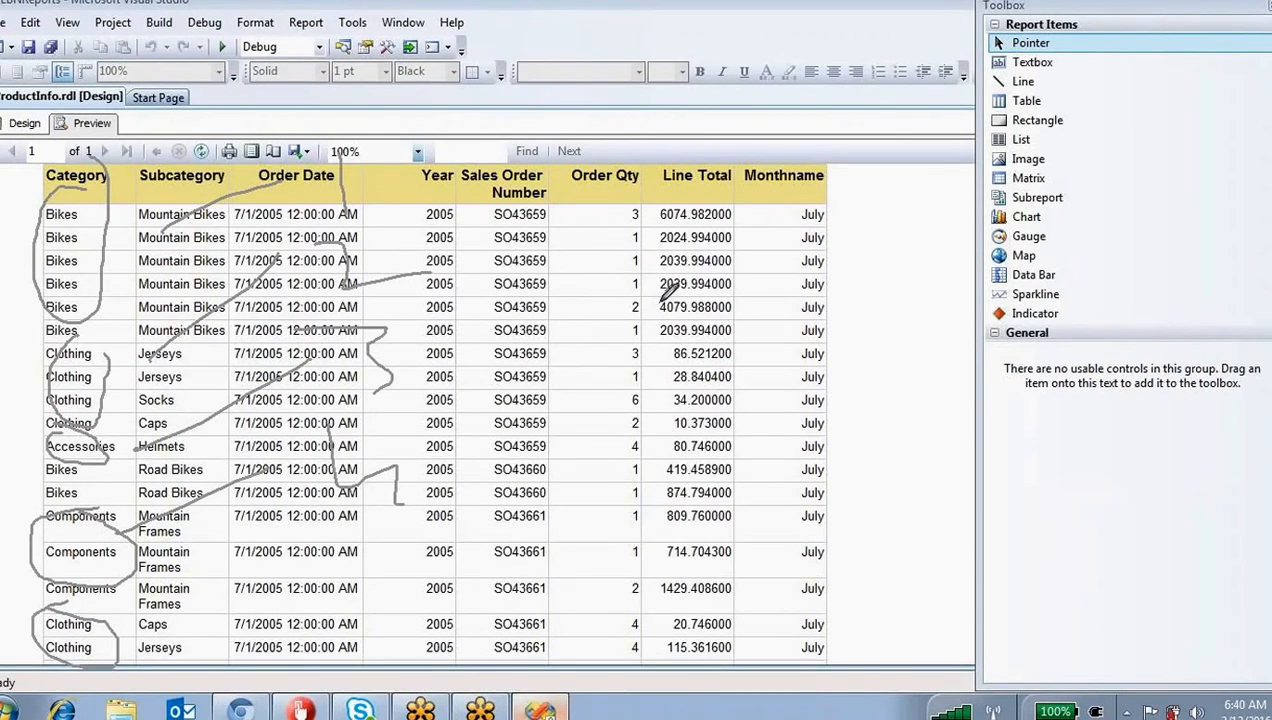
pyautogui.moveTo(219, 86)
pyautogui.mouseDown()
pyautogui.moveTo(217, 124)
pyautogui.moveTo(398, 128)
pyautogui.moveTo(407, 96)
pyautogui.moveTo(218, 97)
pyautogui.mouseUp()
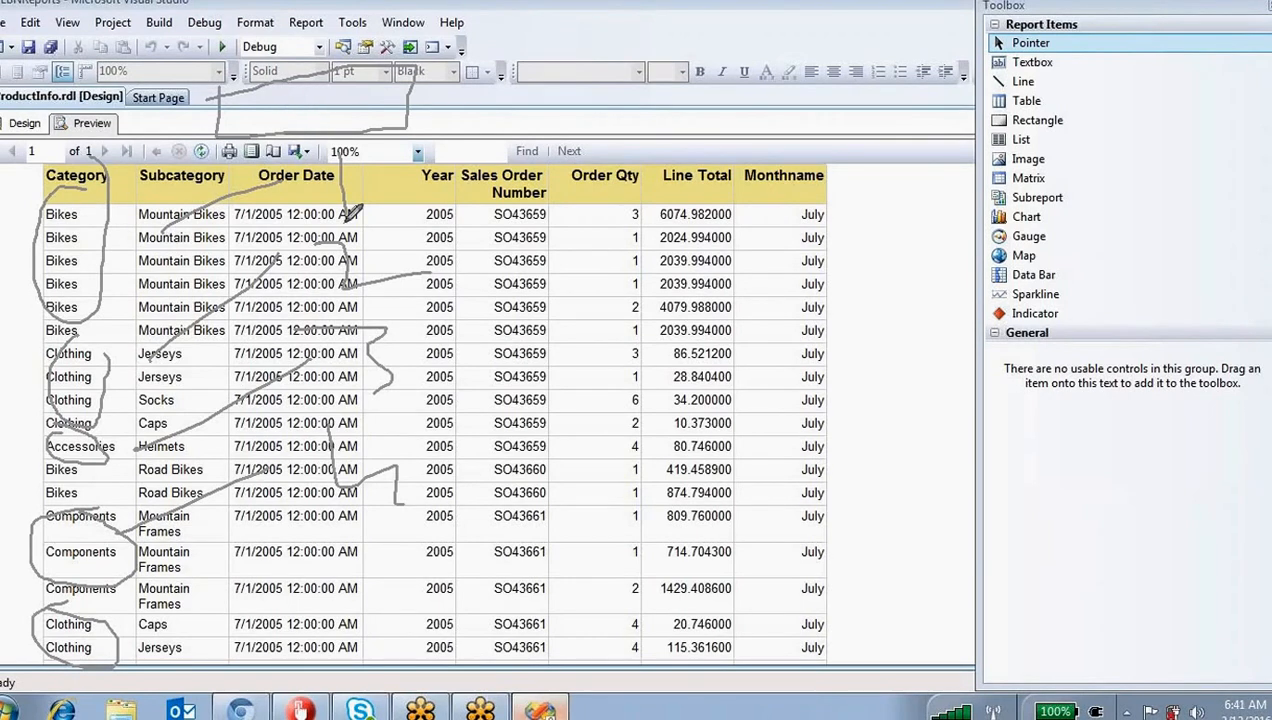
pyautogui.moveTo(100, 455); pyautogui.dragTo(334, 477)
pyautogui.moveTo(577, 478)
pyautogui.mouseDown()
pyautogui.moveTo(758, 231)
pyautogui.moveTo(2, 259)
pyautogui.mouseUp()
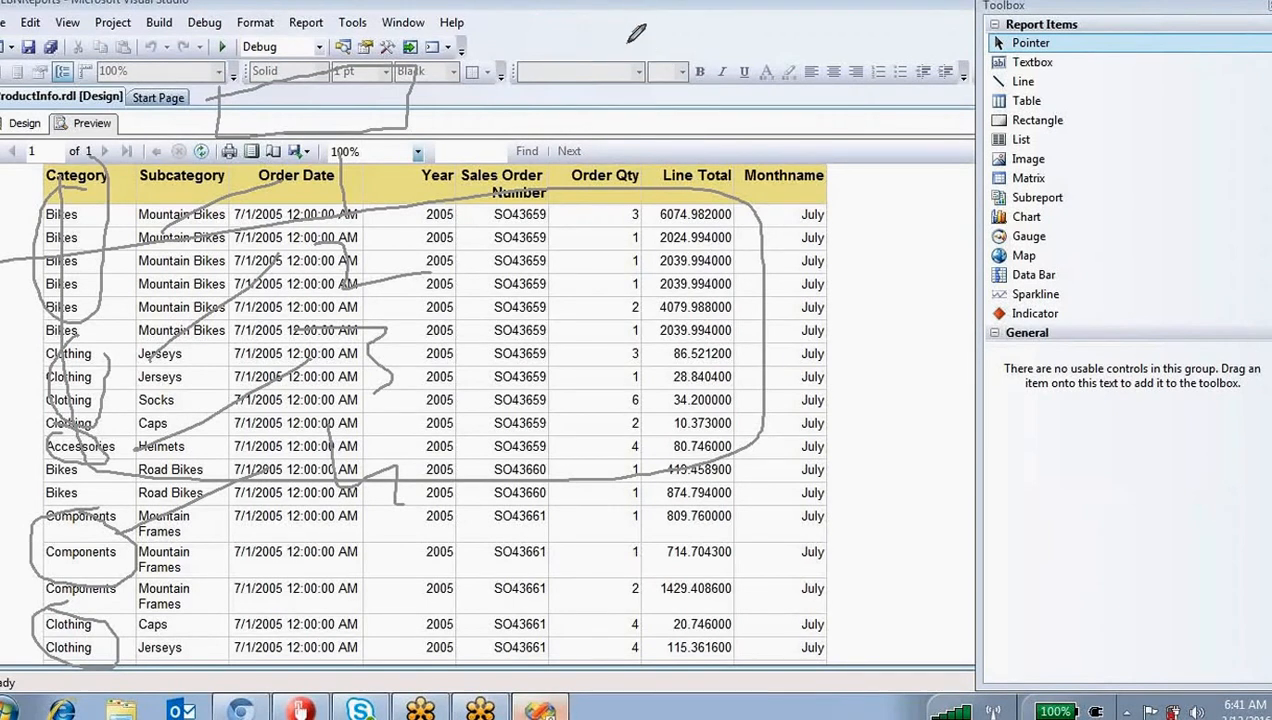
pyautogui.moveTo(572, 7)
pyautogui.mouseDown()
pyautogui.moveTo(380, 92)
pyautogui.moveTo(364, 121)
pyautogui.moveTo(498, 95)
pyautogui.mouseUp()
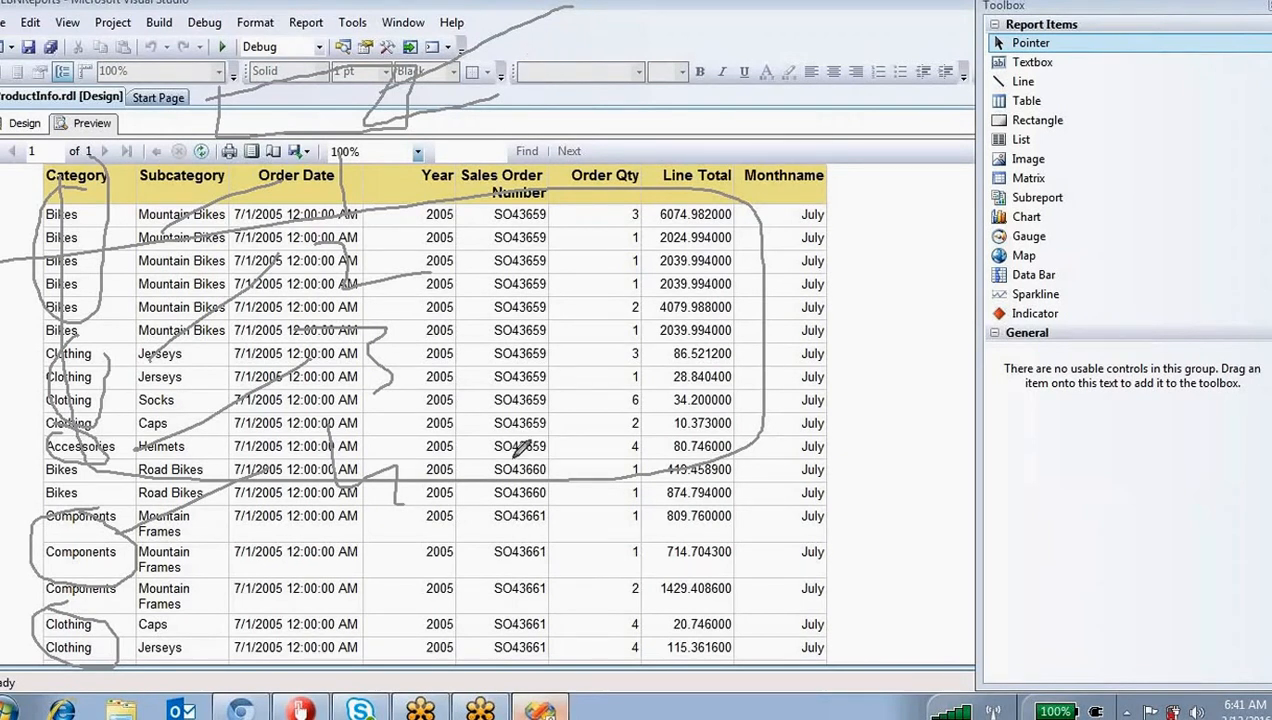
pyautogui.moveTo(427, 92)
pyautogui.mouseDown()
pyautogui.moveTo(752, 148)
pyautogui.moveTo(772, 232)
pyautogui.moveTo(804, 159)
pyautogui.moveTo(818, 176)
pyautogui.moveTo(930, 184)
pyautogui.mouseUp()
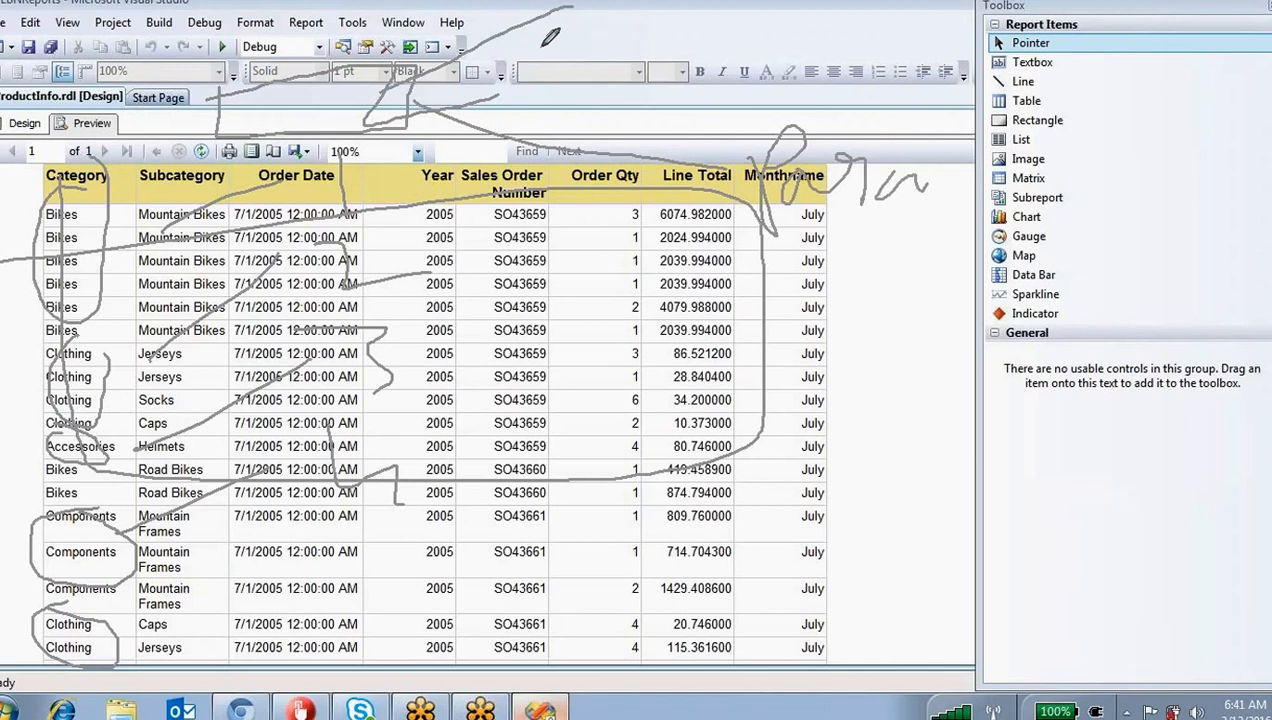
pyautogui.press('Escape')
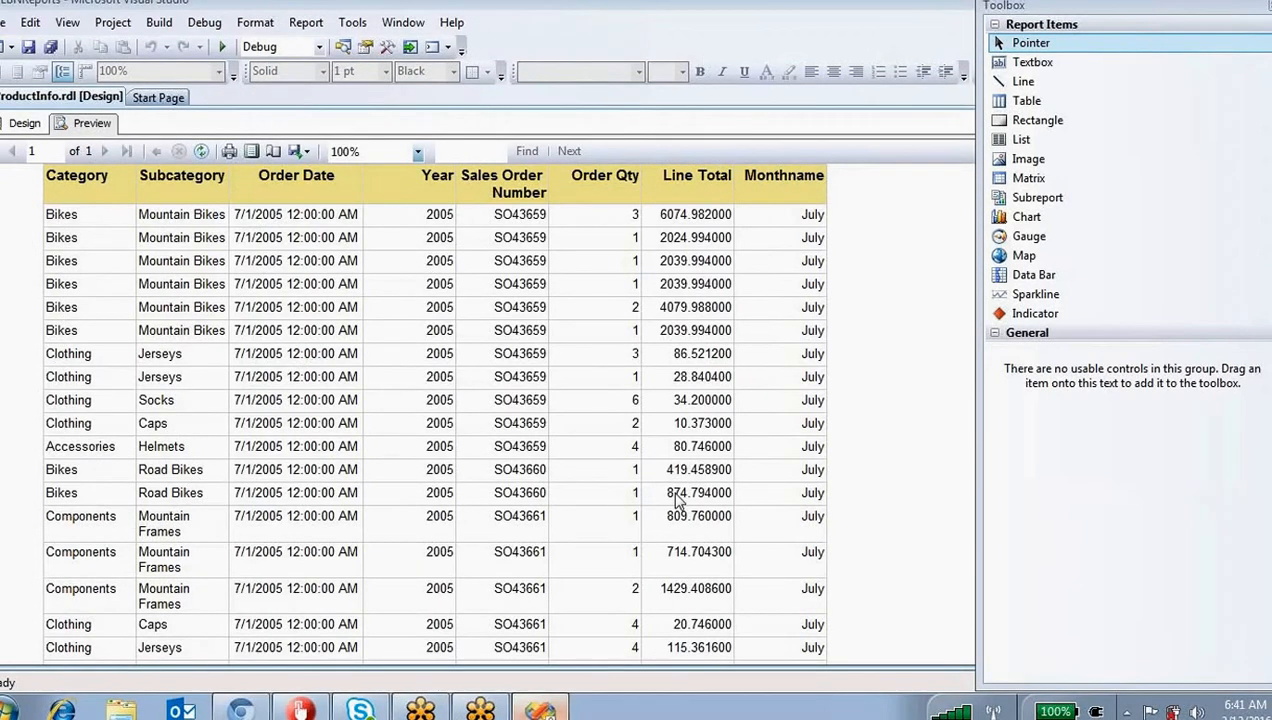
# Step: Launch SQL Server Management Studio
pyautogui.click(10, 707)
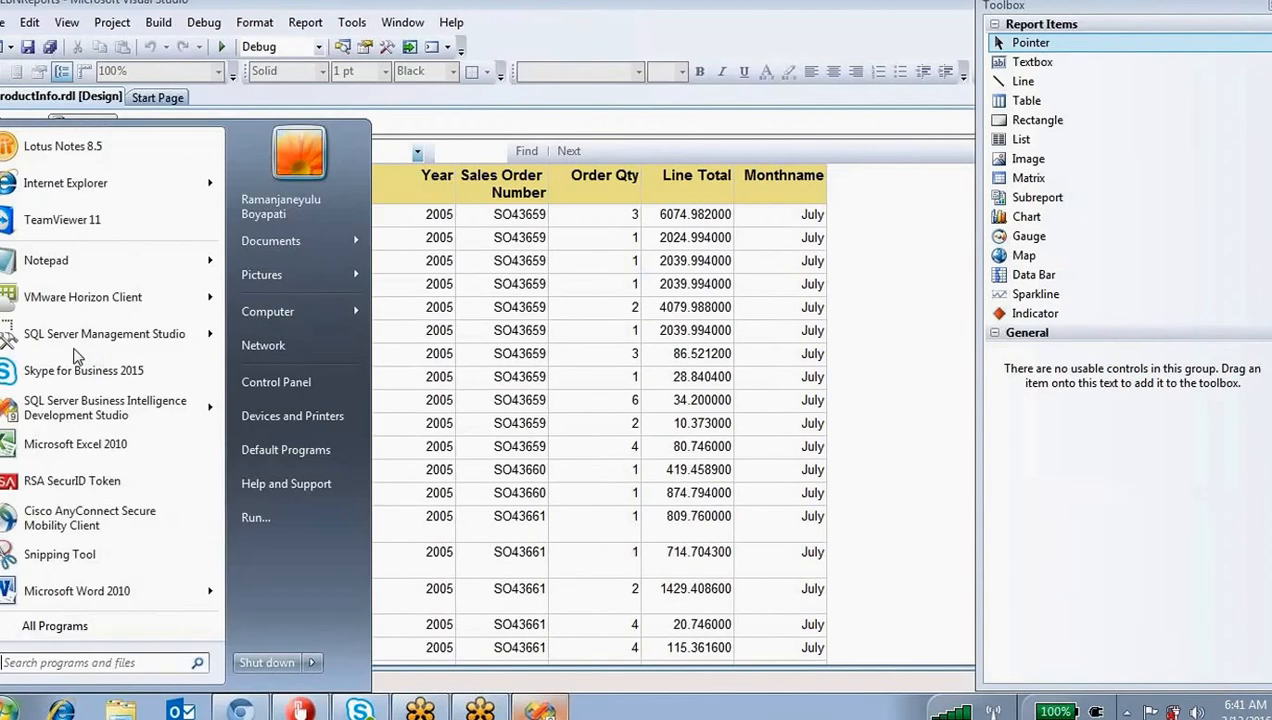
pyautogui.moveTo(61, 342)
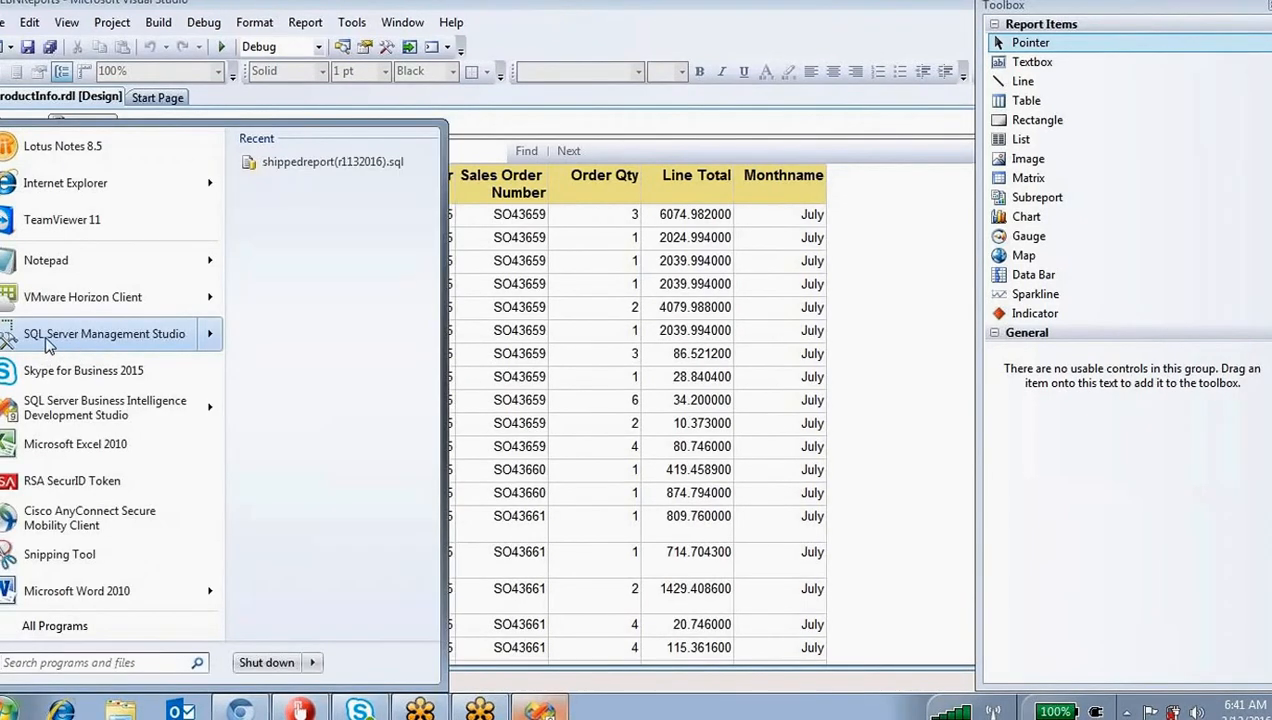
pyautogui.click(48, 342)
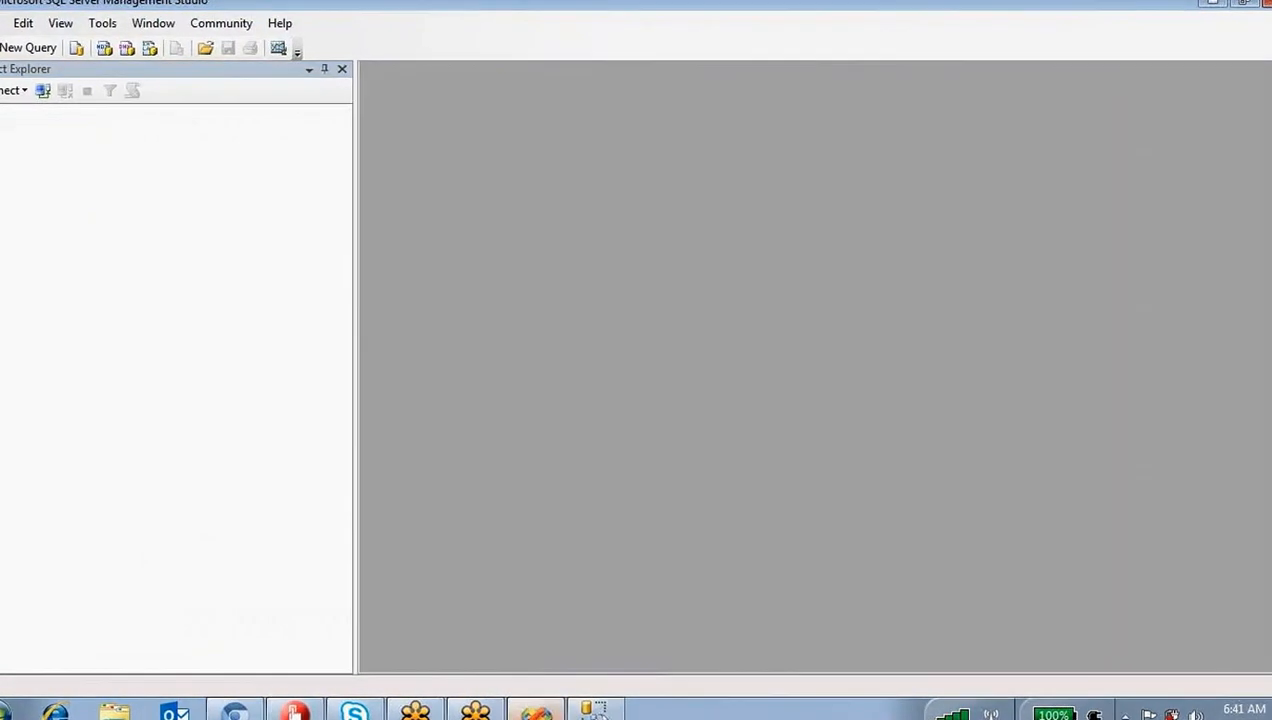
# Step: Switch to Visual Studio, show the ProductInfo.rdl report in design view and display its report data
pyautogui.click(540, 711)
pyautogui.click(27, 123)
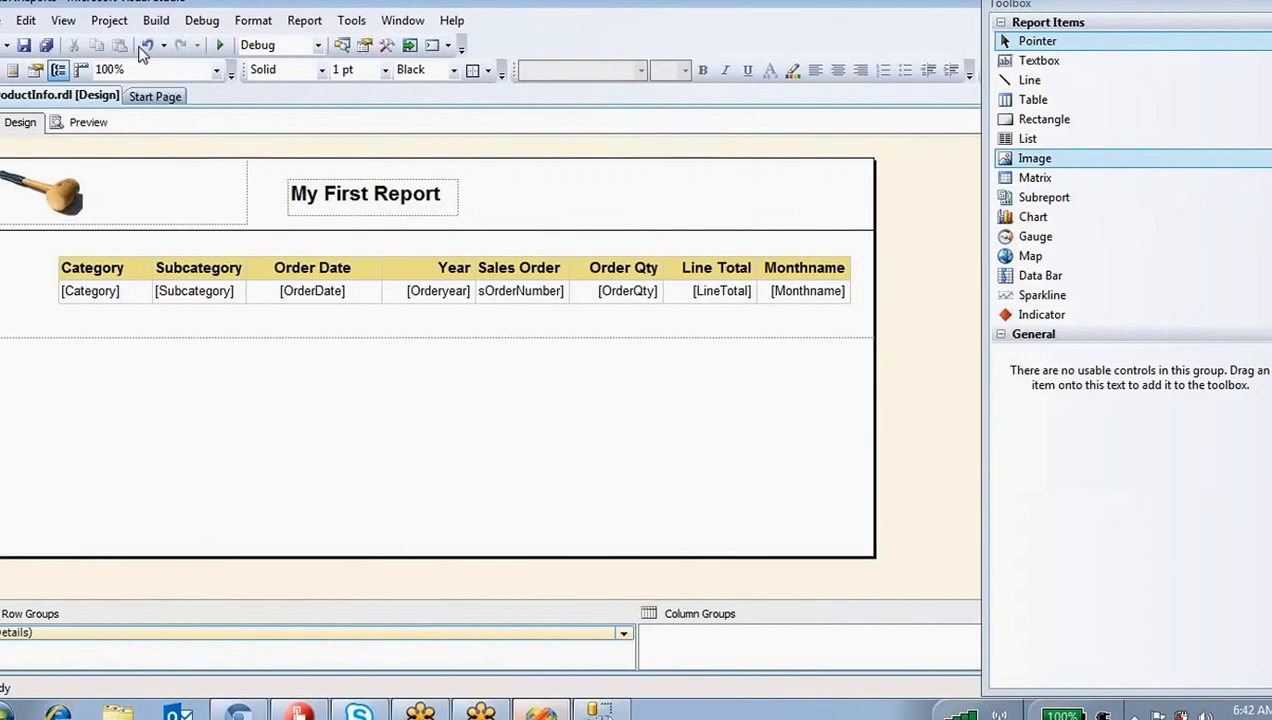
pyautogui.click(63, 20)
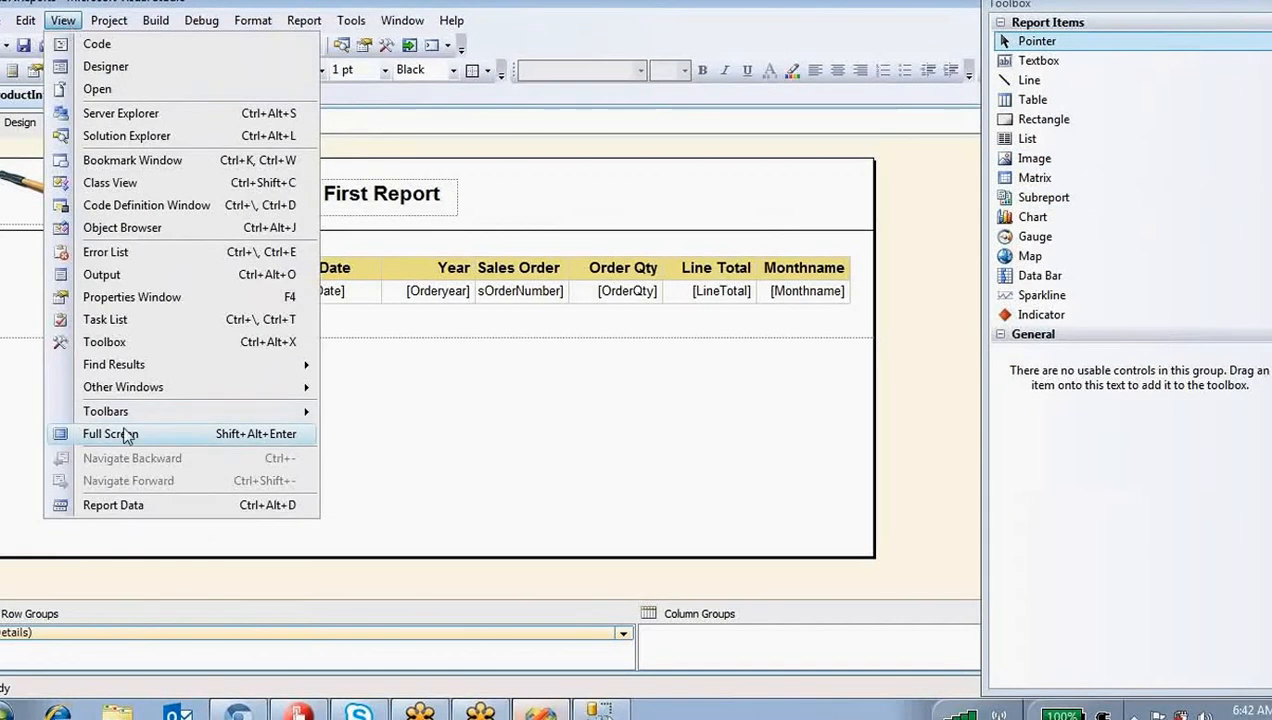
pyautogui.click(140, 505)
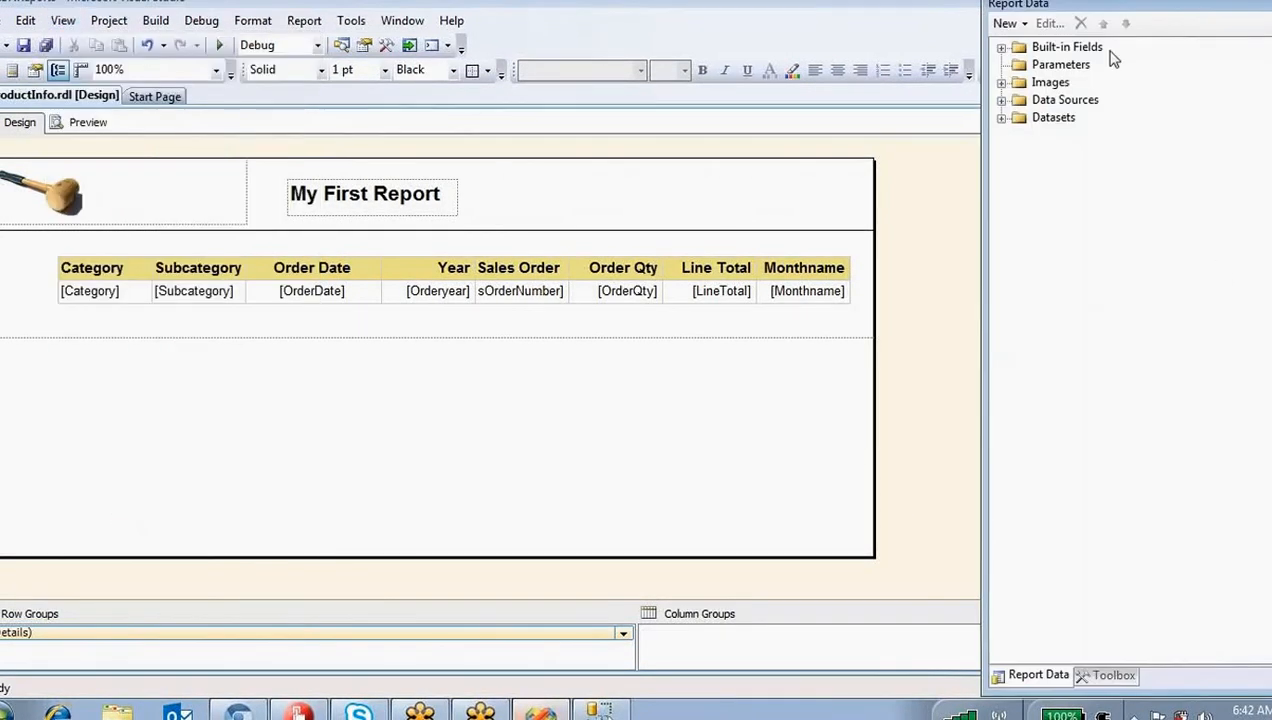
# Step: Open the properties of the ProductDetails dataset and copy its entire query text
pyautogui.click(1001, 118)
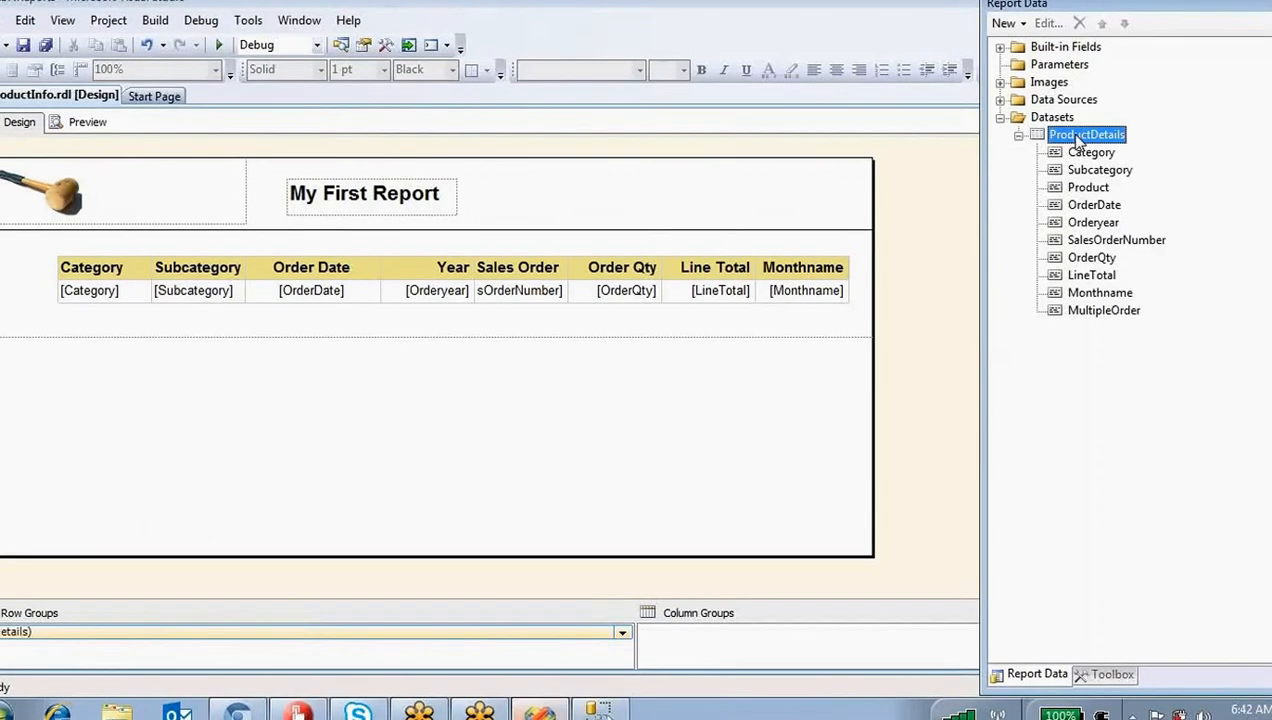
pyautogui.doubleClick(1082, 136)
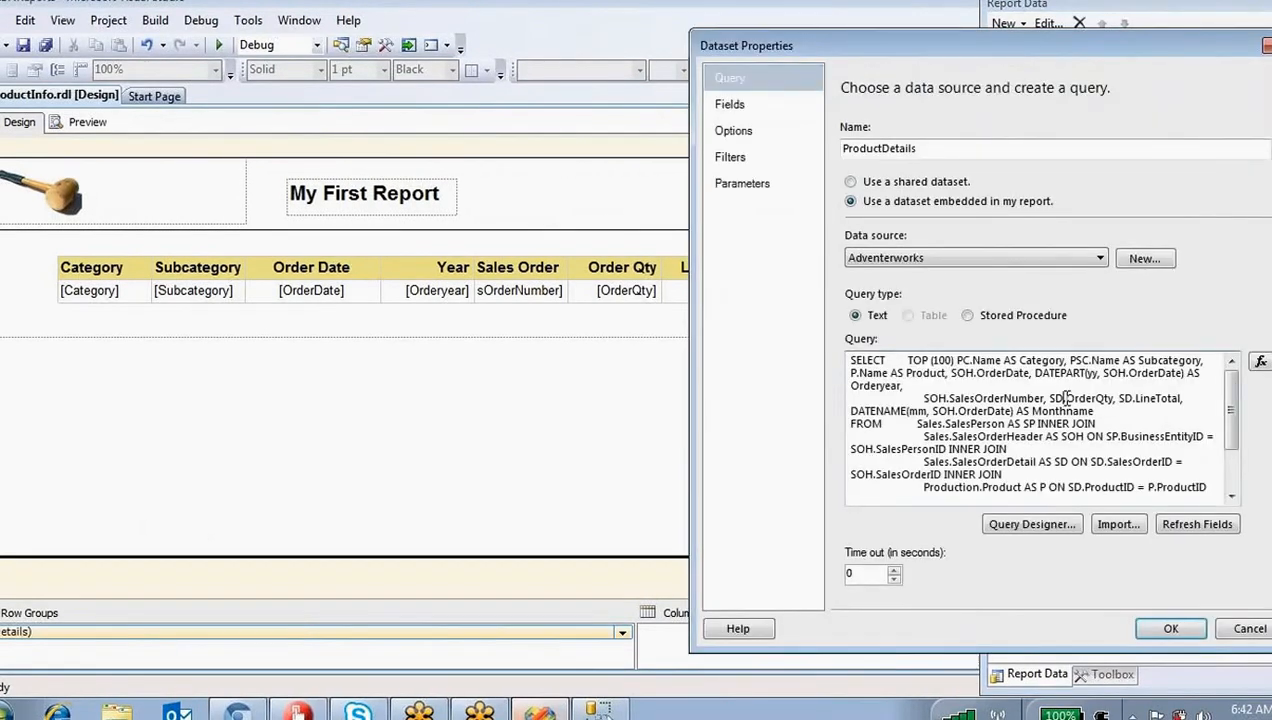
pyautogui.hotkey('ctrl', 'a')
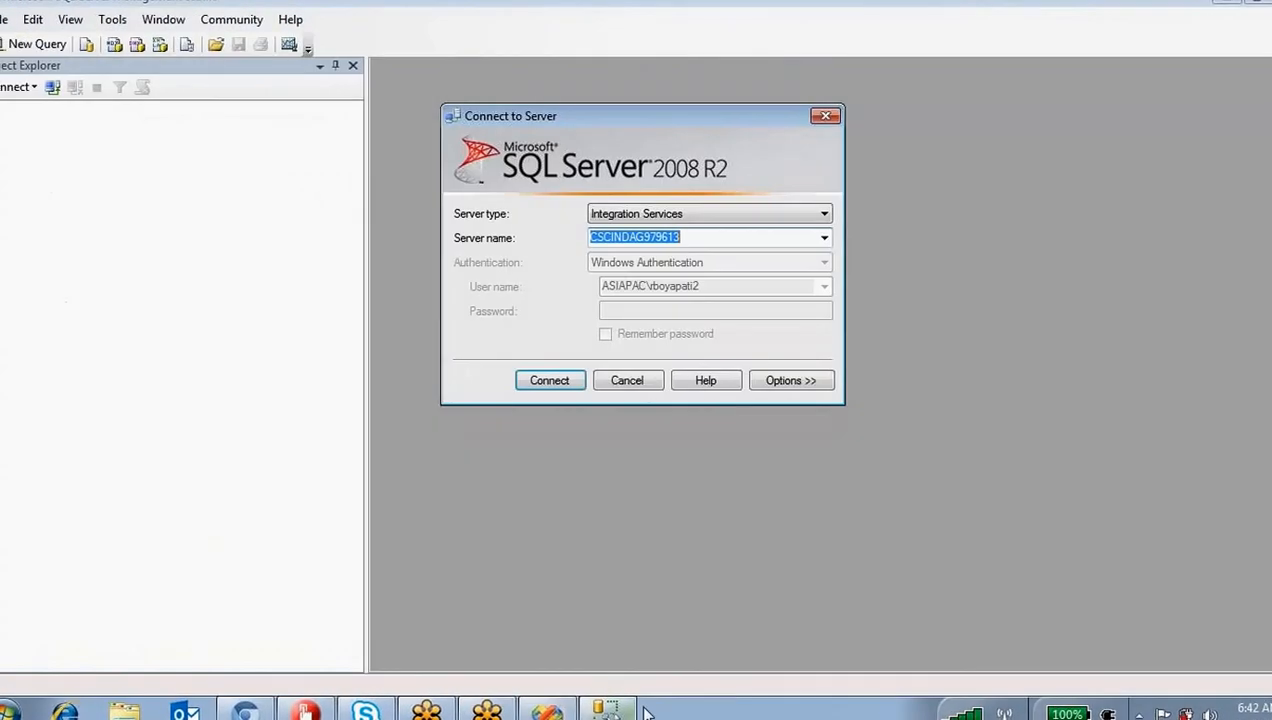
pyautogui.click(530, 388)
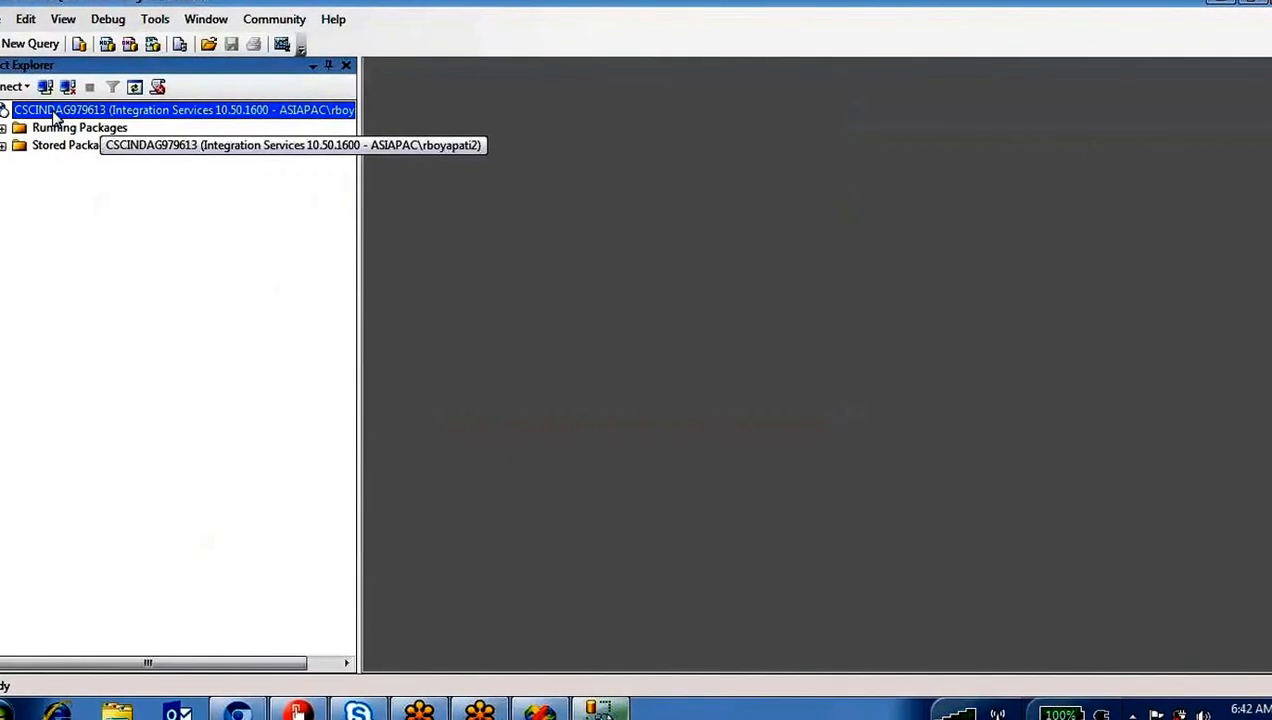
pyautogui.rightClick(55, 116)
pyautogui.click(93, 146)
# Step: Connect SQL Server Management Studio to the local Database Engine with Windows Authentication
pyautogui.click(15, 88)
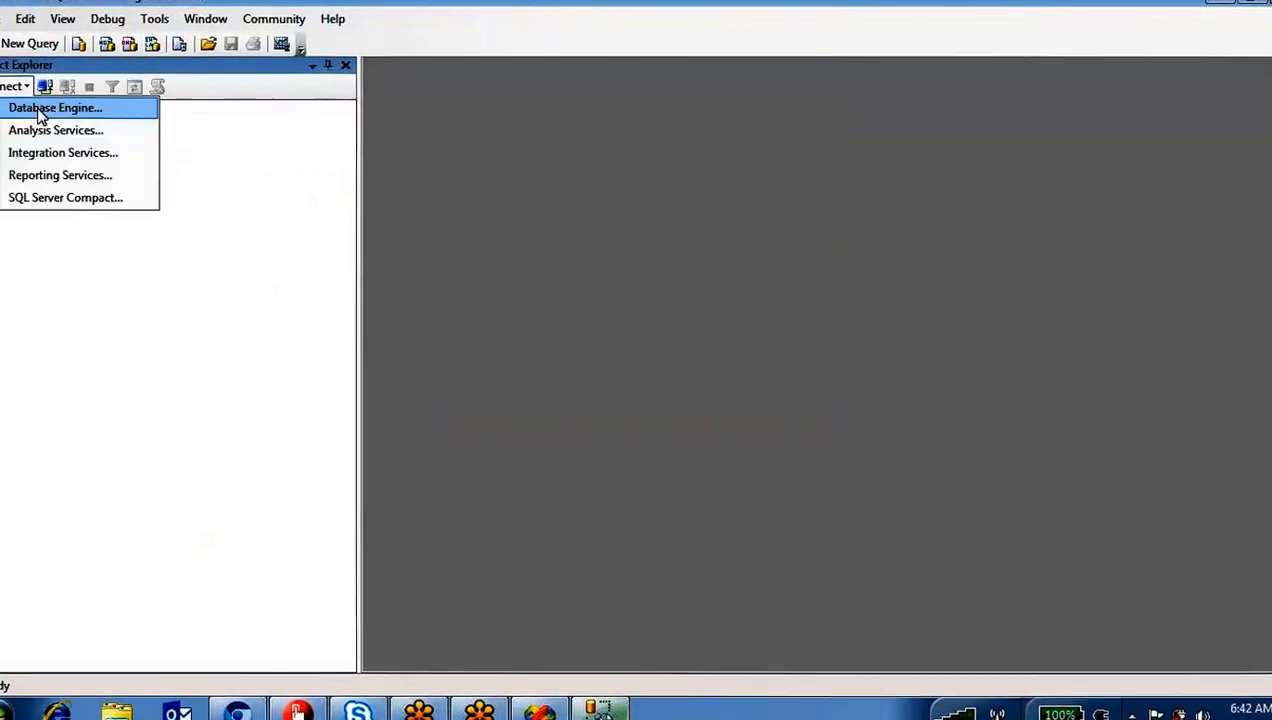
pyautogui.click(45, 105)
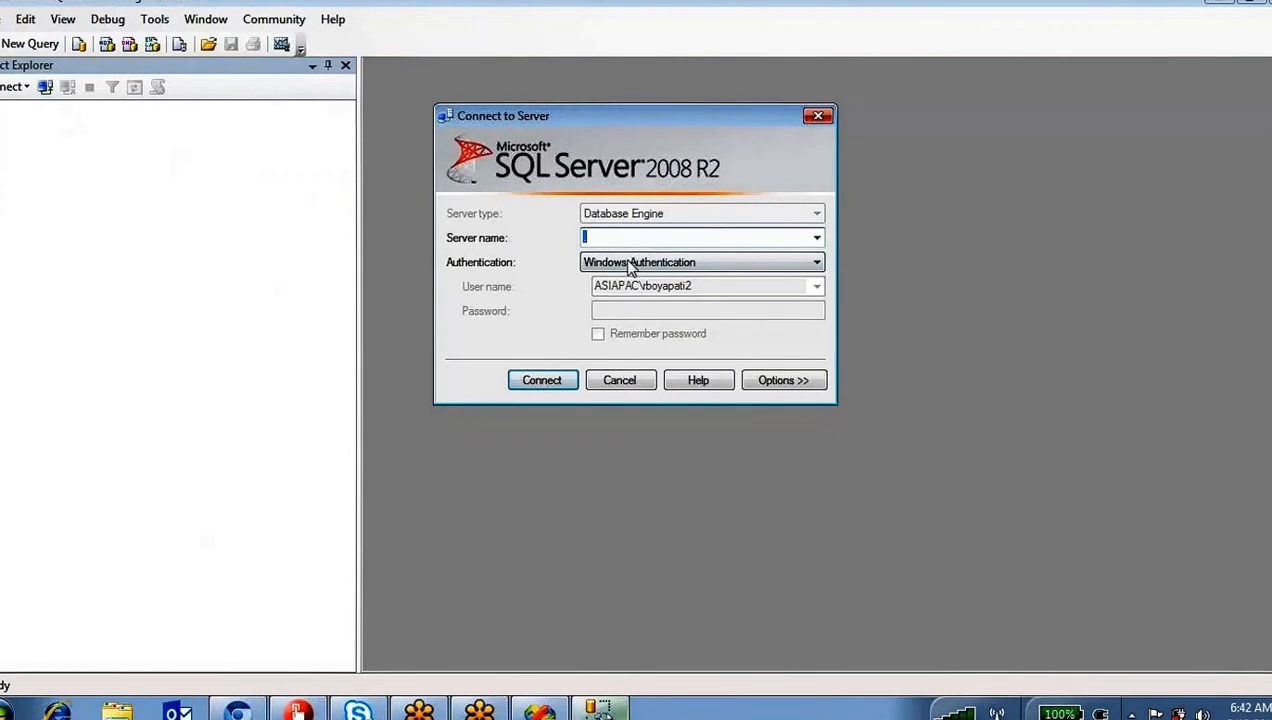
pyautogui.click(550, 382)
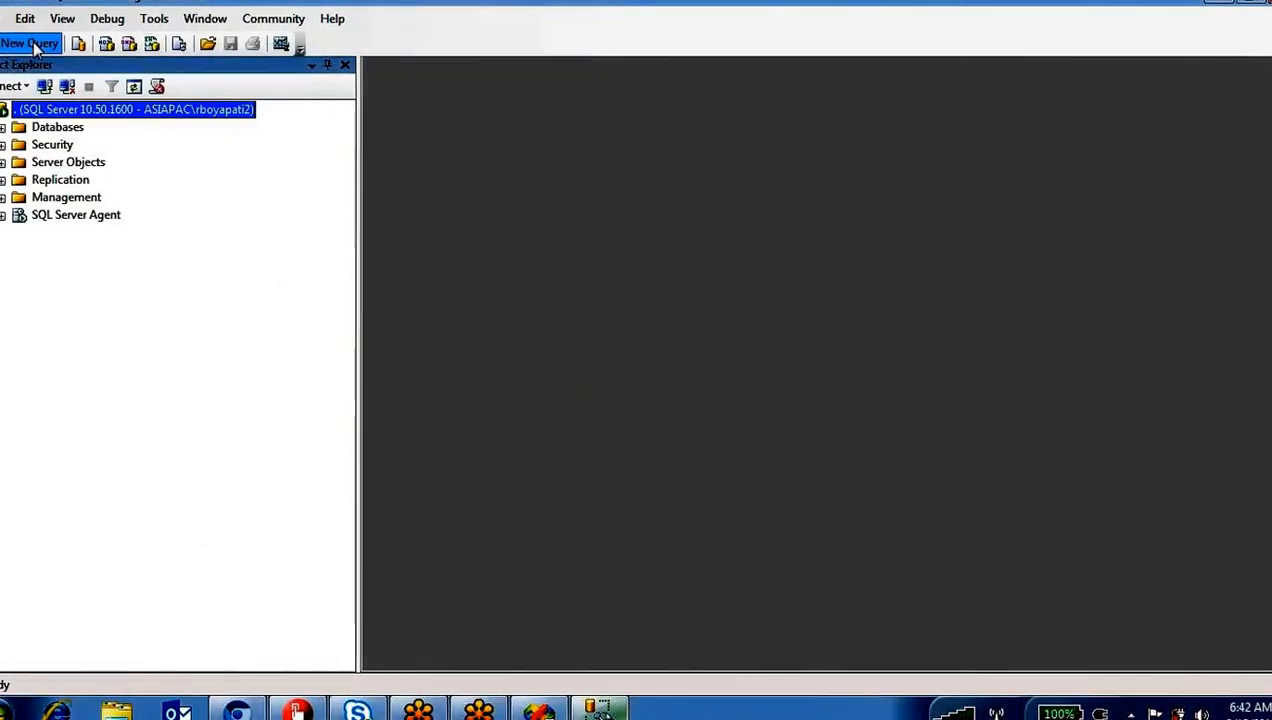
# Step: Create a new query against the AdventureWorks2008R2 database and paste the copied dataset query into it
pyautogui.click(35, 44)
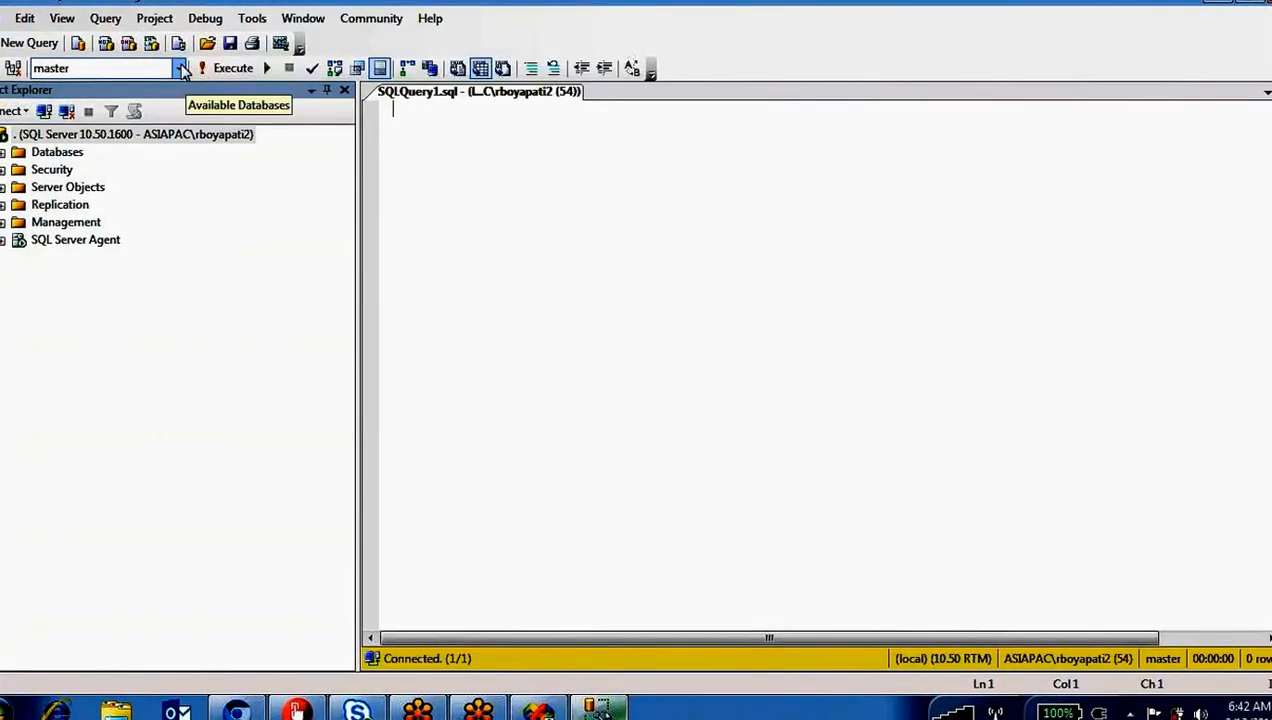
pyautogui.click(181, 67)
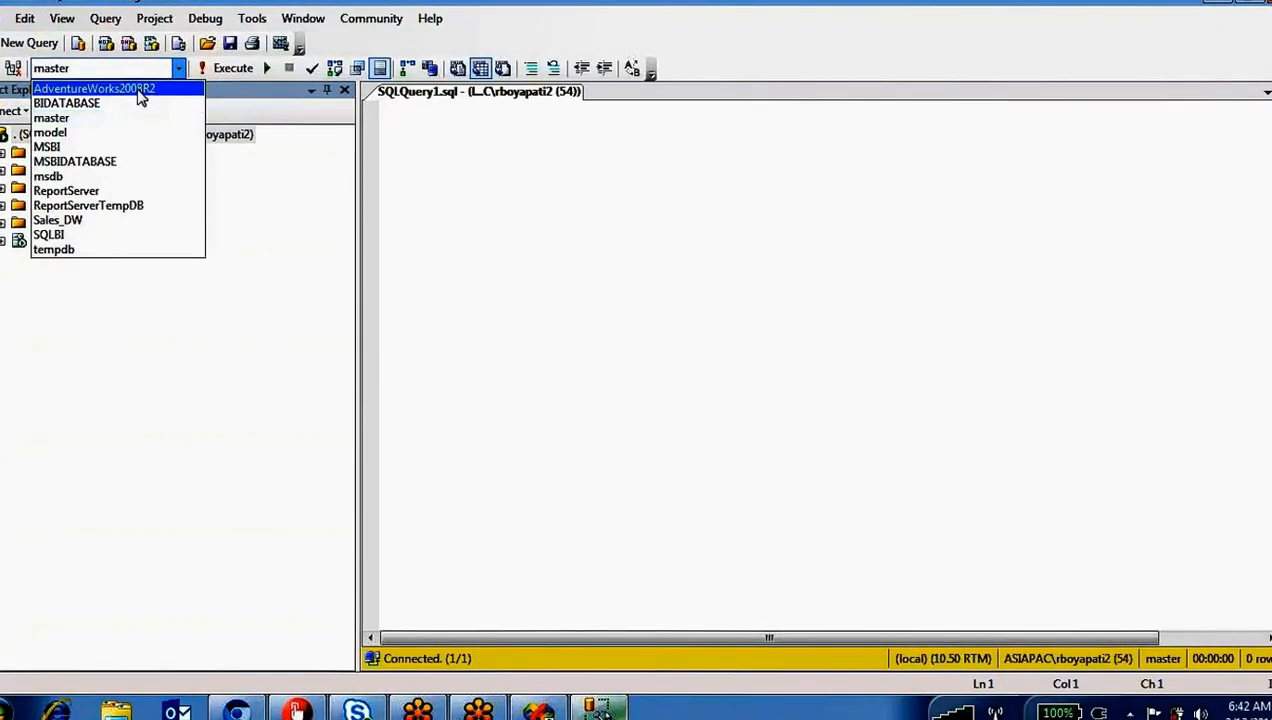
pyautogui.click(119, 90)
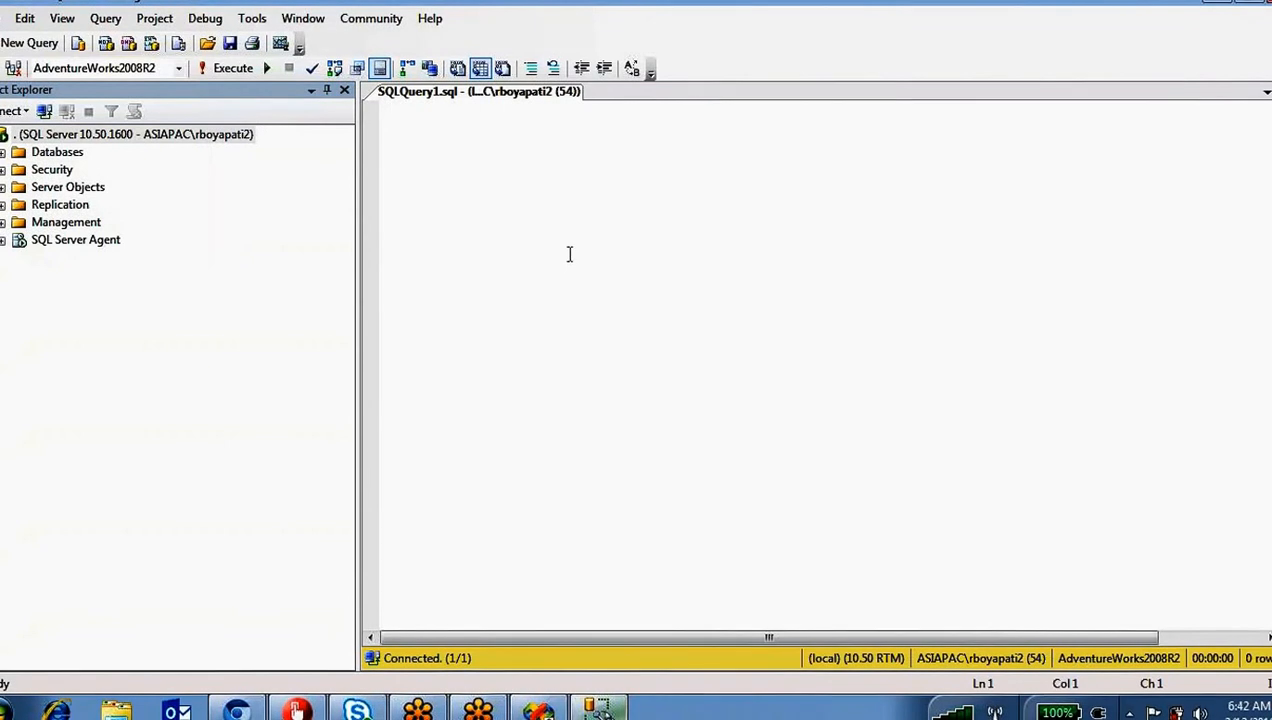
pyautogui.hotkey('ctrl', 'v')
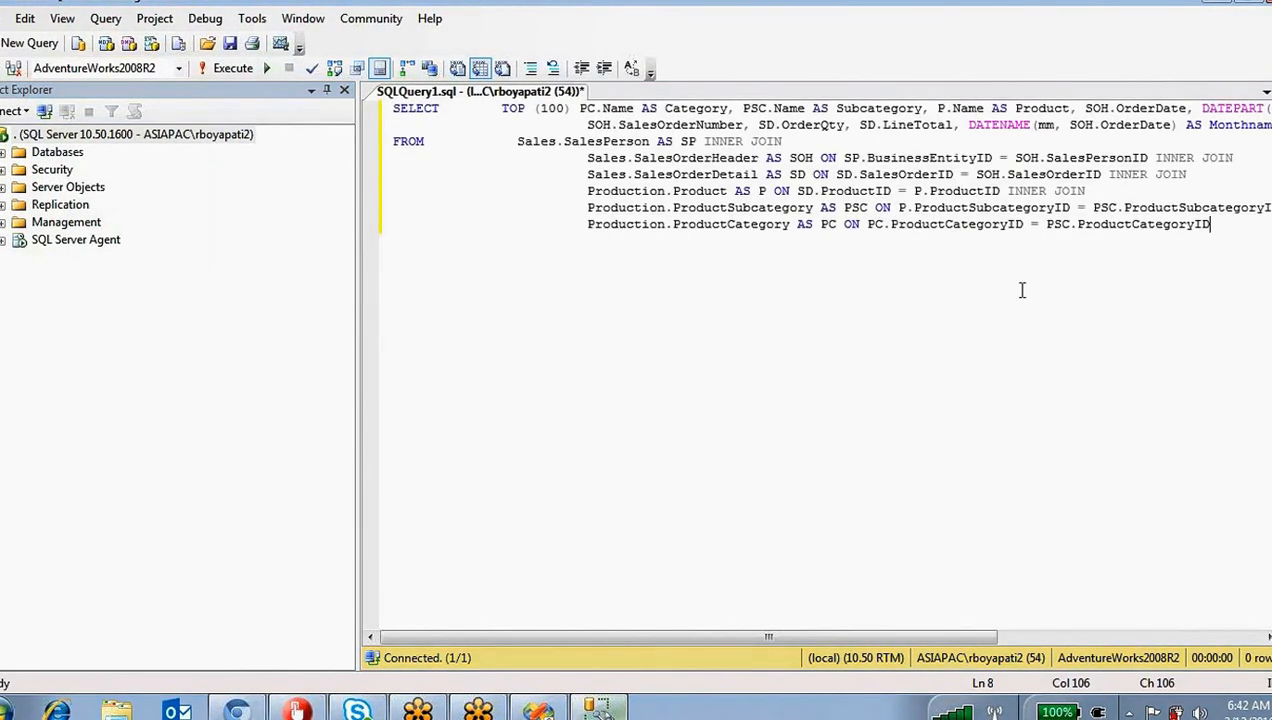
# Step: Put the DATEPART and DATENAME expressions of the SELECT list on their own lines and execute the query
pyautogui.click(1201, 108)
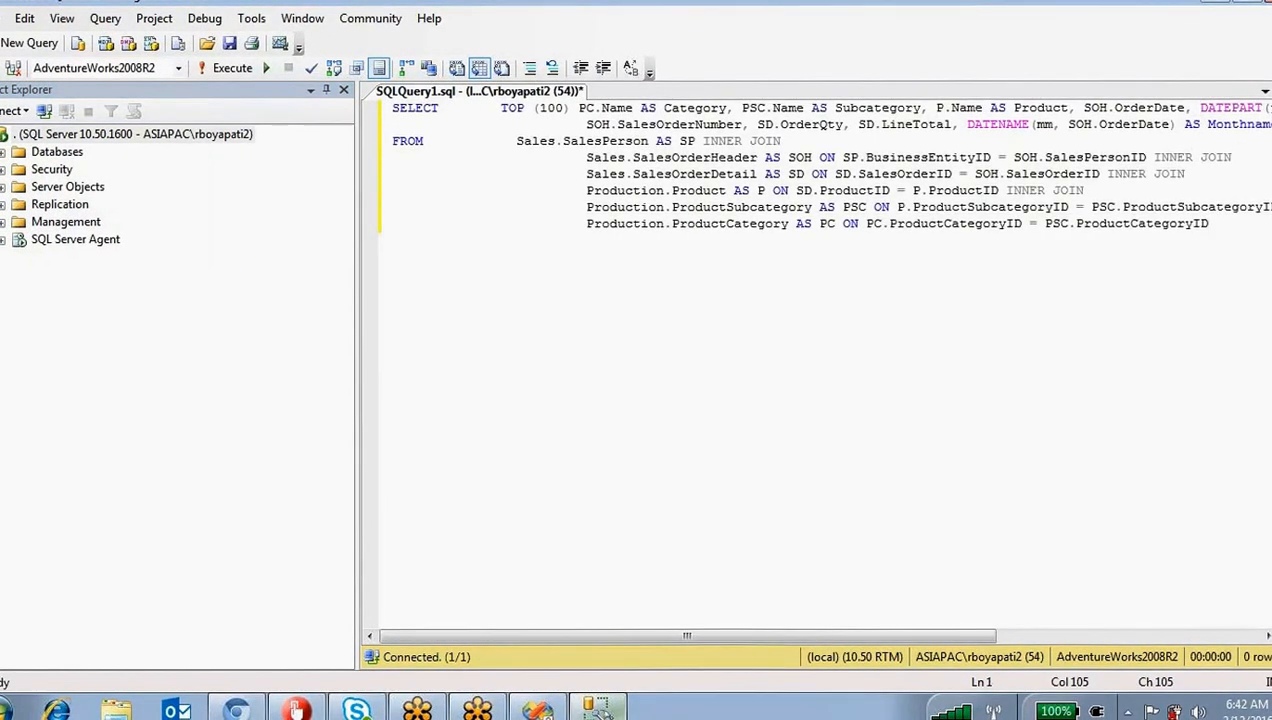
pyautogui.press('Return')
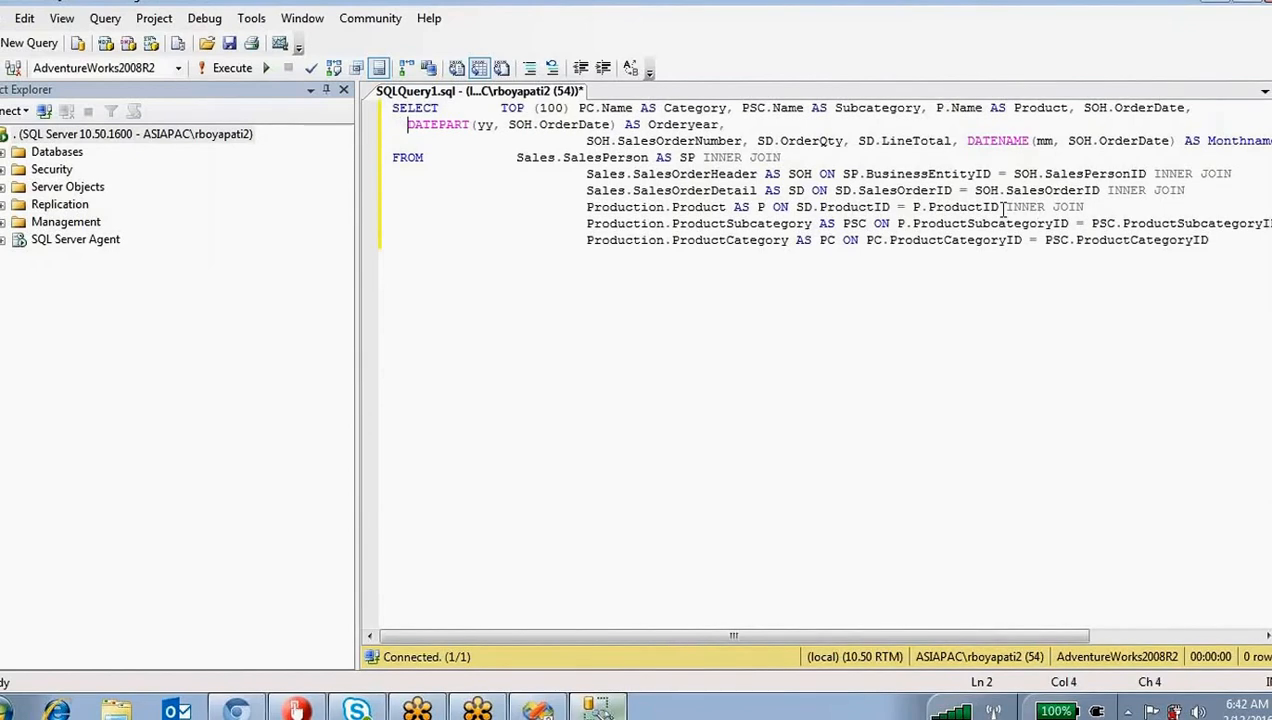
pyautogui.press('Tab')
pyautogui.click(965, 141)
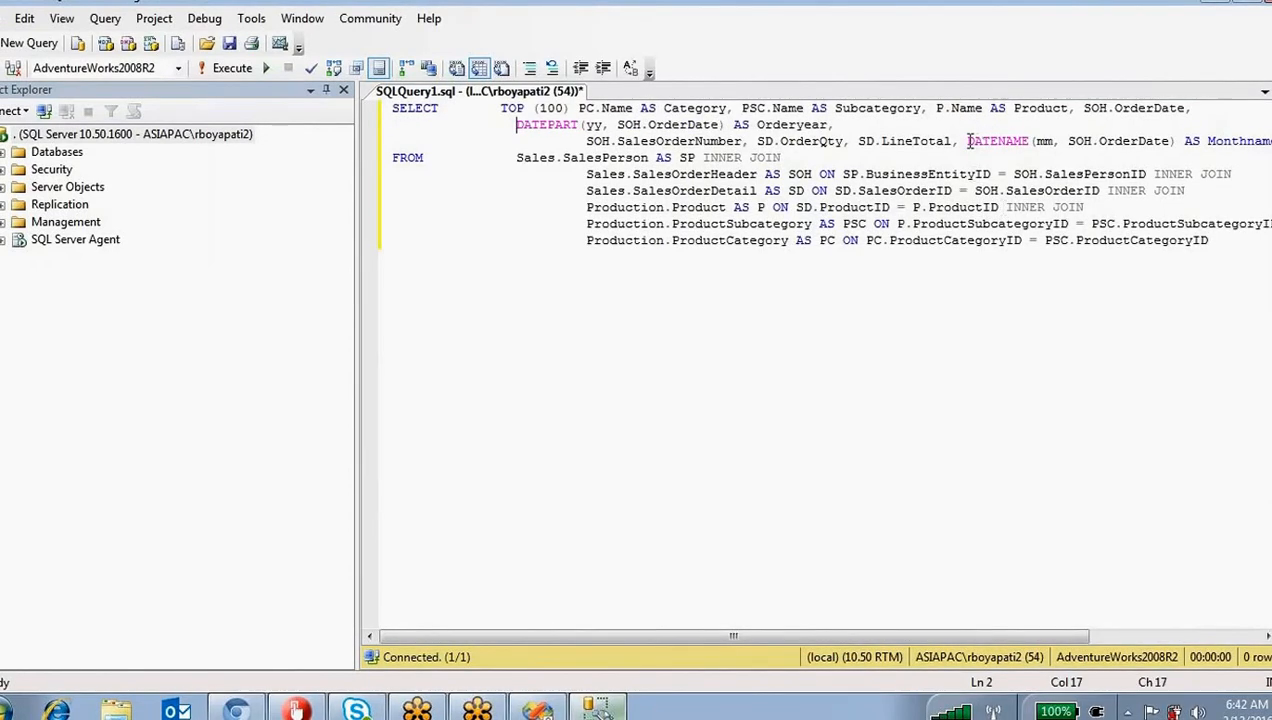
pyautogui.press('Return')
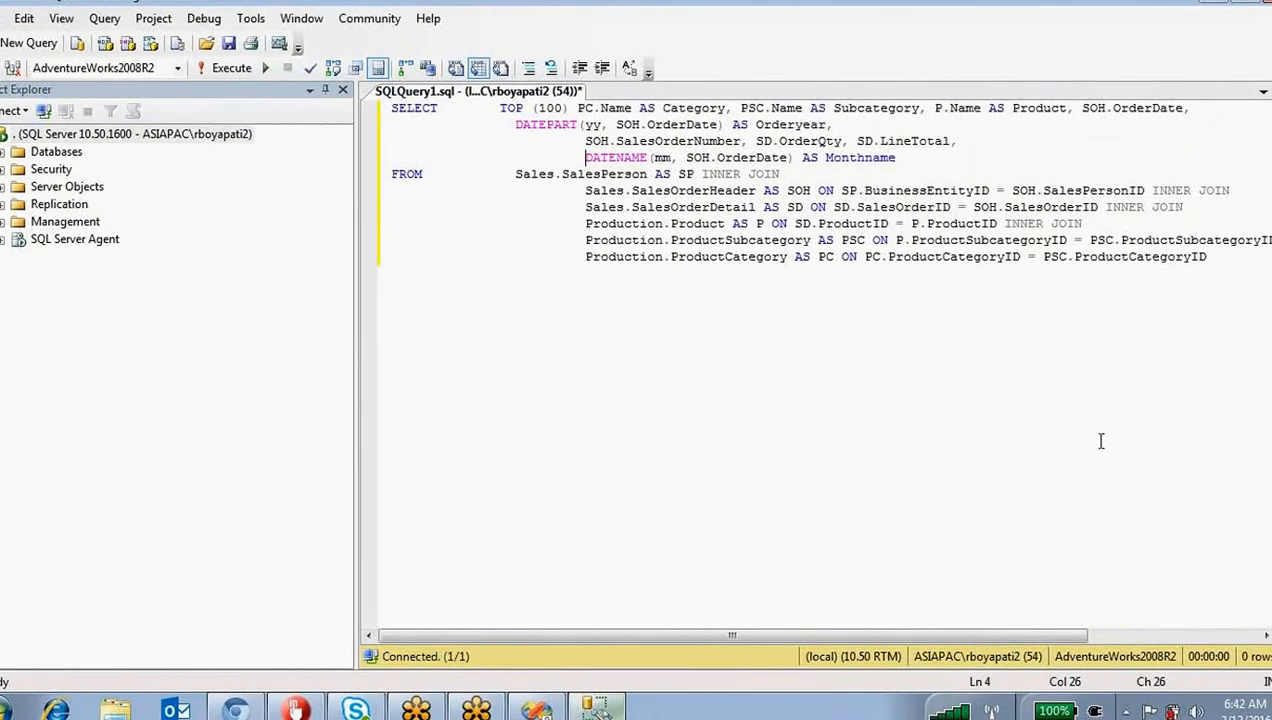
pyautogui.press('F5')
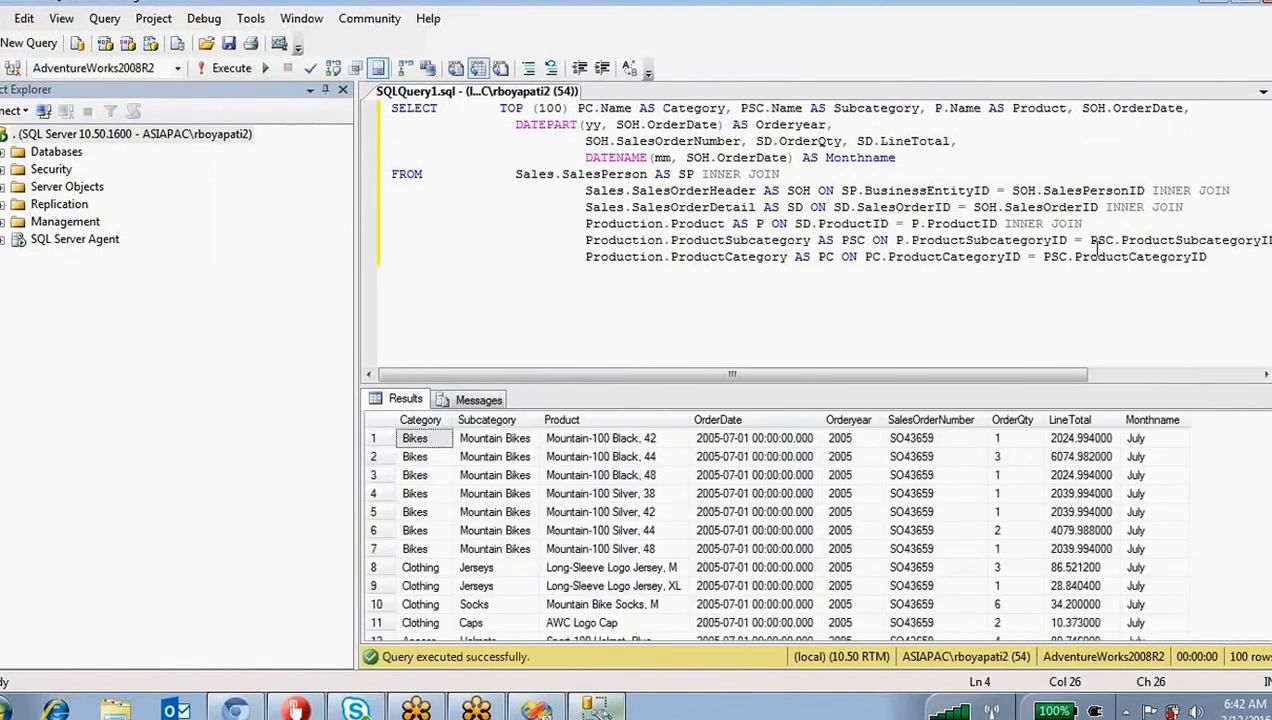
pyautogui.click(1228, 261)
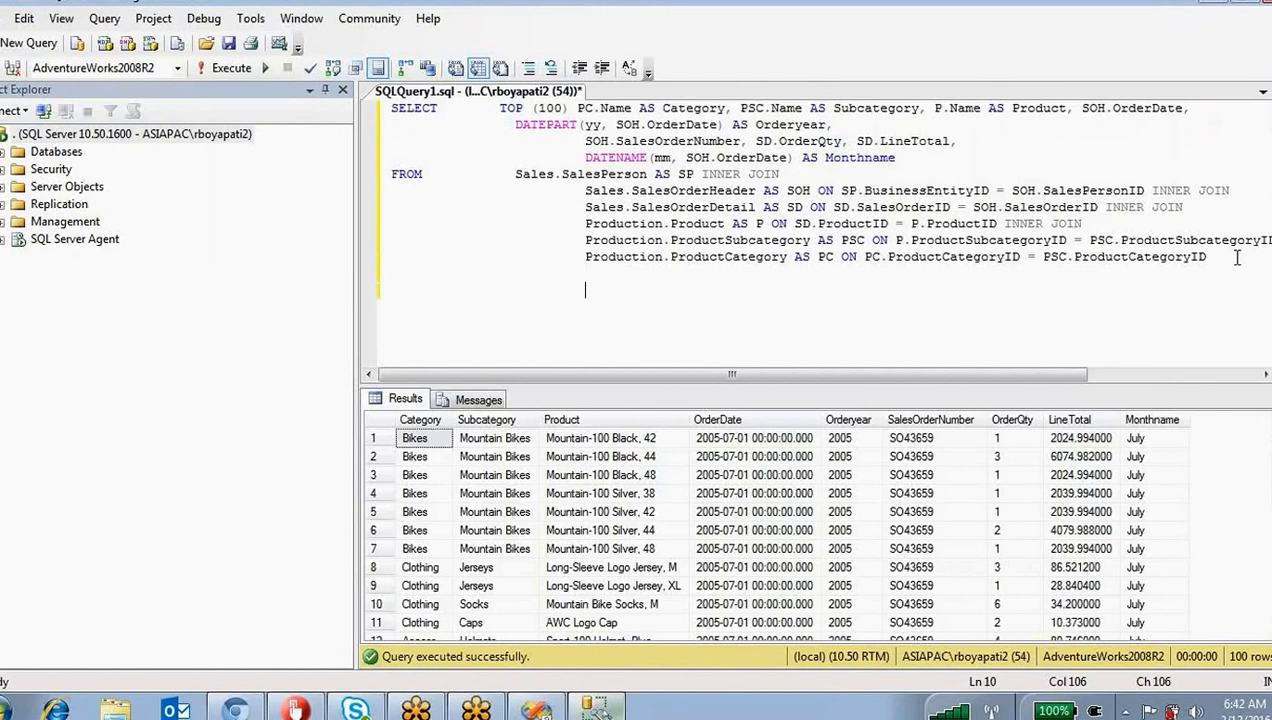
pyautogui.write('where')
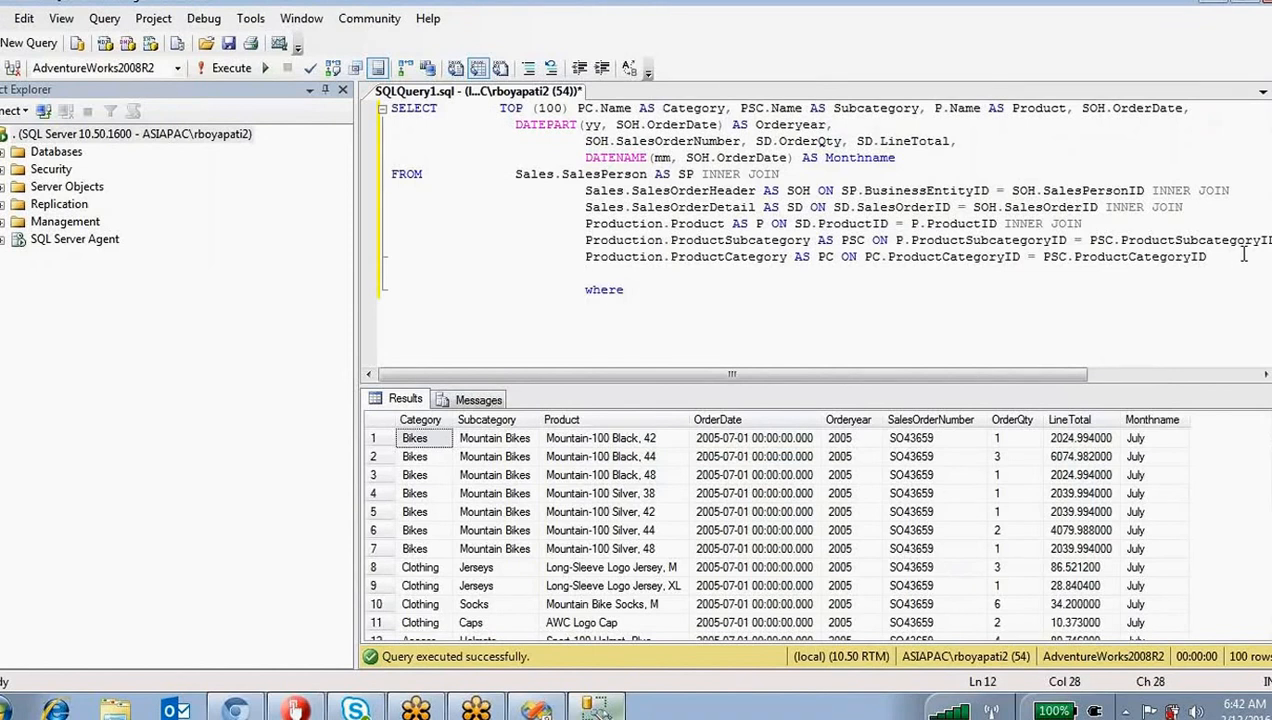
pyautogui.moveTo(409, 464); pyautogui.dragTo(431, 666)
pyautogui.click(684, 285)
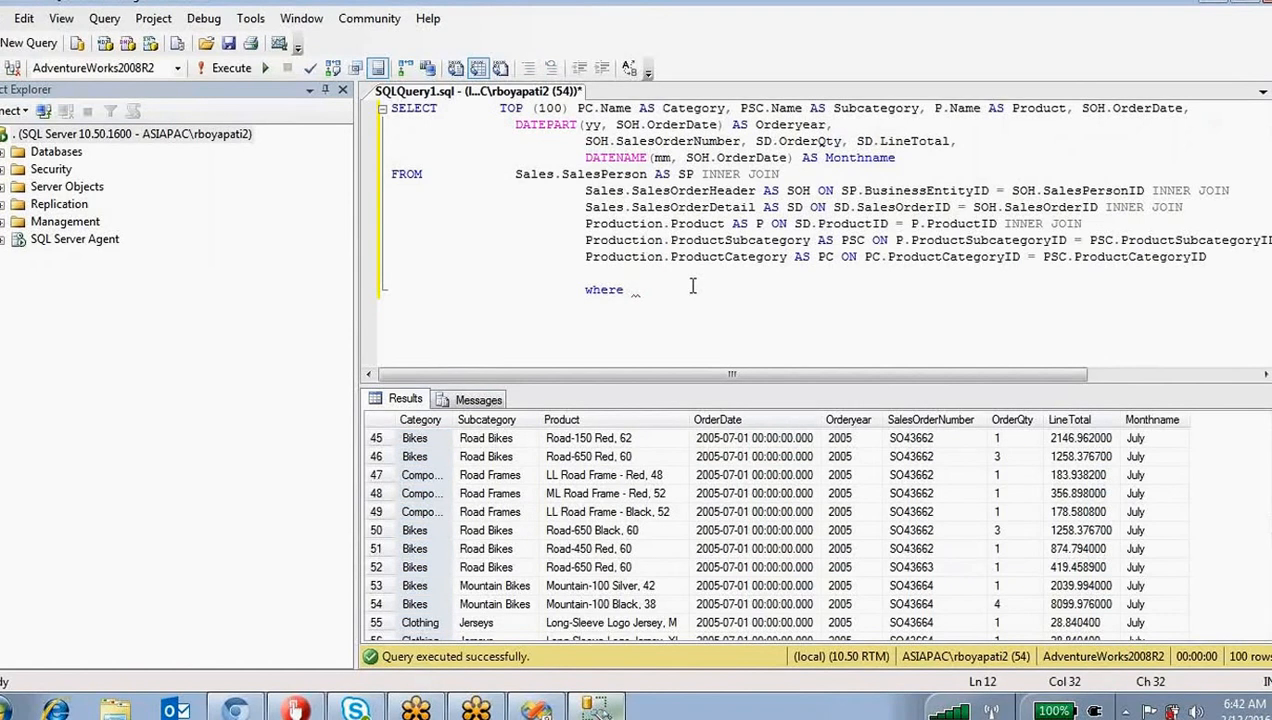
pyautogui.doubleClick(630, 107)
pyautogui.hotkey('ctrl', 'c')
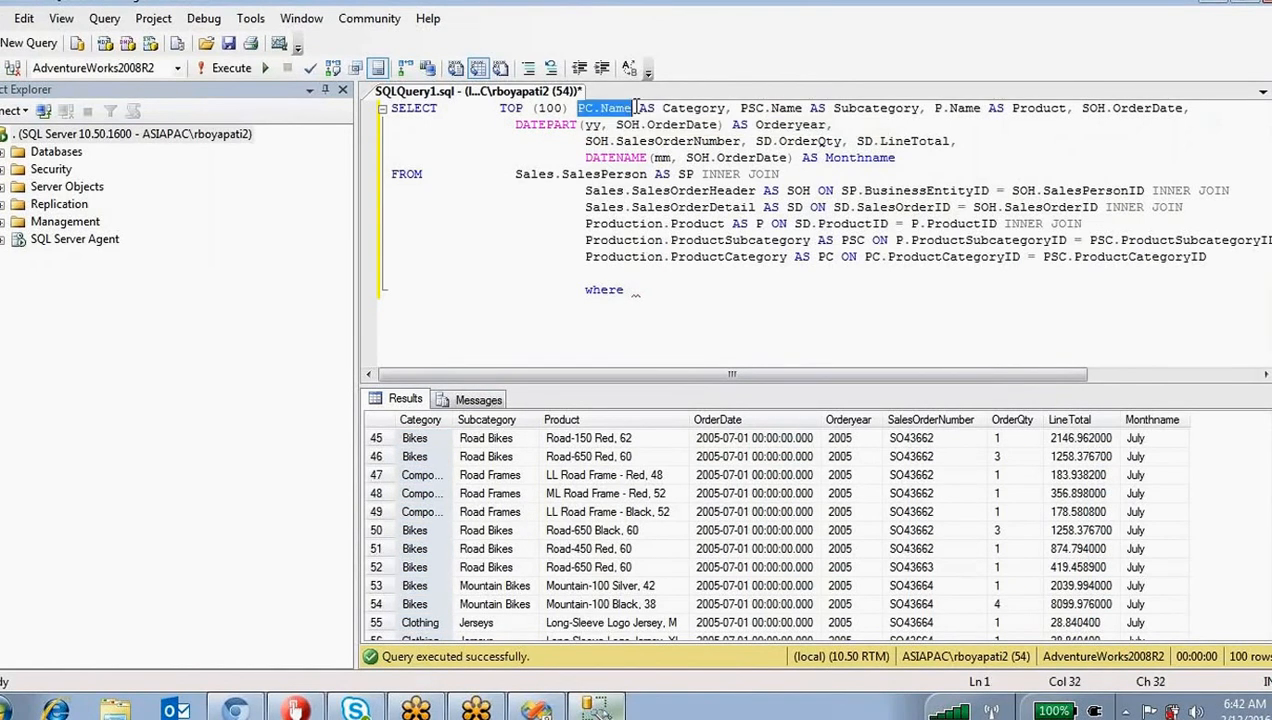
pyautogui.click(645, 290)
pyautogui.hotkey('ctrl', 'v')
pyautogui.write('=')
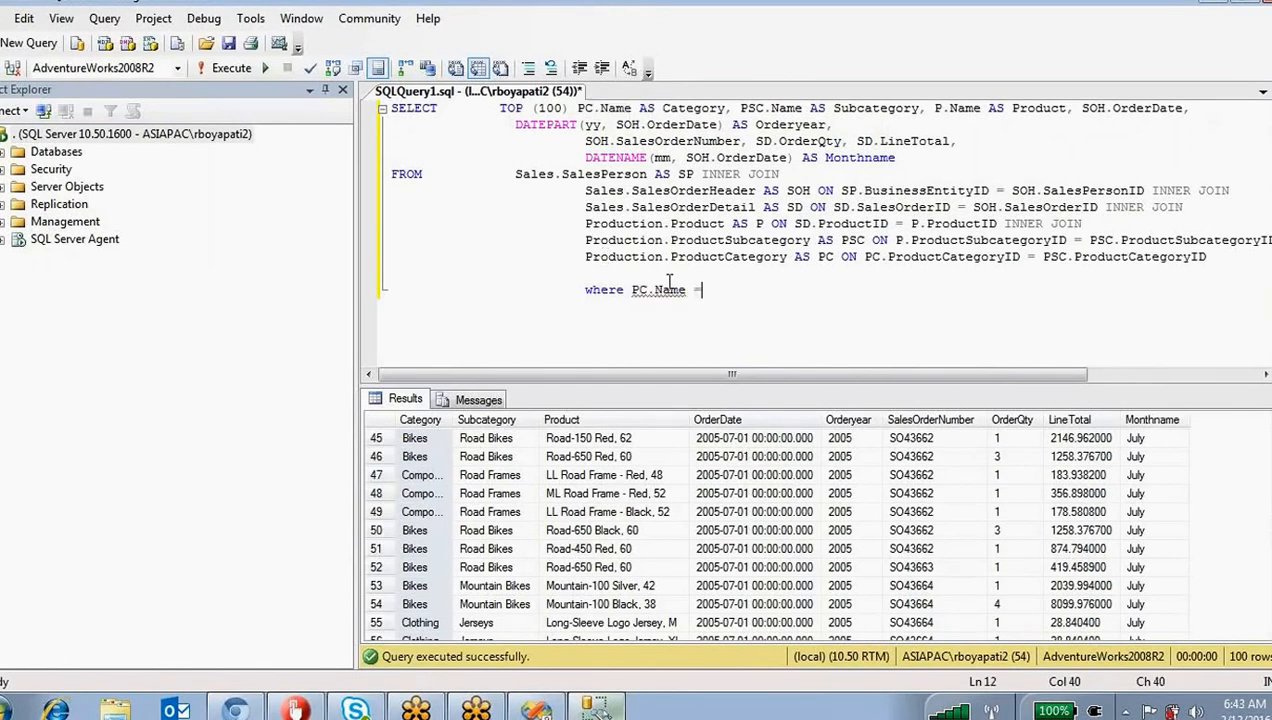
pyautogui.write('@Cate')
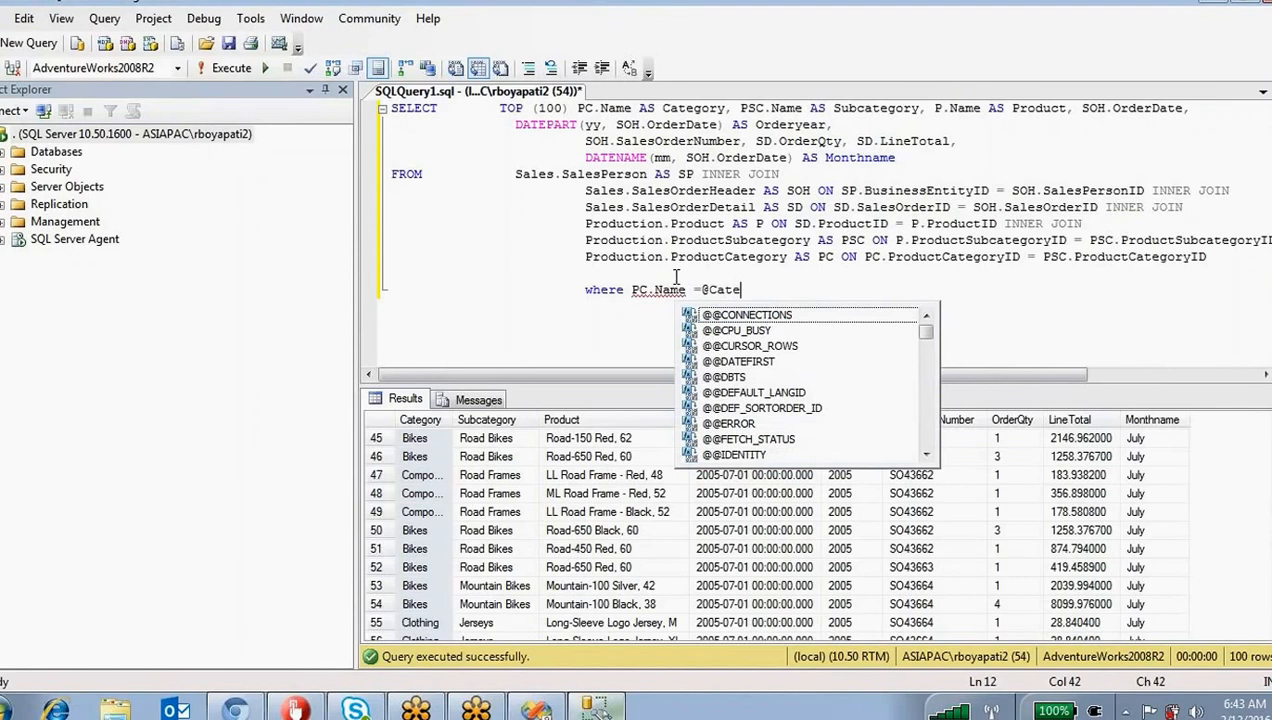
pyautogui.write('gory')
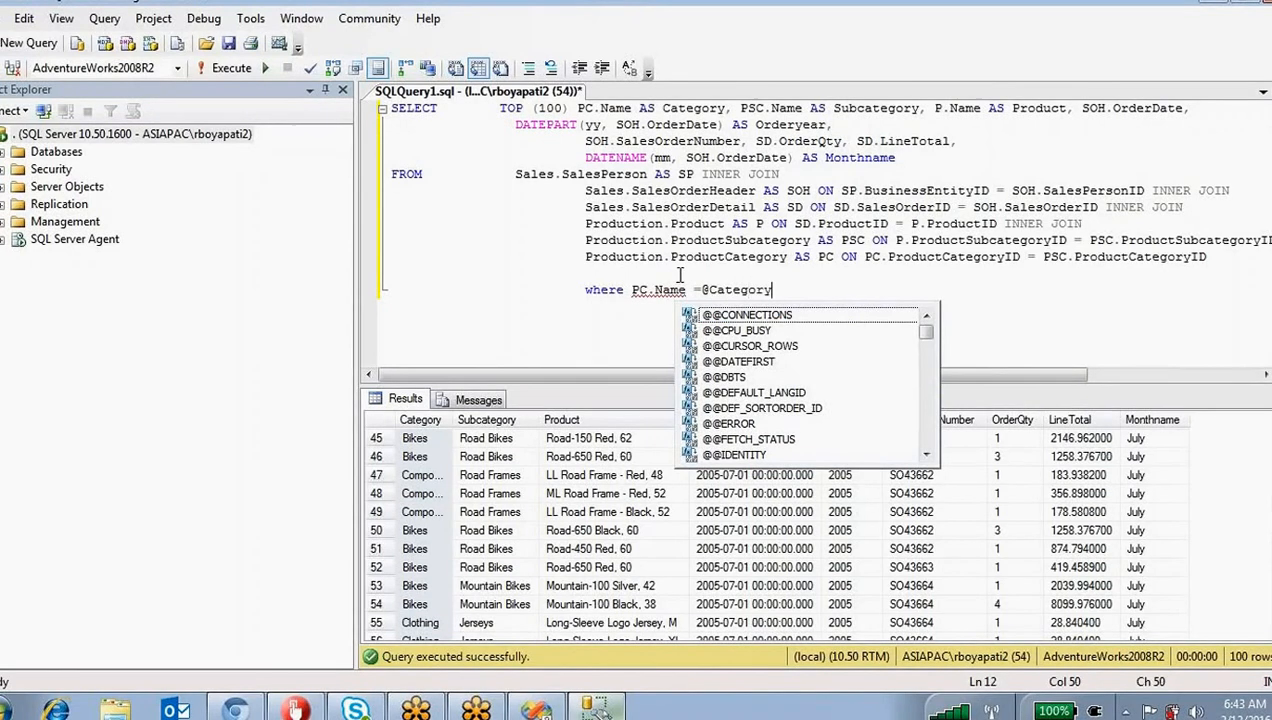
pyautogui.click(581, 293)
pyautogui.doubleClick(801, 349)
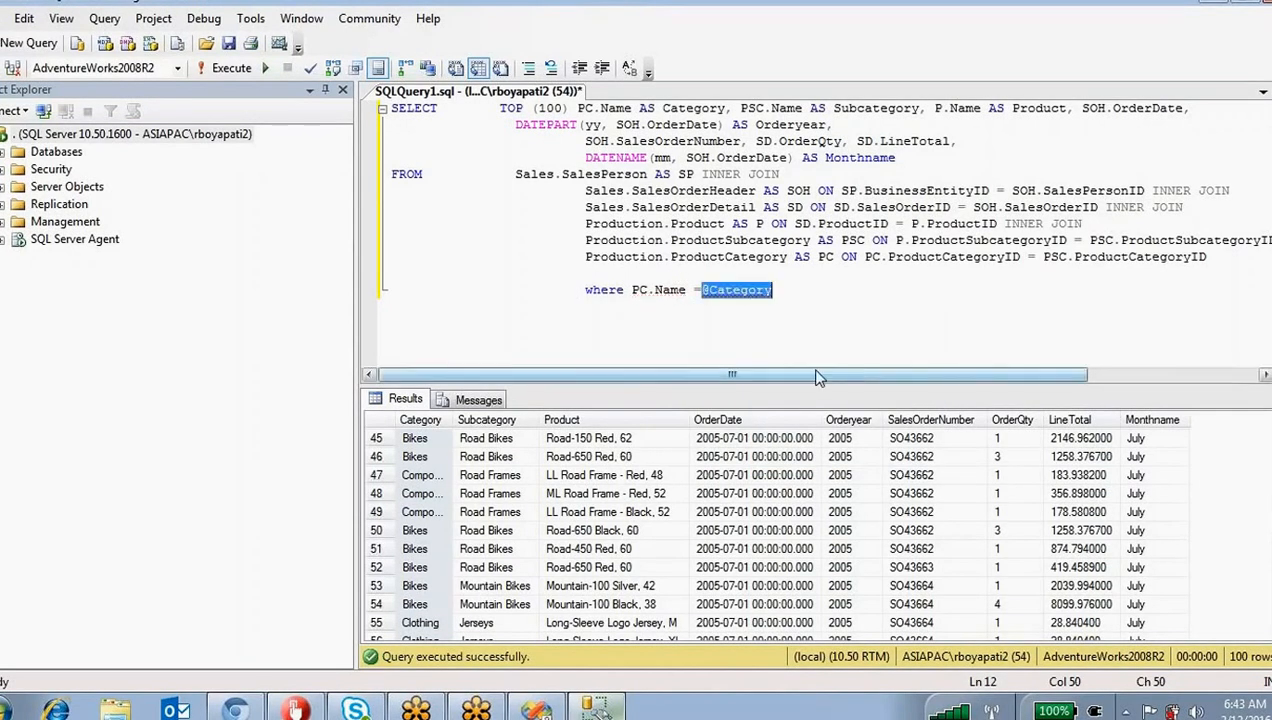
# Step: Copy the whole query, switch to the report in Visual Studio, and save it as the ProductDetails dataset's query
pyautogui.moveTo(809, 307); pyautogui.dragTo(350, 102)
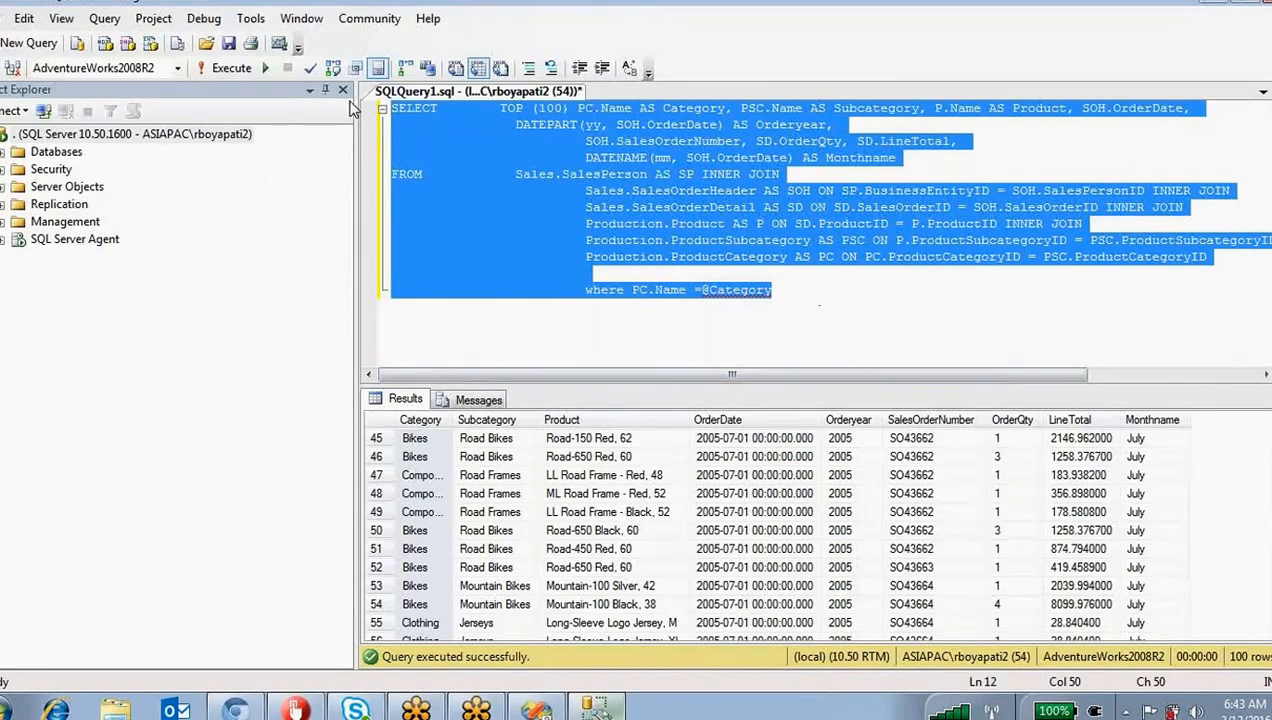
pyautogui.click(545, 704)
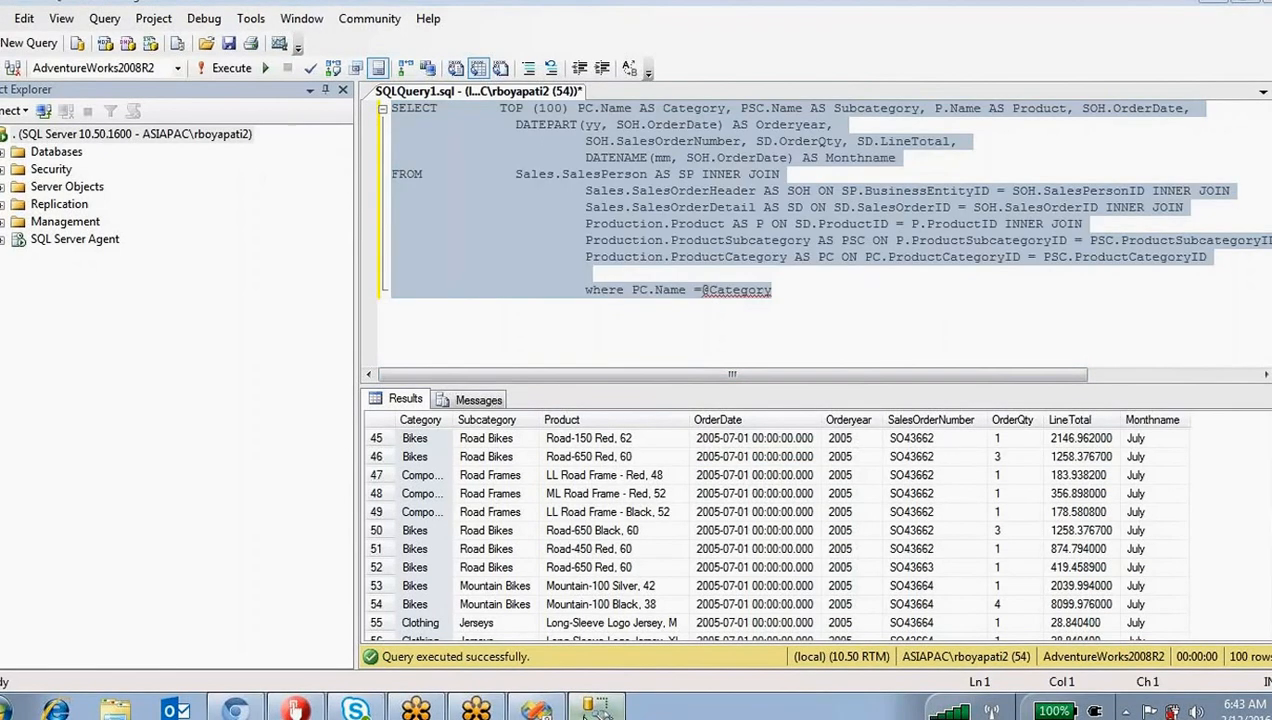
pyautogui.hotkey('ctrl', 'v')
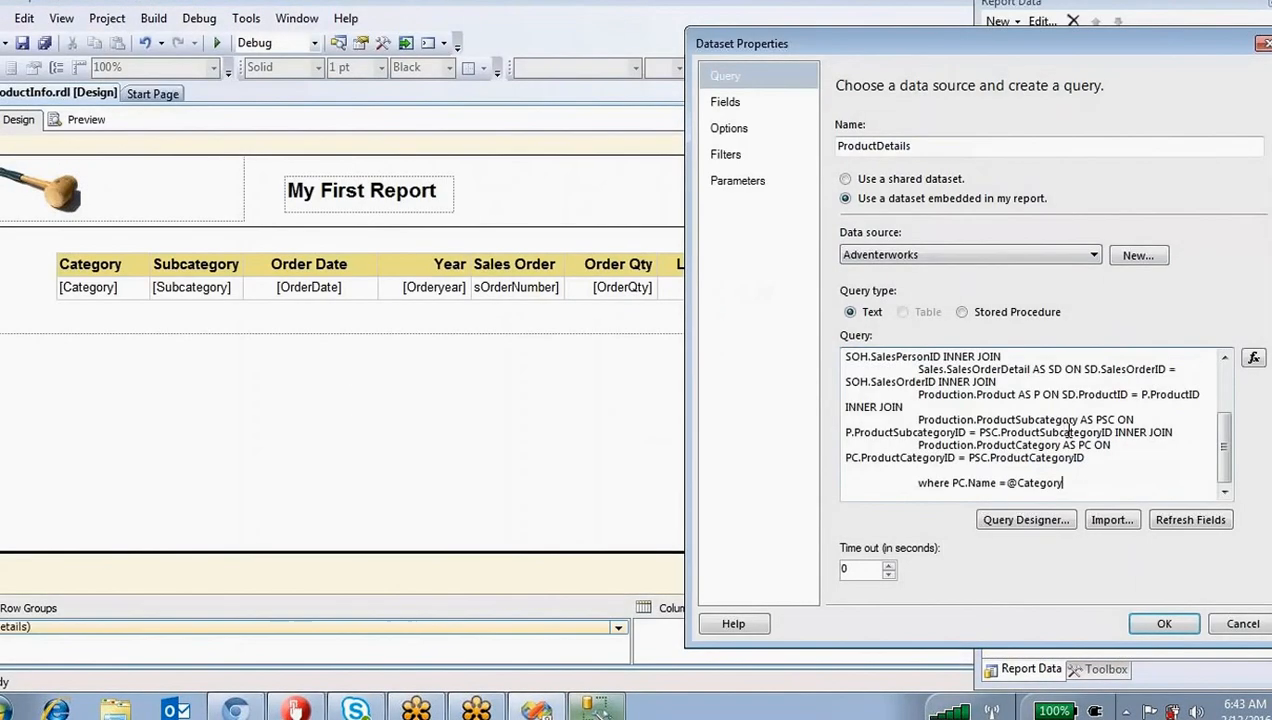
pyautogui.moveTo(846, 444); pyautogui.dragTo(986, 490)
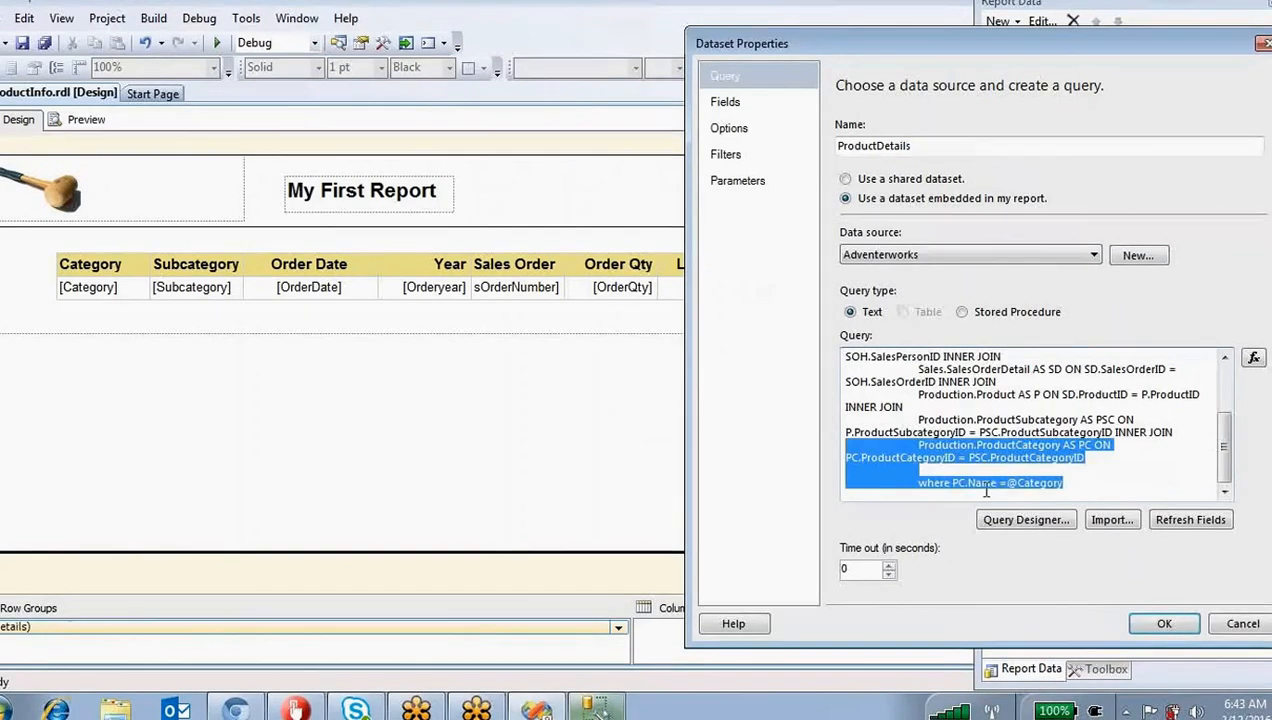
pyautogui.click(1163, 625)
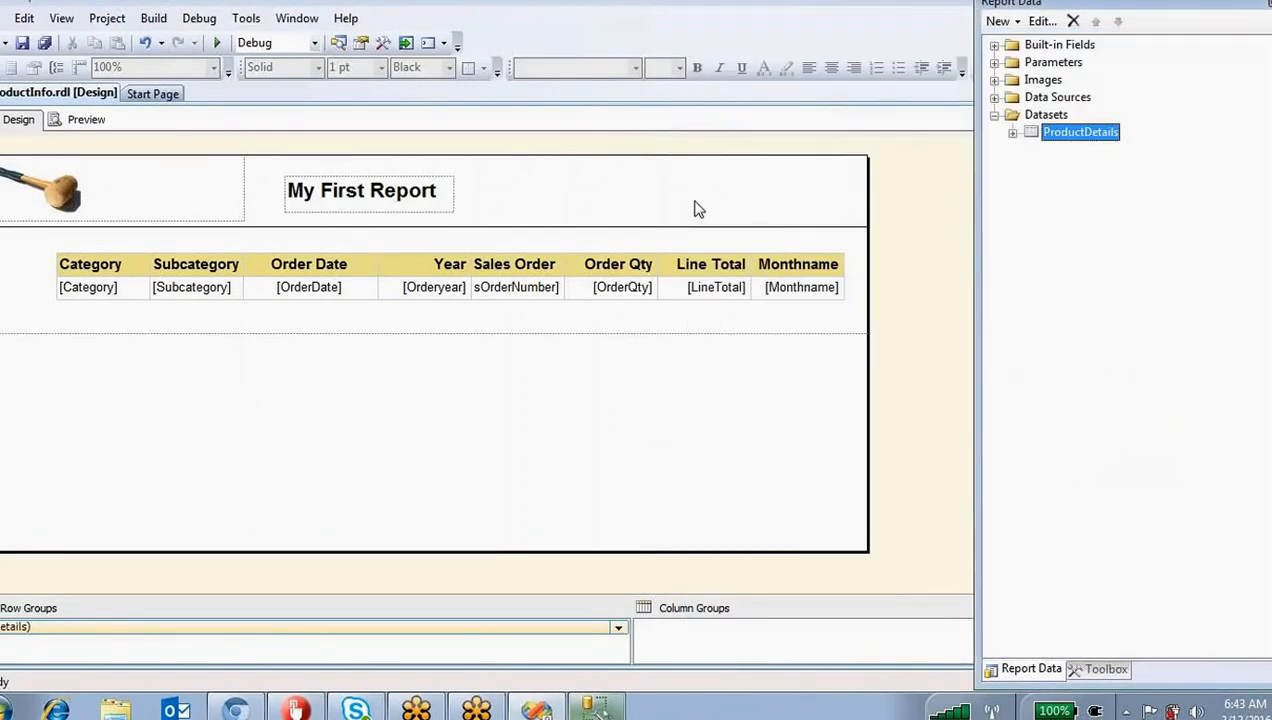
# Step: Expand the report's Parameters folder and preview the report with the Error List and Report Data windows closed
pyautogui.click(995, 63)
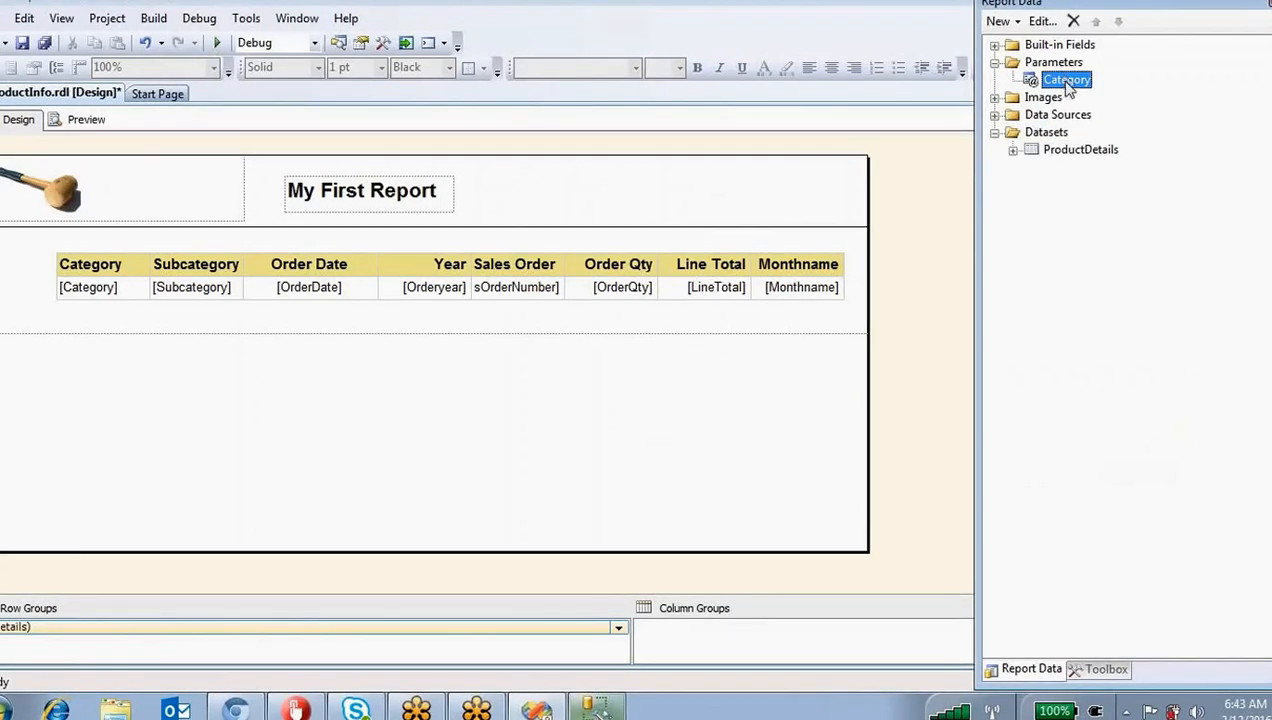
pyautogui.click(86, 120)
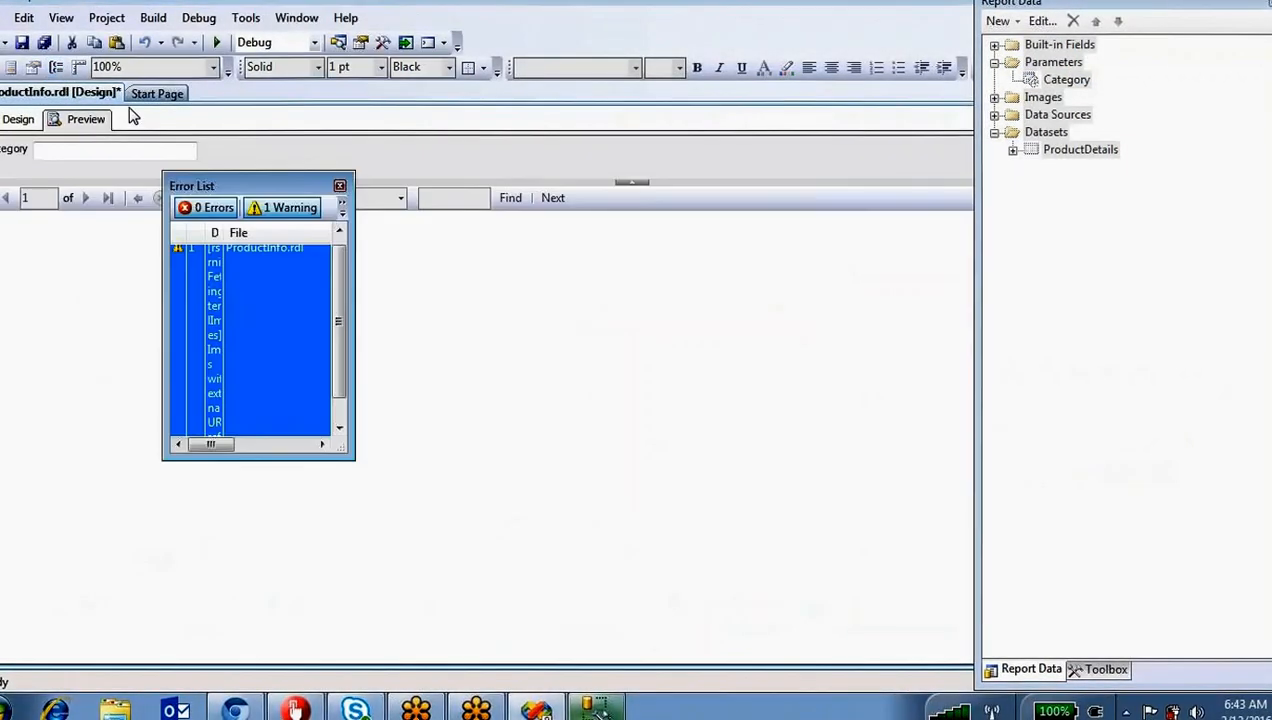
pyautogui.click(341, 207)
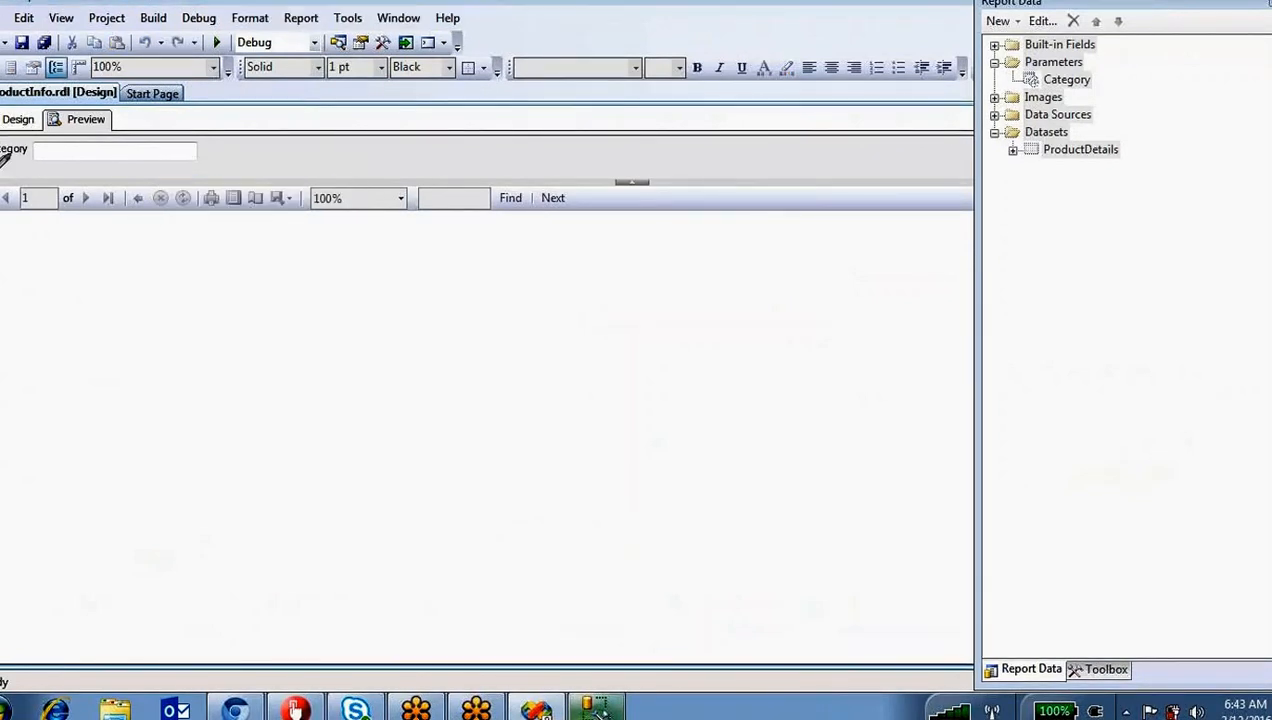
pyautogui.moveTo(150, 170); pyautogui.dragTo(157, 128)
pyautogui.moveTo(3, 132); pyautogui.dragTo(0, 141)
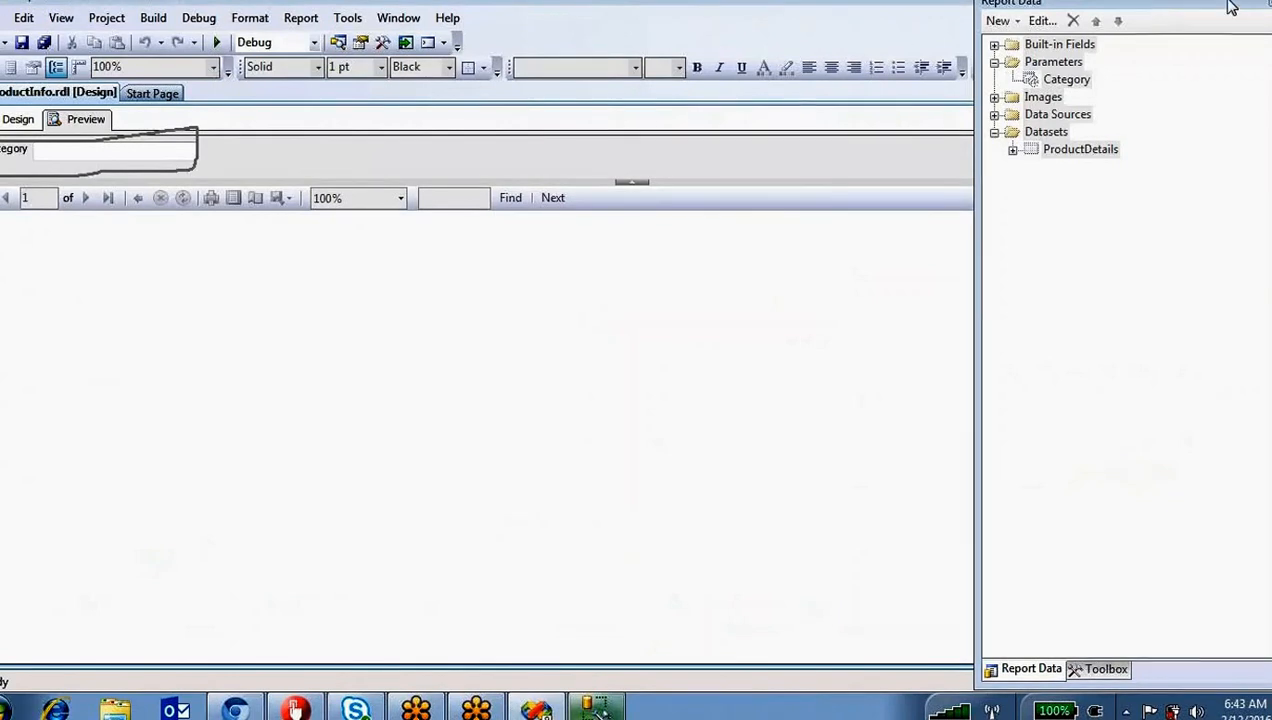
pyautogui.click(1268, 3)
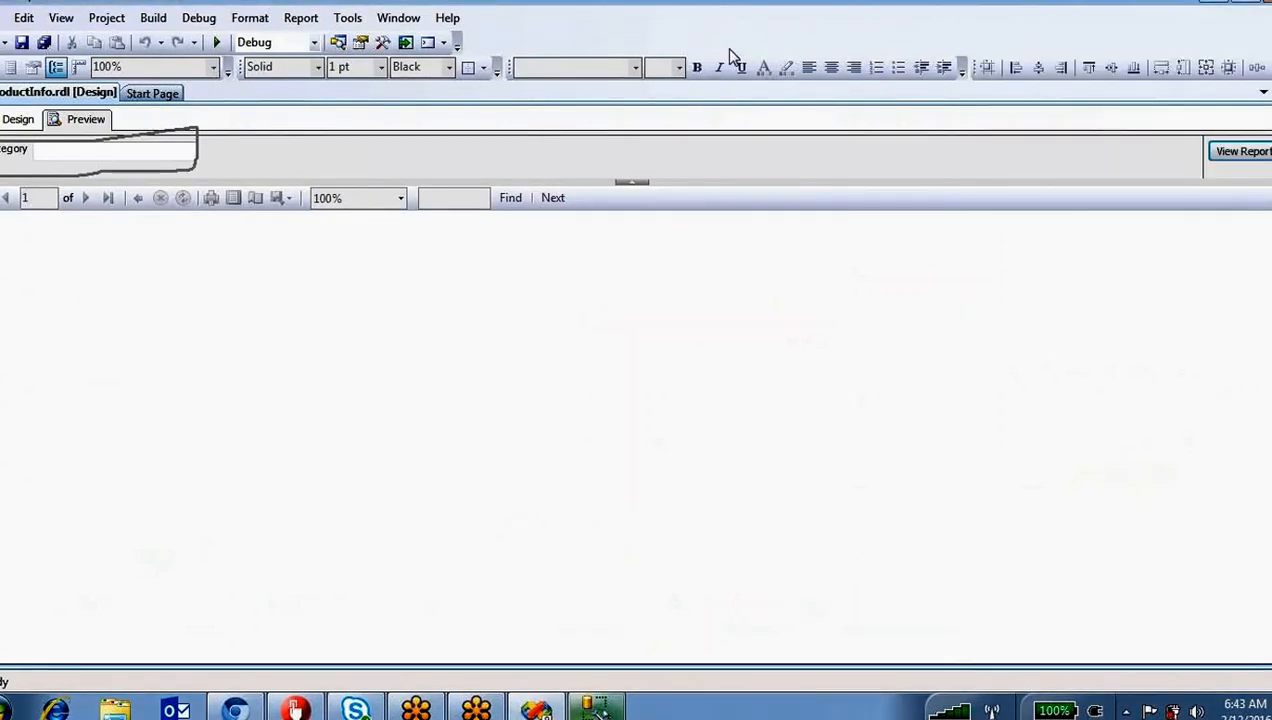
pyautogui.click(881, 55)
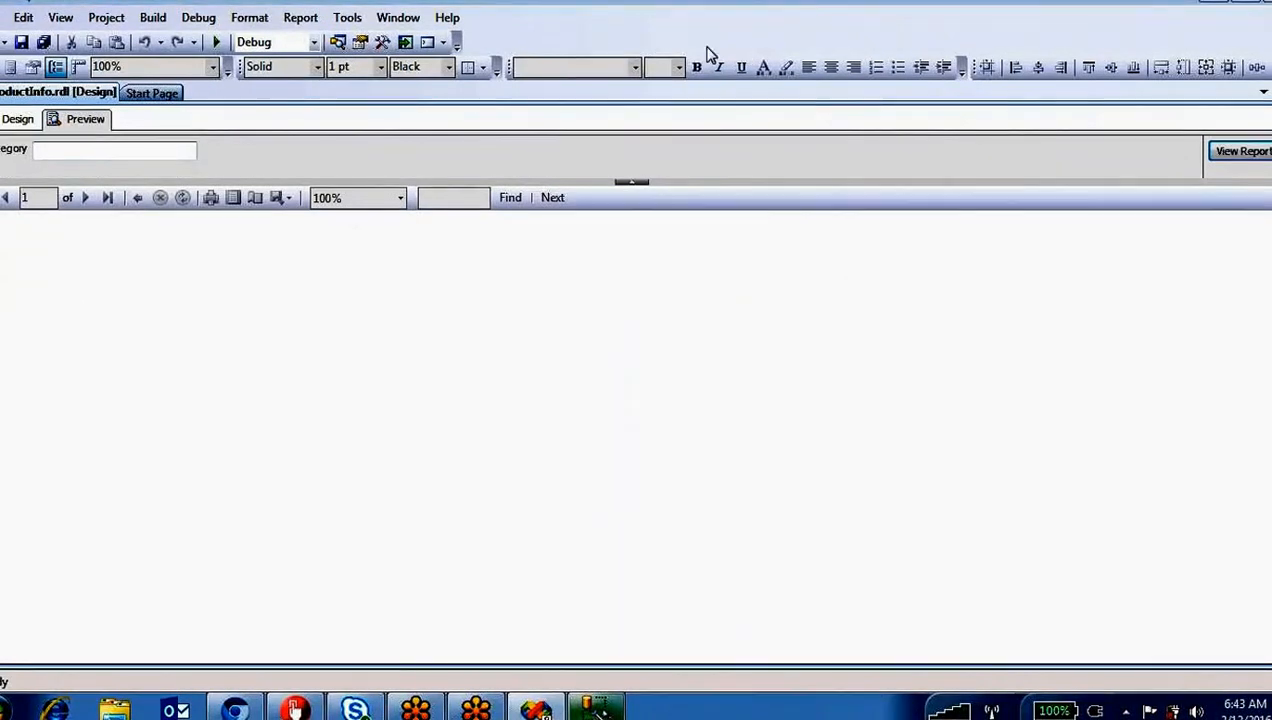
# Step: Run the report preview for the category Bikes and check the Category column down to the last rows
pyautogui.click(100, 148)
pyautogui.write('Bikes')
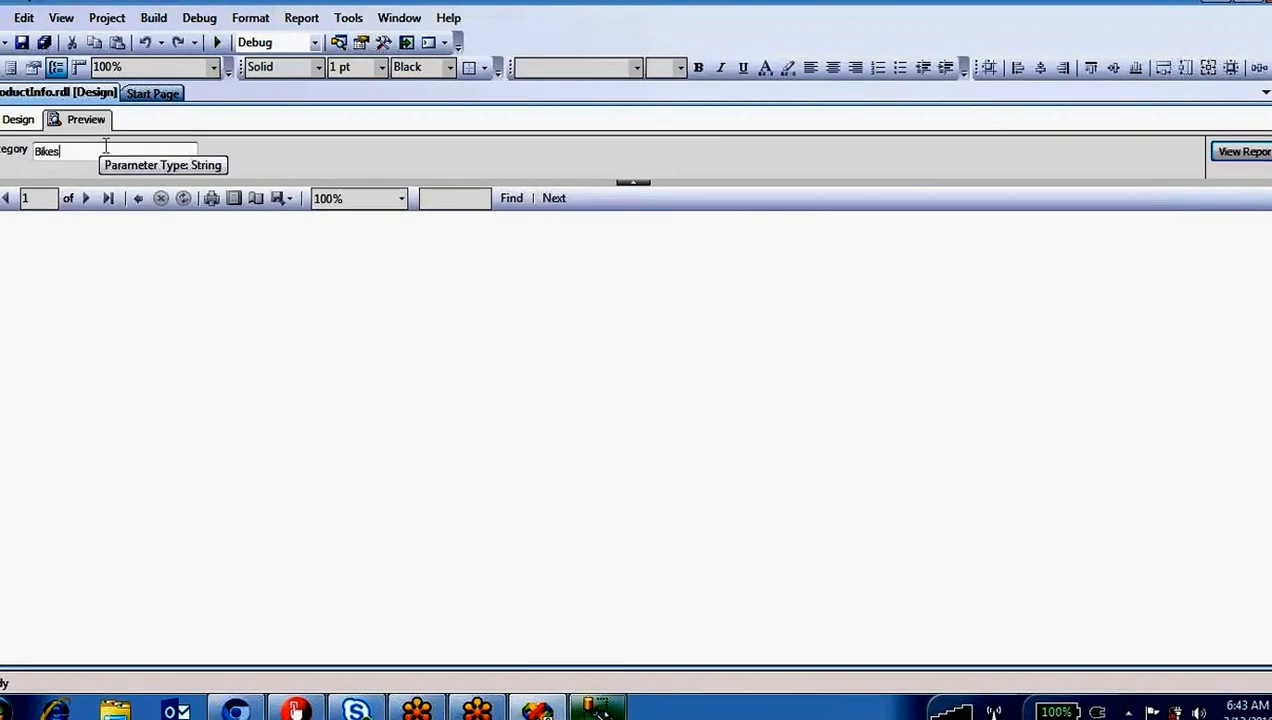
pyautogui.click(1220, 155)
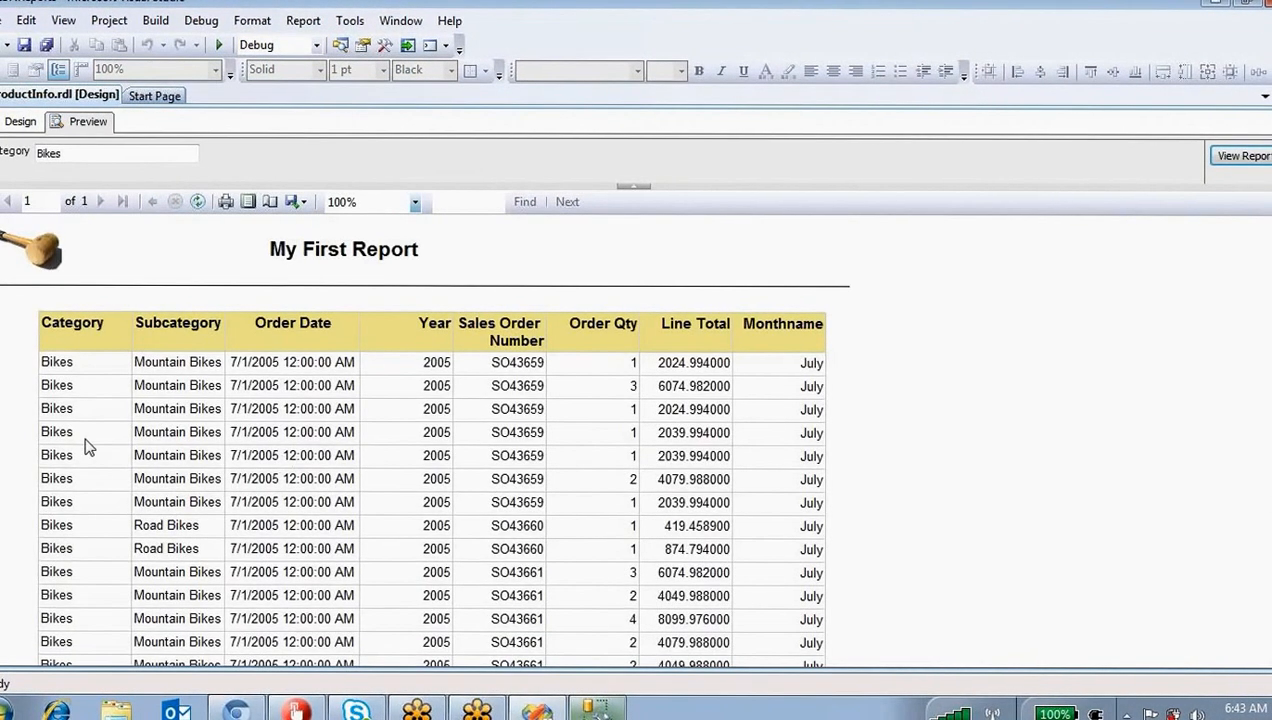
pyautogui.scroll(-3, 115, 415)
pyautogui.scroll(-15, 115, 425)
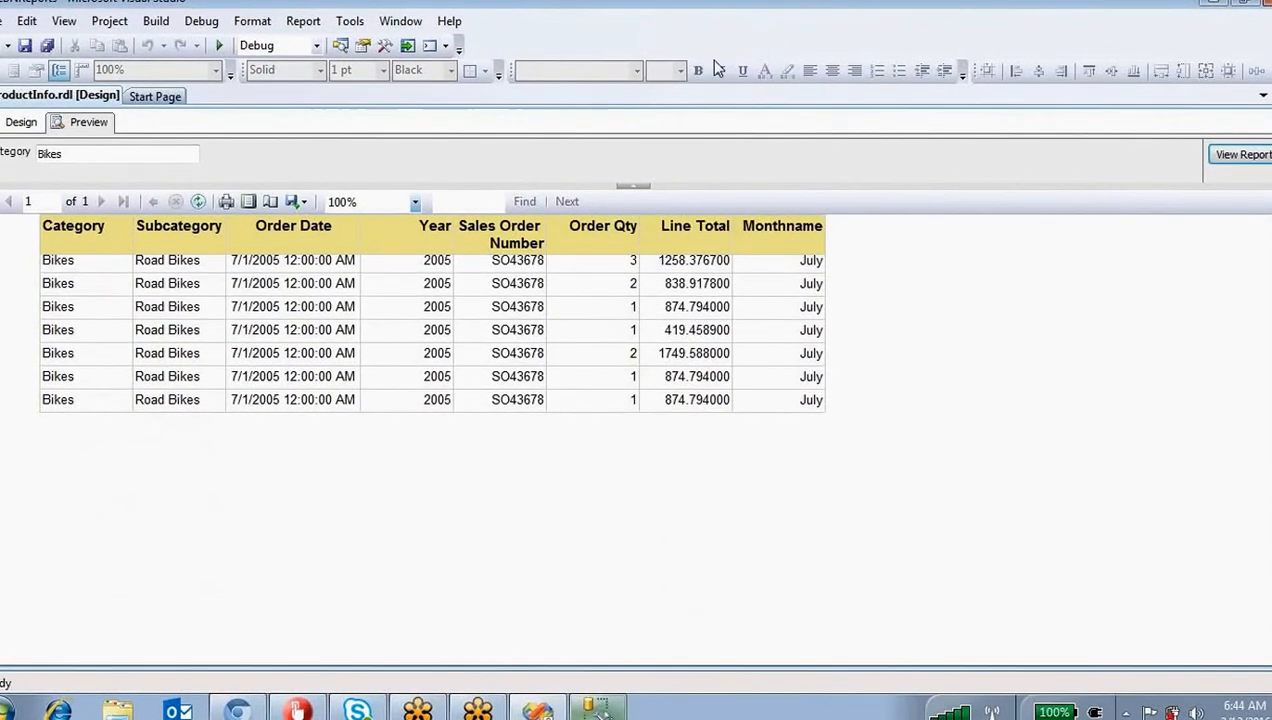
pyautogui.moveTo(120, 242)
pyautogui.mouseDown()
pyautogui.moveTo(99, 355)
pyautogui.moveTo(97, 255)
pyautogui.mouseUp()
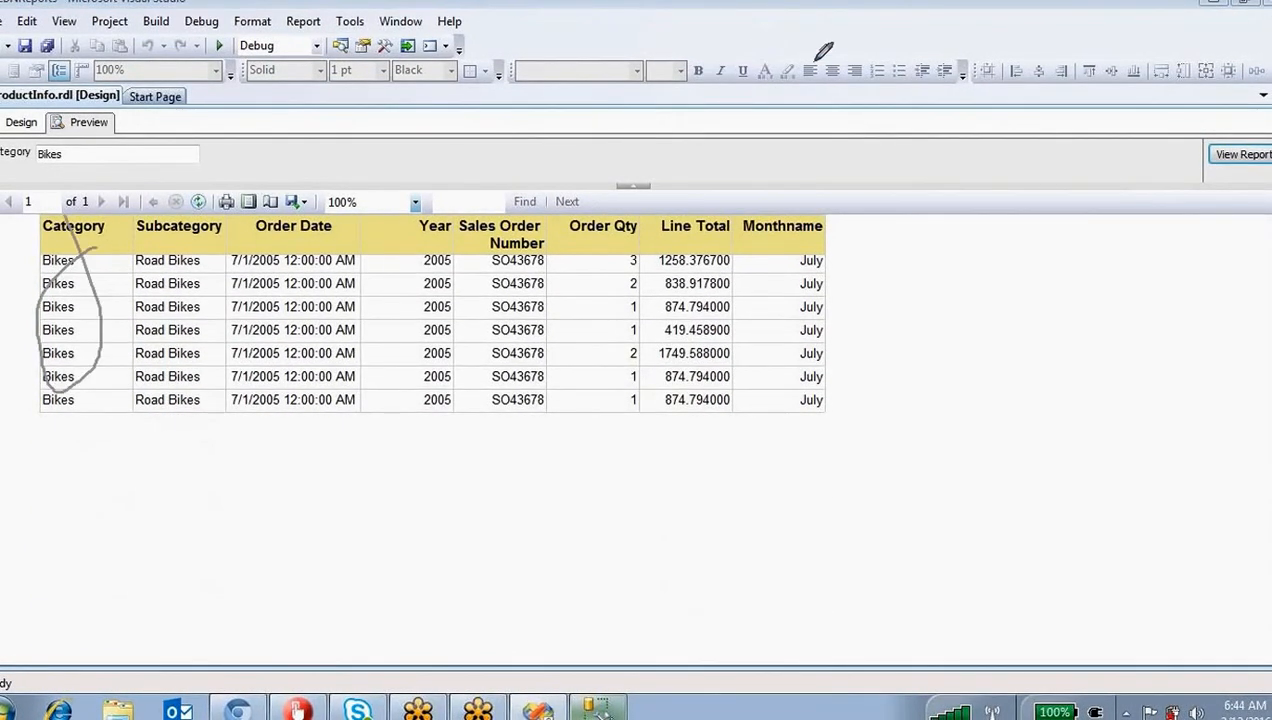
pyautogui.click(872, 59)
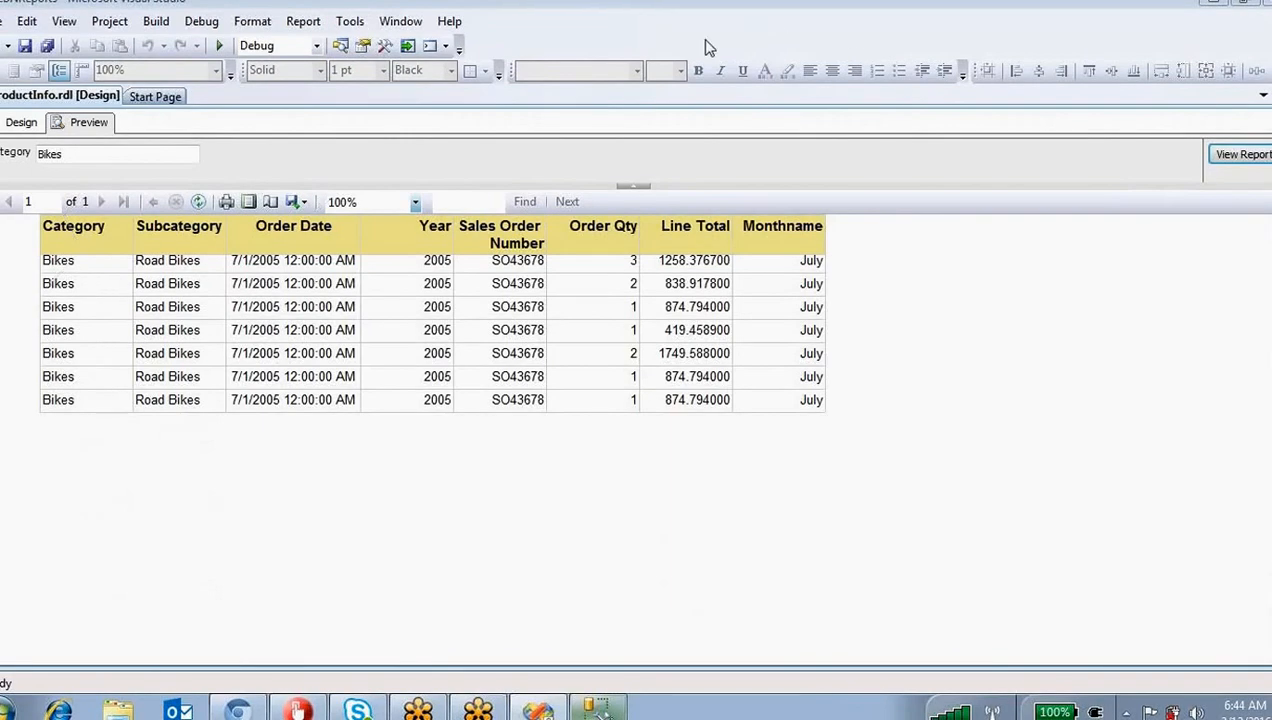
# Step: Rerun the report preview with the Category parameter set to components
pyautogui.moveTo(98, 153); pyautogui.dragTo(41, 154)
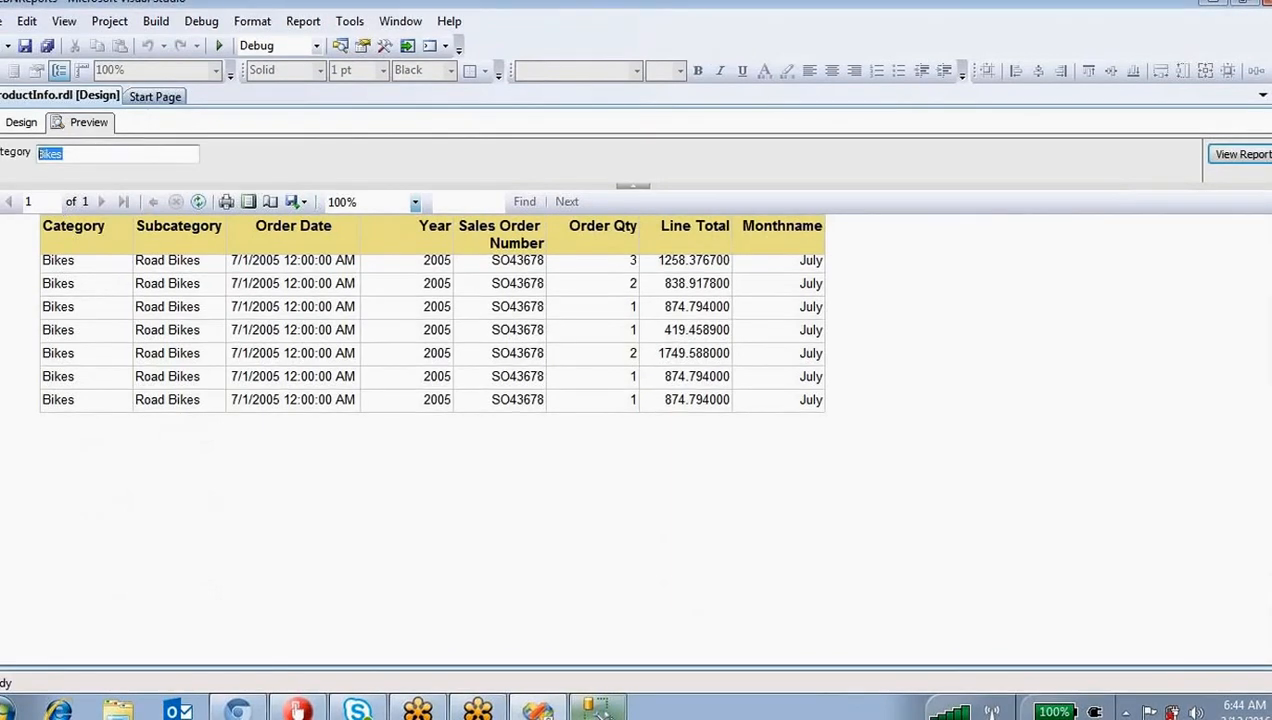
pyautogui.write('components')
pyautogui.click(1240, 156)
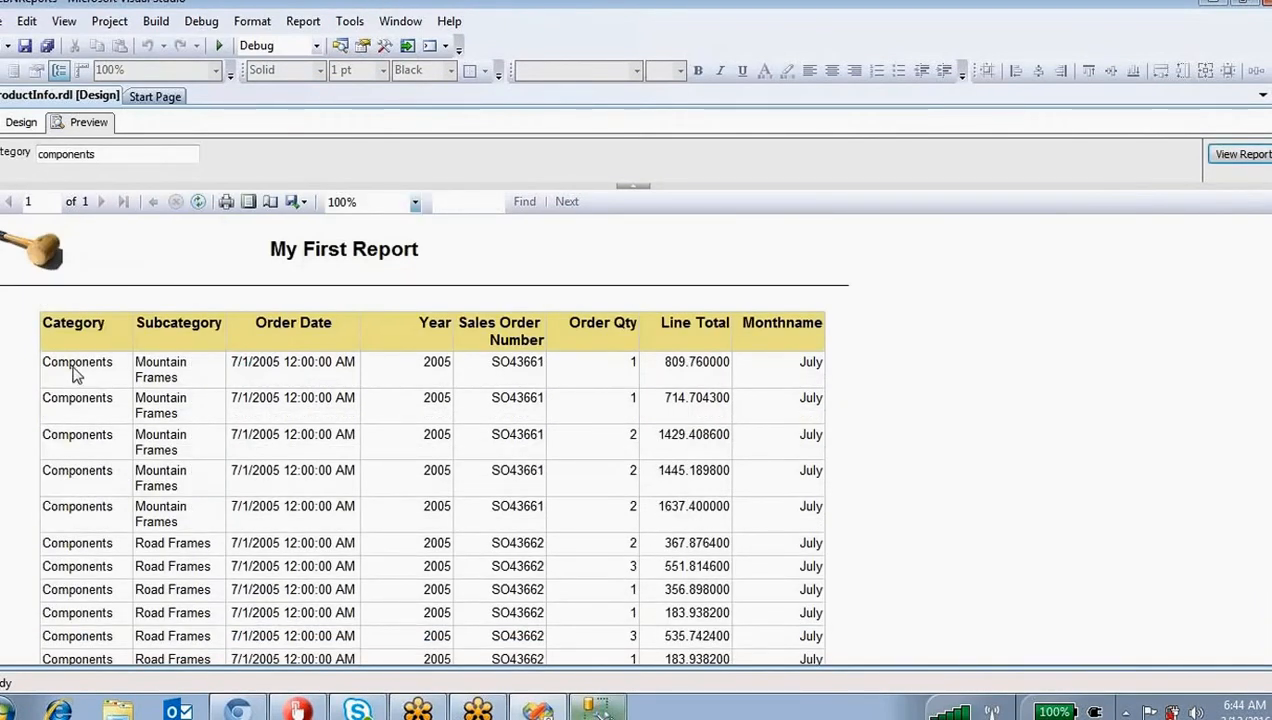
pyautogui.moveTo(110, 153); pyautogui.dragTo(20, 152)
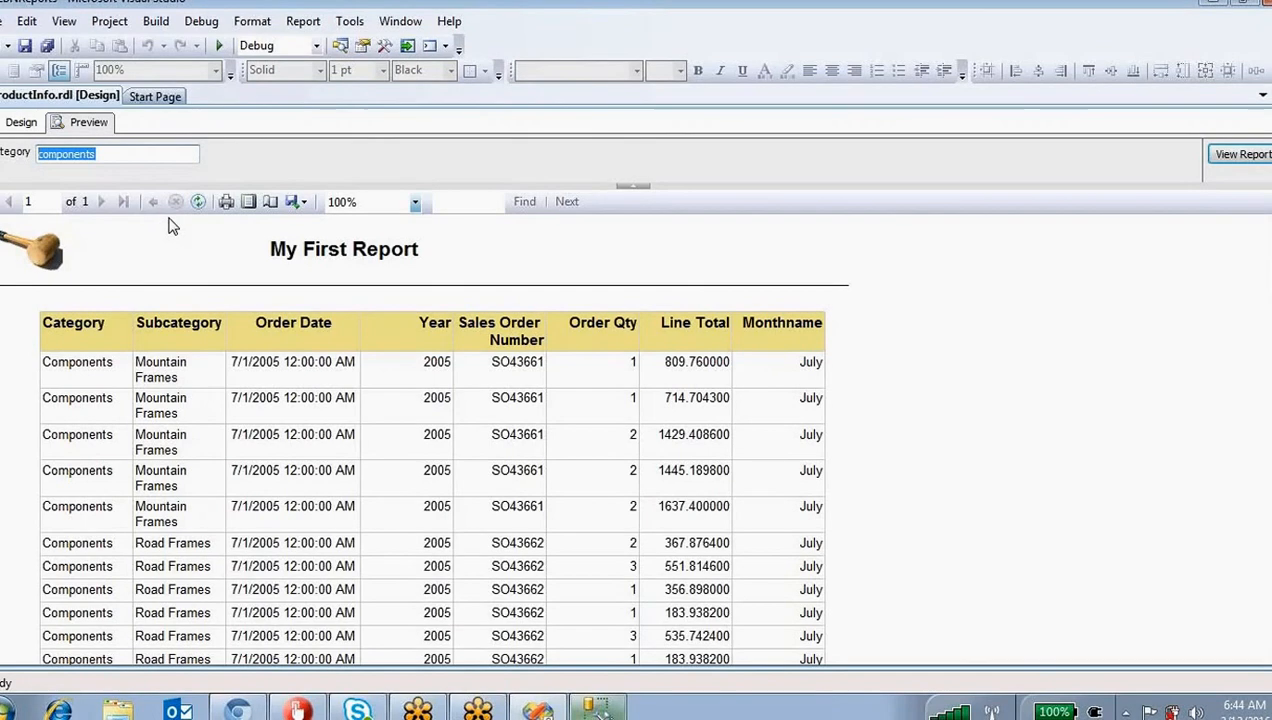
# Step: Return the report to design view, switch to SQL Server Management Studio and insert blank lines below the where clause
pyautogui.click(22, 122)
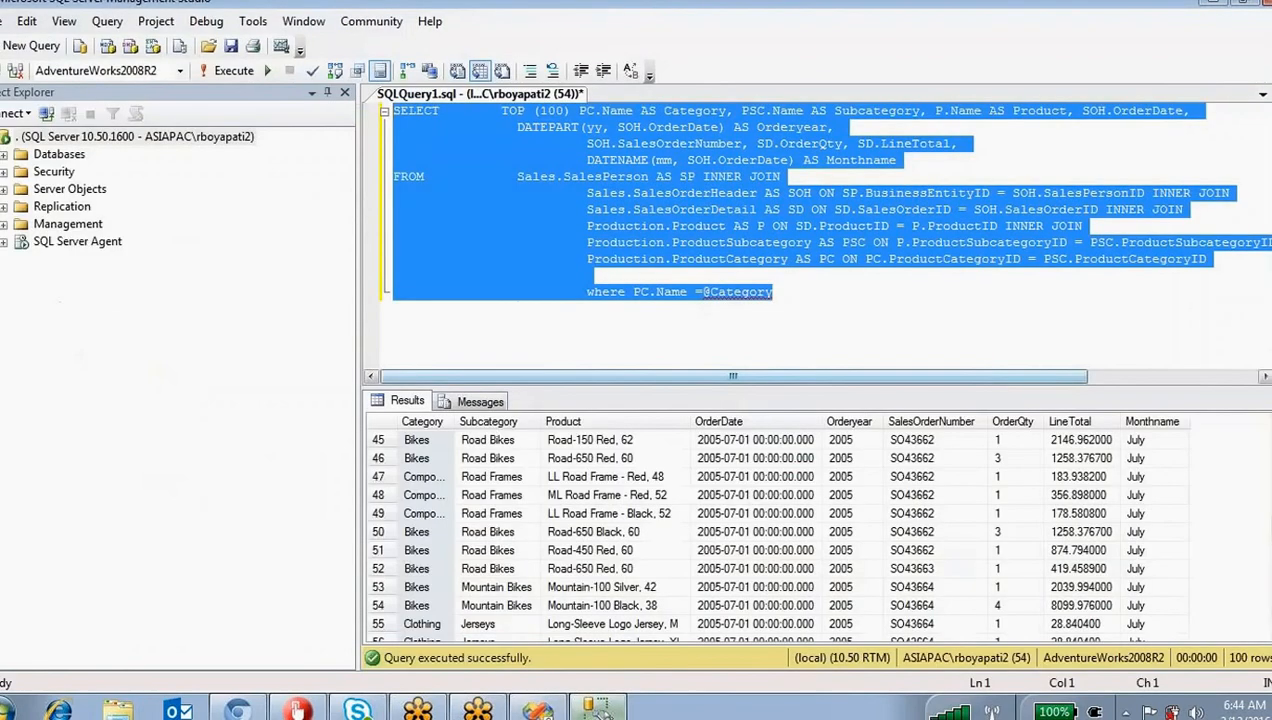
pyautogui.click(818, 299)
pyautogui.scroll(-3, 818, 299)
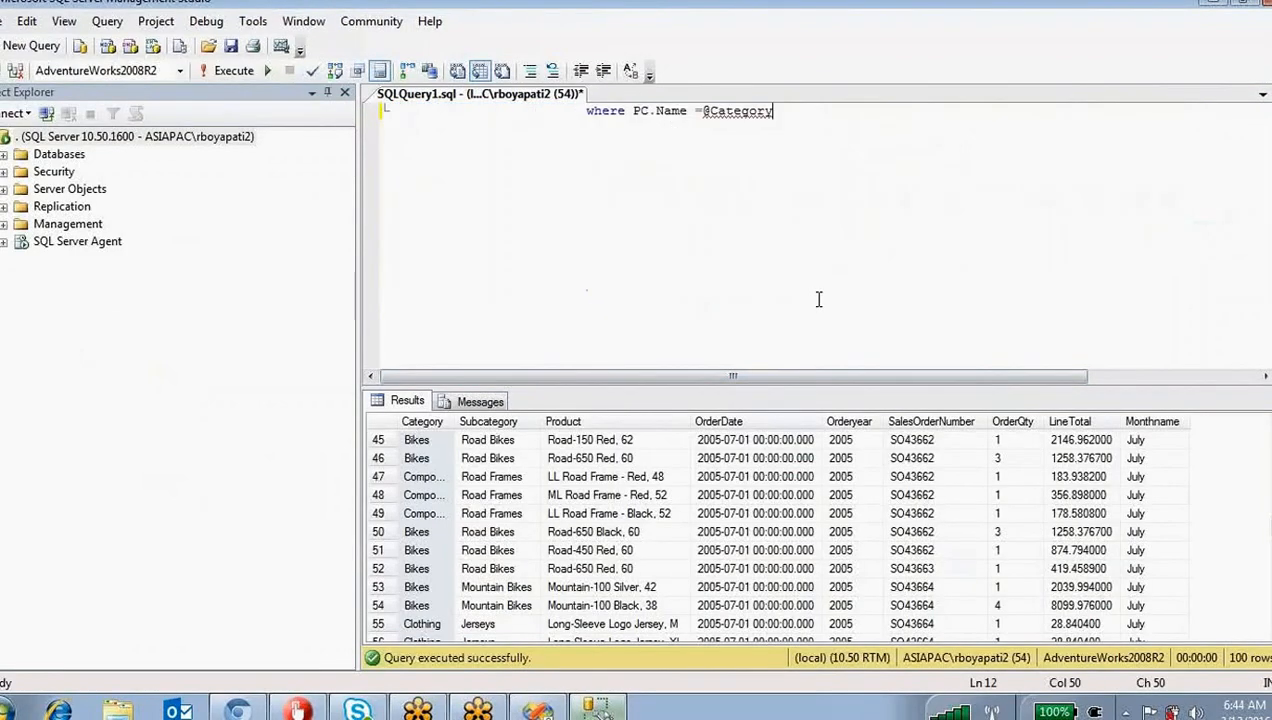
pyautogui.press('Return')
pyautogui.press('Return')
pyautogui.press('Return')
pyautogui.press('Return')
pyautogui.scroll(4, 815, 320)
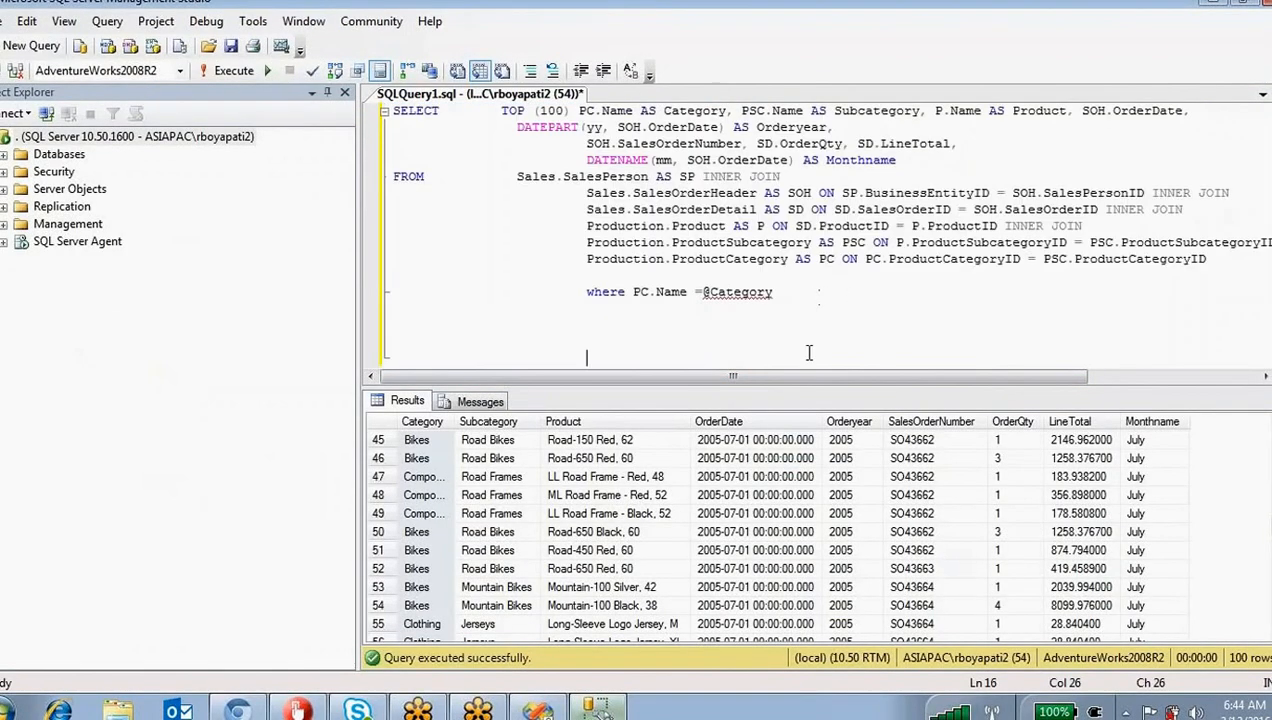
# Step: Write a second query below the existing one: select Name from Production.ProductCategory
pyautogui.doubleClick(609, 111)
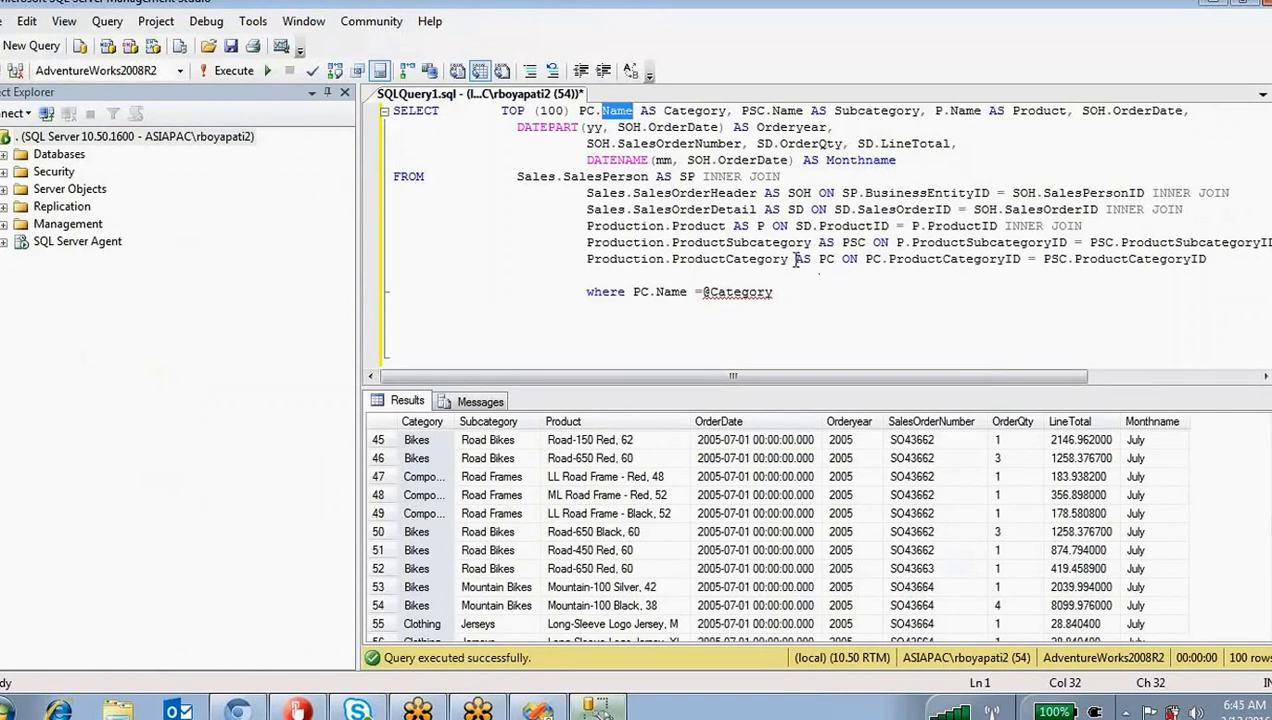
pyautogui.moveTo(797, 259); pyautogui.dragTo(588, 258)
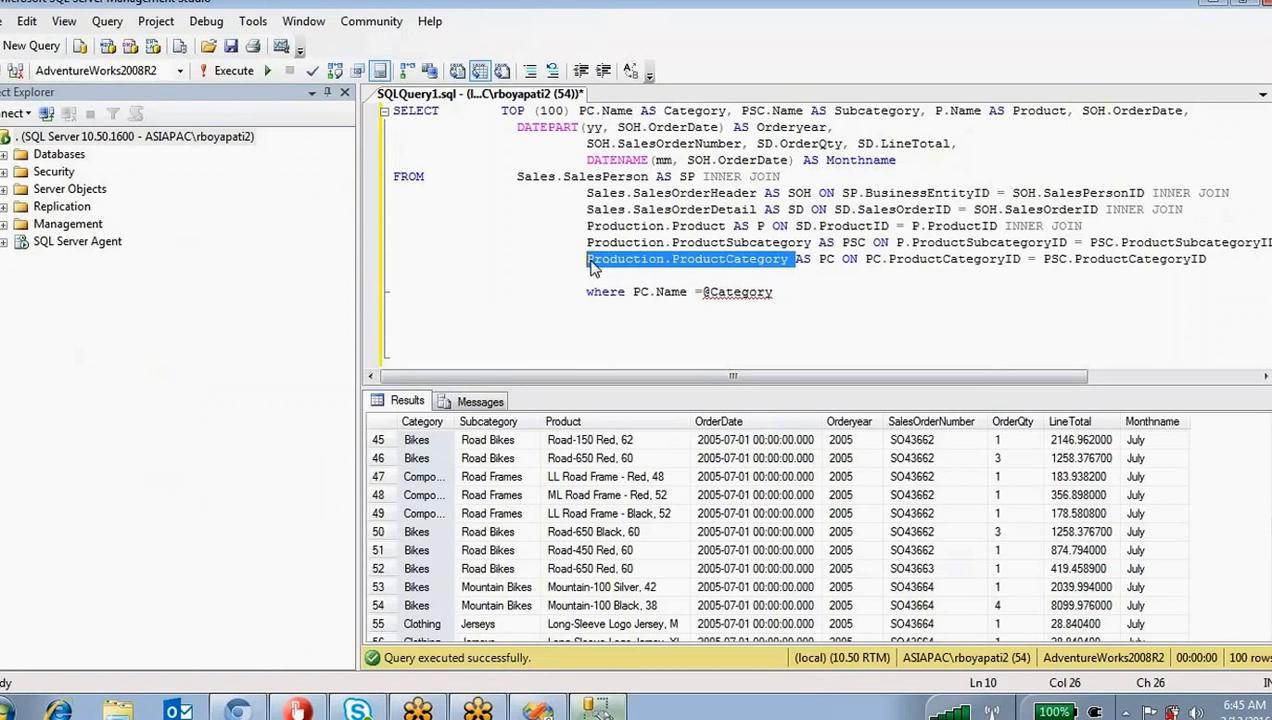
pyautogui.click(847, 294)
pyautogui.press('Return')
pyautogui.press('Return')
pyautogui.press('Return')
pyautogui.press('Return')
pyautogui.press('Return')
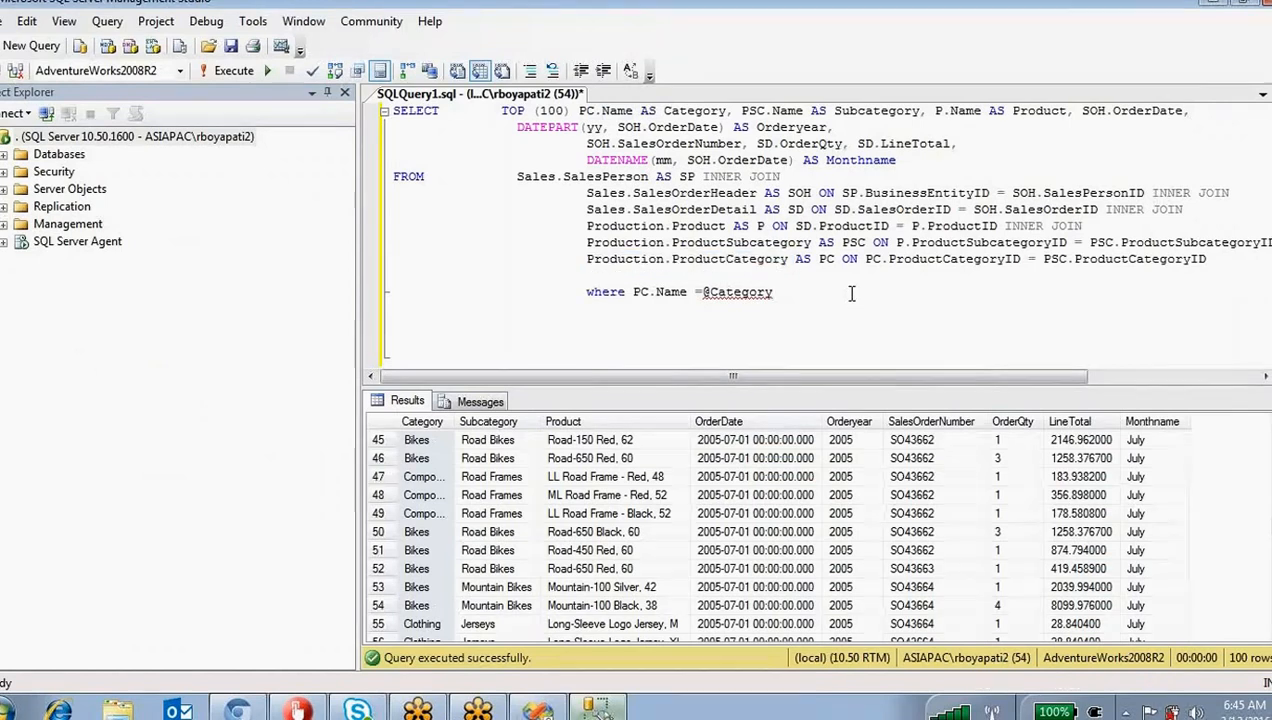
pyautogui.write('select ')
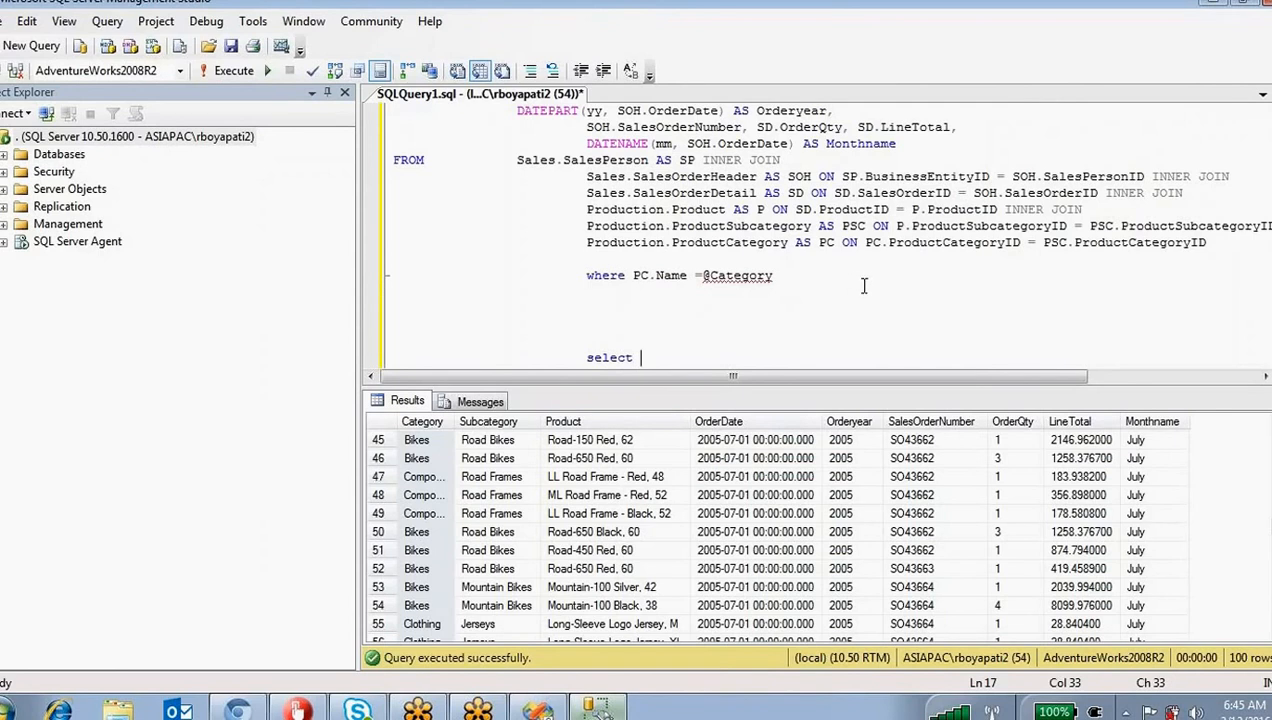
pyautogui.write('Name from Production.ProductCategory')
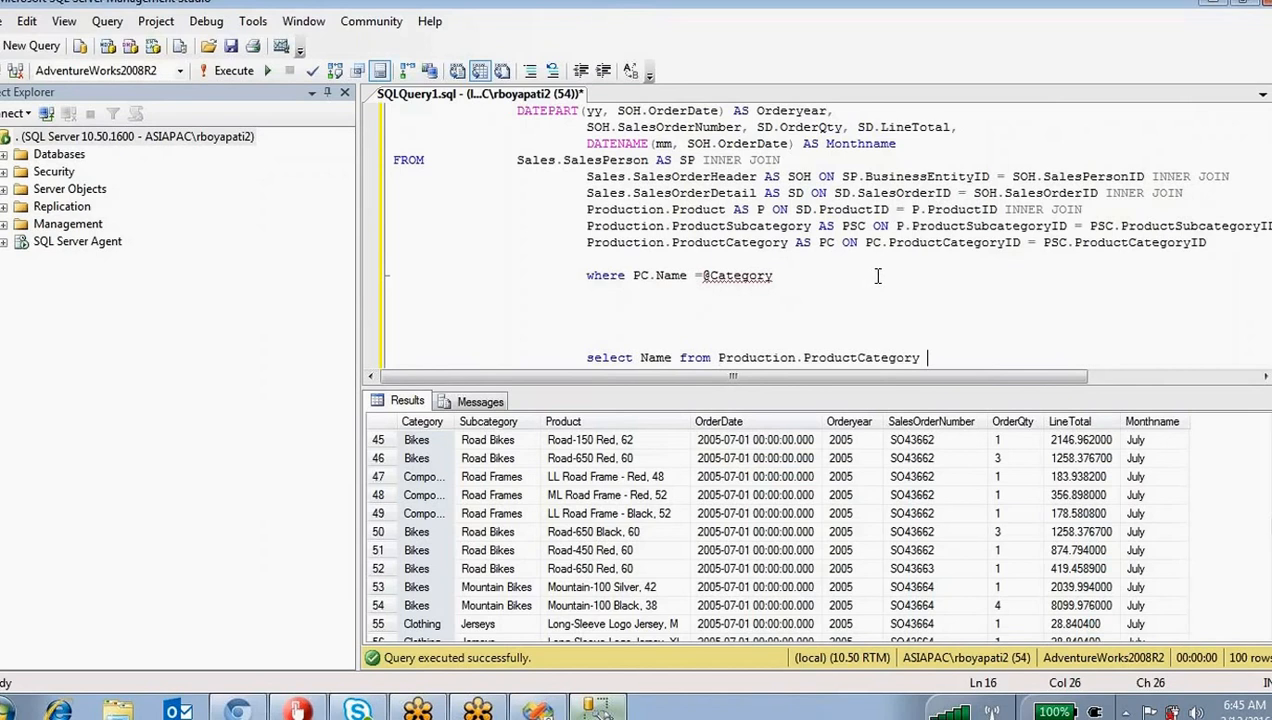
# Step: Run only the ProductCategory name query and select all the category names in its results
pyautogui.hotkey('shift', 'Up')
pyautogui.press('F5')
pyautogui.scroll(-3, 881, 274)
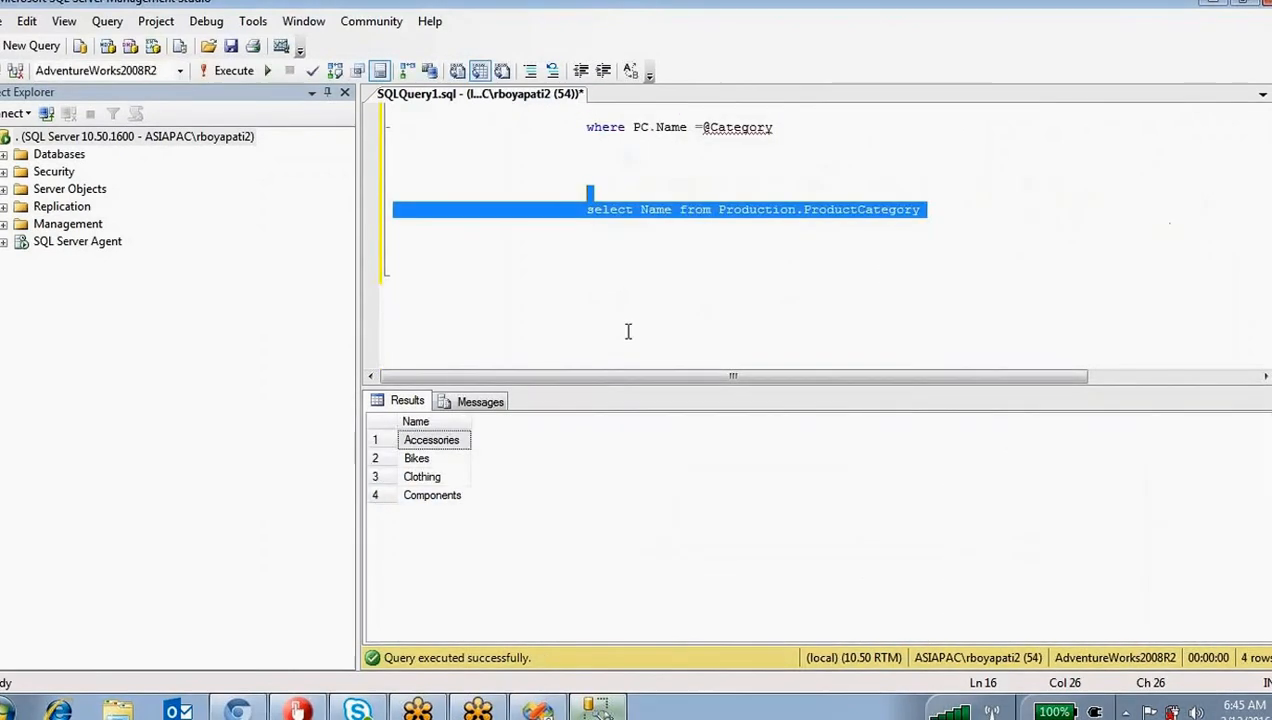
pyautogui.click(440, 500)
pyautogui.keyDown('shift'); pyautogui.click(437, 500); pyautogui.keyUp('shift')
pyautogui.click(730, 255)
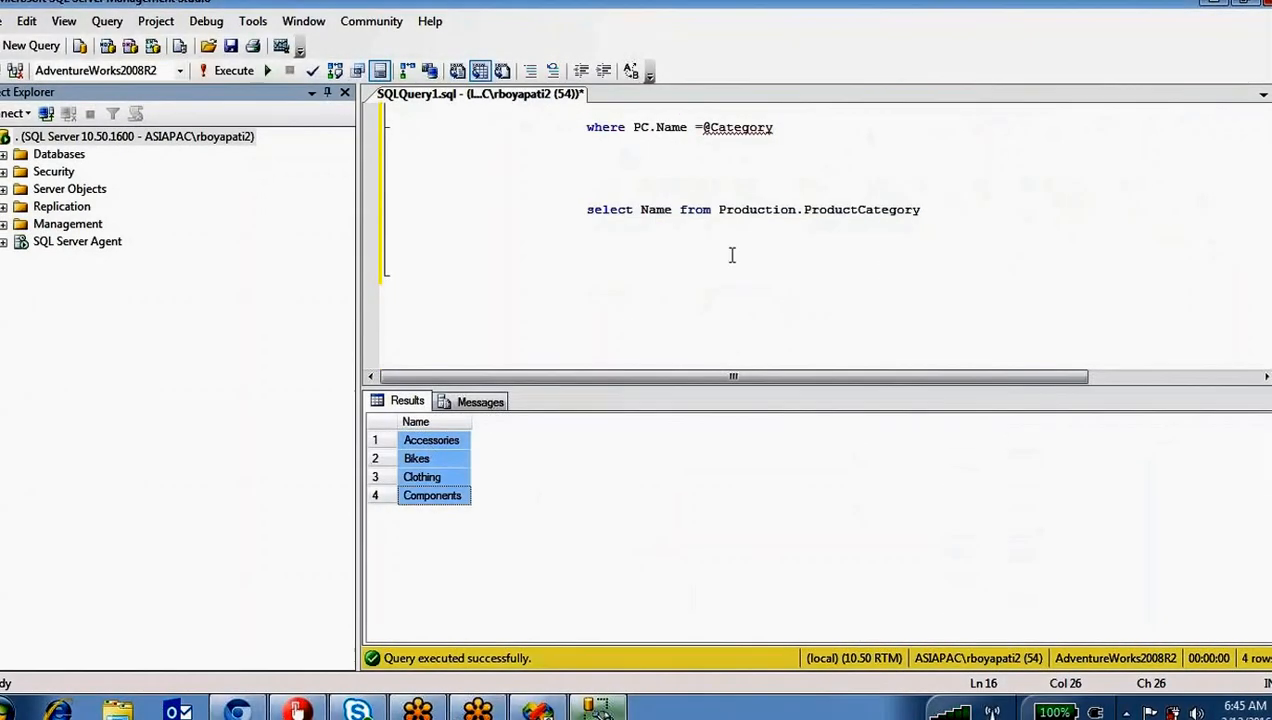
# Step: Copy the statement select Name from Production.ProductCategory and switch to the LBNReports project in Visual Studio
pyautogui.moveTo(684, 213); pyautogui.dragTo(588, 213)
pyautogui.hotkey('ctrl', 'c')
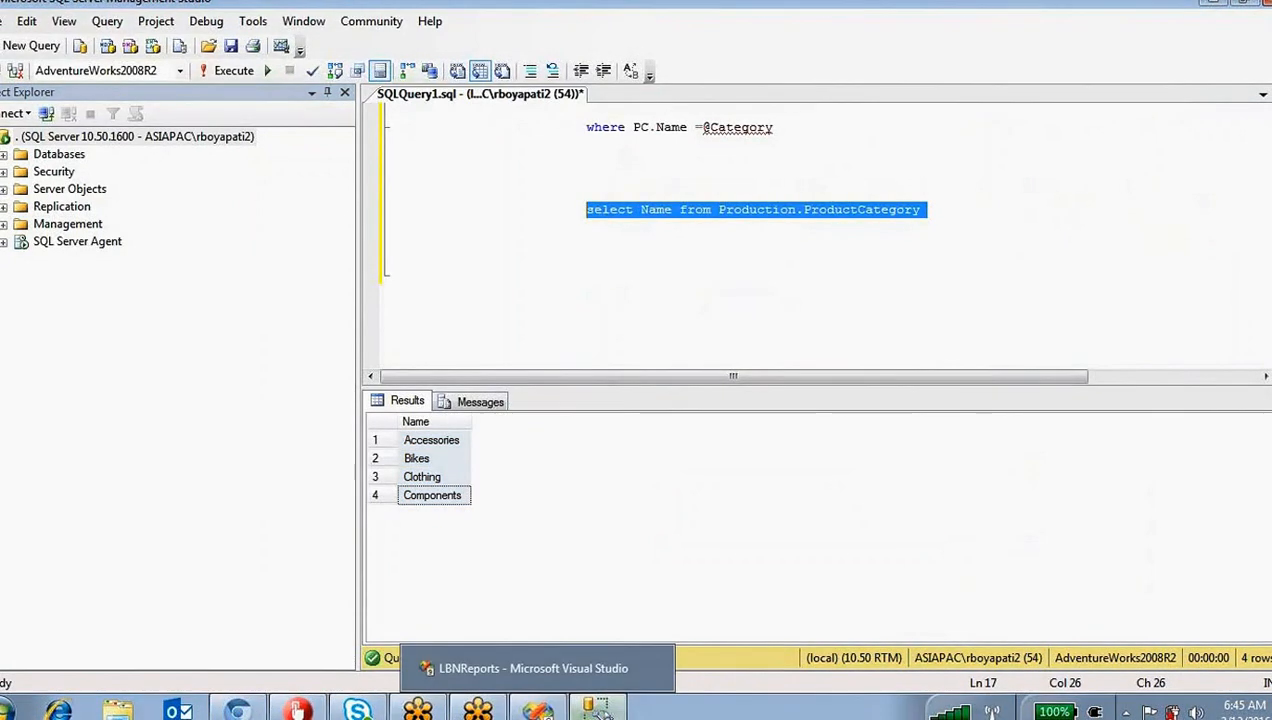
pyautogui.click(560, 668)
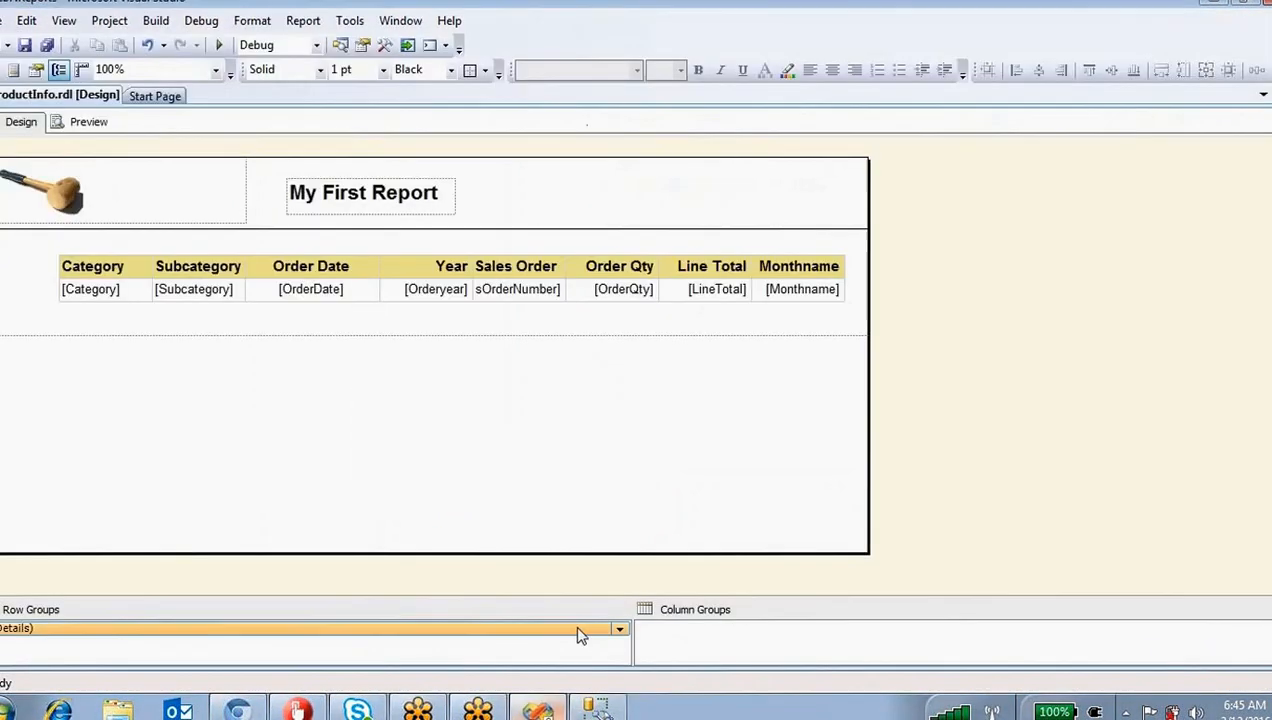
# Step: Show the report data and add a new dataset named Categoryparm
pyautogui.click(60, 21)
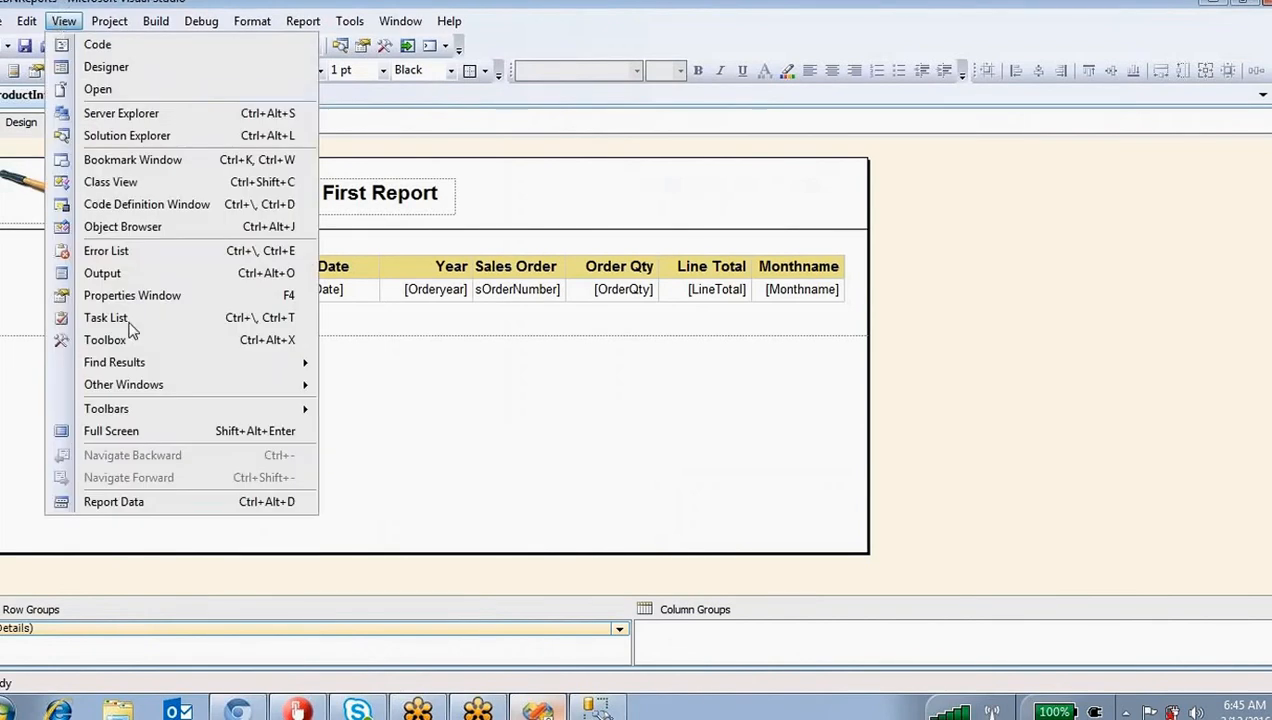
pyautogui.click(130, 502)
pyautogui.rightClick(1046, 134)
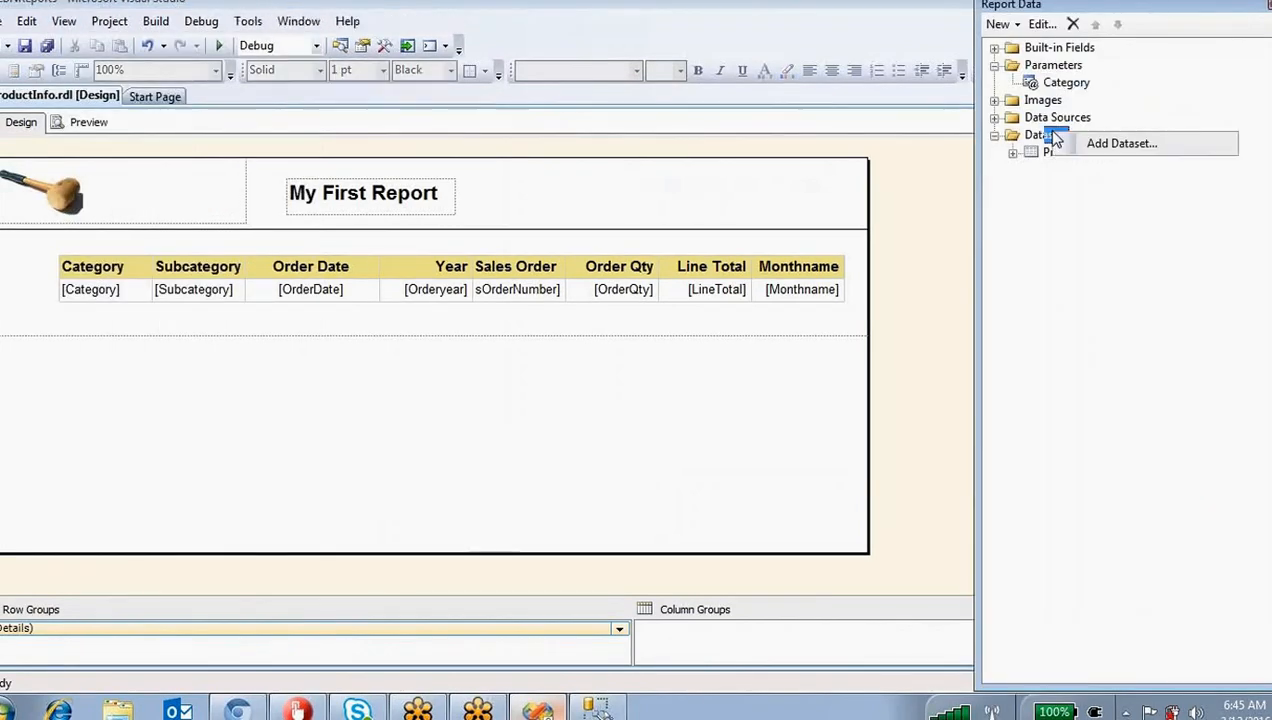
pyautogui.click(1112, 146)
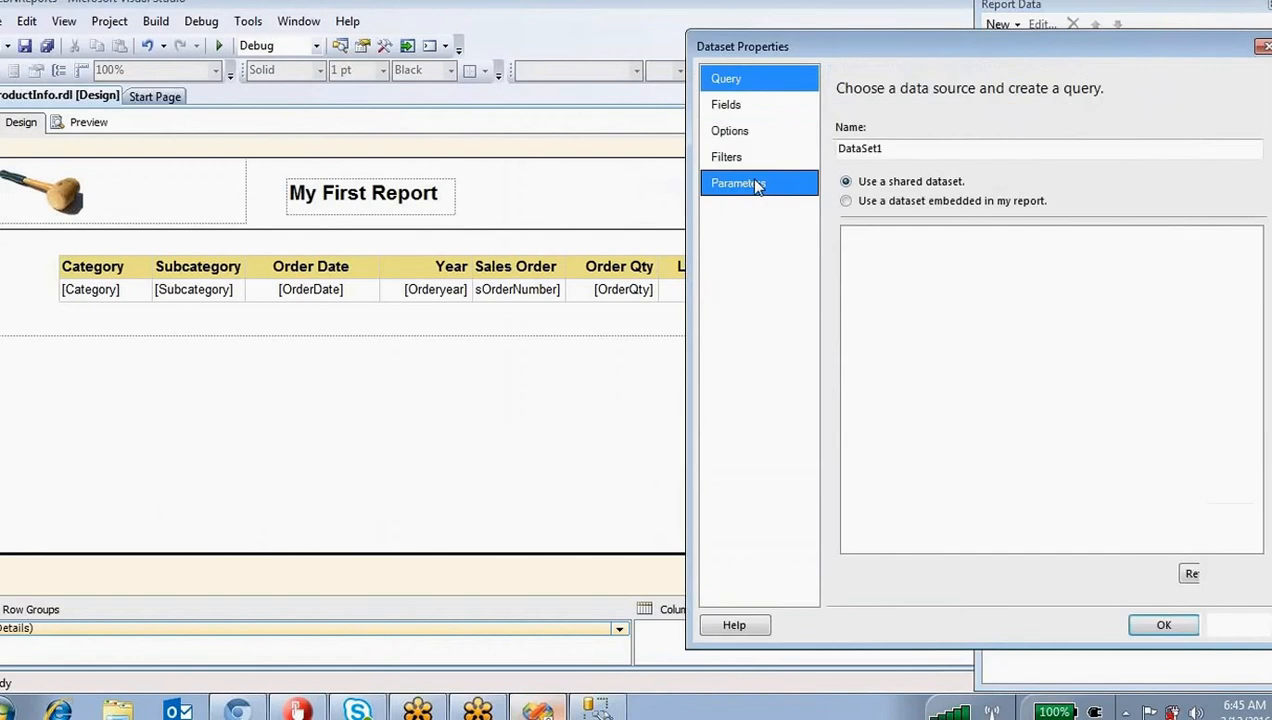
pyautogui.write('C')
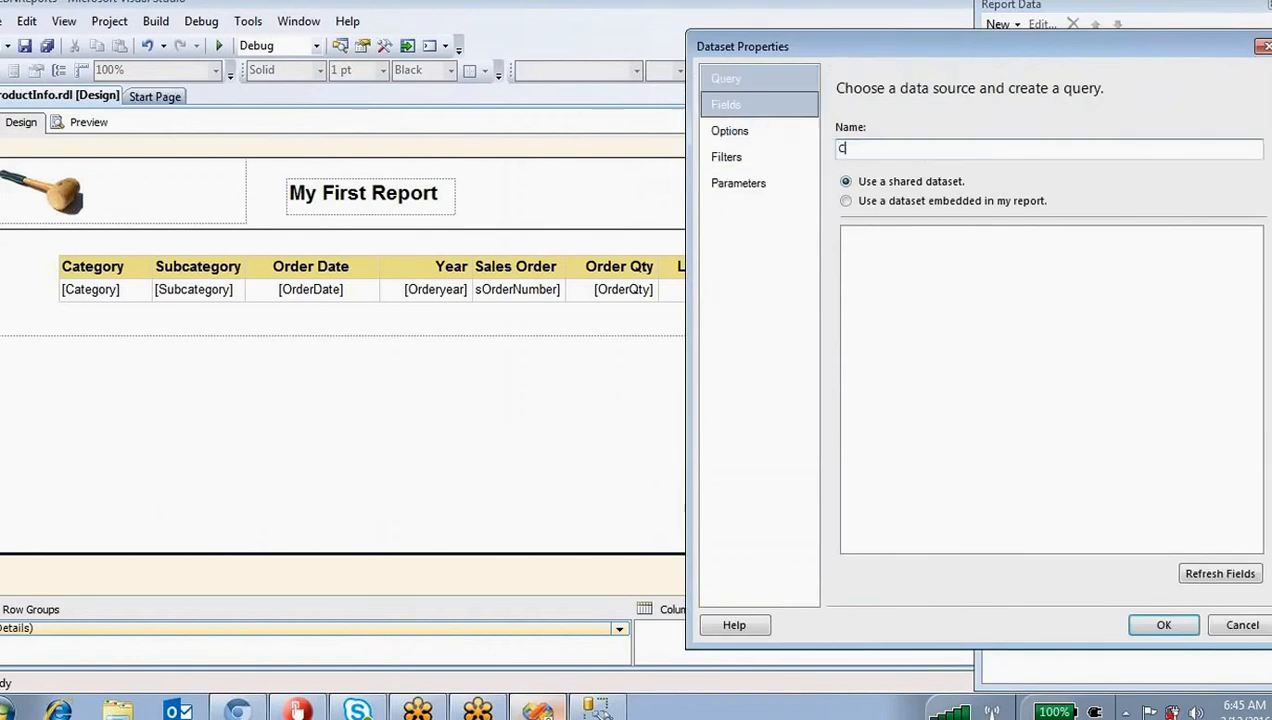
pyautogui.write('ategoryparm')
# Step: Embed the Categoryparm dataset in the report using the Adventerworks data source and the copied category name query
pyautogui.click(846, 201)
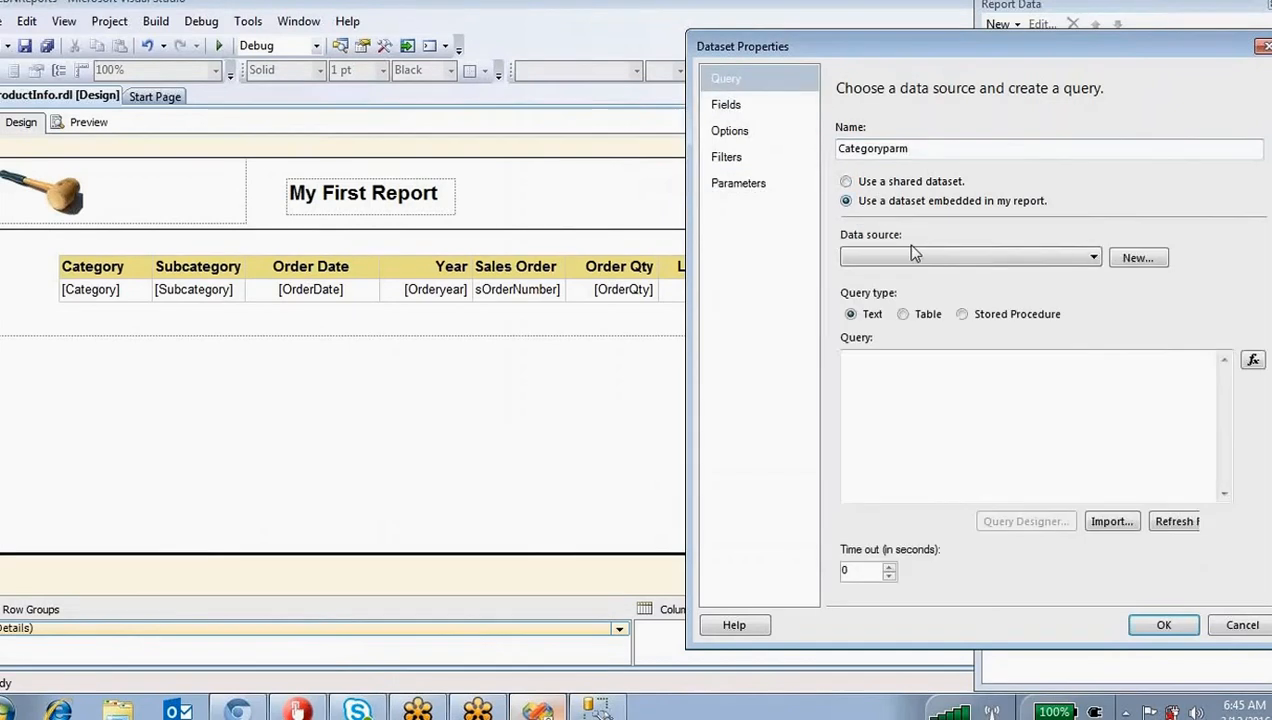
pyautogui.click(928, 262)
pyautogui.click(934, 273)
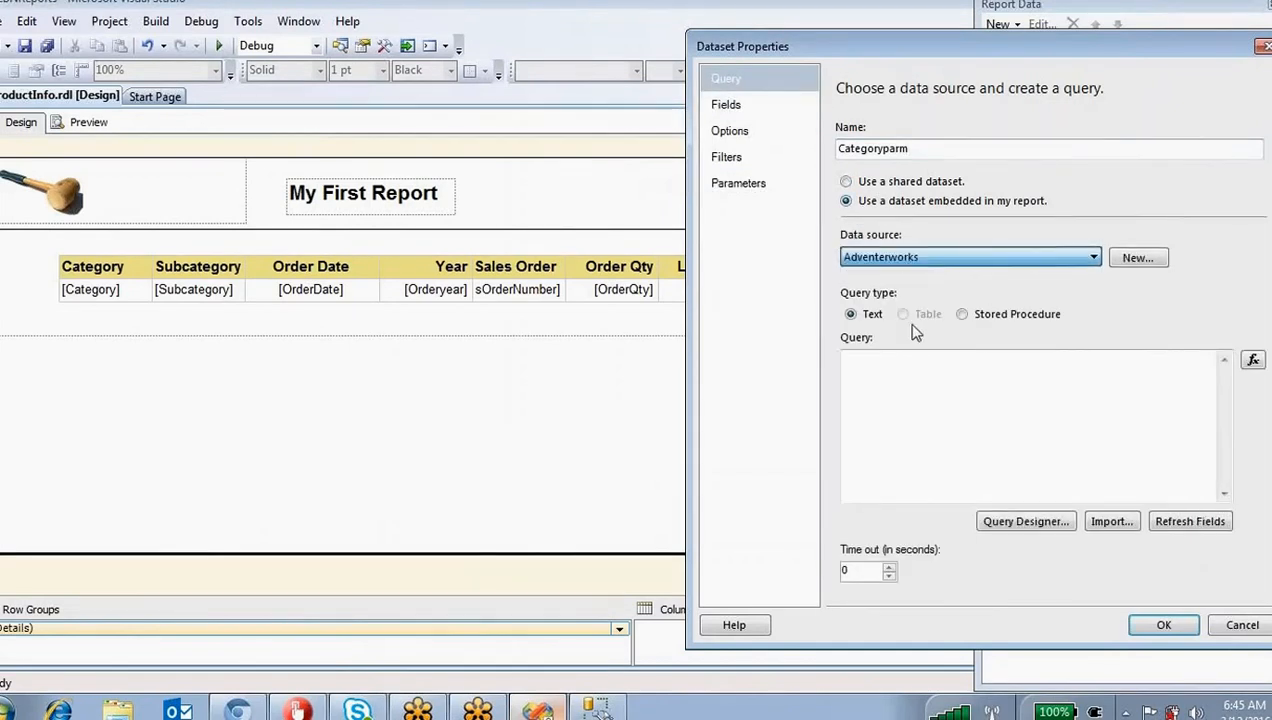
pyautogui.click(942, 390)
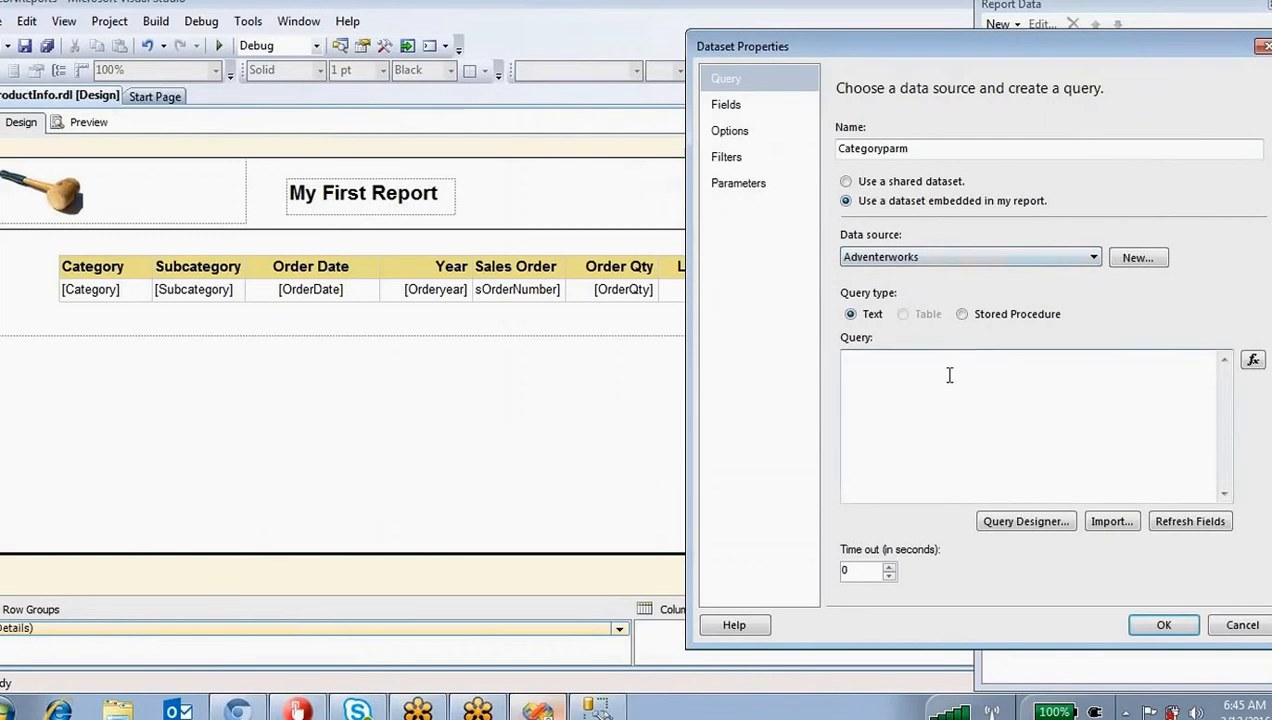
pyautogui.hotkey('ctrl', 'v')
pyautogui.click(1164, 625)
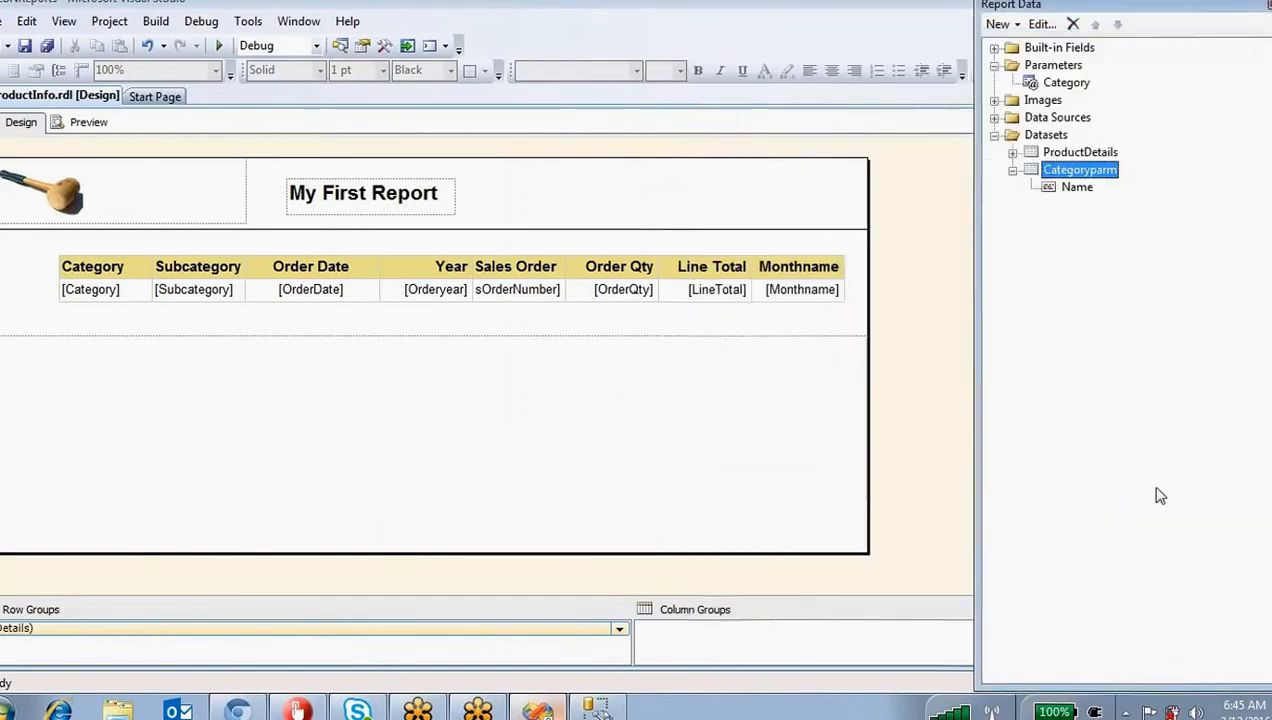
pyautogui.click(1068, 194)
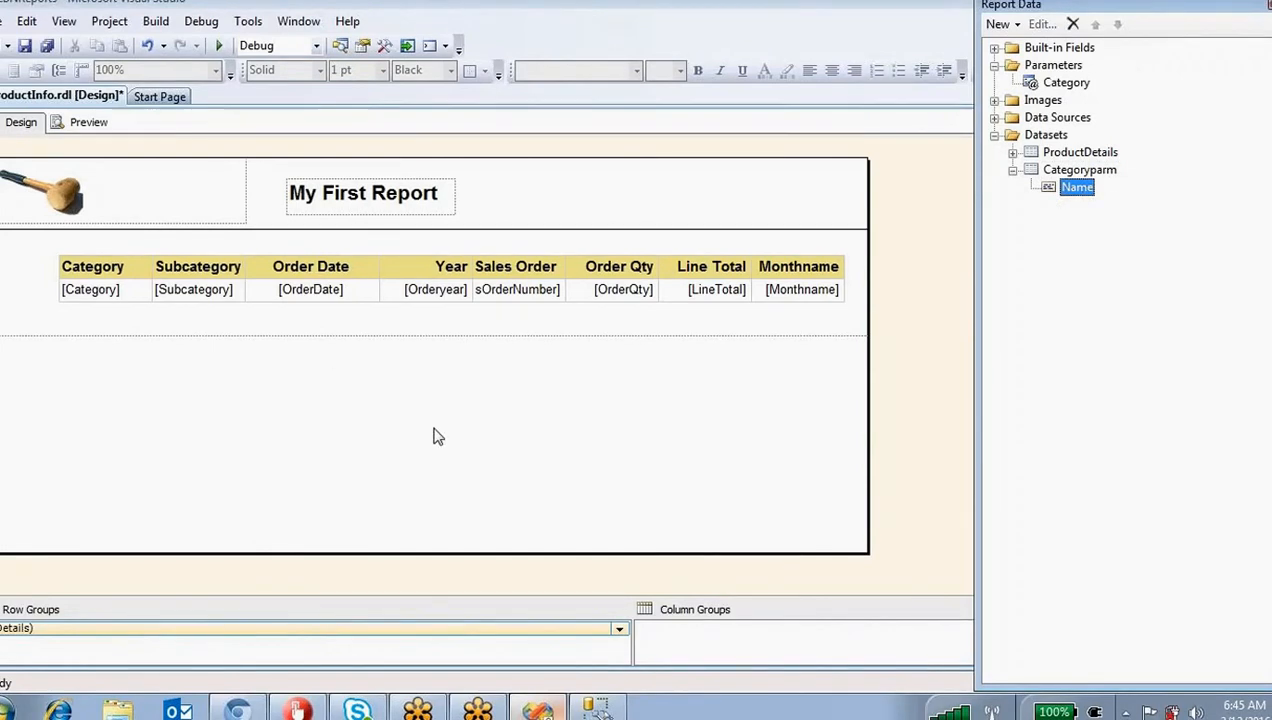
pyautogui.click(251, 386)
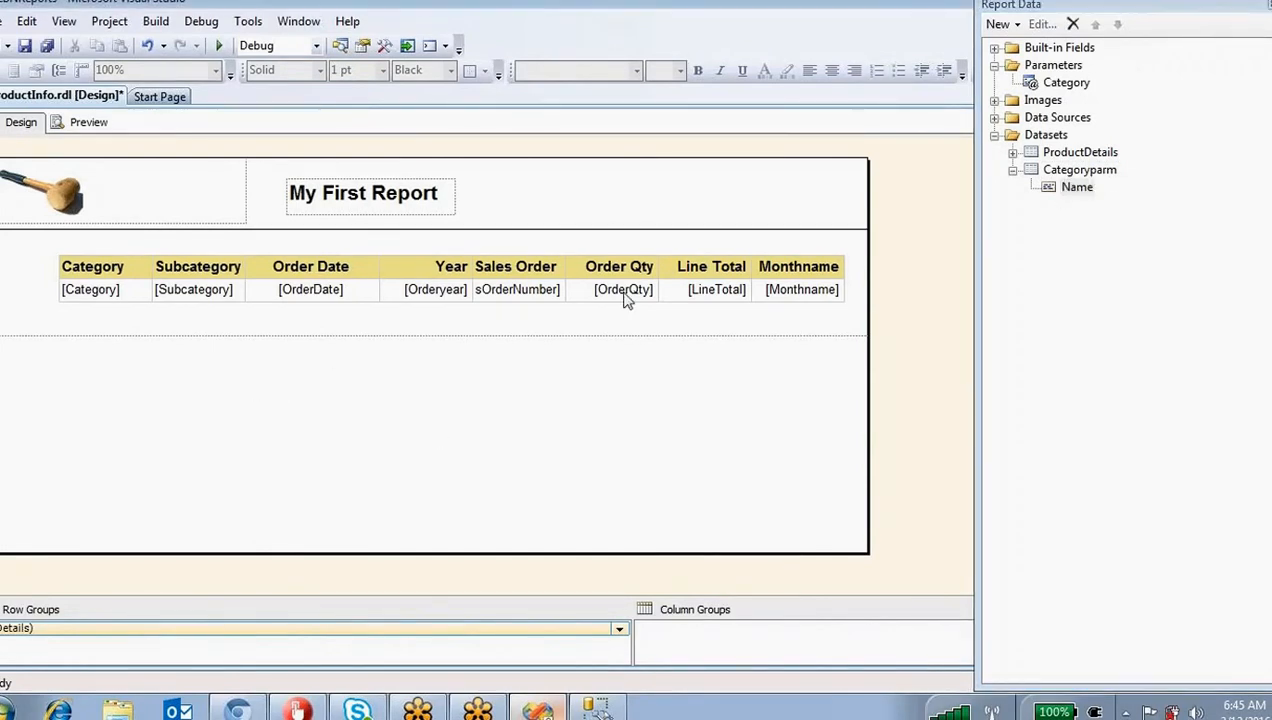
# Step: Set the prompt of the Category report parameter to CategoryName
pyautogui.click(1066, 84)
pyautogui.doubleClick(1076, 86)
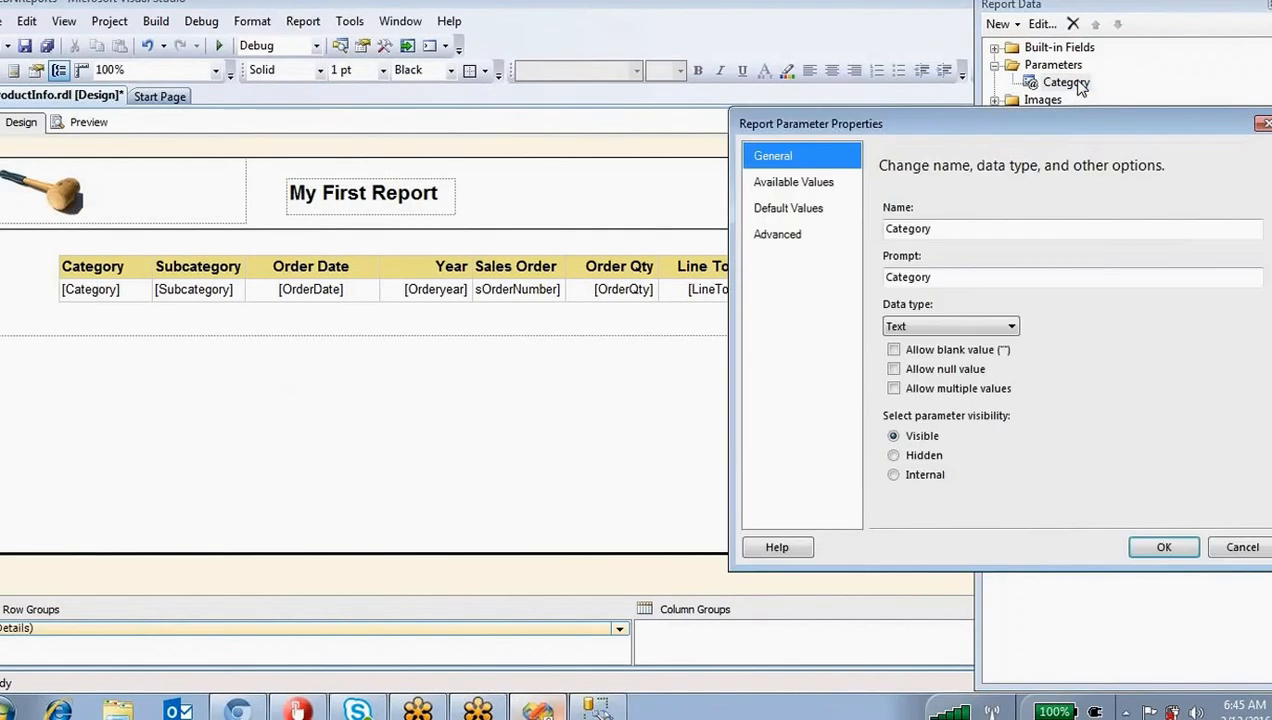
pyautogui.moveTo(1021, 122); pyautogui.dragTo(779, 121)
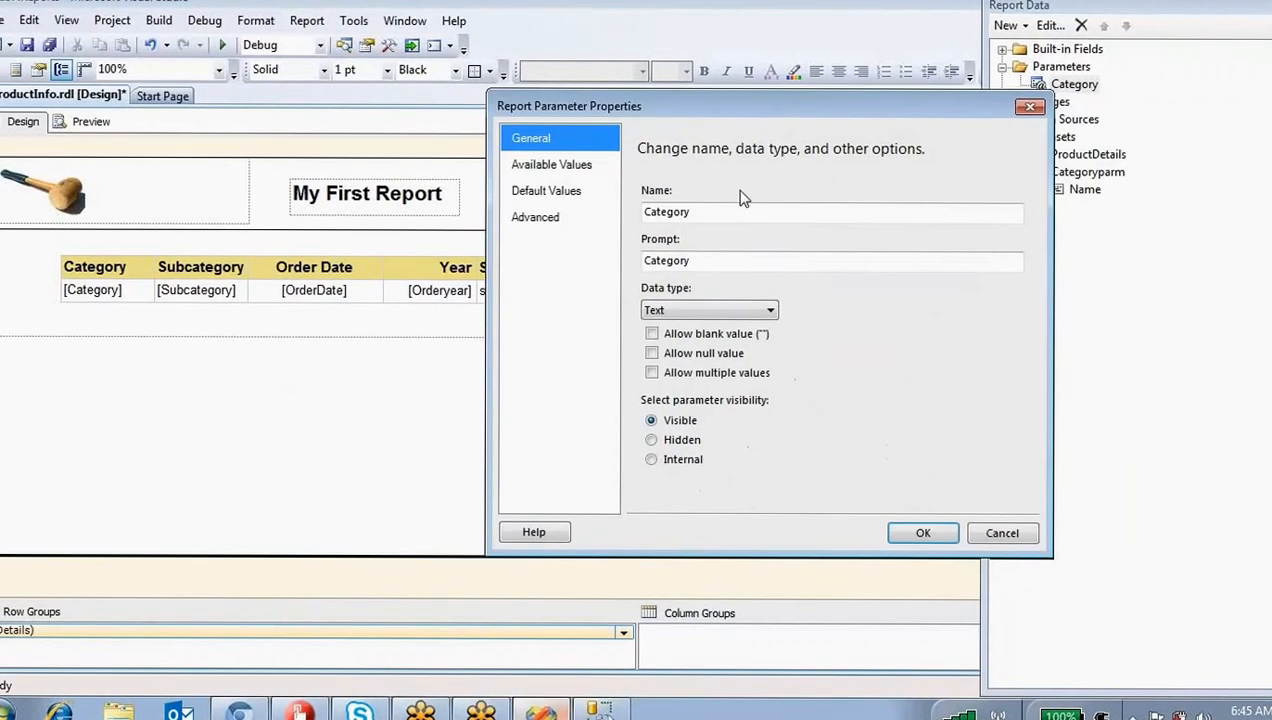
pyautogui.doubleClick(700, 212)
pyautogui.moveTo(700, 260); pyautogui.dragTo(625, 258)
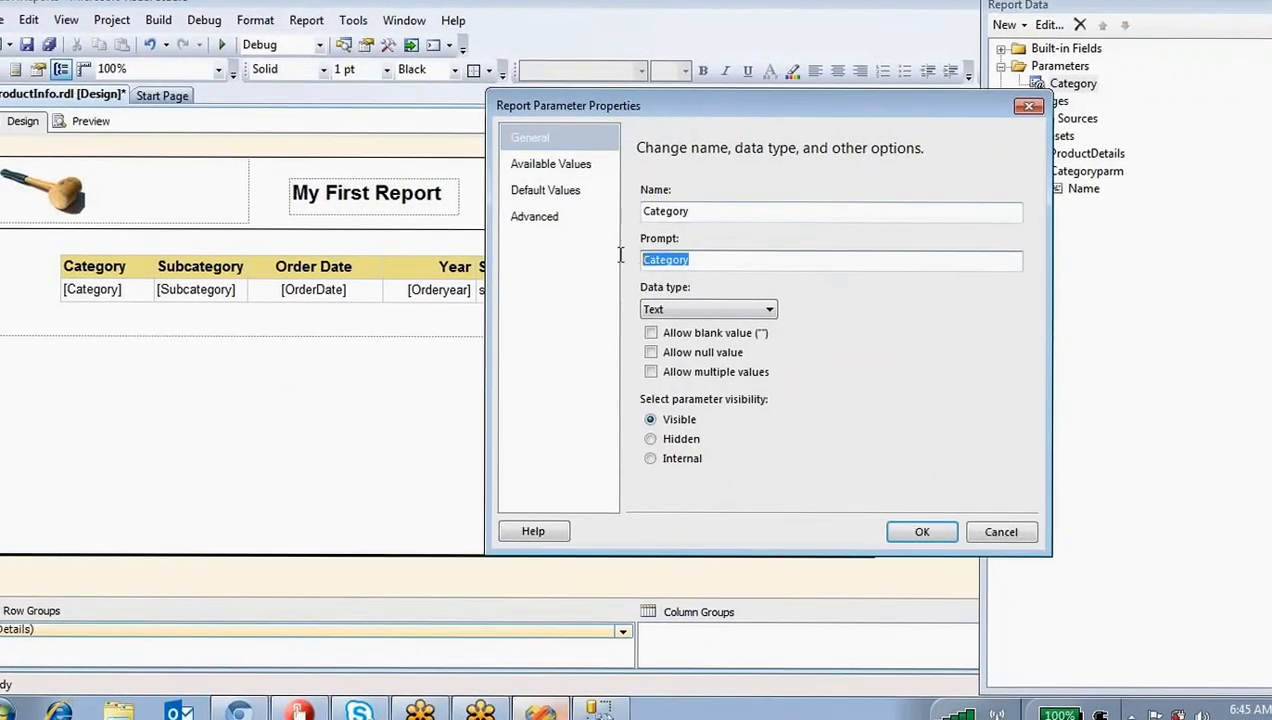
pyautogui.doubleClick(698, 212)
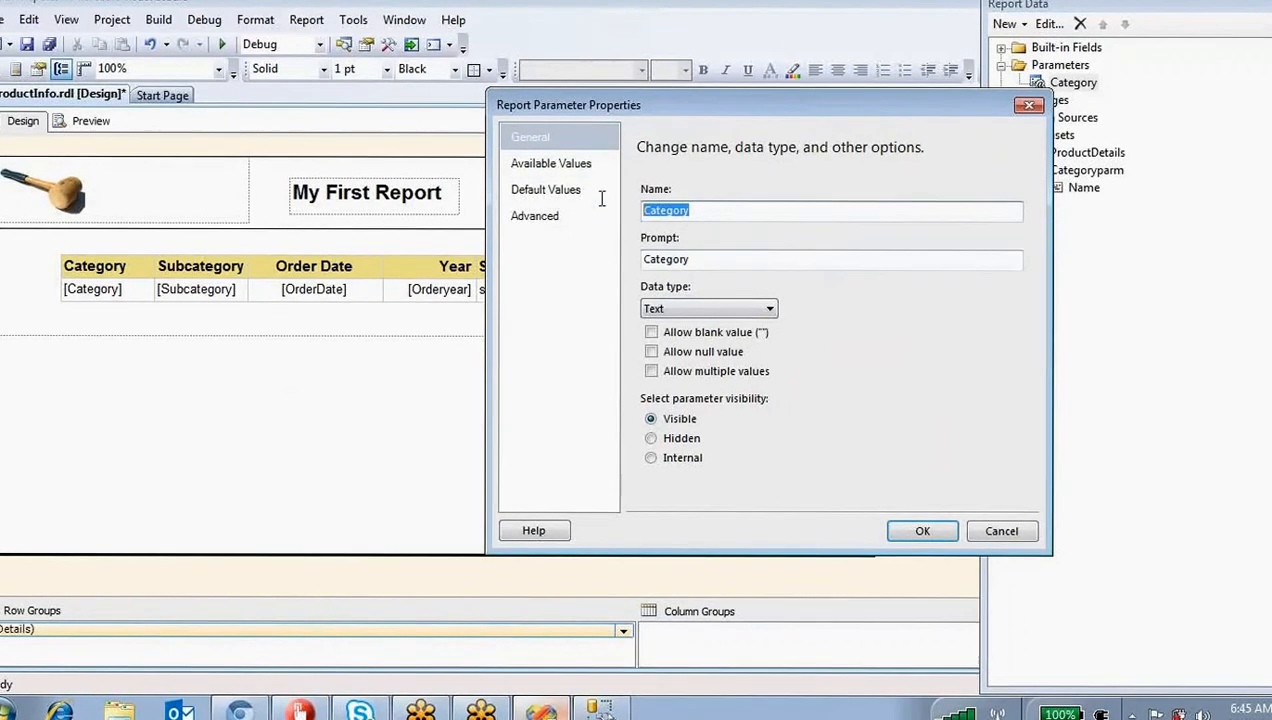
pyautogui.doubleClick(724, 260)
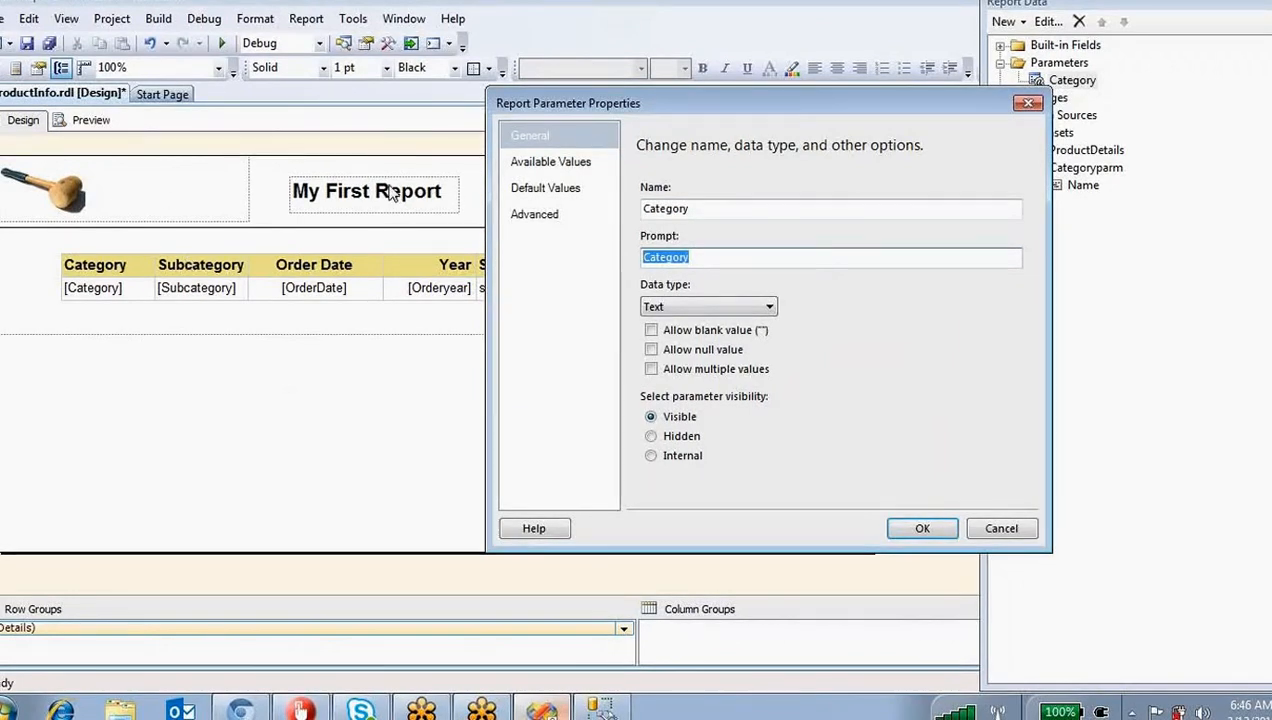
pyautogui.click(698, 257)
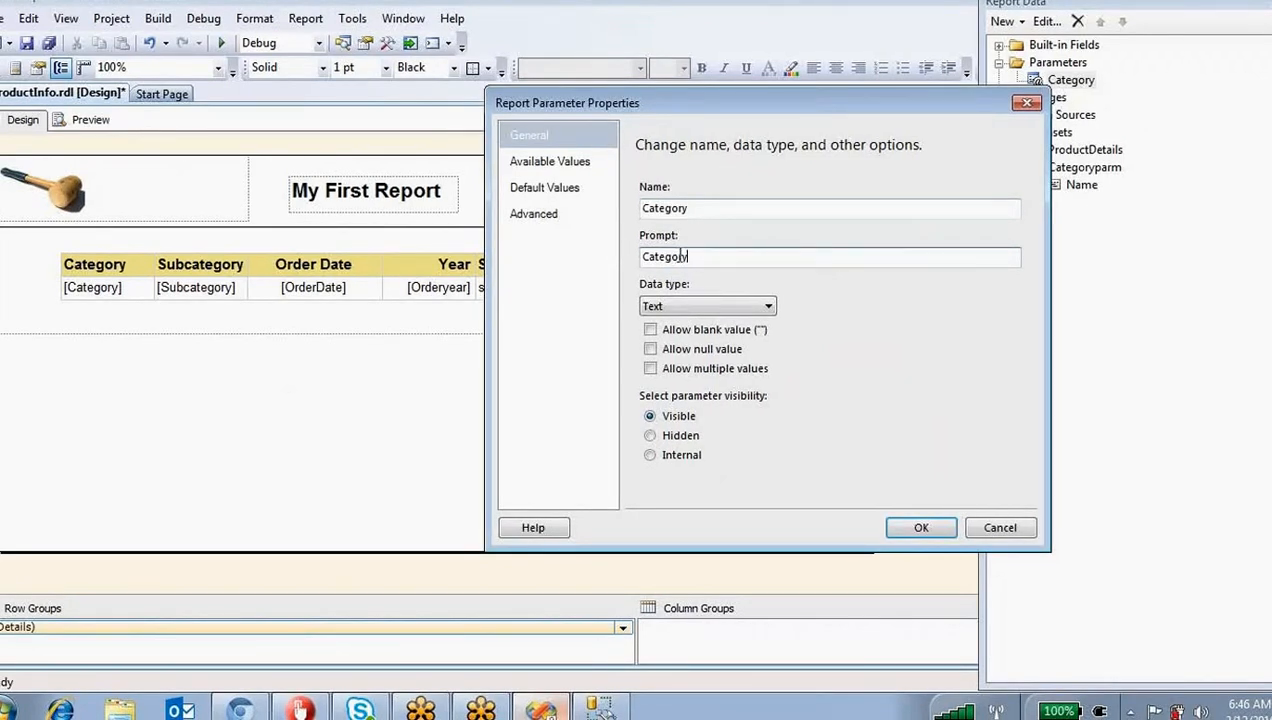
pyautogui.write('Name')
pyautogui.click(908, 520)
# Step: Preview the report to check the parameter prompt, close the error list and return to design view
pyautogui.click(72, 122)
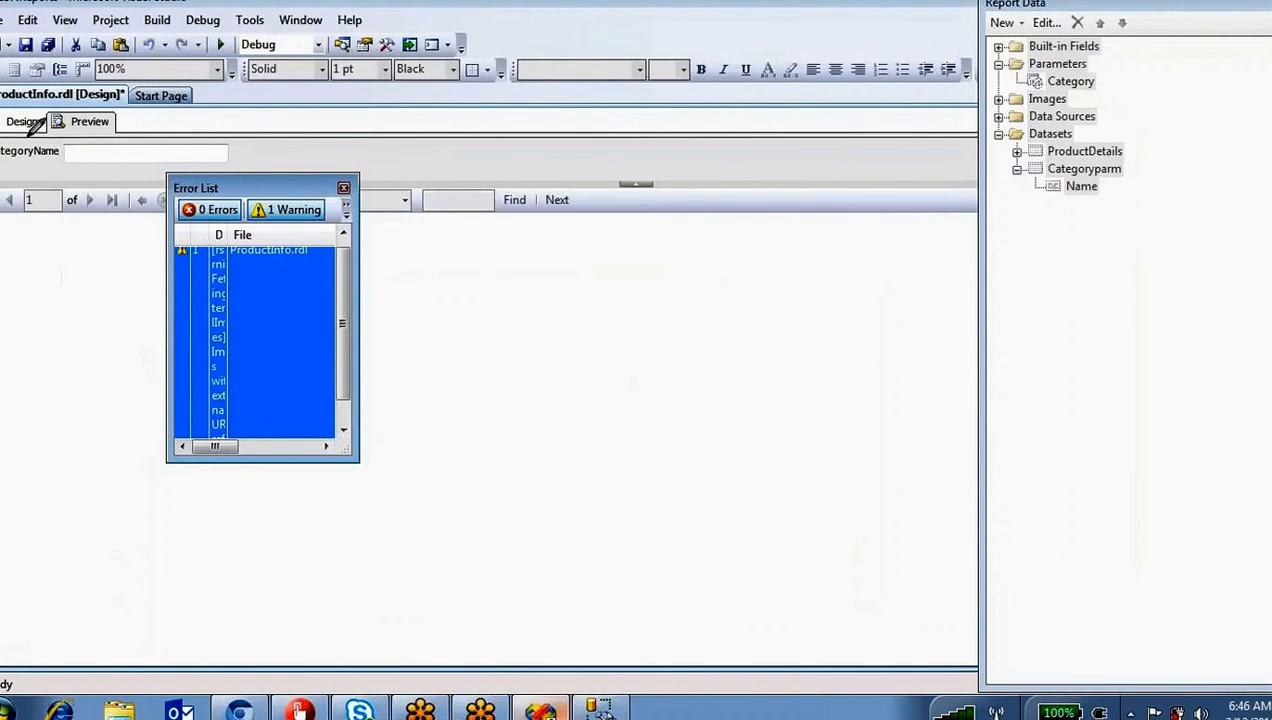
pyautogui.moveTo(3, 182); pyautogui.dragTo(85, 145)
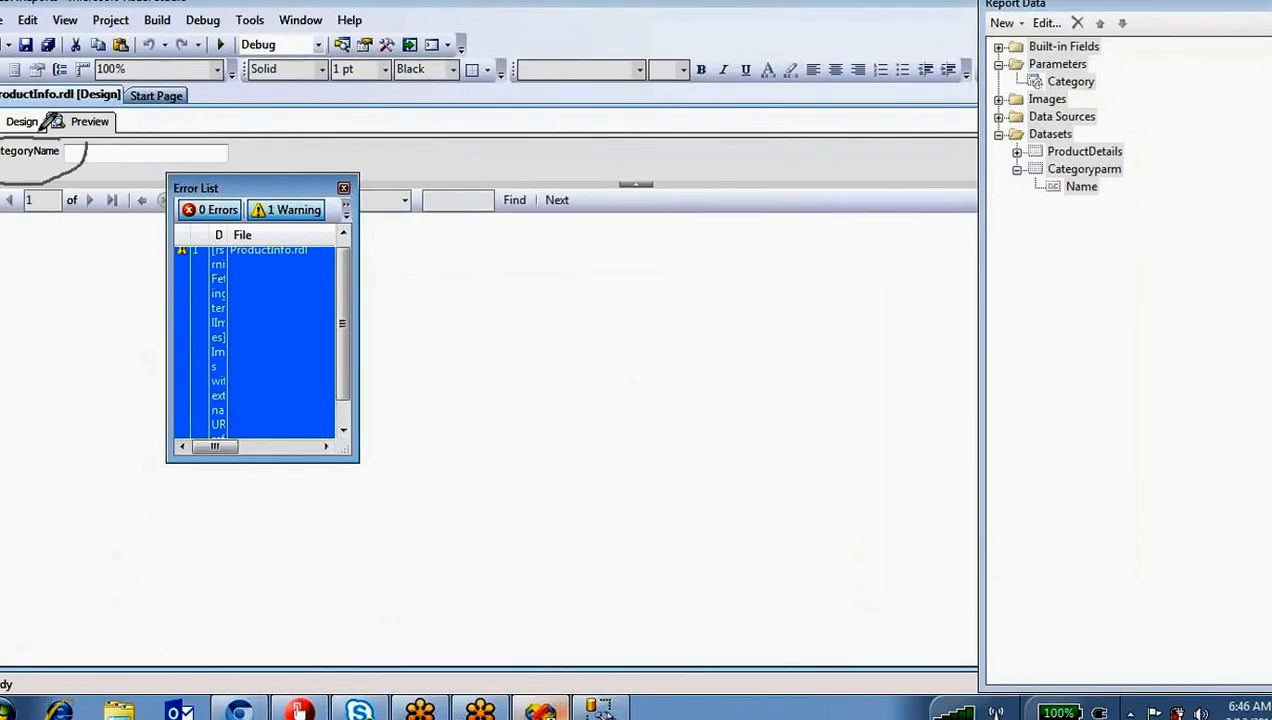
pyautogui.click(342, 187)
pyautogui.click(21, 121)
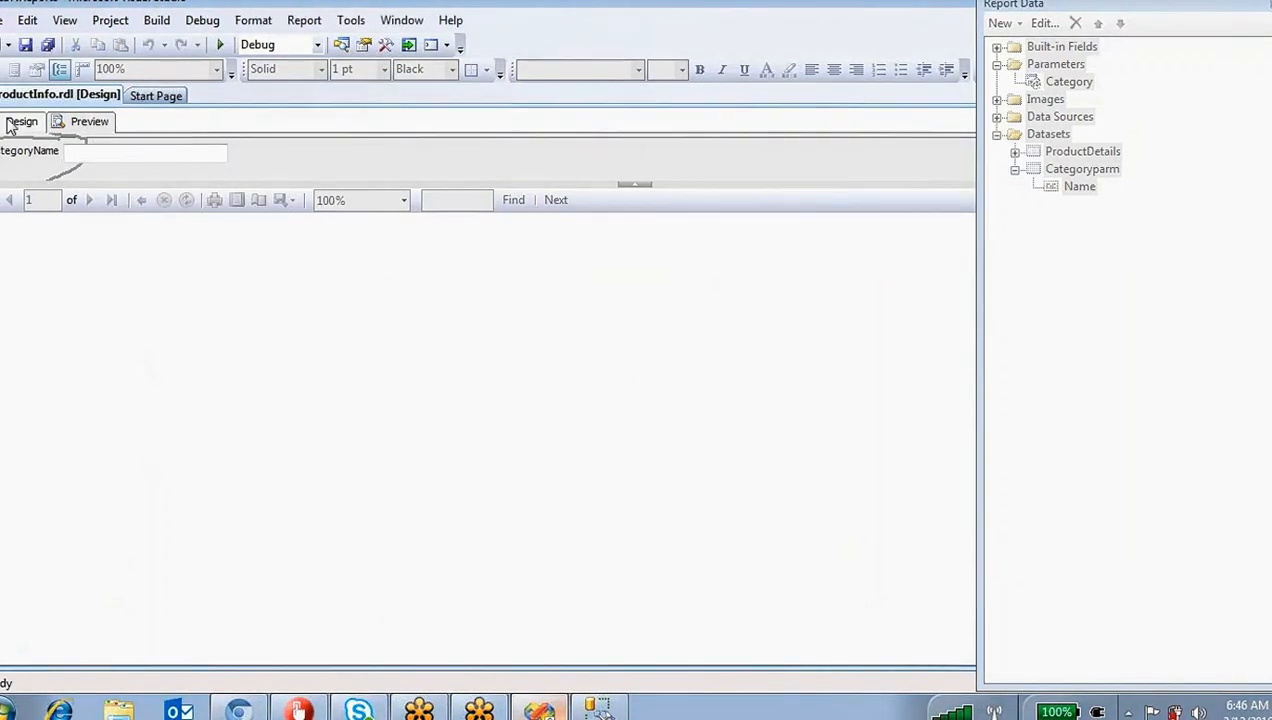
# Step: Reopen the Category parameter's properties and choose Text as its data type
pyautogui.doubleClick(1082, 86)
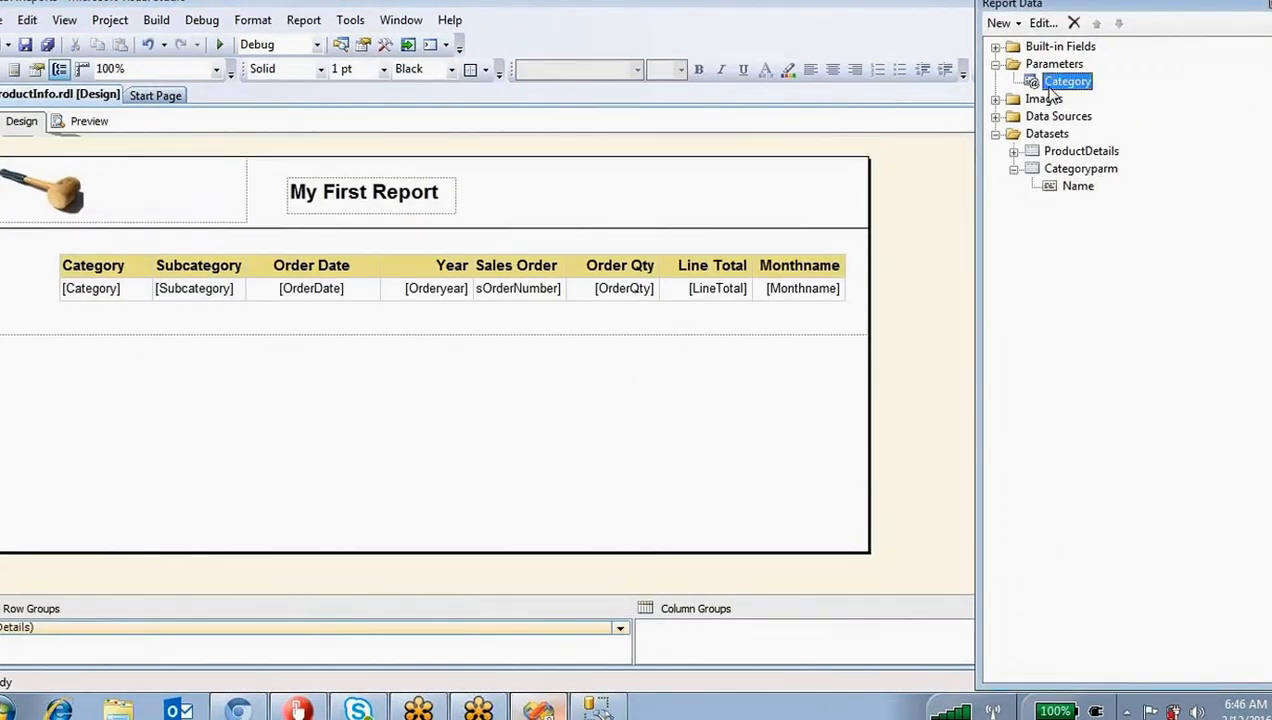
pyautogui.click(1026, 279)
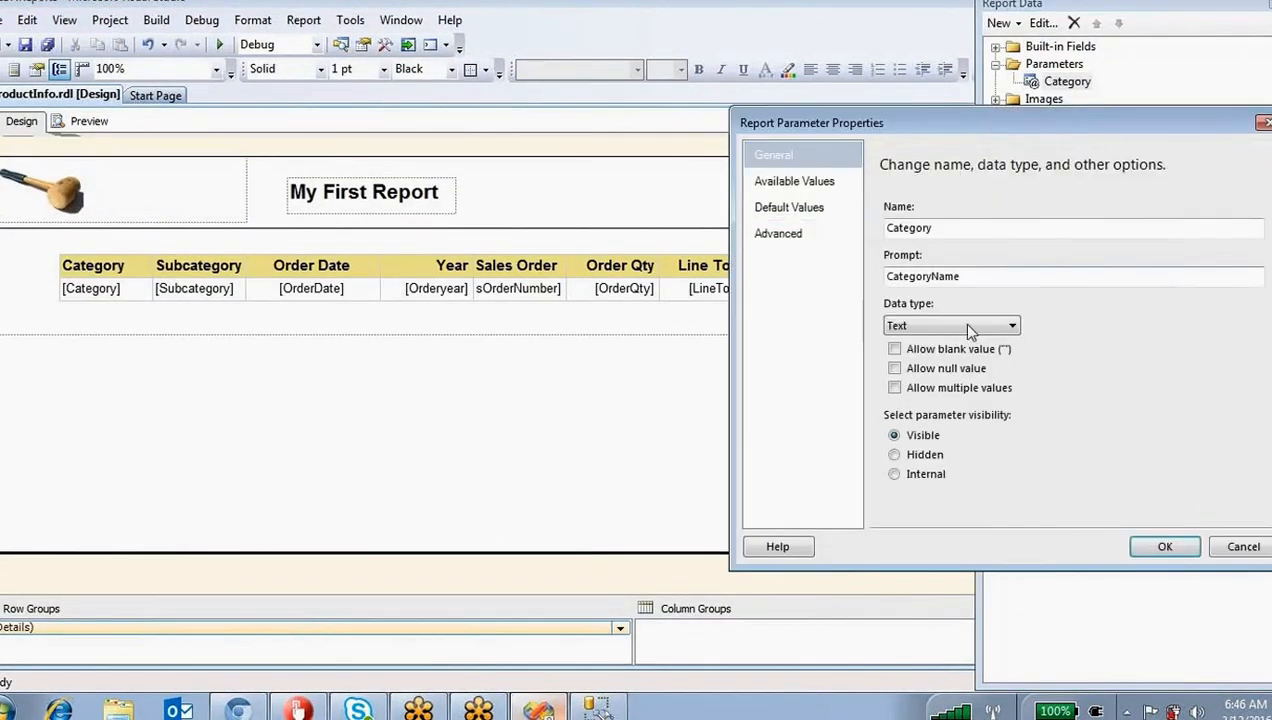
pyautogui.click(968, 332)
pyautogui.click(962, 343)
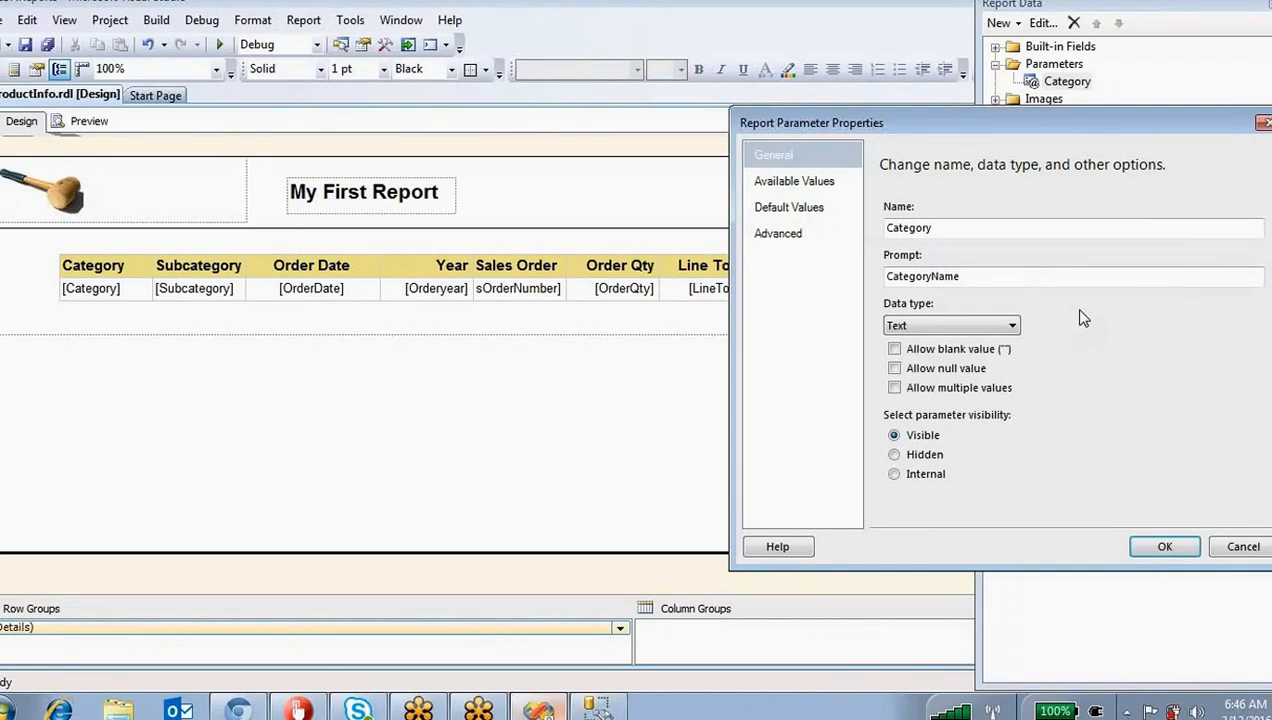
# Step: Set the Category parameter's available values to Specify values and add an entry labelled Bikes
pyautogui.click(773, 191)
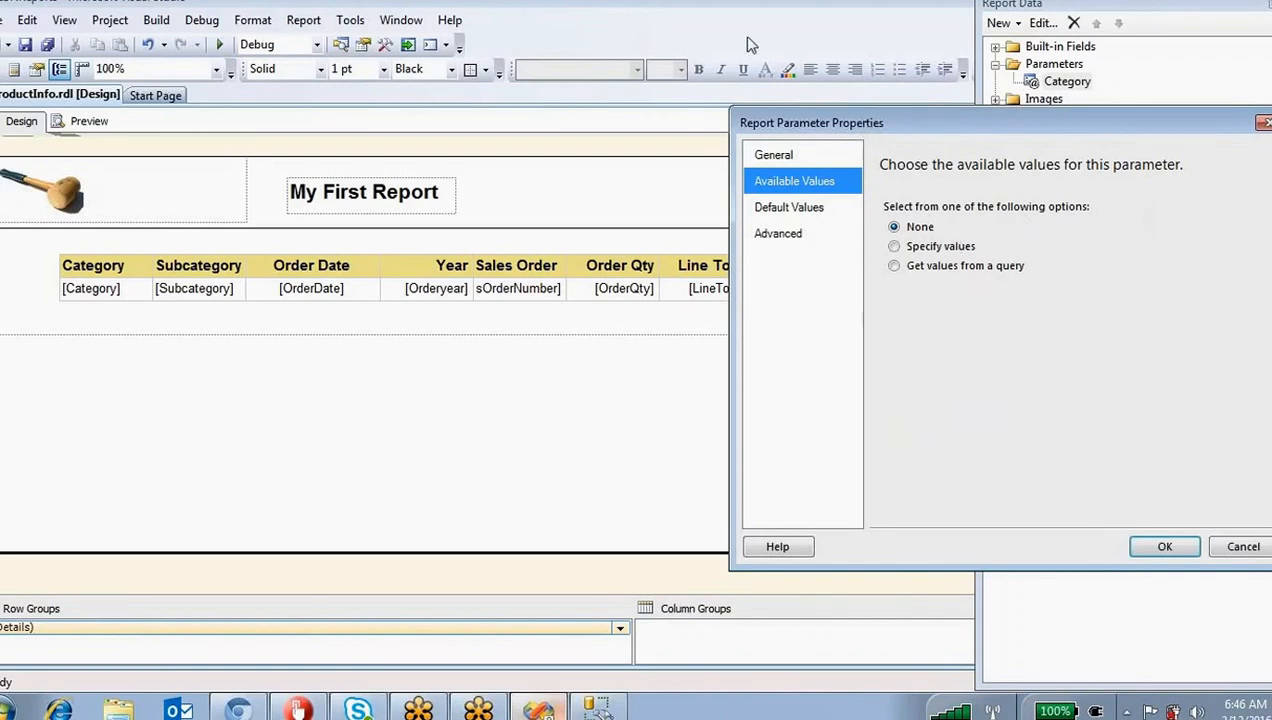
pyautogui.click(745, 62)
pyautogui.moveTo(955, 225)
pyautogui.mouseDown()
pyautogui.moveTo(938, 243)
pyautogui.moveTo(959, 238)
pyautogui.mouseUp()
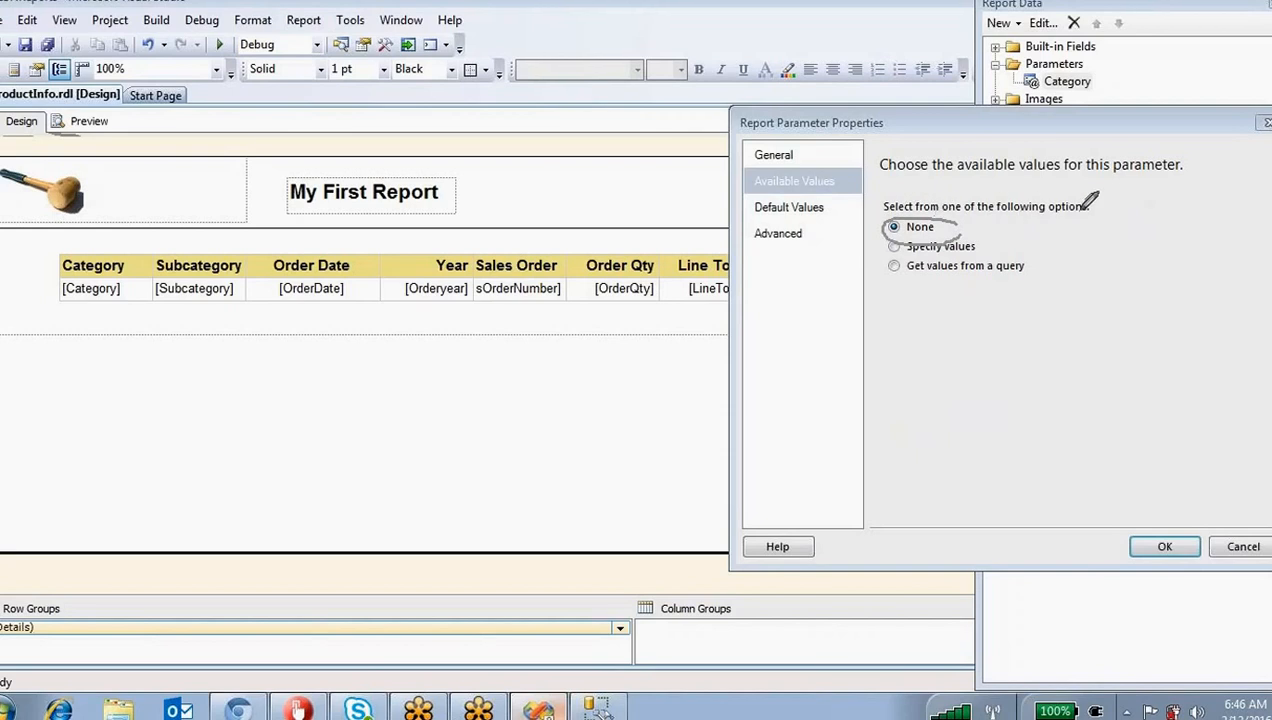
pyautogui.moveTo(1022, 185); pyautogui.dragTo(872, 208)
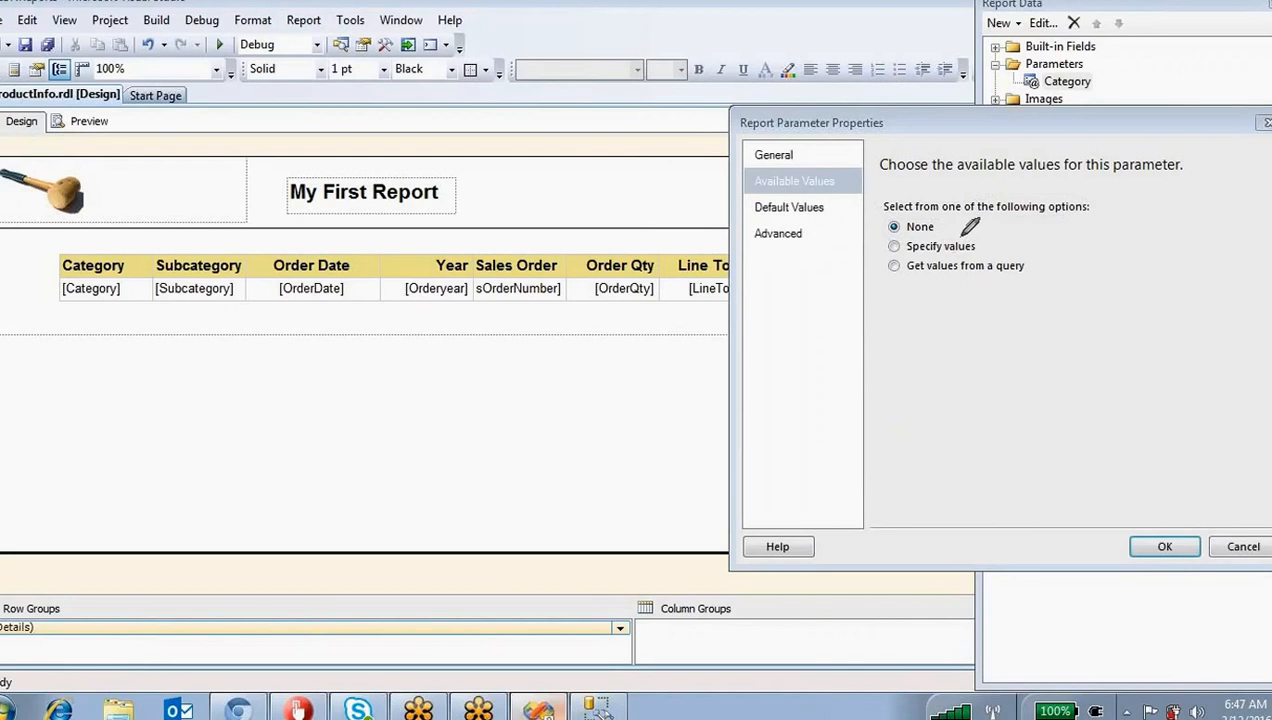
pyautogui.click(895, 247)
pyautogui.click(900, 307)
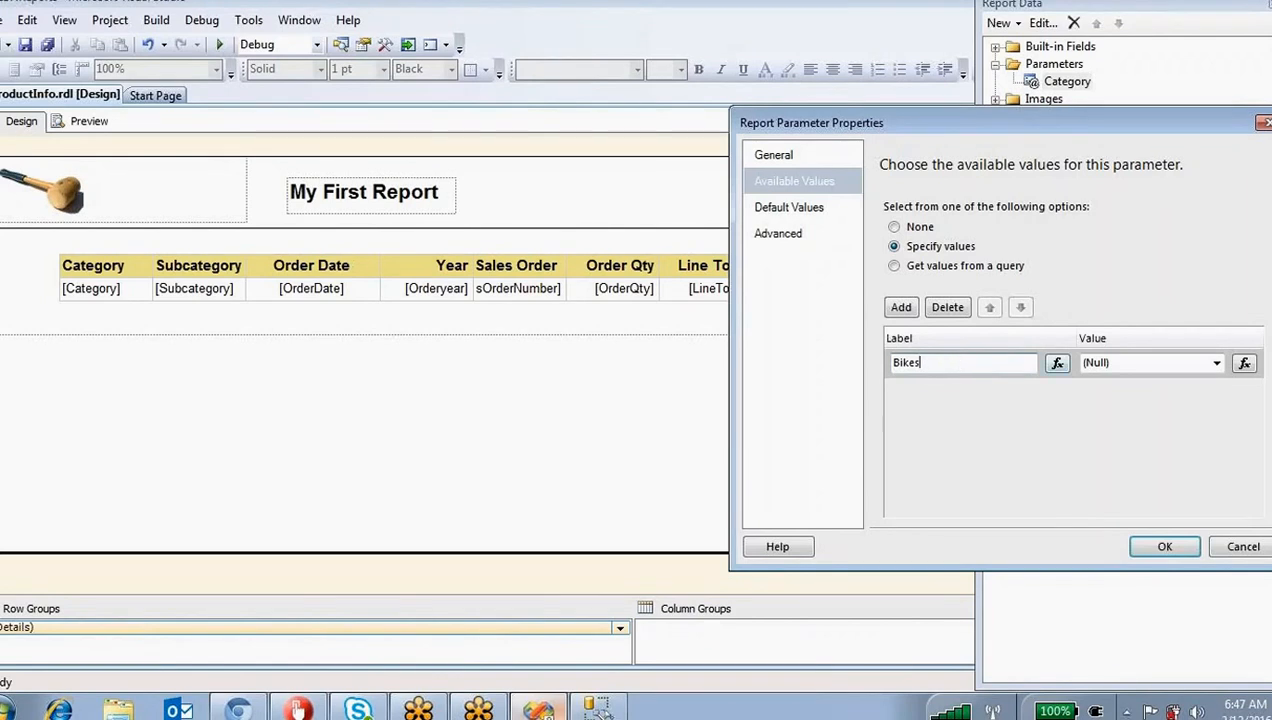
pyautogui.click(1167, 363)
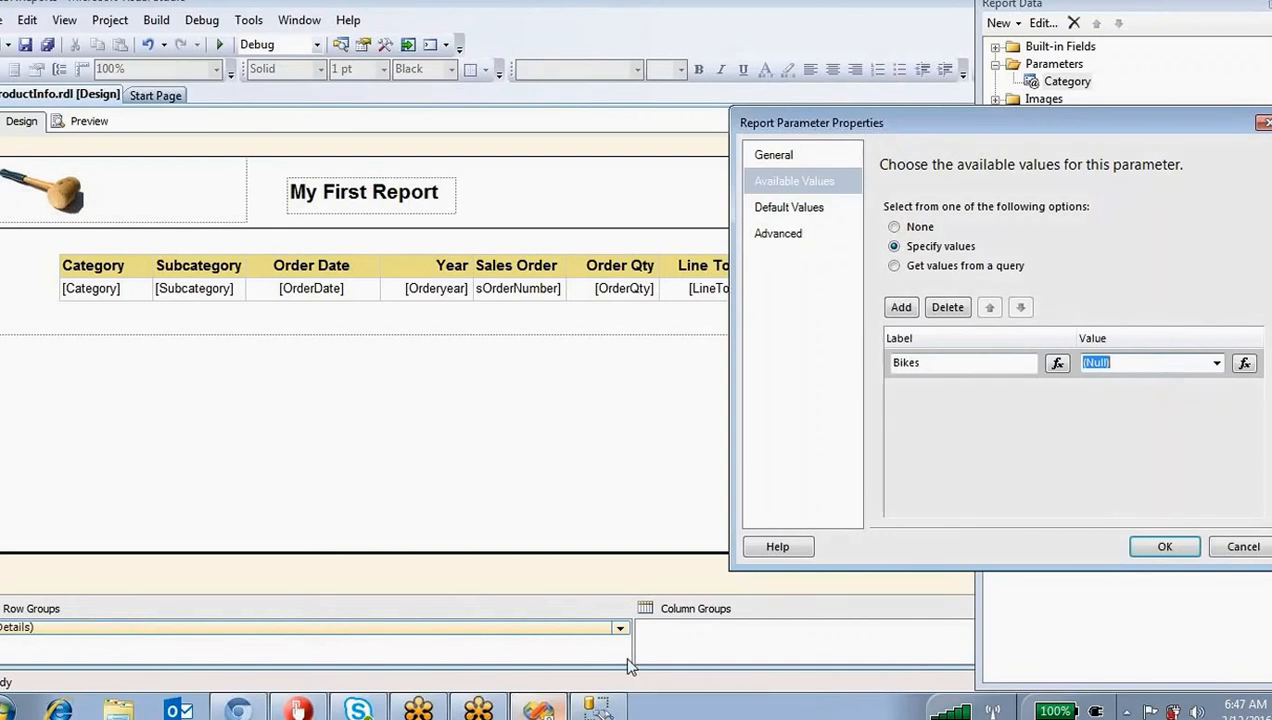
# Step: Switch to SQL Server Management Studio and delete the ProductCategory name query below the where clause
pyautogui.click(607, 709)
pyautogui.click(811, 328)
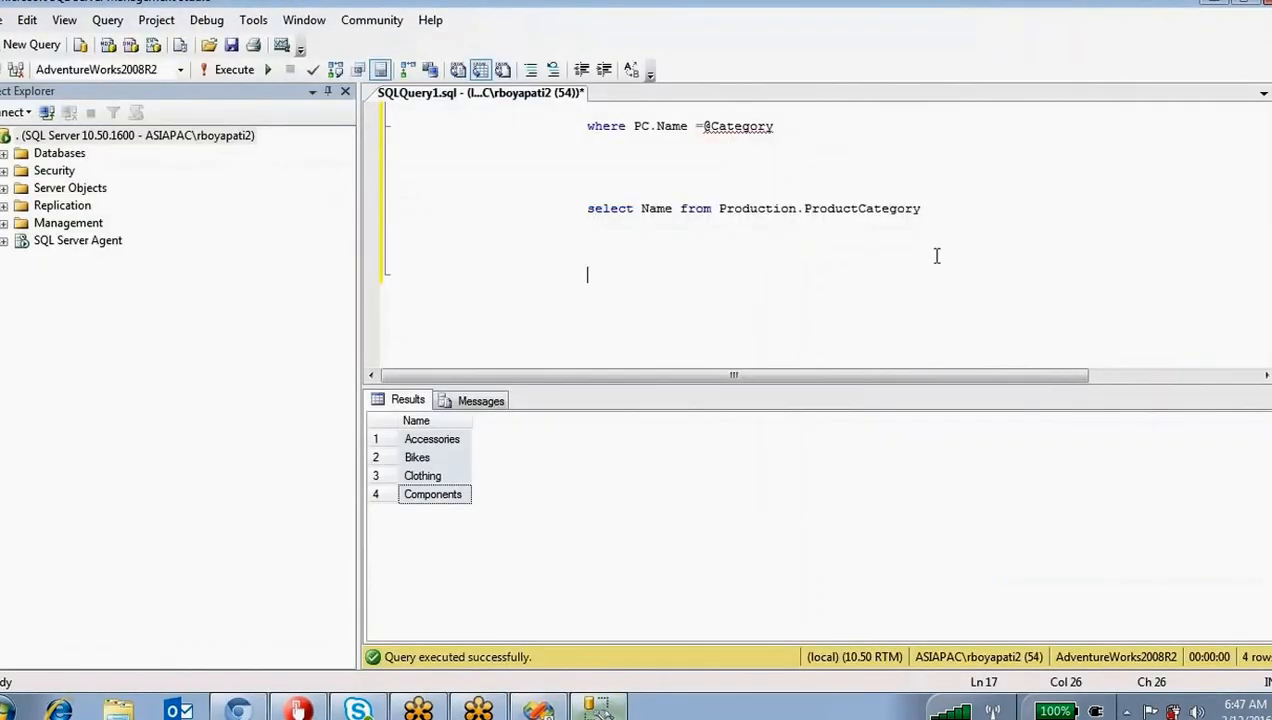
pyautogui.moveTo(985, 205); pyautogui.dragTo(992, 164)
pyautogui.press('Delete')
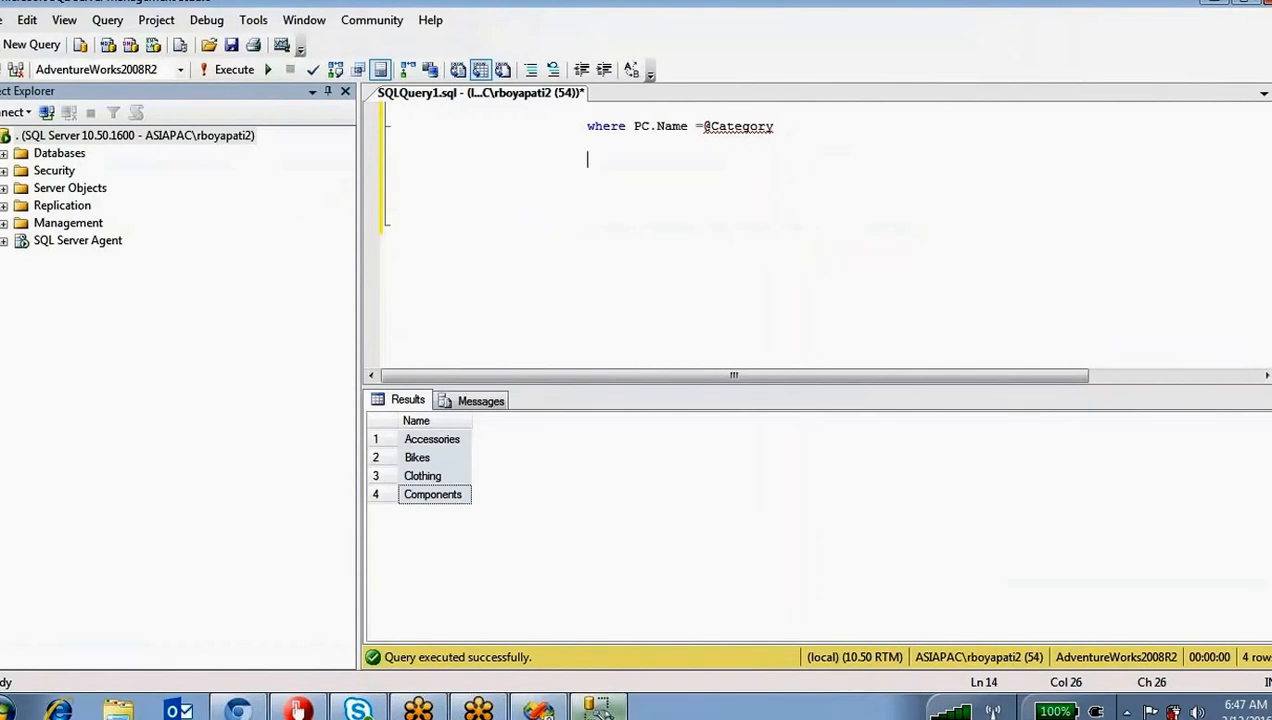
pyautogui.scroll(3, 995, 153)
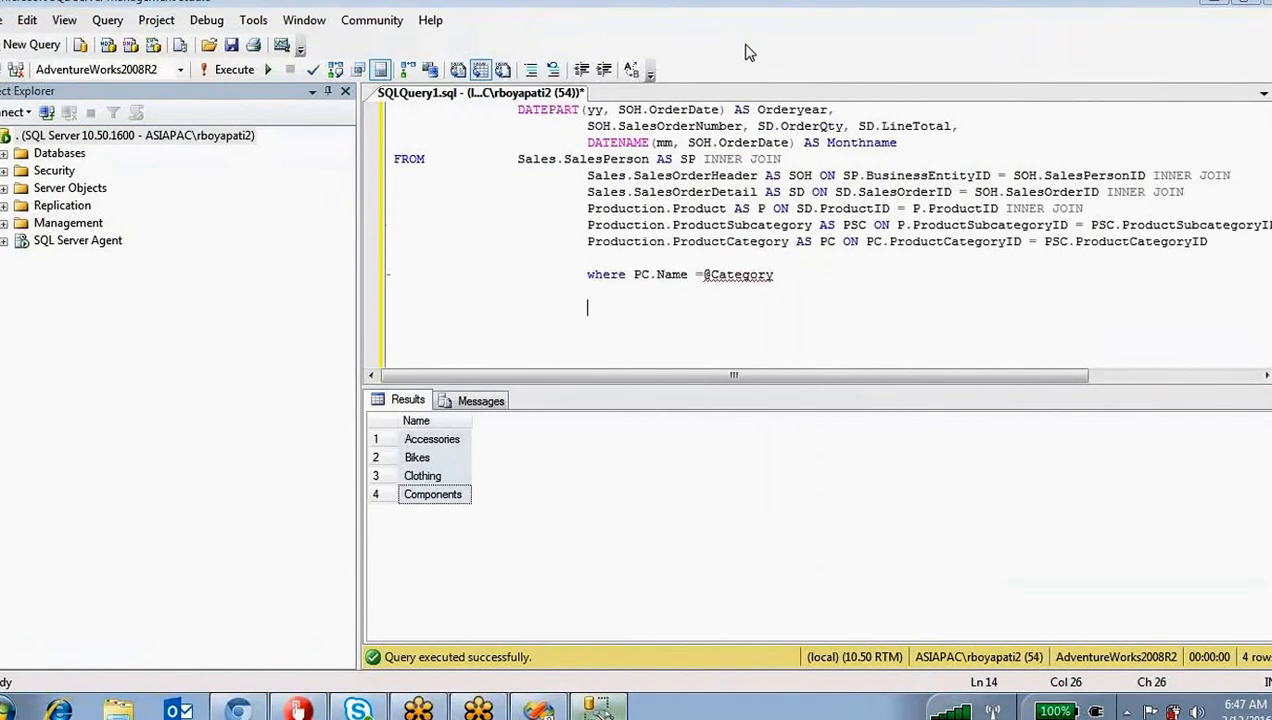
pyautogui.moveTo(444, 422)
pyautogui.mouseDown()
pyautogui.moveTo(381, 440)
pyautogui.moveTo(455, 447)
pyautogui.moveTo(750, 293)
pyautogui.moveTo(750, 344)
pyautogui.mouseUp()
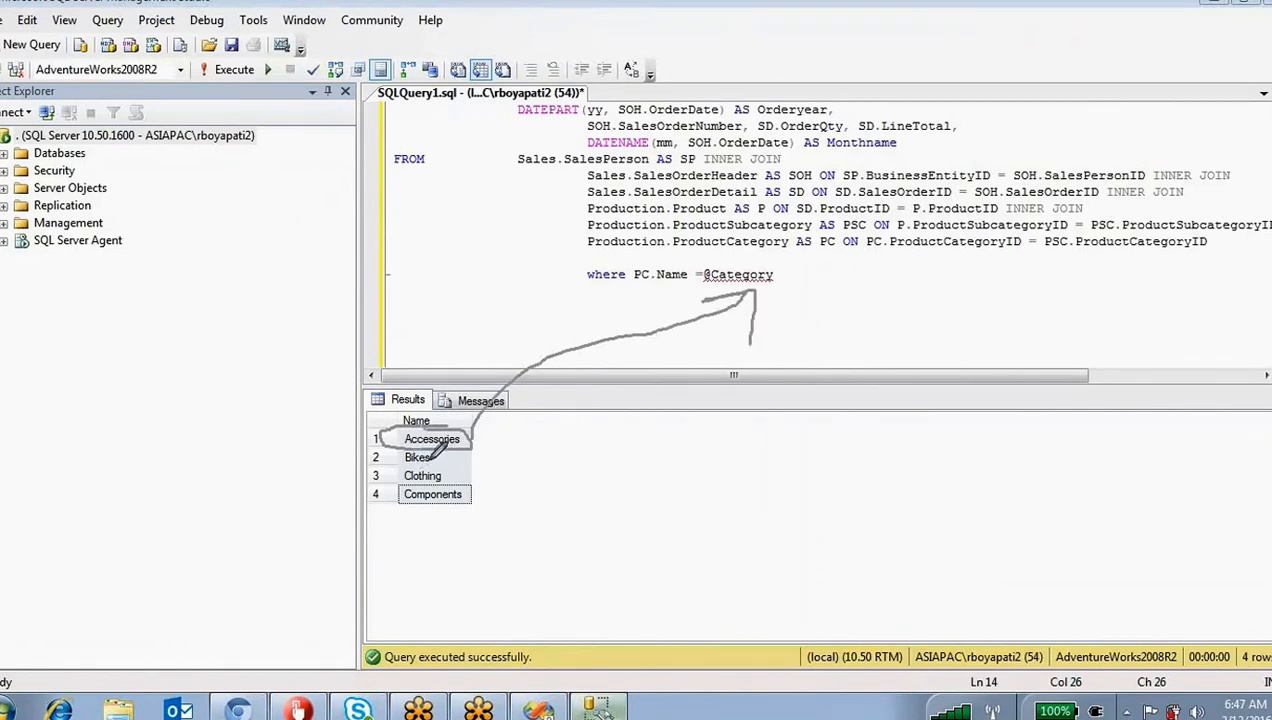
pyautogui.moveTo(470, 468)
pyautogui.mouseDown()
pyautogui.moveTo(830, 262)
pyautogui.moveTo(776, 276)
pyautogui.mouseUp()
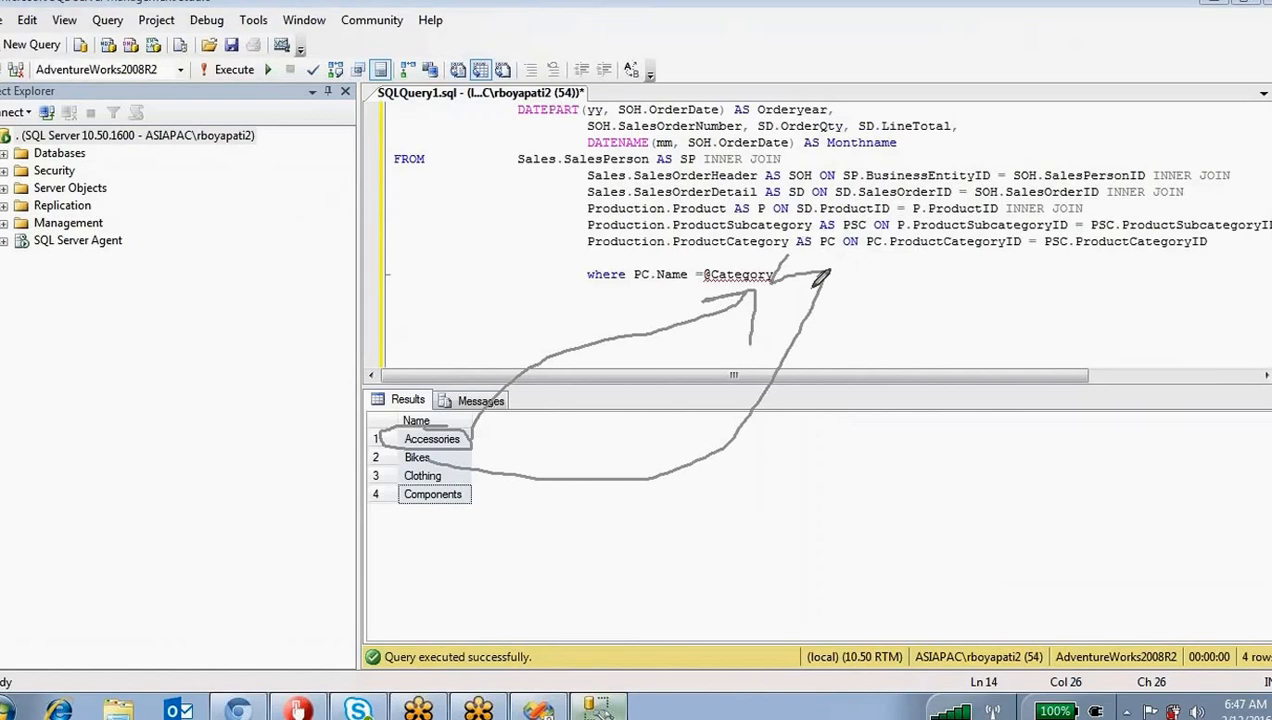
pyautogui.moveTo(412, 392)
pyautogui.mouseDown()
pyautogui.moveTo(515, 360)
pyautogui.moveTo(582, 405)
pyautogui.moveTo(672, 404)
pyautogui.moveTo(705, 425)
pyautogui.mouseUp()
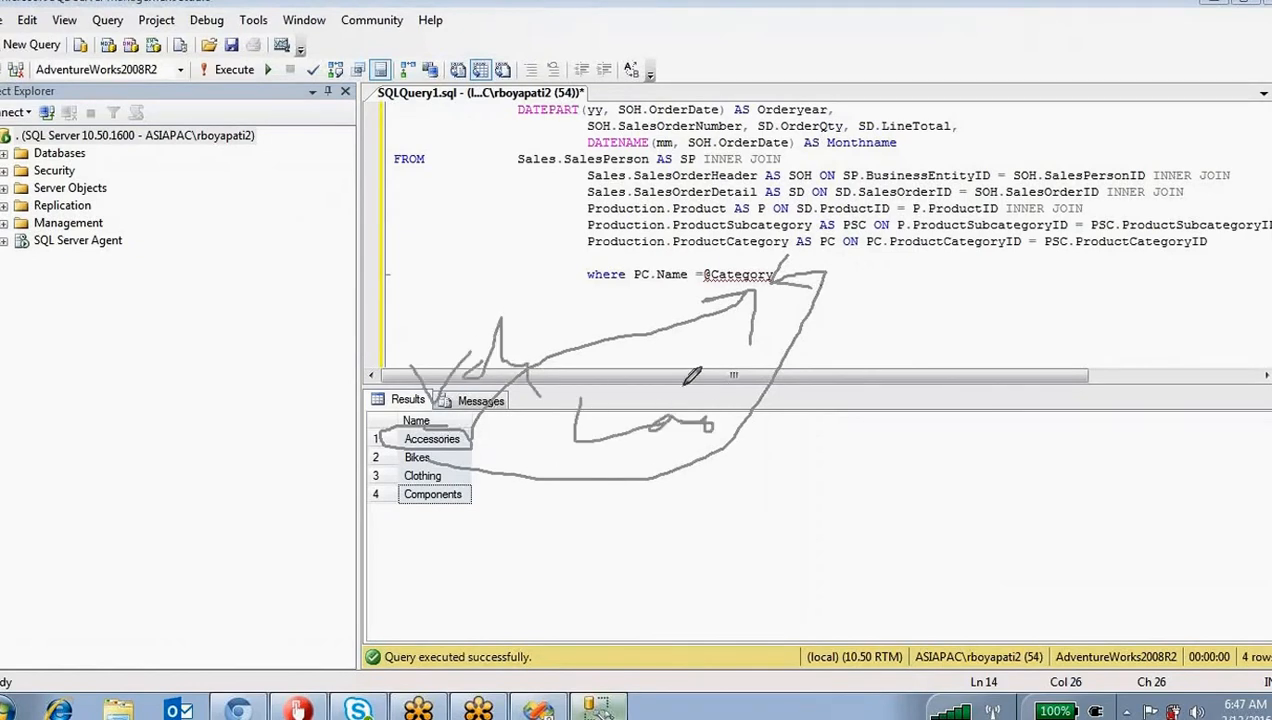
pyautogui.moveTo(690, 340)
pyautogui.mouseDown()
pyautogui.moveTo(744, 415)
pyautogui.moveTo(735, 432)
pyautogui.mouseUp()
pyautogui.moveTo(815, 312); pyautogui.dragTo(880, 395)
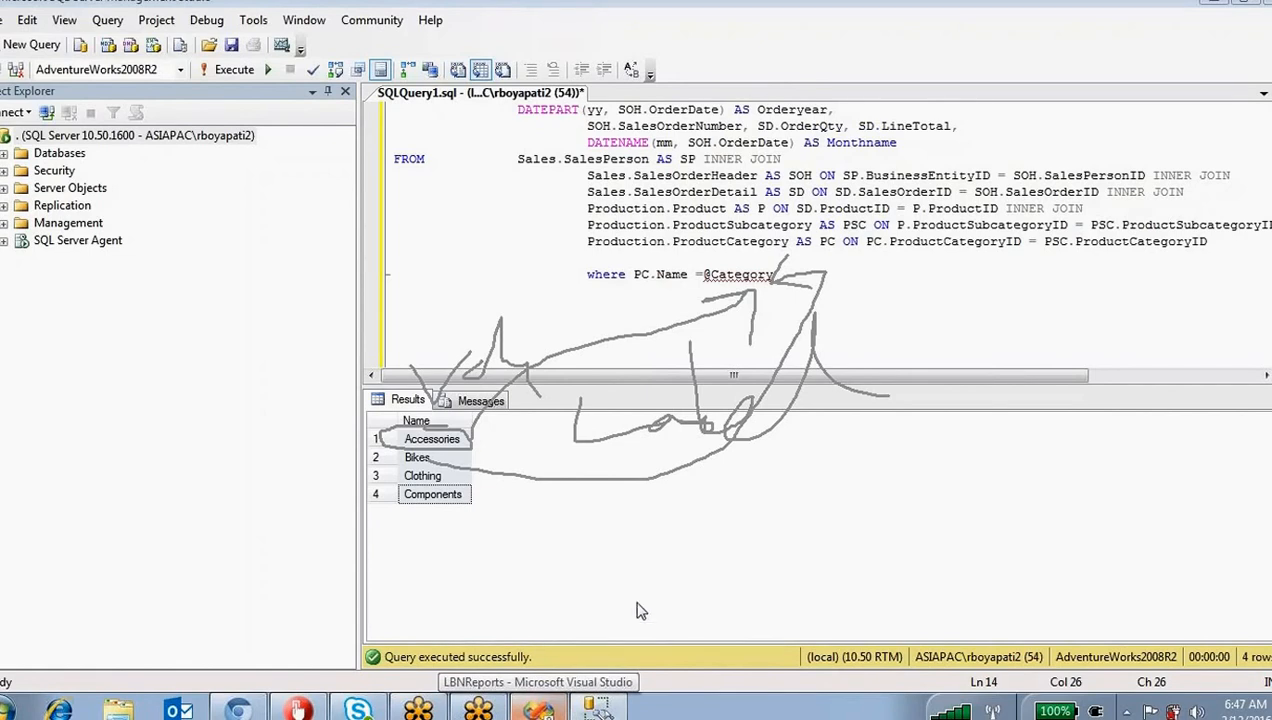
pyautogui.moveTo(697, 274); pyautogui.dragTo(788, 293)
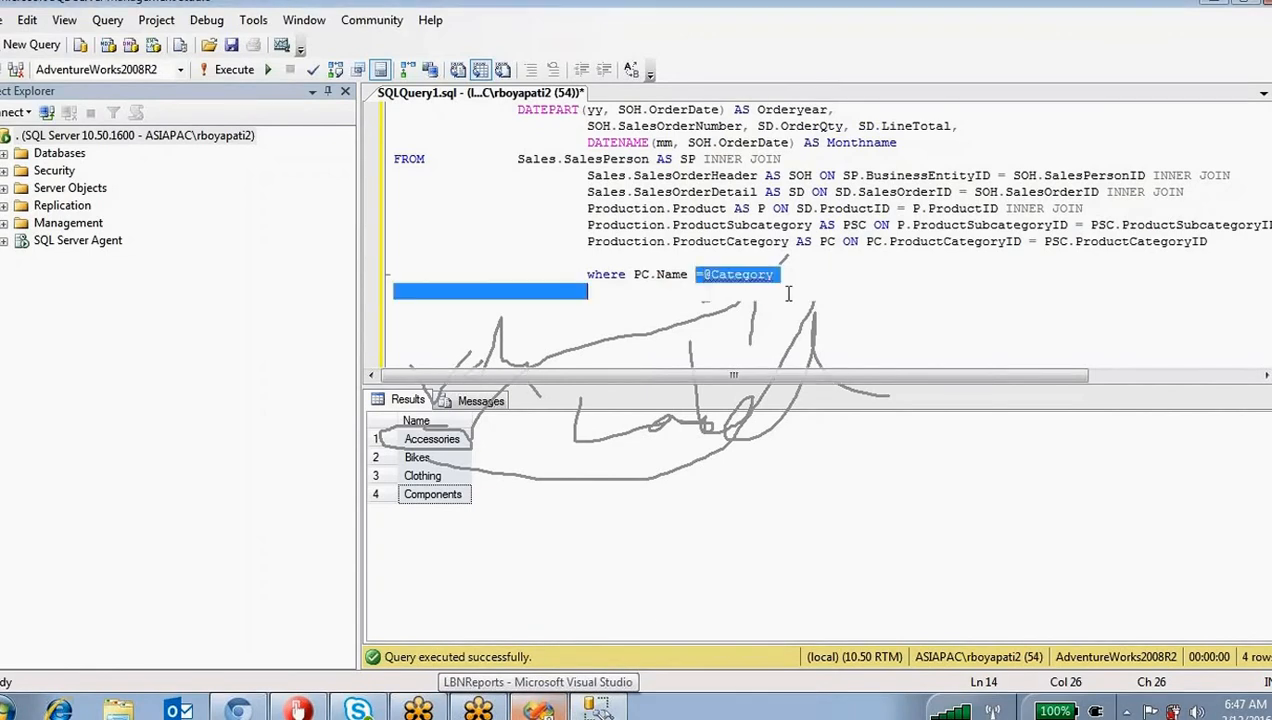
# Step: Switch to Visual Studio and make the Category parameter get its available values from a query, using dataset Categoryparm and value field Name
pyautogui.click(538, 682)
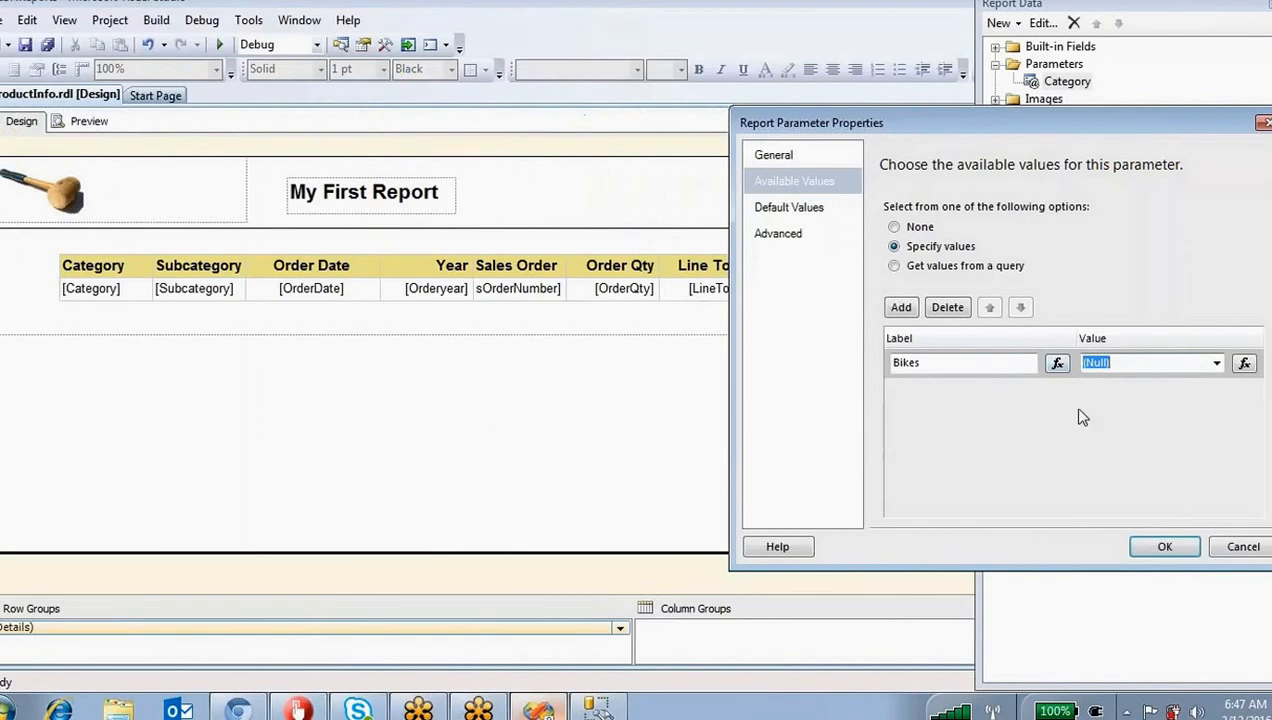
pyautogui.click(894, 267)
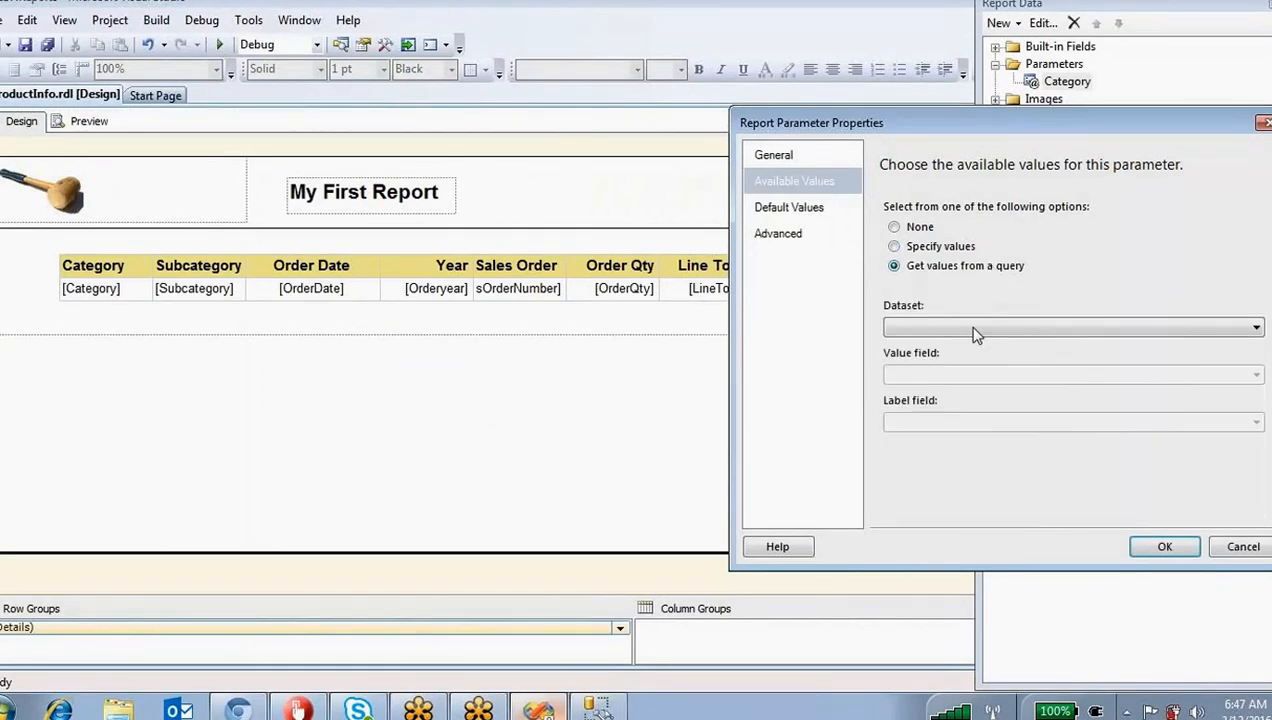
pyautogui.click(974, 328)
pyautogui.click(1056, 292)
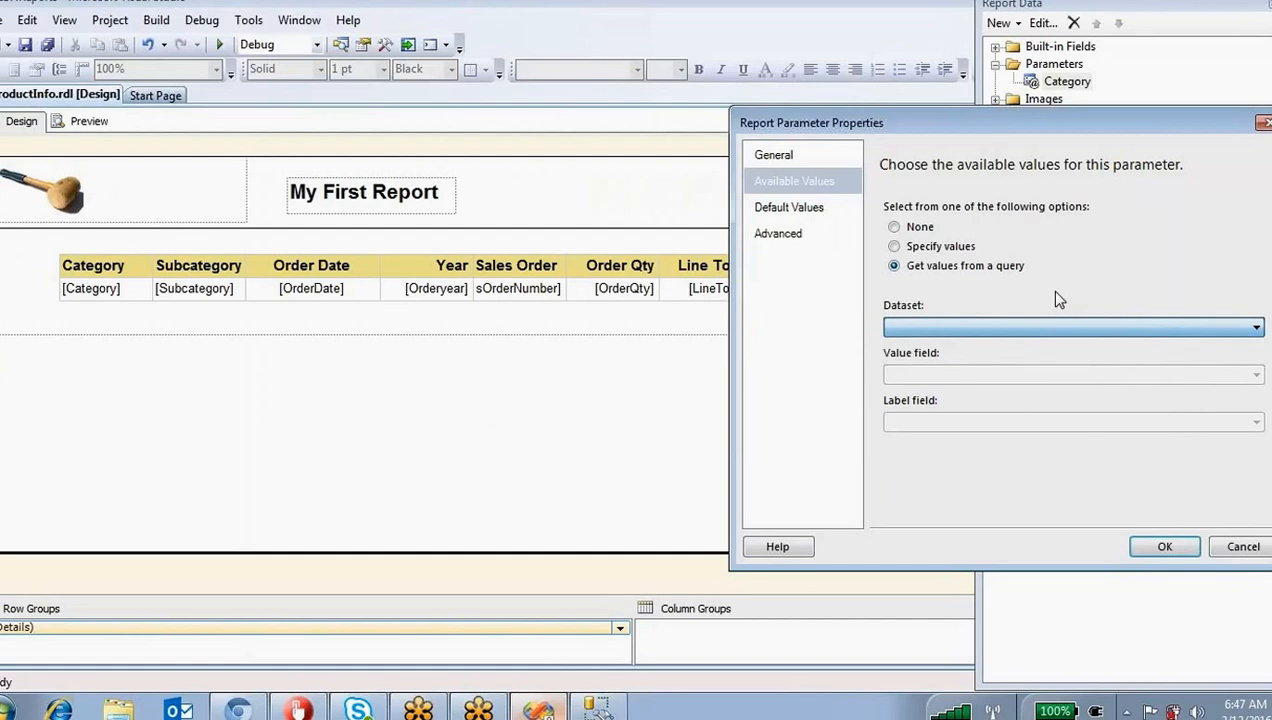
pyautogui.click(929, 327)
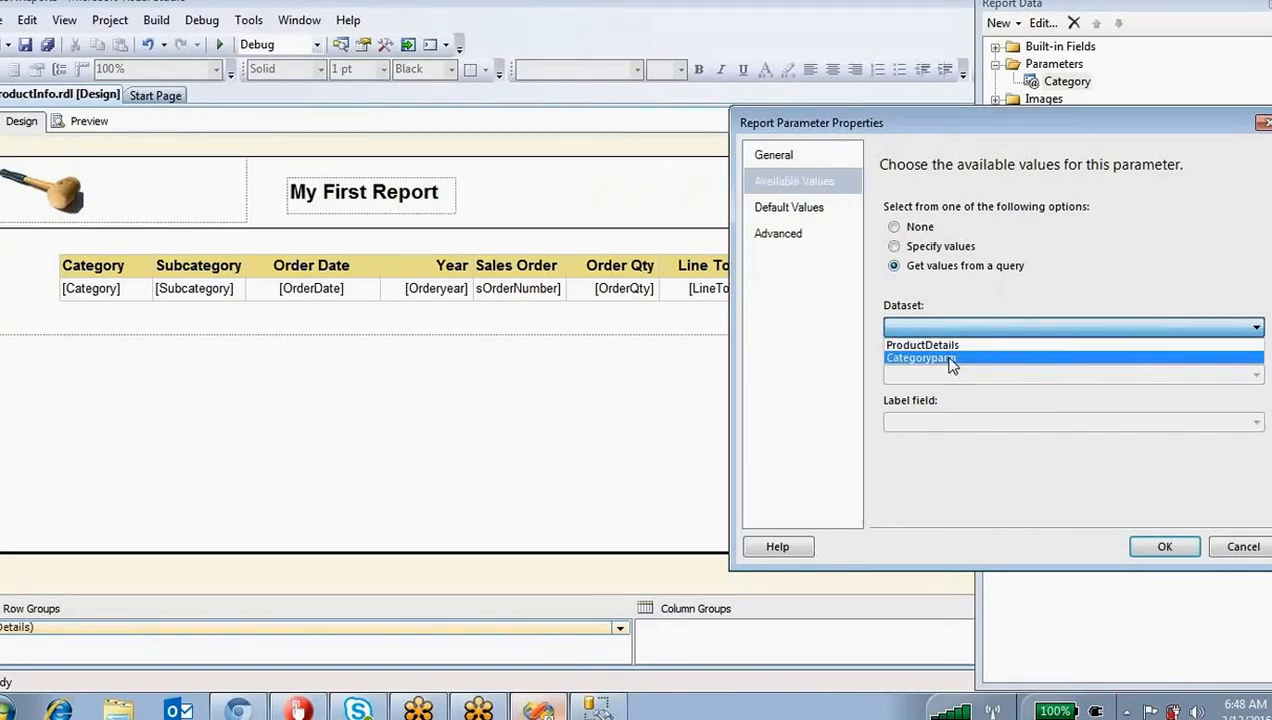
pyautogui.click(949, 360)
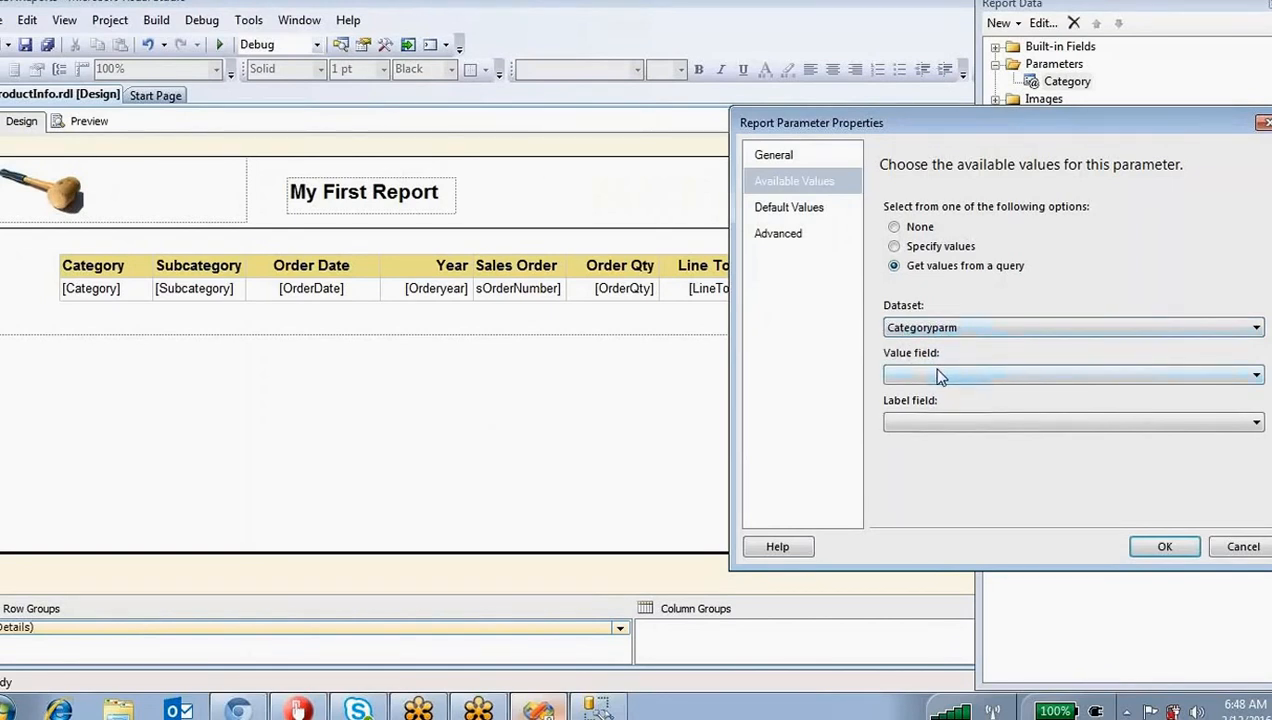
pyautogui.click(940, 376)
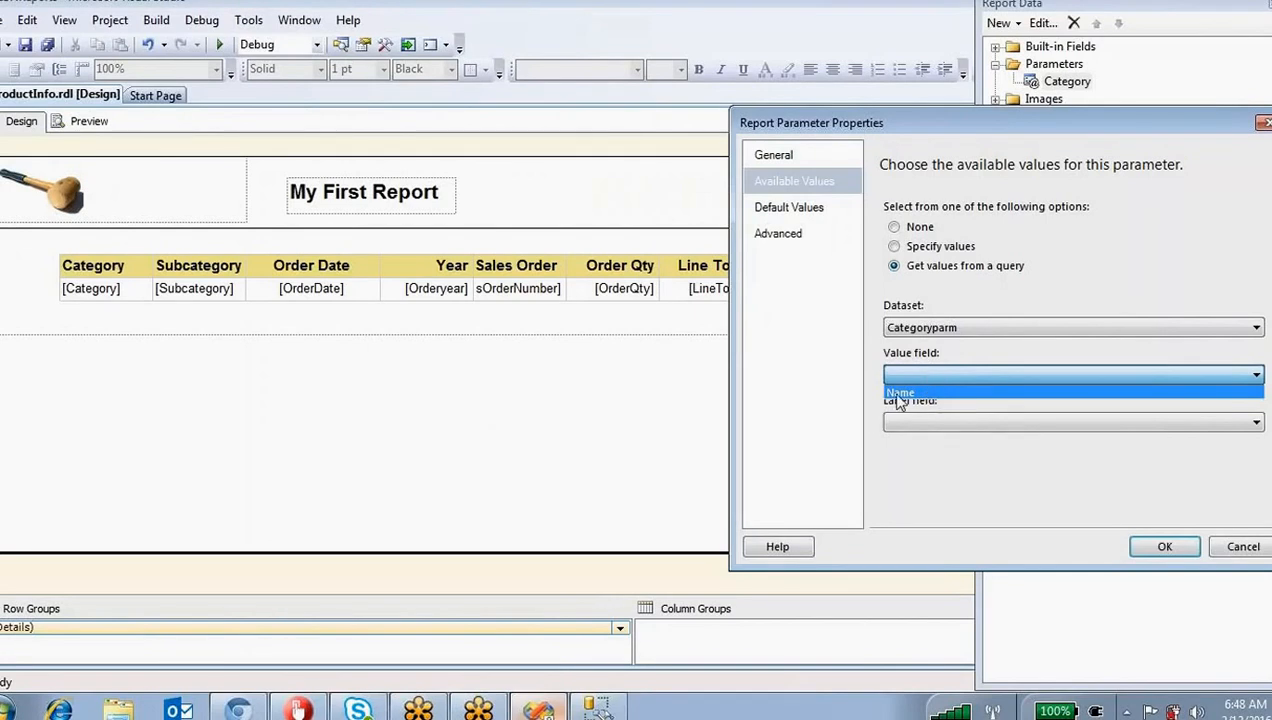
pyautogui.click(910, 392)
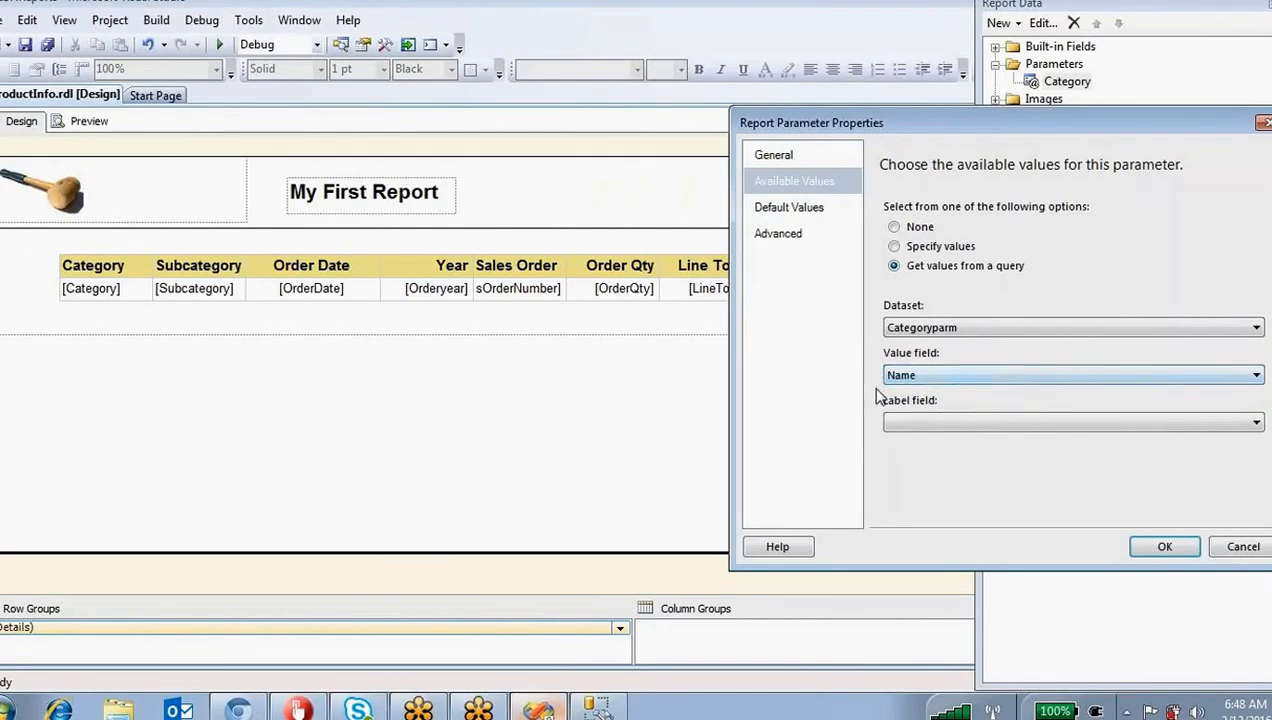
# Step: Refer to the category names in SQL Server Management Studio and set the Category parameter's label field to Name in Visual Studio
pyautogui.click(597, 708)
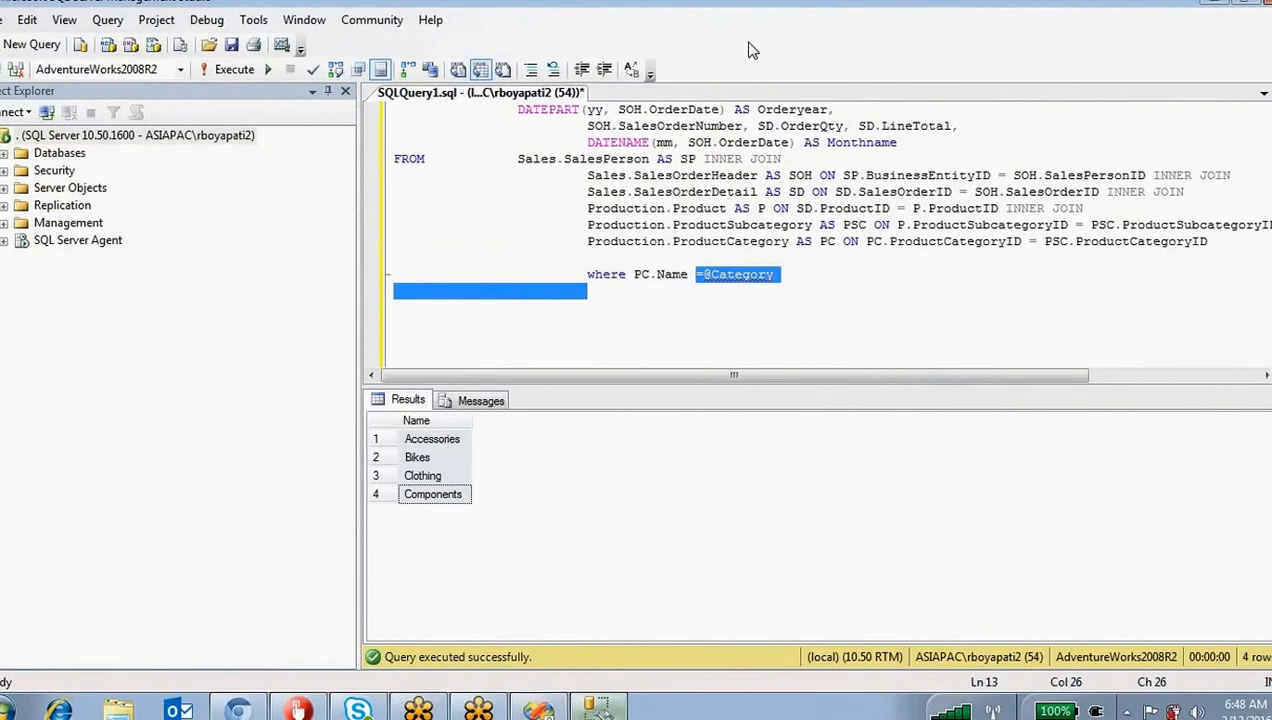
pyautogui.moveTo(424, 370)
pyautogui.mouseDown()
pyautogui.moveTo(488, 470)
pyautogui.moveTo(471, 326)
pyautogui.mouseUp()
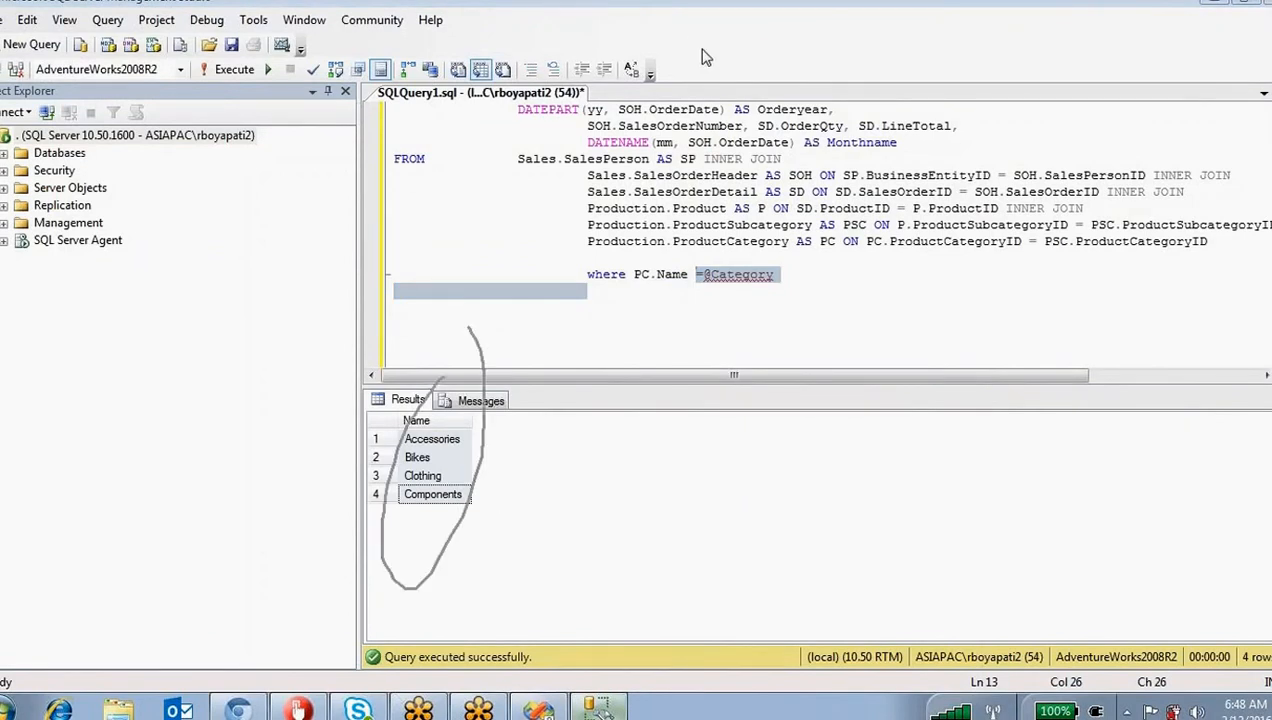
pyautogui.click(597, 708)
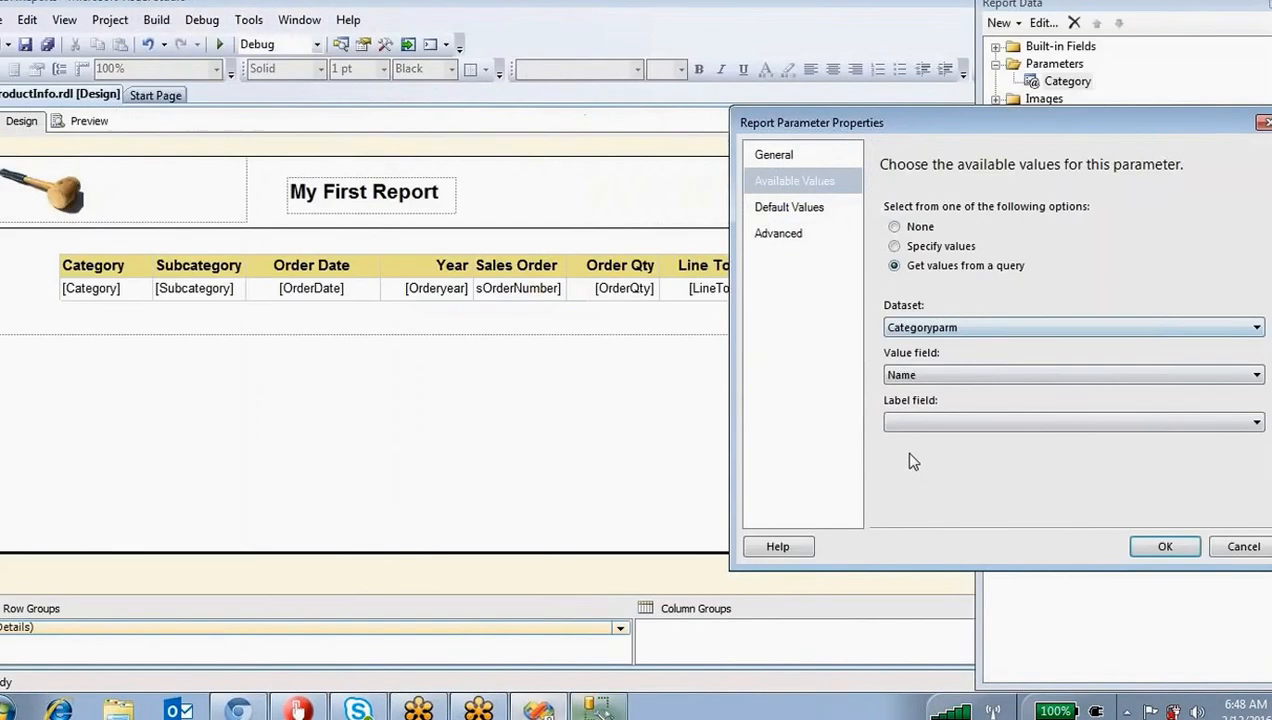
pyautogui.click(929, 421)
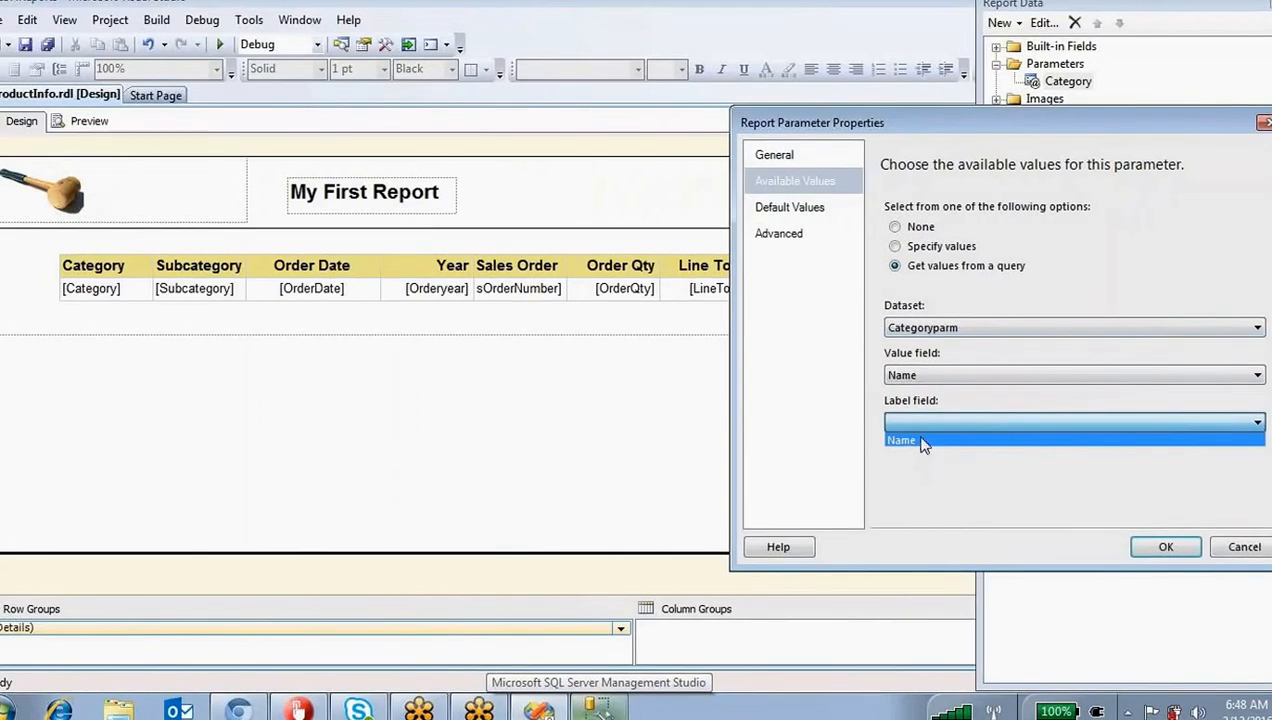
pyautogui.click(922, 443)
pyautogui.click(602, 709)
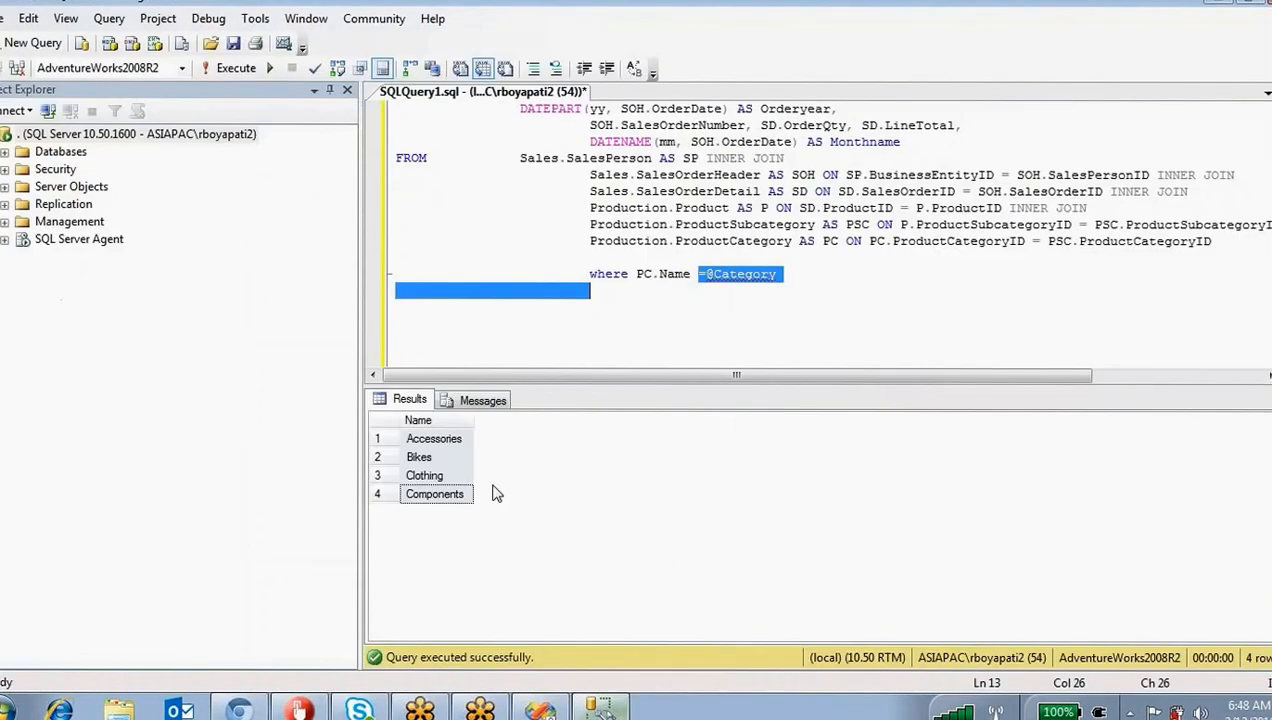
pyautogui.click(418, 420)
pyautogui.click(420, 456)
pyautogui.click(437, 490)
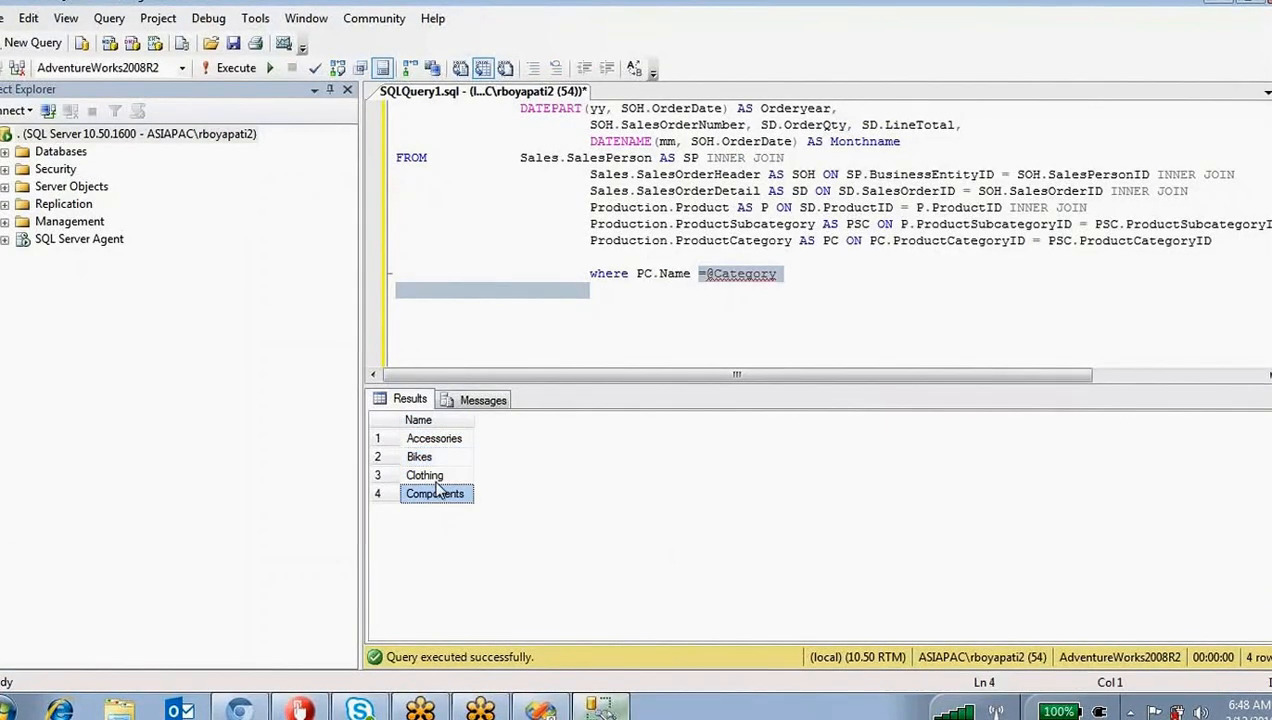
pyautogui.click(428, 457)
pyautogui.click(432, 439)
pyautogui.moveTo(783, 268); pyautogui.dragTo(700, 272)
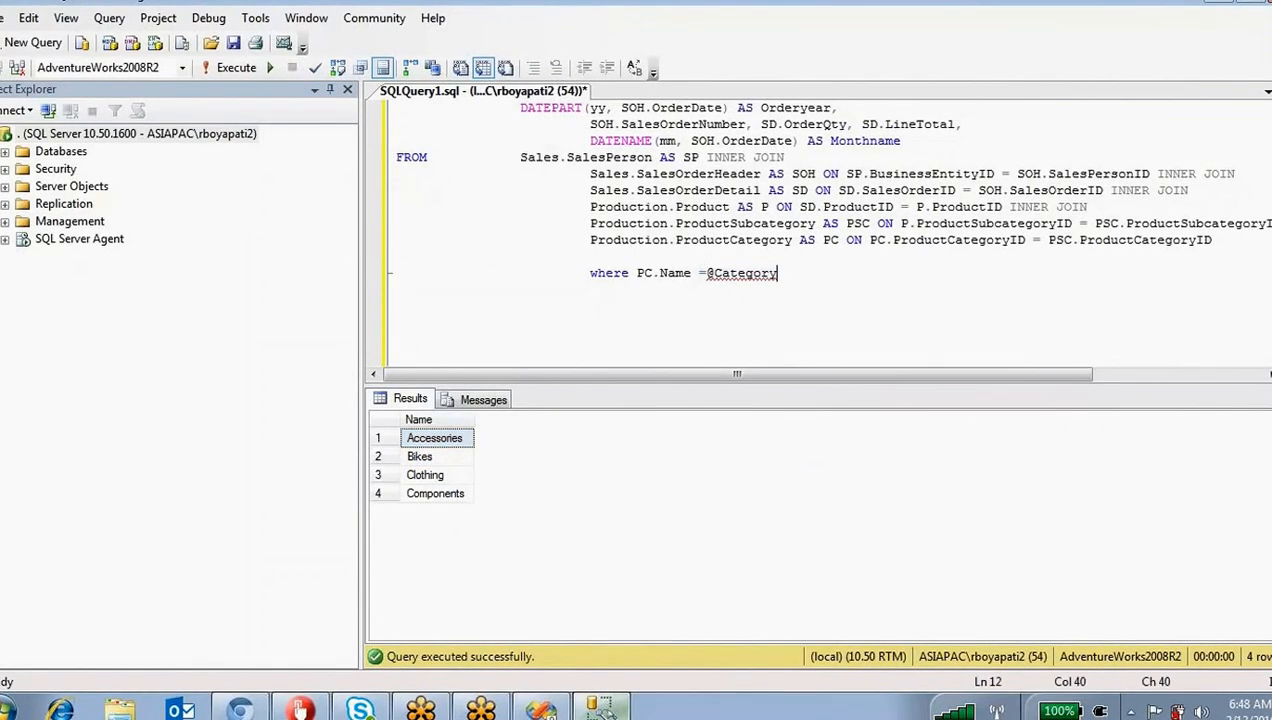
pyautogui.click(600, 708)
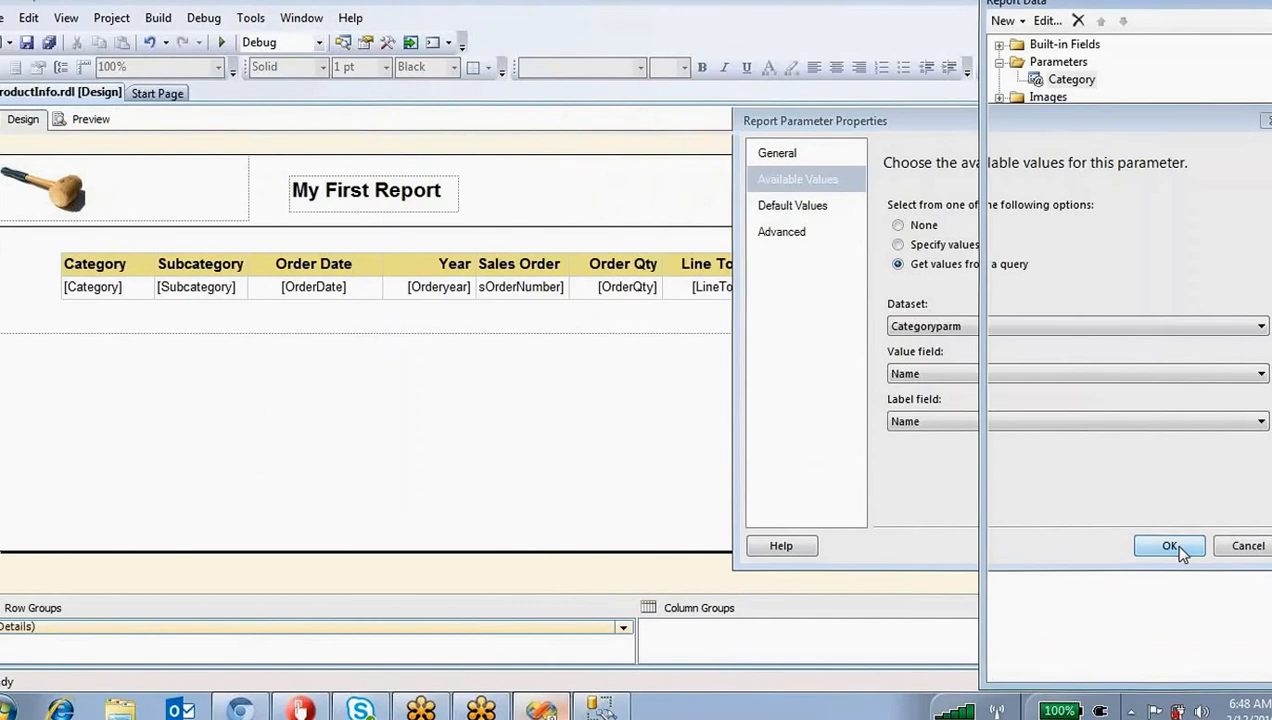
# Step: Apply the Category parameter's available values, save and preview the report, and close the error list
pyautogui.click(1170, 546)
pyautogui.click(92, 122)
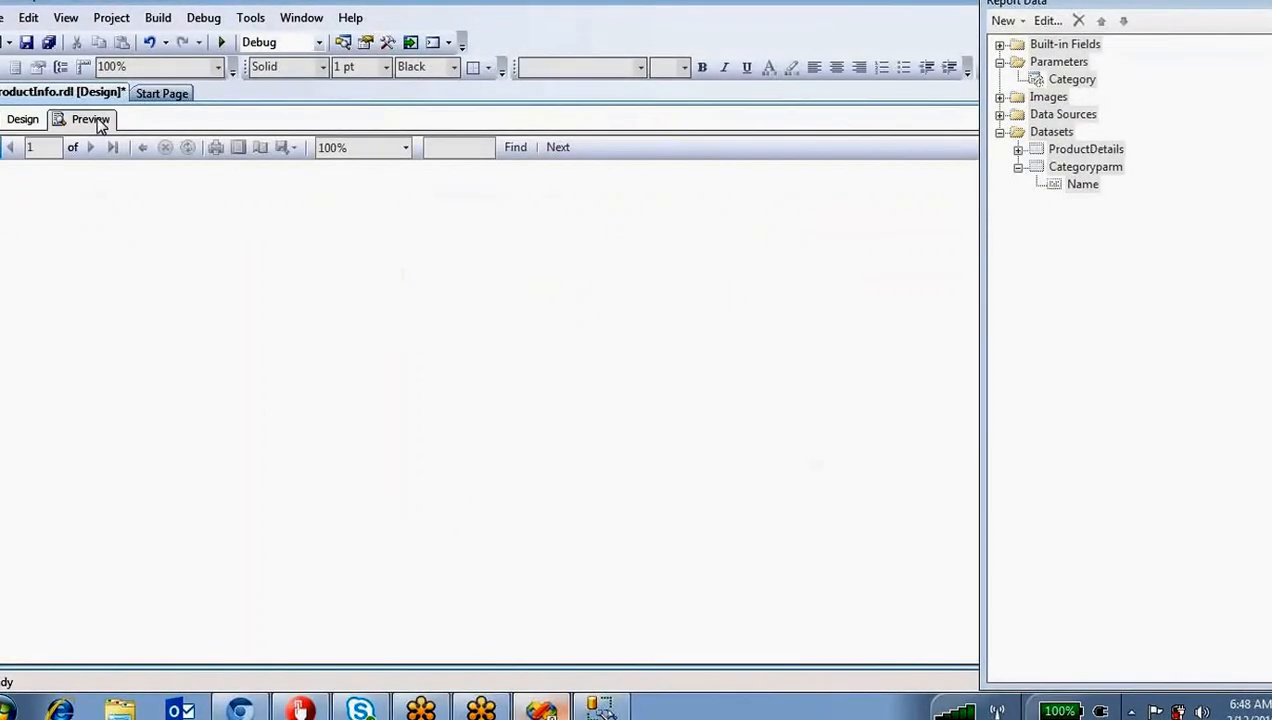
pyautogui.hotkey('ctrl', 's')
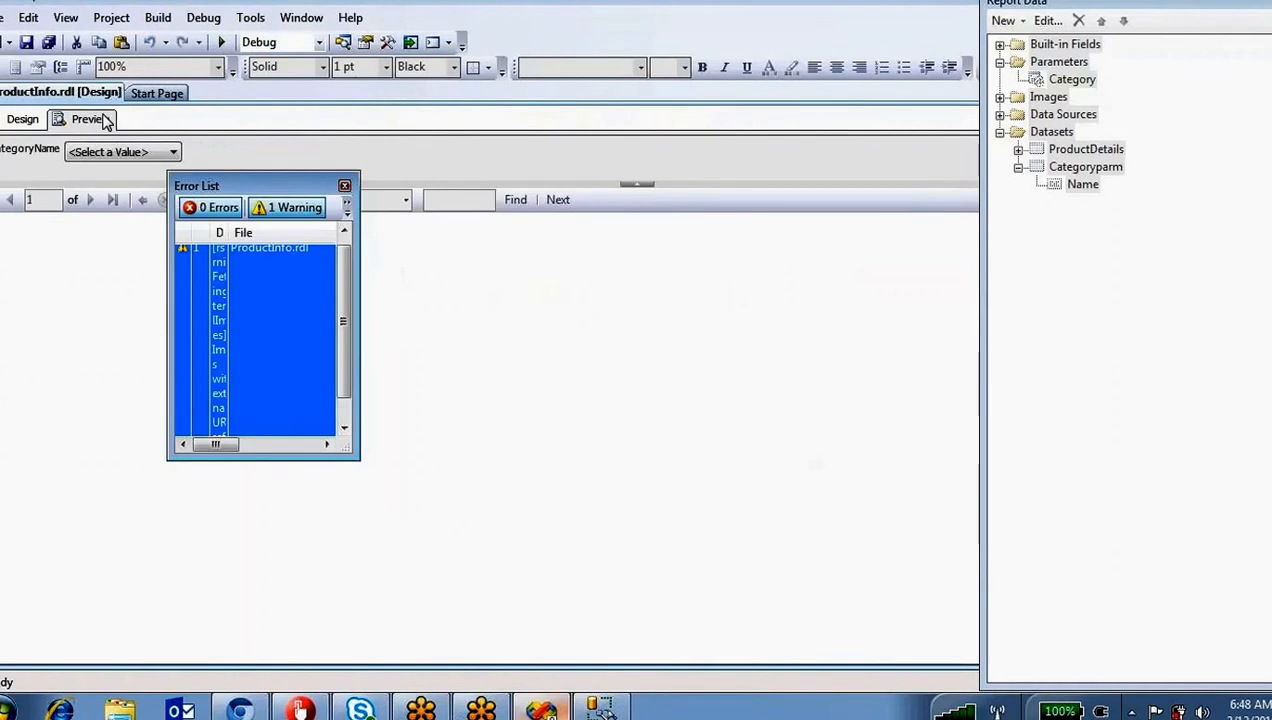
pyautogui.click(345, 186)
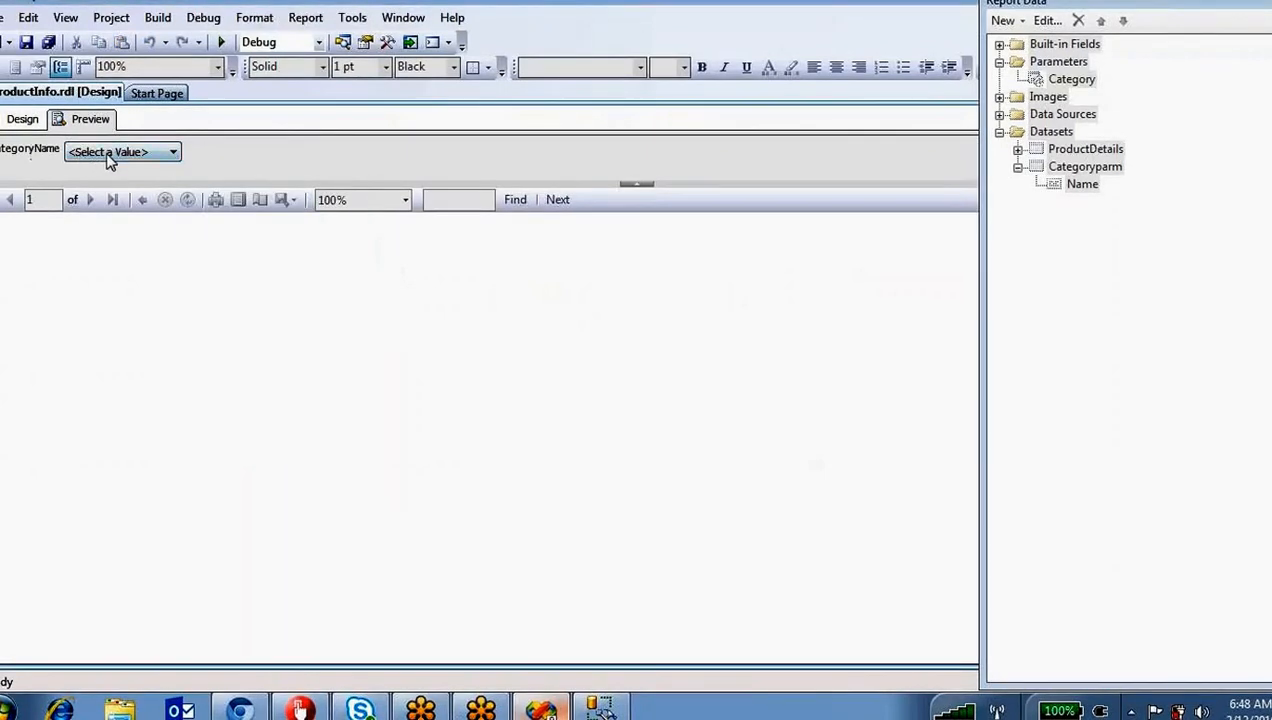
# Step: Check the CategoryName choices against the category names in SQL Server Management Studio and return to the report design in Visual Studio
pyautogui.click(110, 163)
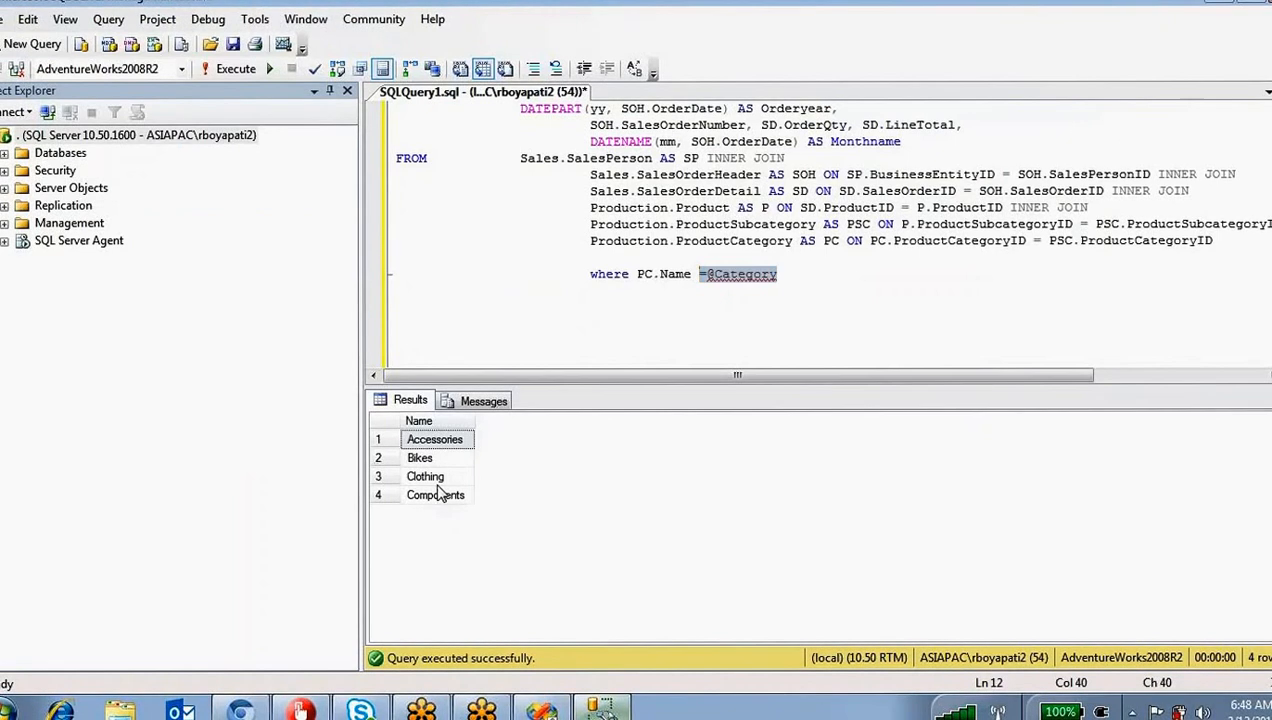
pyautogui.moveTo(438, 493); pyautogui.dragTo(434, 441)
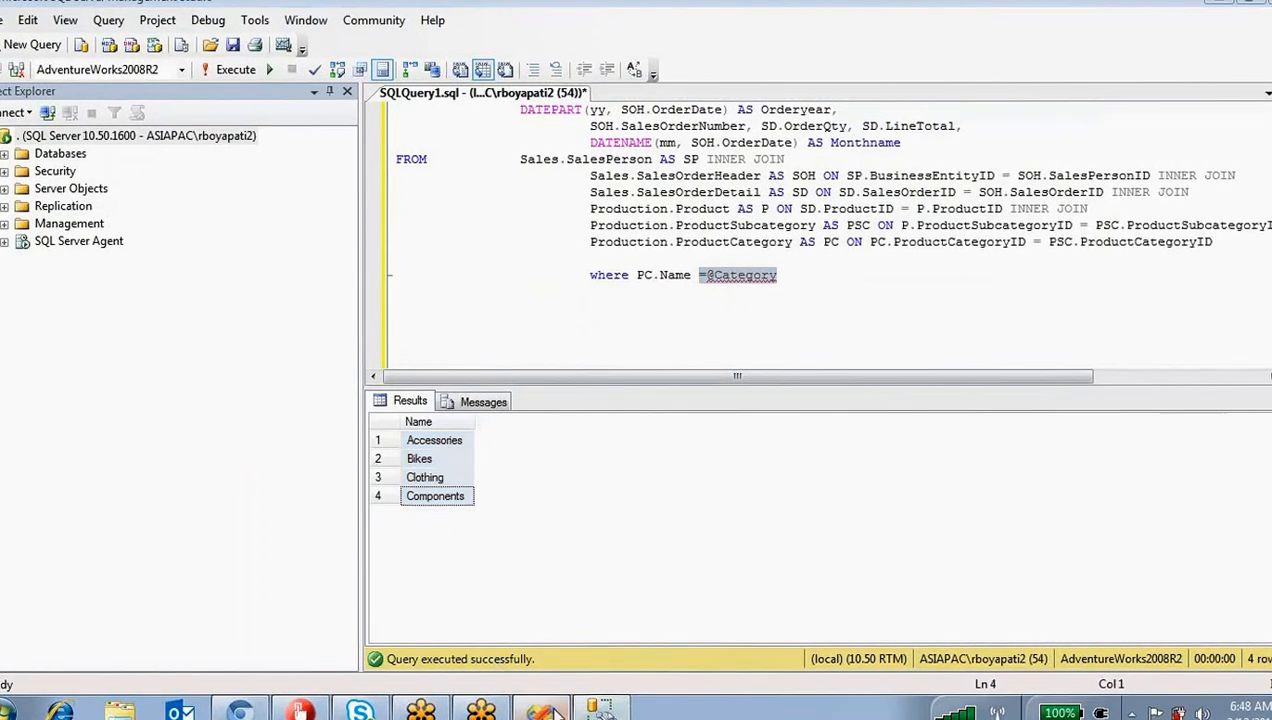
pyautogui.click(555, 708)
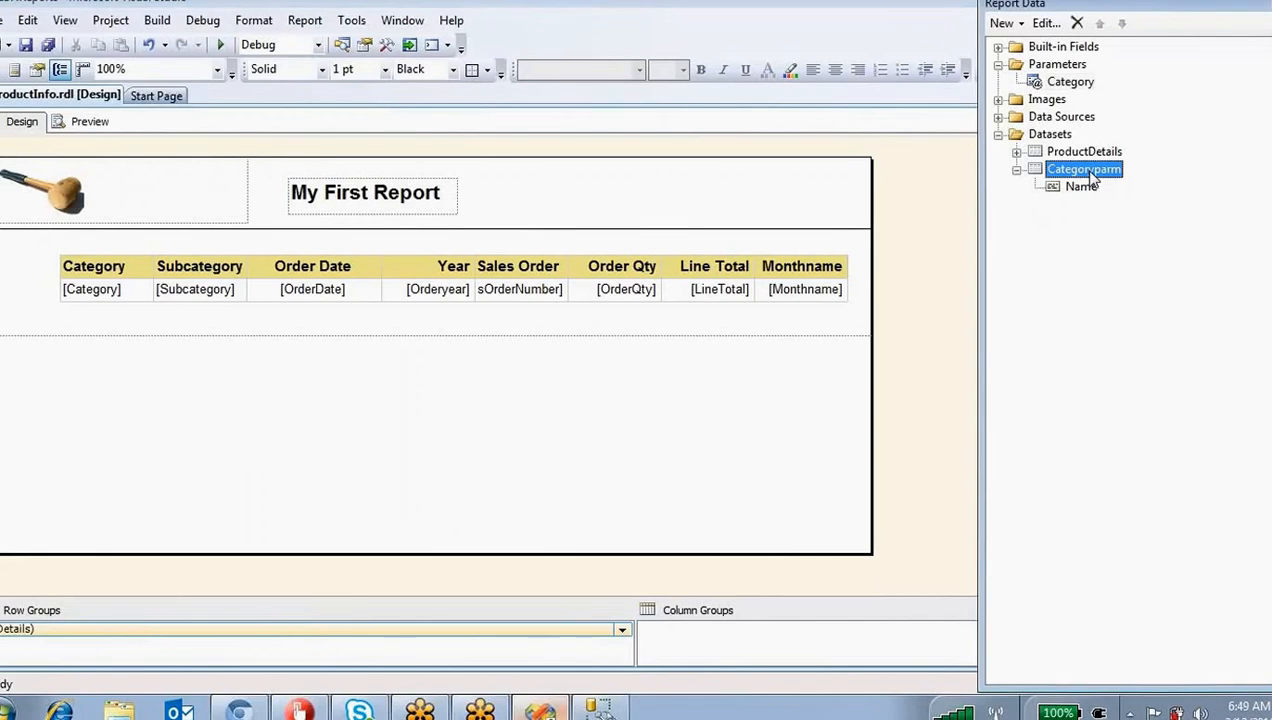
# Step: Open the Categoryparm dataset's query in the Query Designer as text and run it
pyautogui.doubleClick(1090, 172)
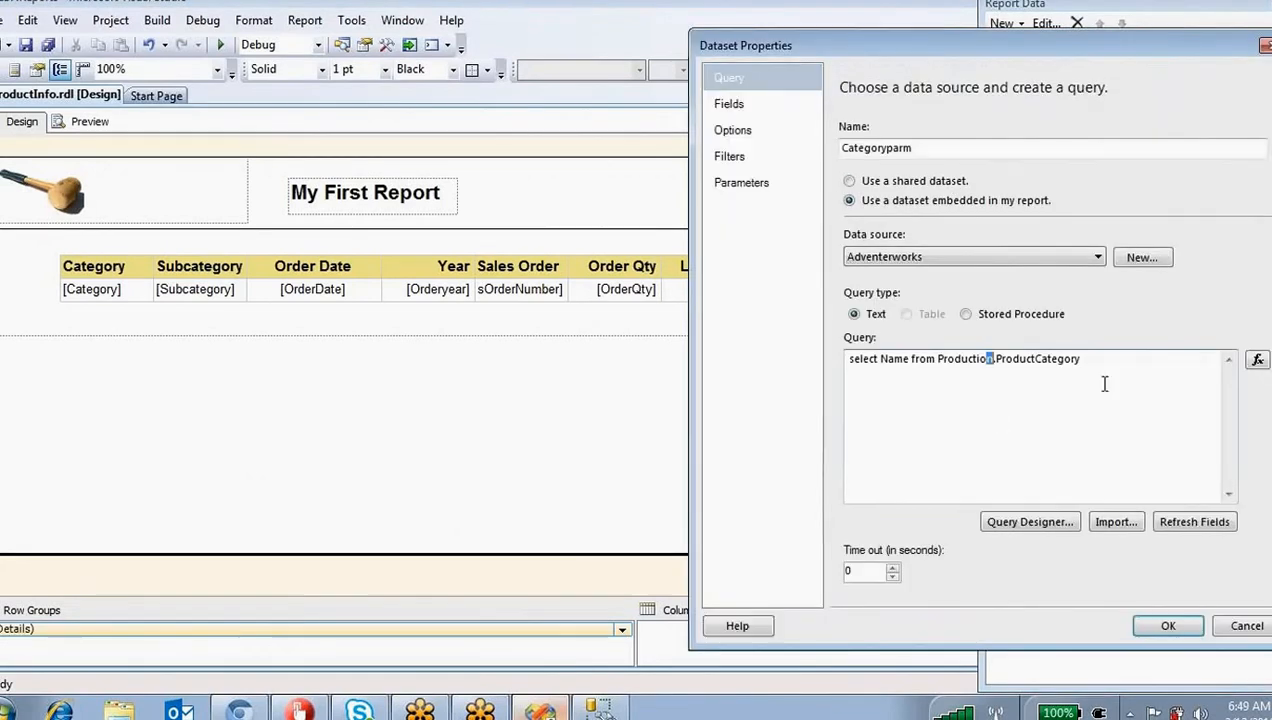
pyautogui.moveTo(1083, 360)
pyautogui.mouseDown()
pyautogui.moveTo(820, 370)
pyautogui.moveTo(848, 352)
pyautogui.mouseUp()
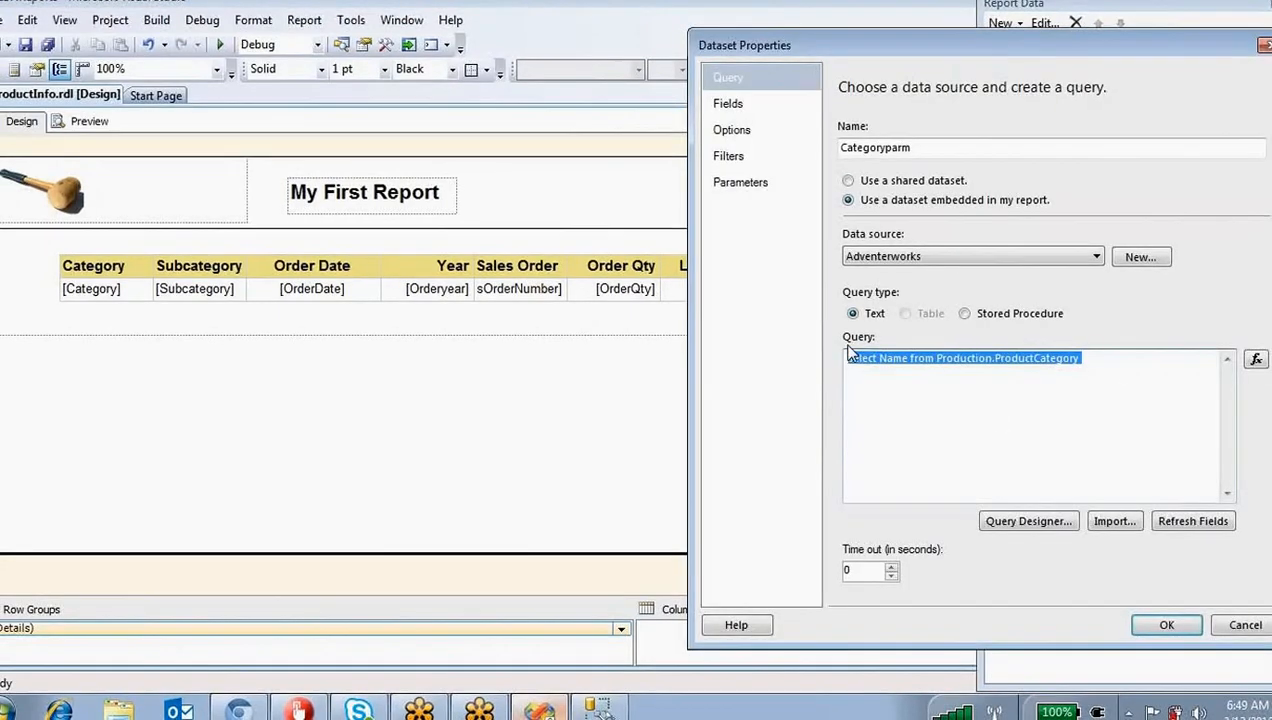
pyautogui.click(1056, 522)
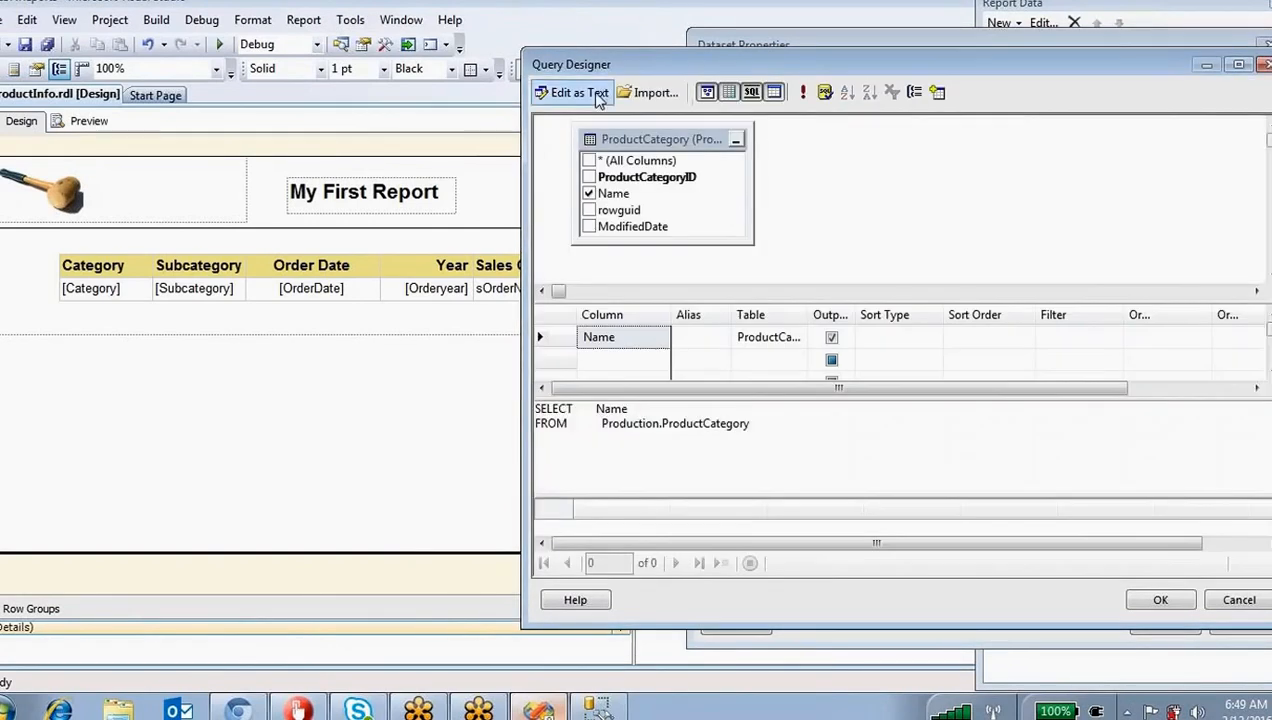
pyautogui.click(596, 94)
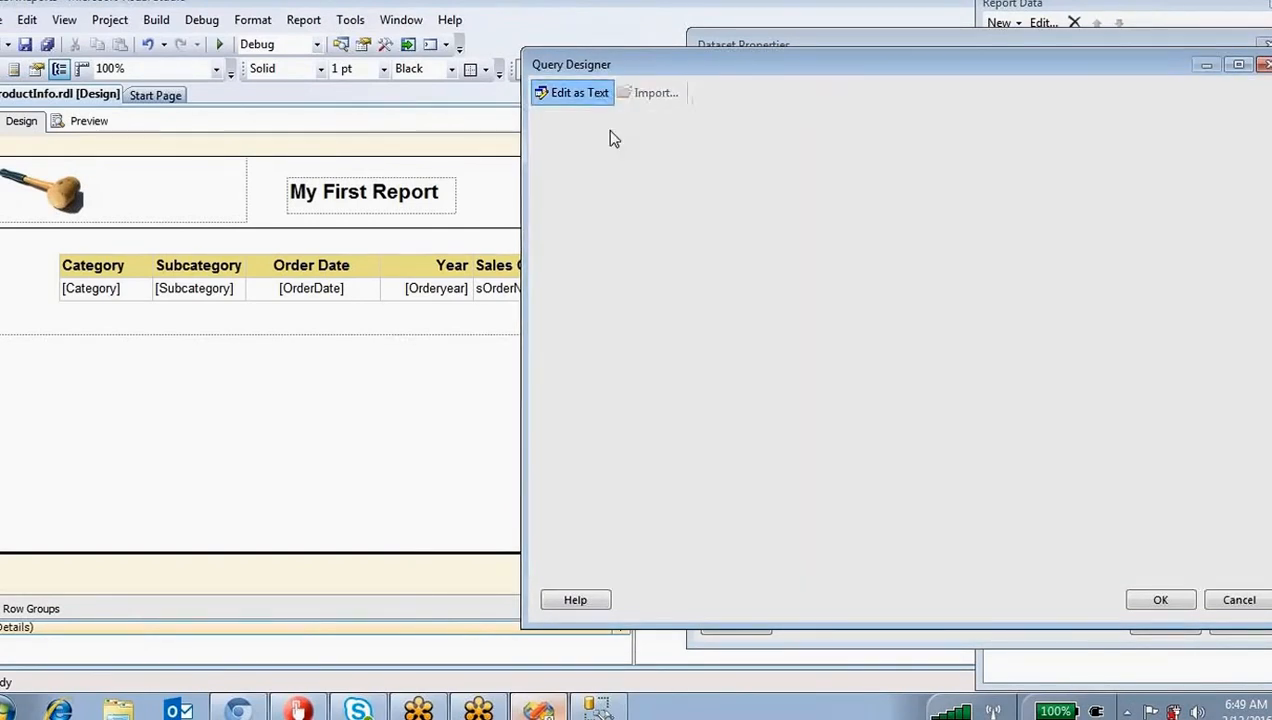
pyautogui.click(708, 95)
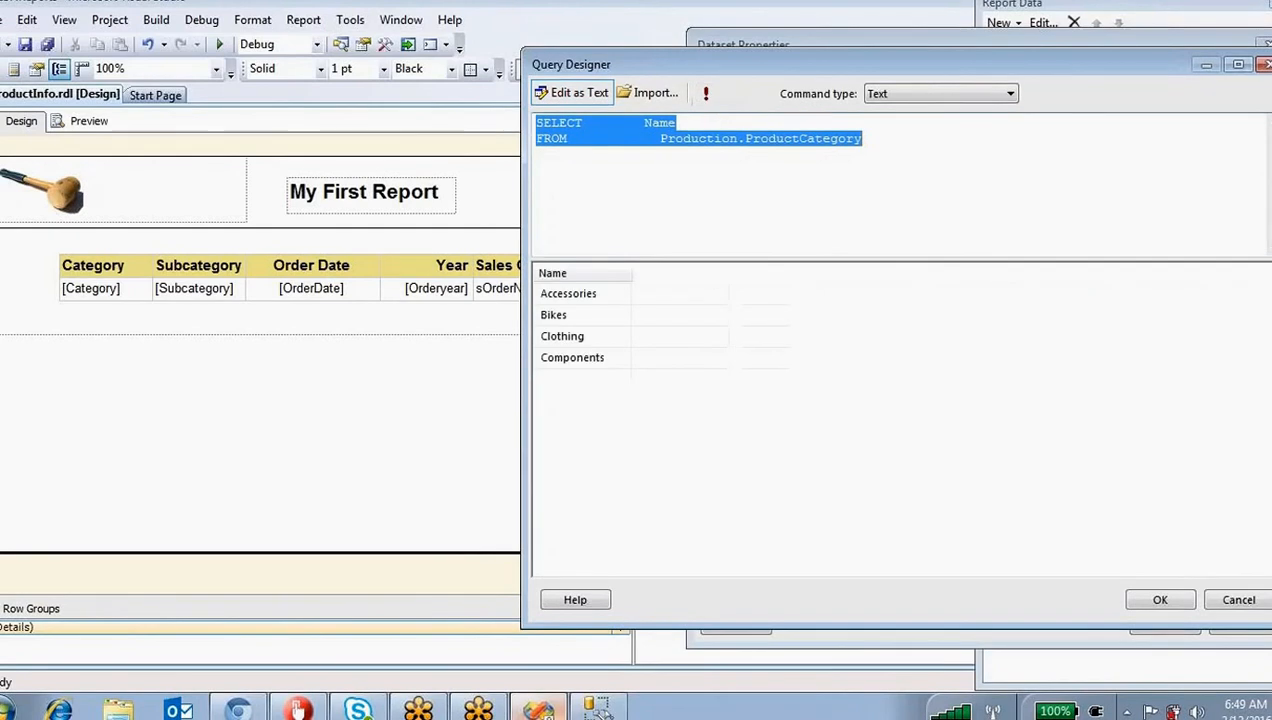
# Step: Review the returned category names and accept the query and the Categoryparm dataset properties
pyautogui.click(566, 274)
pyautogui.click(568, 294)
pyautogui.click(569, 315)
pyautogui.click(572, 336)
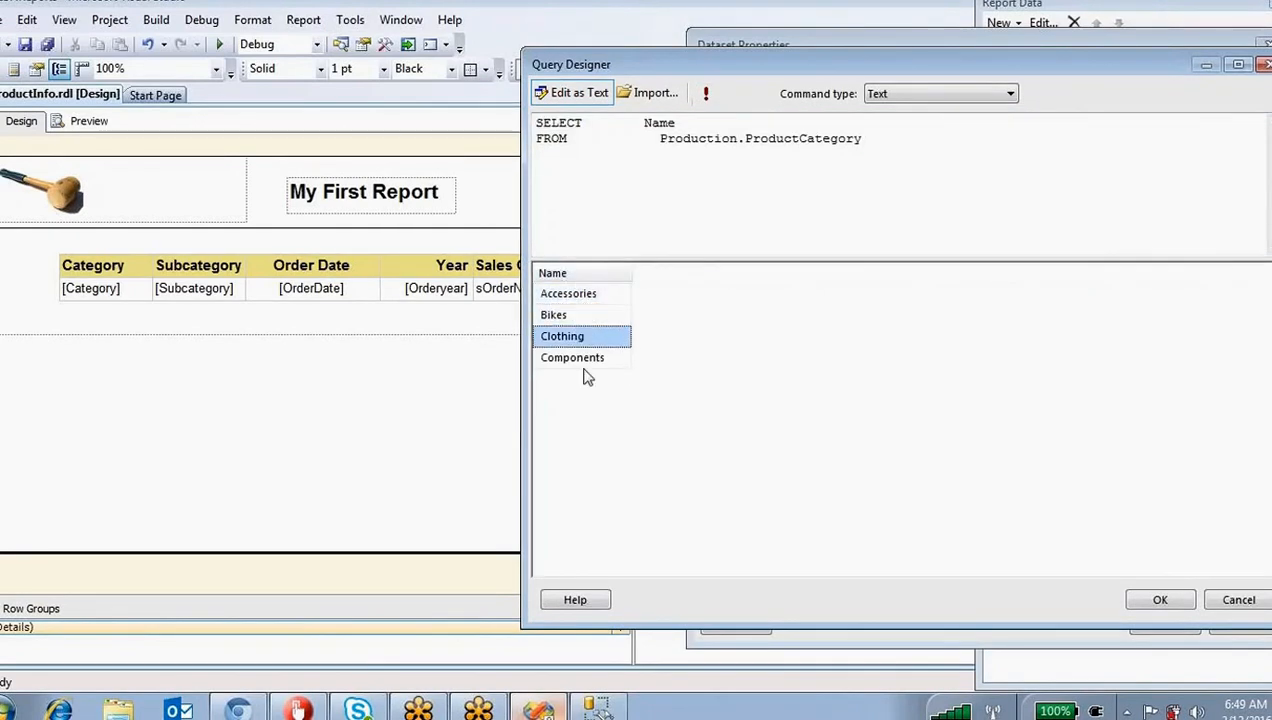
pyautogui.click(1158, 600)
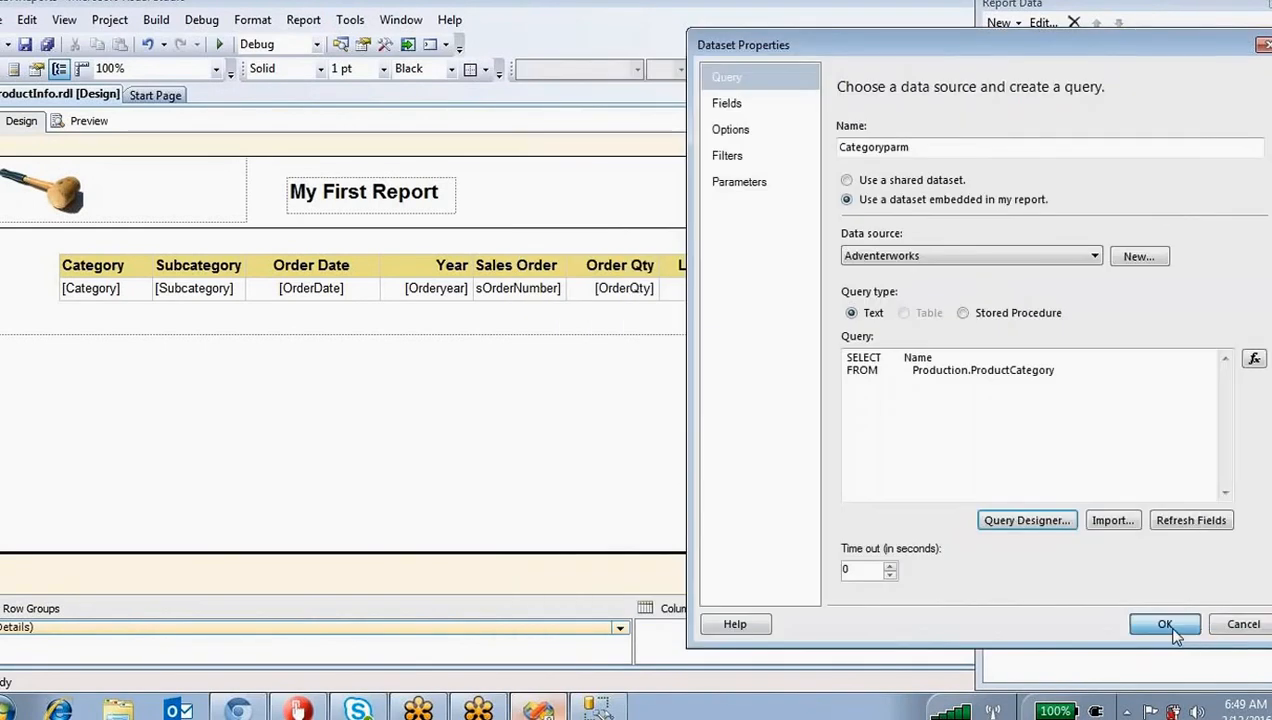
pyautogui.click(1165, 624)
# Step: Reopen the Category parameter's properties, review its available and default values settings, and confirm the dialog
pyautogui.doubleClick(1047, 80)
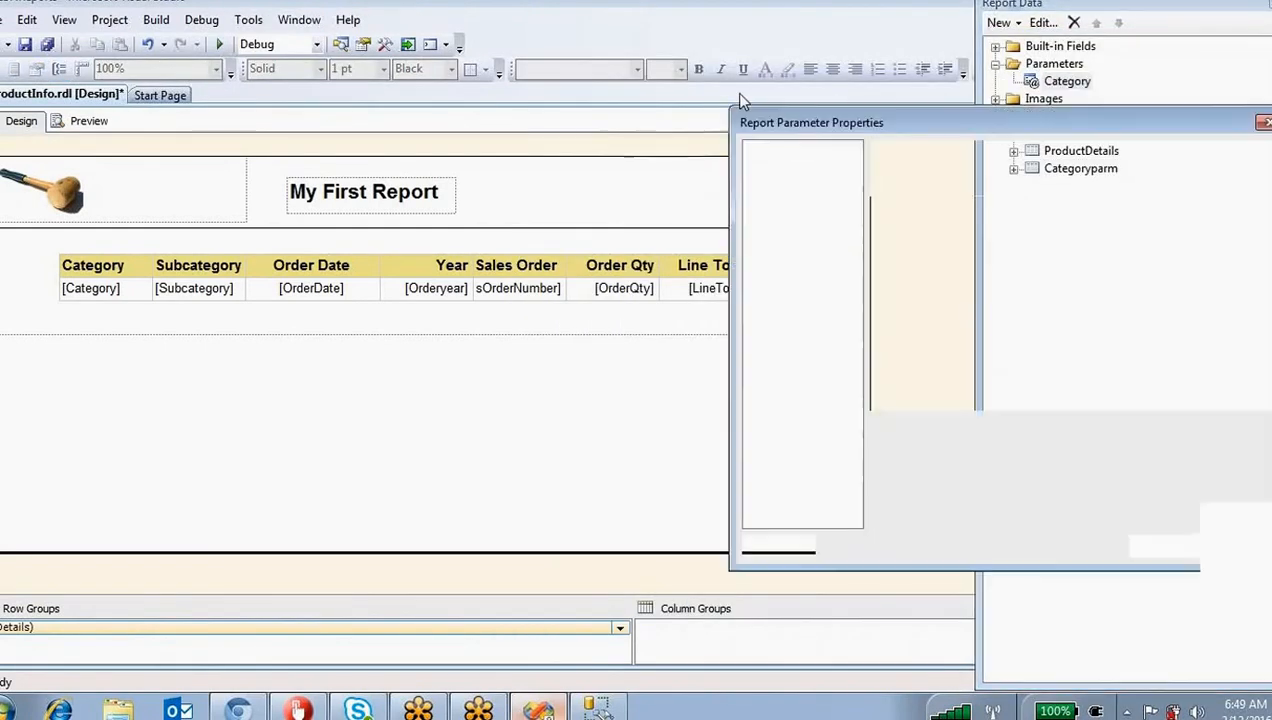
pyautogui.click(810, 182)
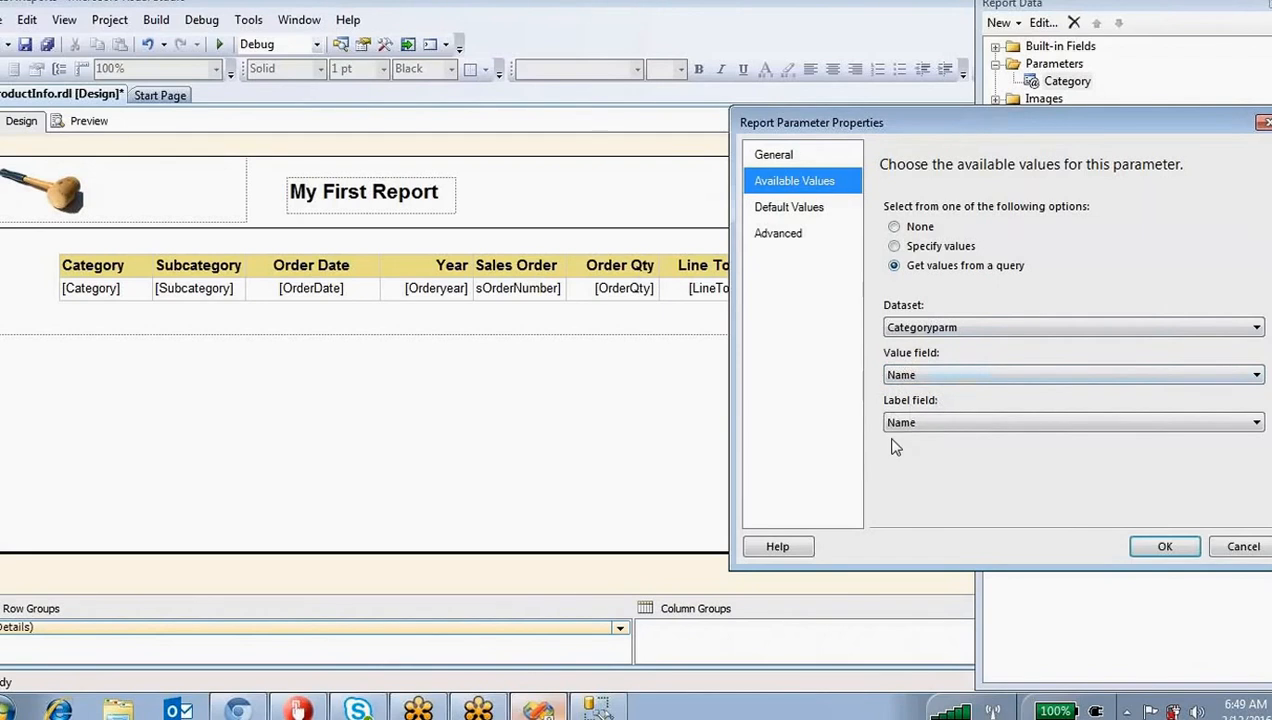
pyautogui.click(790, 216)
pyautogui.click(1160, 545)
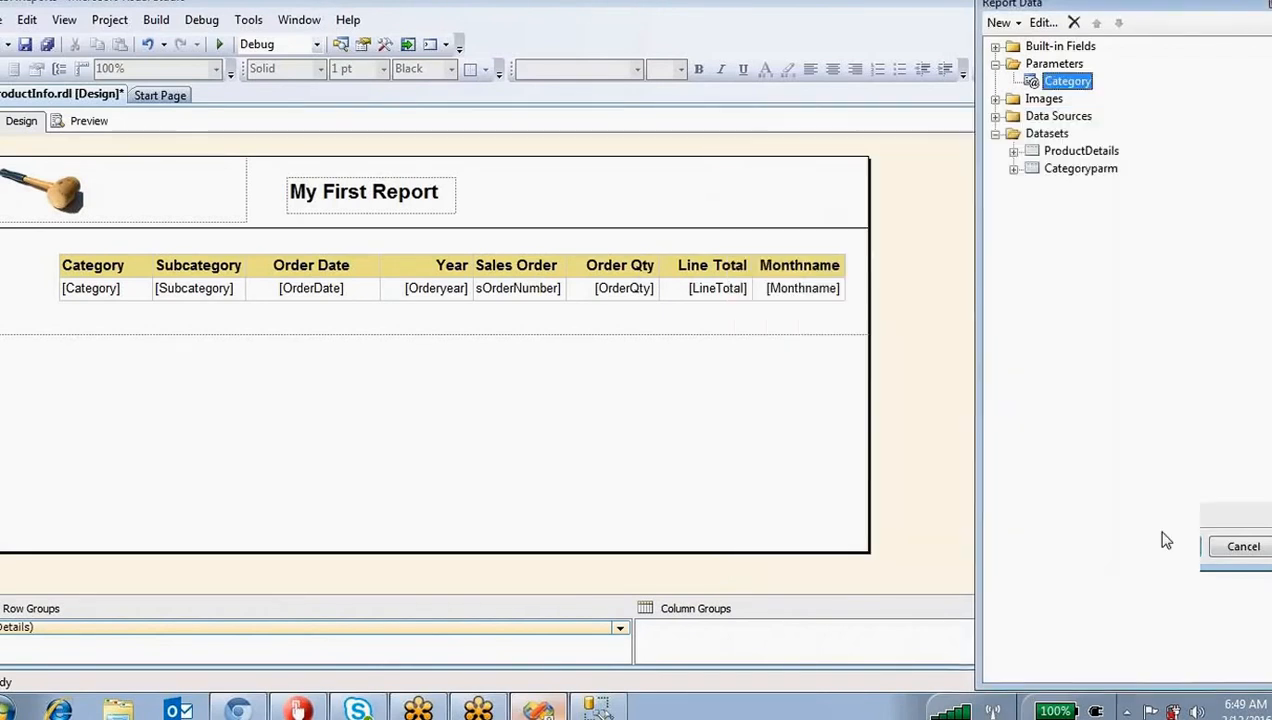
# Step: Preview the report and run it with Accessories chosen for the CategoryName prompt
pyautogui.click(88, 121)
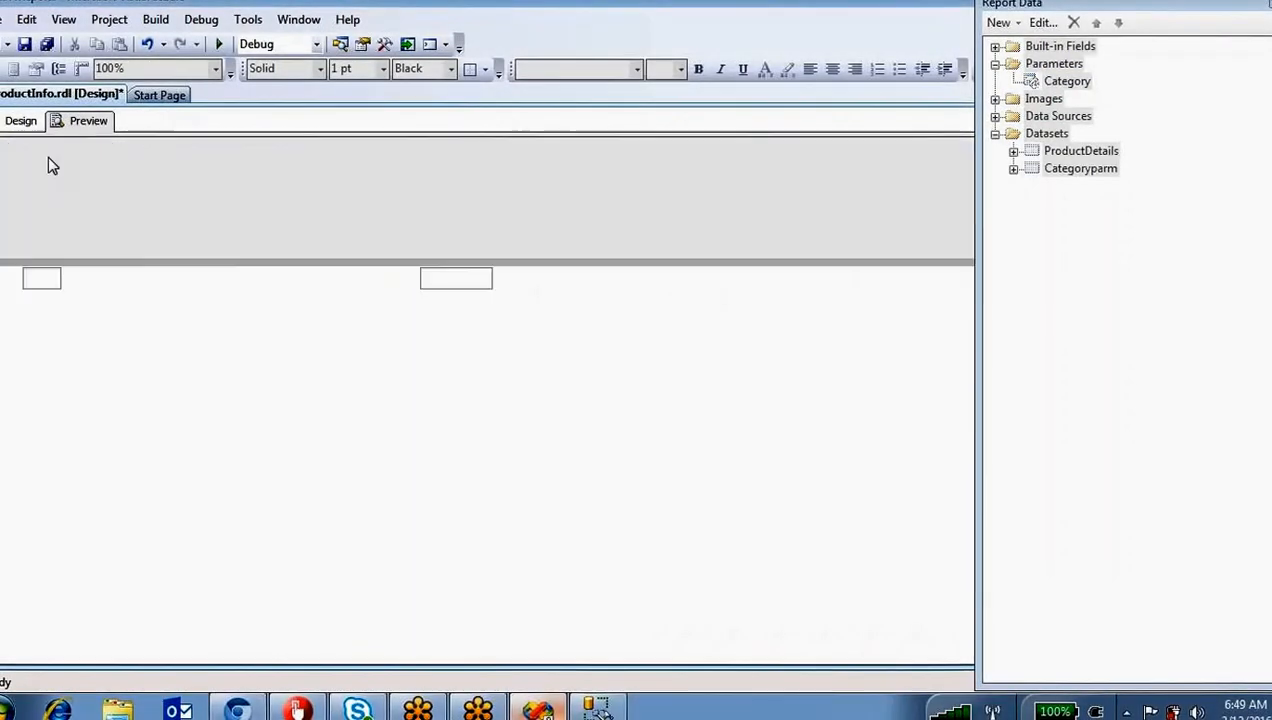
pyautogui.click(341, 188)
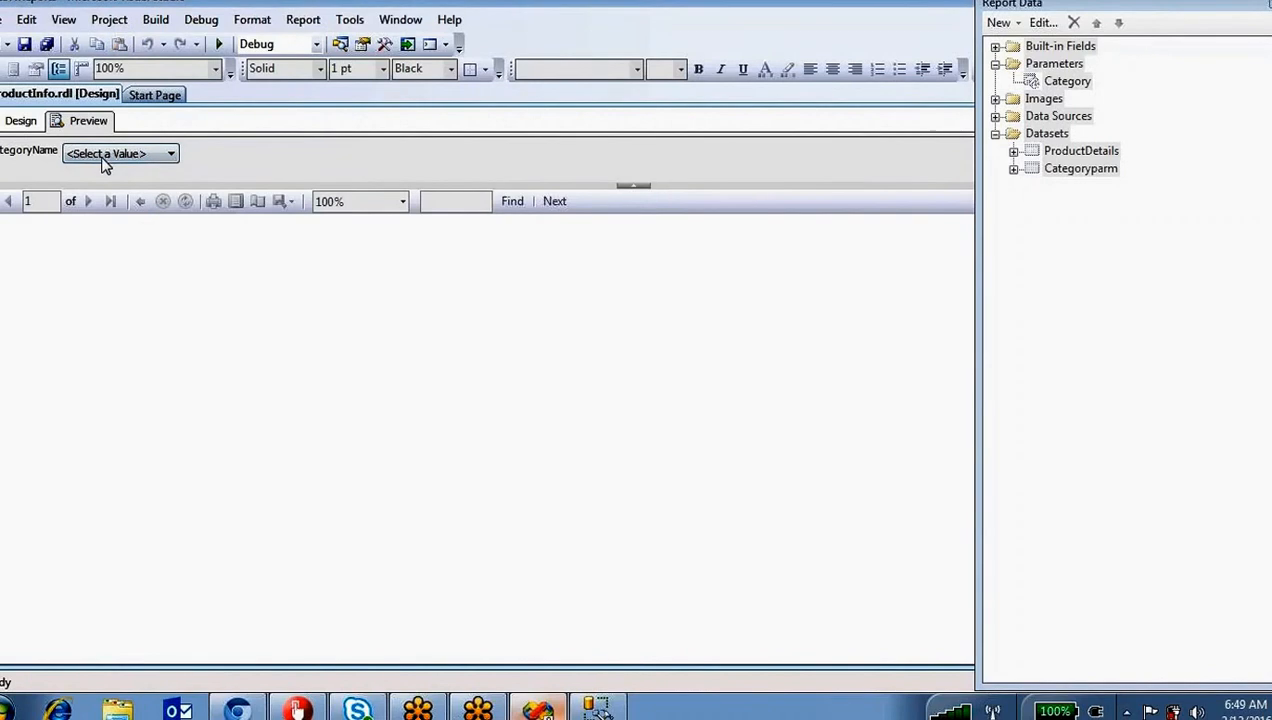
pyautogui.click(104, 154)
pyautogui.click(97, 186)
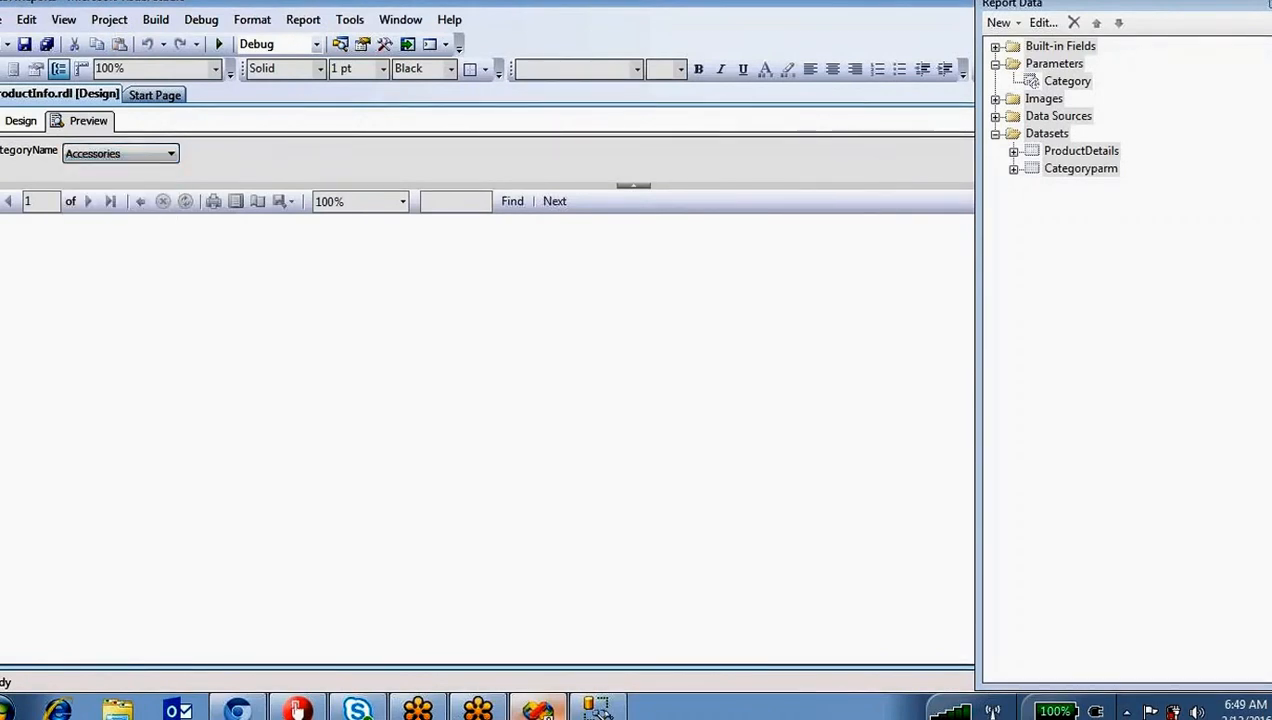
pyautogui.click(1240, 152)
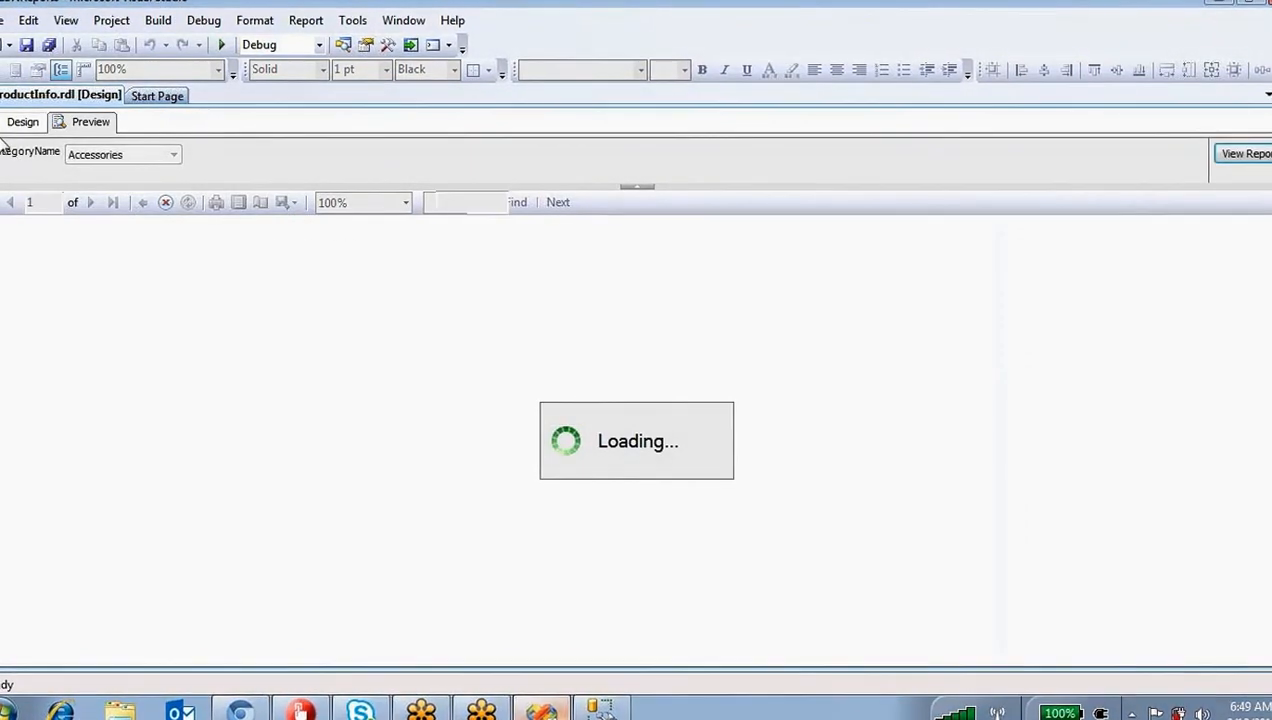
# Step: Return to the report design and show the Report Data pane
pyautogui.click(23, 121)
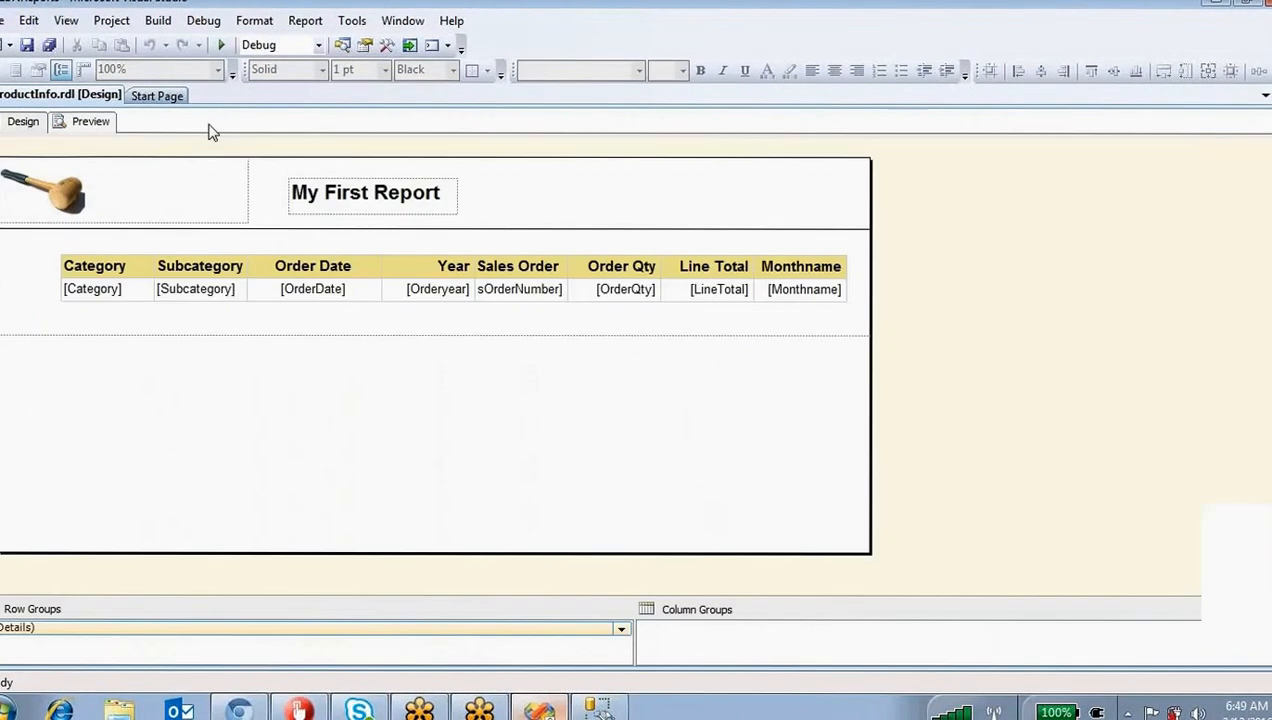
pyautogui.click(66, 20)
pyautogui.click(110, 500)
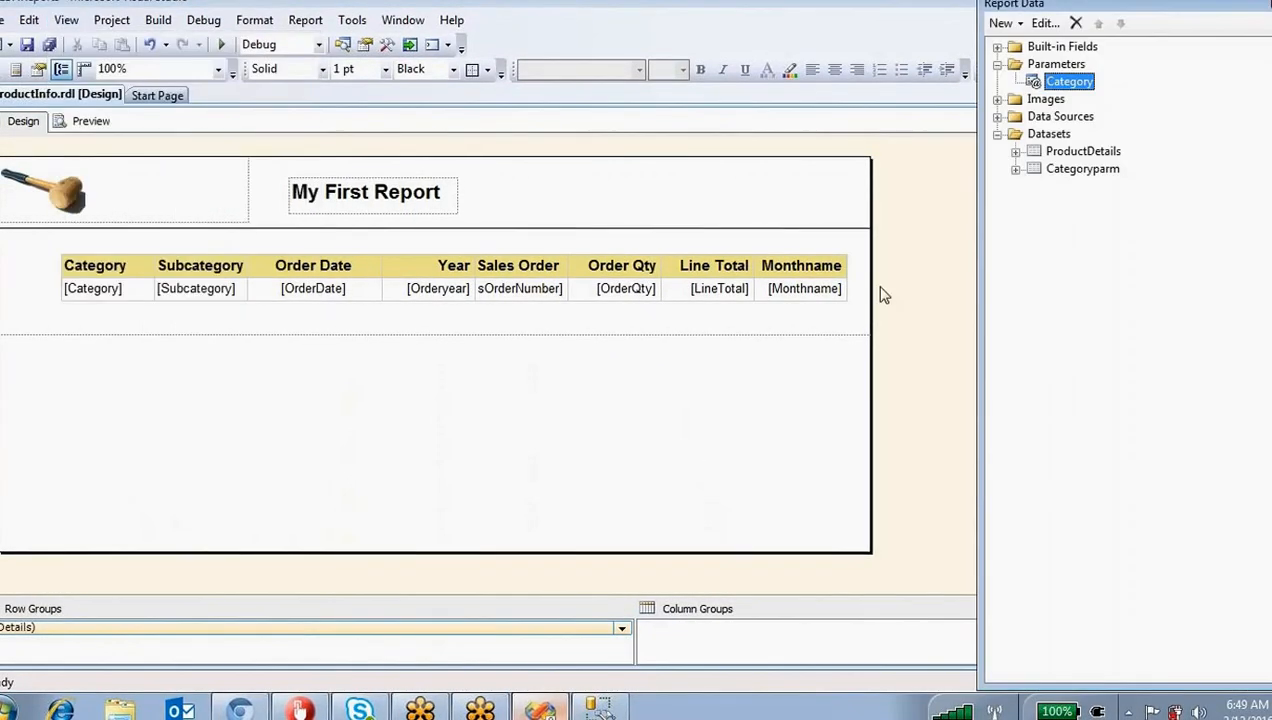
# Step: Open the Category parameter's properties and specify Bikes as its default value
pyautogui.doubleClick(1068, 82)
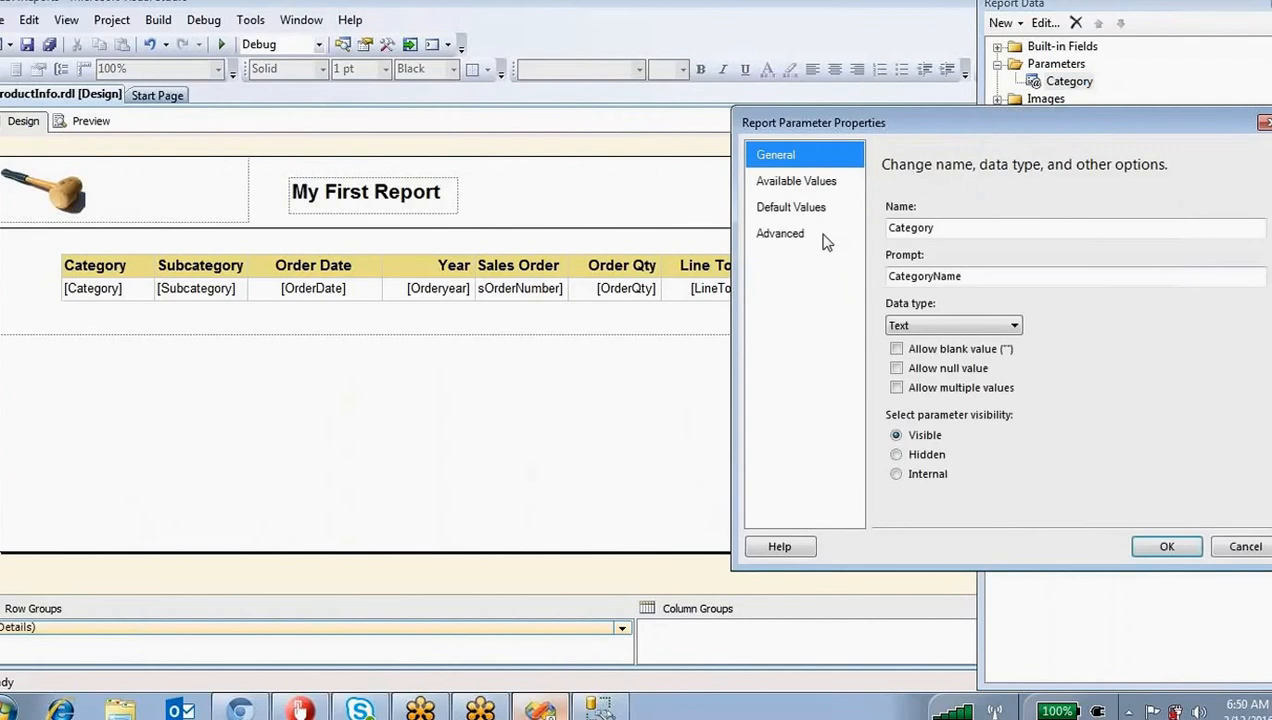
pyautogui.click(791, 207)
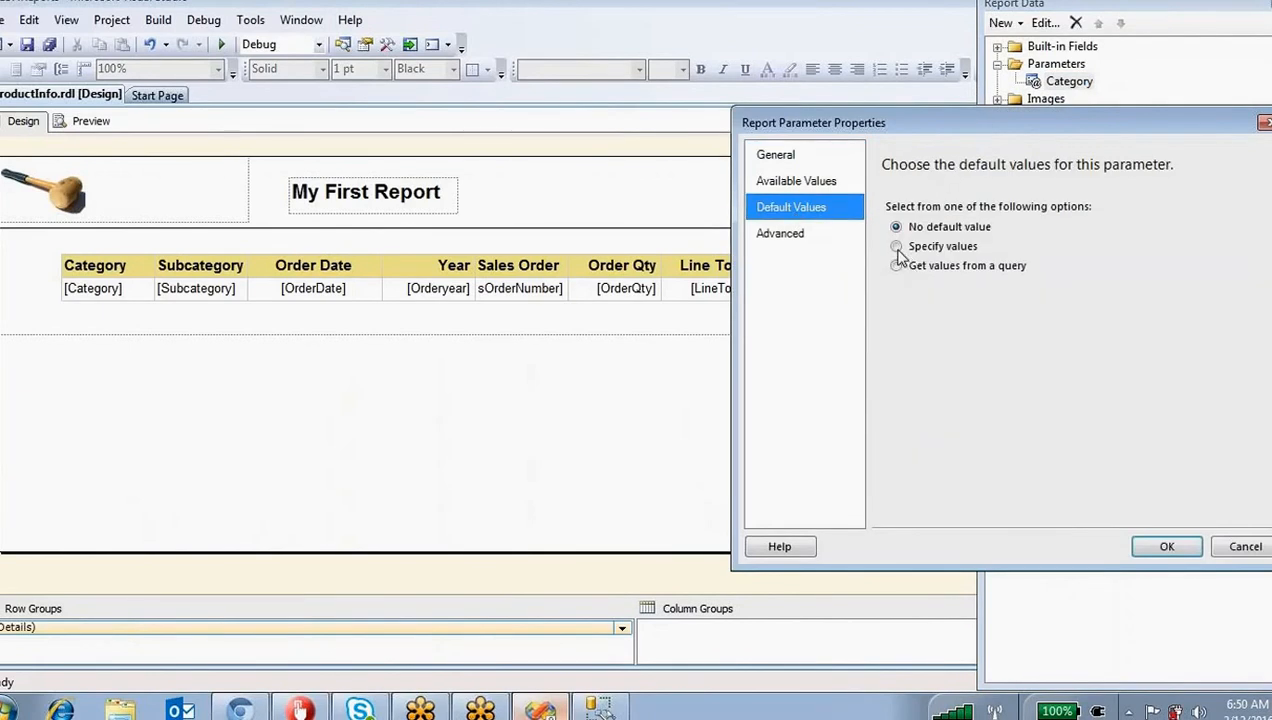
pyautogui.click(897, 247)
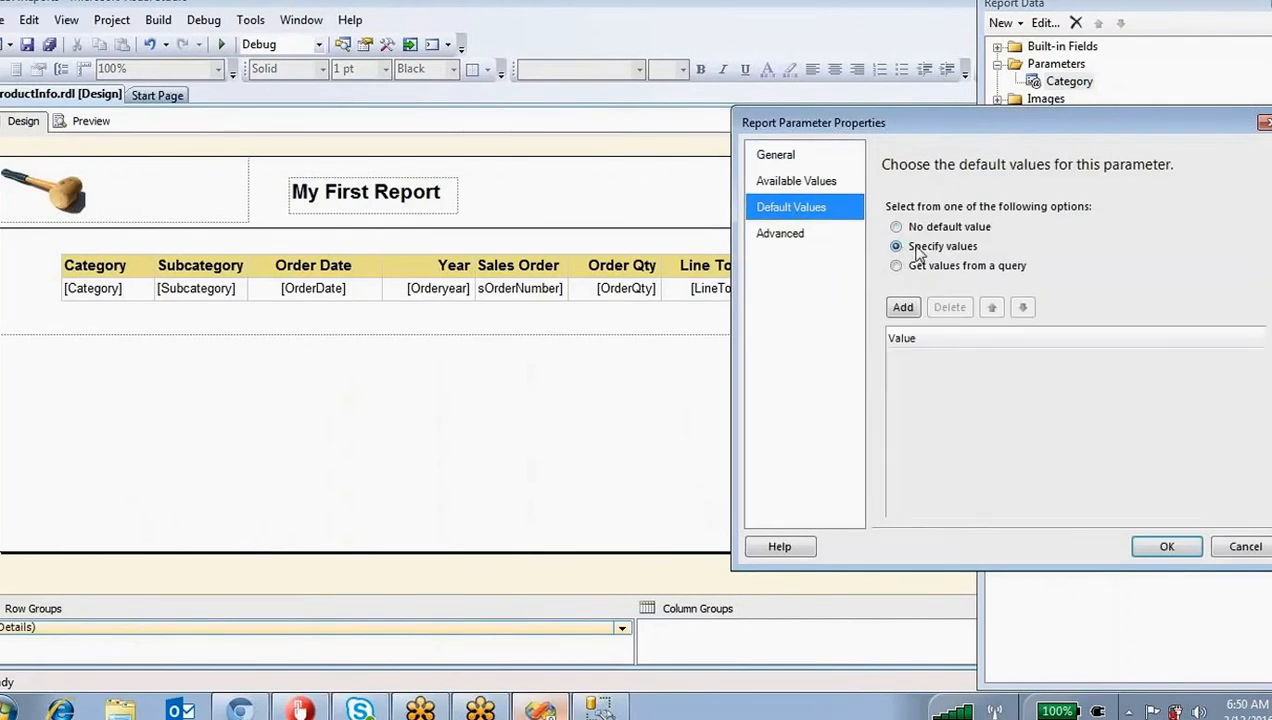
pyautogui.click(903, 307)
pyautogui.write('Bikes')
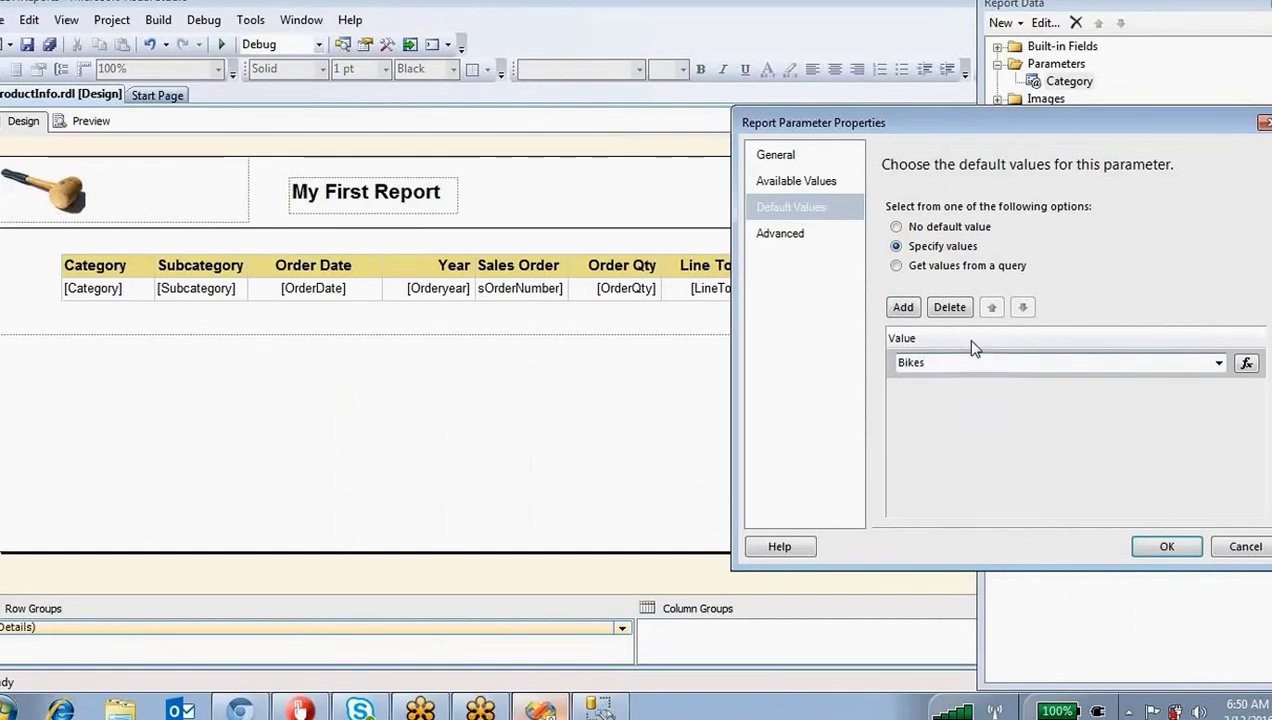
# Step: Try taking the default value from a query, using the Categoryparm dataset and its Name field
pyautogui.click(896, 266)
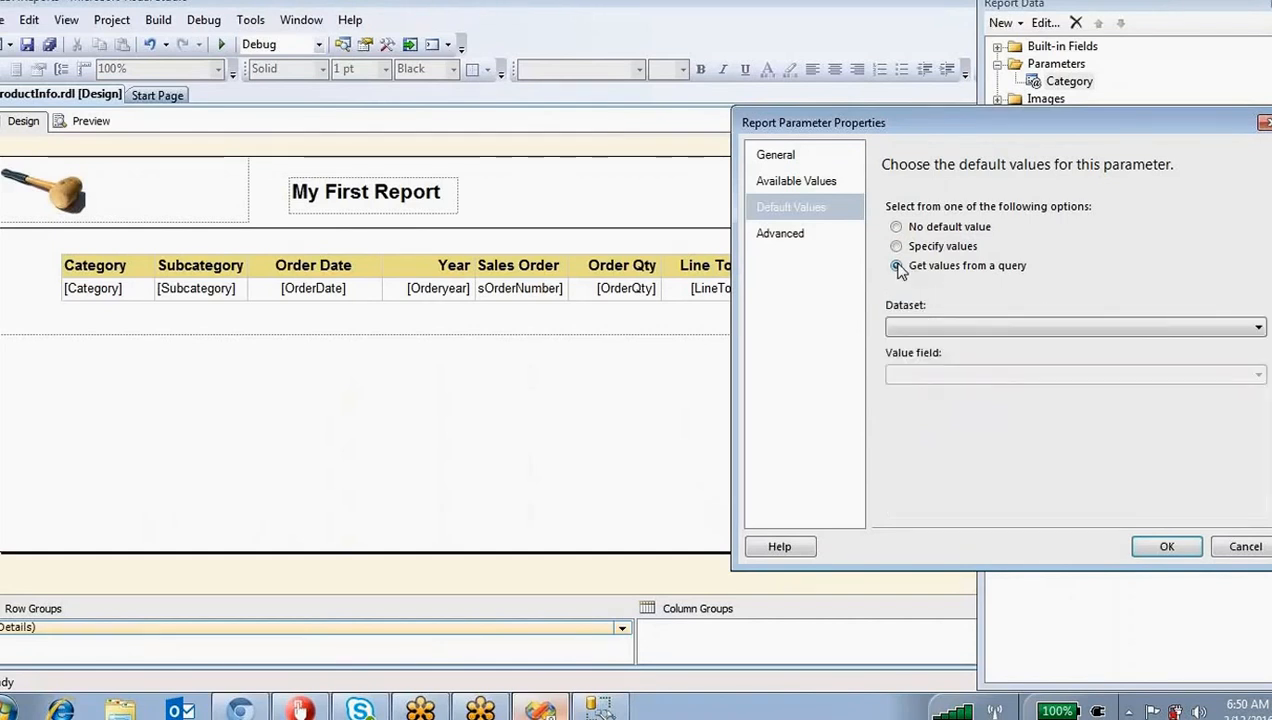
pyautogui.click(938, 343)
pyautogui.click(932, 357)
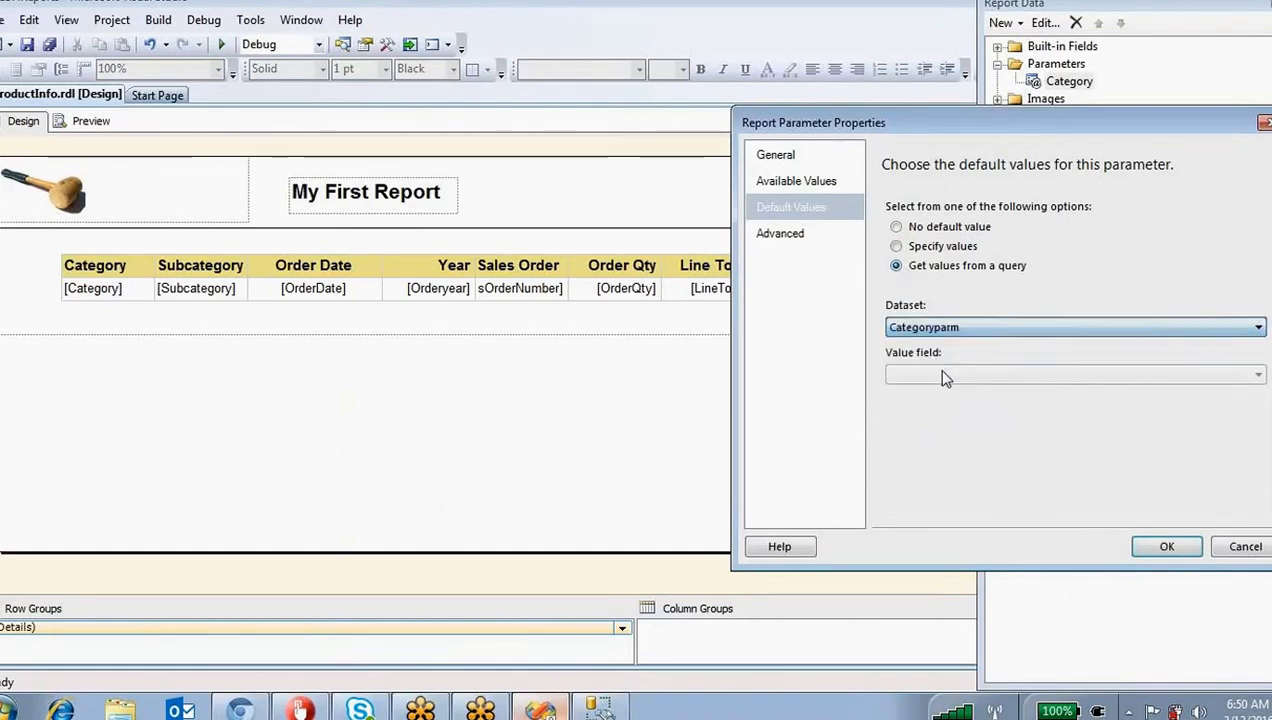
pyautogui.click(937, 373)
pyautogui.click(918, 394)
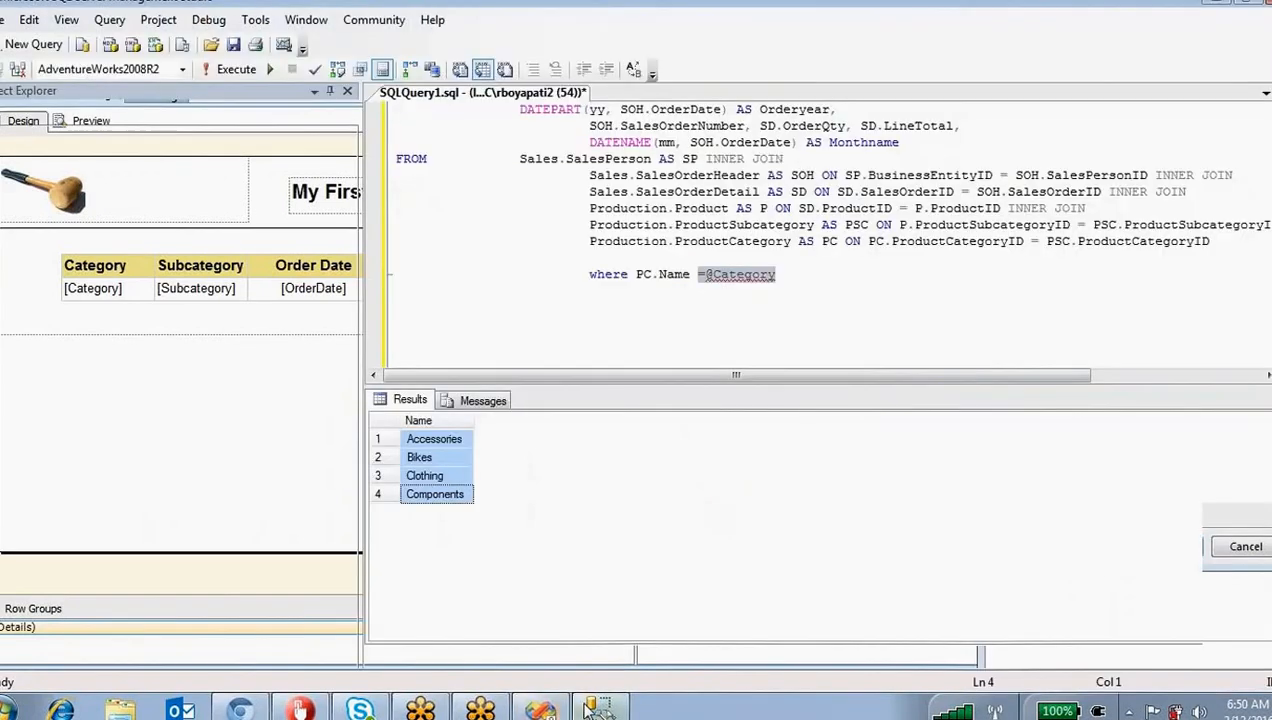
# Step: Check the first category name in the SQL Server Management Studio results and return to Visual Studio
pyautogui.click(455, 464)
pyautogui.click(443, 440)
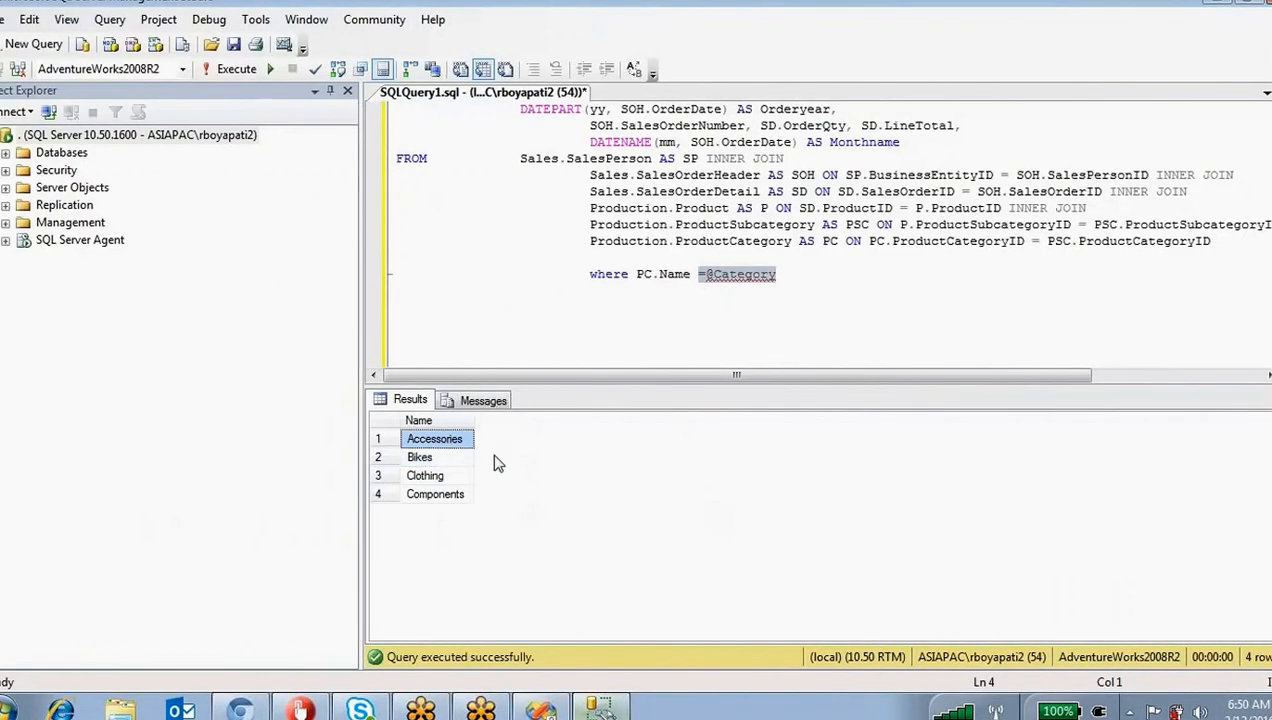
pyautogui.click(598, 708)
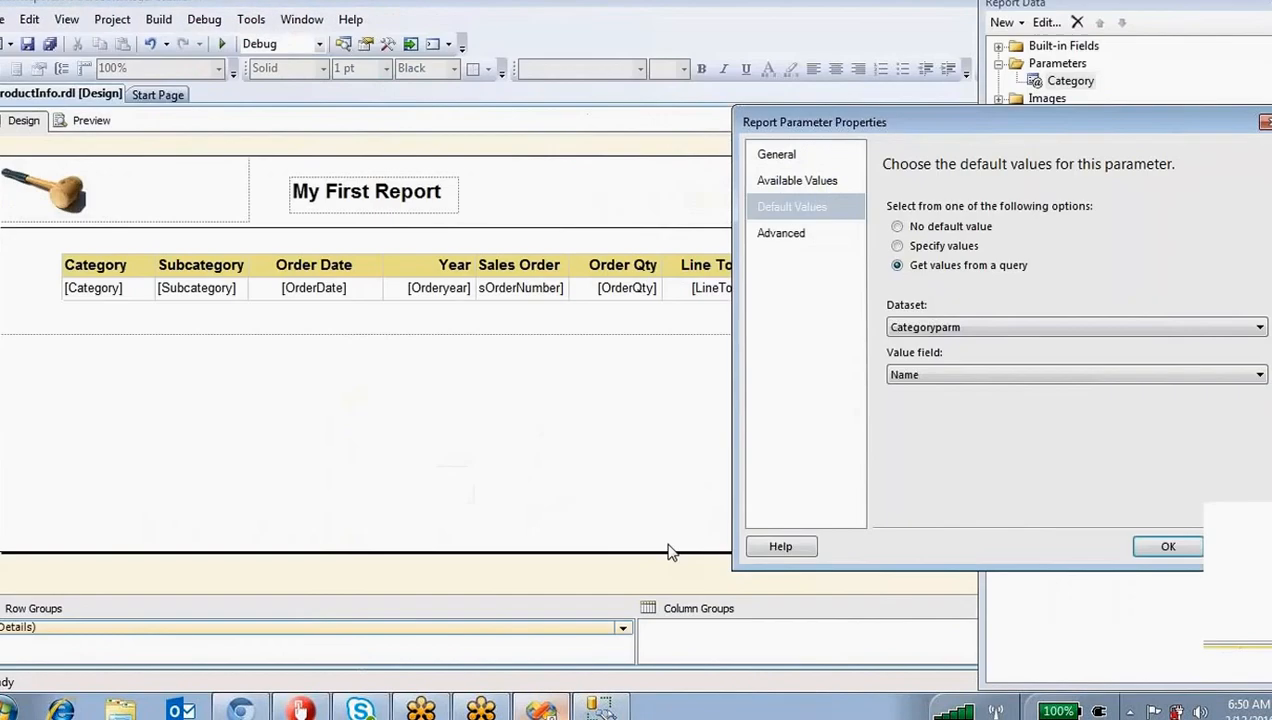
# Step: Switch the Category parameter's default back to the specified value Bikes and confirm the properties
pyautogui.click(900, 245)
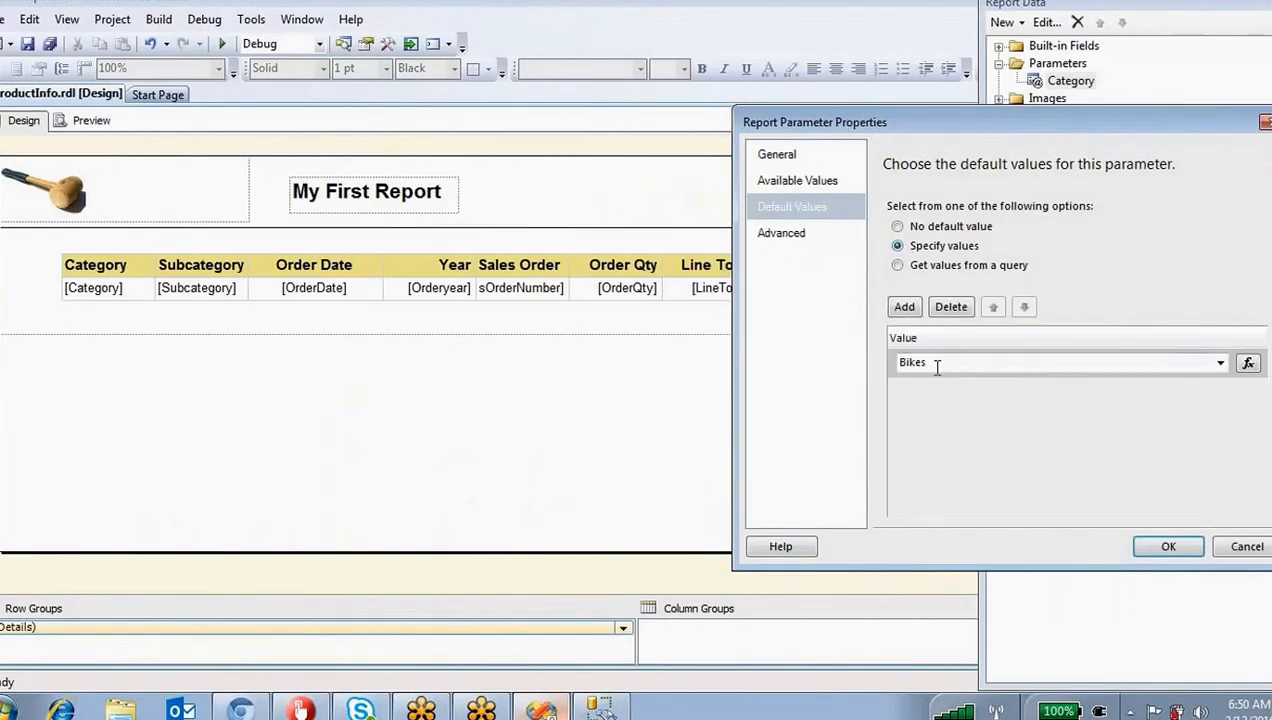
pyautogui.click(945, 362)
pyautogui.click(1162, 545)
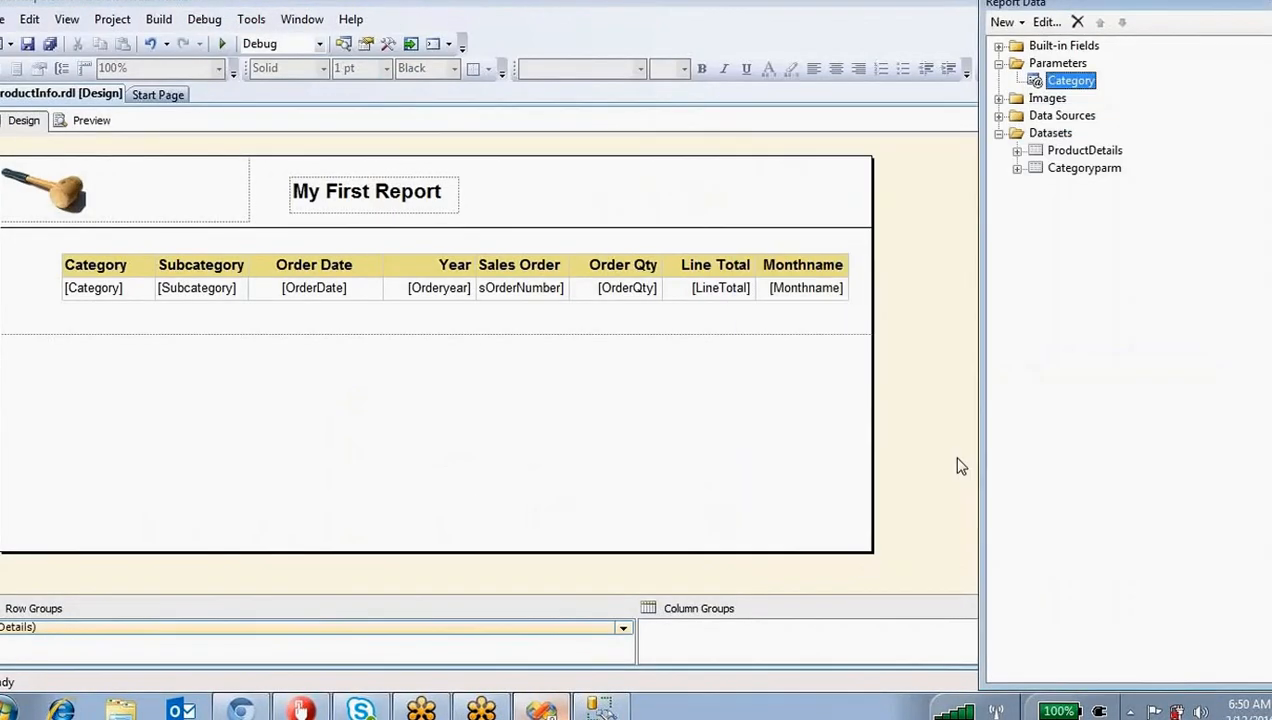
# Step: Preview the report with the default category, dismiss the error list and review the rows through to the end
pyautogui.click(90, 120)
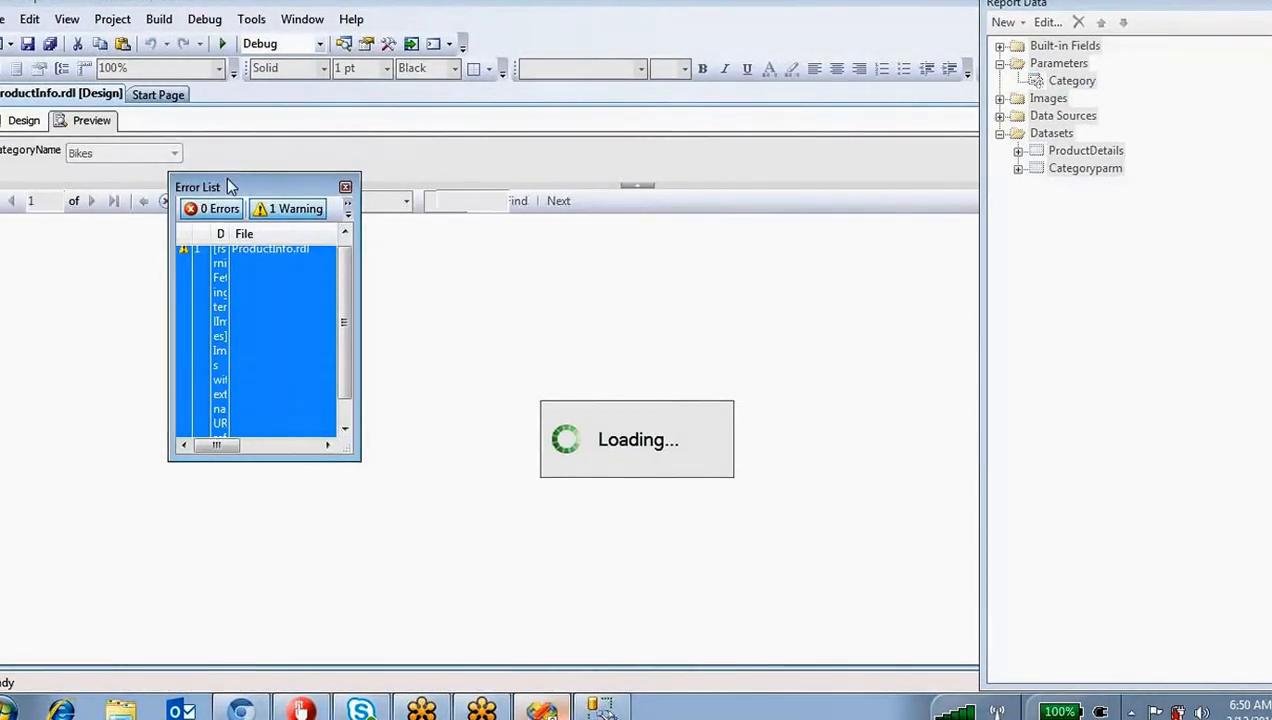
pyautogui.click(345, 187)
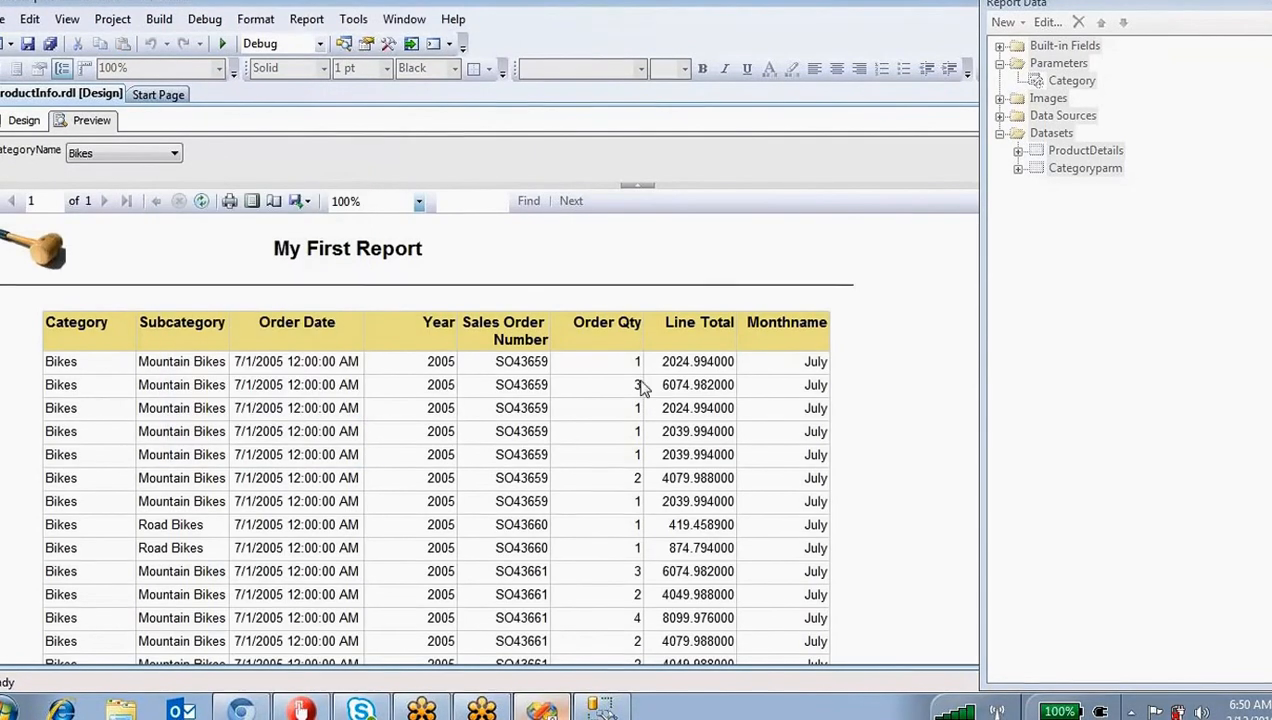
pyautogui.scroll(-5, 660, 480)
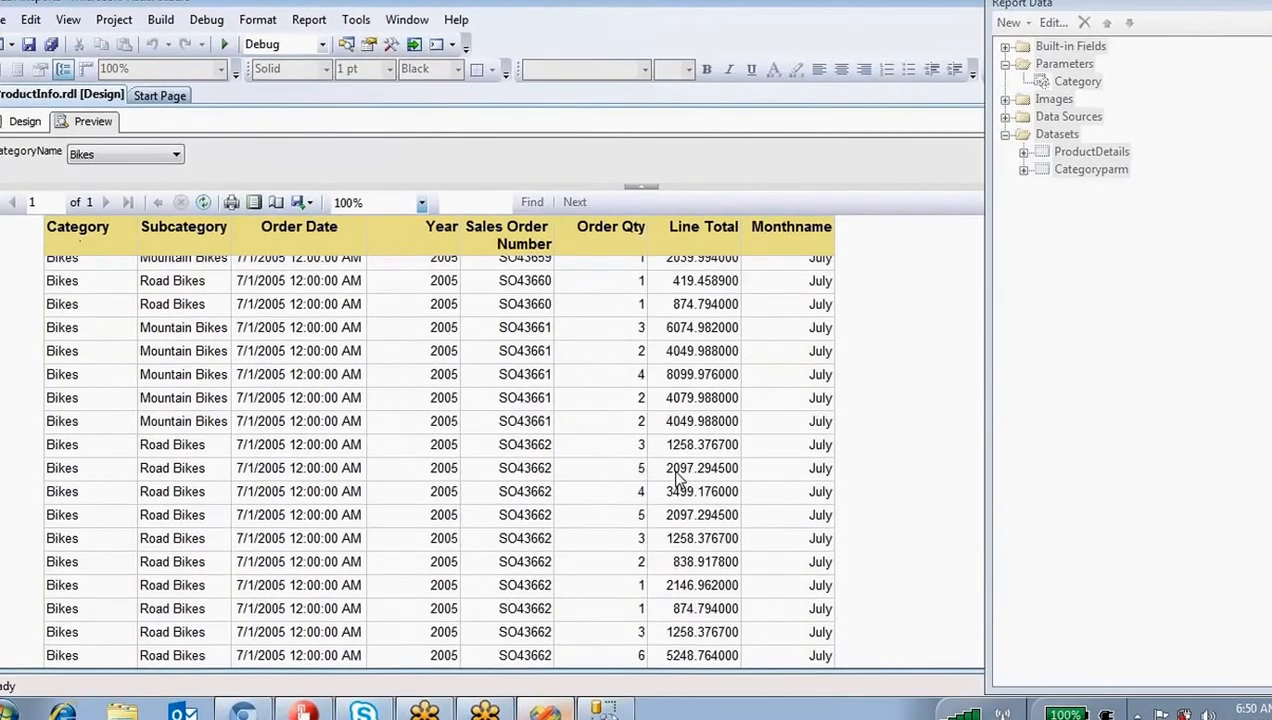
pyautogui.scroll(-12, 675, 480)
pyautogui.scroll(5, 685, 480)
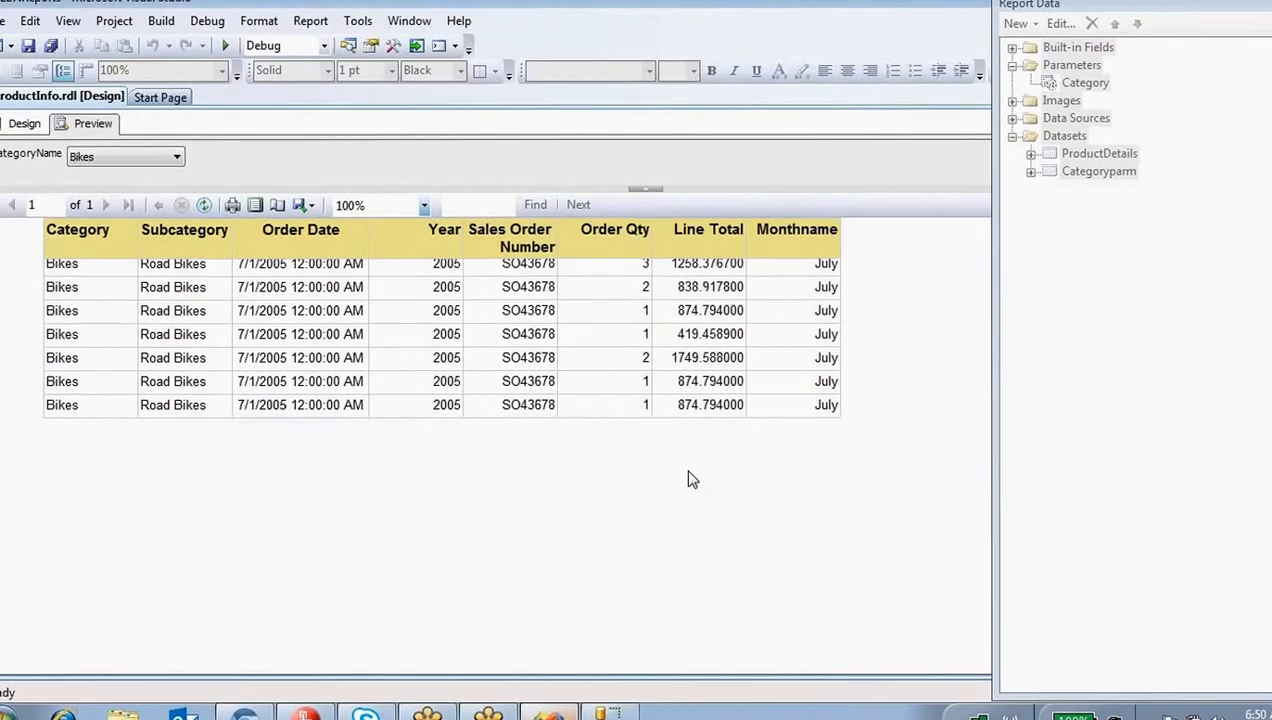
pyautogui.scroll(8, 690, 473)
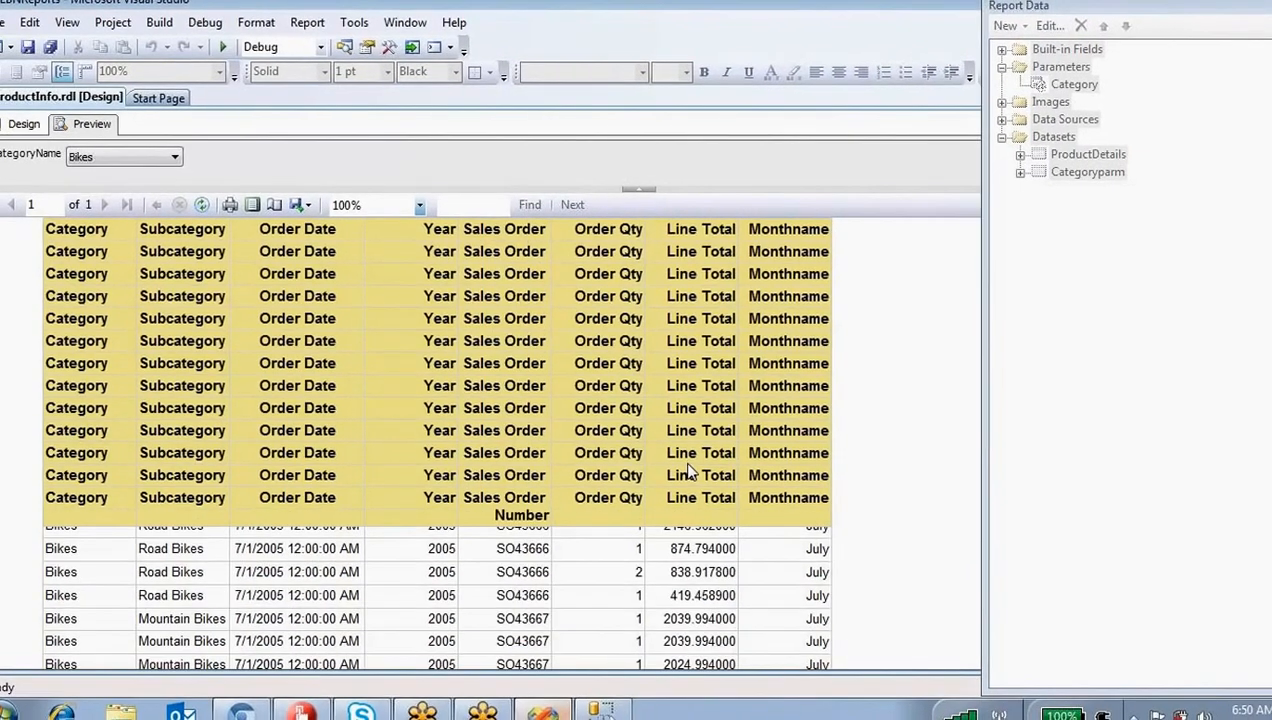
pyautogui.scroll(-3, 700, 467)
pyautogui.scroll(-6, 700, 467)
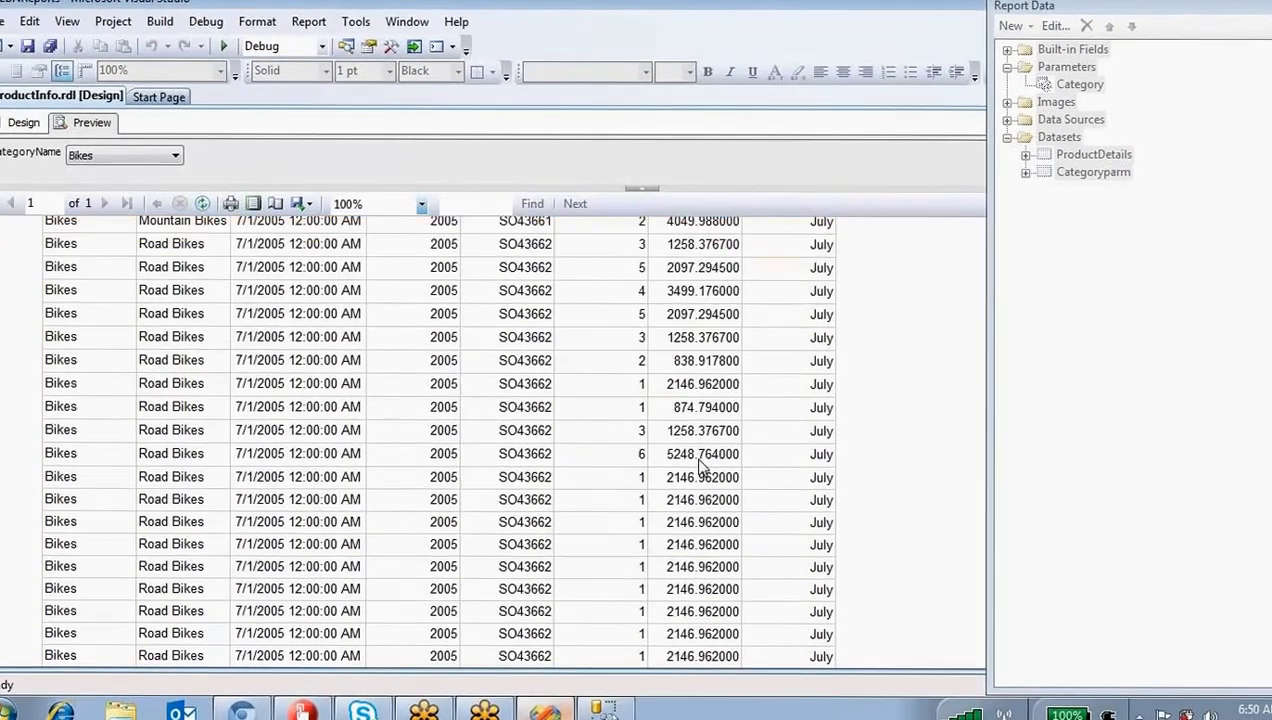
pyautogui.scroll(-12, 707, 468)
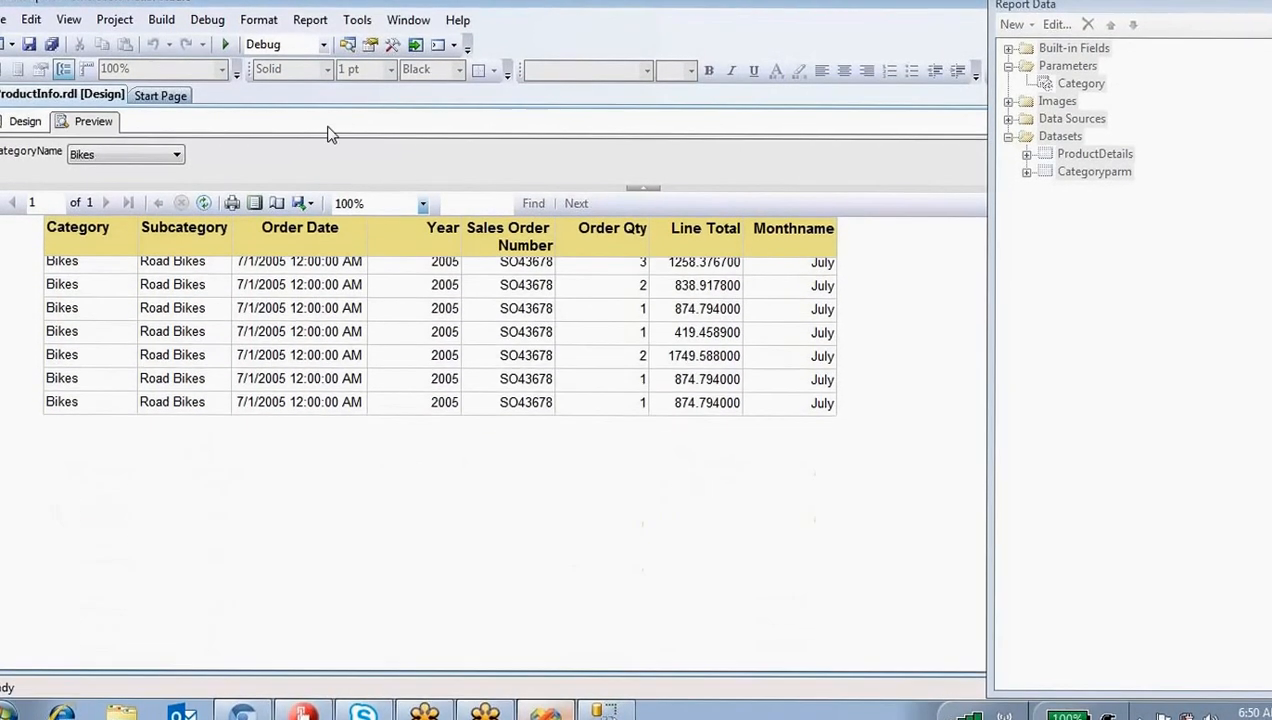
# Step: Return to the report design, look at the Category parameter's general properties and close them without changes
pyautogui.click(25, 122)
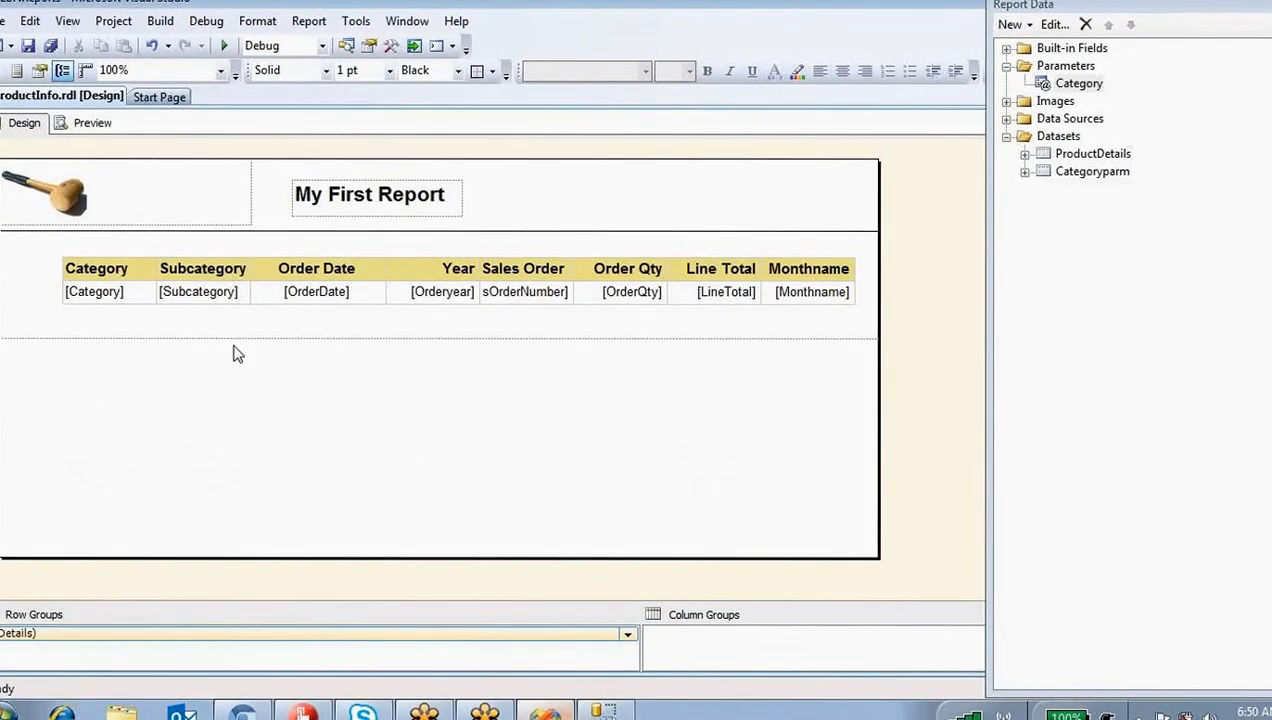
pyautogui.click(343, 212)
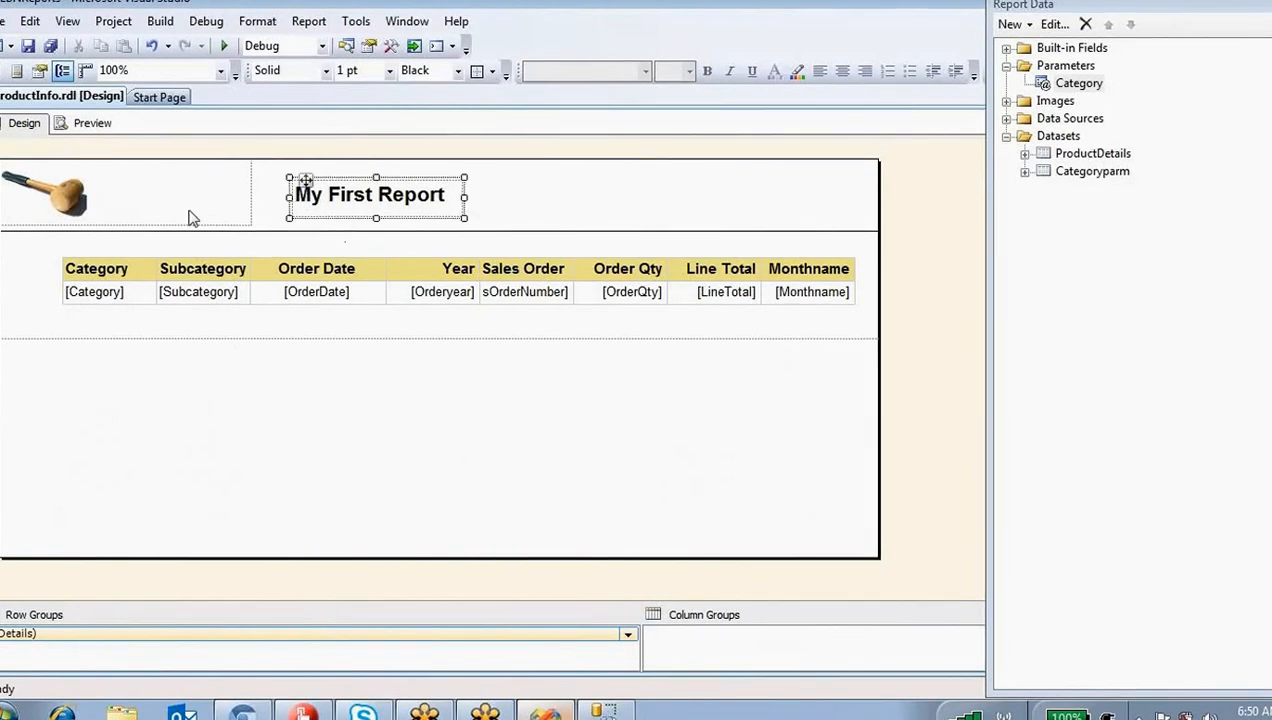
pyautogui.click(170, 203)
pyautogui.click(400, 292)
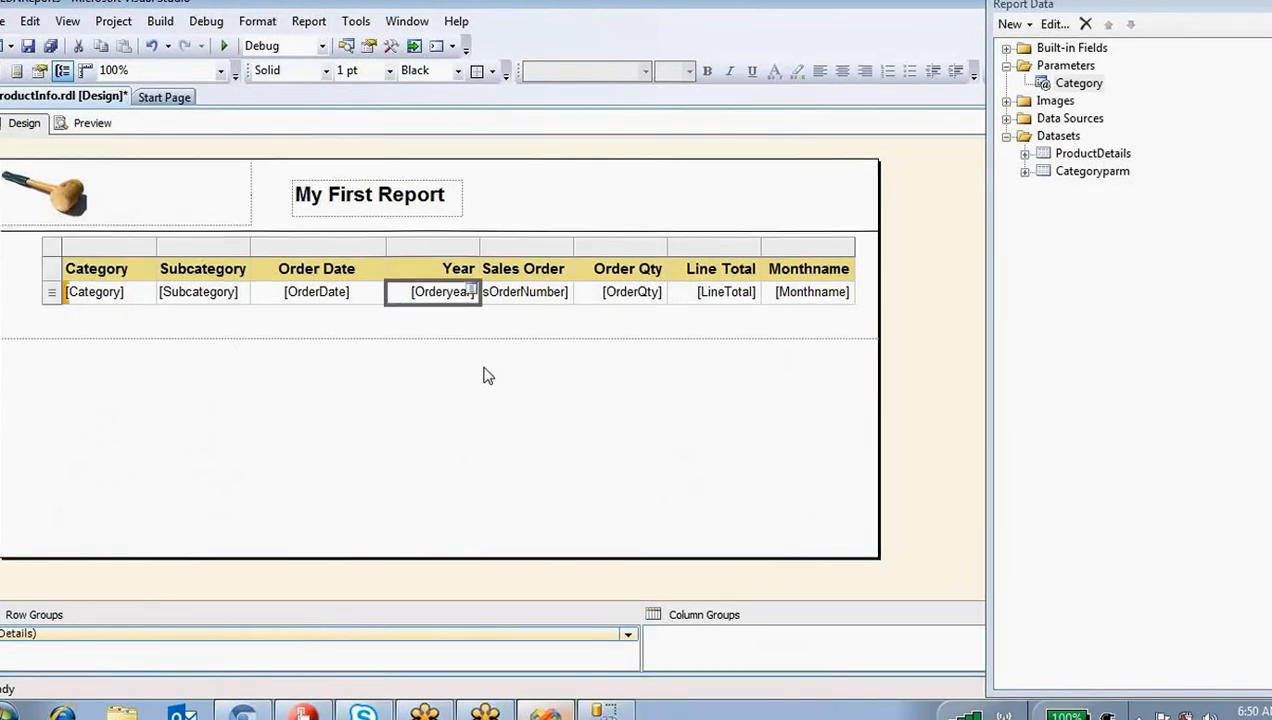
pyautogui.click(425, 225)
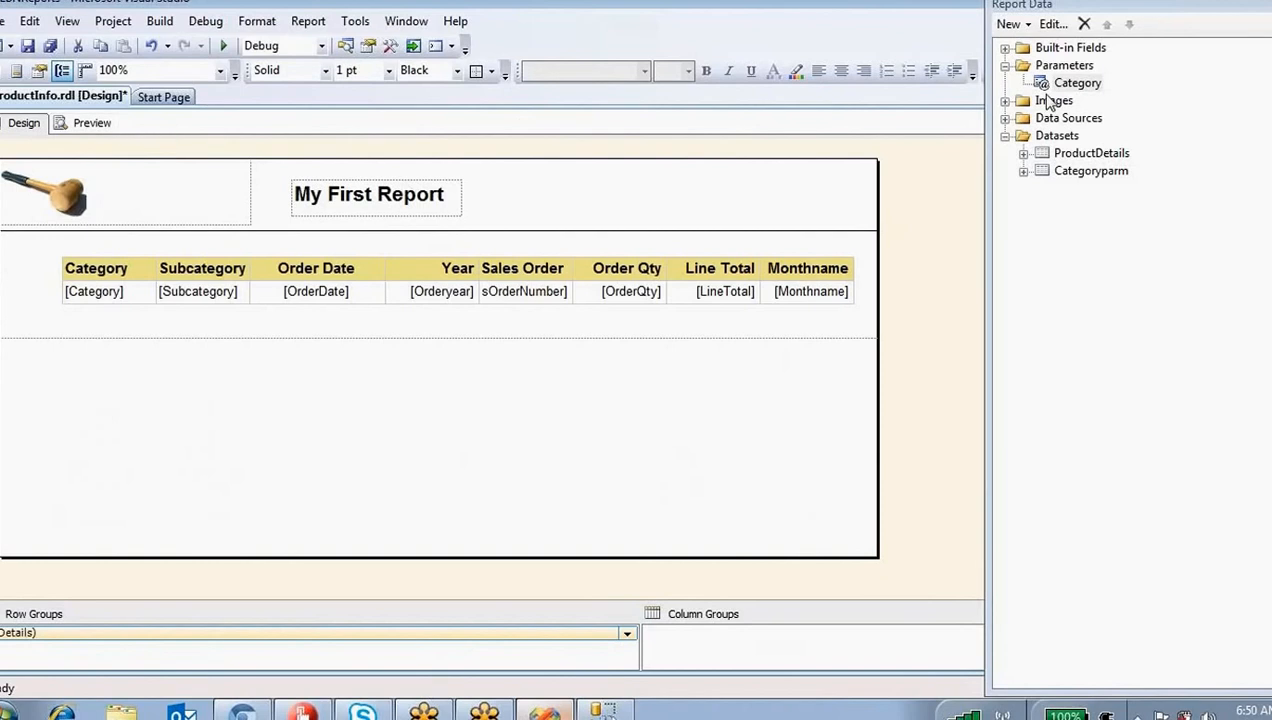
pyautogui.click(1073, 86)
pyautogui.doubleClick(1077, 86)
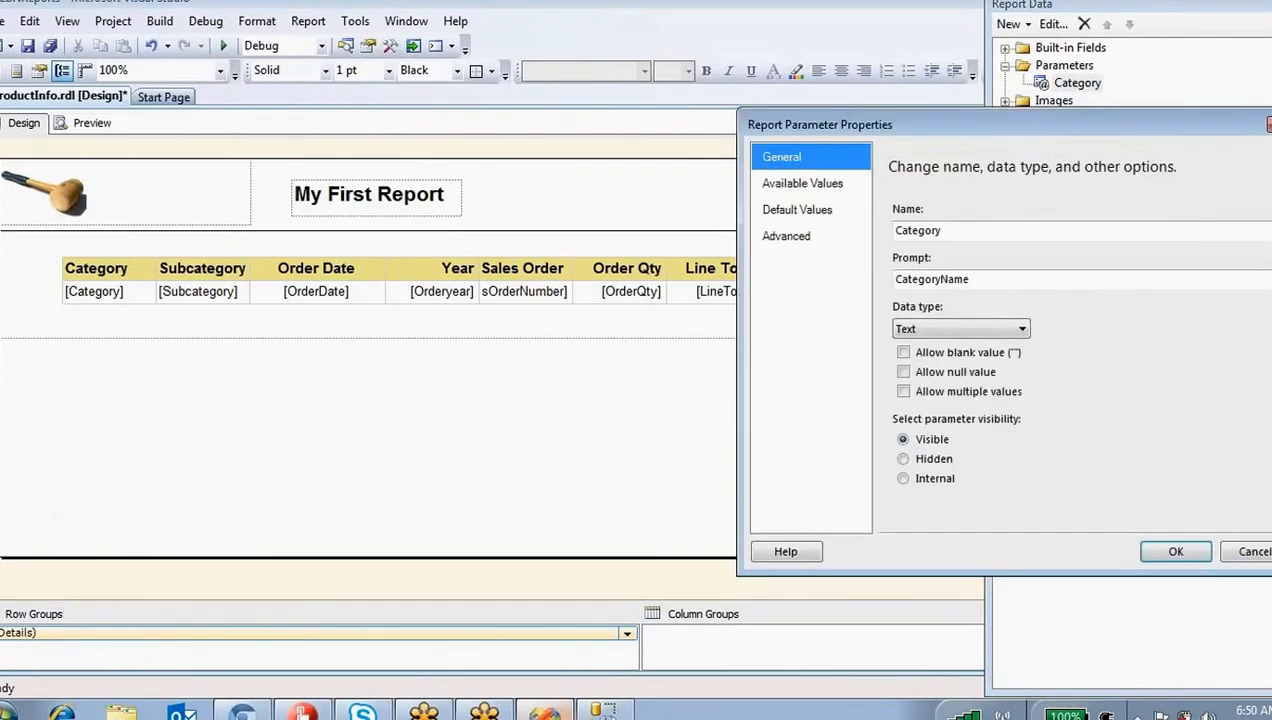
pyautogui.click(1240, 552)
# Step: Preview the report again and try Accessories, Bikes and Clothing in the CategoryName prompt, reopening its list of choices
pyautogui.click(85, 125)
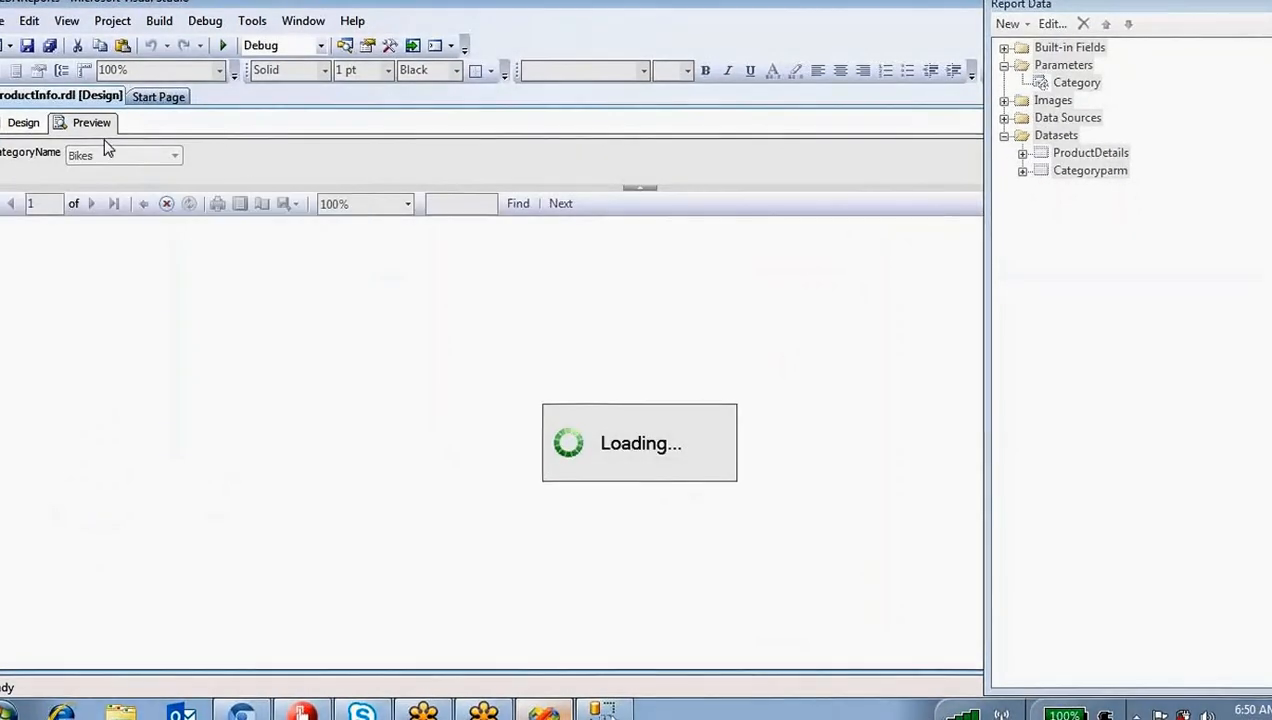
pyautogui.click(124, 158)
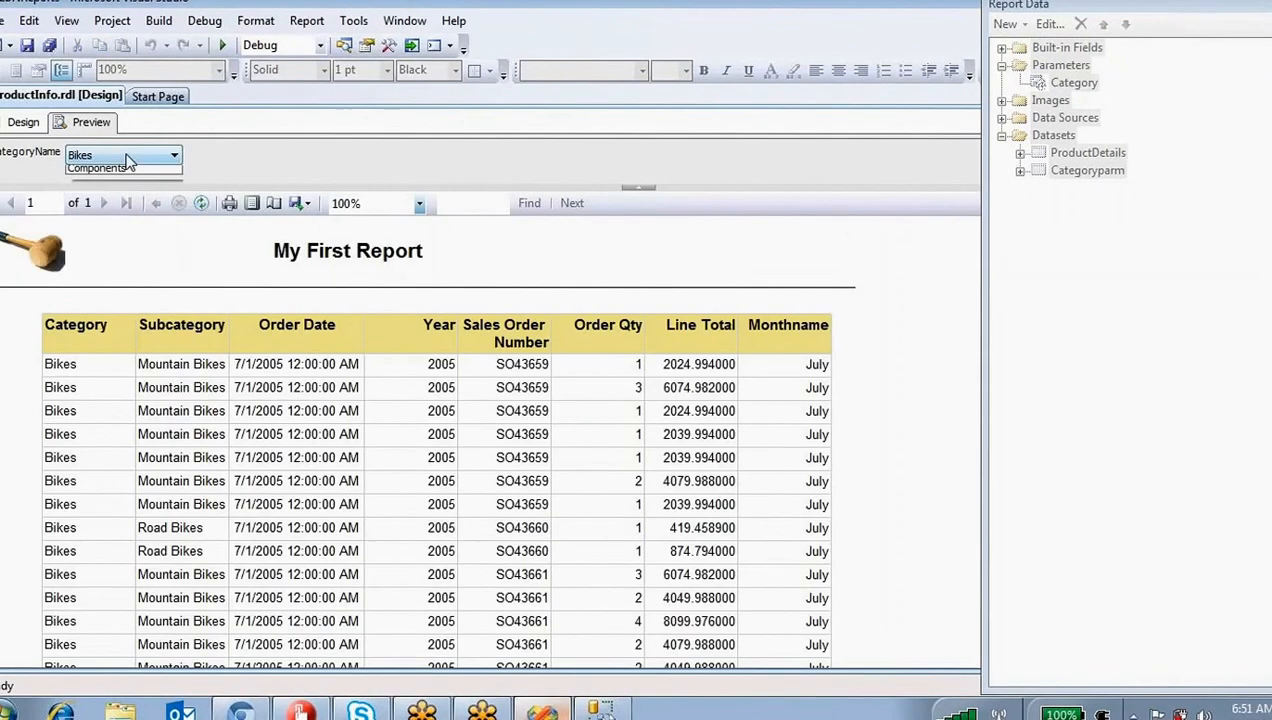
pyautogui.click(109, 173)
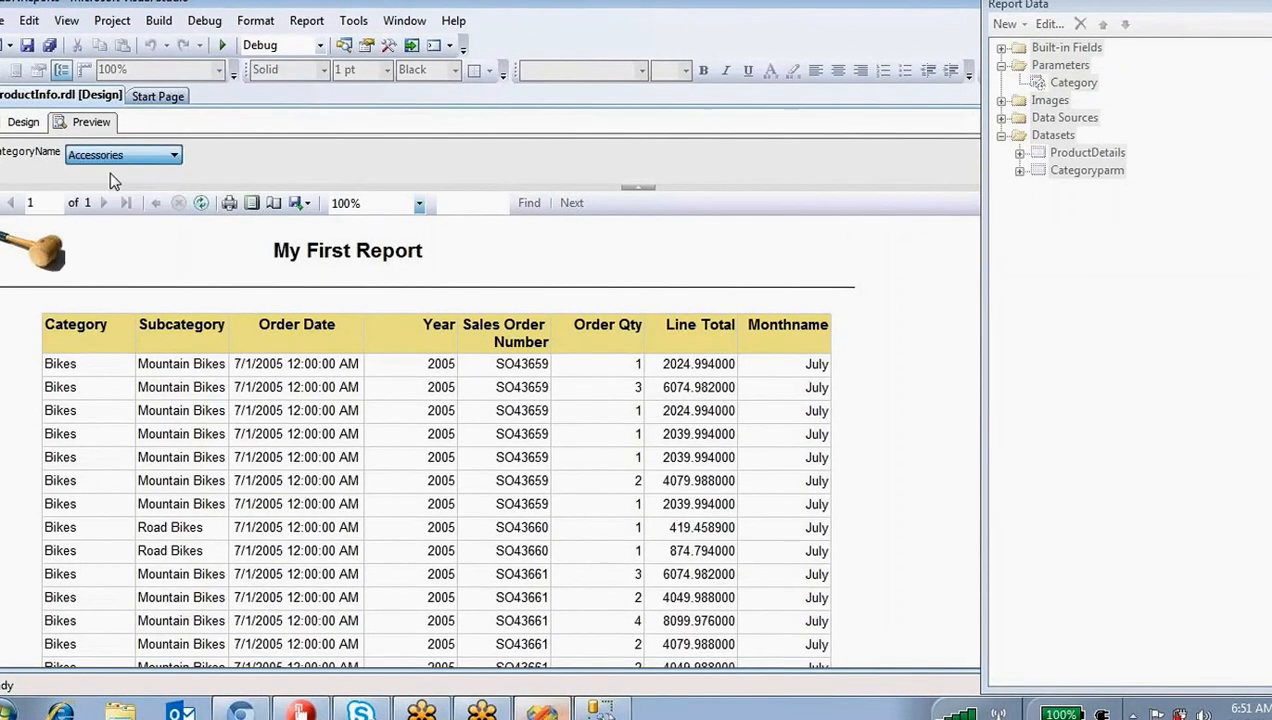
pyautogui.click(120, 156)
pyautogui.click(90, 185)
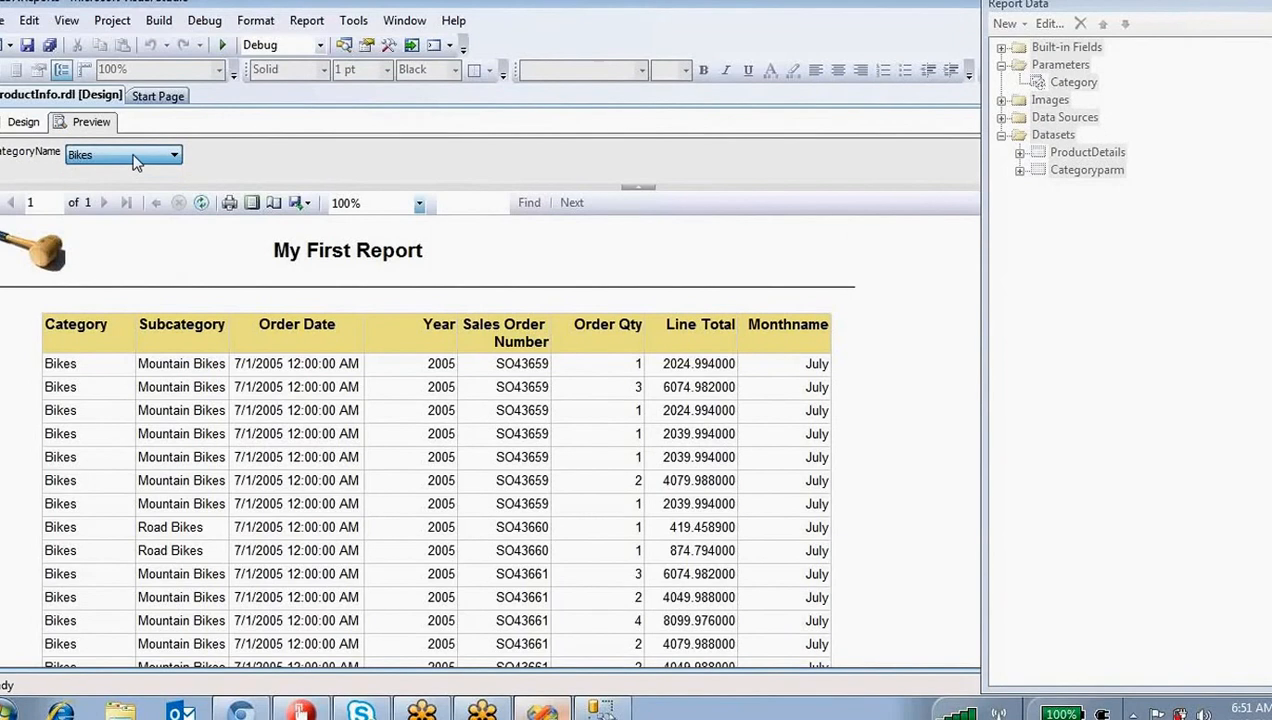
pyautogui.click(137, 157)
pyautogui.click(92, 197)
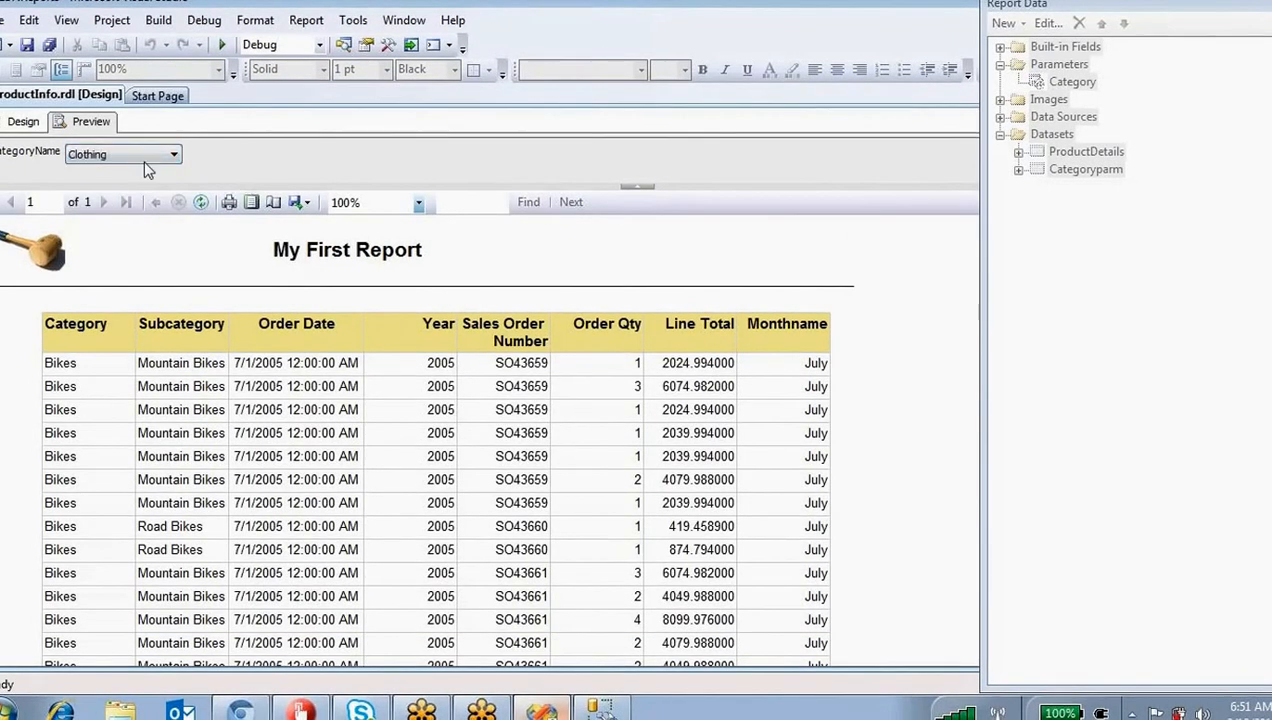
pyautogui.click(104, 154)
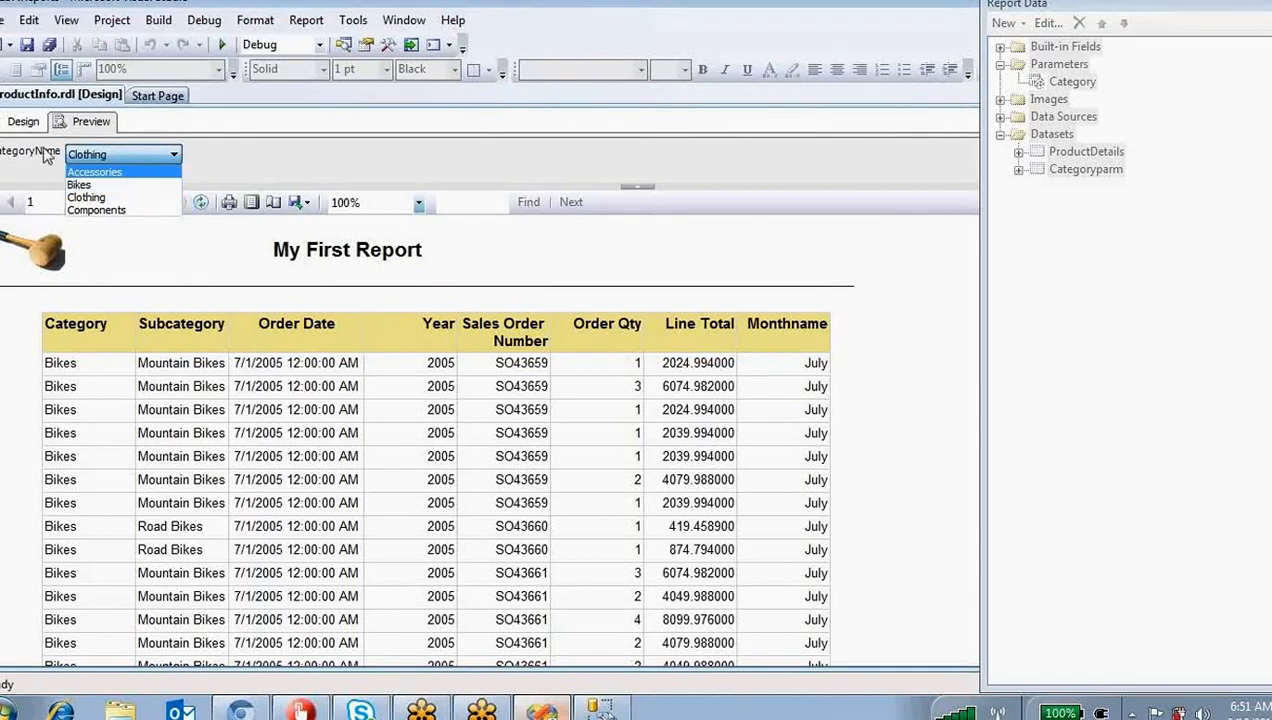
# Step: Return to the report design, allow multiple values for the Category parameter and confirm its properties
pyautogui.click(22, 123)
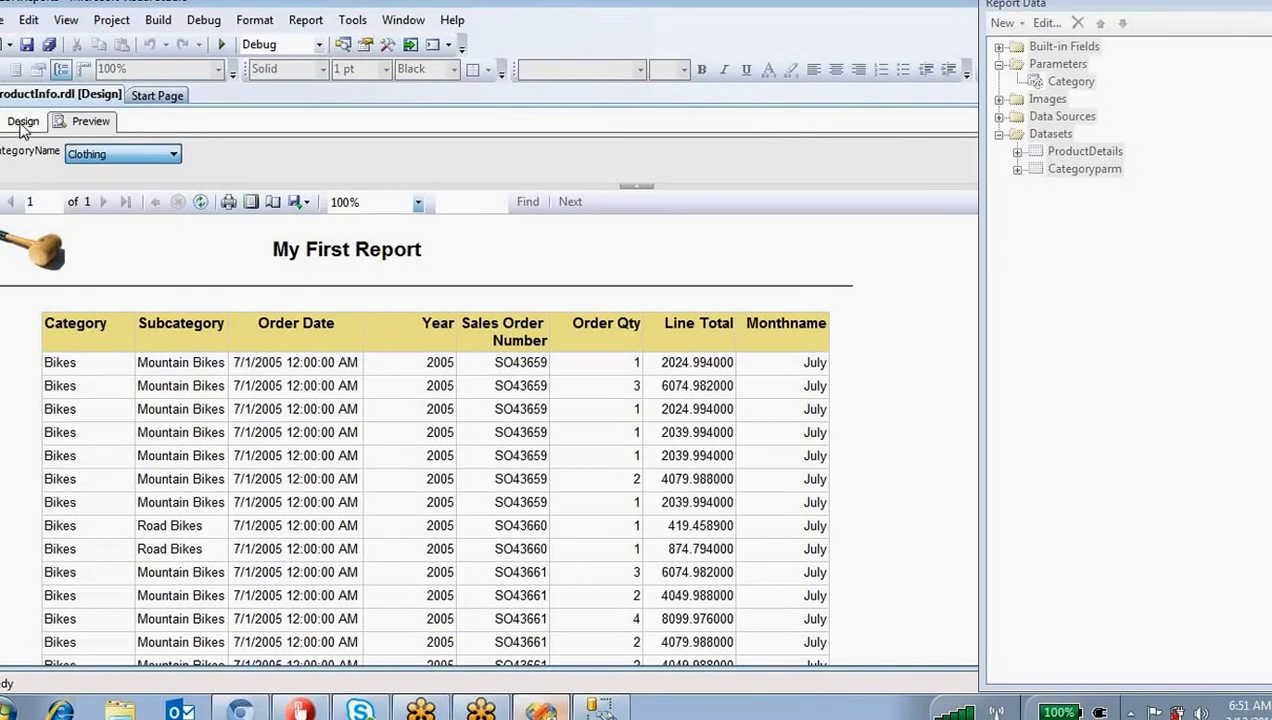
pyautogui.click(33, 123)
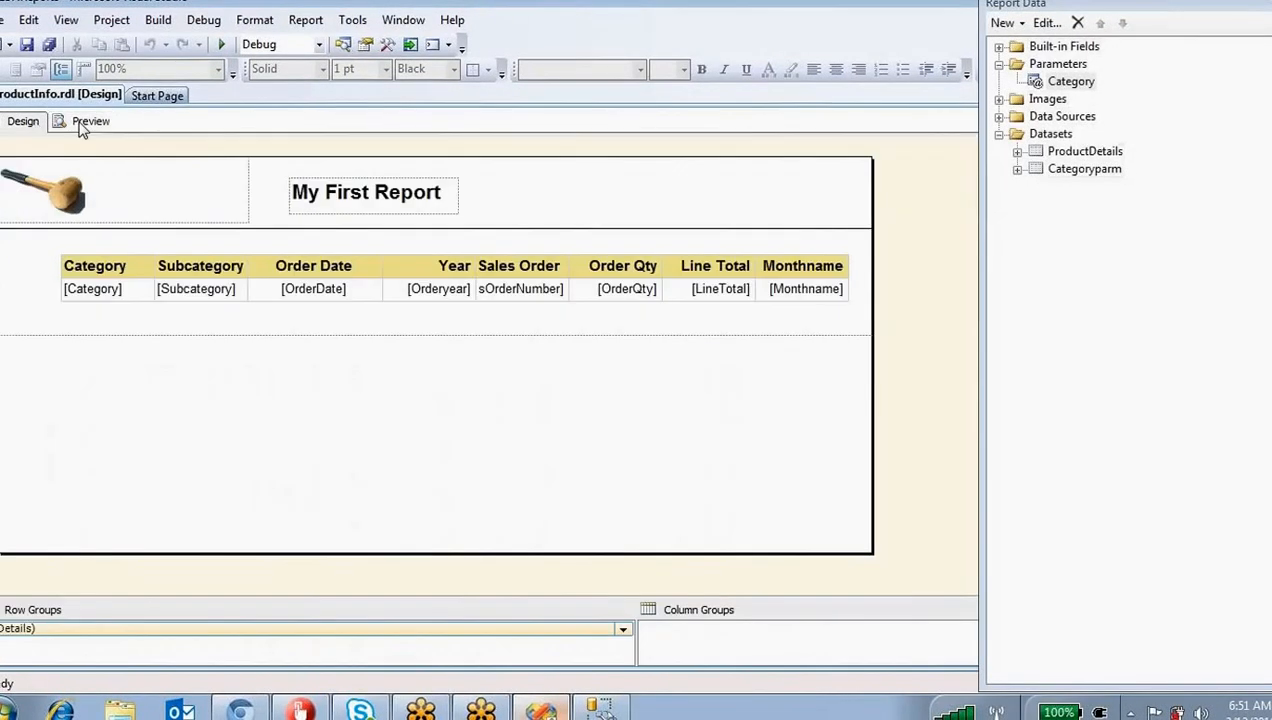
pyautogui.doubleClick(1065, 84)
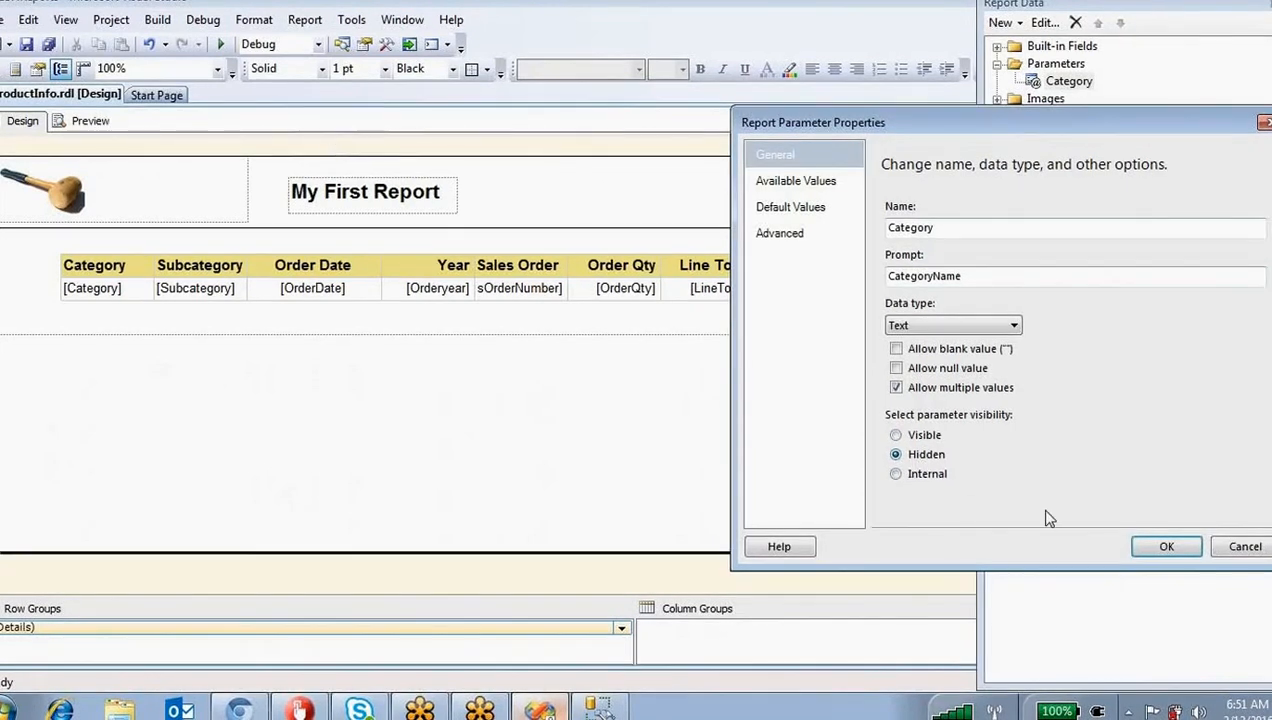
pyautogui.click(1166, 547)
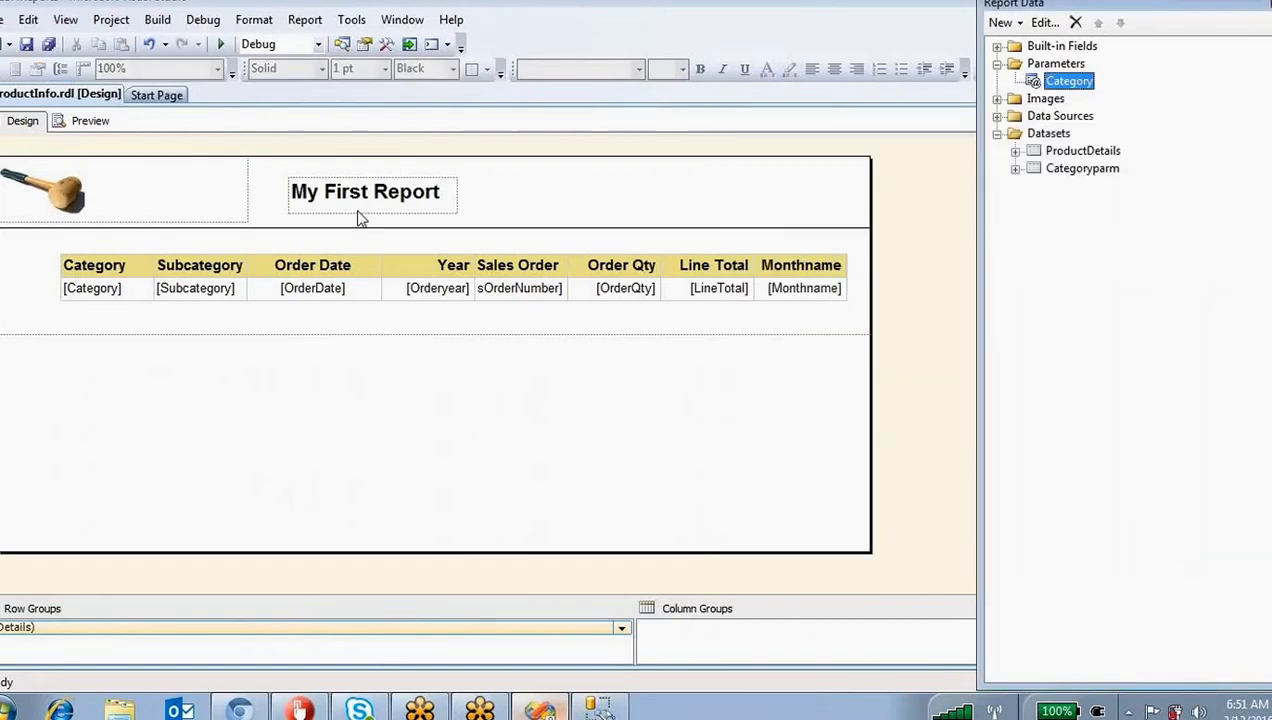
# Step: Preview the report, dismiss the error list, select all categories in the CategoryName prompt and run it, moving the Report Data window out of the way
pyautogui.click(99, 130)
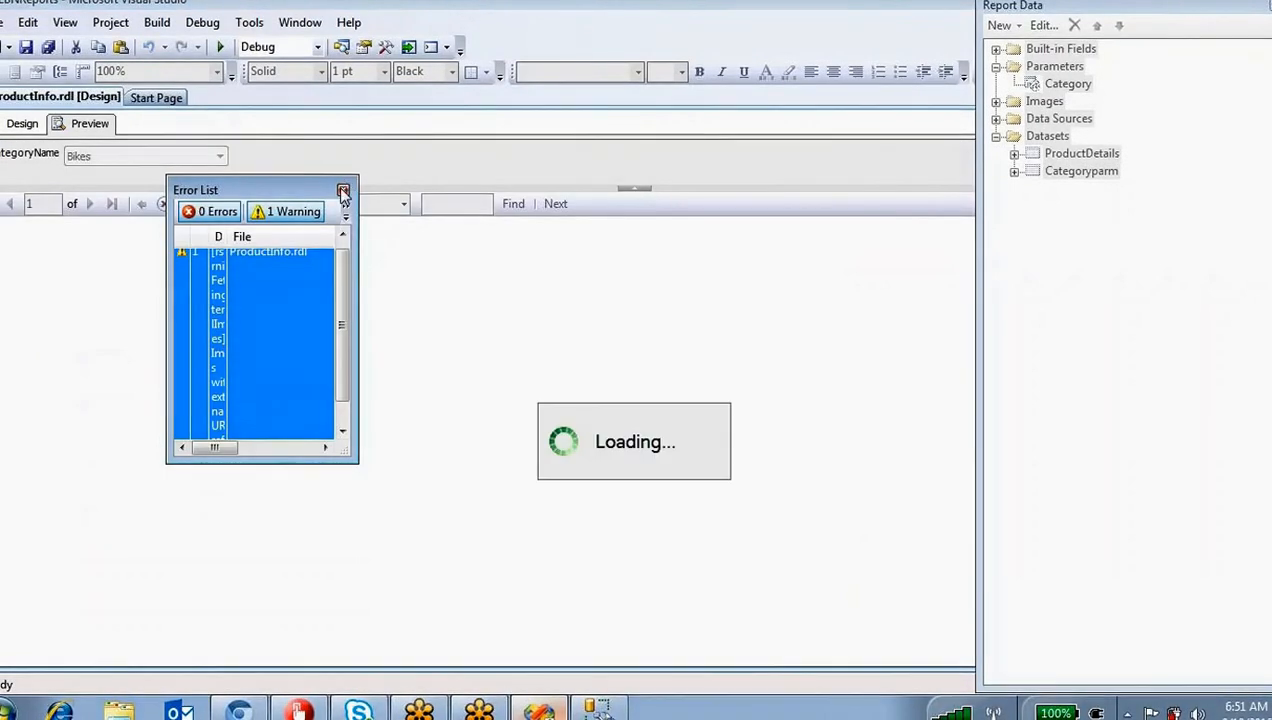
pyautogui.click(343, 191)
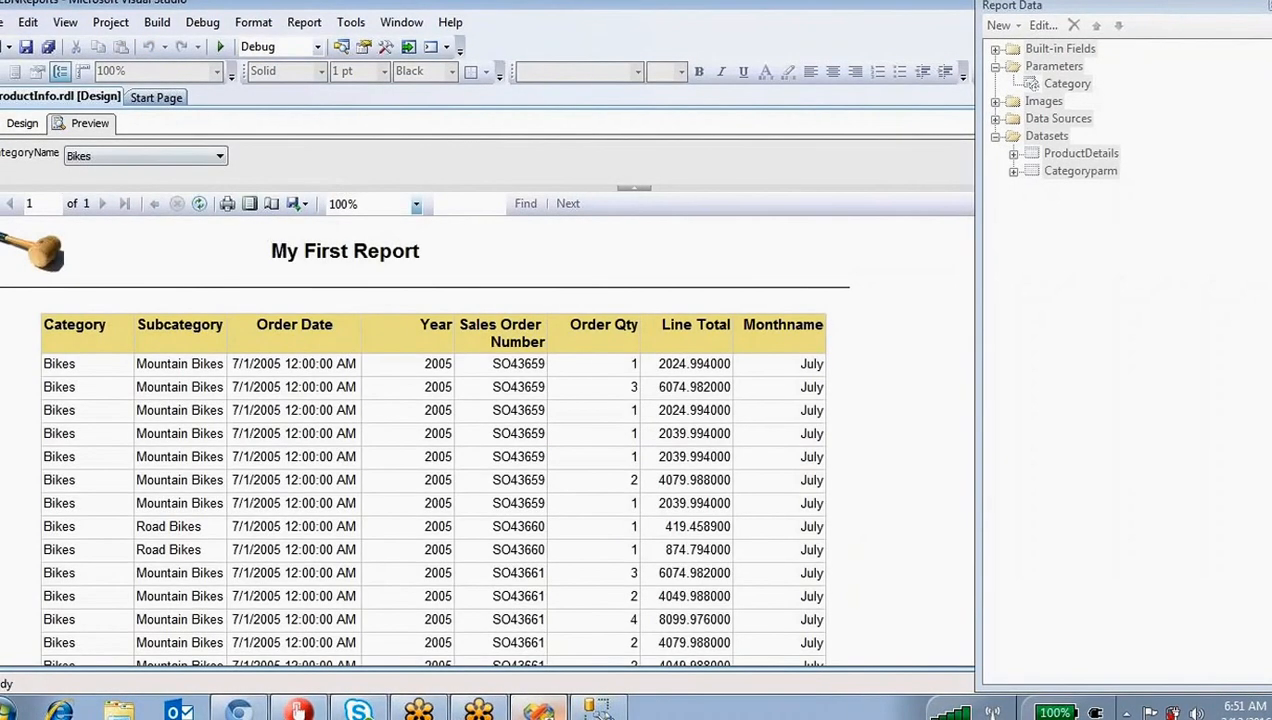
pyautogui.click(113, 160)
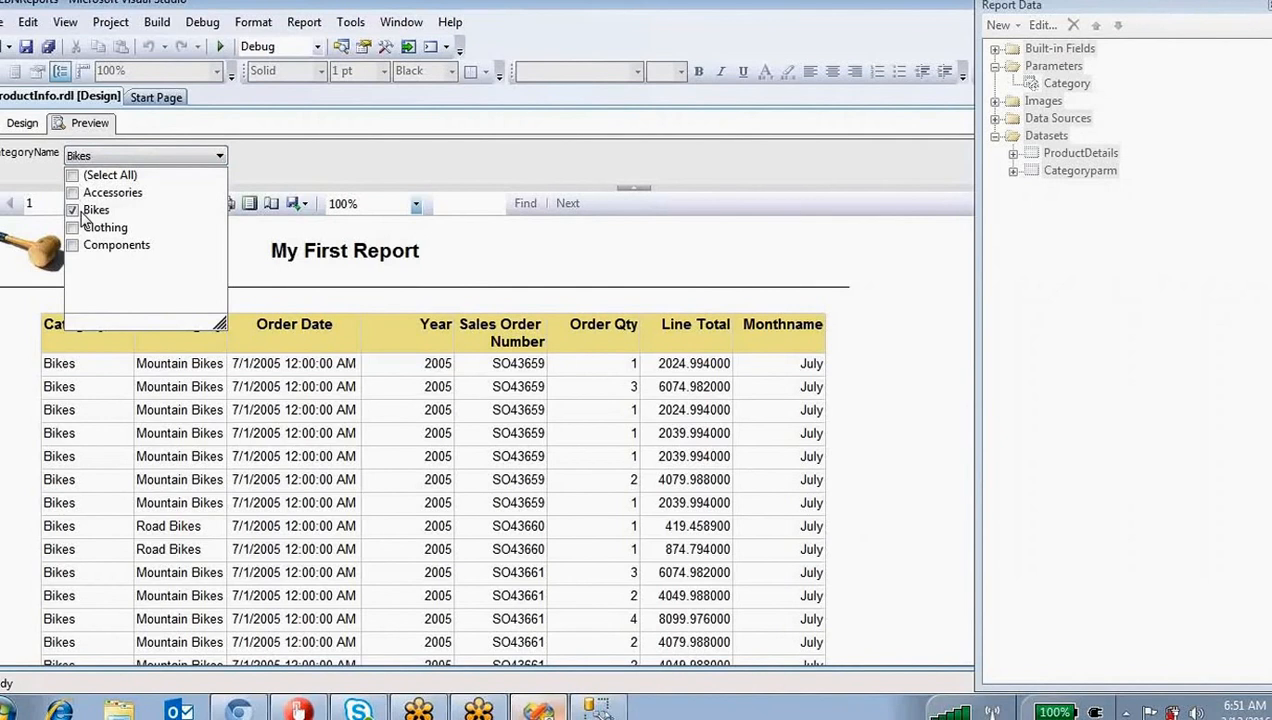
pyautogui.click(73, 177)
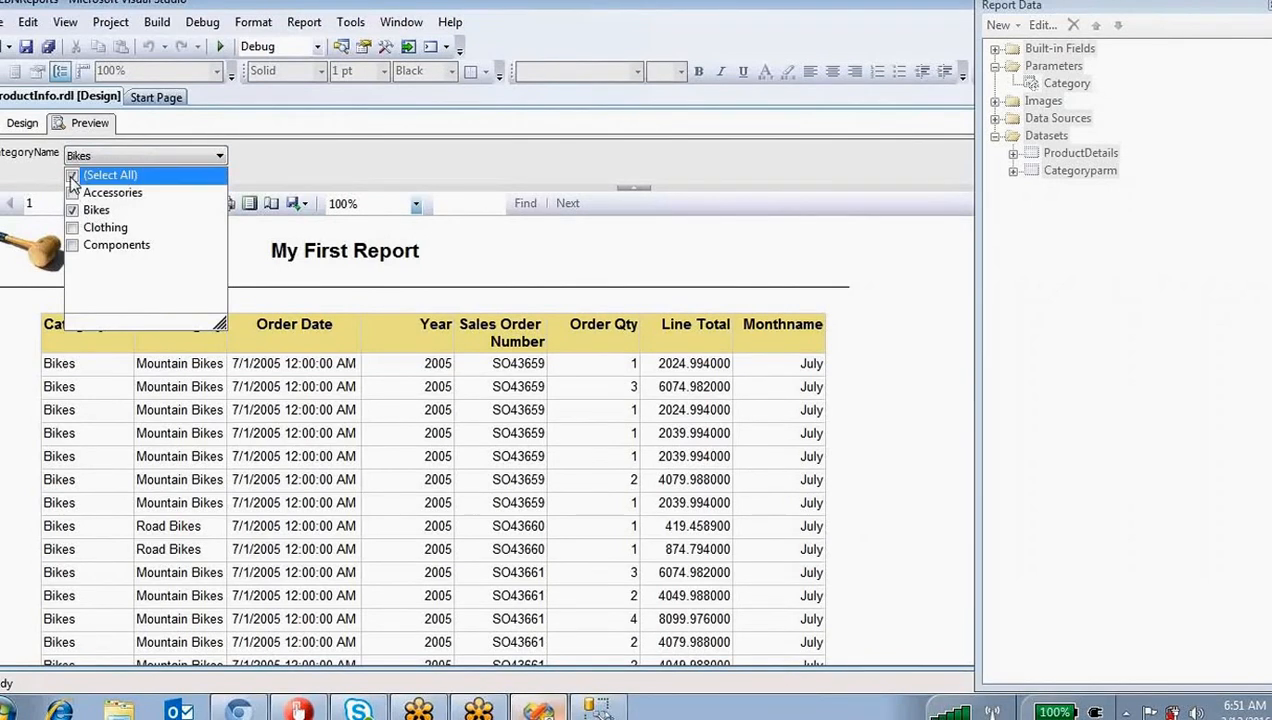
pyautogui.moveTo(1199, 10); pyautogui.dragTo(1271, 267)
pyautogui.click(1250, 158)
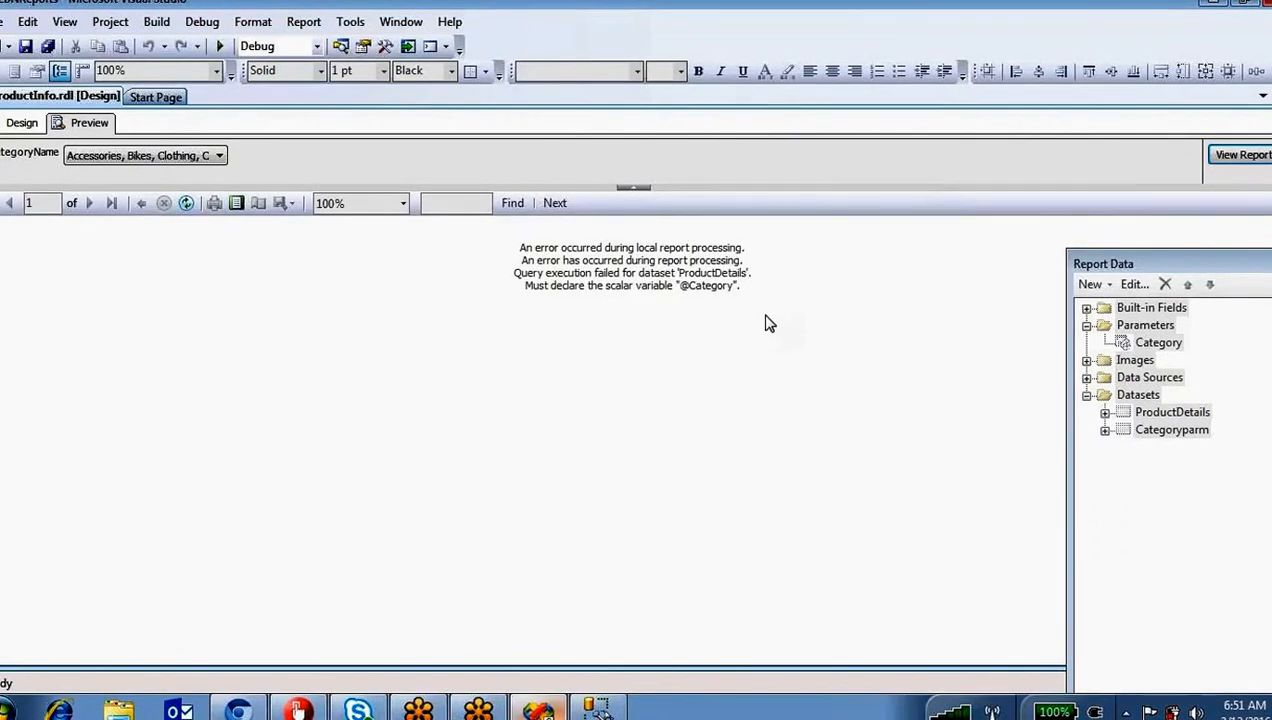
# Step: Clear all categories in the CategoryName prompt, select only Bikes and run the report again
pyautogui.click(120, 160)
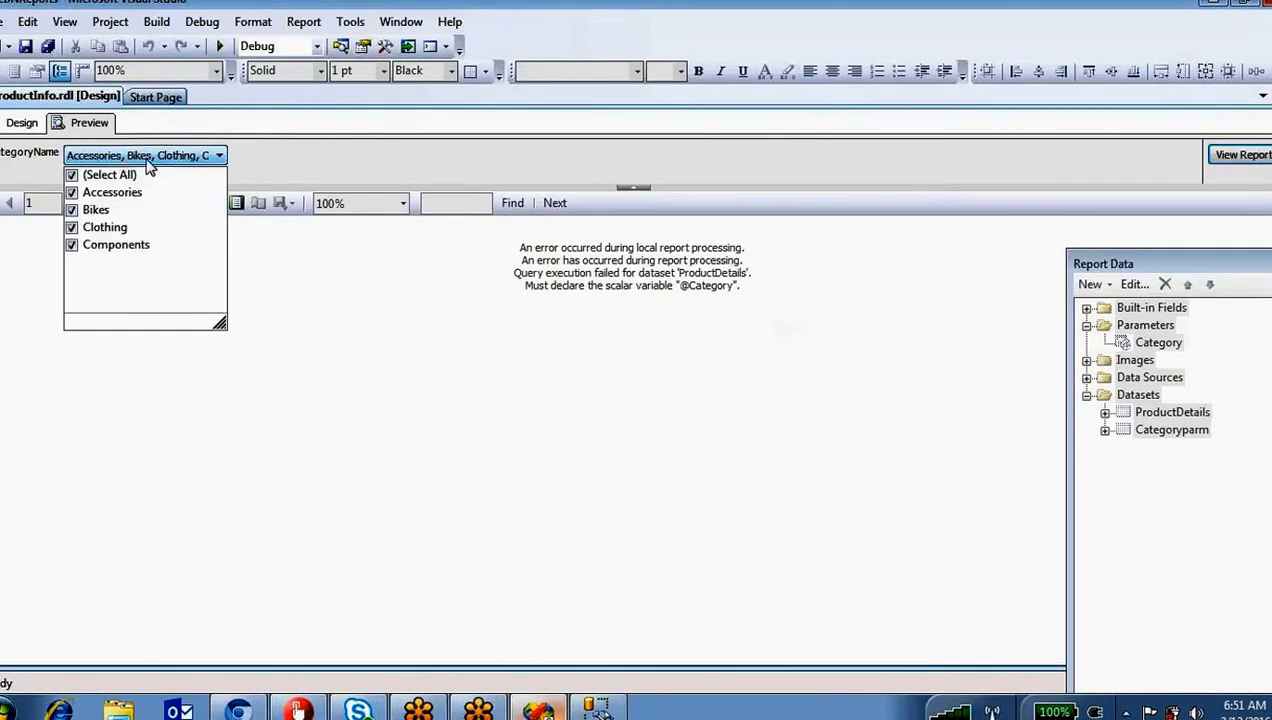
pyautogui.click(73, 176)
pyautogui.click(76, 210)
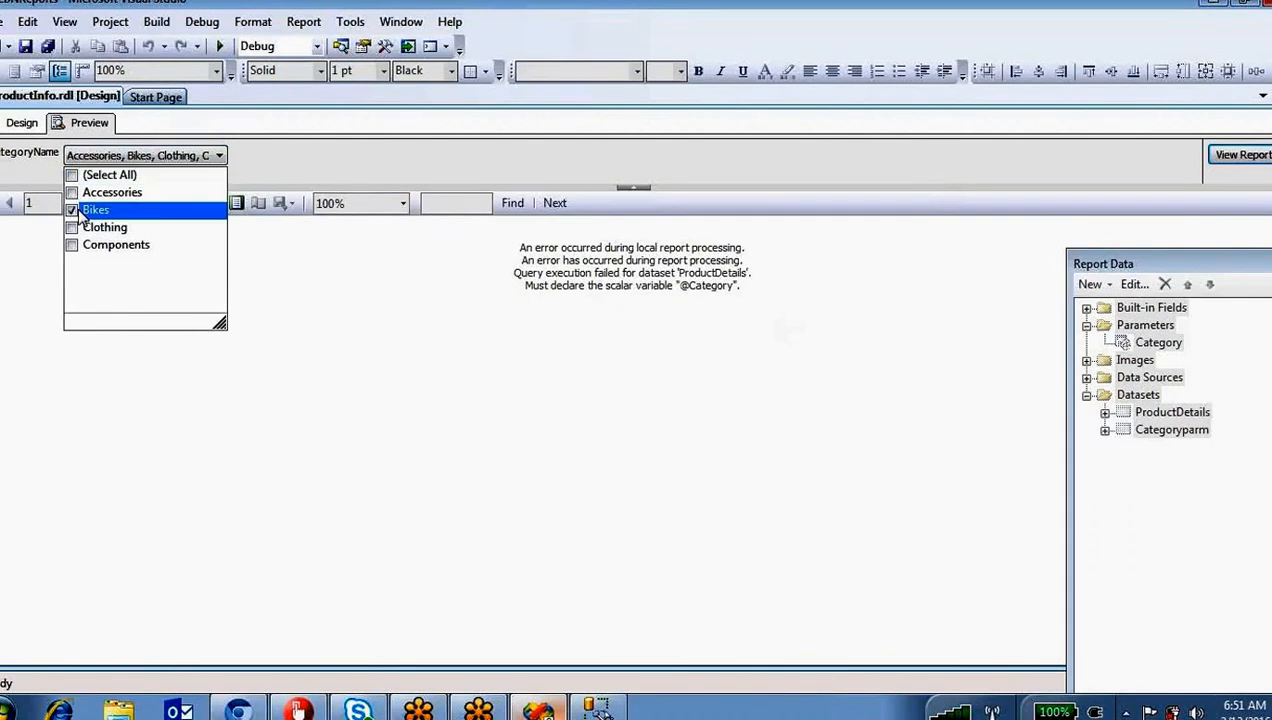
pyautogui.click(1242, 154)
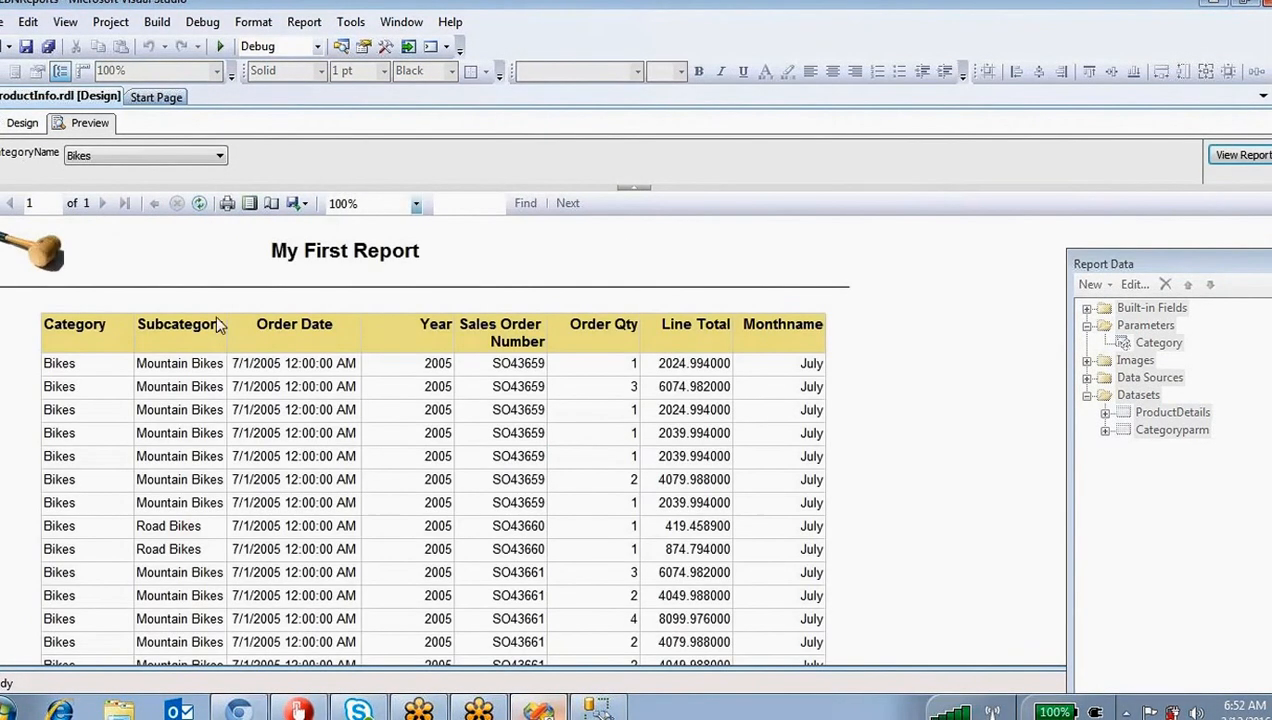
# Step: Add Accessories to the Bikes selection in the CategoryName prompt and run the report
pyautogui.click(160, 164)
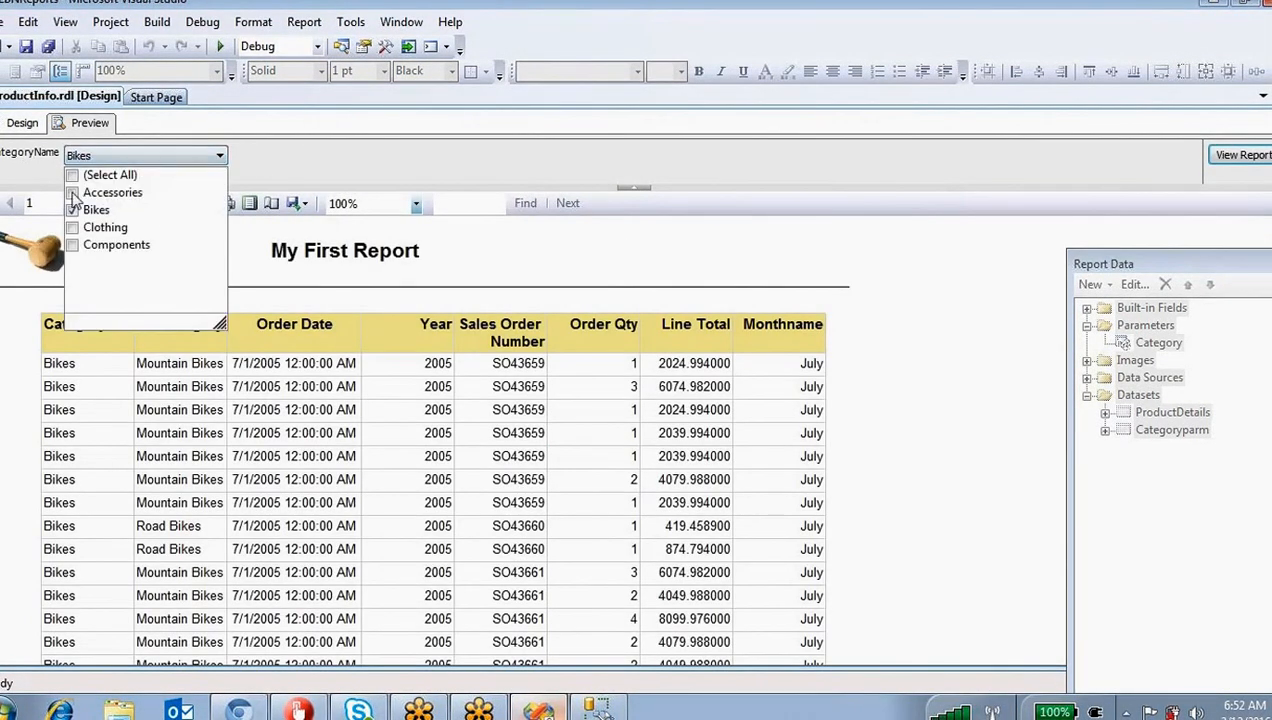
pyautogui.click(112, 192)
pyautogui.click(1240, 160)
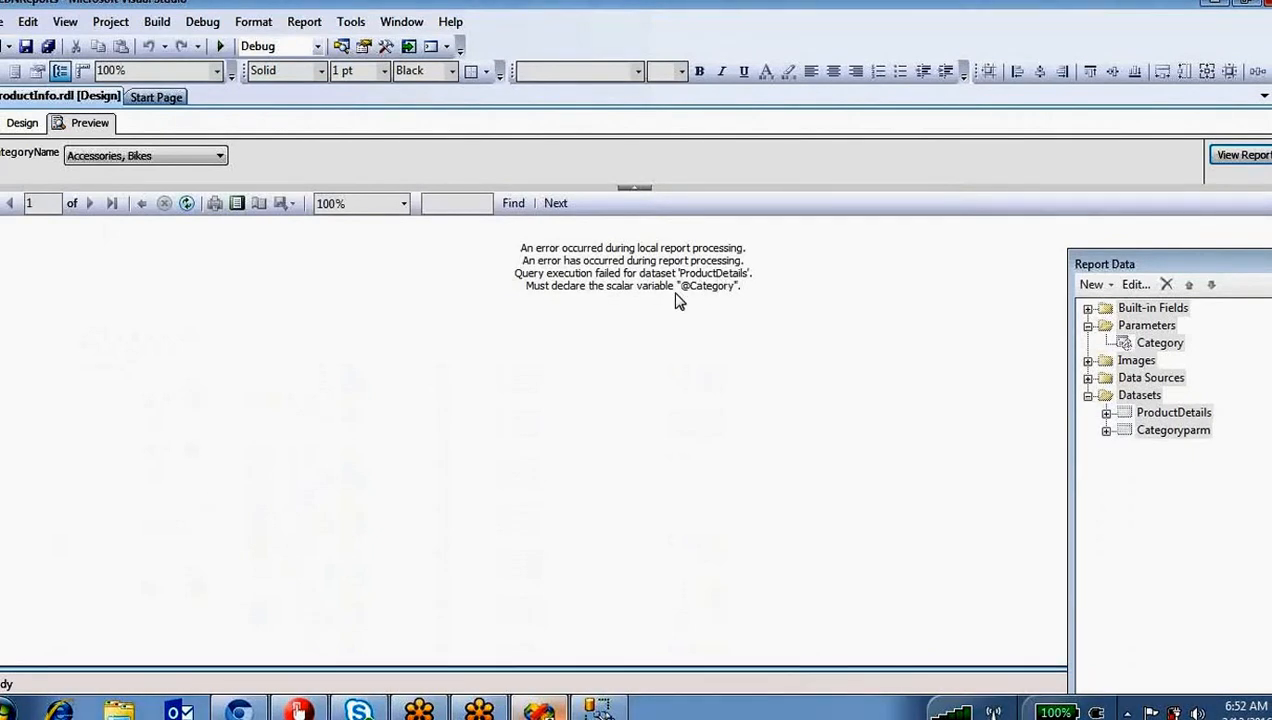
pyautogui.click(597, 710)
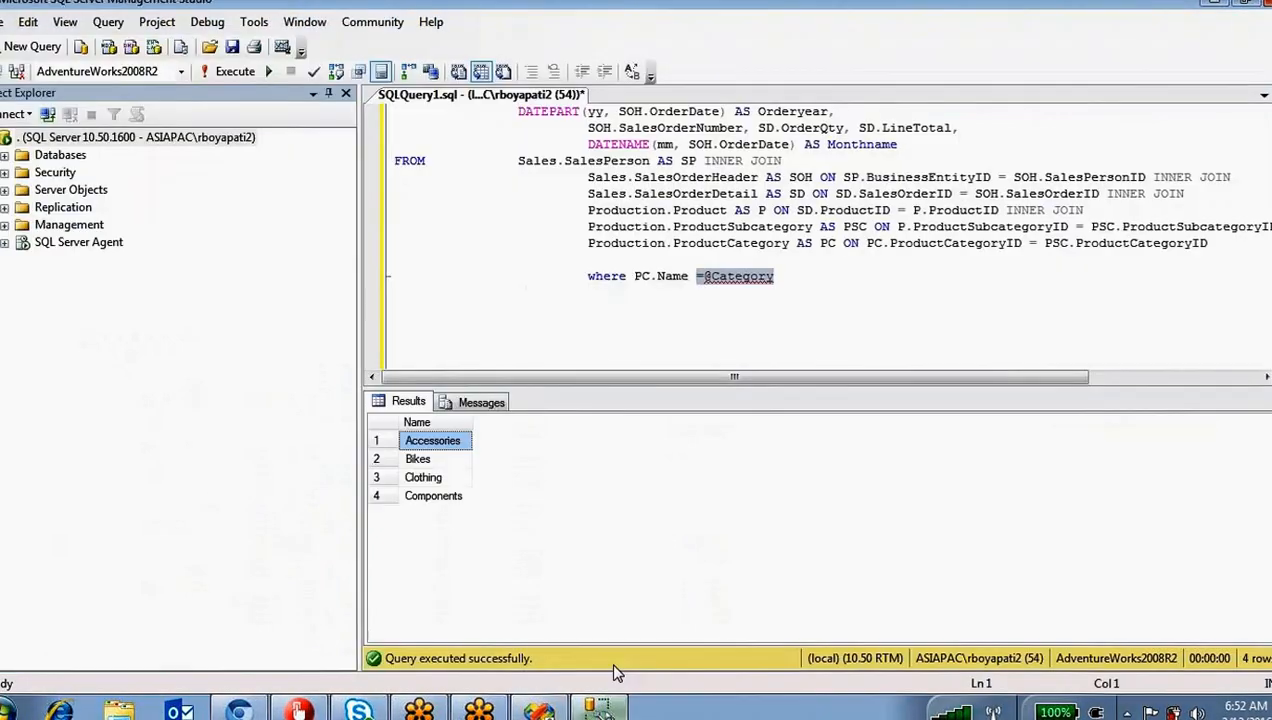
pyautogui.click(697, 288)
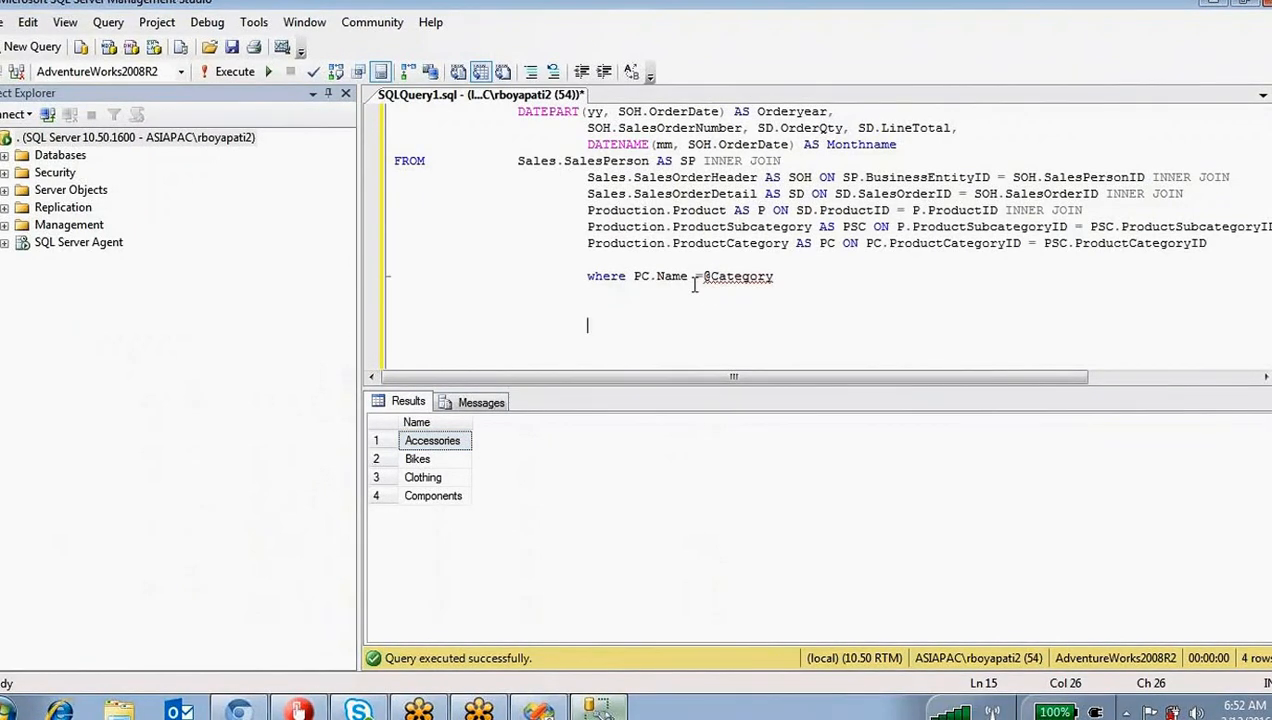
pyautogui.click(698, 276)
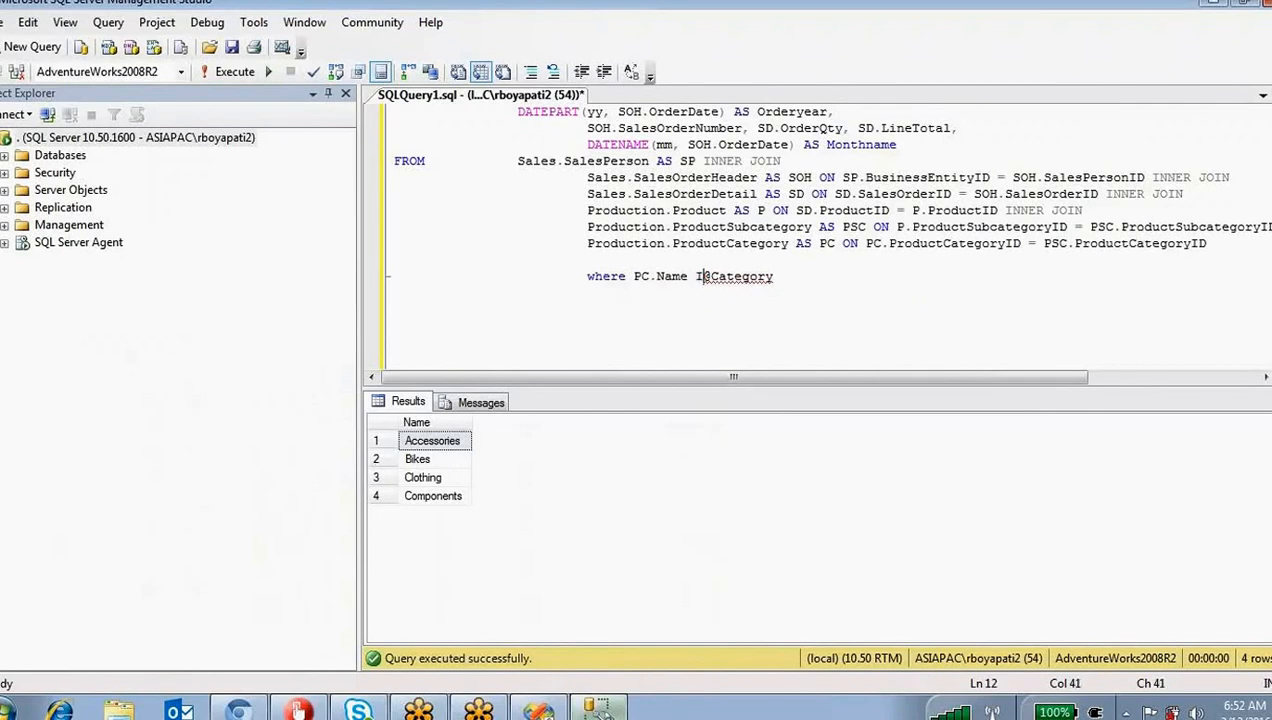
pyautogui.write('In (')
pyautogui.write(')')
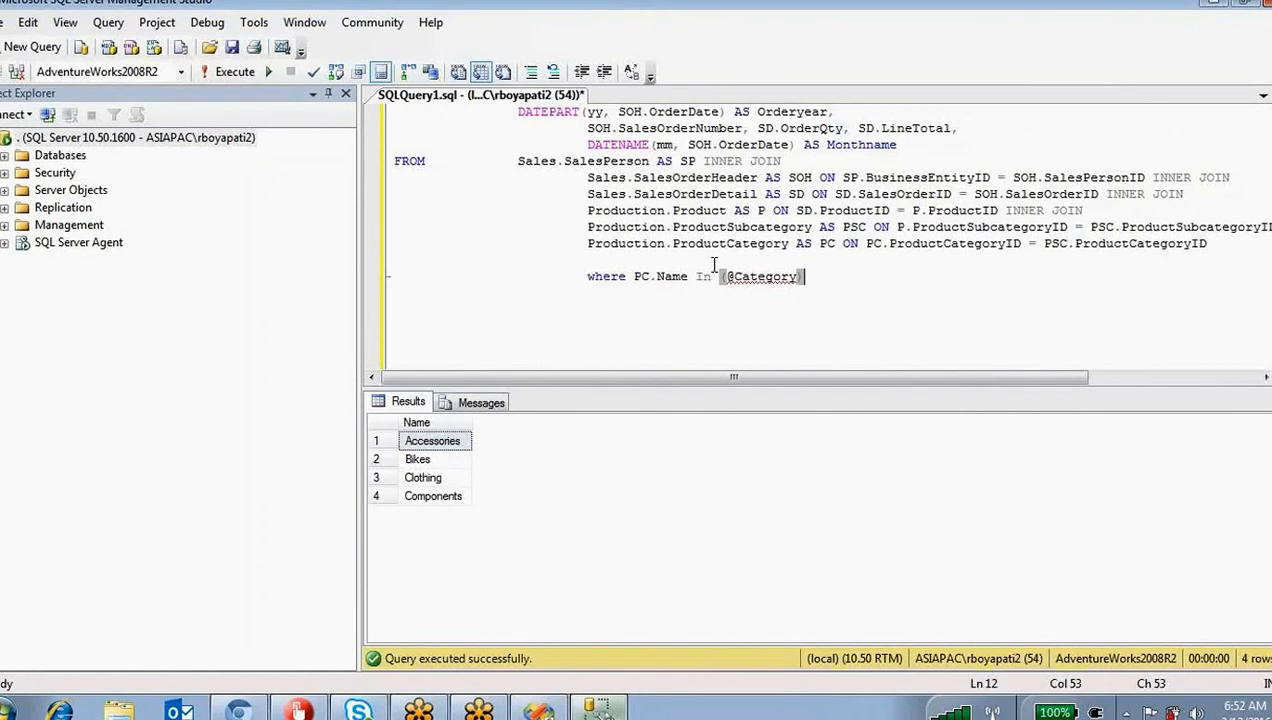
pyautogui.press('Return')
pyautogui.hotkey('ctrl', 'a')
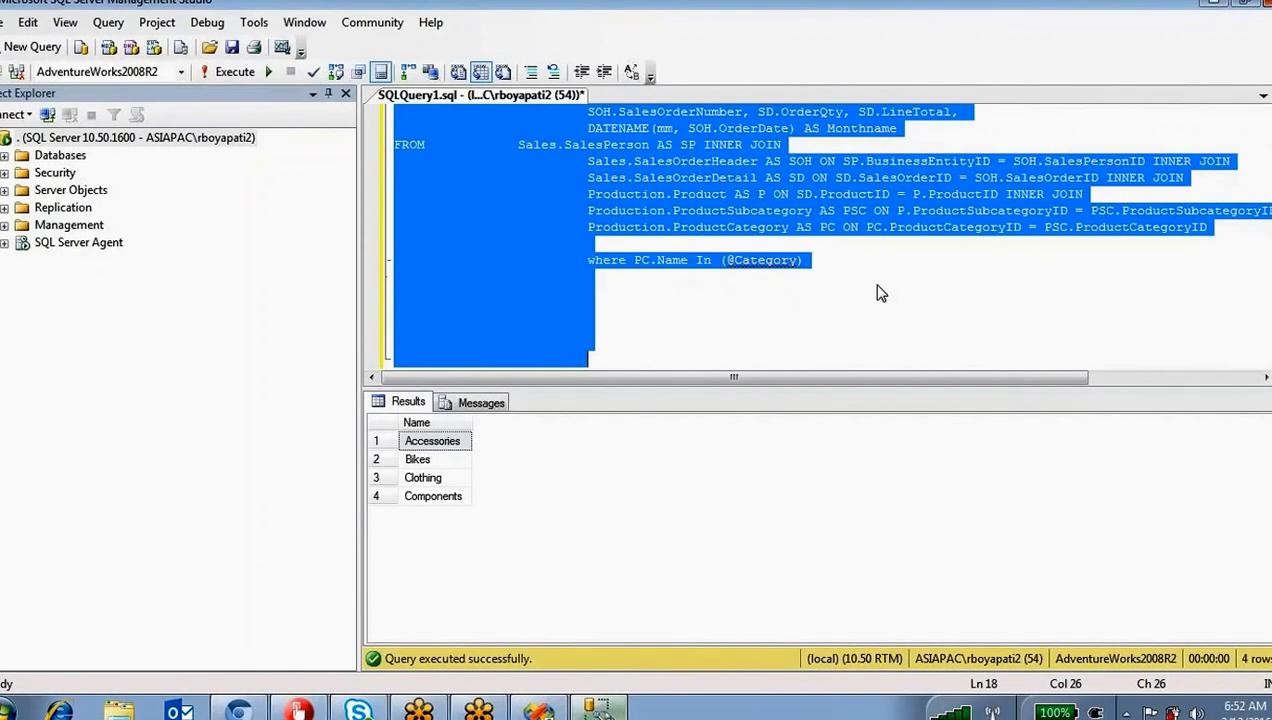
pyautogui.click(538, 710)
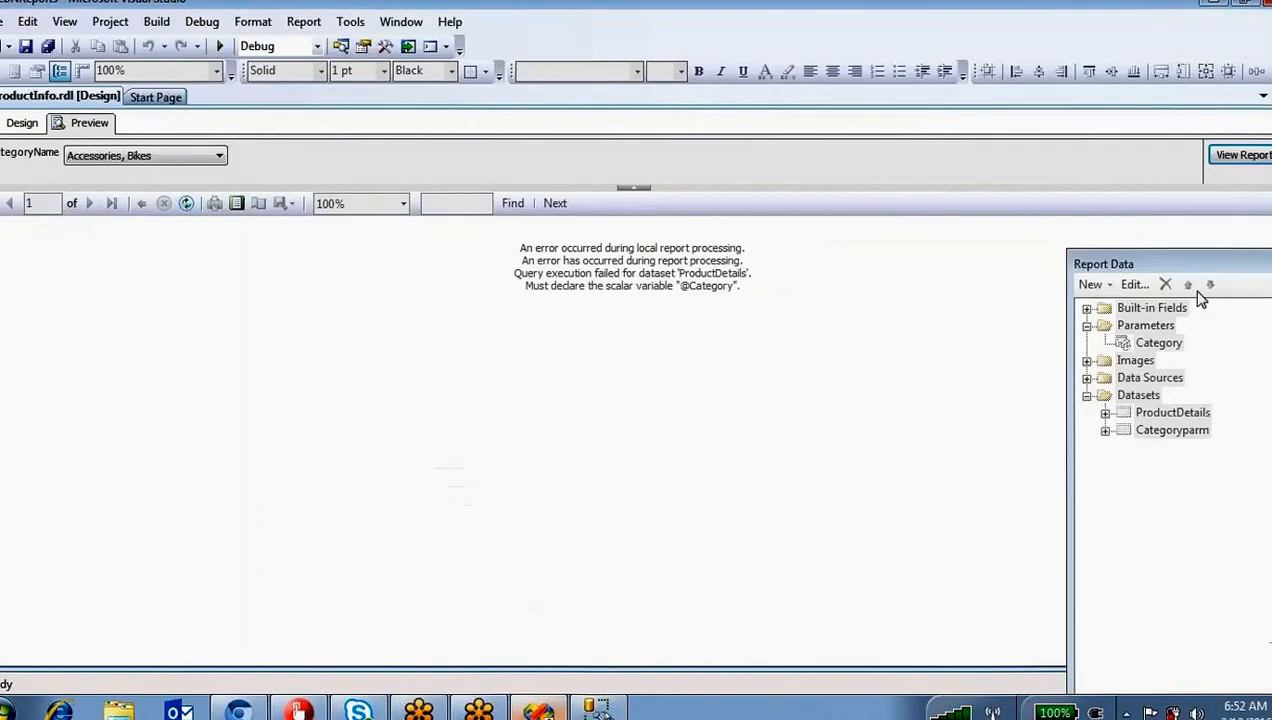
pyautogui.click(22, 123)
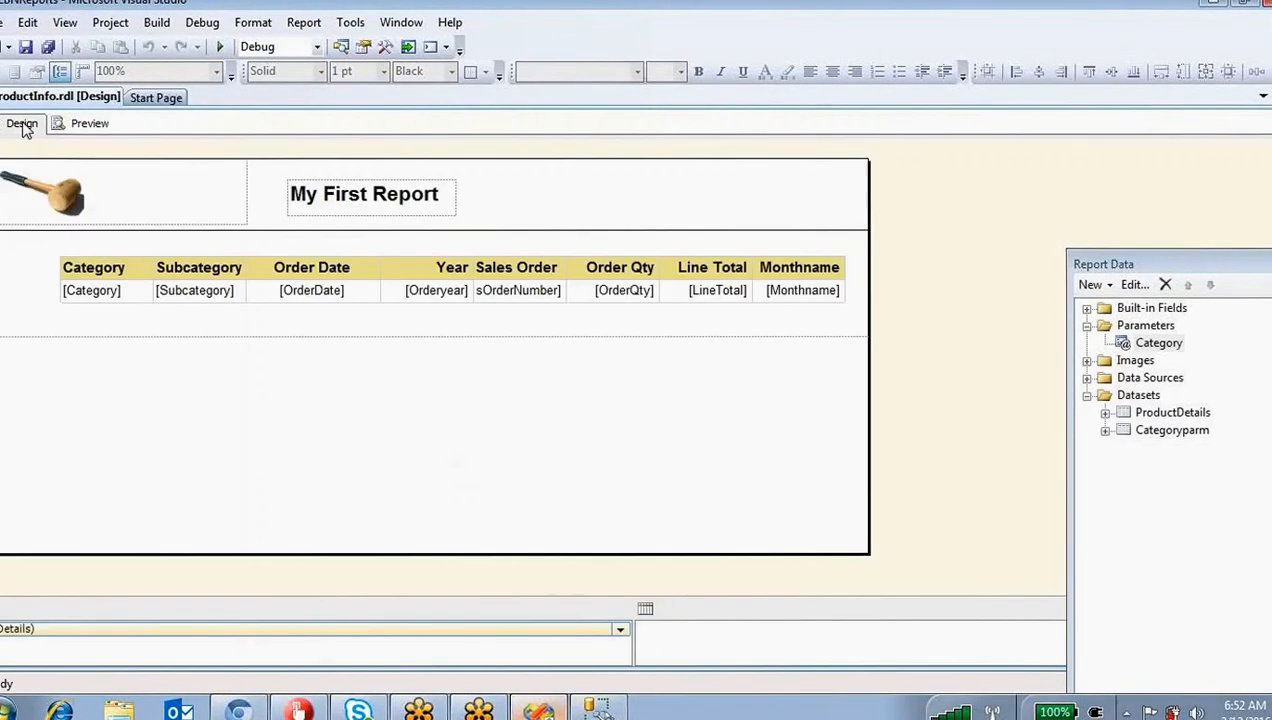
pyautogui.click(66, 24)
pyautogui.click(910, 350)
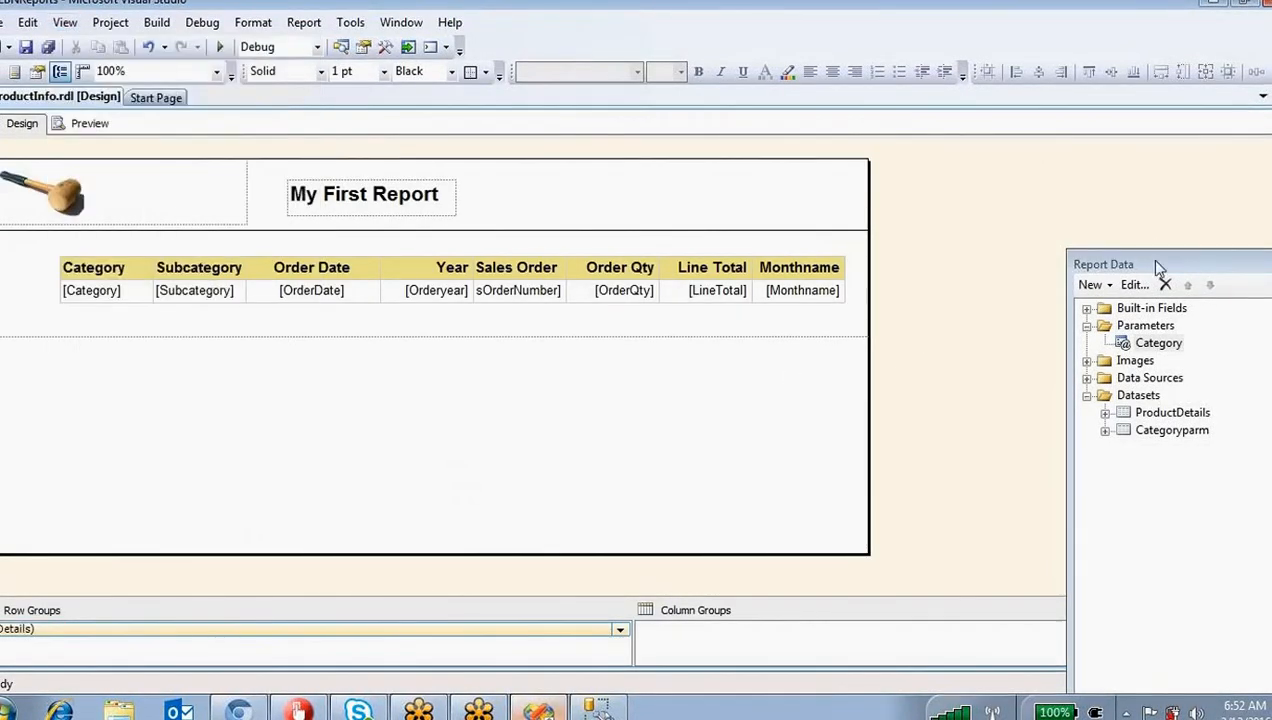
pyautogui.moveTo(1148, 258); pyautogui.dragTo(891, 160)
pyautogui.doubleClick(842, 154)
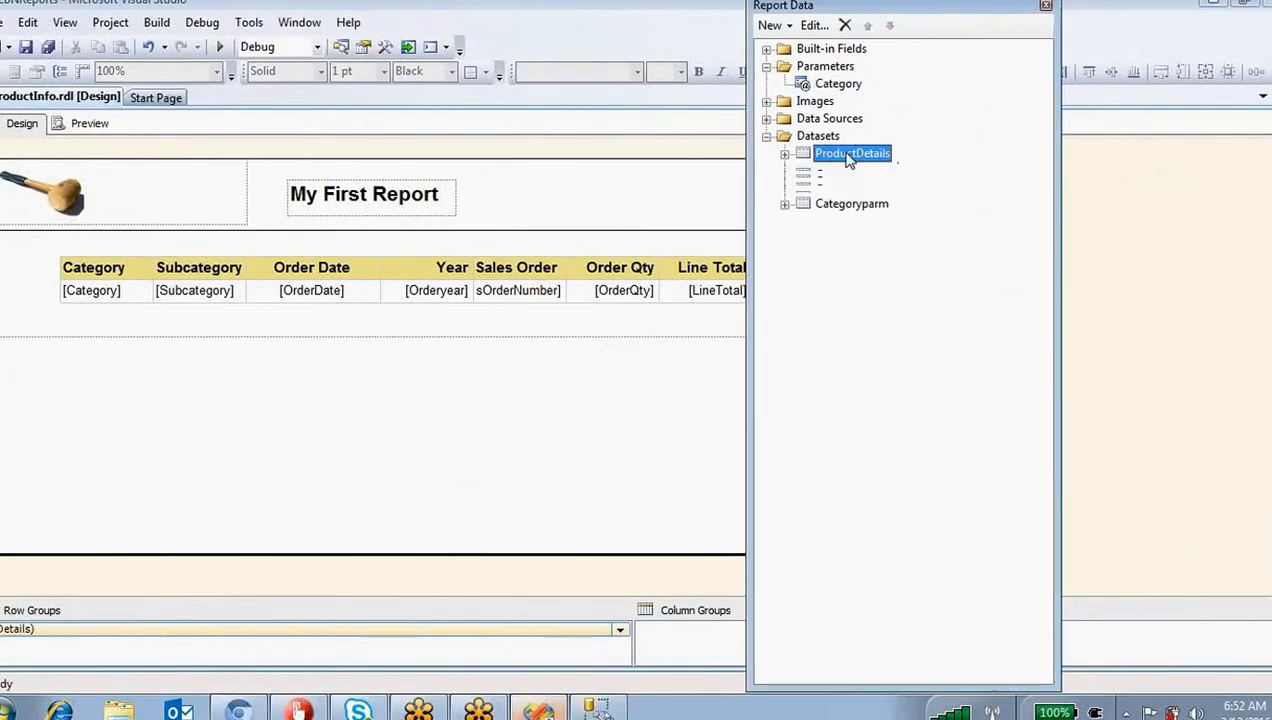
pyautogui.click(922, 488)
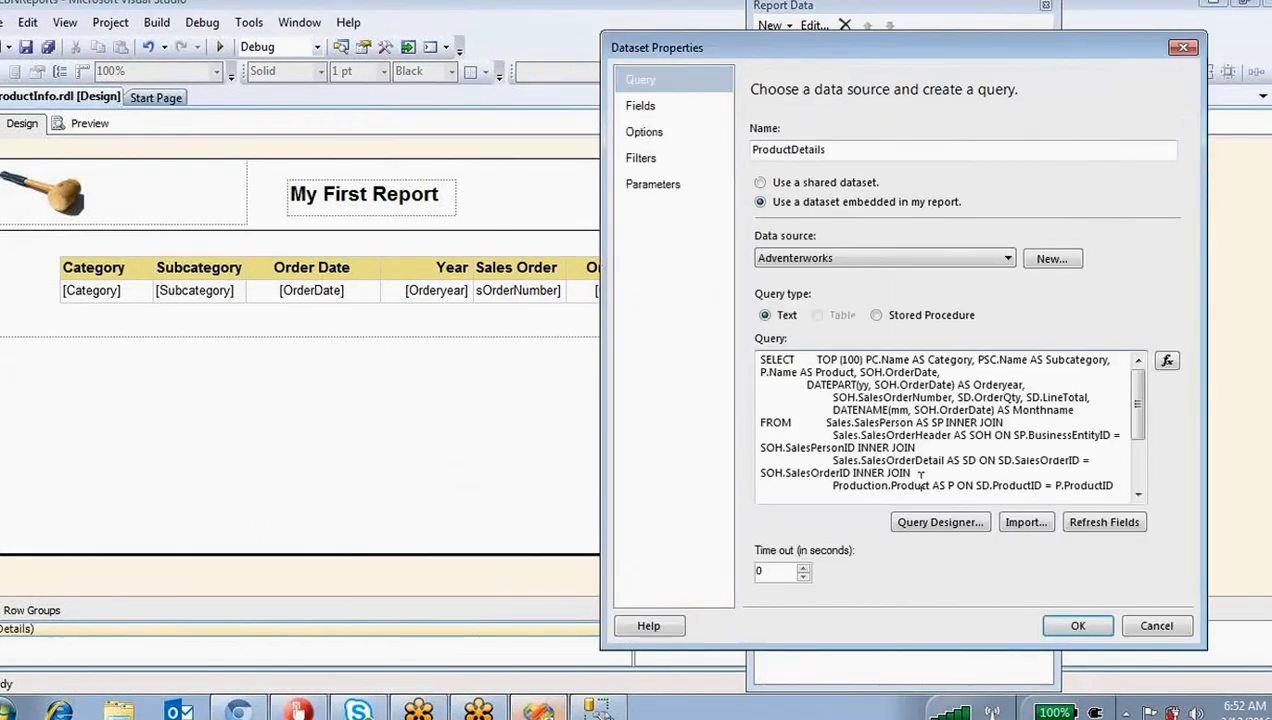
pyautogui.scroll(-3, 925, 475)
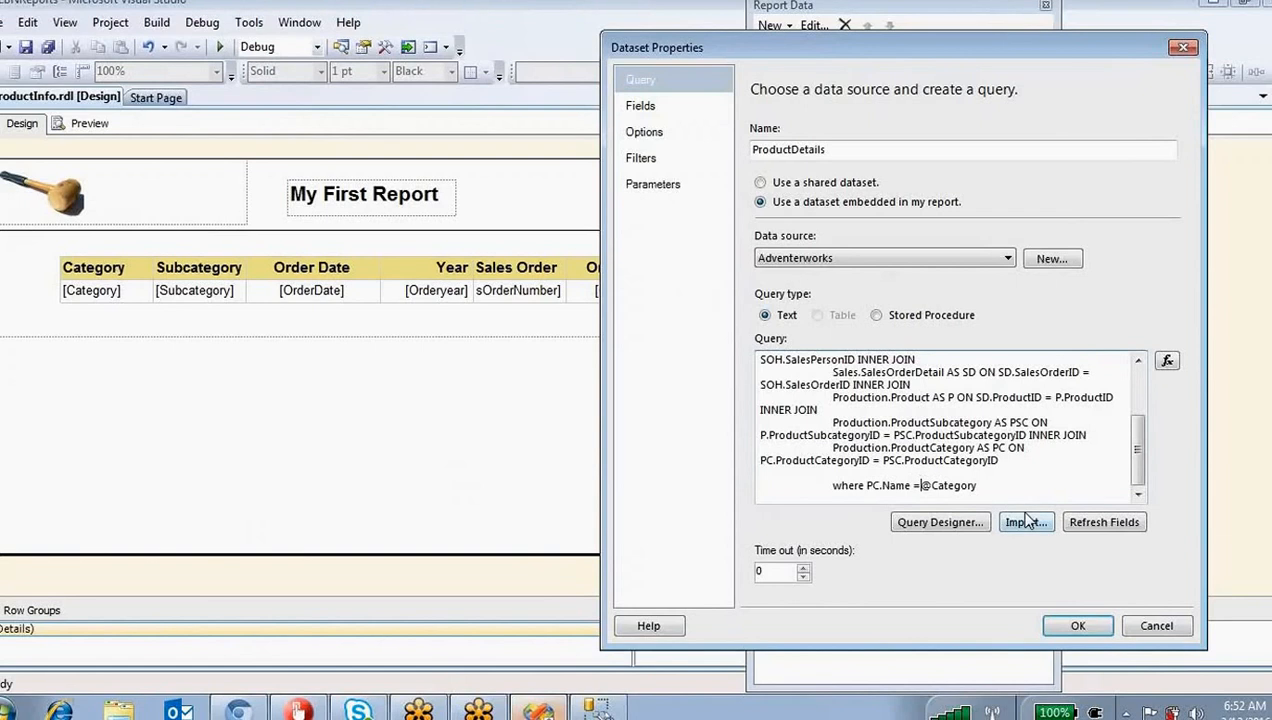
pyautogui.press('BackSpace')
pyautogui.write('in (')
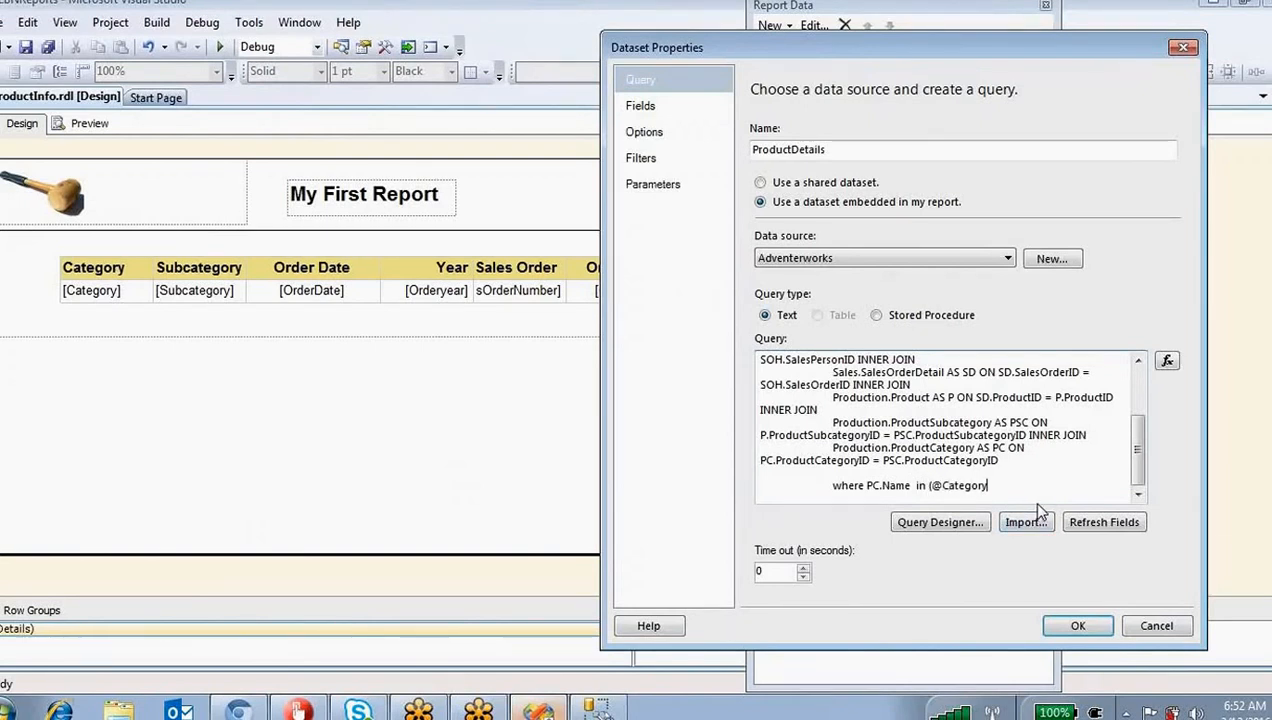
pyautogui.write(')')
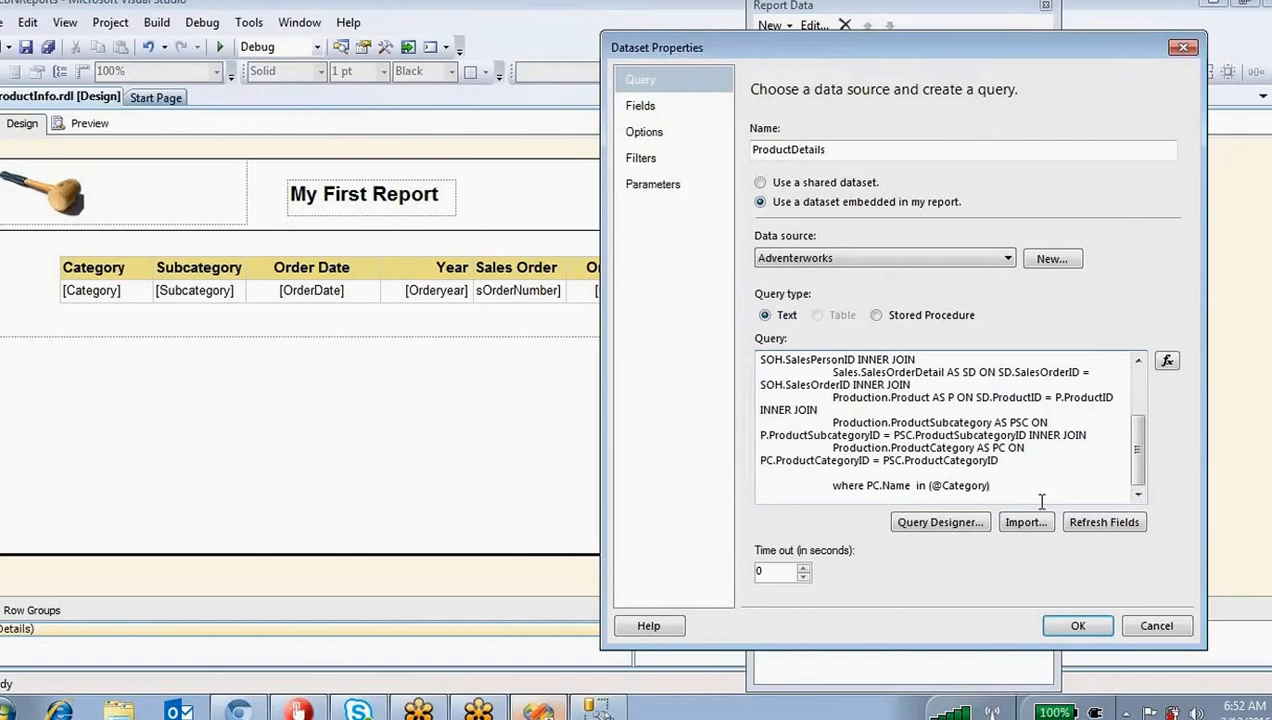
pyautogui.click(1068, 630)
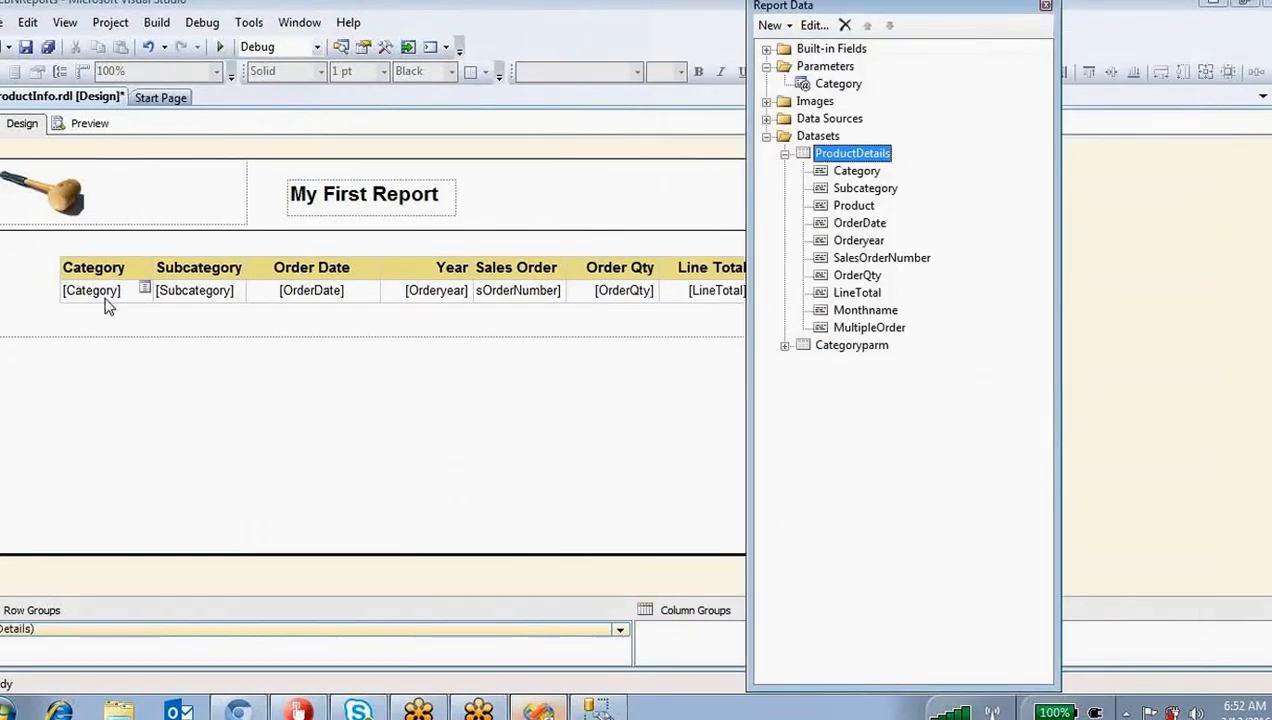
# Step: Preview the report, dismiss the error list, run it for all categories and review the rows through to the end
pyautogui.click(96, 126)
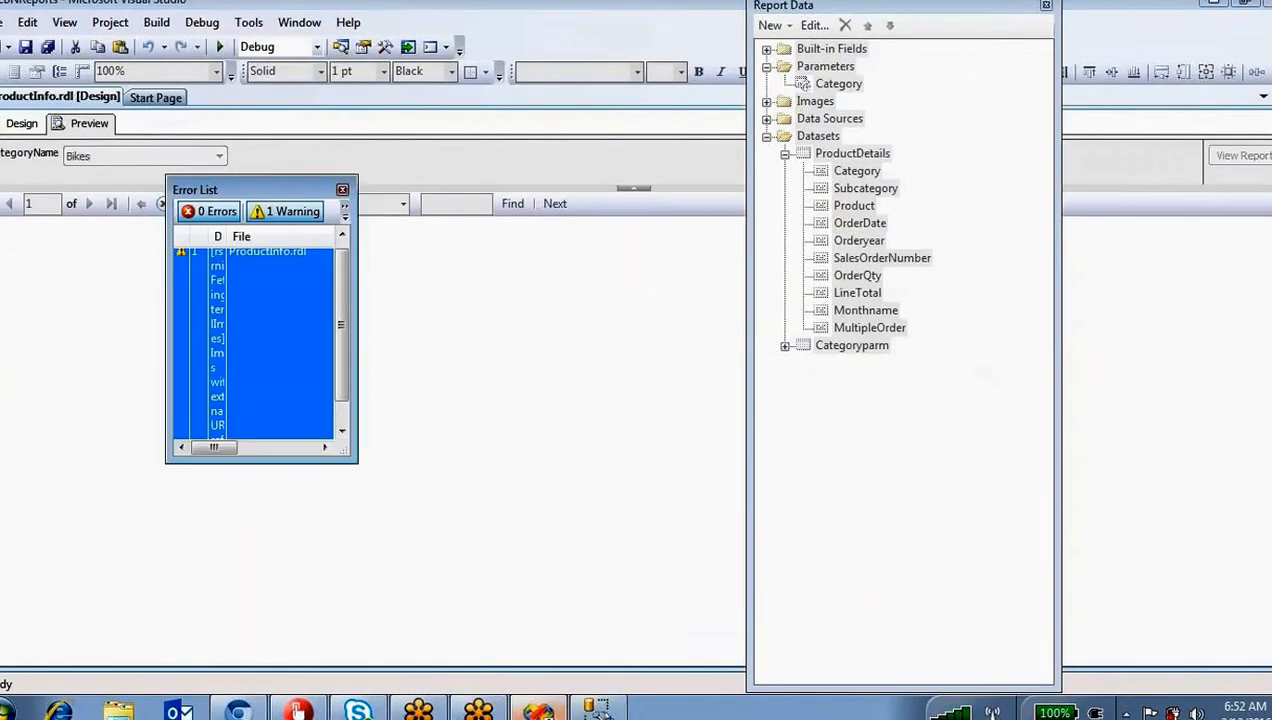
pyautogui.click(343, 190)
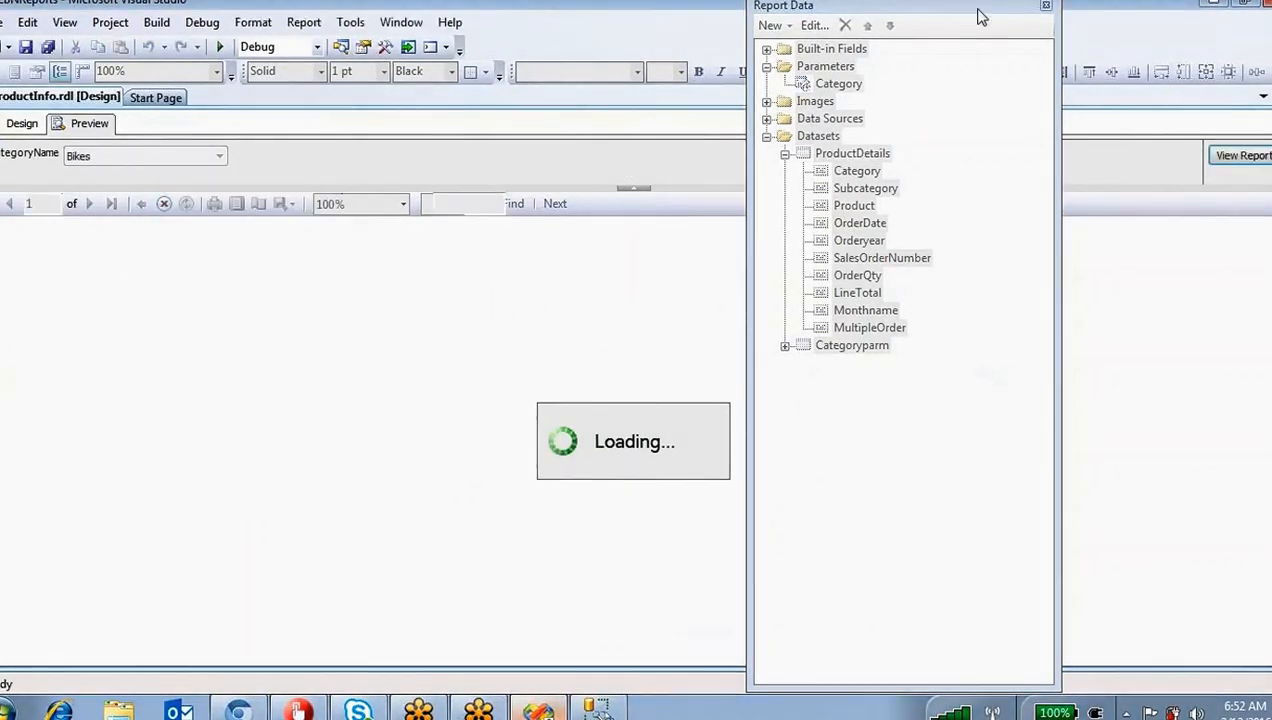
pyautogui.moveTo(994, 6); pyautogui.dragTo(1170, 80)
pyautogui.click(219, 156)
pyautogui.click(1247, 156)
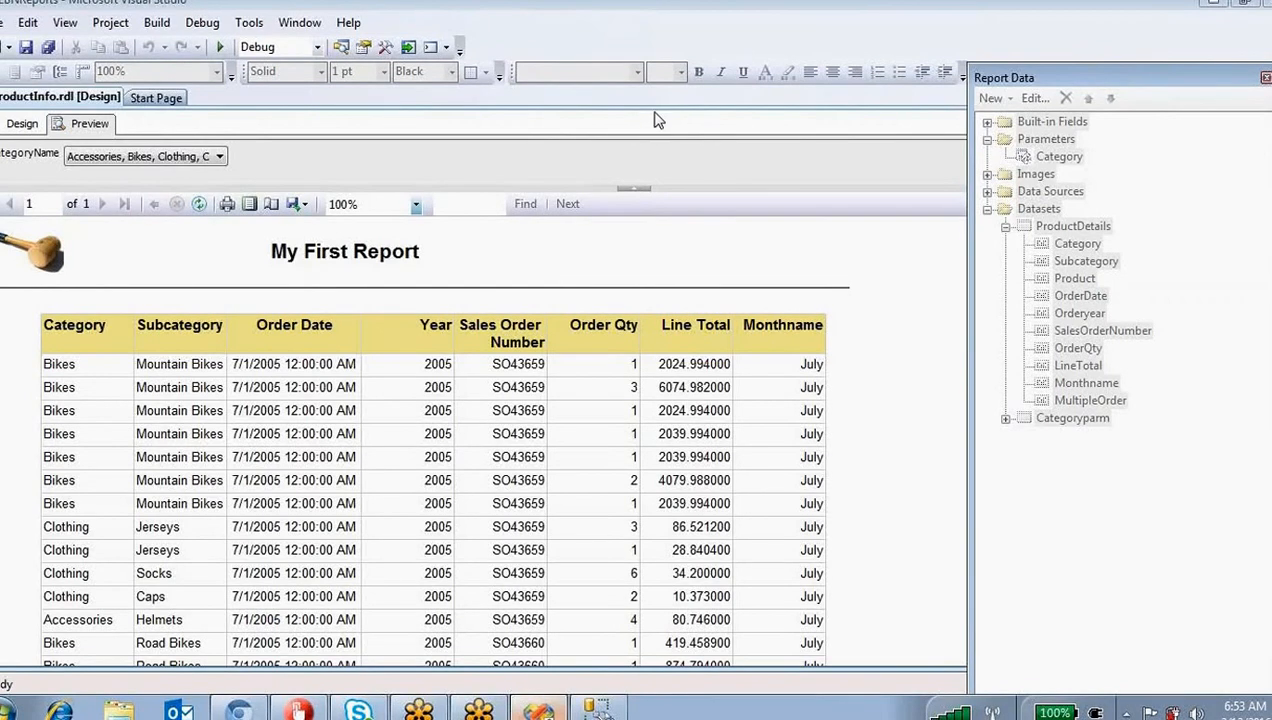
pyautogui.scroll(-15, 197, 515)
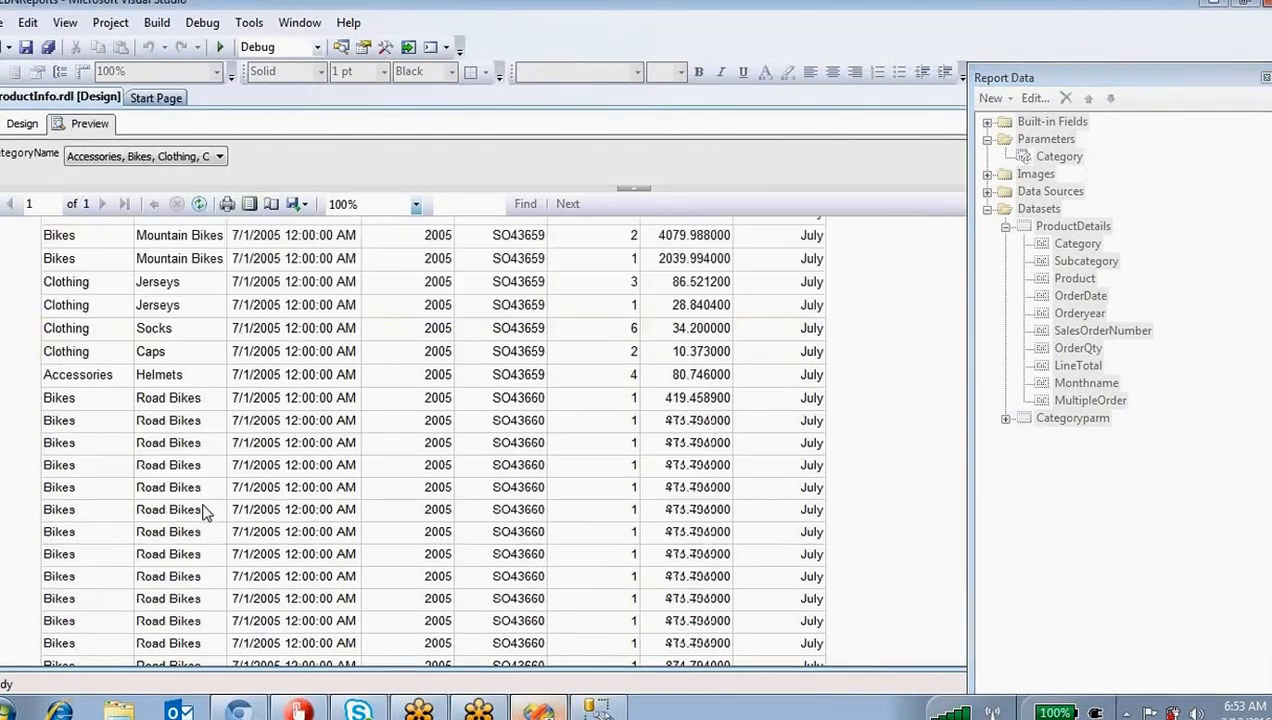
pyautogui.scroll(-5, 160, 400)
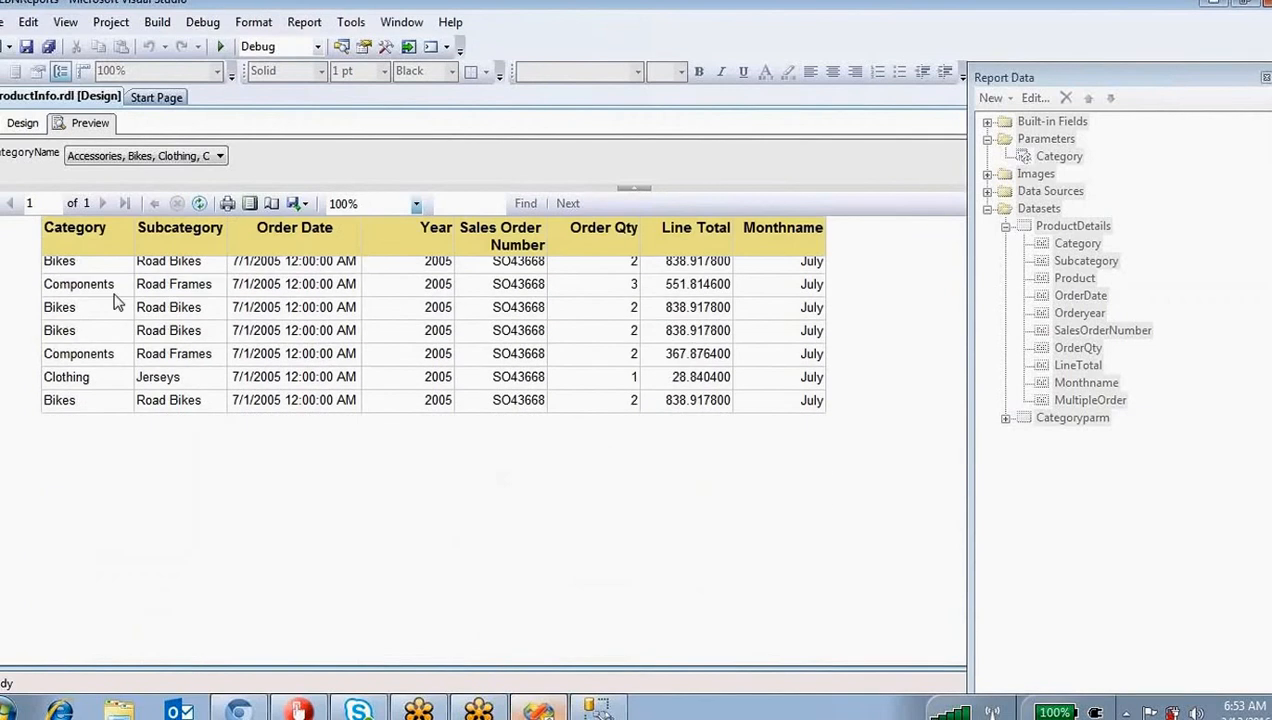
# Step: Limit the CategoryName prompt to Bikes and Clothing, uncover the View Report control, run the report and review its rows to the end
pyautogui.click(138, 156)
pyautogui.click(73, 175)
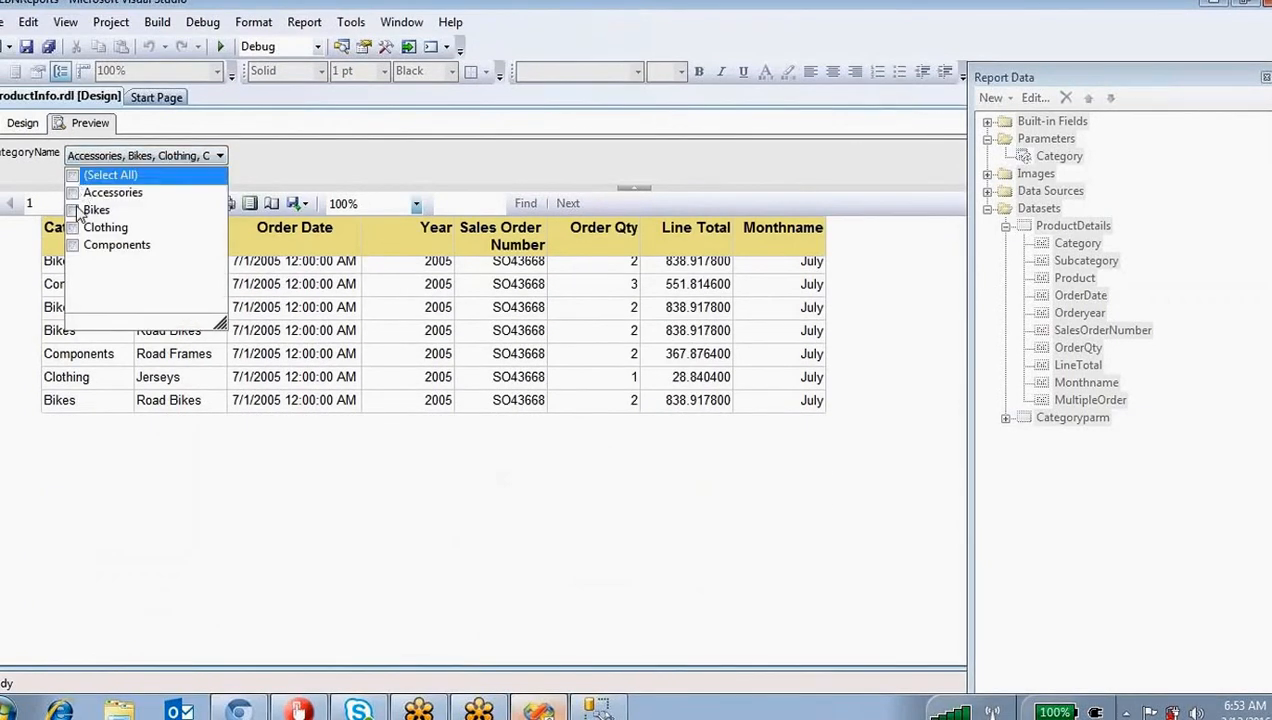
pyautogui.click(74, 210)
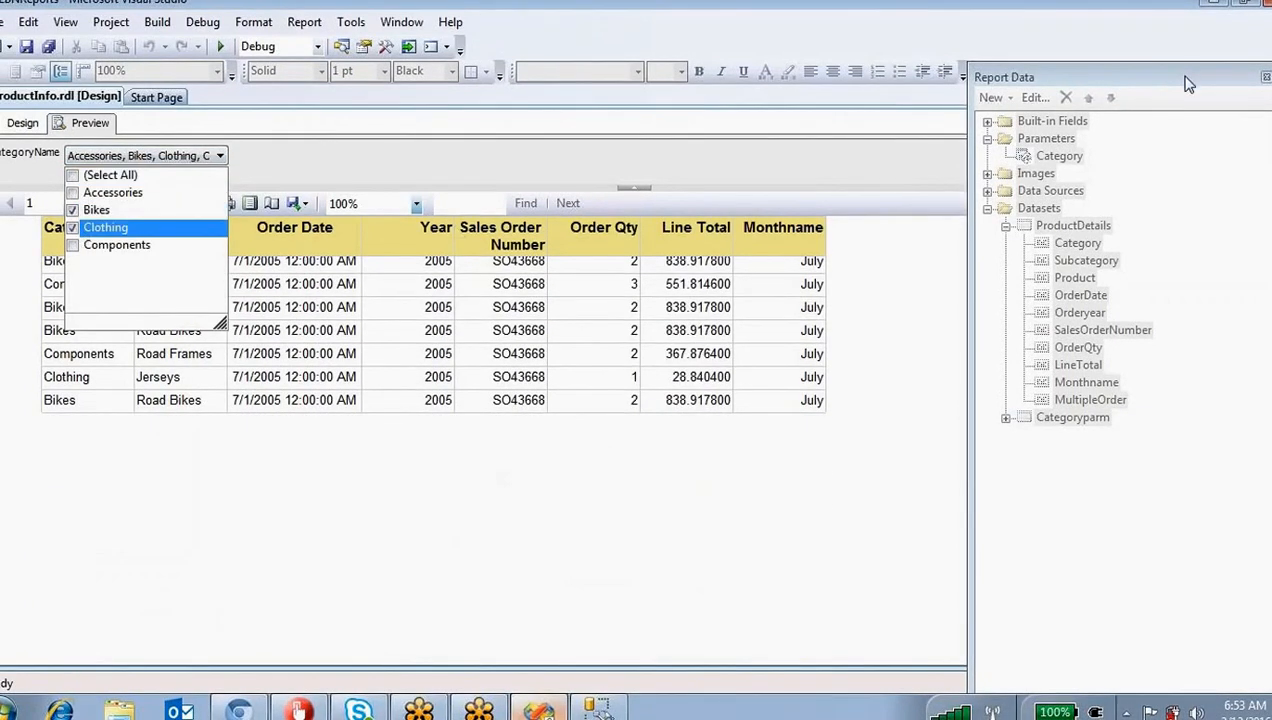
pyautogui.moveTo(1187, 84); pyautogui.dragTo(1097, 84)
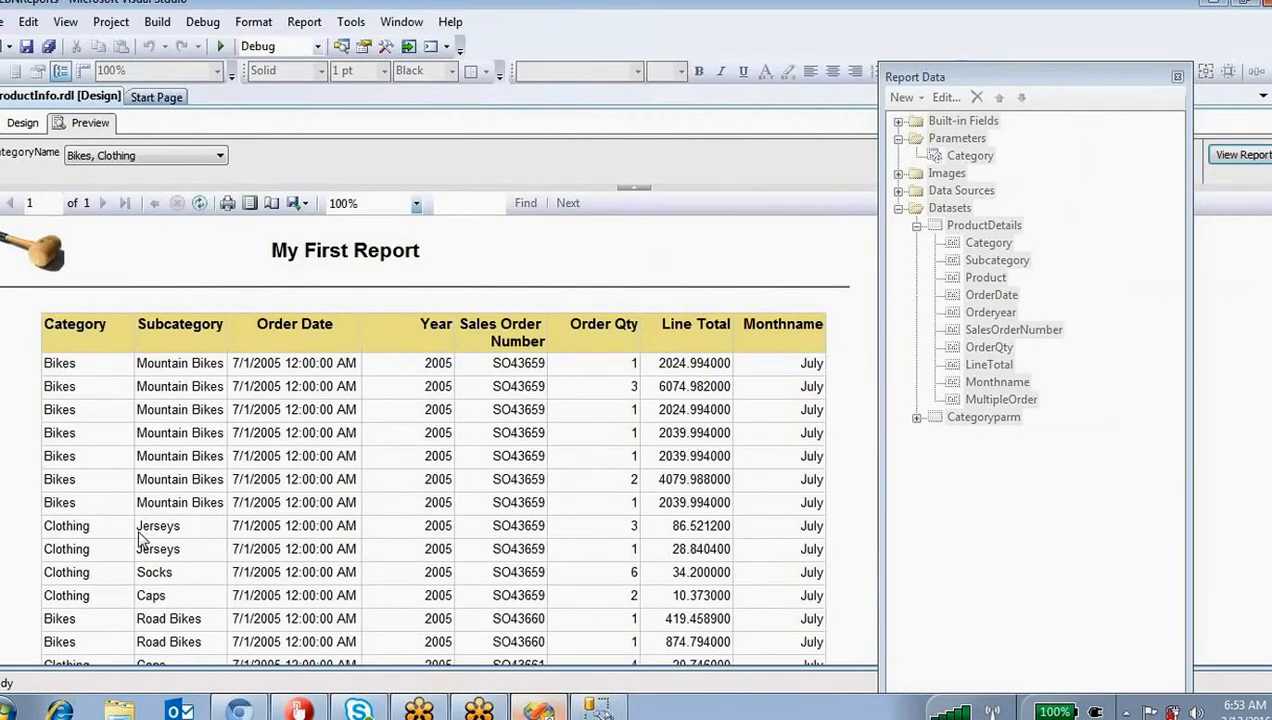
pyautogui.scroll(-10, 196, 510)
pyautogui.scroll(-10, 145, 540)
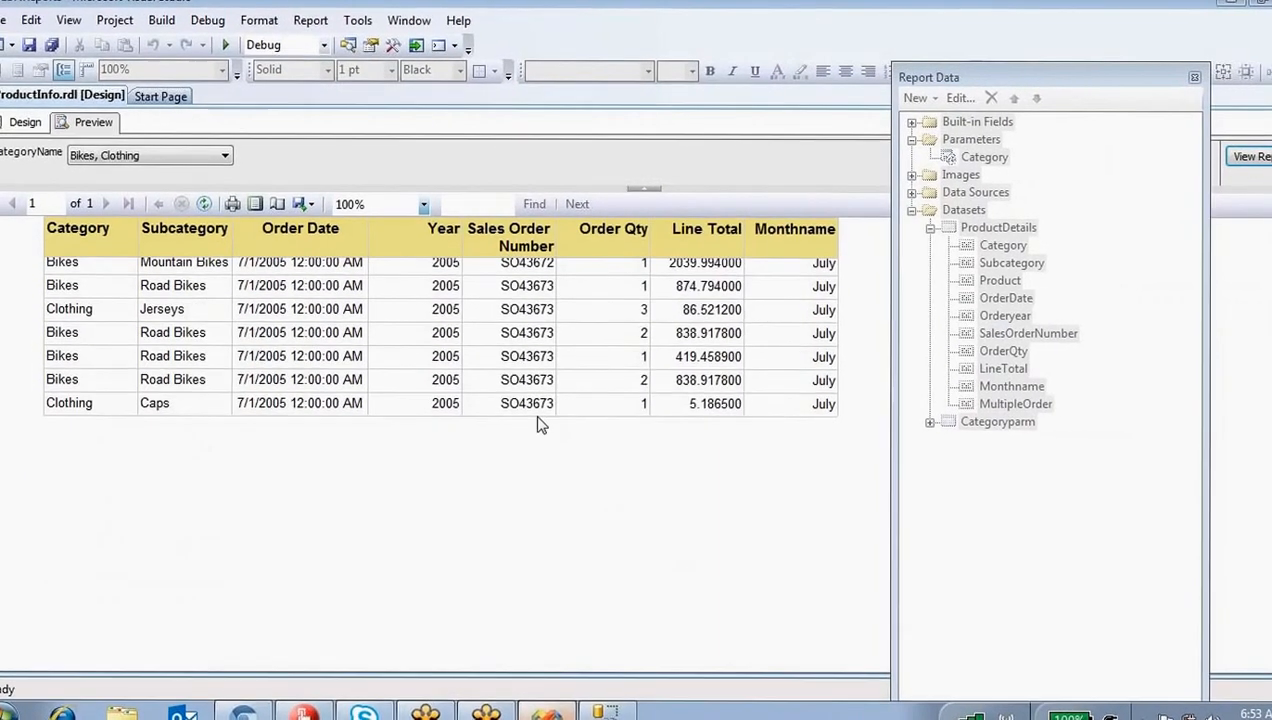
pyautogui.scroll(20, 539, 418)
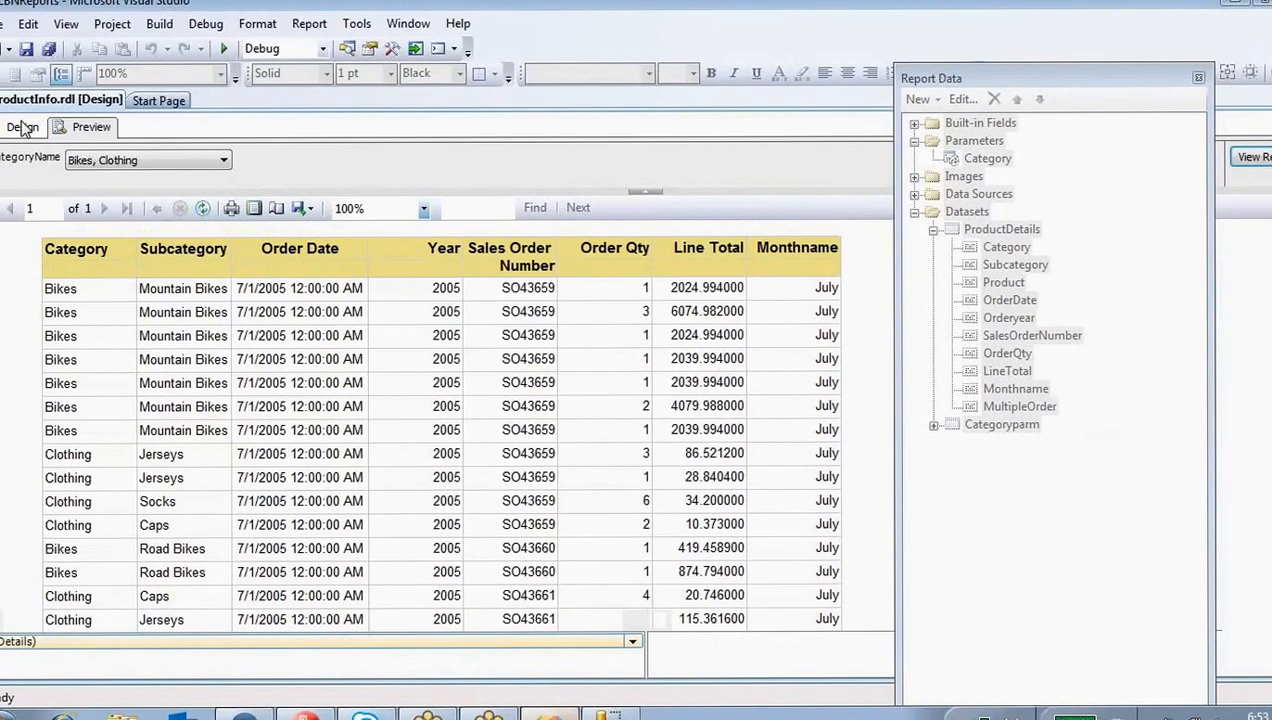
pyautogui.click(33, 118)
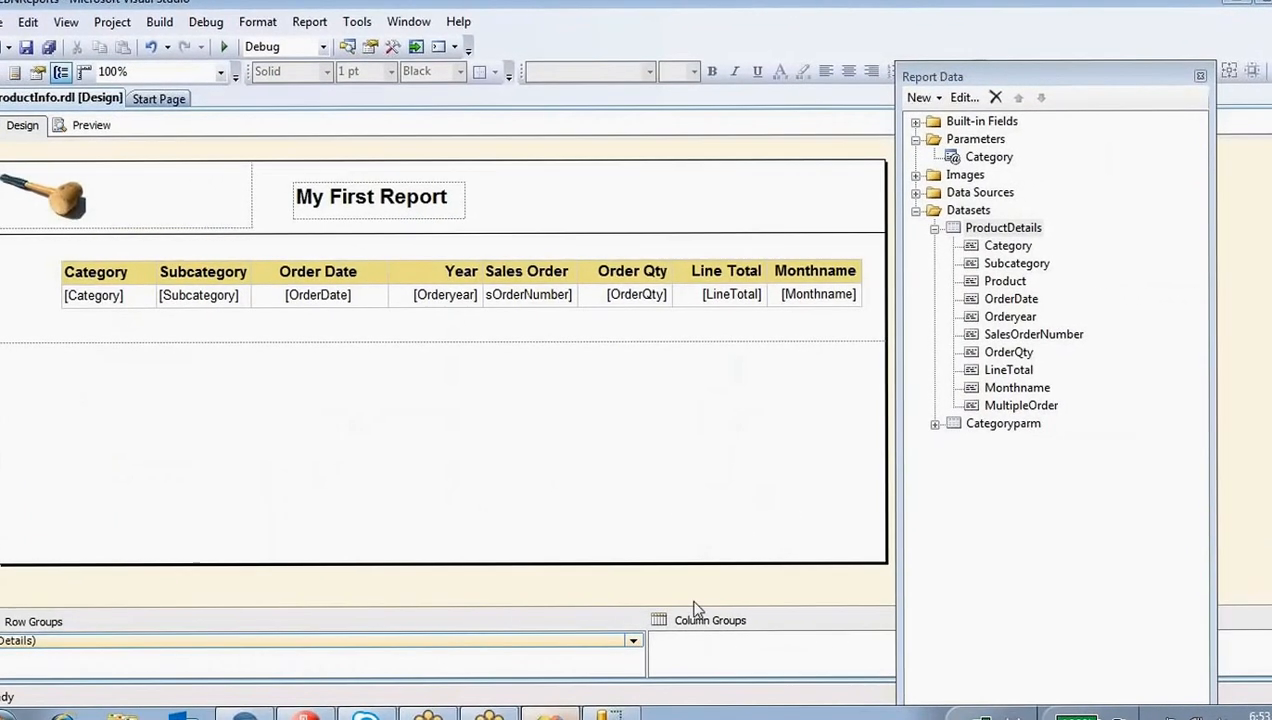
pyautogui.click(610, 714)
pyautogui.click(816, 328)
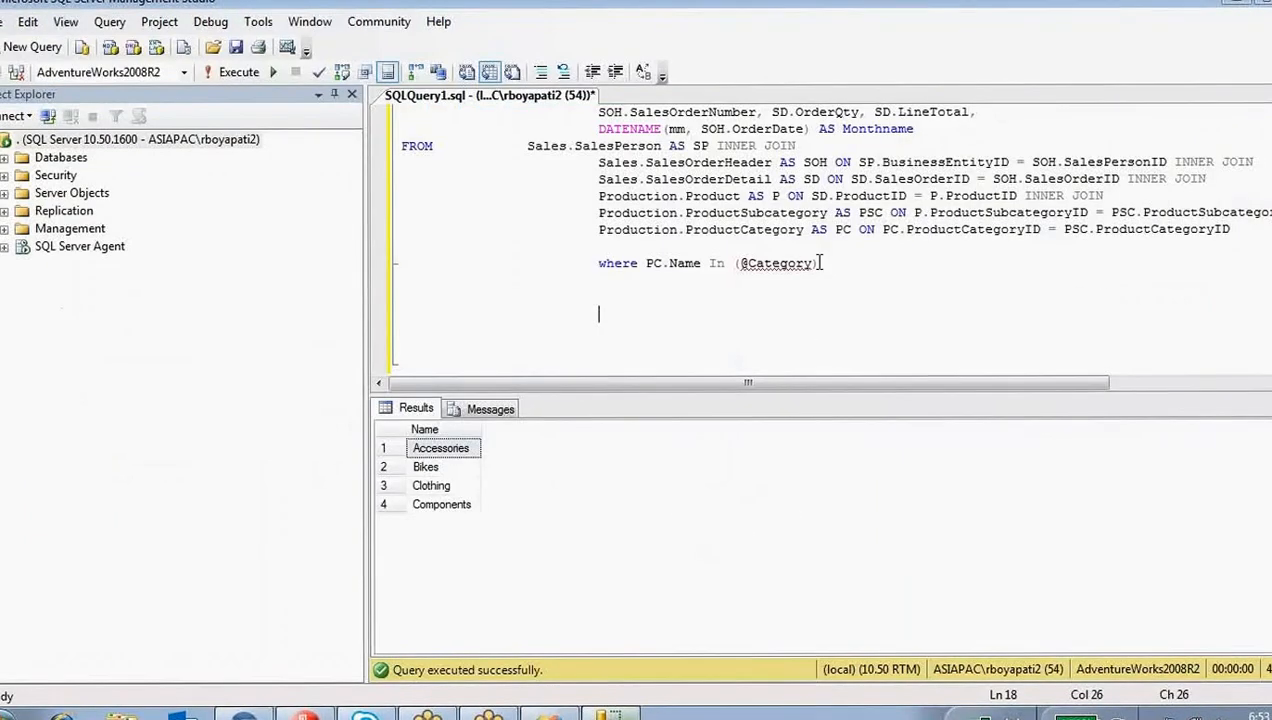
pyautogui.moveTo(819, 264); pyautogui.dragTo(740, 264)
pyautogui.click(610, 714)
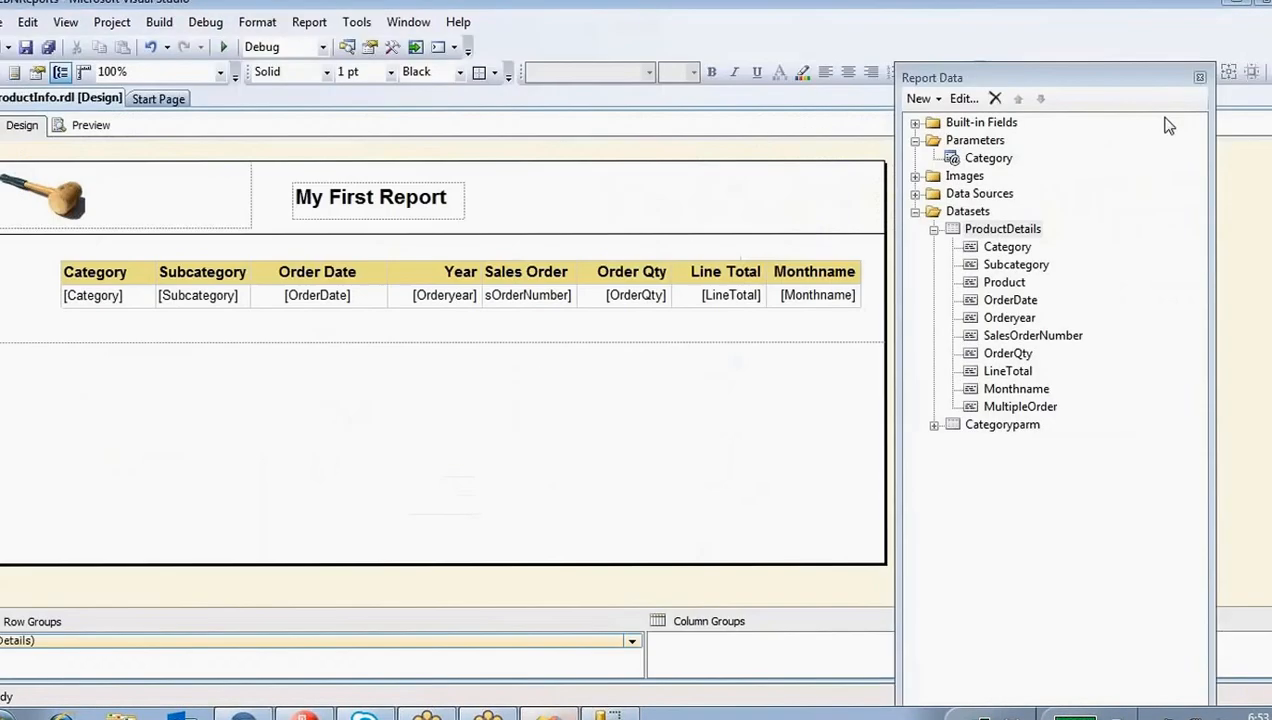
pyautogui.click(1006, 161)
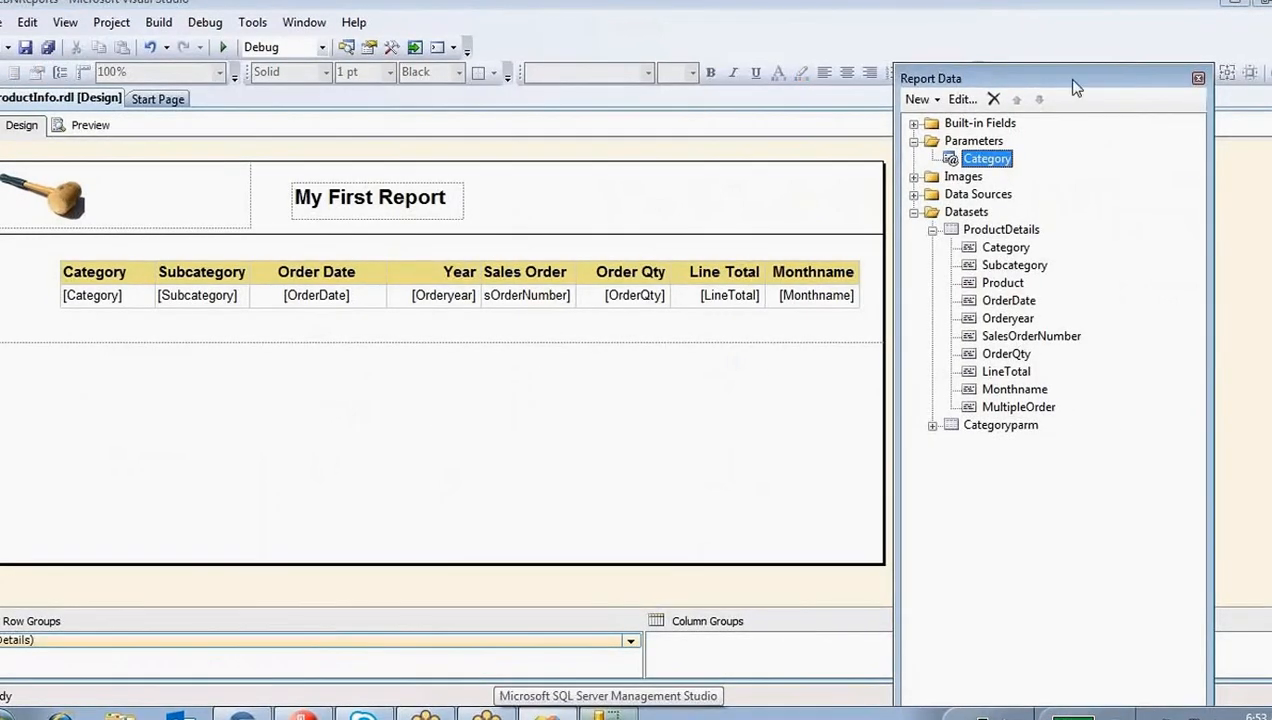
pyautogui.moveTo(1069, 87); pyautogui.dragTo(1252, 360)
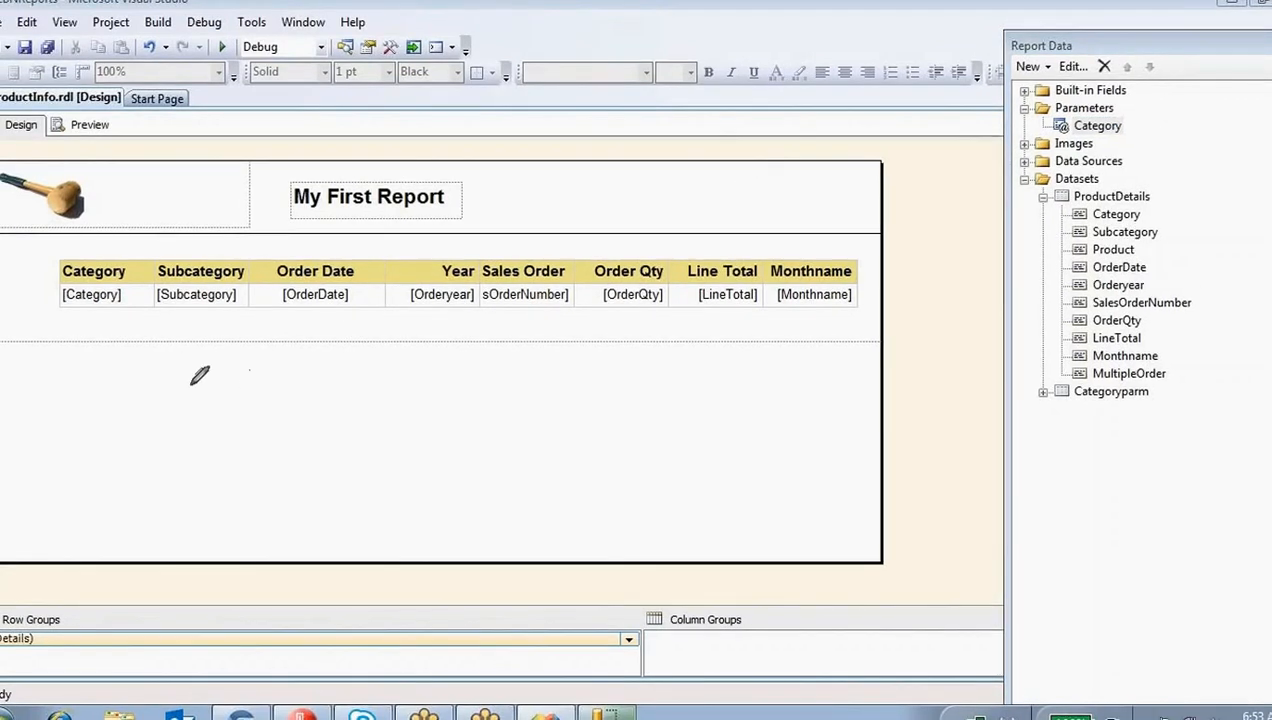
pyautogui.moveTo(159, 364)
pyautogui.mouseDown()
pyautogui.moveTo(159, 418)
pyautogui.moveTo(258, 455)
pyautogui.moveTo(290, 425)
pyautogui.moveTo(288, 377)
pyautogui.mouseUp()
pyautogui.moveTo(212, 343)
pyautogui.mouseDown()
pyautogui.moveTo(160, 366)
pyautogui.moveTo(180, 421)
pyautogui.moveTo(229, 388)
pyautogui.moveTo(256, 418)
pyautogui.mouseUp()
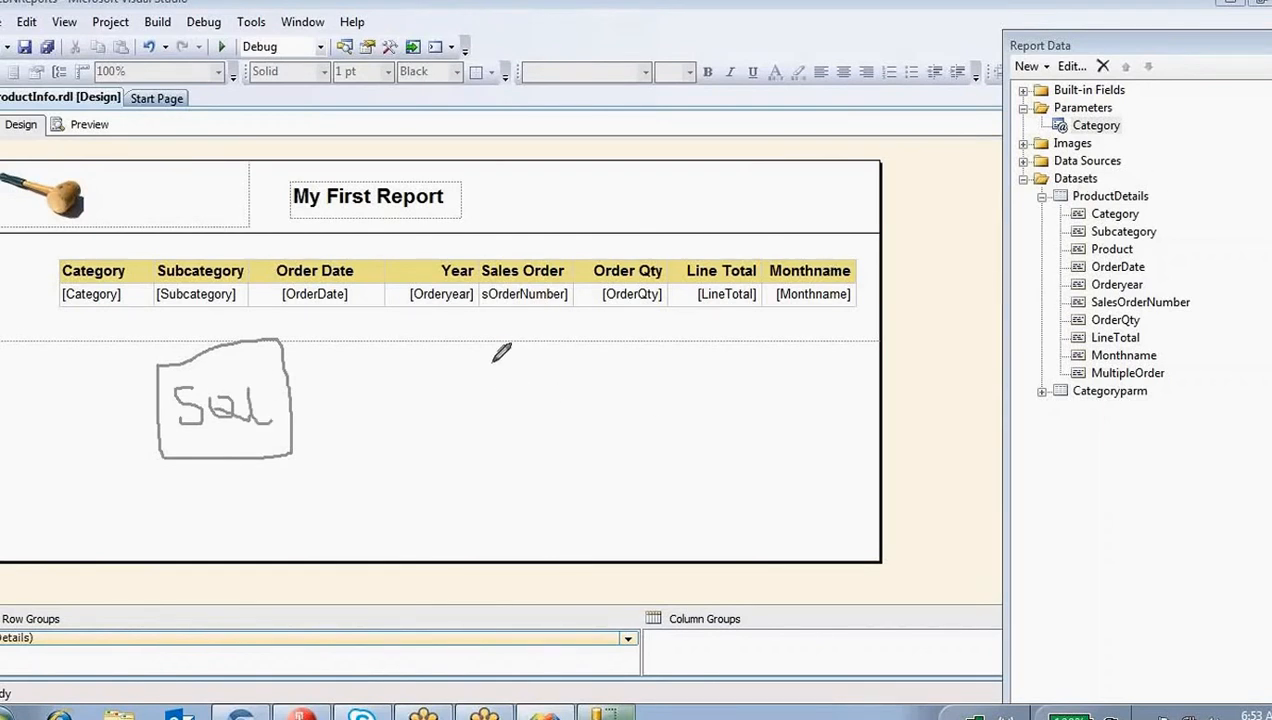
pyautogui.moveTo(492, 343)
pyautogui.mouseDown()
pyautogui.moveTo(647, 409)
pyautogui.moveTo(659, 312)
pyautogui.moveTo(500, 342)
pyautogui.mouseUp()
pyautogui.moveTo(540, 365)
pyautogui.mouseDown()
pyautogui.moveTo(550, 383)
pyautogui.moveTo(614, 322)
pyautogui.moveTo(612, 374)
pyautogui.moveTo(648, 336)
pyautogui.mouseUp()
pyautogui.moveTo(575, 398)
pyautogui.mouseDown()
pyautogui.moveTo(540, 412)
pyautogui.moveTo(600, 428)
pyautogui.moveTo(678, 397)
pyautogui.mouseUp()
pyautogui.moveTo(913, 302); pyautogui.dragTo(928, 385)
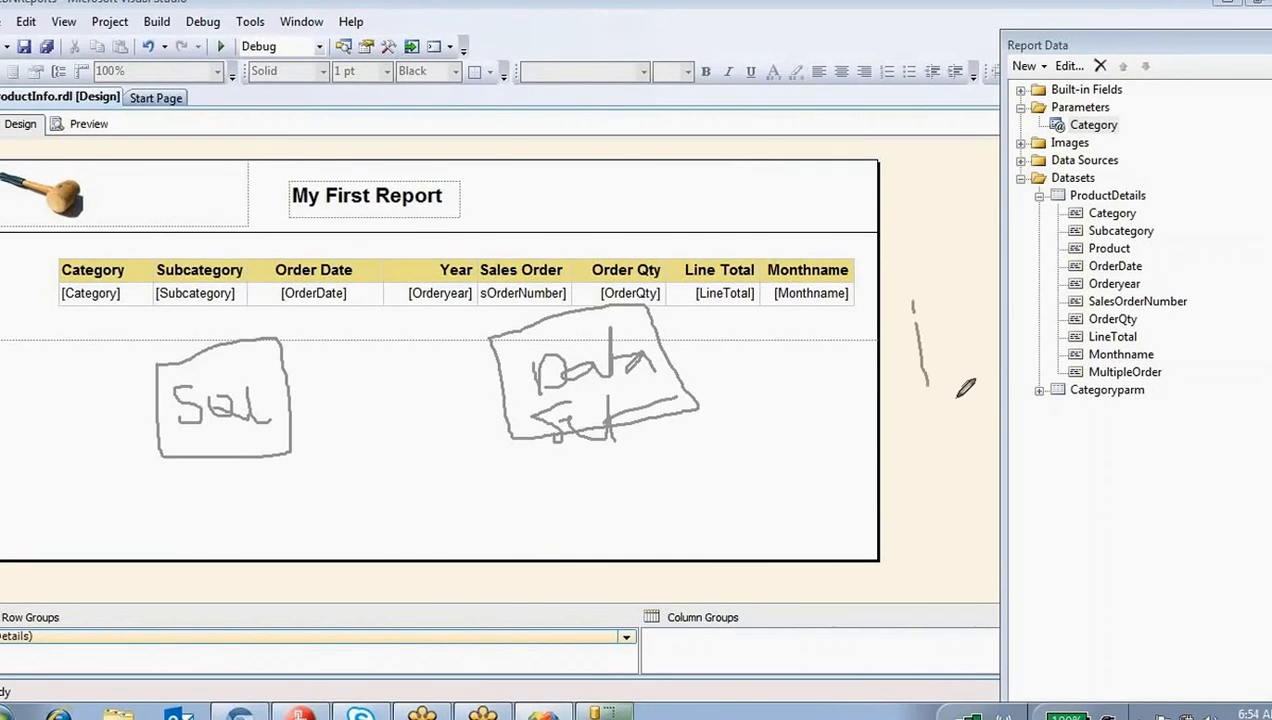
pyautogui.moveTo(1062, 392)
pyautogui.mouseDown()
pyautogui.moveTo(925, 298)
pyautogui.moveTo(980, 348)
pyautogui.moveTo(1028, 335)
pyautogui.moveTo(1040, 300)
pyautogui.moveTo(1082, 303)
pyautogui.mouseUp()
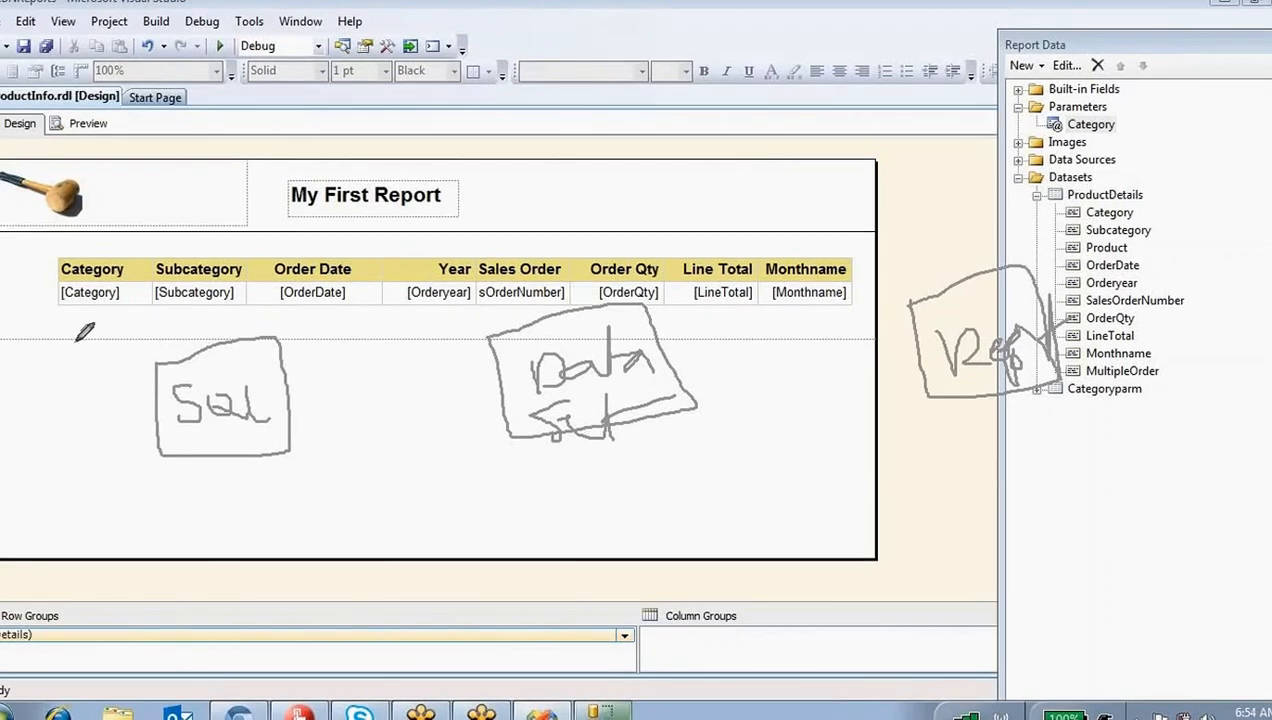
pyautogui.moveTo(78, 344)
pyautogui.mouseDown()
pyautogui.moveTo(91, 388)
pyautogui.moveTo(98, 334)
pyautogui.moveTo(87, 368)
pyautogui.moveTo(168, 340)
pyautogui.moveTo(233, 338)
pyautogui.moveTo(268, 304)
pyautogui.moveTo(292, 320)
pyautogui.mouseUp()
pyautogui.moveTo(1263, 181)
pyautogui.mouseDown()
pyautogui.moveTo(1238, 214)
pyautogui.moveTo(1100, 292)
pyautogui.moveTo(1080, 328)
pyautogui.moveTo(1238, 358)
pyautogui.mouseUp()
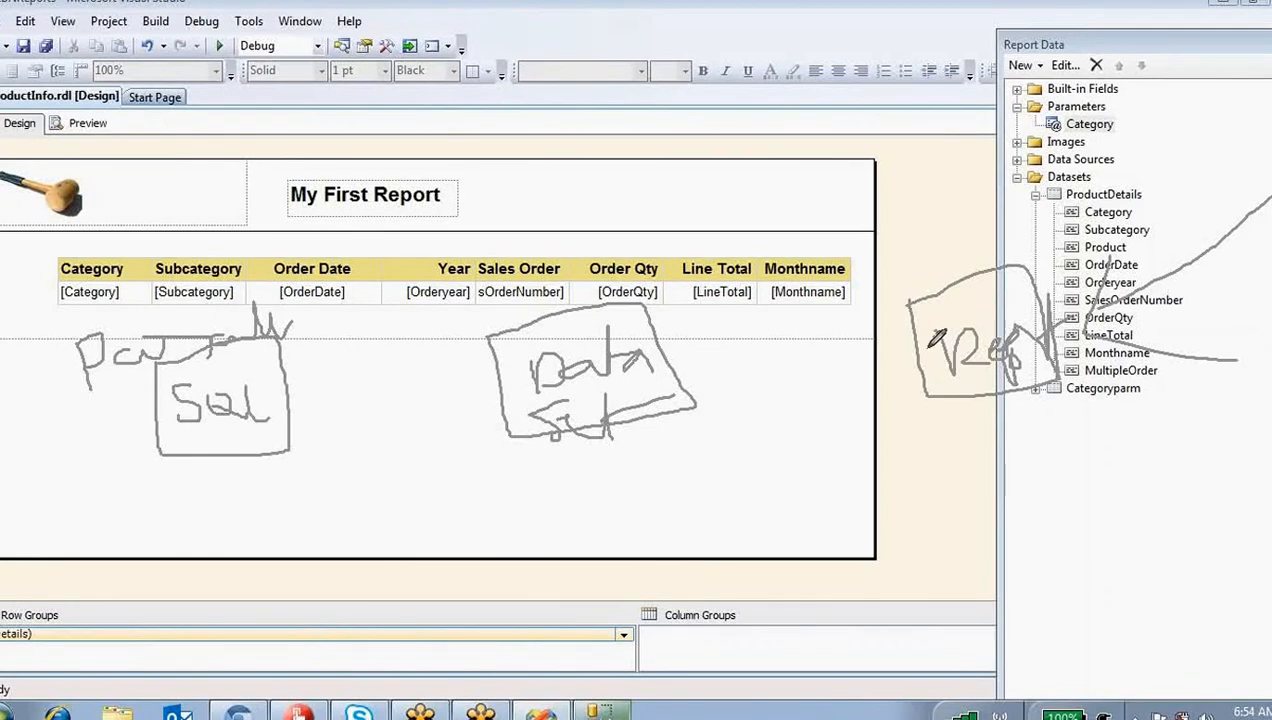
pyautogui.moveTo(922, 345); pyautogui.dragTo(682, 374)
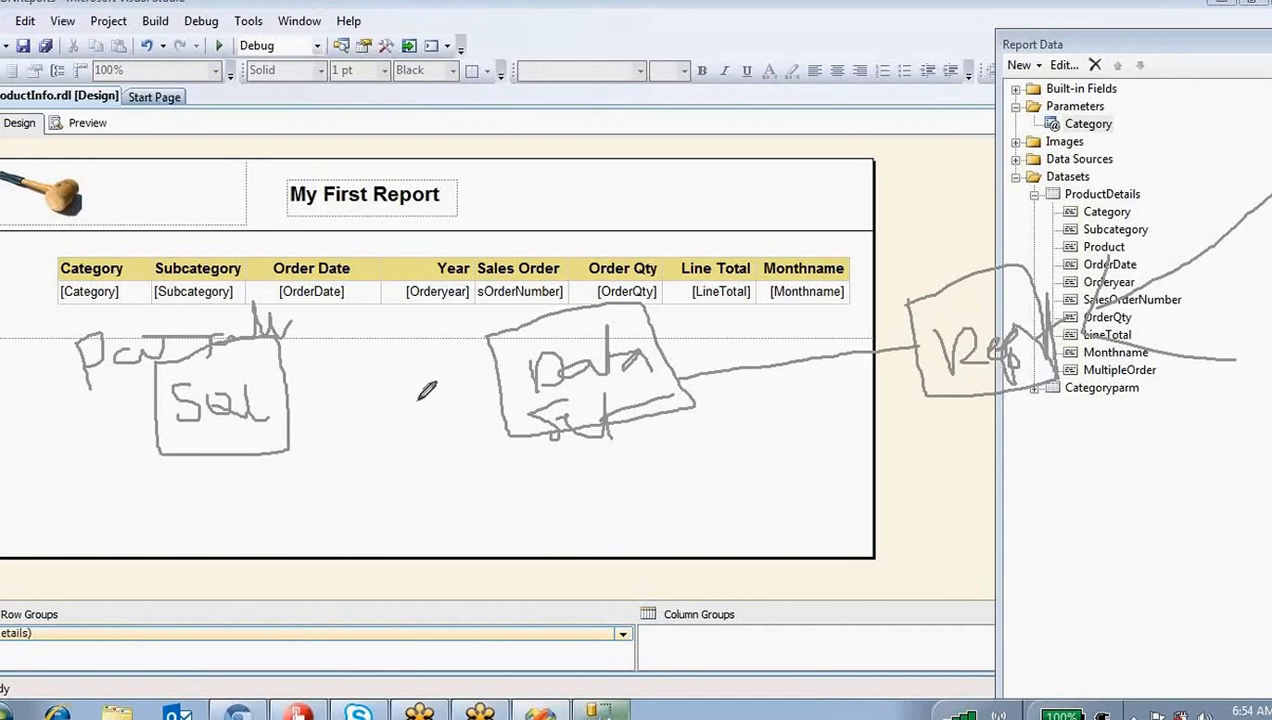
pyautogui.moveTo(419, 398); pyautogui.dragTo(292, 401)
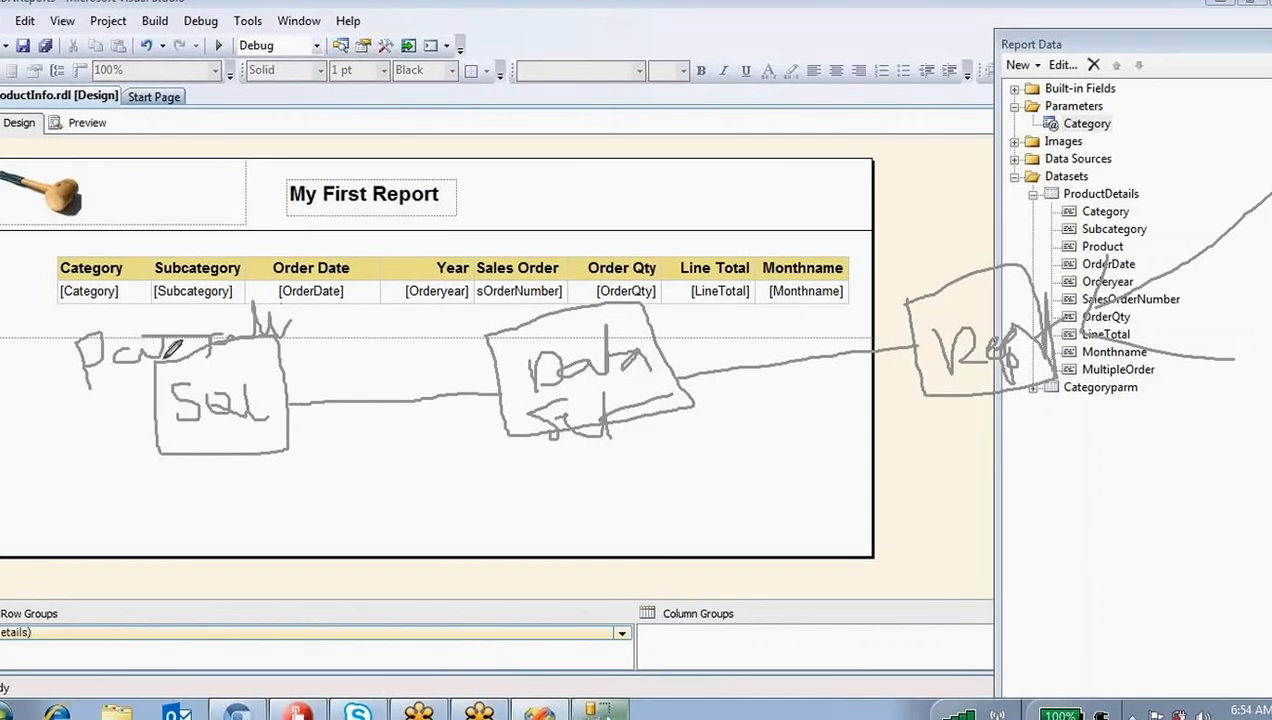
pyautogui.moveTo(160, 420)
pyautogui.mouseDown()
pyautogui.moveTo(300, 410)
pyautogui.moveTo(165, 340)
pyautogui.mouseUp()
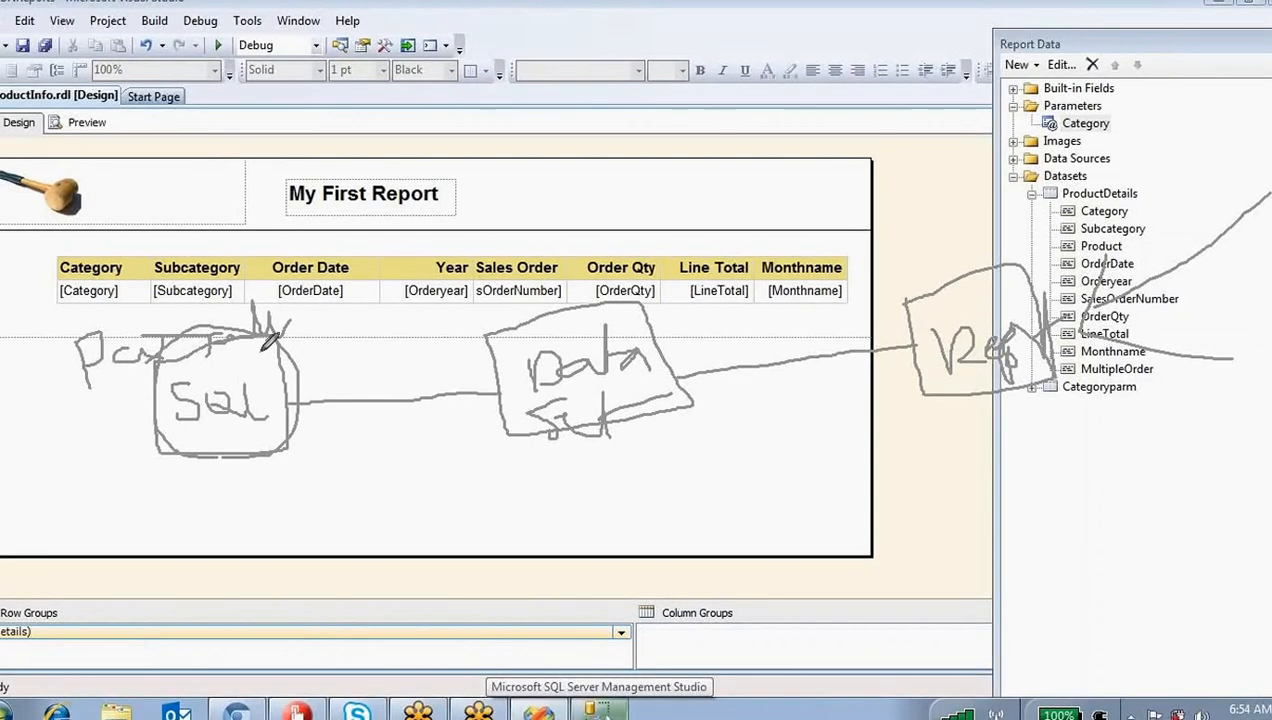
pyautogui.moveTo(254, 328)
pyautogui.mouseDown()
pyautogui.moveTo(321, 243)
pyautogui.moveTo(503, 246)
pyautogui.moveTo(562, 302)
pyautogui.mouseUp()
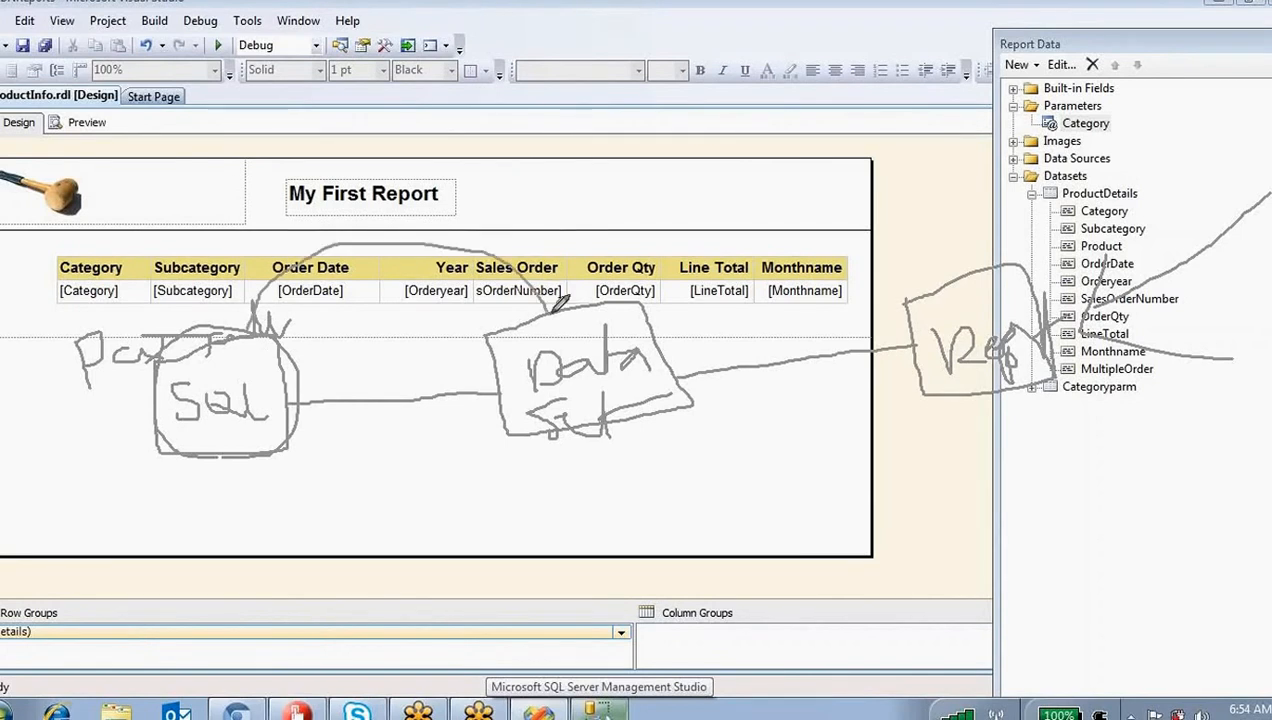
pyautogui.moveTo(420, 246)
pyautogui.mouseDown()
pyautogui.moveTo(410, 222)
pyautogui.moveTo(452, 200)
pyautogui.moveTo(424, 192)
pyautogui.moveTo(482, 207)
pyautogui.moveTo(498, 192)
pyautogui.moveTo(482, 210)
pyautogui.moveTo(540, 182)
pyautogui.moveTo(556, 232)
pyautogui.mouseUp()
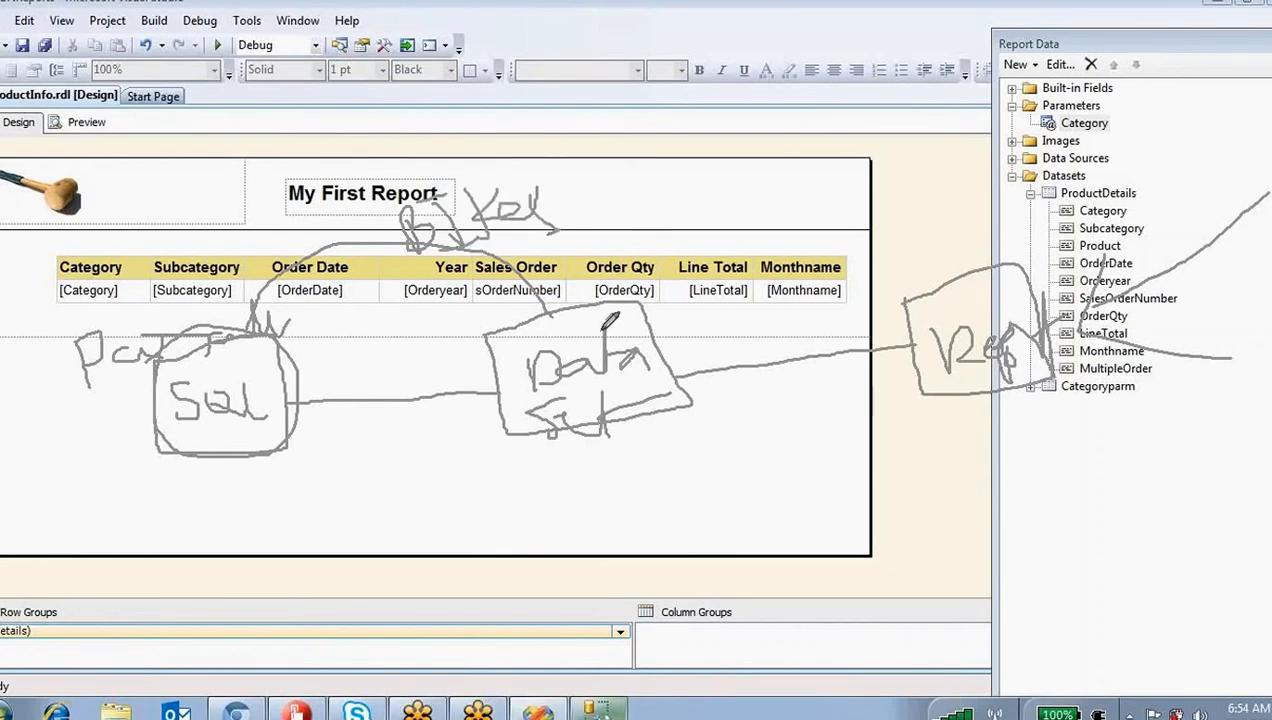
pyautogui.moveTo(552, 302)
pyautogui.mouseDown()
pyautogui.moveTo(634, 184)
pyautogui.moveTo(975, 238)
pyautogui.moveTo(972, 262)
pyautogui.moveTo(1000, 268)
pyautogui.mouseUp()
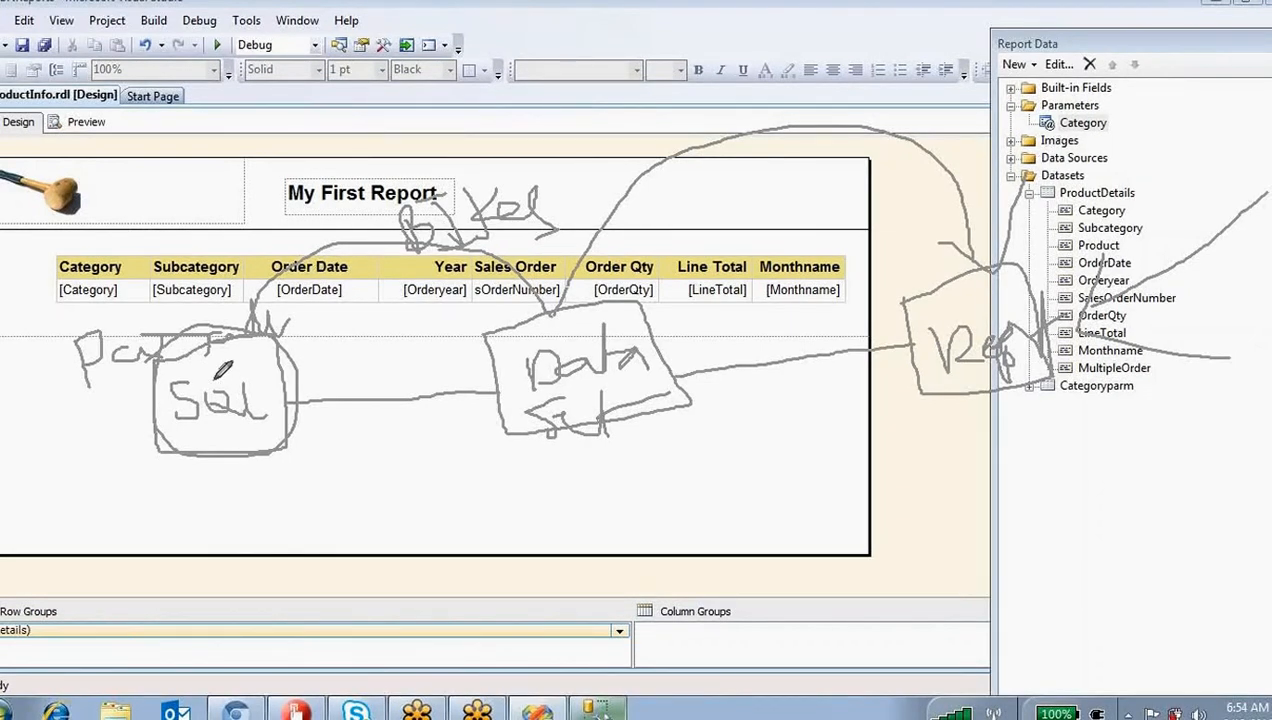
pyautogui.moveTo(240, 410); pyautogui.dragTo(472, 240)
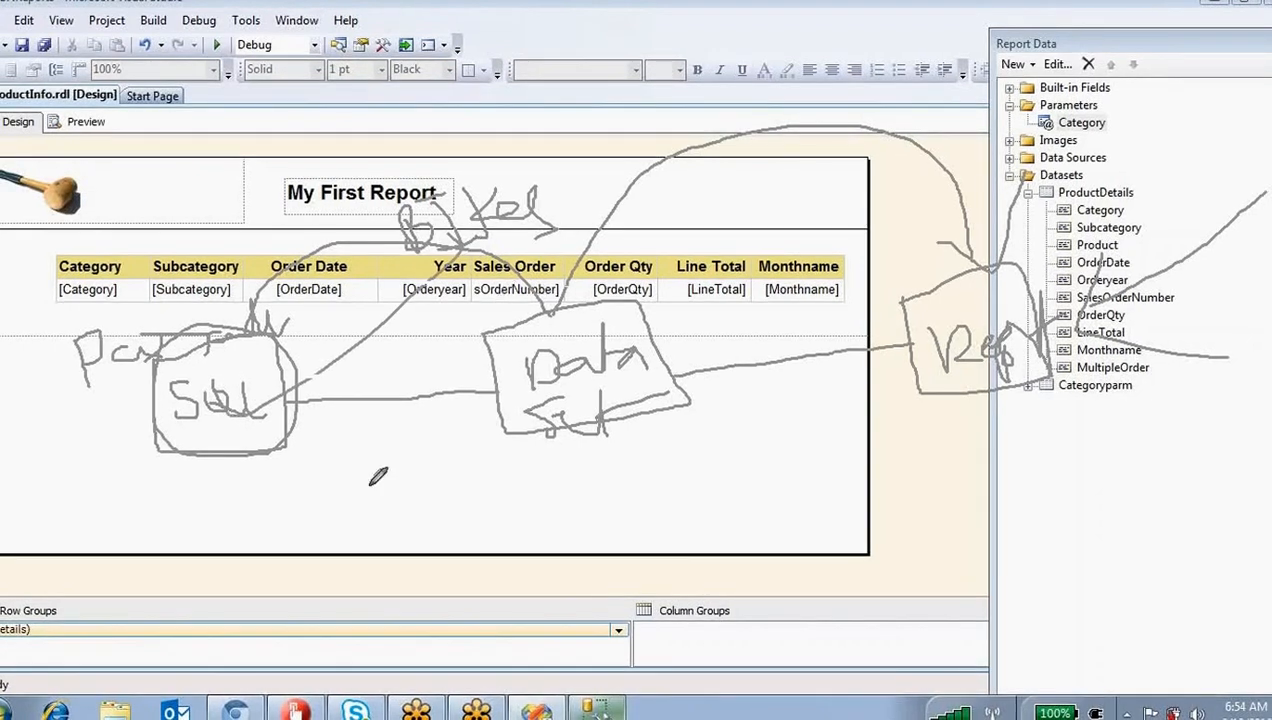
pyautogui.moveTo(197, 526); pyautogui.dragTo(199, 568)
pyautogui.moveTo(216, 634)
pyautogui.mouseDown()
pyautogui.moveTo(335, 602)
pyautogui.moveTo(322, 485)
pyautogui.moveTo(214, 514)
pyautogui.mouseUp()
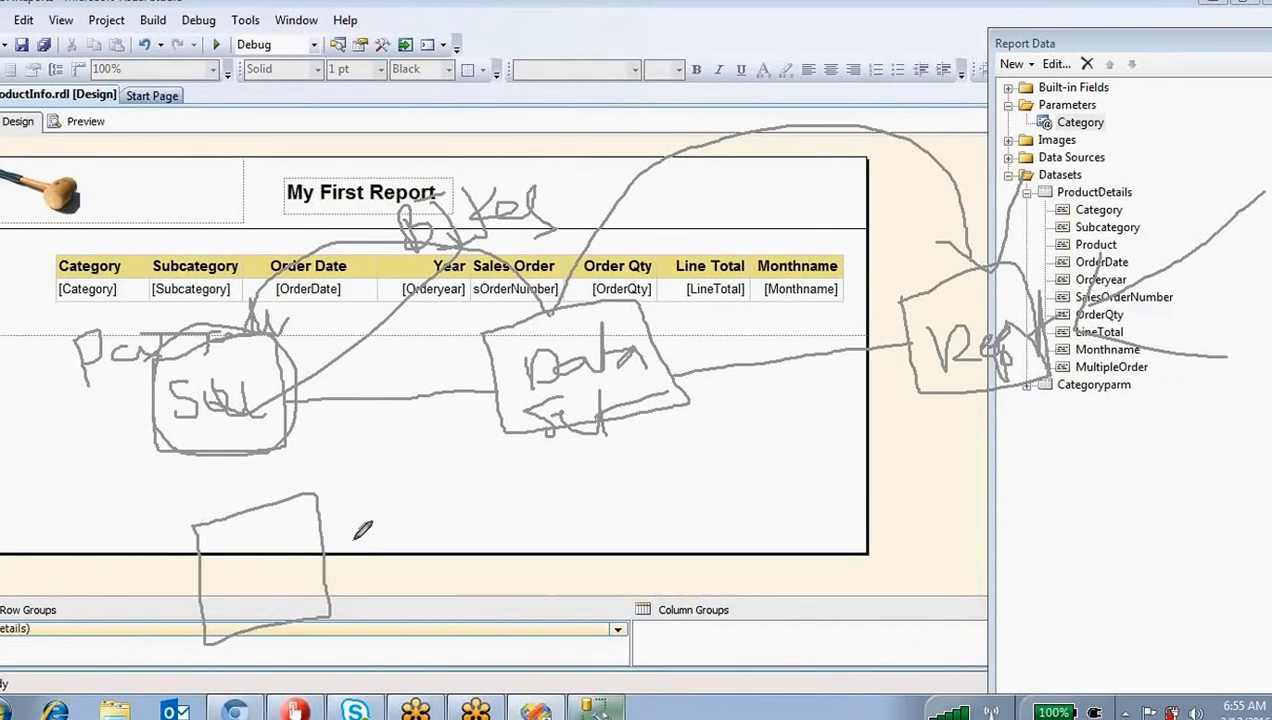
pyautogui.moveTo(362, 545); pyautogui.dragTo(474, 523)
pyautogui.moveTo(232, 556)
pyautogui.mouseDown()
pyautogui.moveTo(199, 604)
pyautogui.moveTo(282, 557)
pyautogui.moveTo(341, 548)
pyautogui.mouseUp()
pyautogui.moveTo(484, 490)
pyautogui.mouseDown()
pyautogui.moveTo(535, 590)
pyautogui.moveTo(697, 528)
pyautogui.moveTo(466, 494)
pyautogui.moveTo(548, 535)
pyautogui.moveTo(592, 530)
pyautogui.moveTo(630, 500)
pyautogui.moveTo(664, 525)
pyautogui.moveTo(545, 552)
pyautogui.moveTo(606, 581)
pyautogui.mouseUp()
pyautogui.moveTo(622, 526)
pyautogui.mouseDown()
pyautogui.moveTo(621, 614)
pyautogui.moveTo(664, 548)
pyautogui.moveTo(955, 462)
pyautogui.moveTo(1060, 520)
pyautogui.moveTo(1058, 408)
pyautogui.mouseUp()
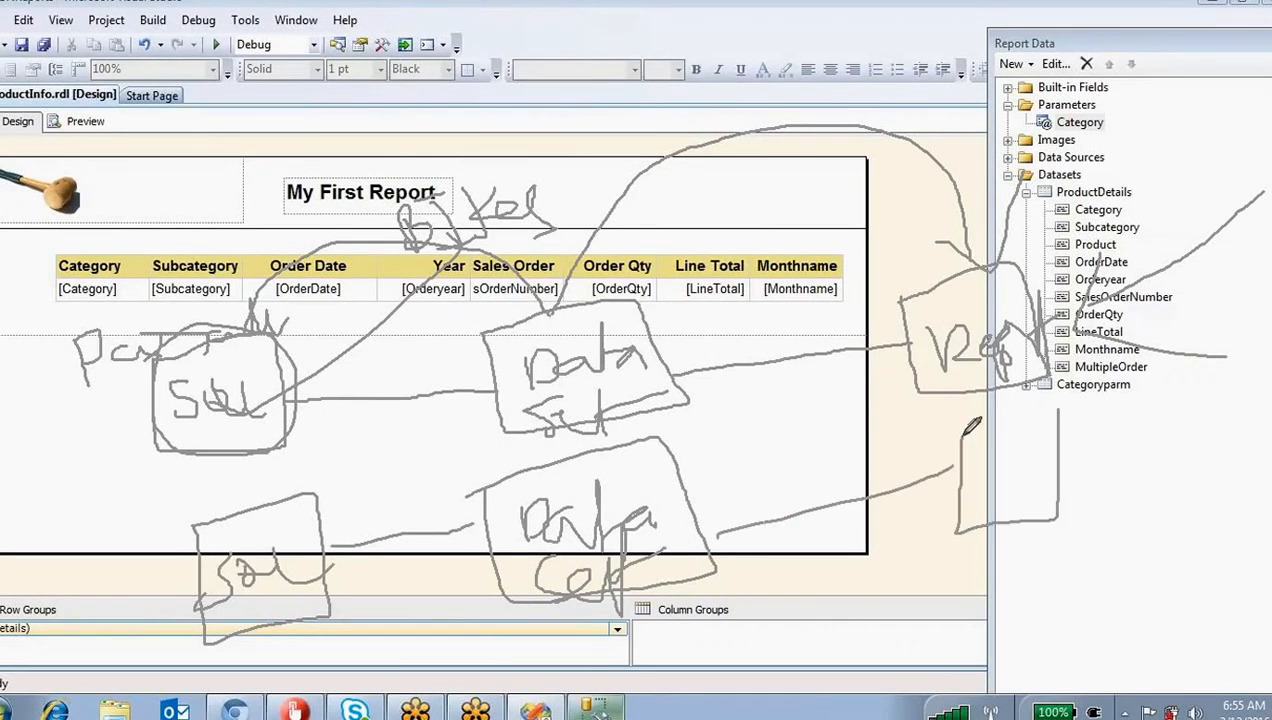
pyautogui.moveTo(955, 436)
pyautogui.mouseDown()
pyautogui.moveTo(1000, 450)
pyautogui.moveTo(1048, 440)
pyautogui.moveTo(1060, 482)
pyautogui.mouseUp()
pyautogui.moveTo(1070, 392); pyautogui.dragTo(1064, 505)
pyautogui.moveTo(1048, 458); pyautogui.dragTo(1133, 428)
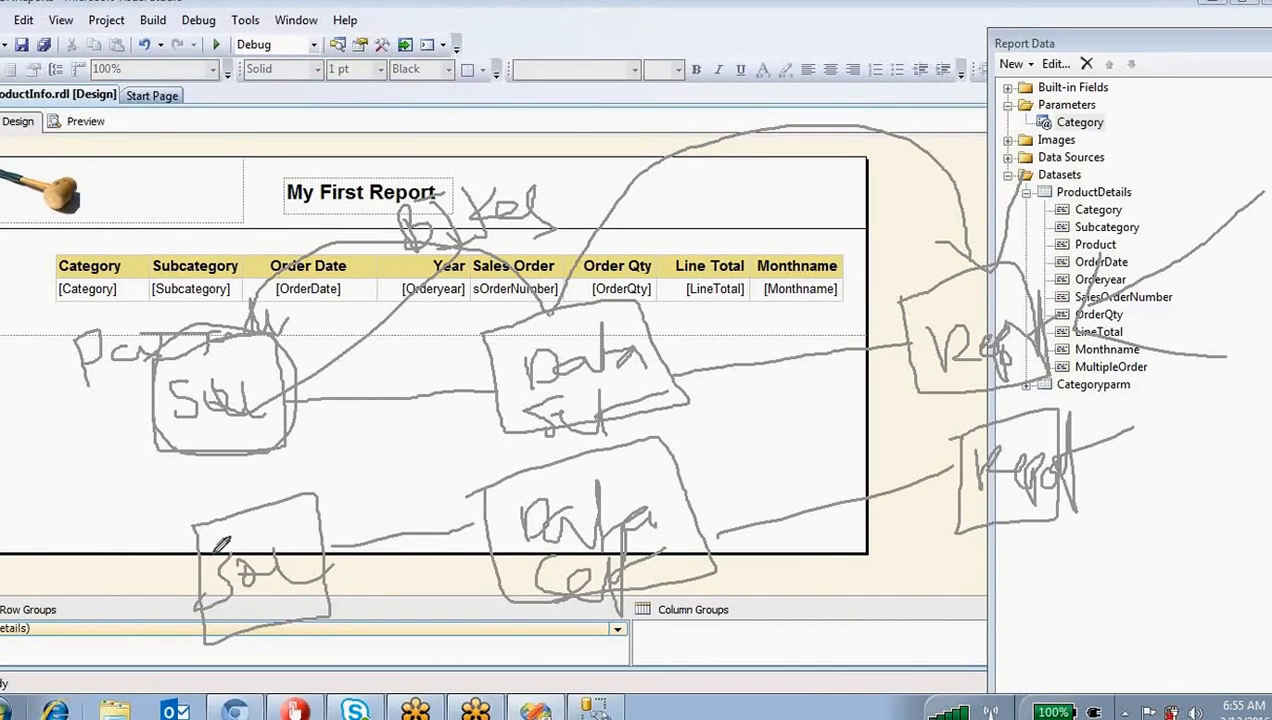
pyautogui.moveTo(258, 582); pyautogui.dragTo(210, 668)
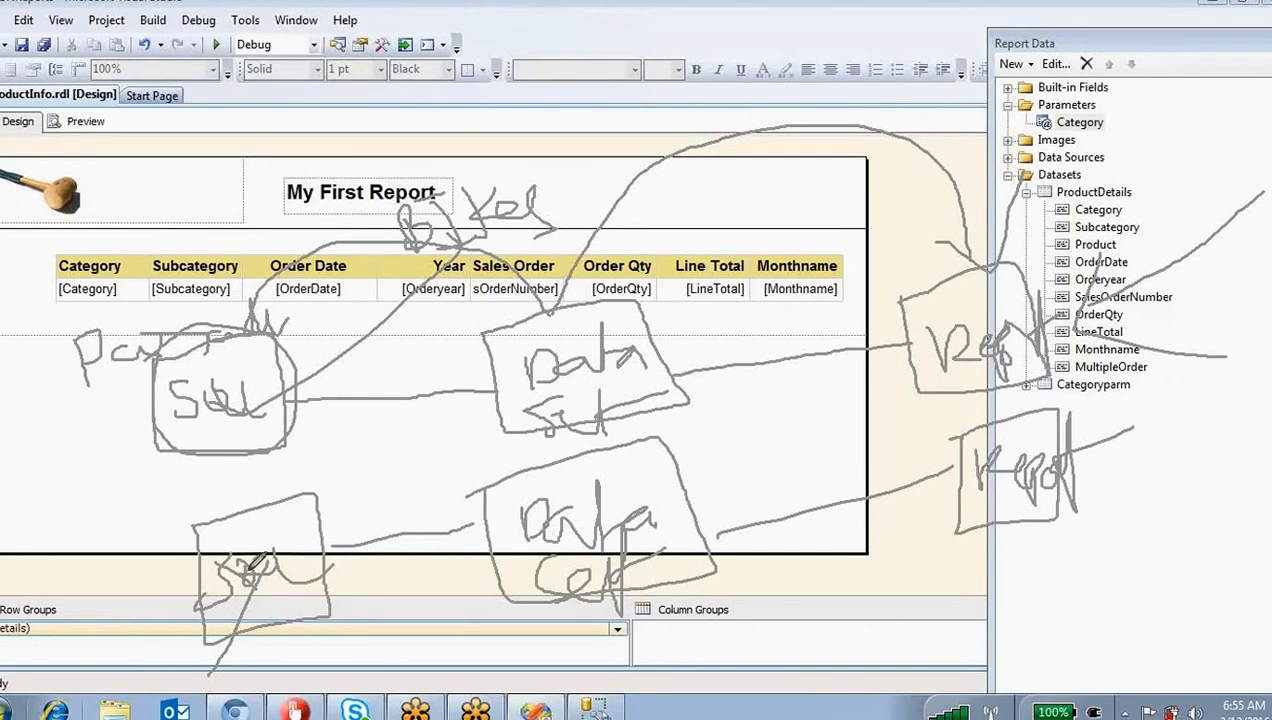
pyautogui.moveTo(235, 522); pyautogui.dragTo(265, 447)
pyautogui.moveTo(365, 431); pyautogui.dragTo(290, 431)
pyautogui.moveTo(427, 432); pyautogui.dragTo(502, 469)
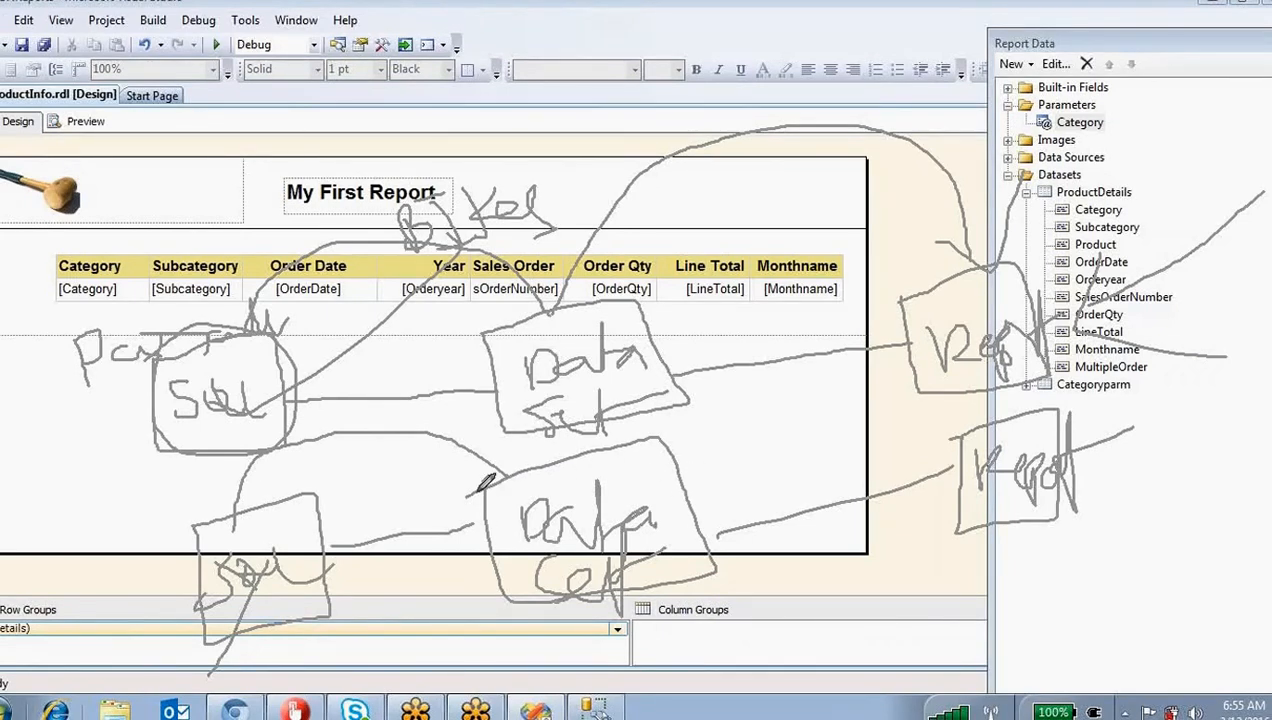
pyautogui.moveTo(480, 488)
pyautogui.mouseDown()
pyautogui.moveTo(495, 580)
pyautogui.moveTo(620, 578)
pyautogui.moveTo(670, 432)
pyautogui.moveTo(540, 455)
pyautogui.mouseUp()
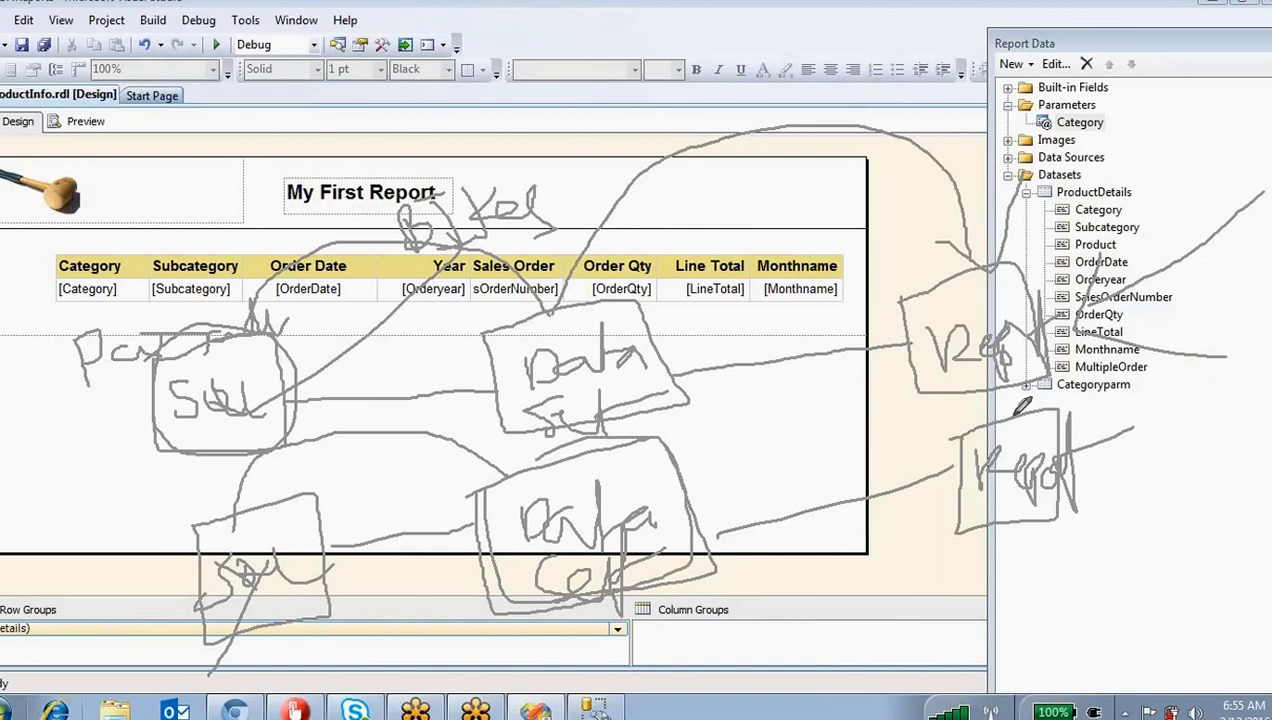
pyautogui.moveTo(971, 434)
pyautogui.mouseDown()
pyautogui.moveTo(969, 499)
pyautogui.moveTo(915, 440)
pyautogui.mouseUp()
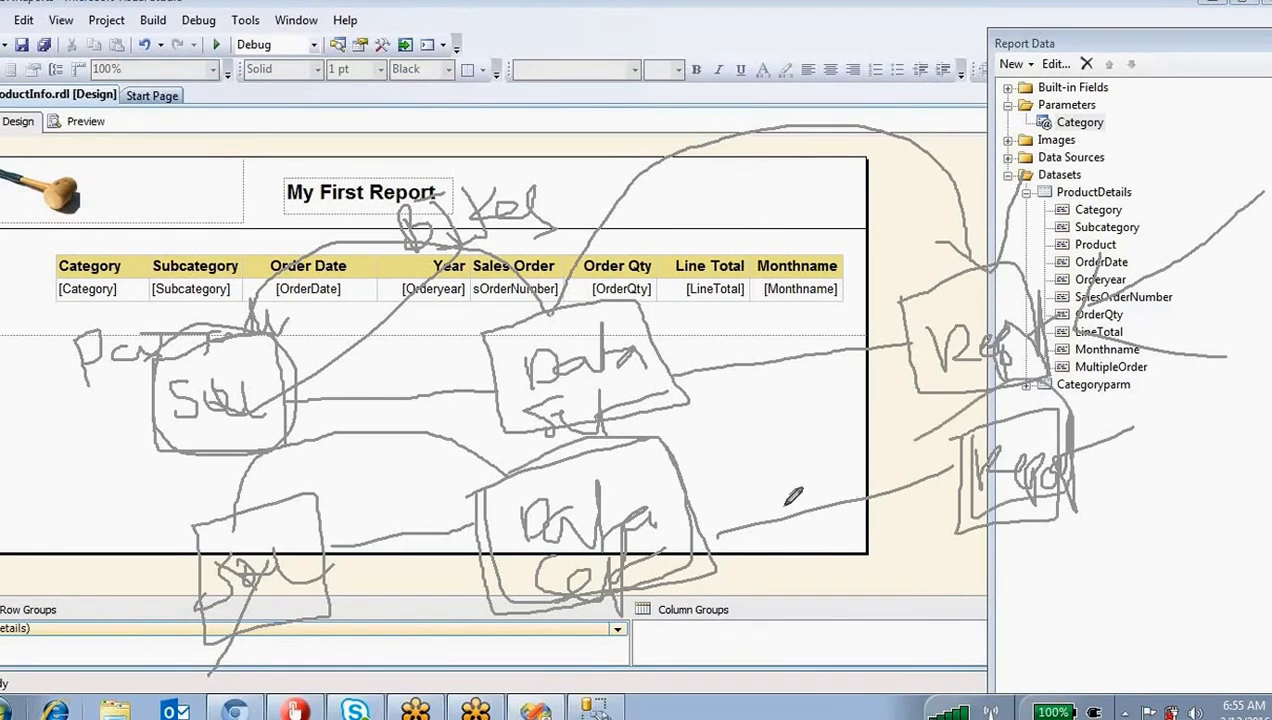
pyautogui.moveTo(238, 511)
pyautogui.mouseDown()
pyautogui.moveTo(482, 444)
pyautogui.moveTo(530, 492)
pyautogui.mouseUp()
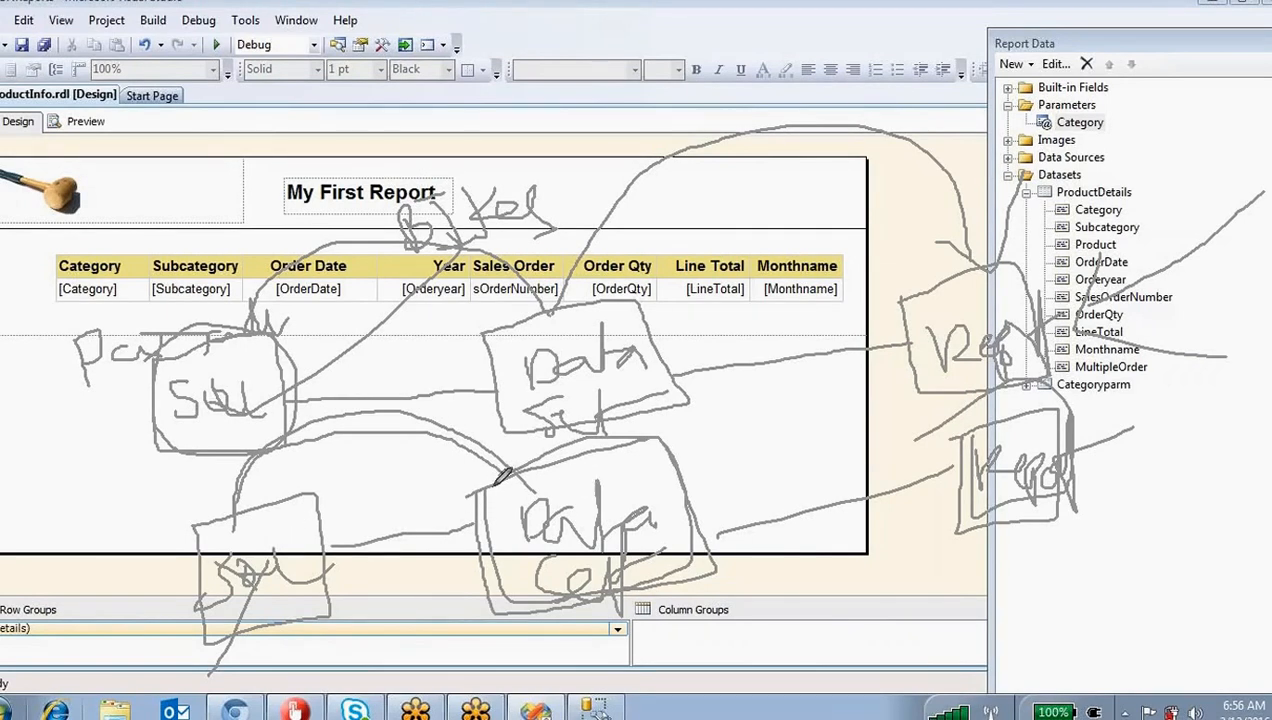
pyautogui.moveTo(497, 484)
pyautogui.mouseDown()
pyautogui.moveTo(655, 605)
pyautogui.moveTo(690, 450)
pyautogui.moveTo(480, 448)
pyautogui.moveTo(610, 442)
pyautogui.mouseUp()
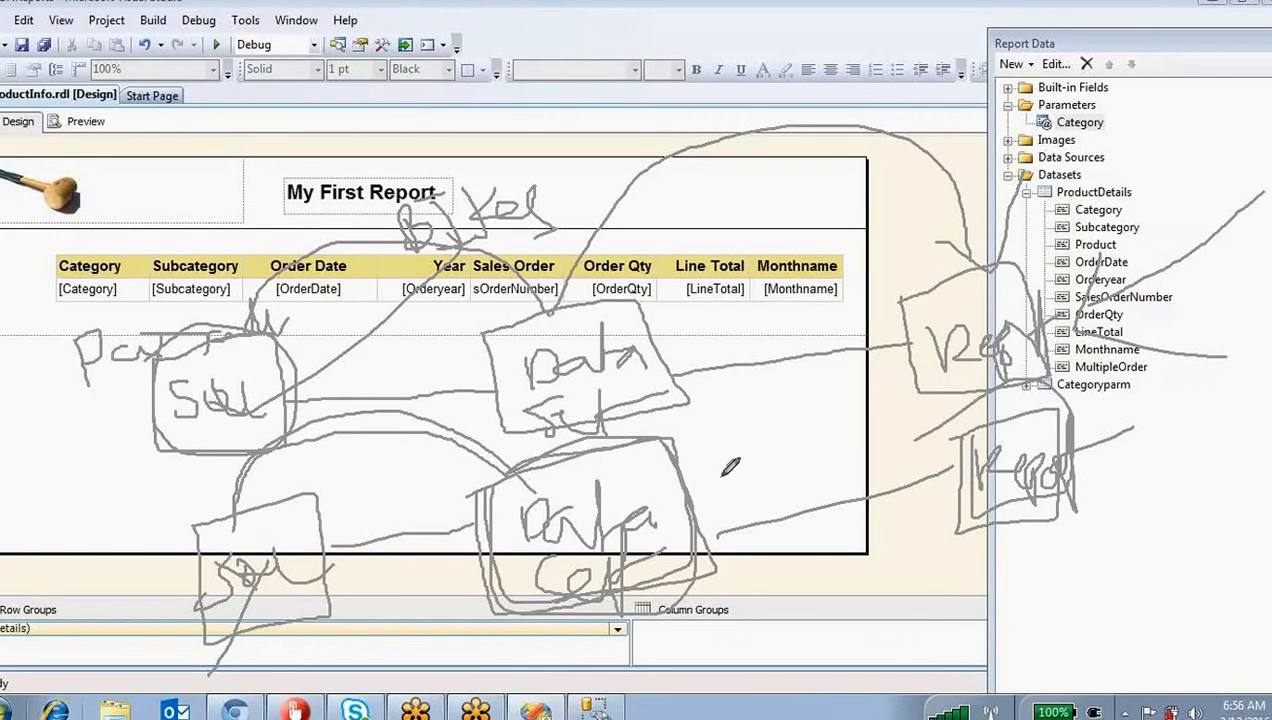
pyautogui.moveTo(688, 492); pyautogui.dragTo(838, 318)
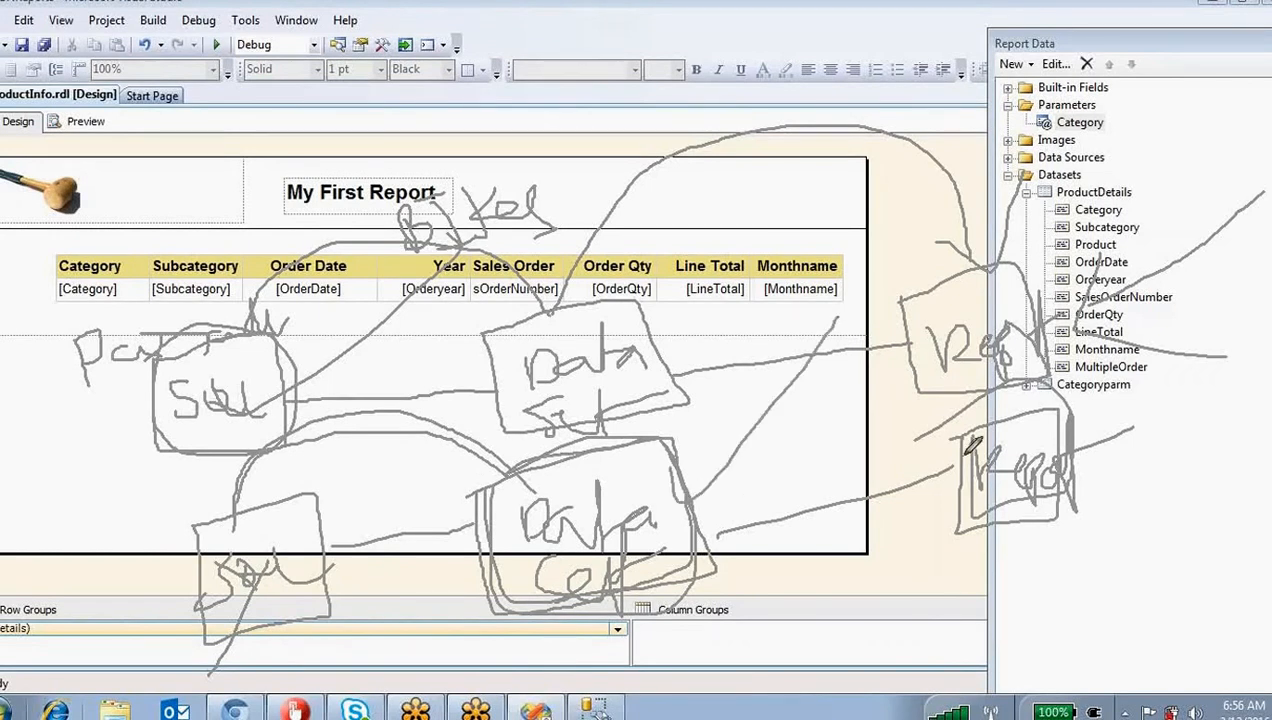
pyautogui.moveTo(1029, 474); pyautogui.dragTo(1245, 231)
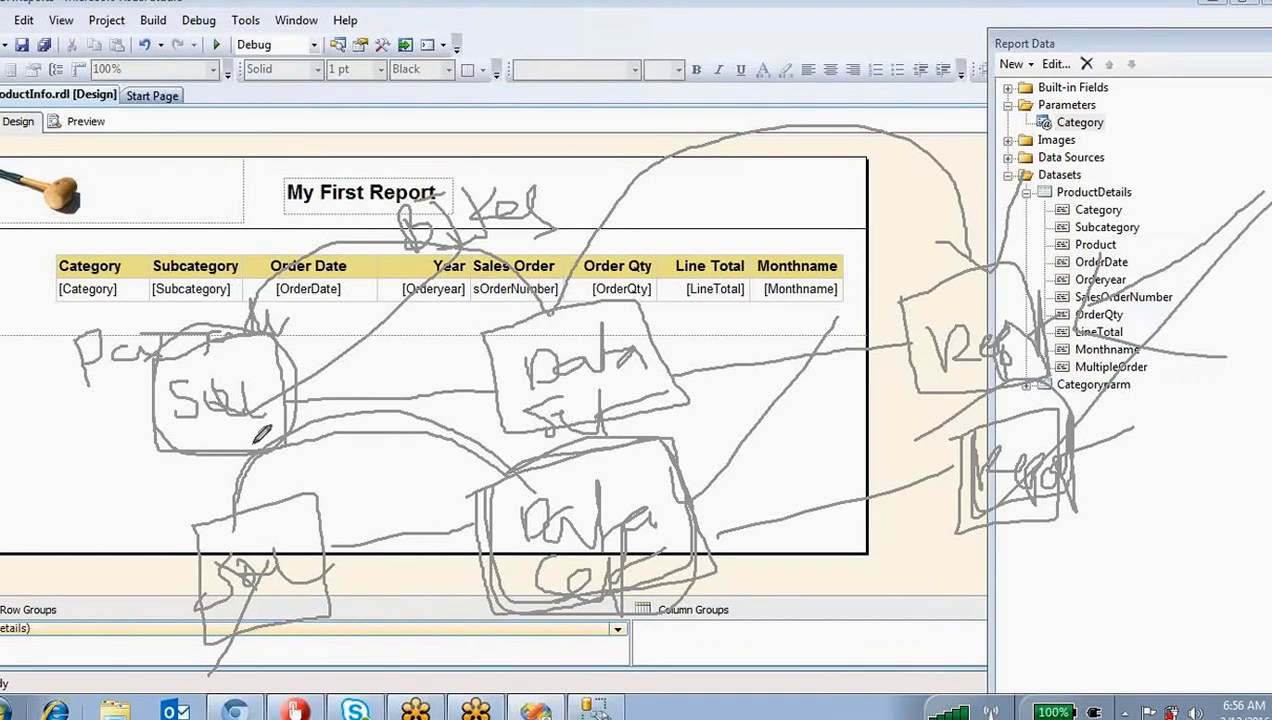
pyautogui.moveTo(295, 320)
pyautogui.mouseDown()
pyautogui.moveTo(196, 345)
pyautogui.moveTo(218, 327)
pyautogui.mouseUp()
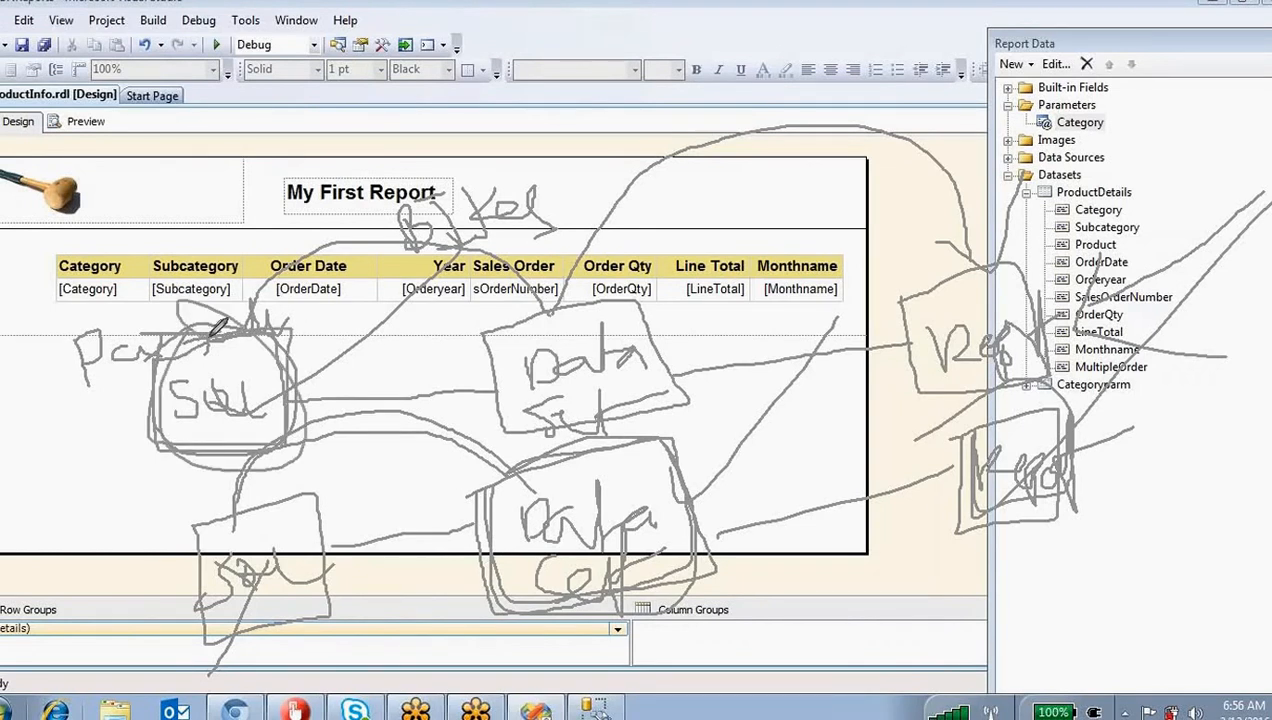
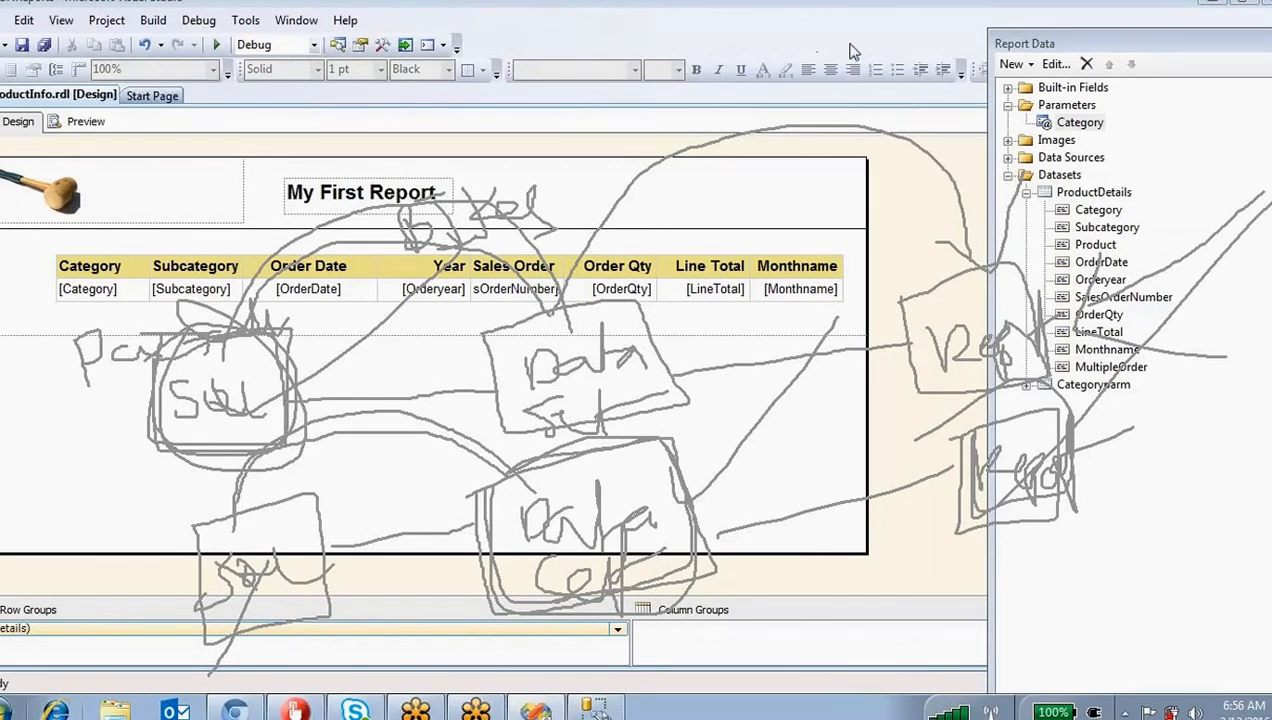
pyautogui.press('Escape')
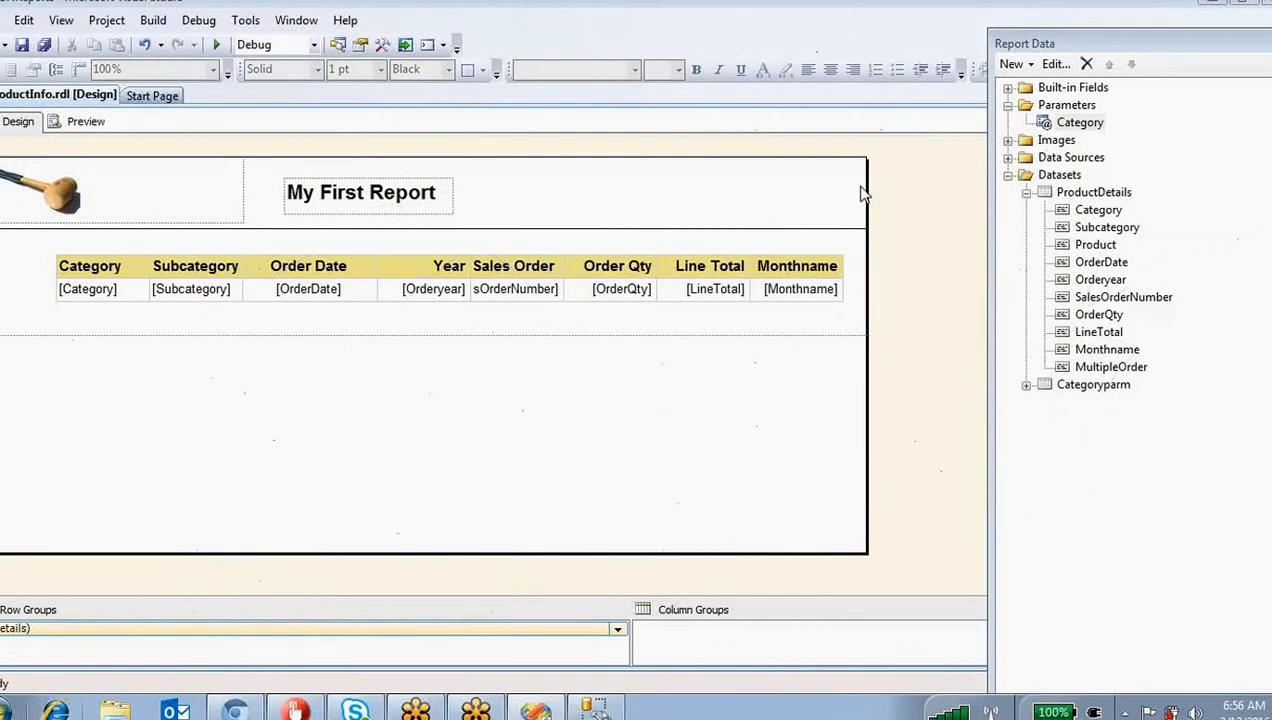
# Step: Delete the Category report parameter, glance at the query in SQL Server Management Studio and return to Visual Studio
pyautogui.click(1075, 123)
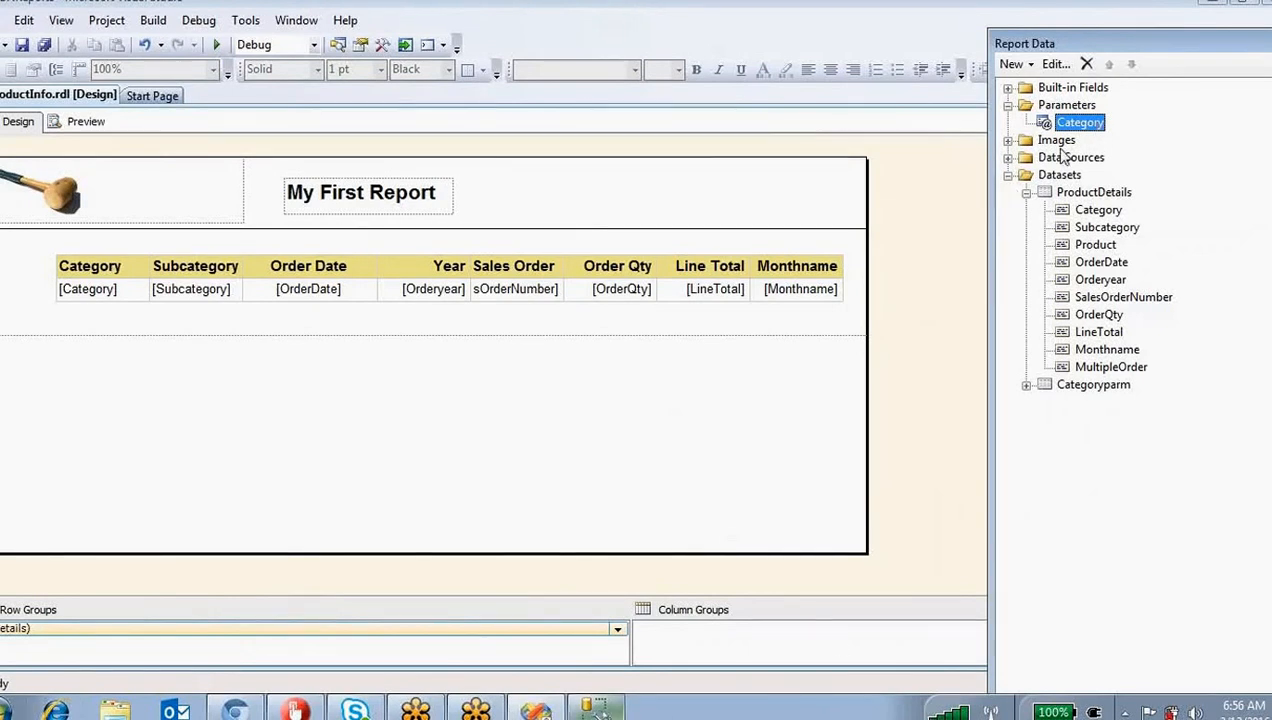
pyautogui.rightClick(1097, 133)
pyautogui.click(1142, 133)
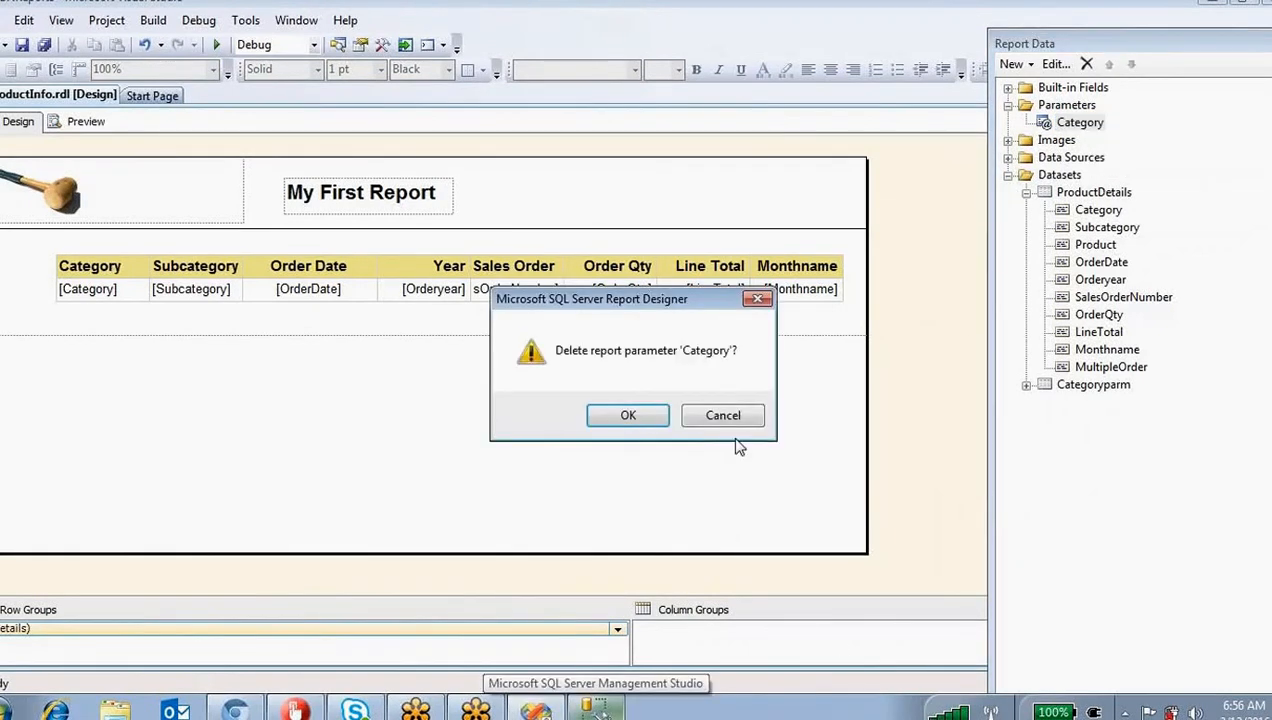
pyautogui.click(628, 415)
pyautogui.click(600, 708)
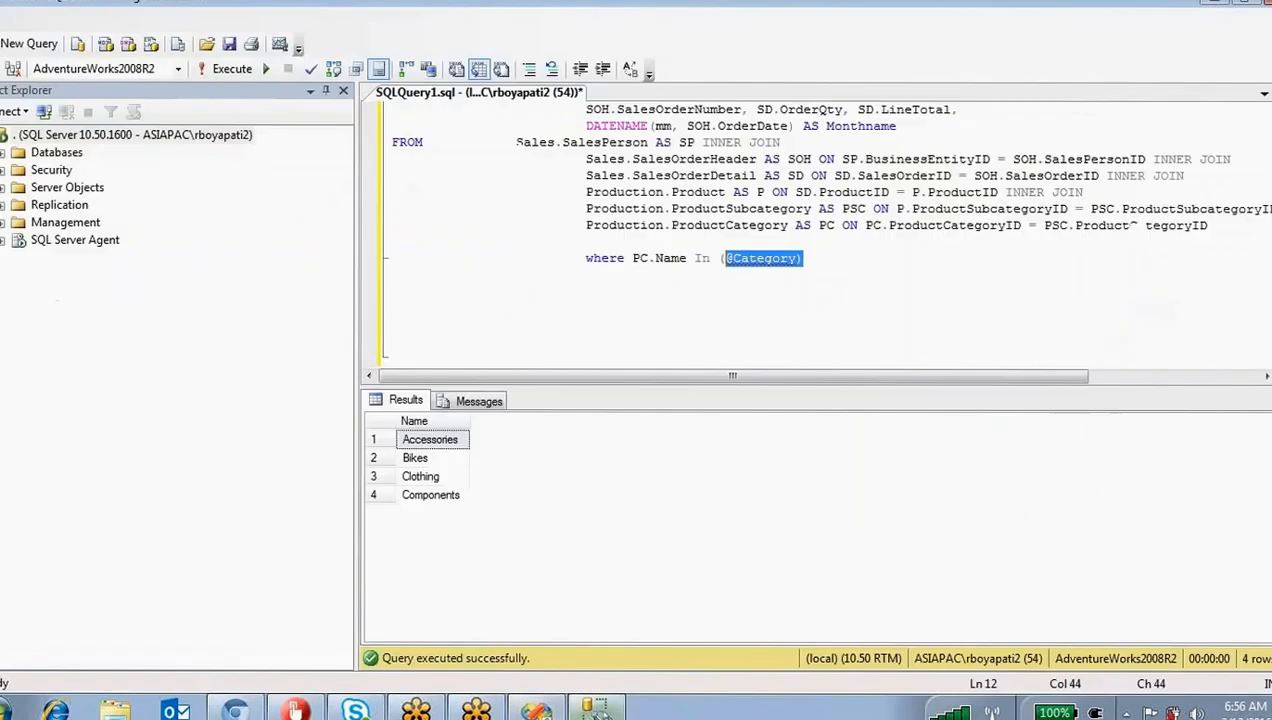
pyautogui.click(600, 708)
pyautogui.doubleClick(1094, 177)
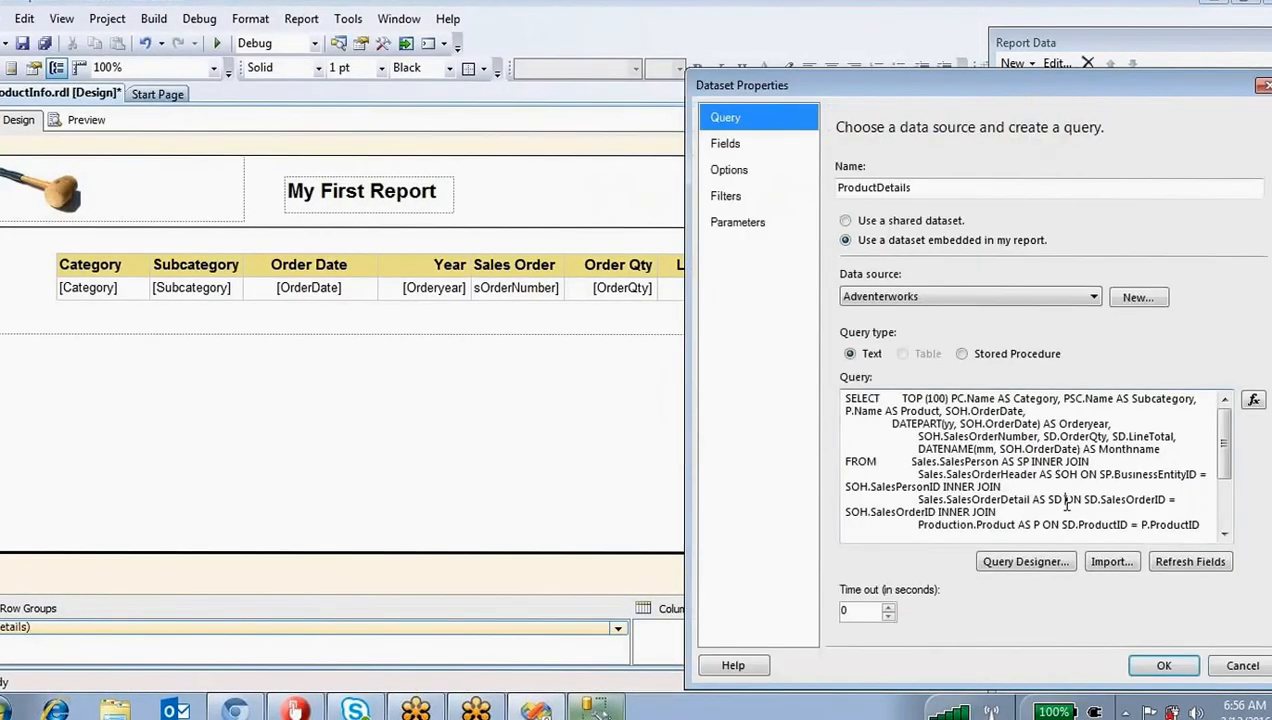
pyautogui.scroll(-3, 1084, 500)
pyautogui.moveTo(909, 528); pyautogui.dragTo(911, 534)
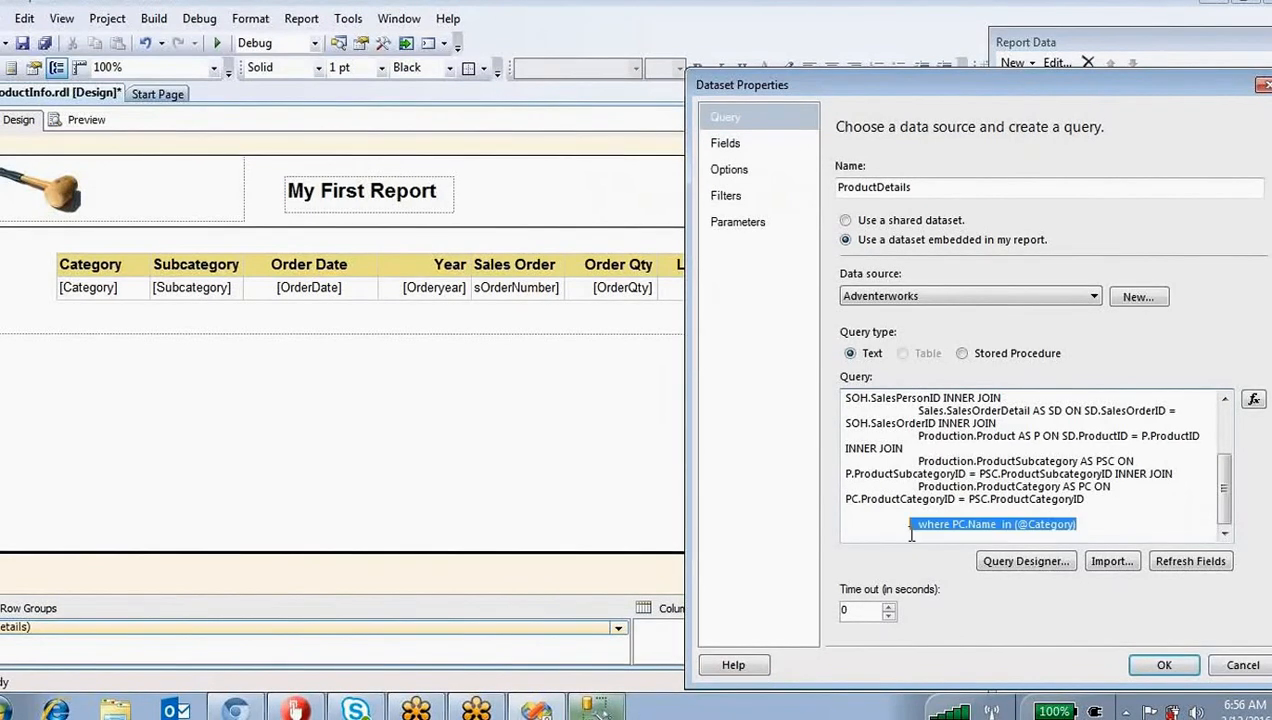
pyautogui.press('Delete')
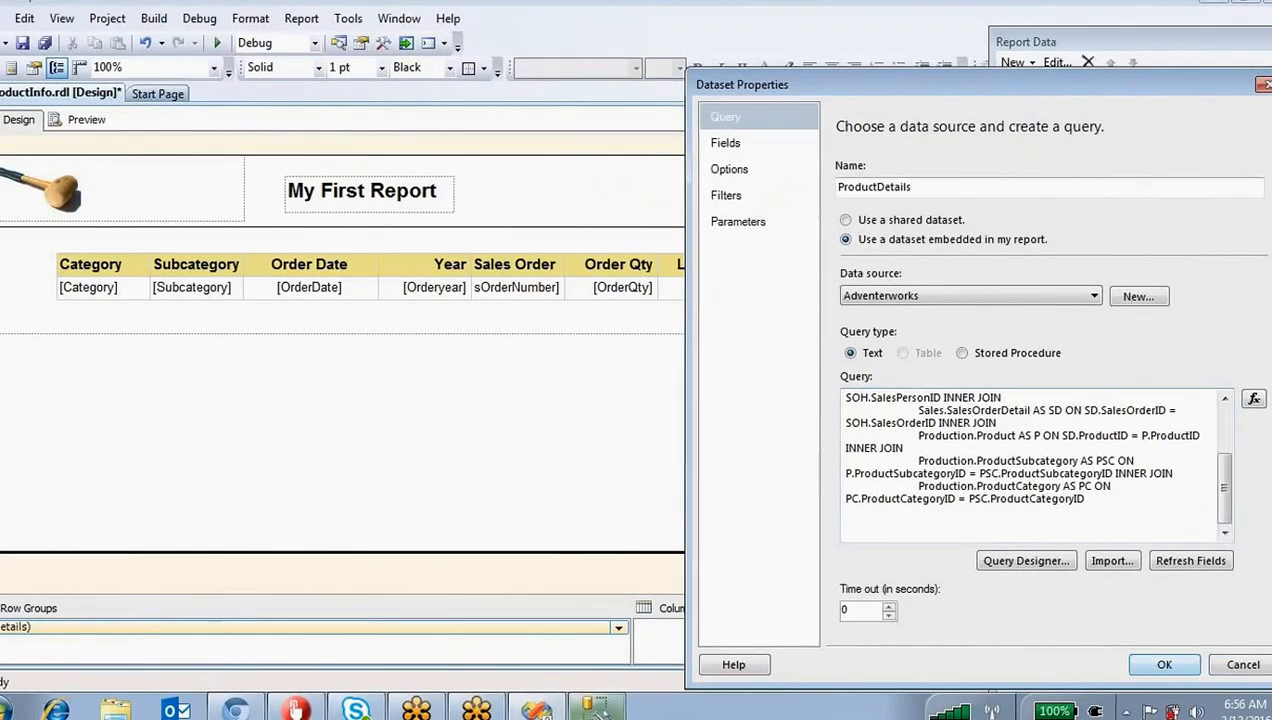
pyautogui.click(1140, 668)
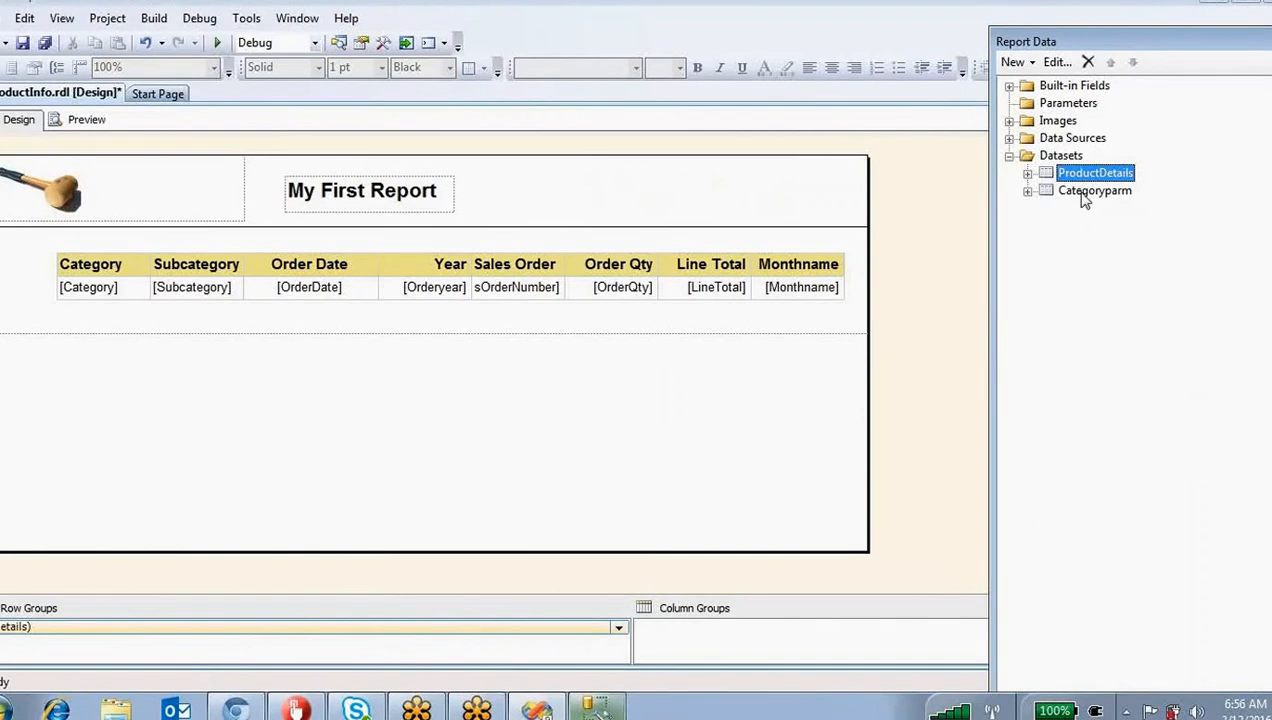
pyautogui.click(88, 122)
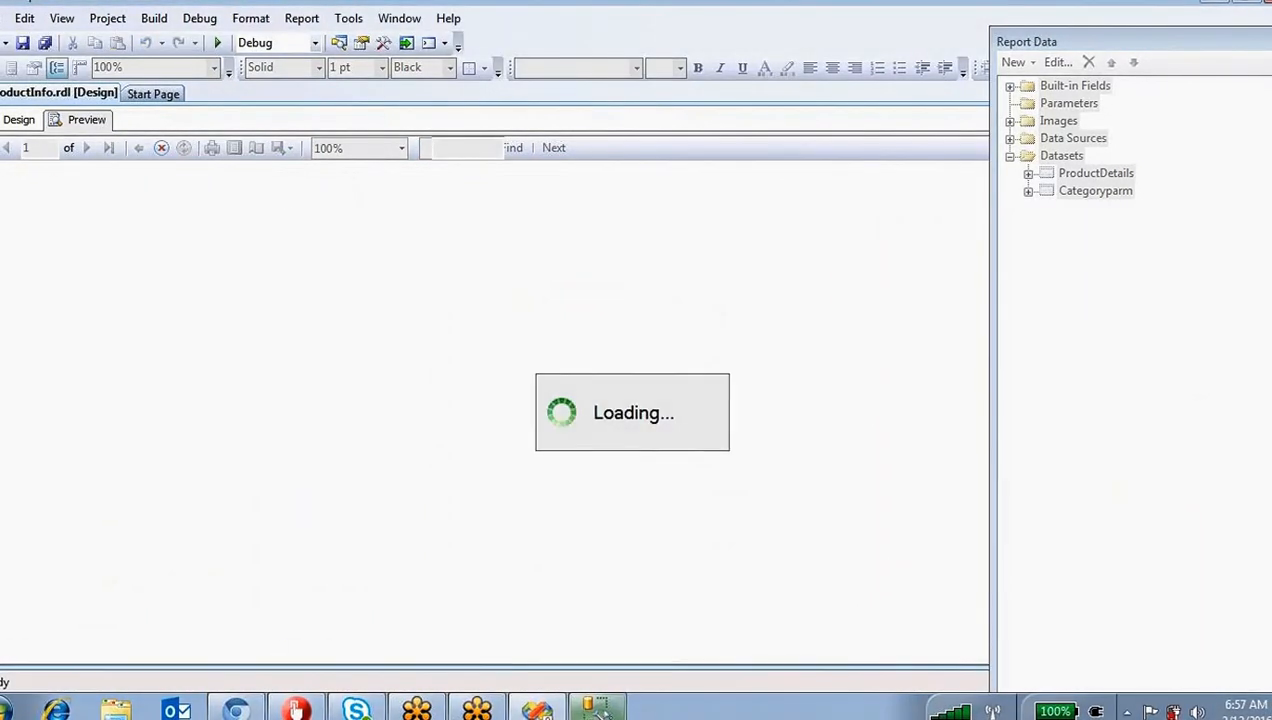
pyautogui.click(19, 121)
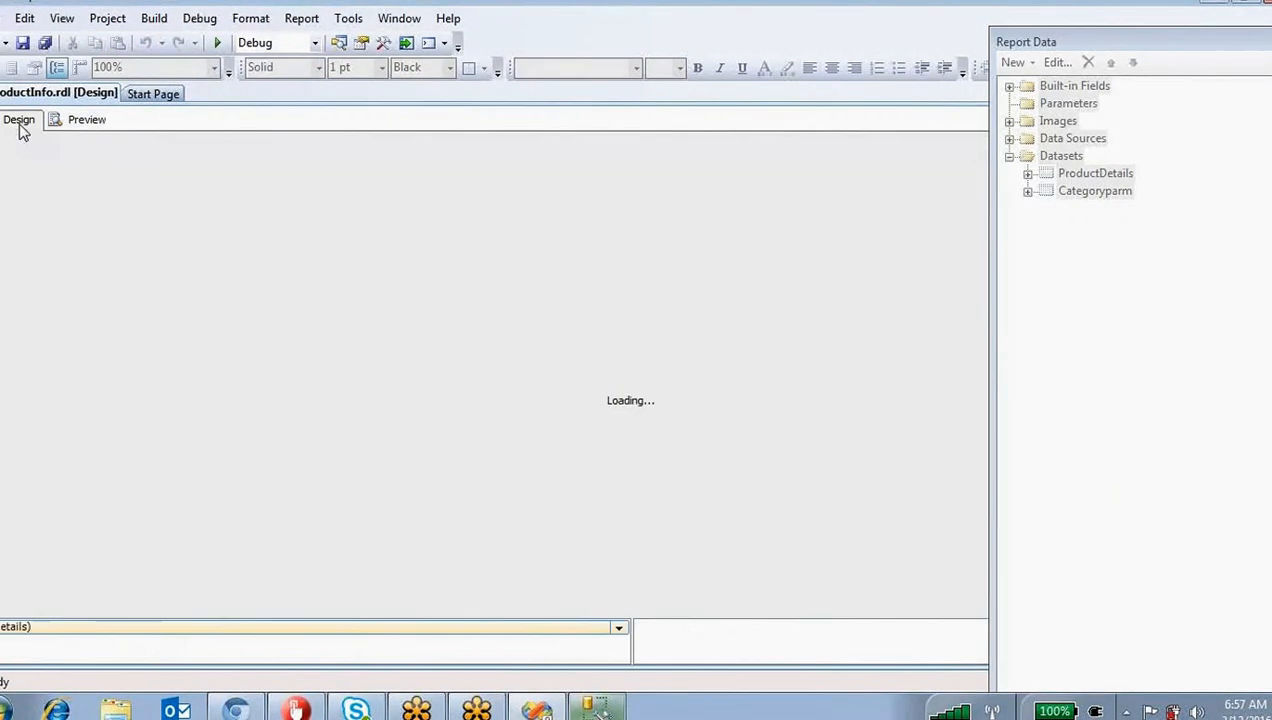
# Step: Add a report parameter named Category with the prompt CategoryName and the Text data type
pyautogui.rightClick(1086, 104)
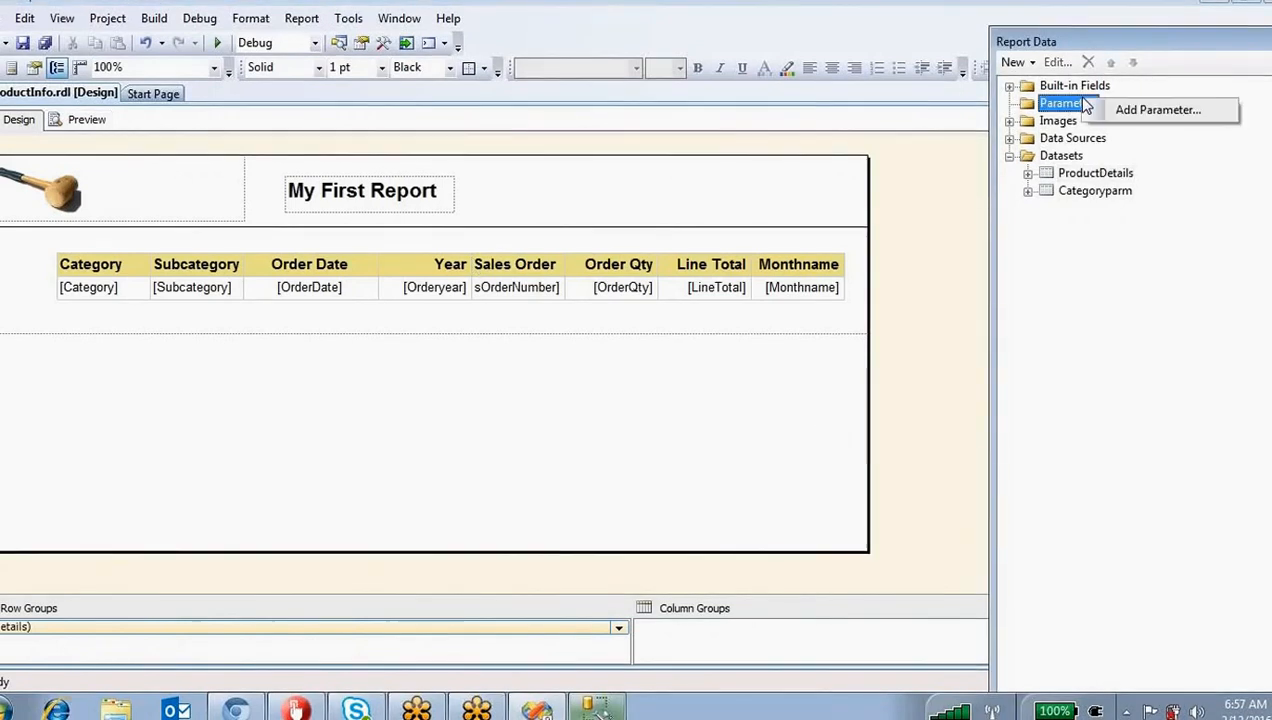
pyautogui.click(1150, 110)
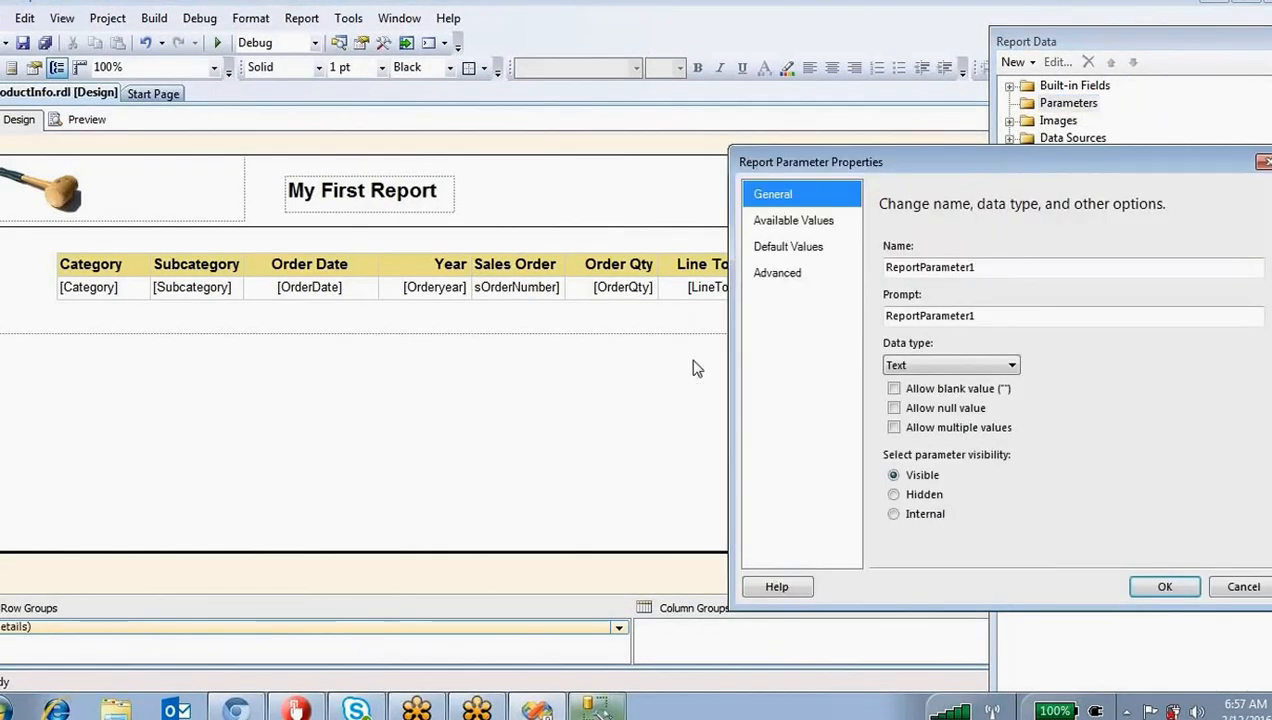
pyautogui.doubleClick(968, 270)
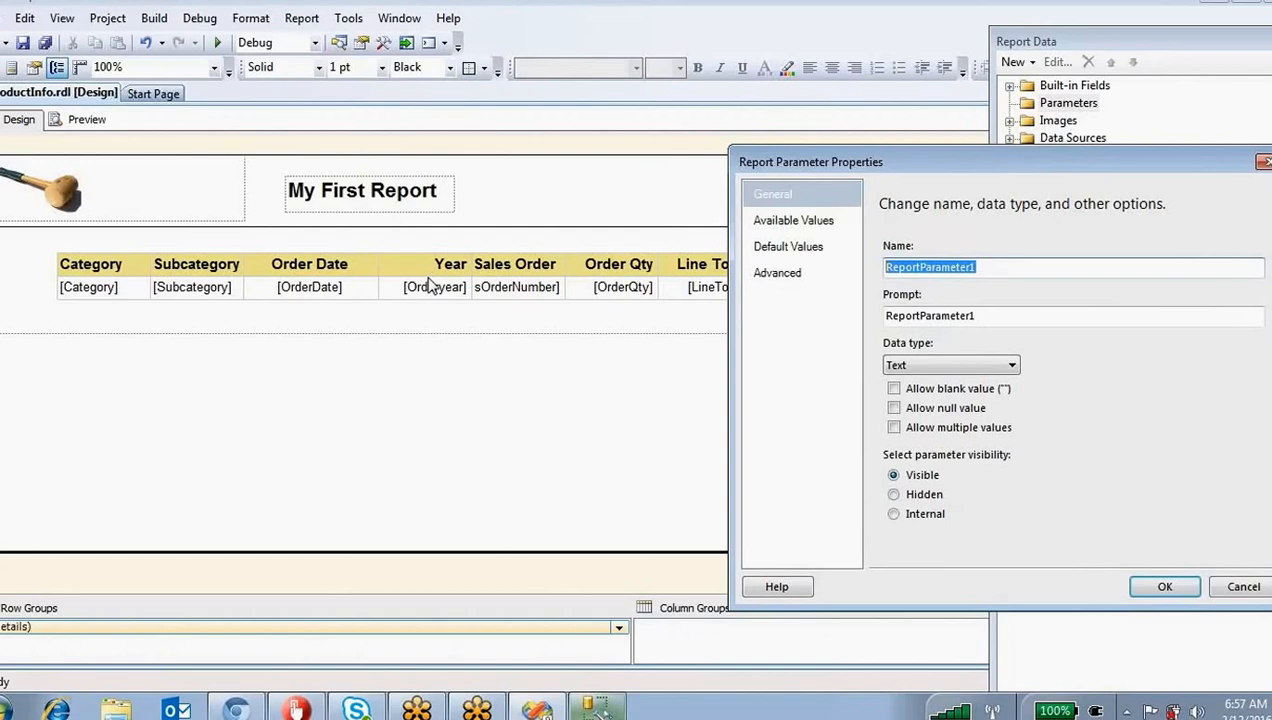
pyautogui.write('Category')
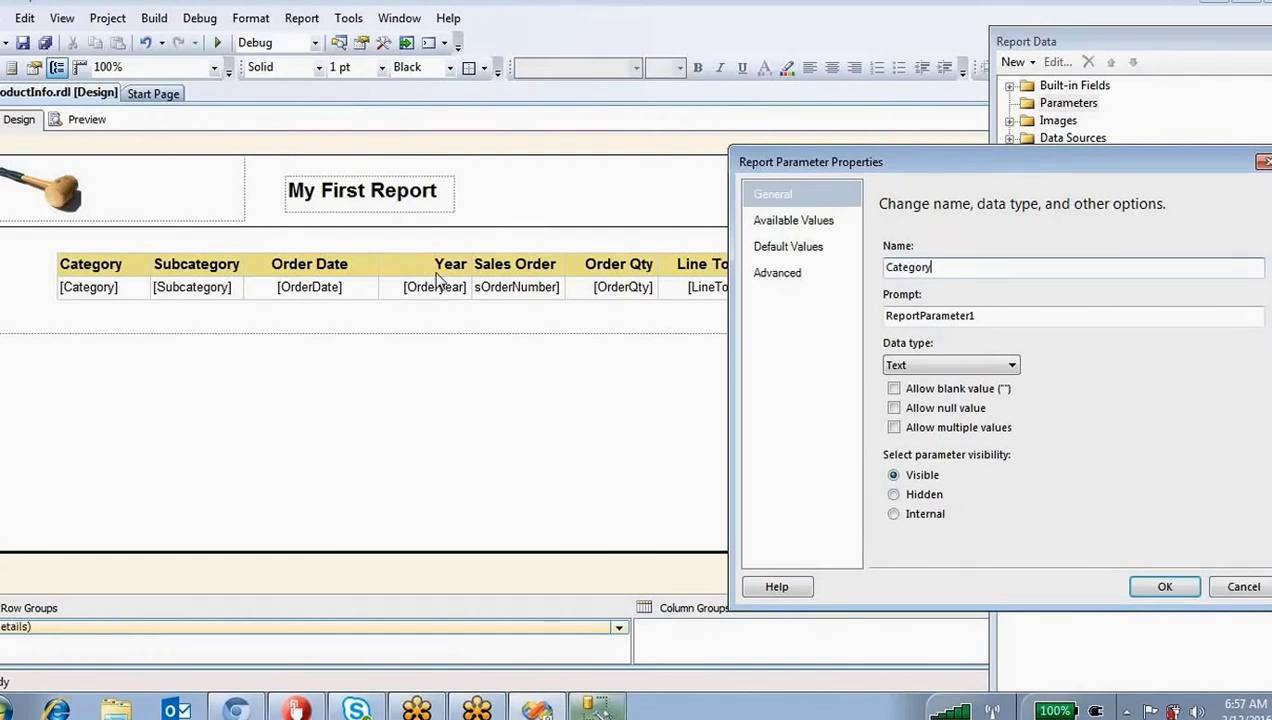
pyautogui.doubleClick(987, 314)
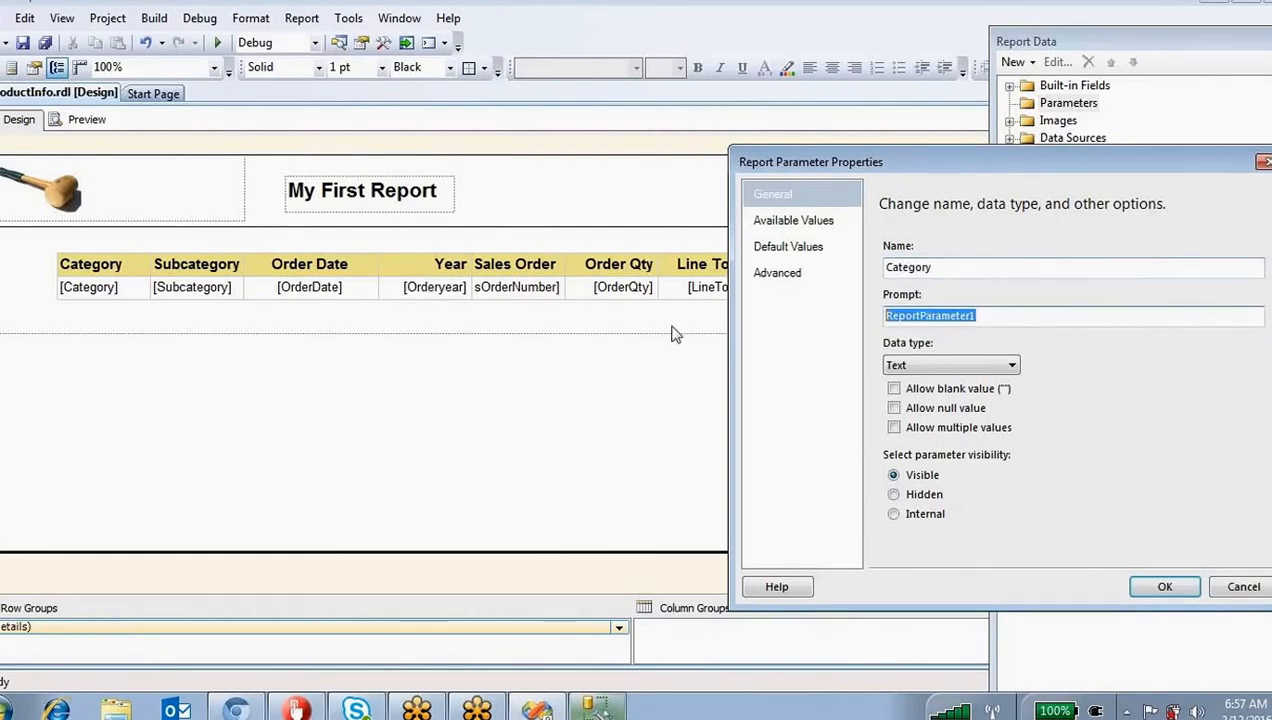
pyautogui.write('Categor')
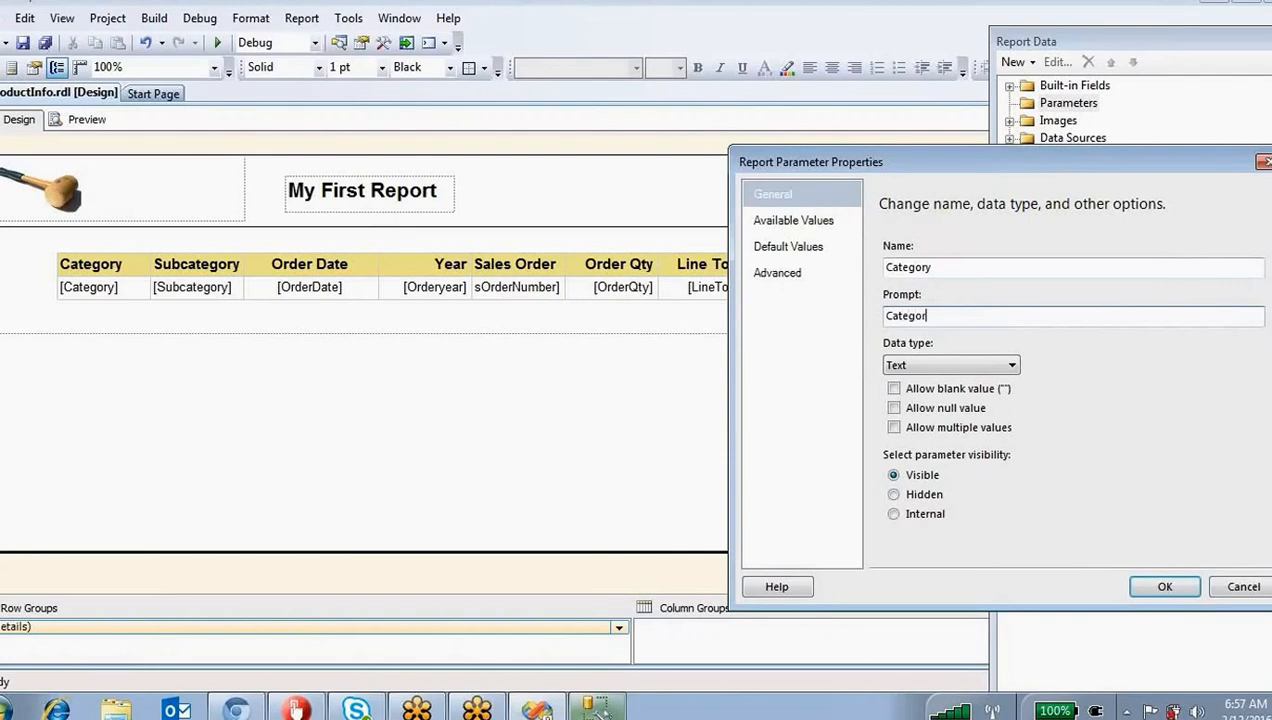
pyautogui.write('yName')
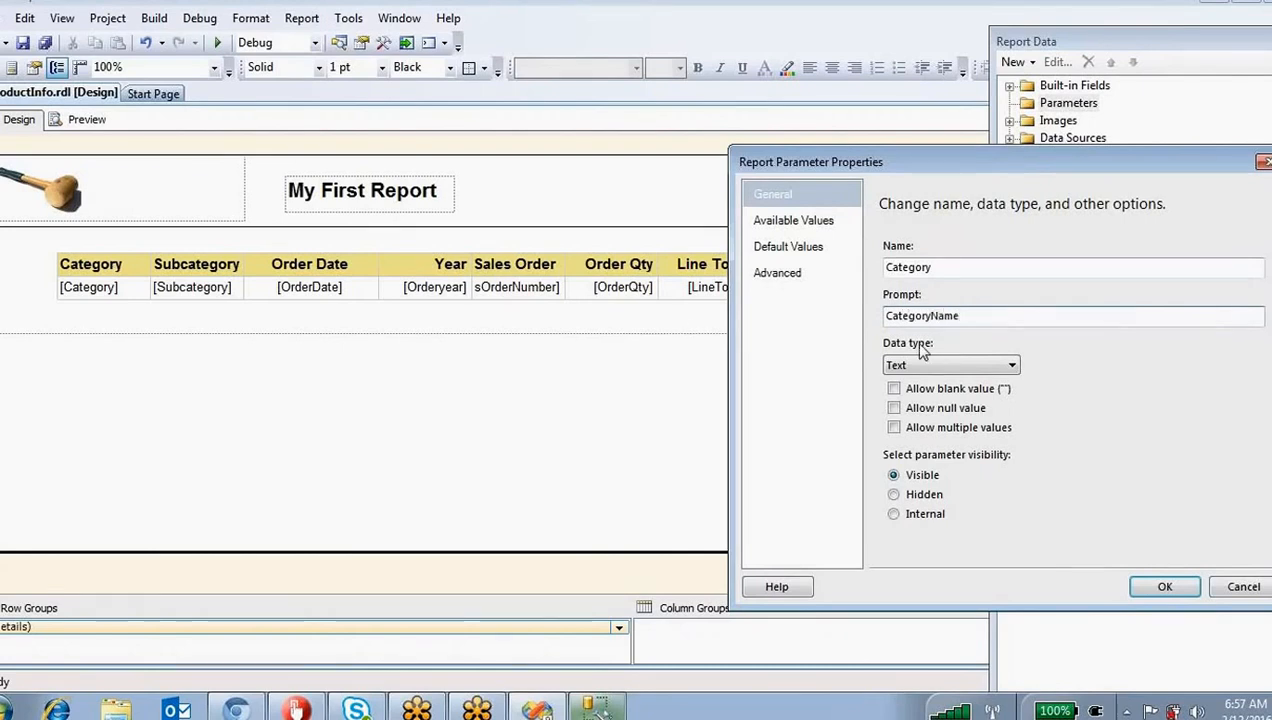
pyautogui.click(940, 366)
pyautogui.click(1085, 398)
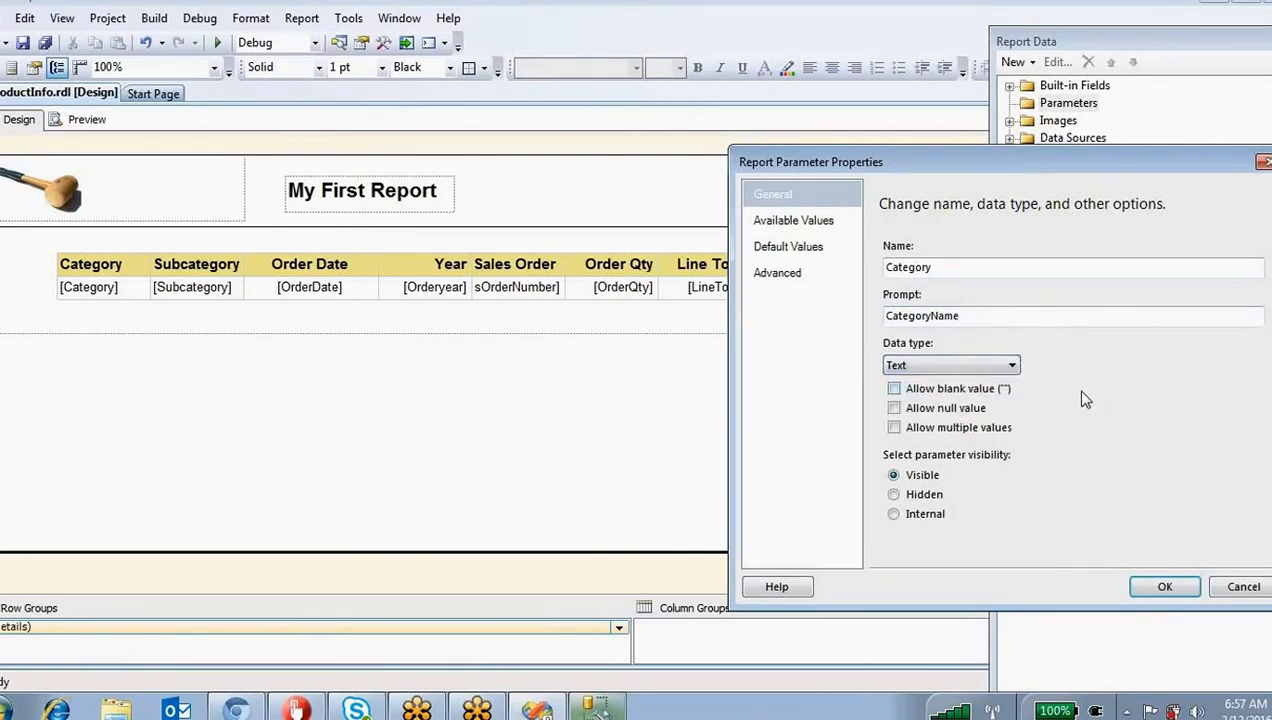
# Step: Take the parameter's available values from the Categoryparm dataset query, using Name as both value field and label field
pyautogui.click(793, 220)
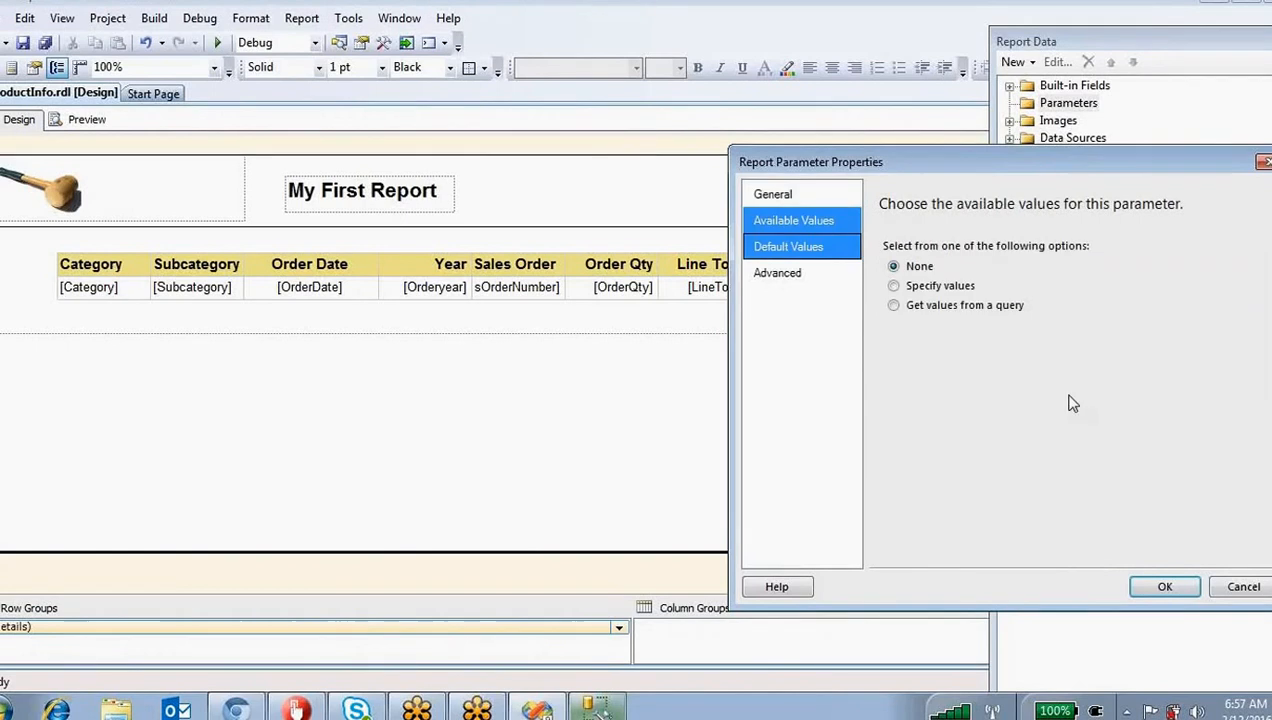
pyautogui.click(893, 306)
pyautogui.click(980, 367)
pyautogui.click(952, 401)
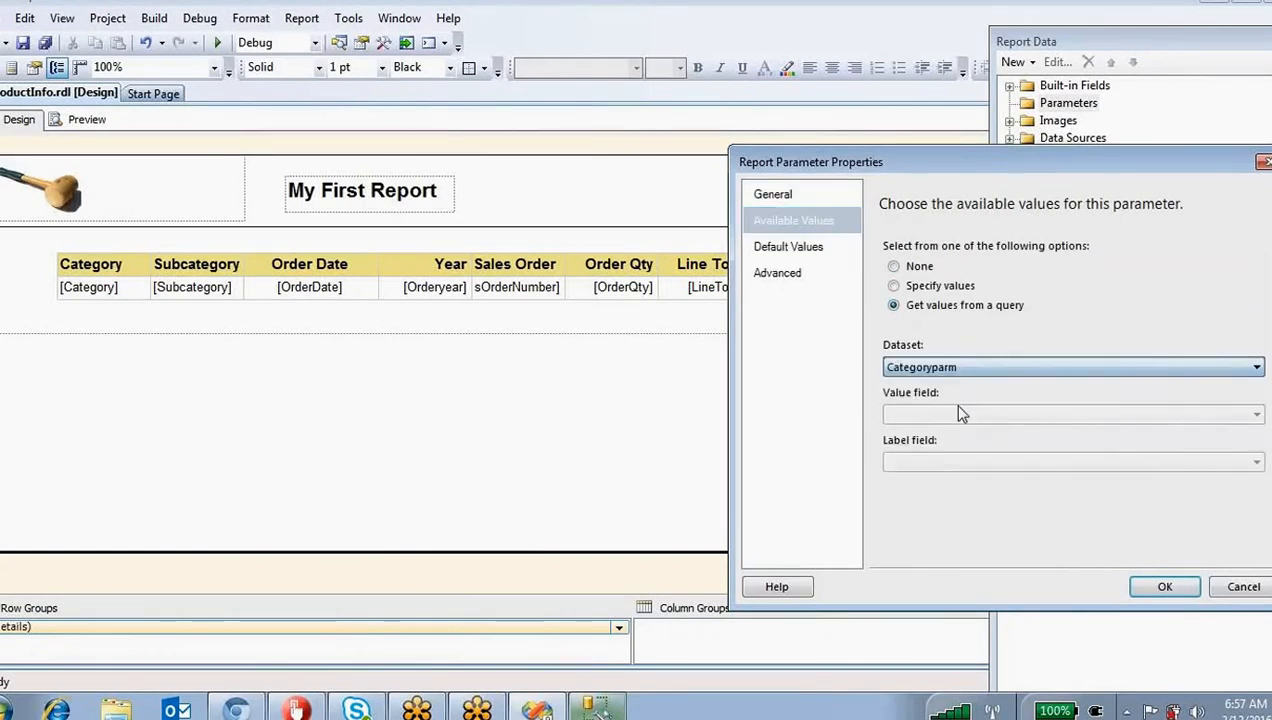
pyautogui.click(948, 414)
pyautogui.click(941, 433)
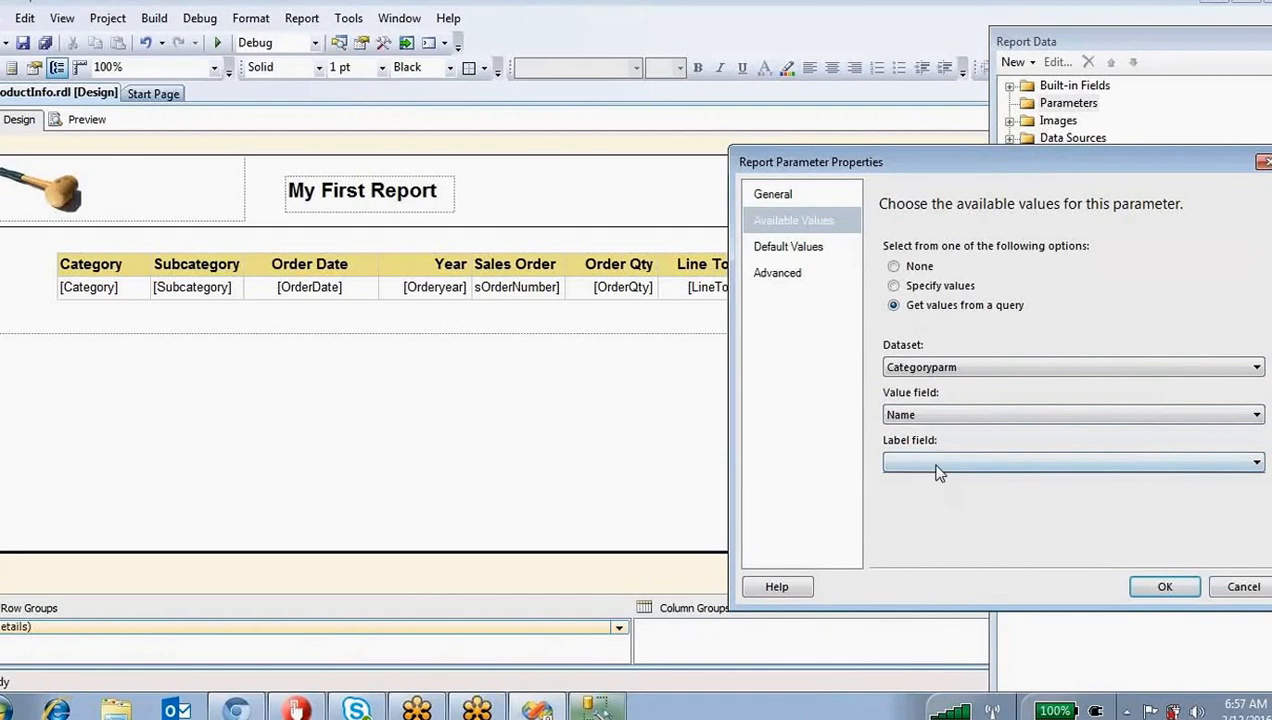
pyautogui.click(937, 464)
pyautogui.click(932, 490)
pyautogui.click(980, 463)
pyautogui.click(950, 479)
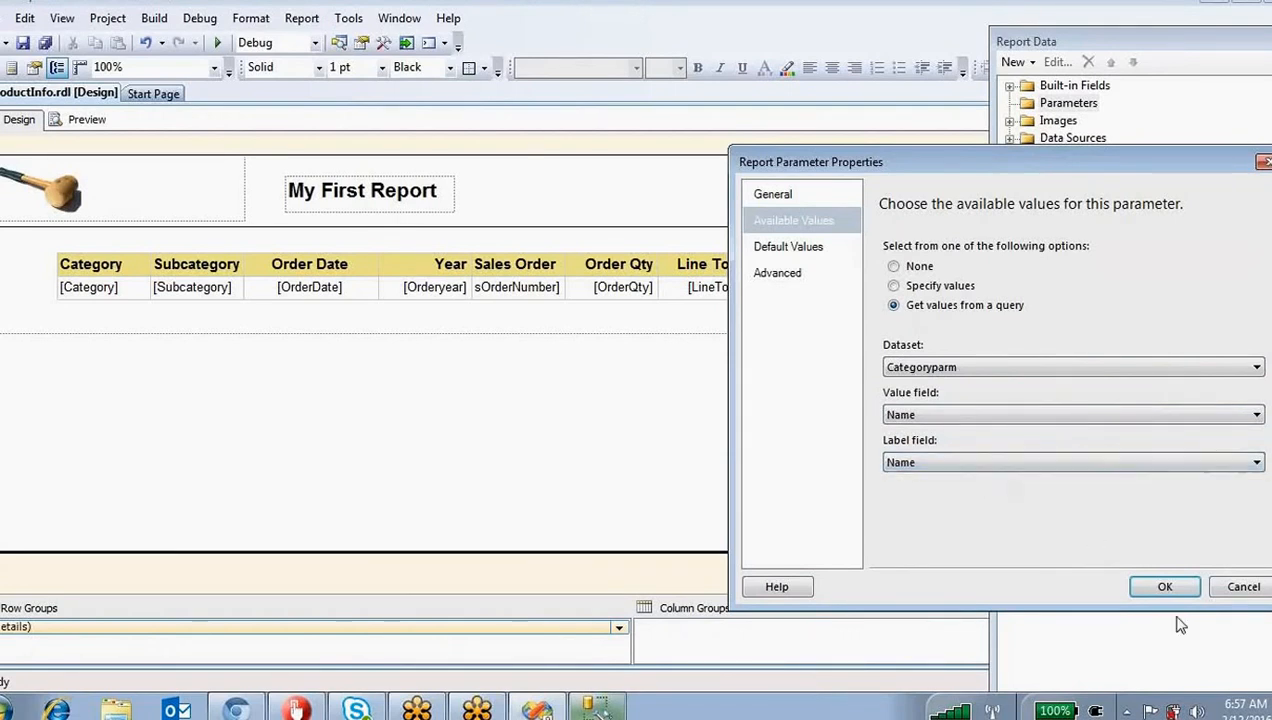
# Step: Specify Bikes as the parameter's default value and confirm the new parameter
pyautogui.click(805, 247)
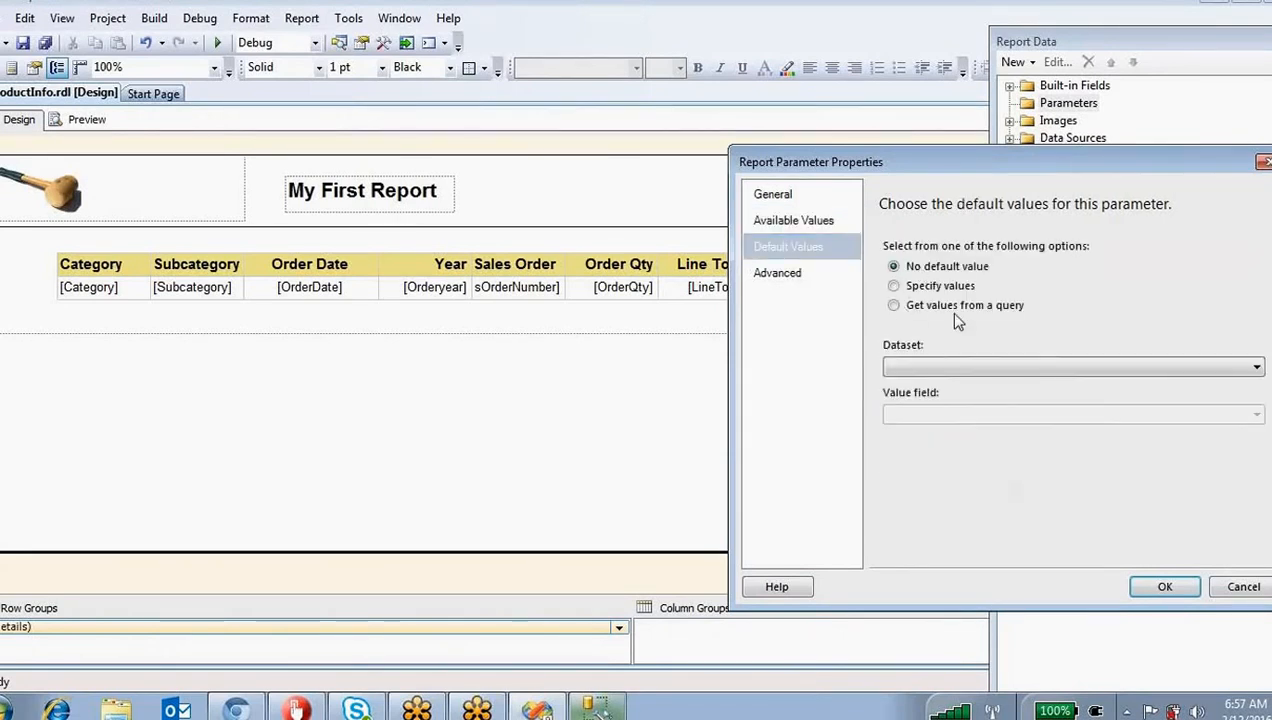
pyautogui.click(968, 367)
pyautogui.click(922, 399)
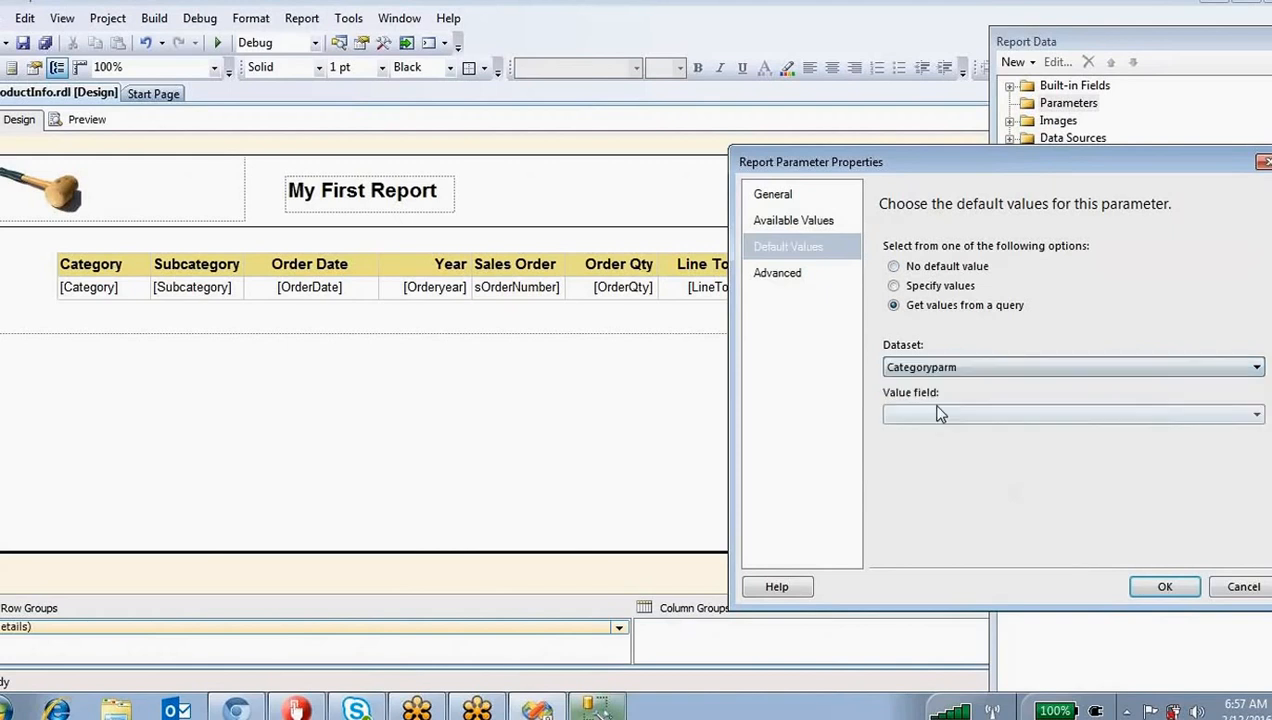
pyautogui.click(893, 286)
pyautogui.click(900, 347)
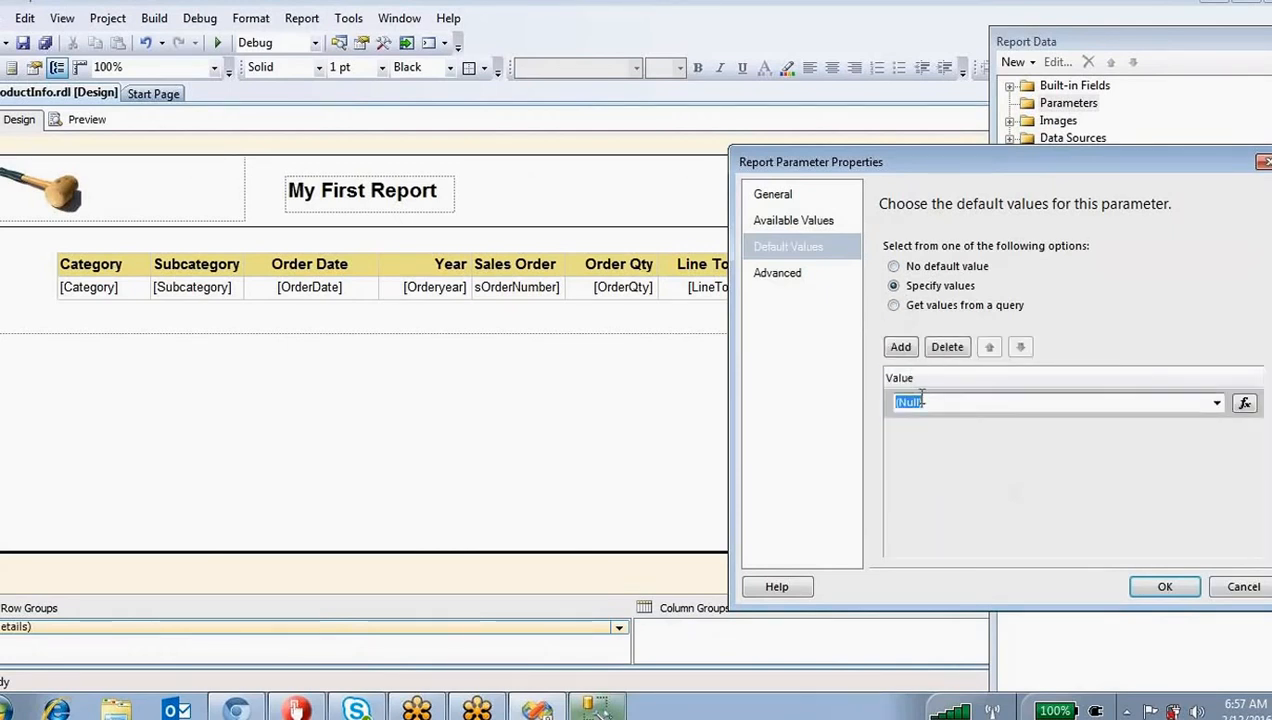
pyautogui.write('Bikes')
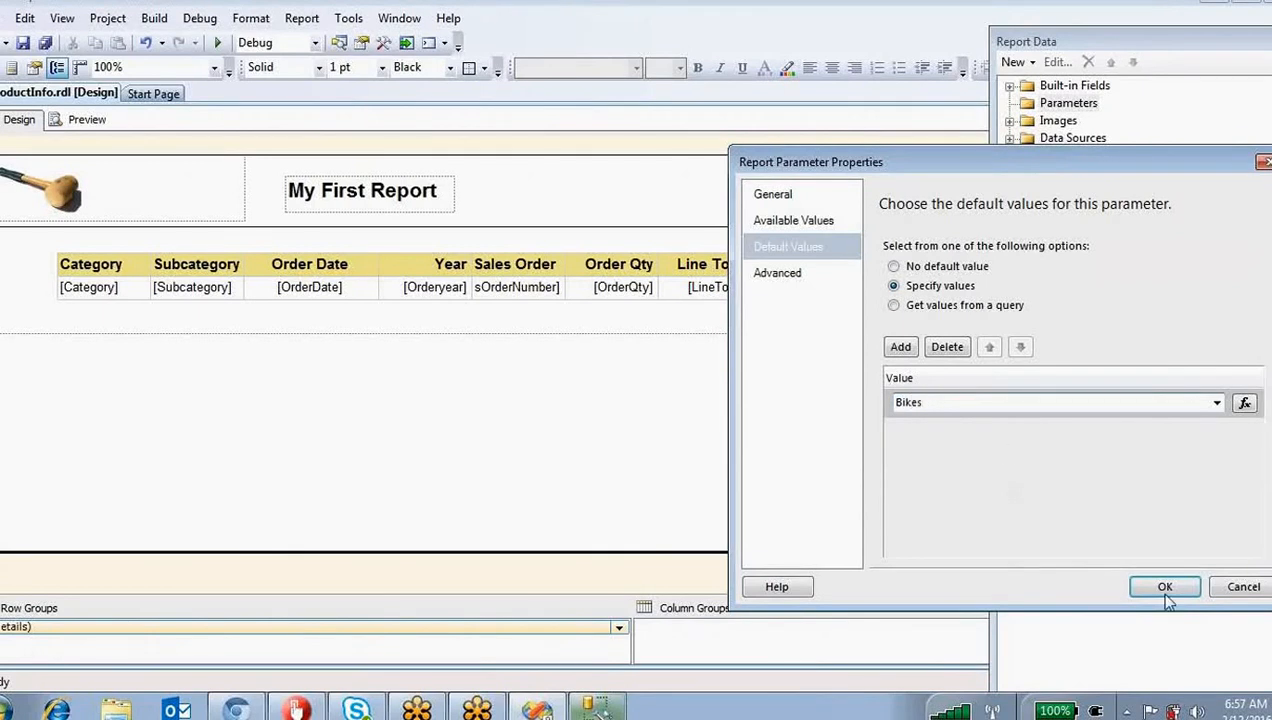
pyautogui.click(1166, 587)
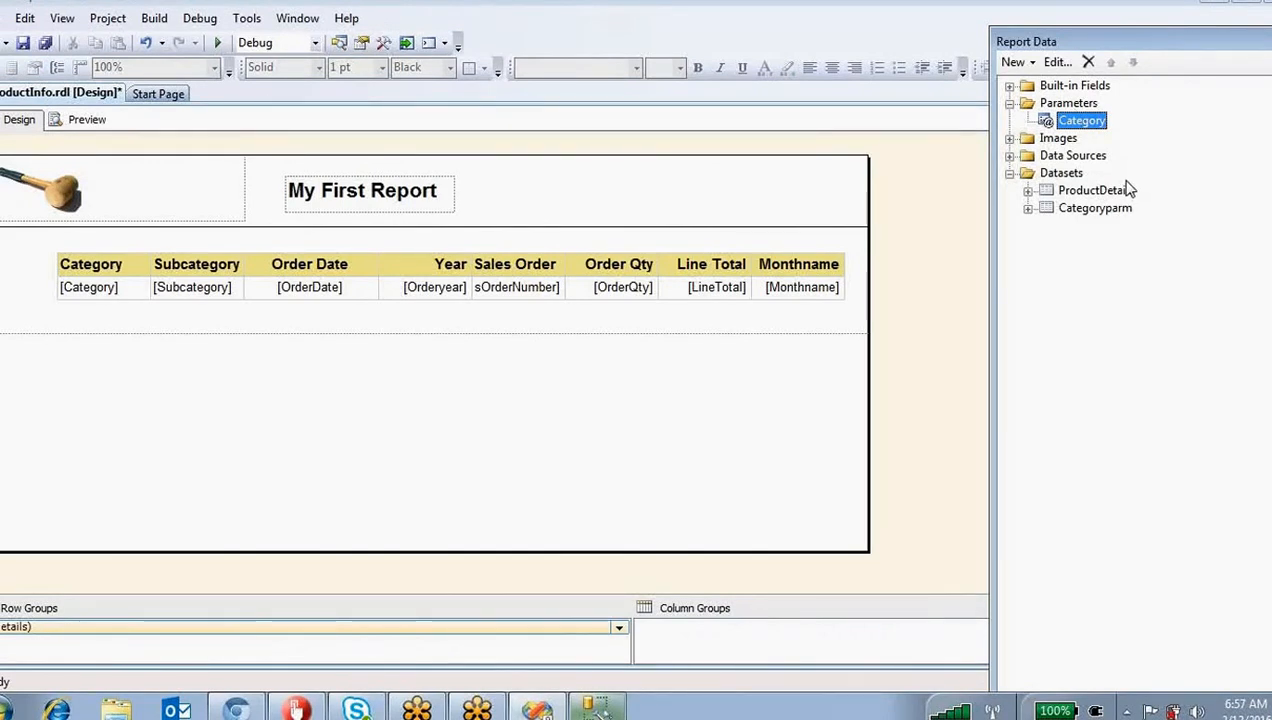
# Step: Review the ProductDetails dataset query and close its properties
pyautogui.doubleClick(1092, 192)
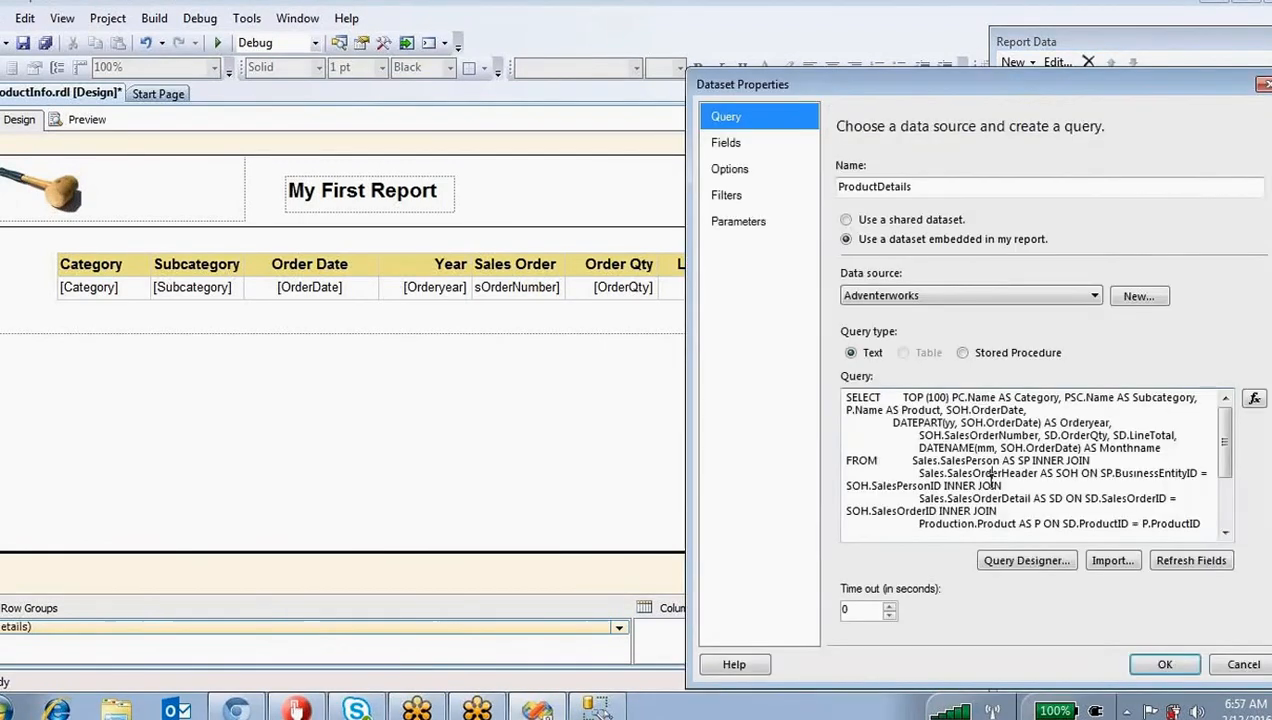
pyautogui.scroll(-3, 985, 480)
pyautogui.hotkey('ctrl', 'a')
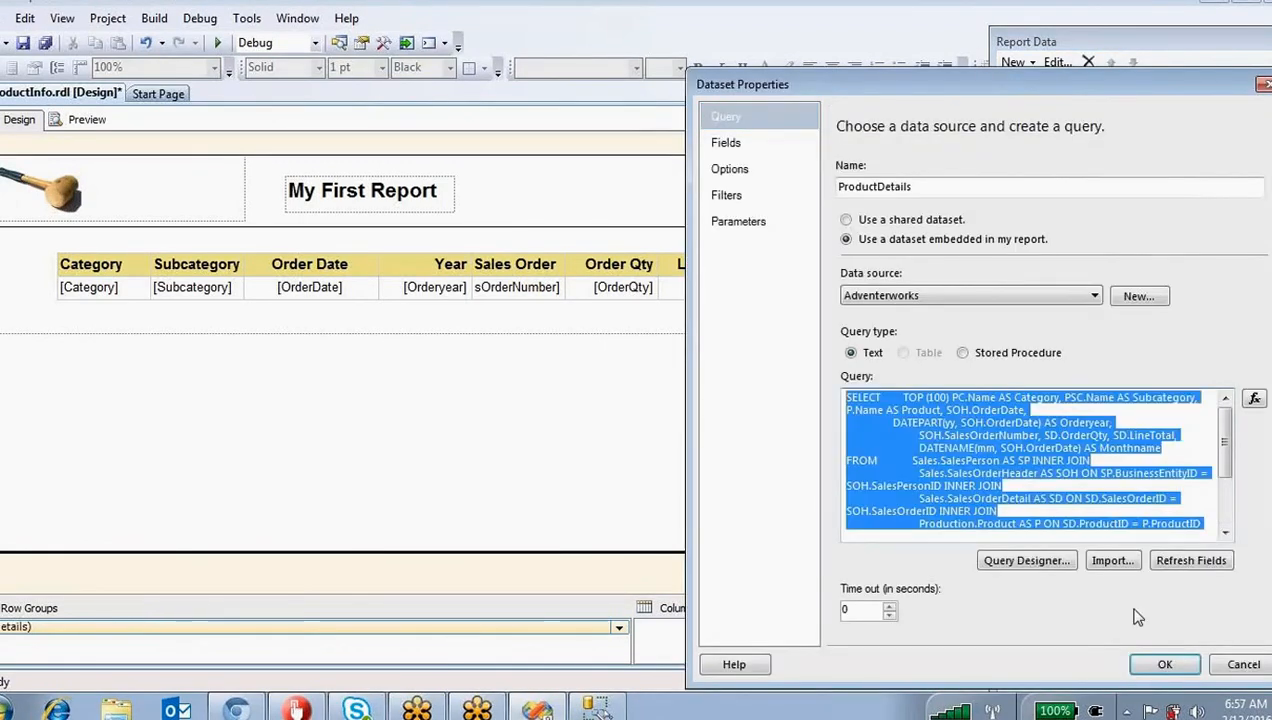
pyautogui.click(1103, 461)
pyautogui.click(1165, 664)
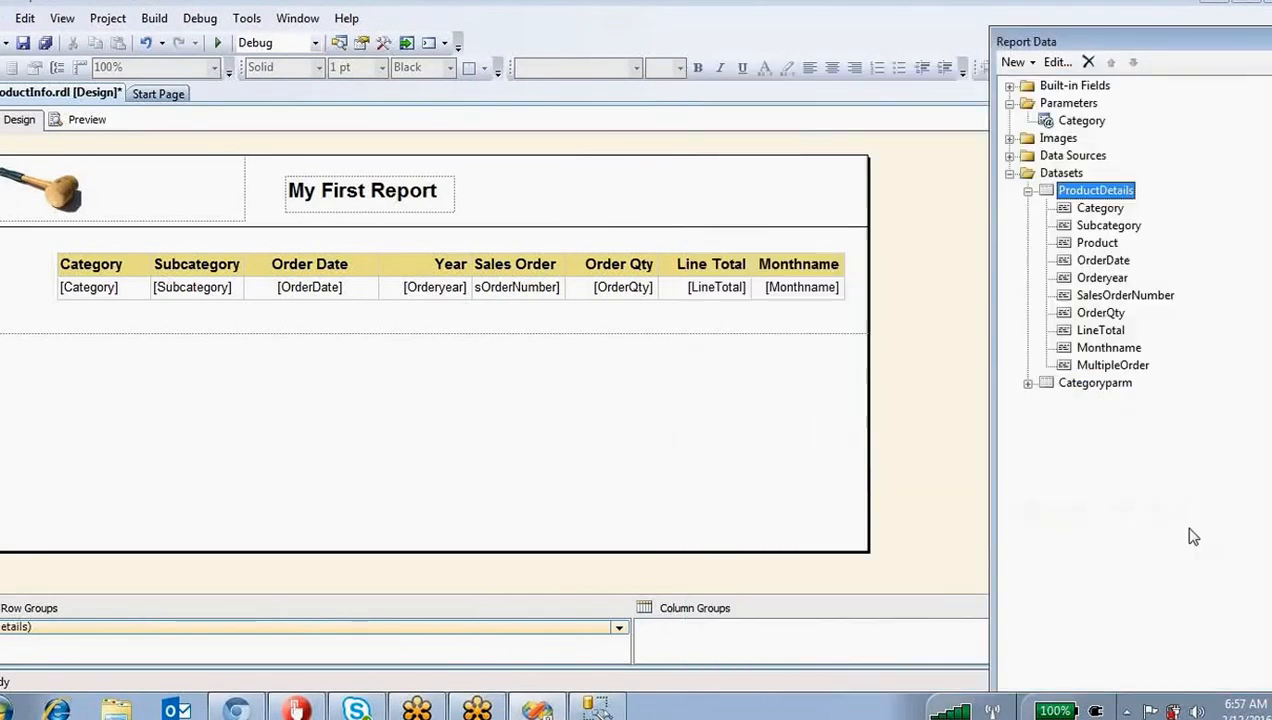
pyautogui.click(745, 42)
pyautogui.moveTo(1145, 158)
pyautogui.mouseDown()
pyautogui.moveTo(1044, 220)
pyautogui.moveTo(1157, 139)
pyautogui.mouseUp()
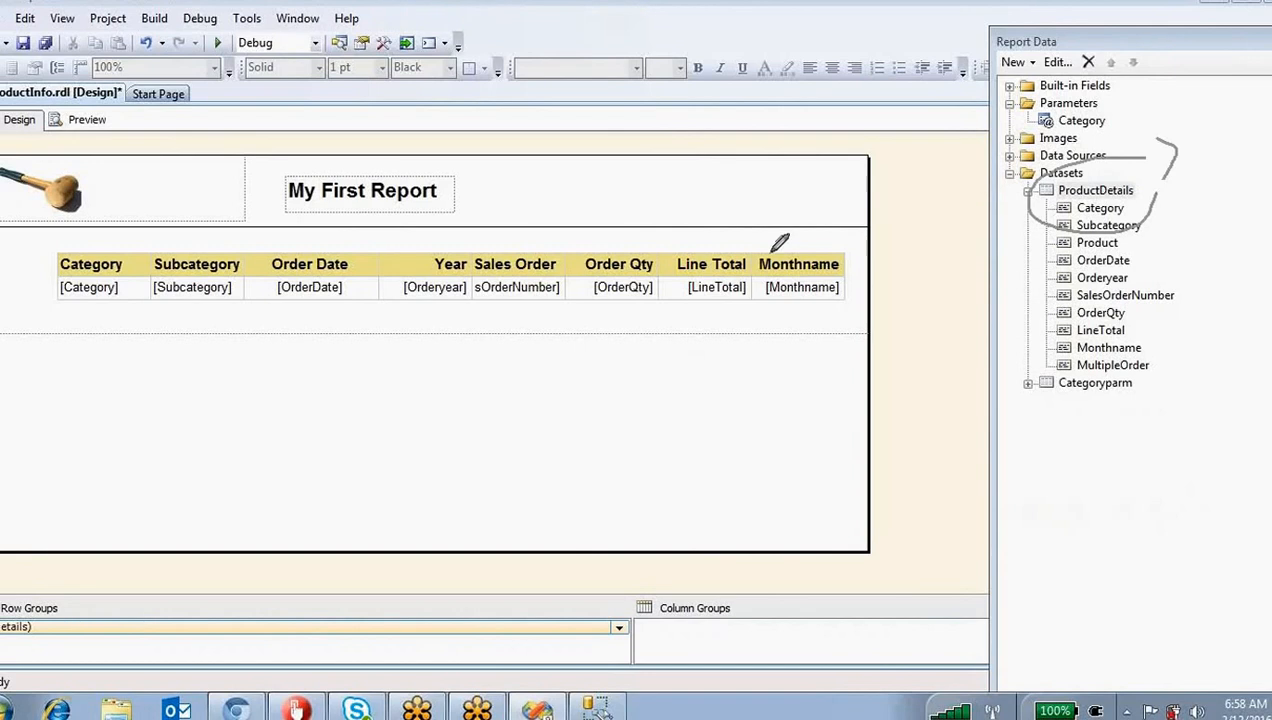
pyautogui.moveTo(414, 201)
pyautogui.mouseDown()
pyautogui.moveTo(583, 198)
pyautogui.moveTo(409, 228)
pyautogui.mouseUp()
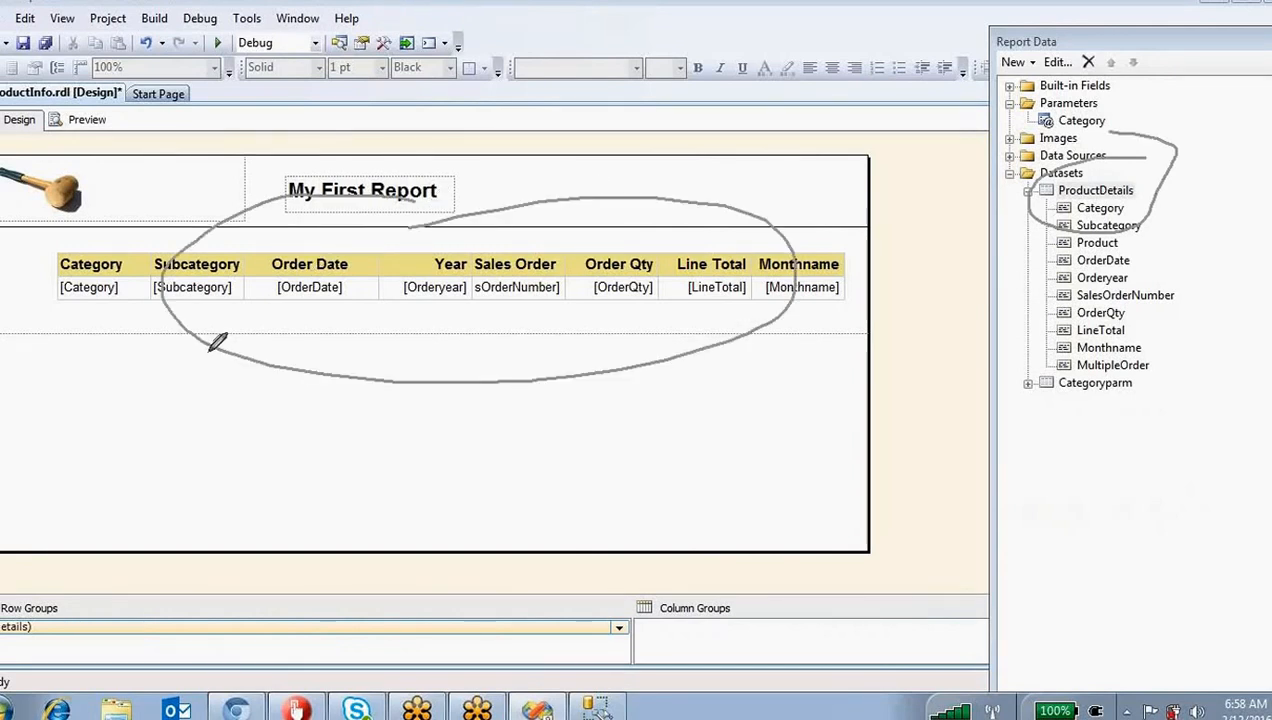
pyautogui.moveTo(1015, 136); pyautogui.dragTo(1130, 120)
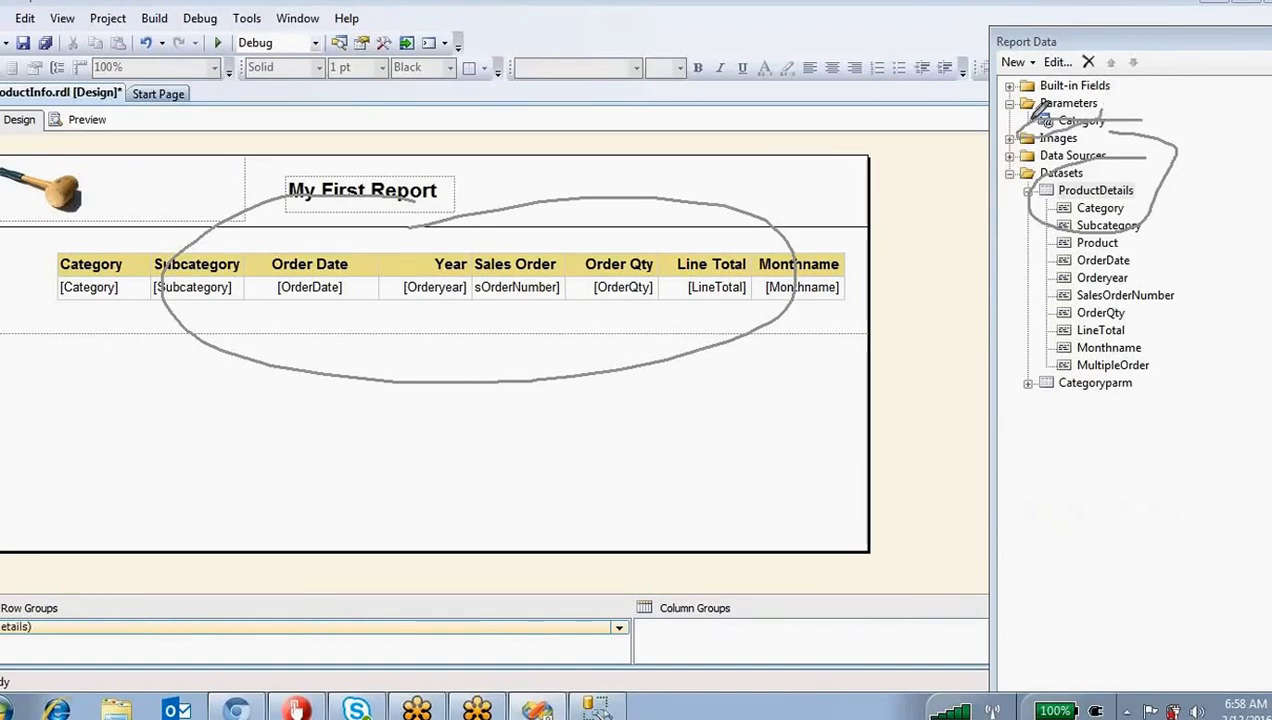
pyautogui.click(872, 96)
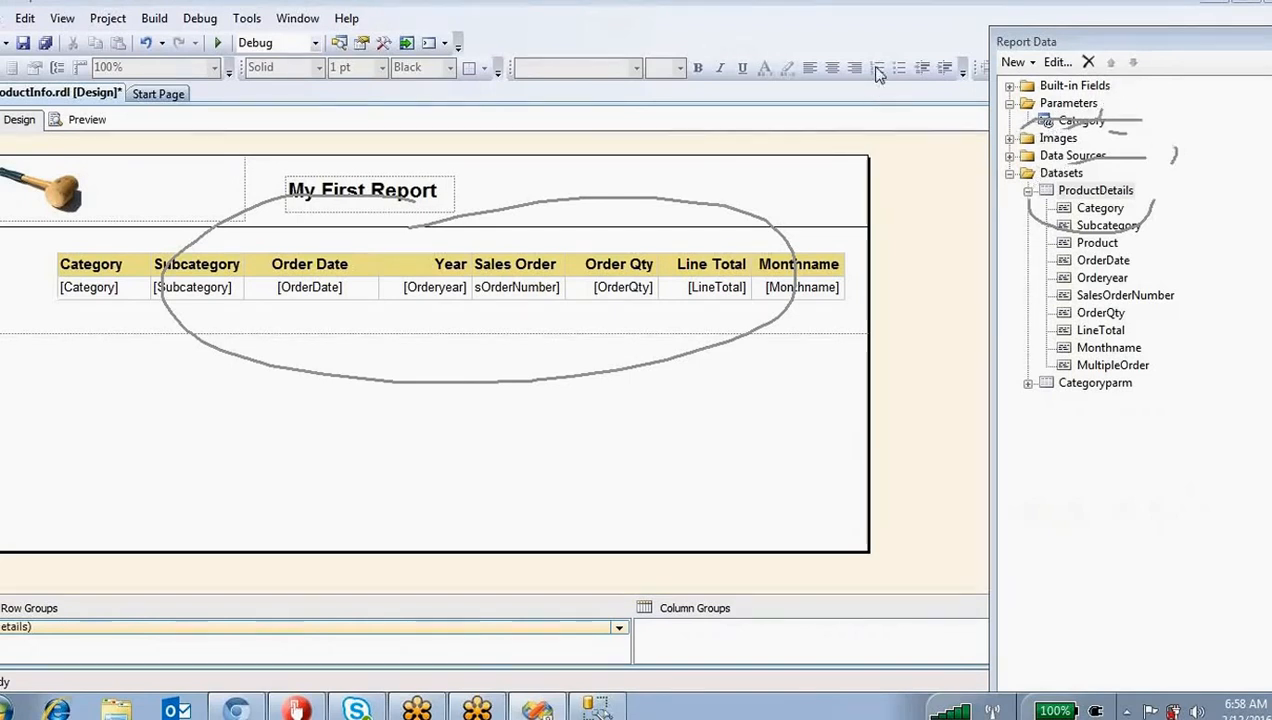
# Step: Add a filter to the ProductDetails dataset with [Category] as the expression and In as the operator
pyautogui.rightClick(1098, 190)
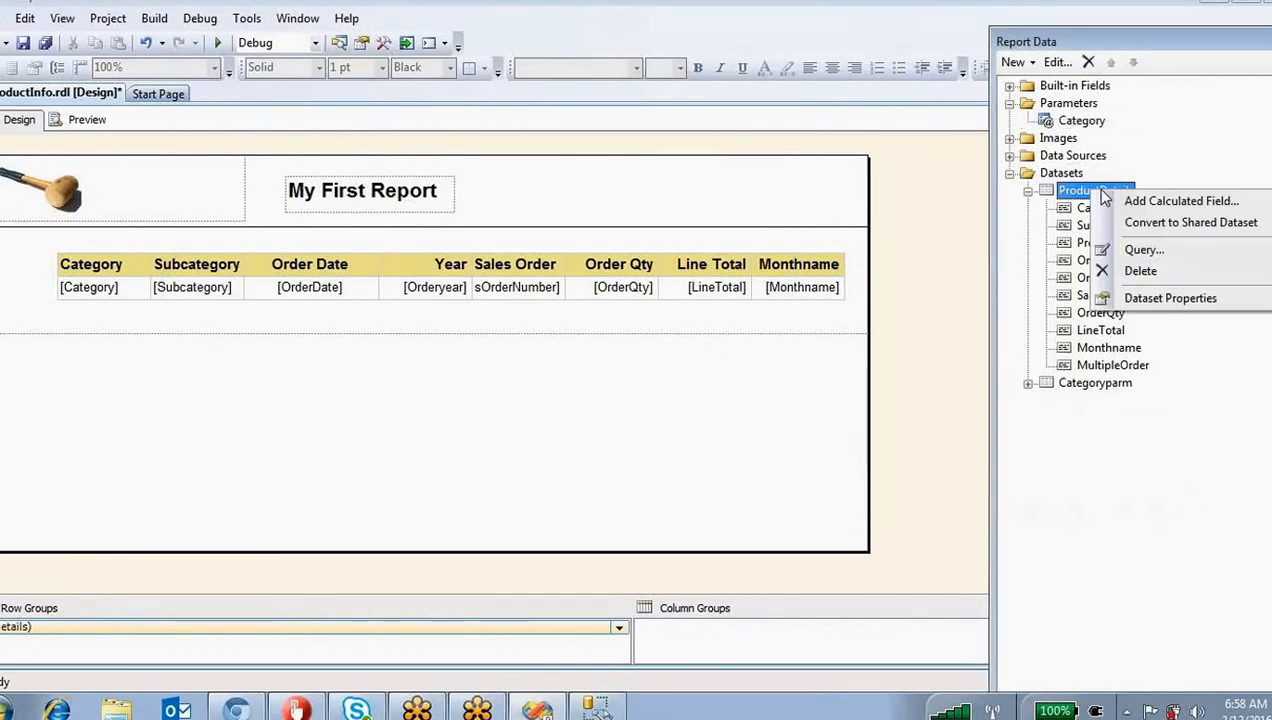
pyautogui.click(1150, 300)
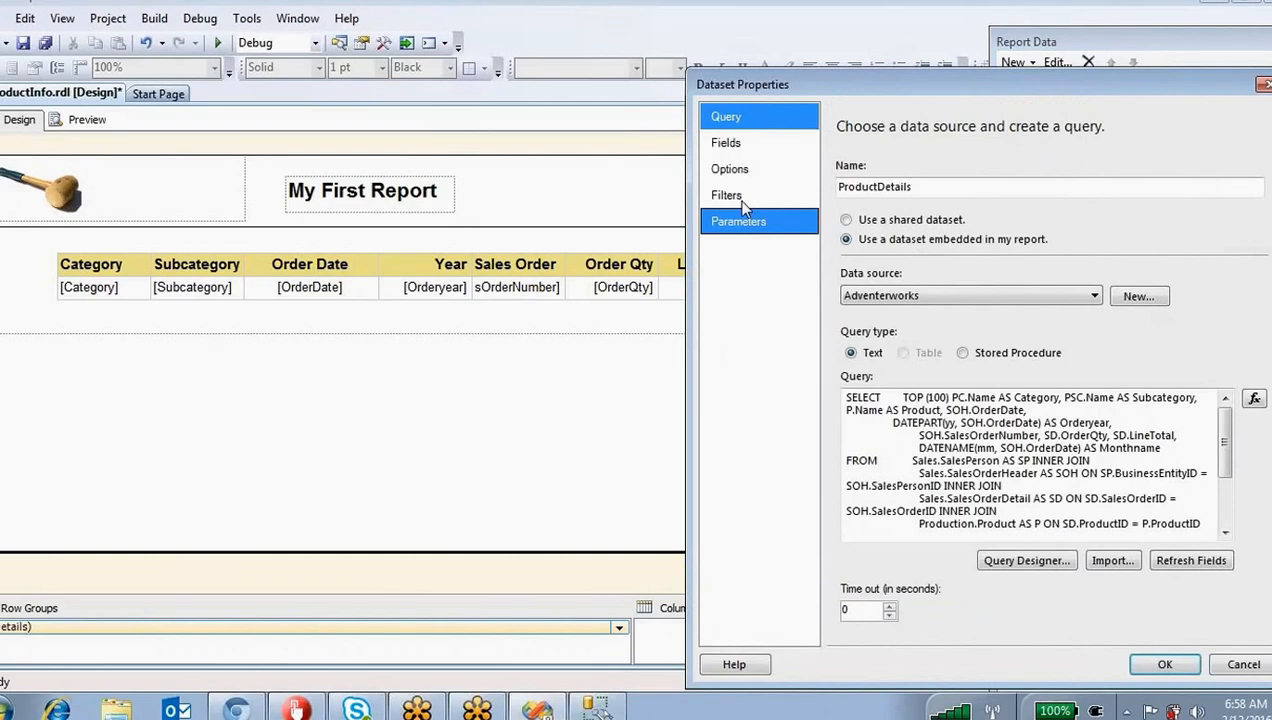
pyautogui.click(755, 195)
pyautogui.click(860, 193)
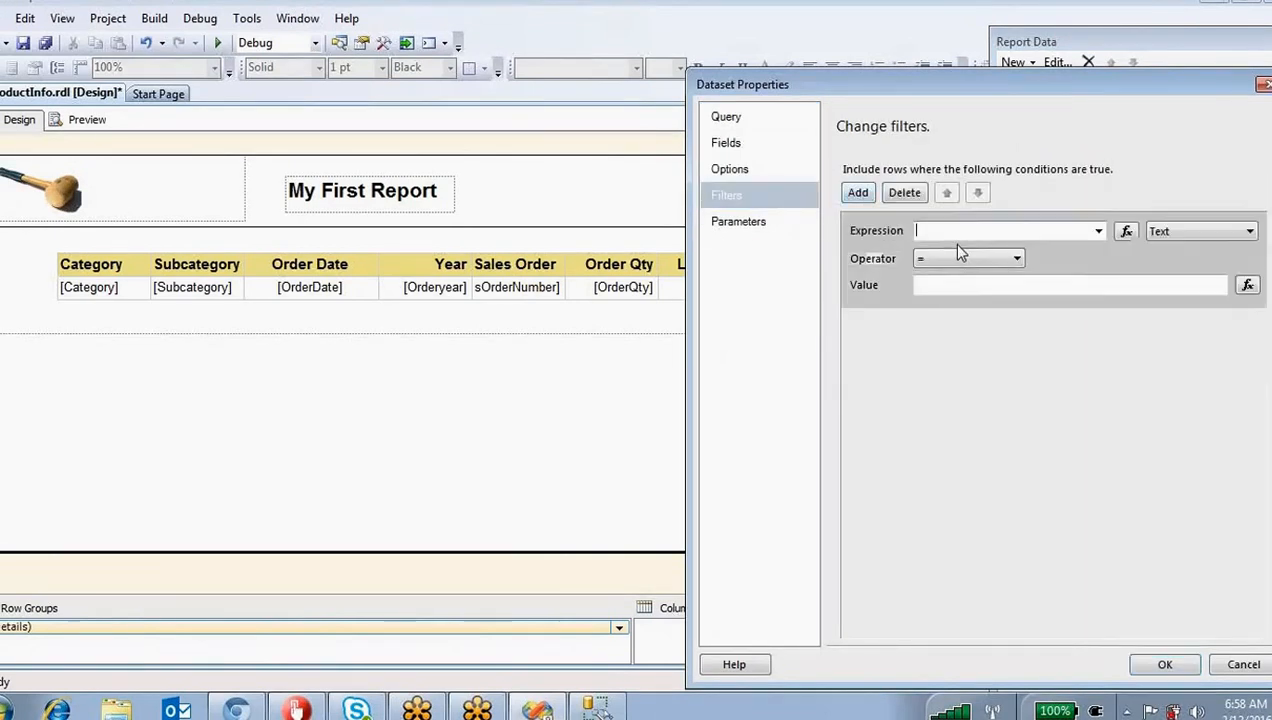
pyautogui.click(1098, 231)
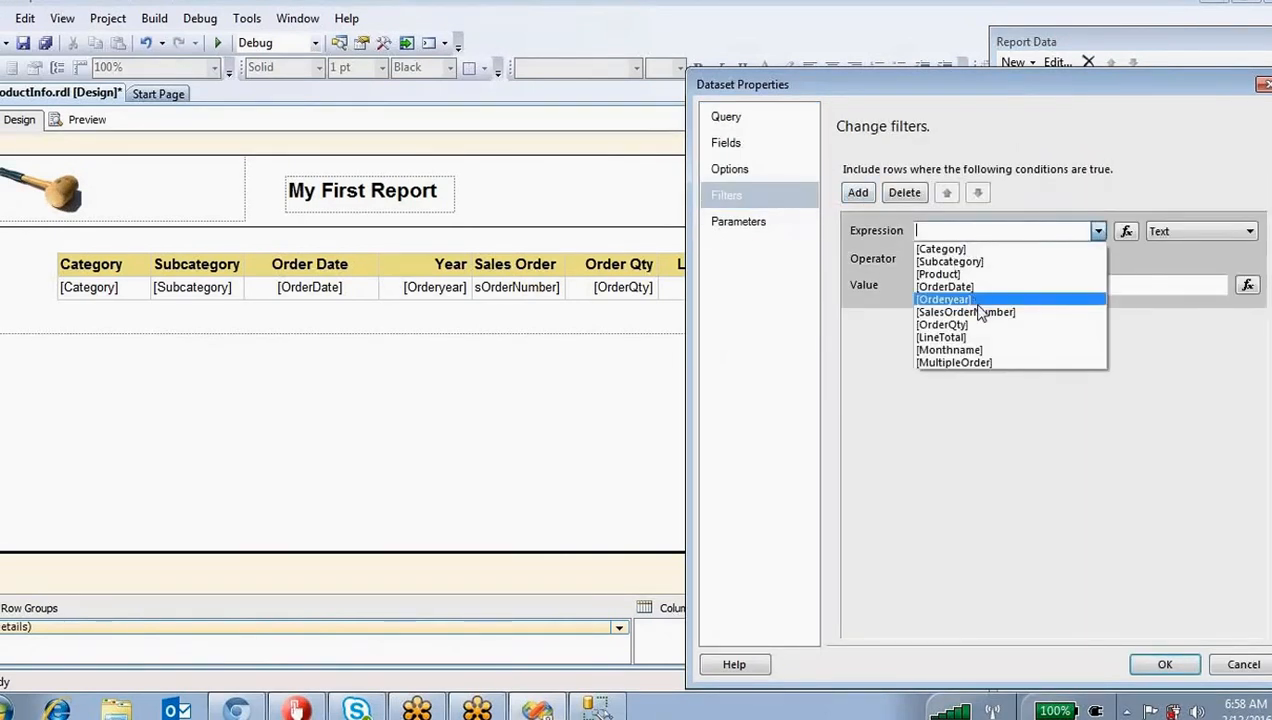
pyautogui.click(952, 248)
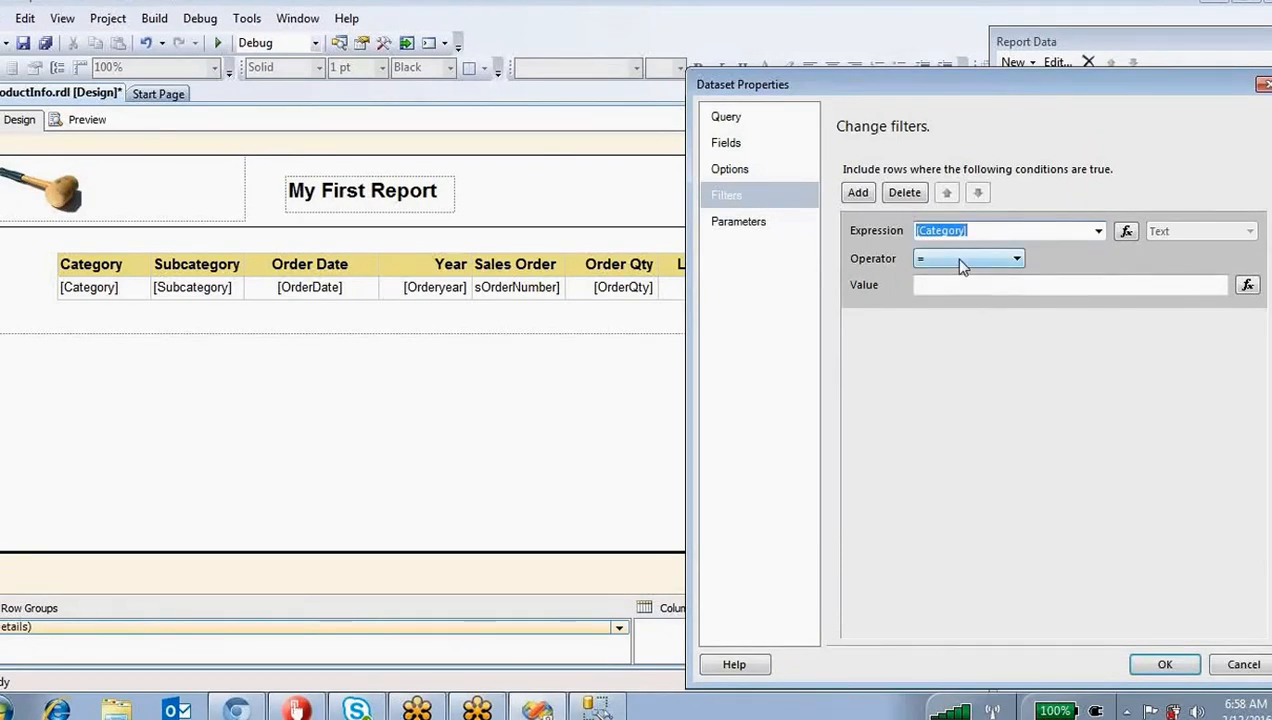
pyautogui.click(948, 262)
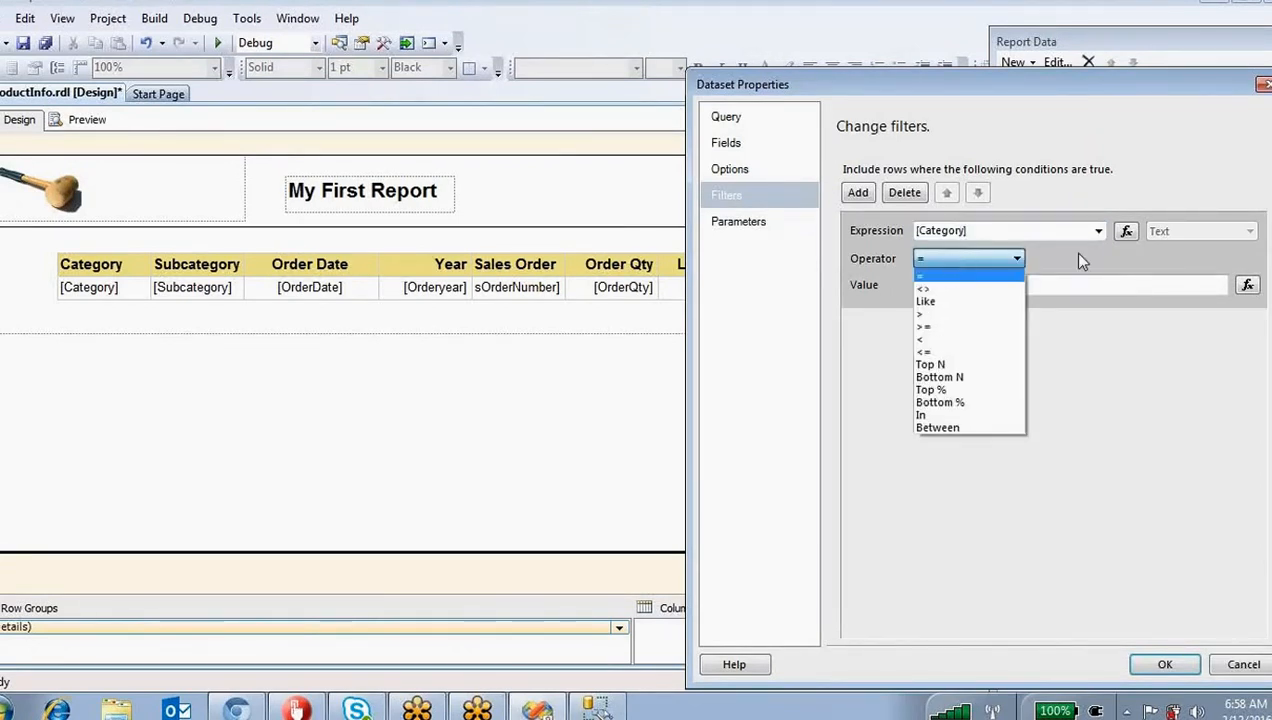
pyautogui.click(1080, 259)
pyautogui.click(944, 260)
pyautogui.click(945, 415)
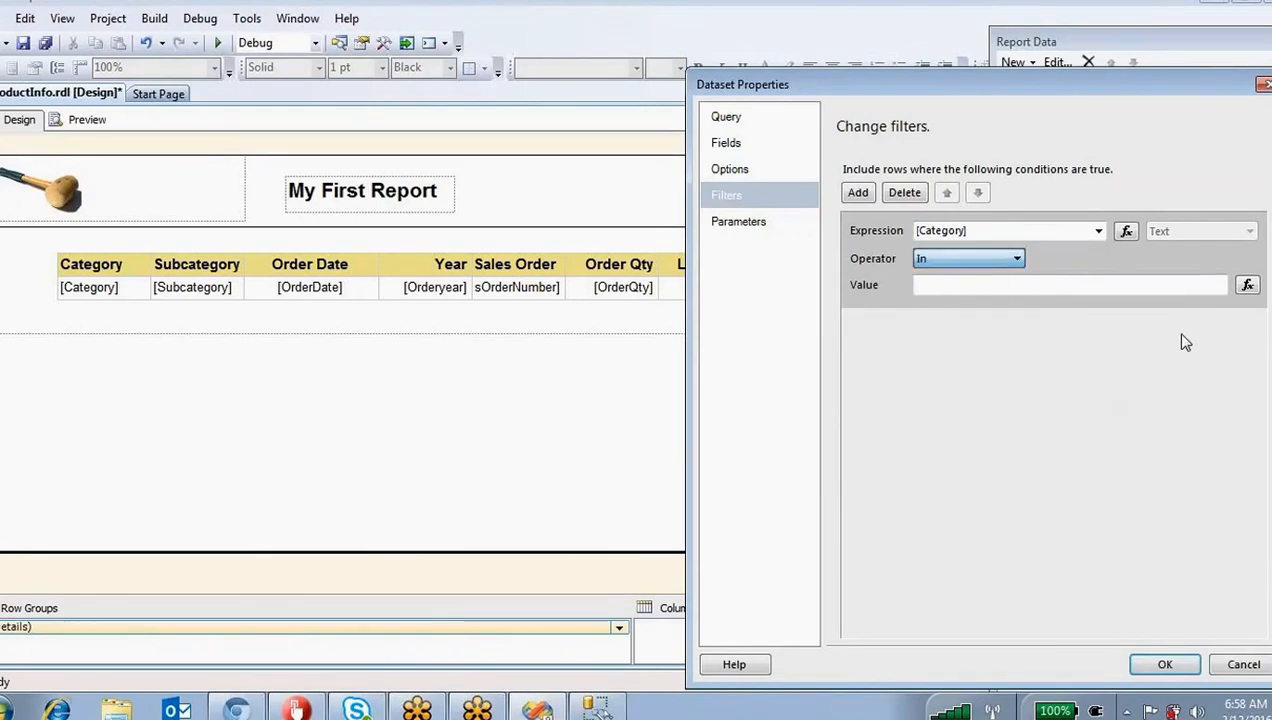
# Step: Set the dataset filter's value to the expression =Parameters!Category.Value and confirm the dataset properties
pyautogui.click(1247, 285)
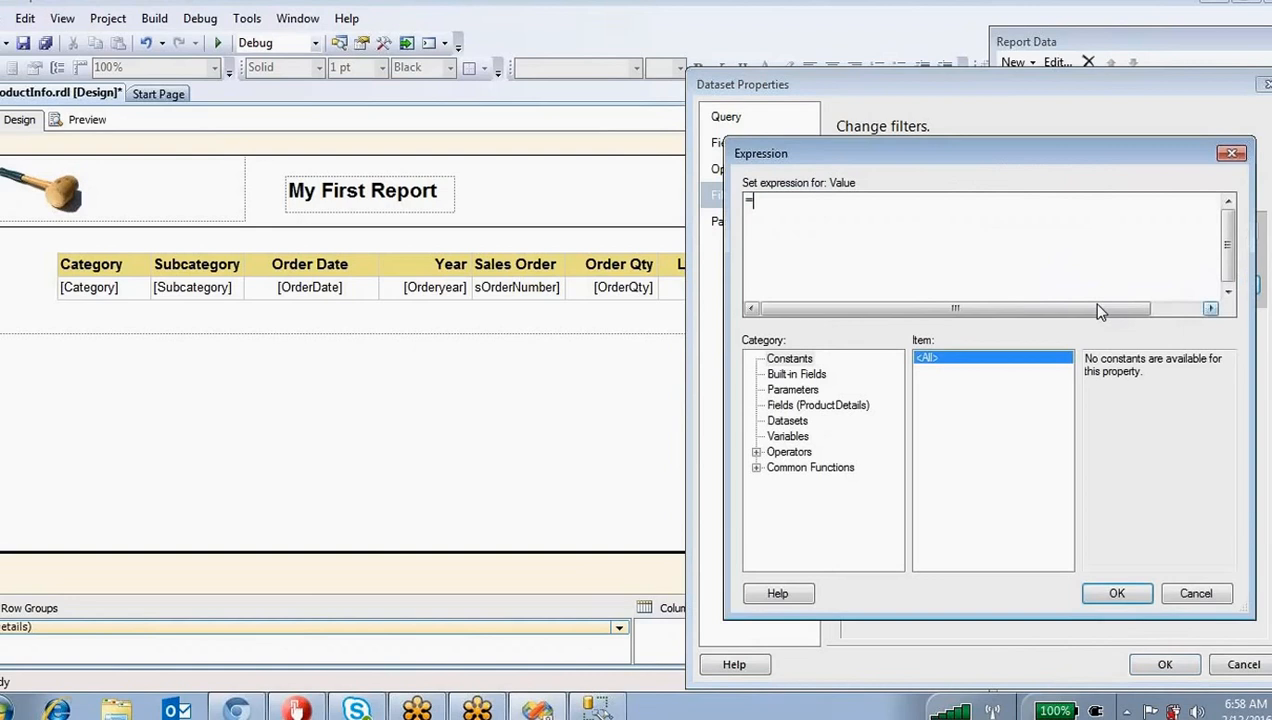
pyautogui.click(795, 390)
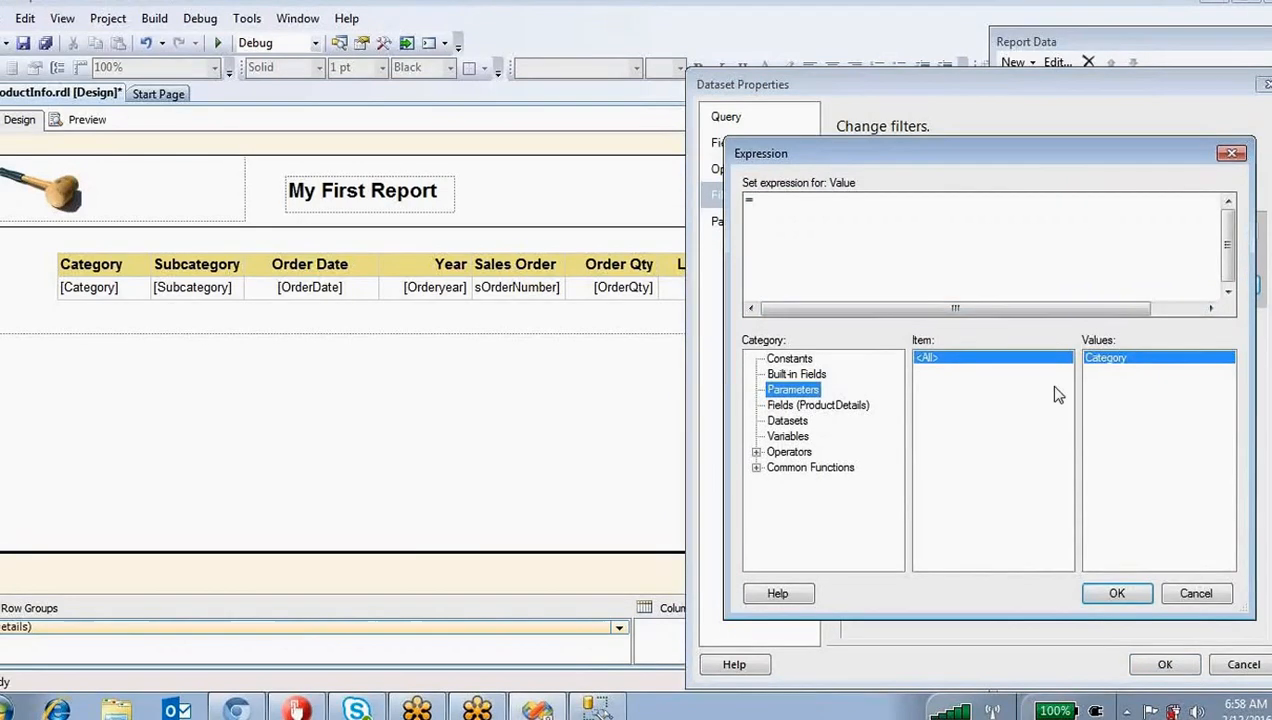
pyautogui.doubleClick(1110, 358)
pyautogui.hotkey('ctrl', 'a')
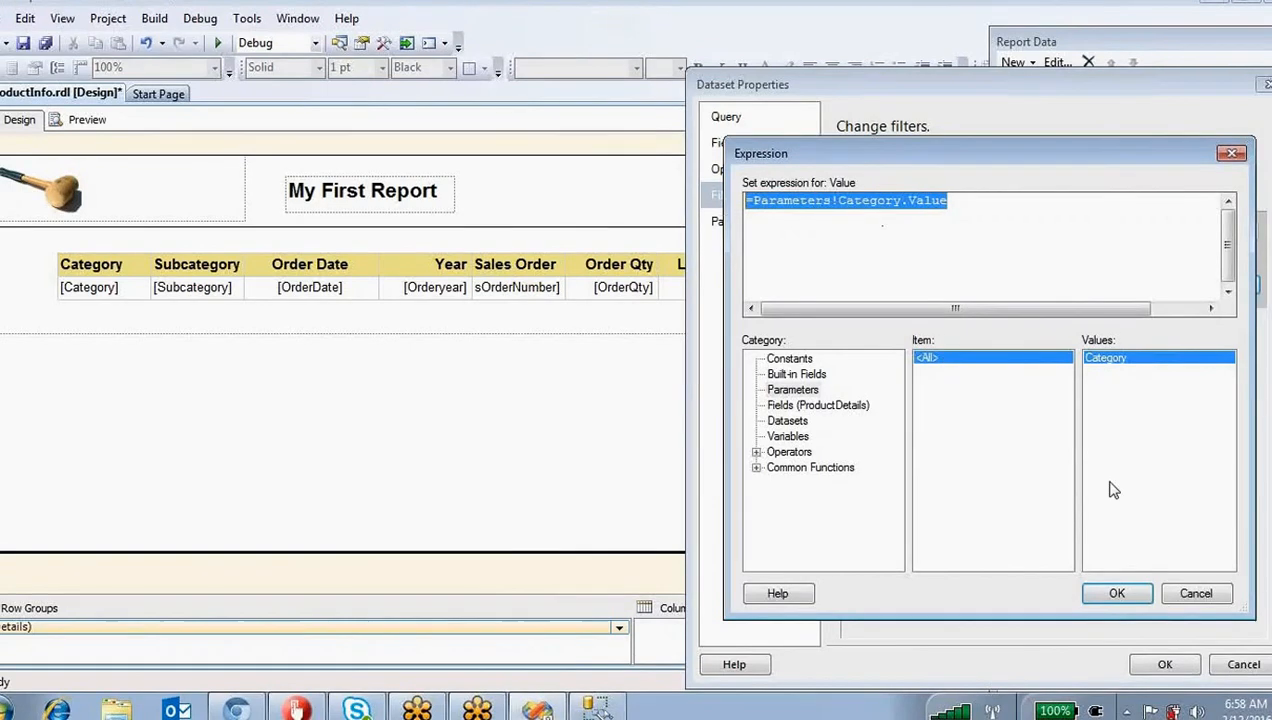
pyautogui.click(1117, 593)
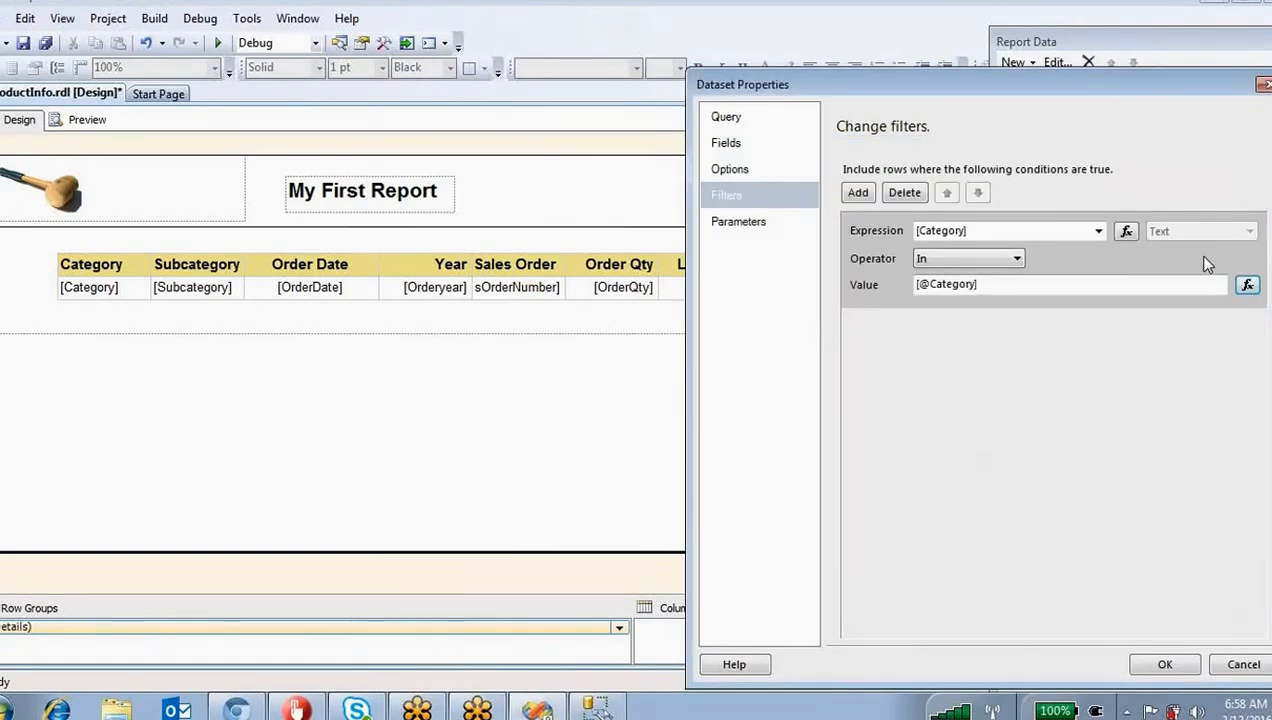
pyautogui.click(1165, 664)
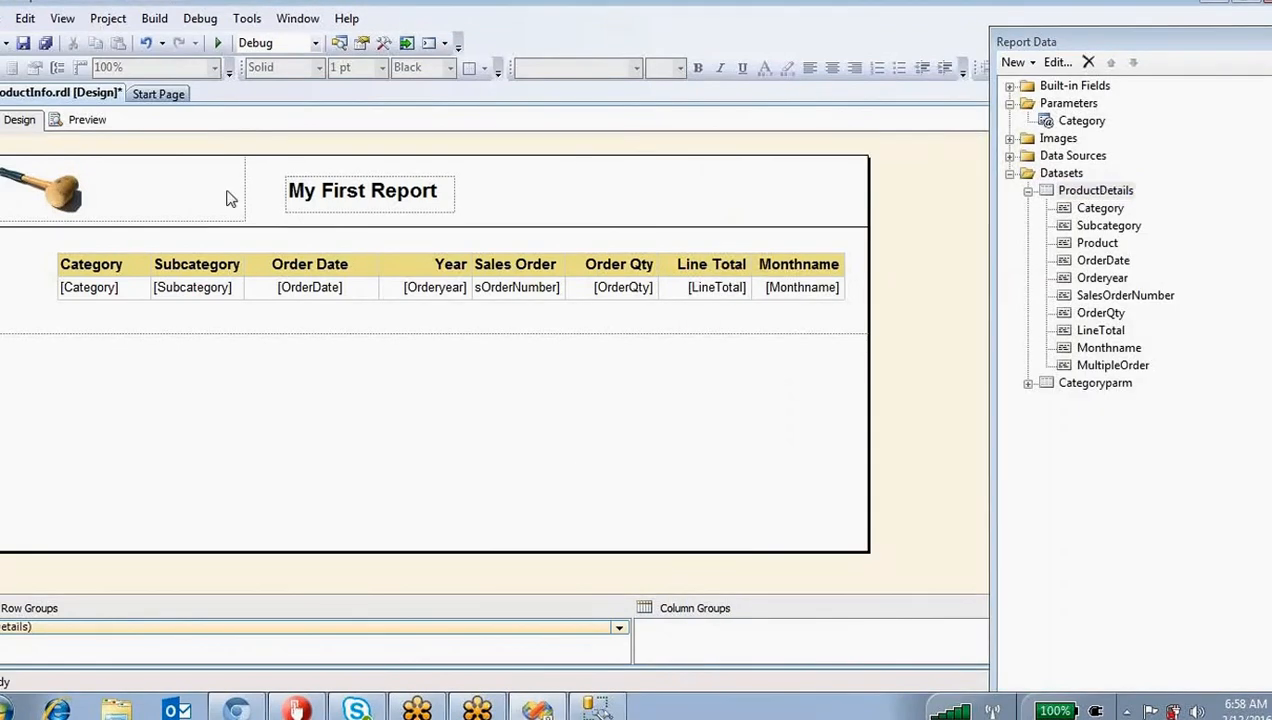
# Step: Preview the report with the default category and again with Clothing to check the dataset filter
pyautogui.click(78, 120)
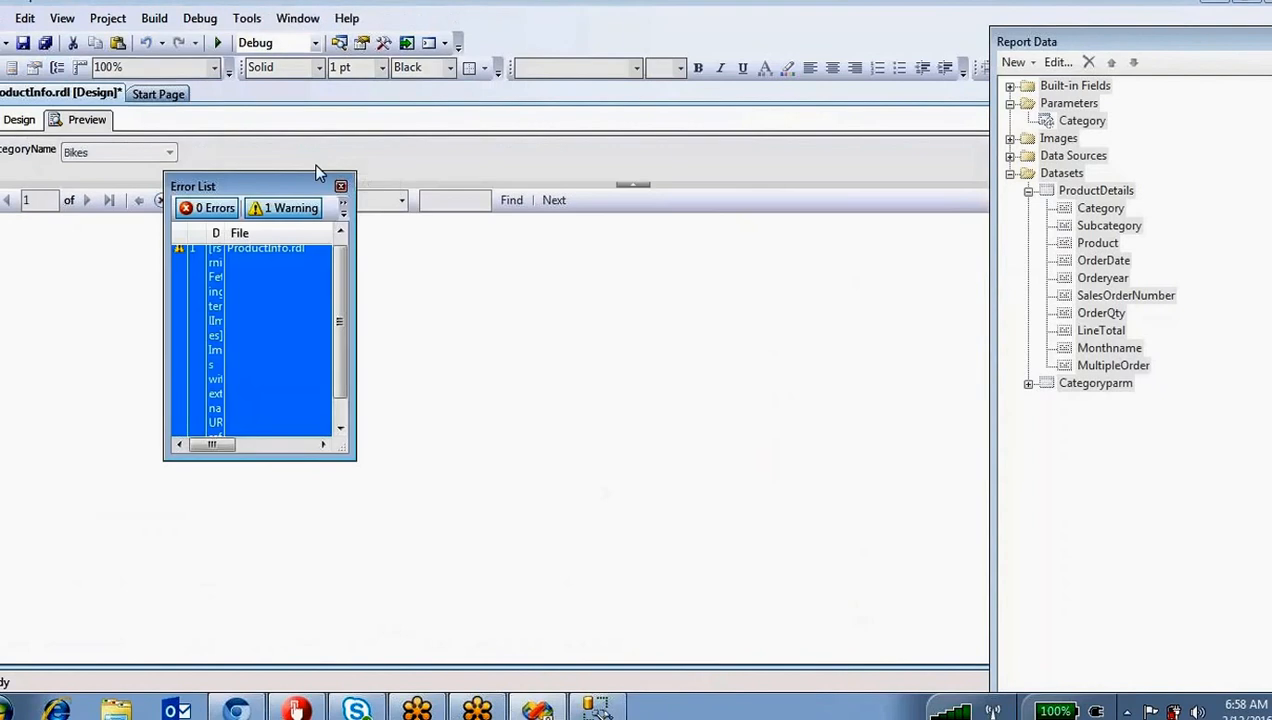
pyautogui.click(340, 186)
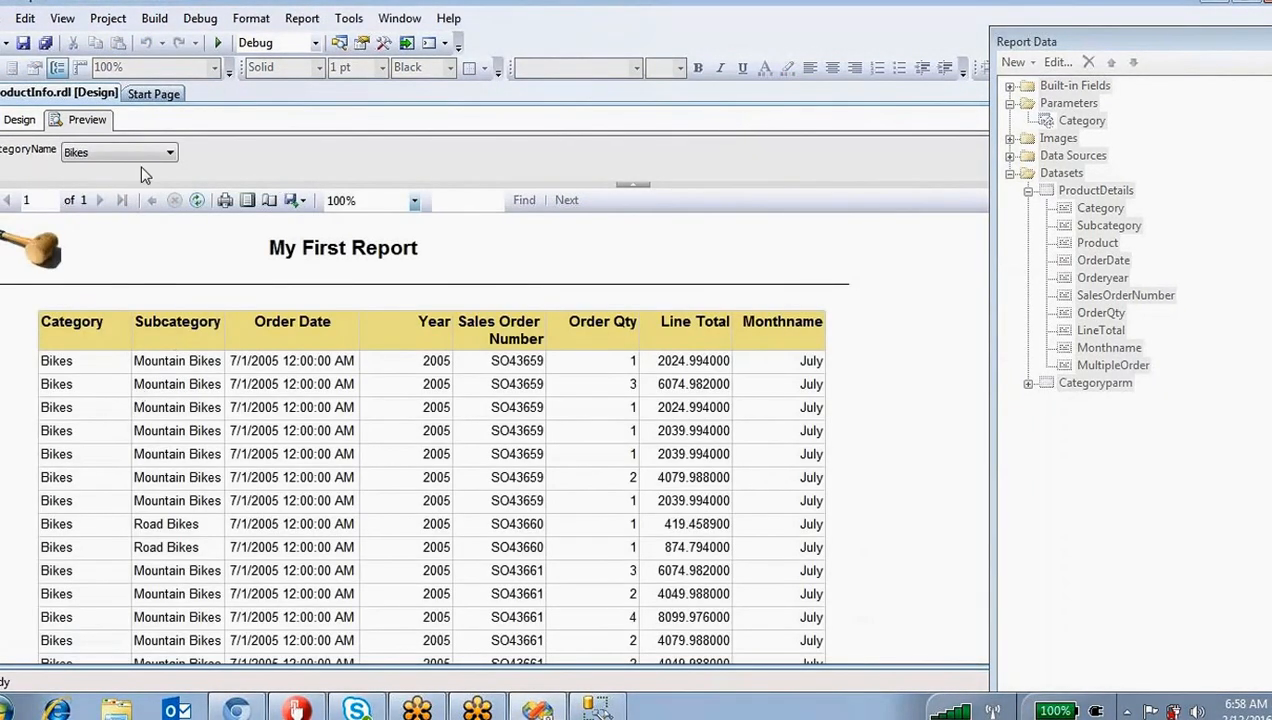
pyautogui.click(140, 152)
pyautogui.click(100, 190)
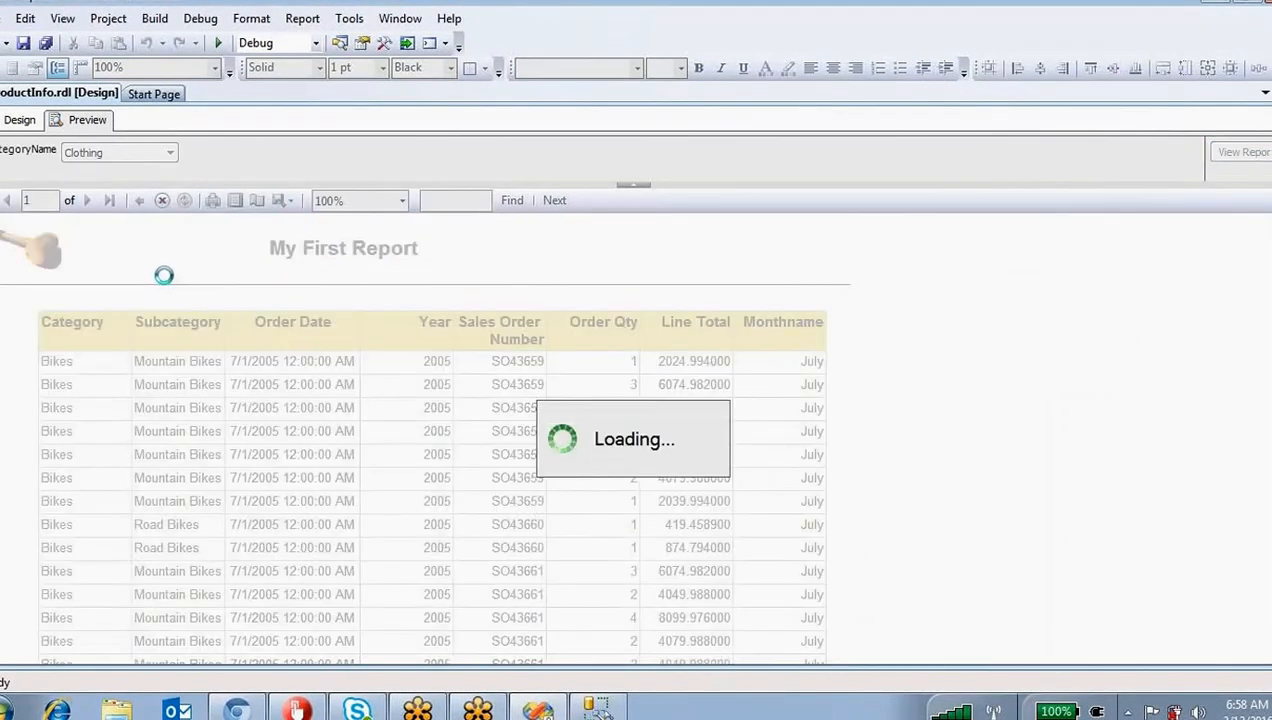
pyautogui.scroll(-5, 168, 442)
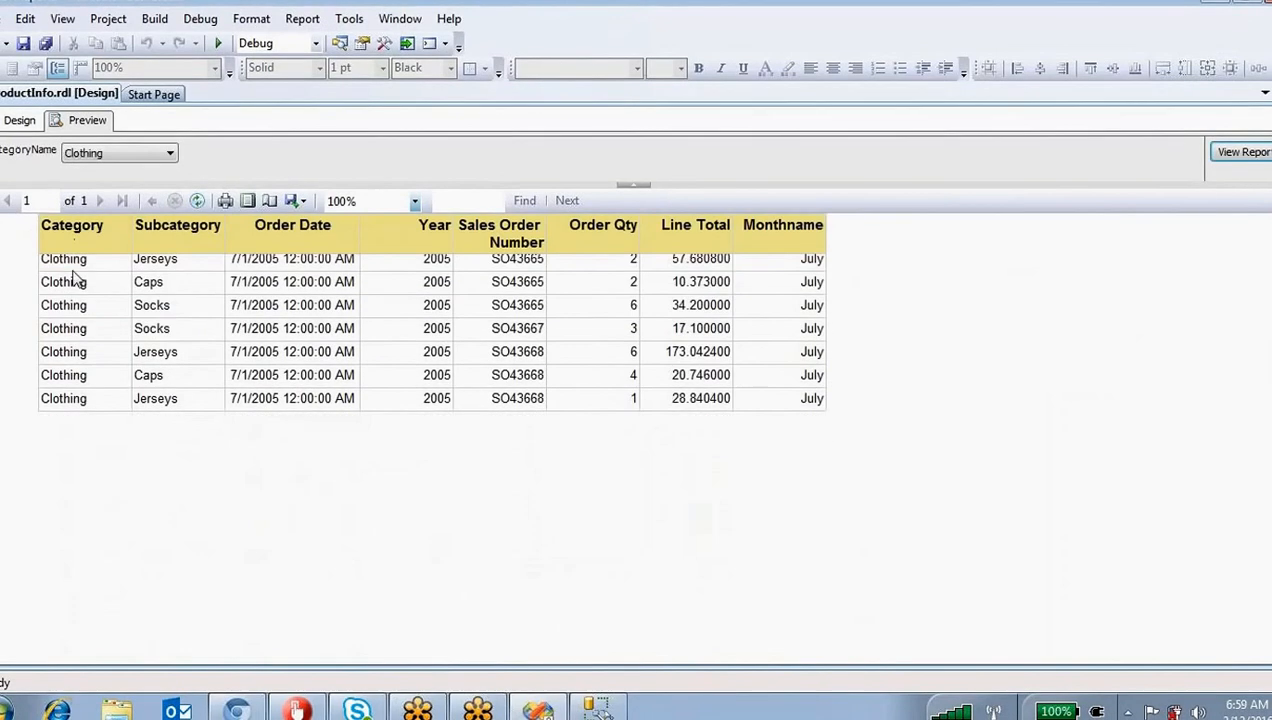
# Step: Return to the report design, bring back the Report Data pane and allow multiple values for the Category parameter
pyautogui.click(20, 121)
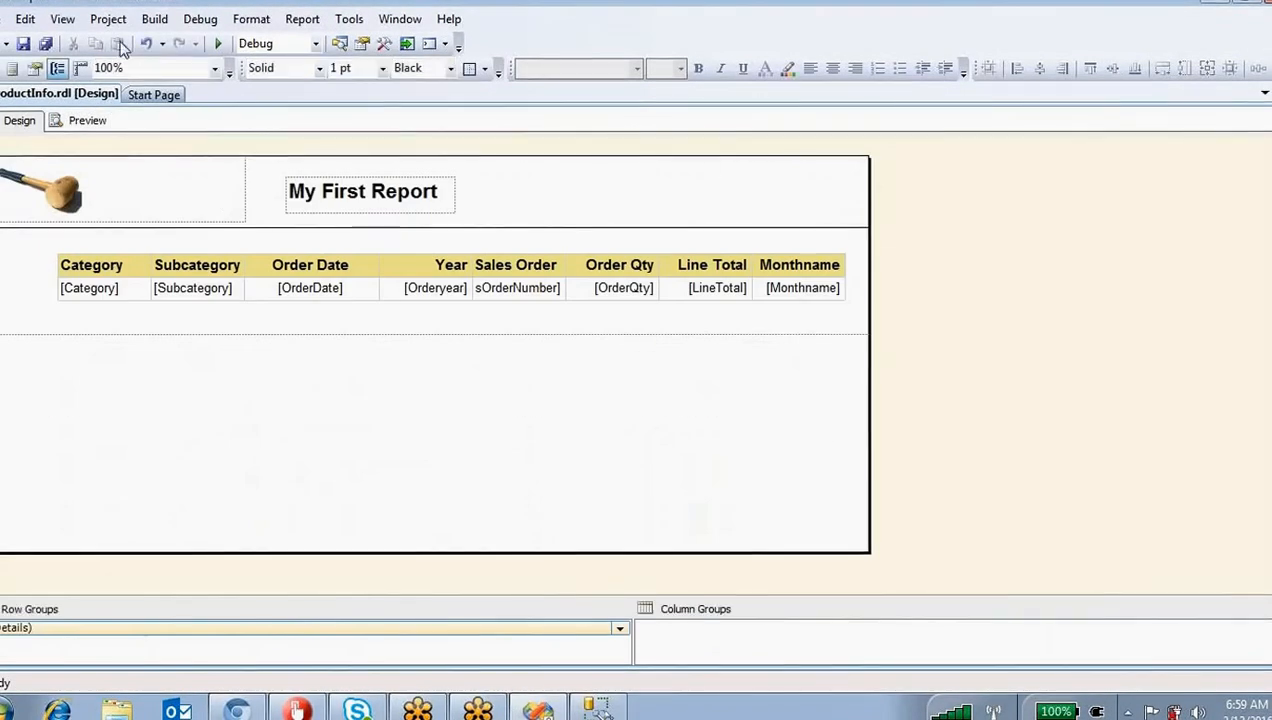
pyautogui.click(62, 19)
pyautogui.click(112, 501)
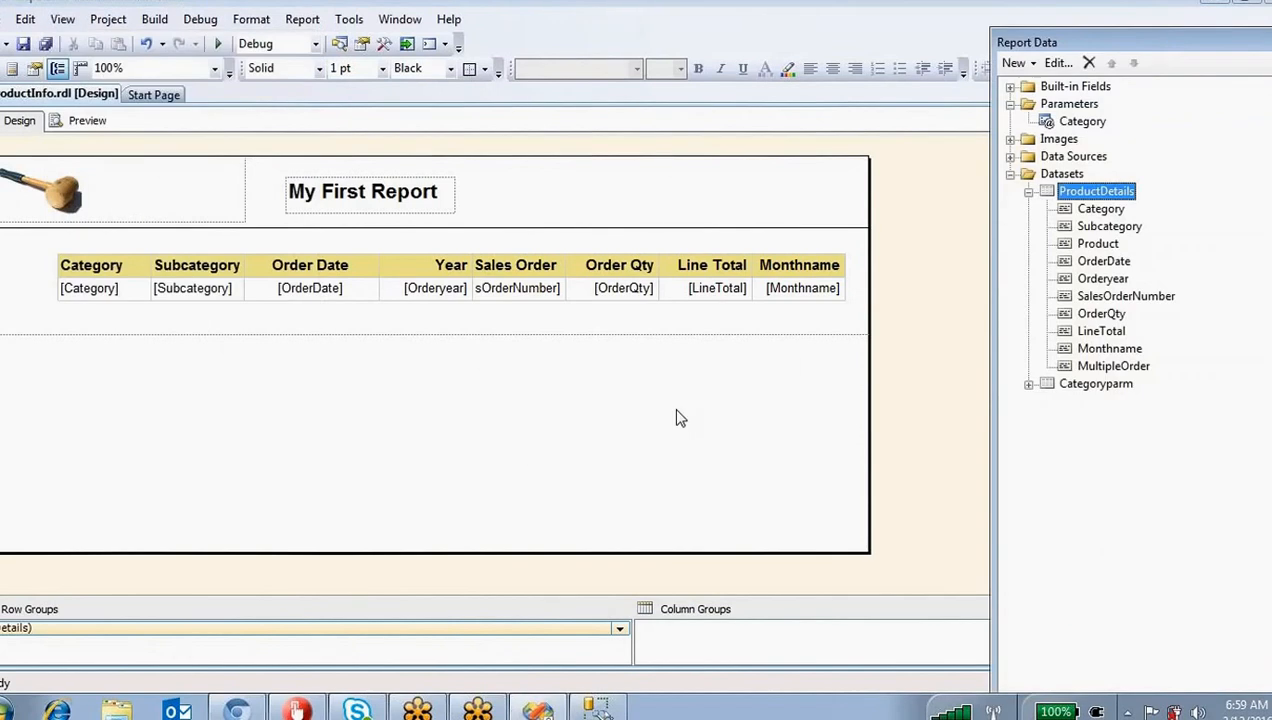
pyautogui.click(1080, 122)
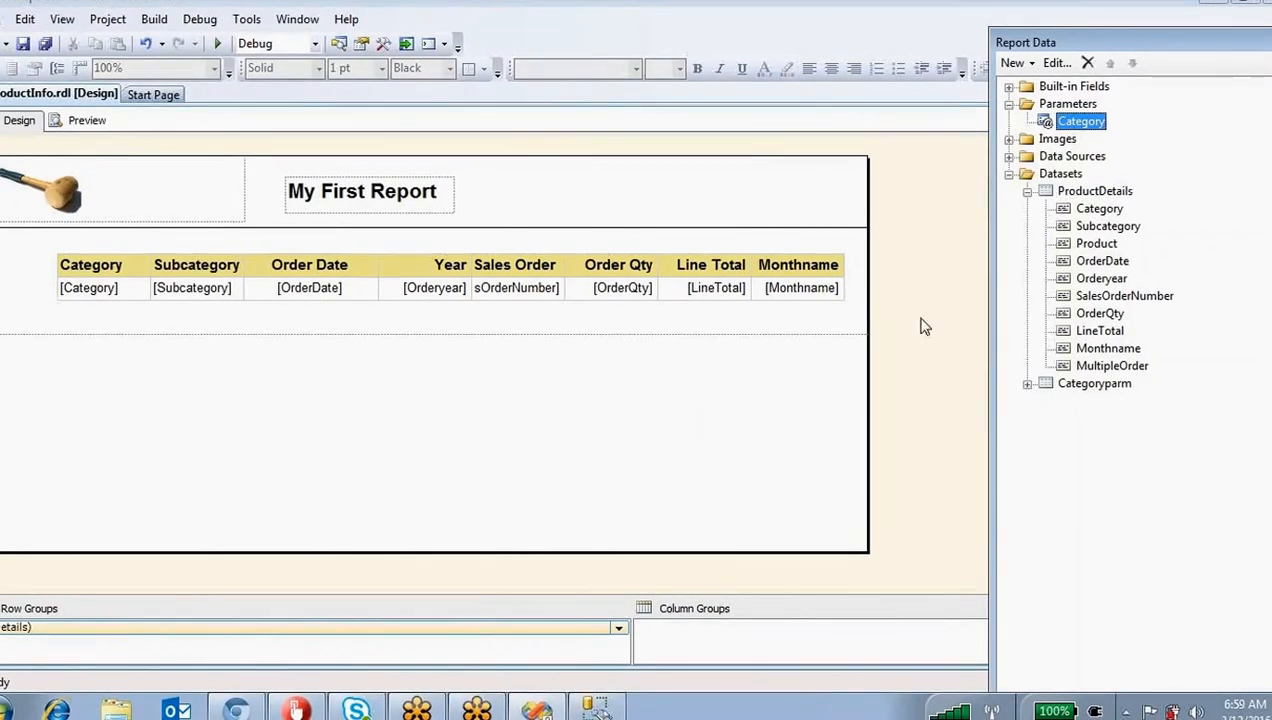
pyautogui.click(893, 428)
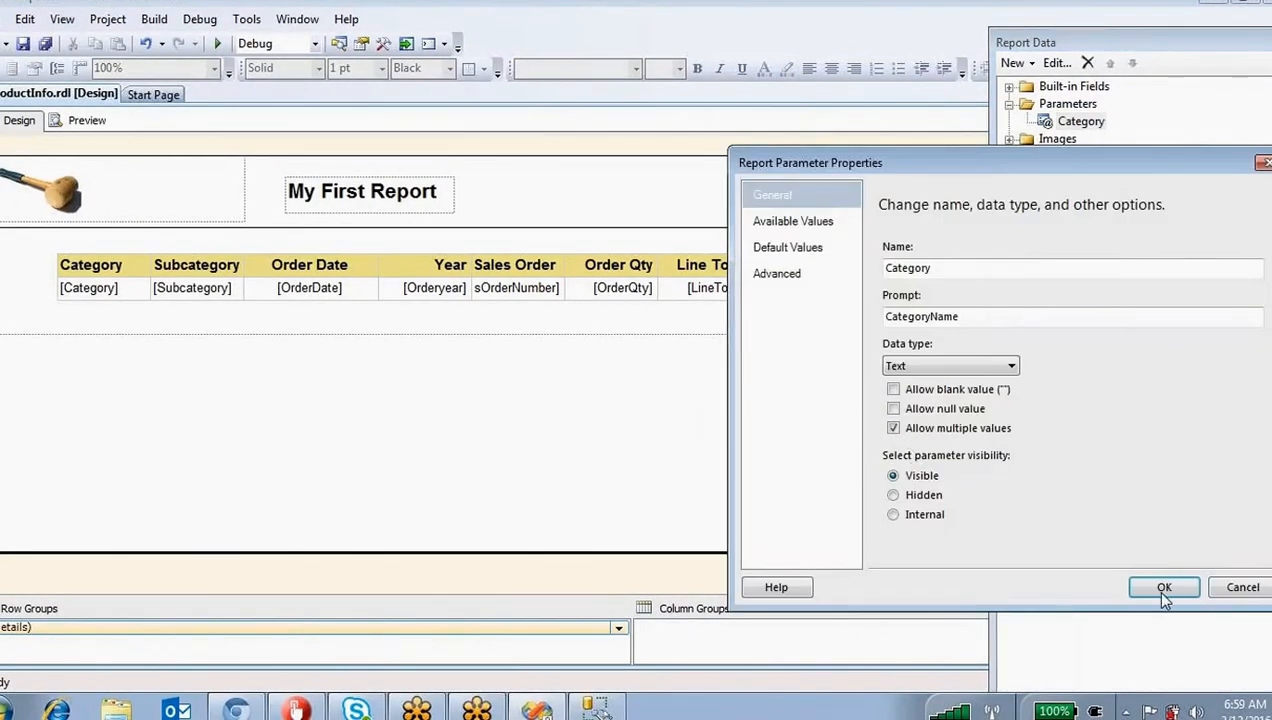
pyautogui.click(1156, 588)
# Step: Preview the report with both Accessories and Bikes selected as categories and look through the rows
pyautogui.click(88, 121)
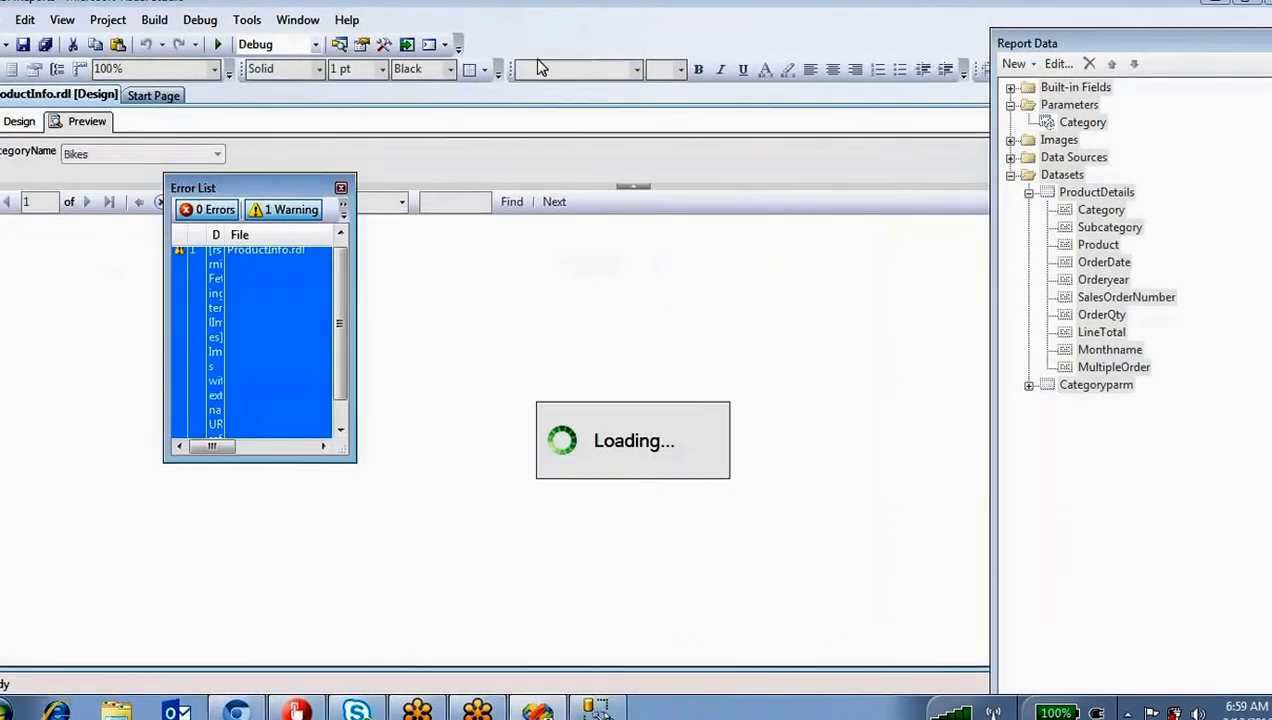
pyautogui.click(341, 189)
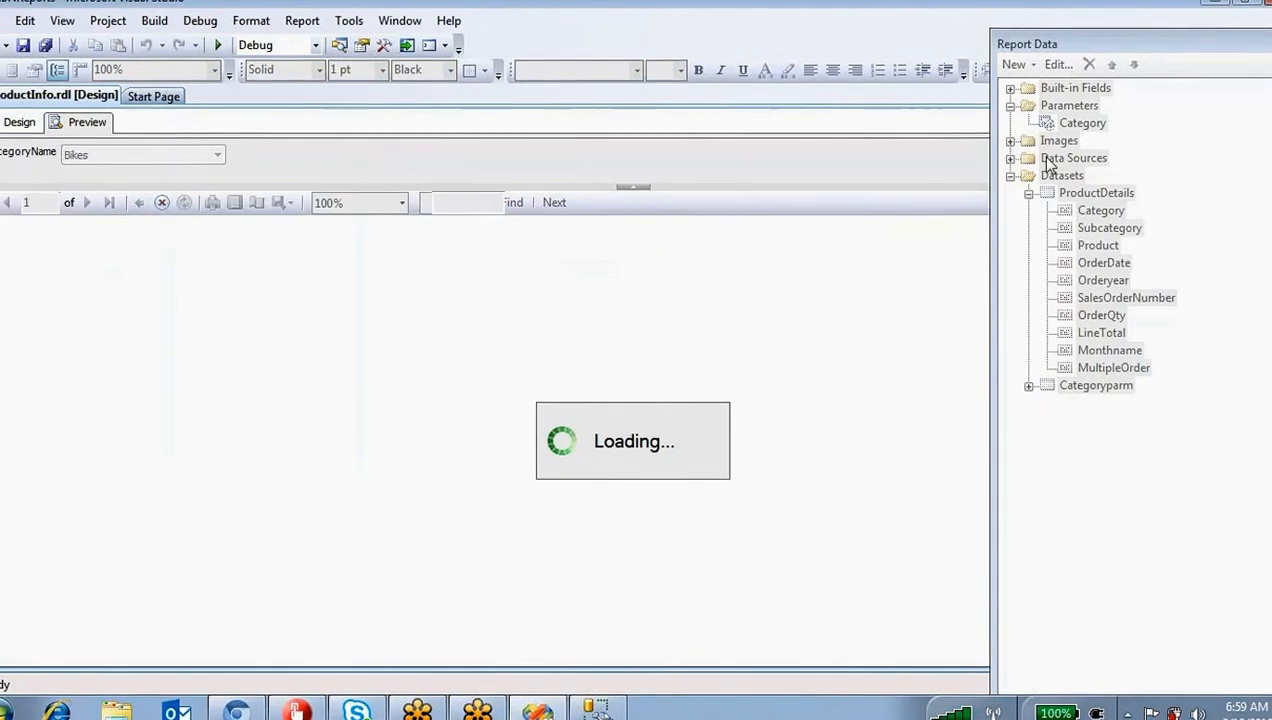
pyautogui.scroll(-15, 479, 459)
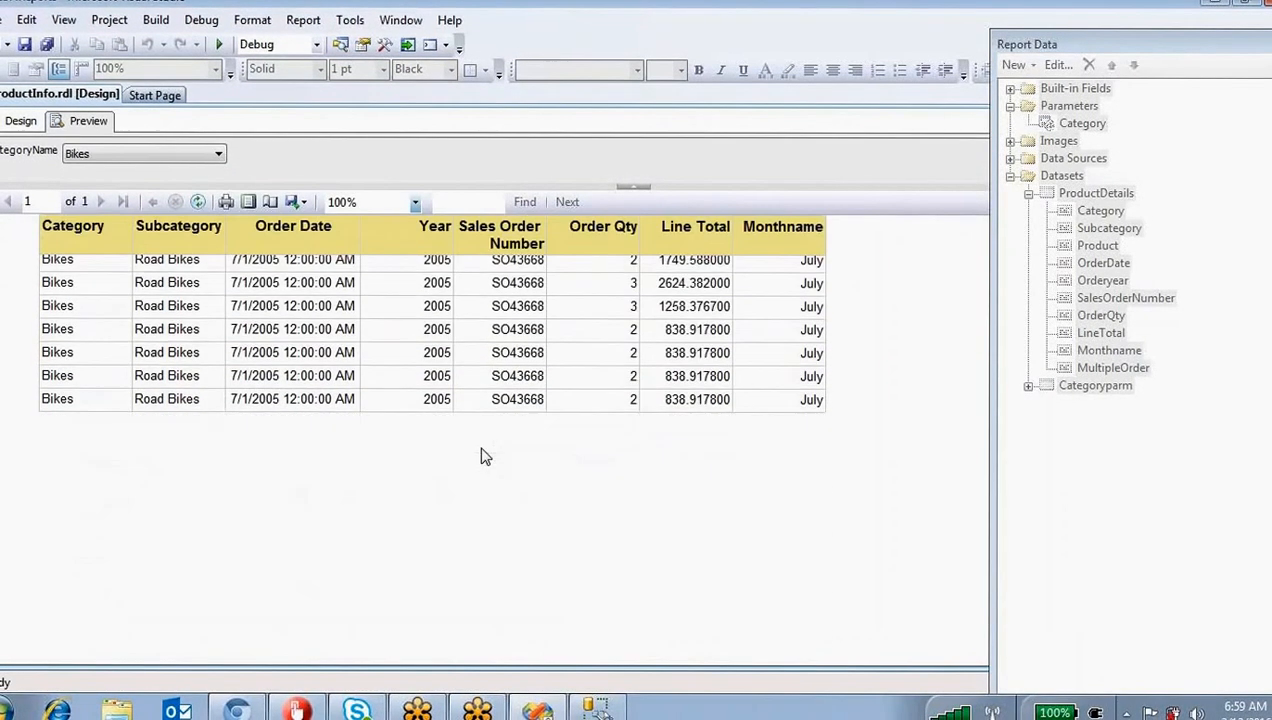
pyautogui.click(117, 152)
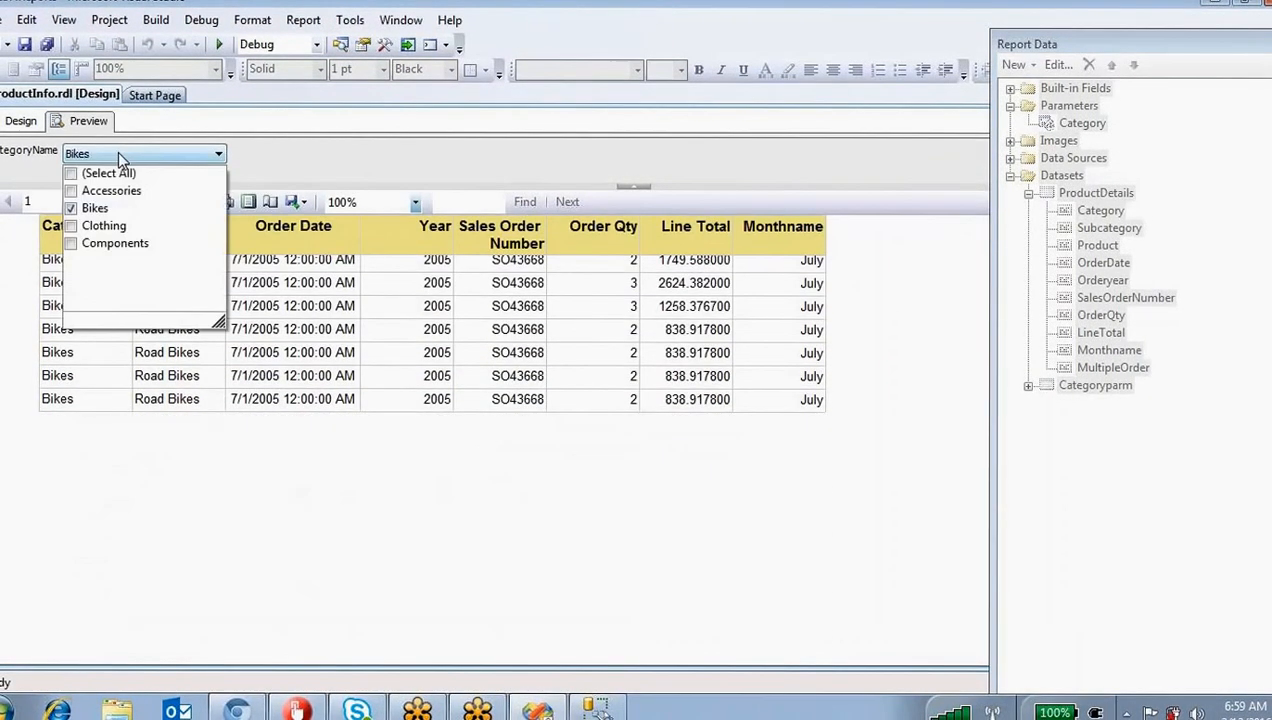
pyautogui.click(72, 191)
pyautogui.moveTo(1190, 44); pyautogui.dragTo(1196, 209)
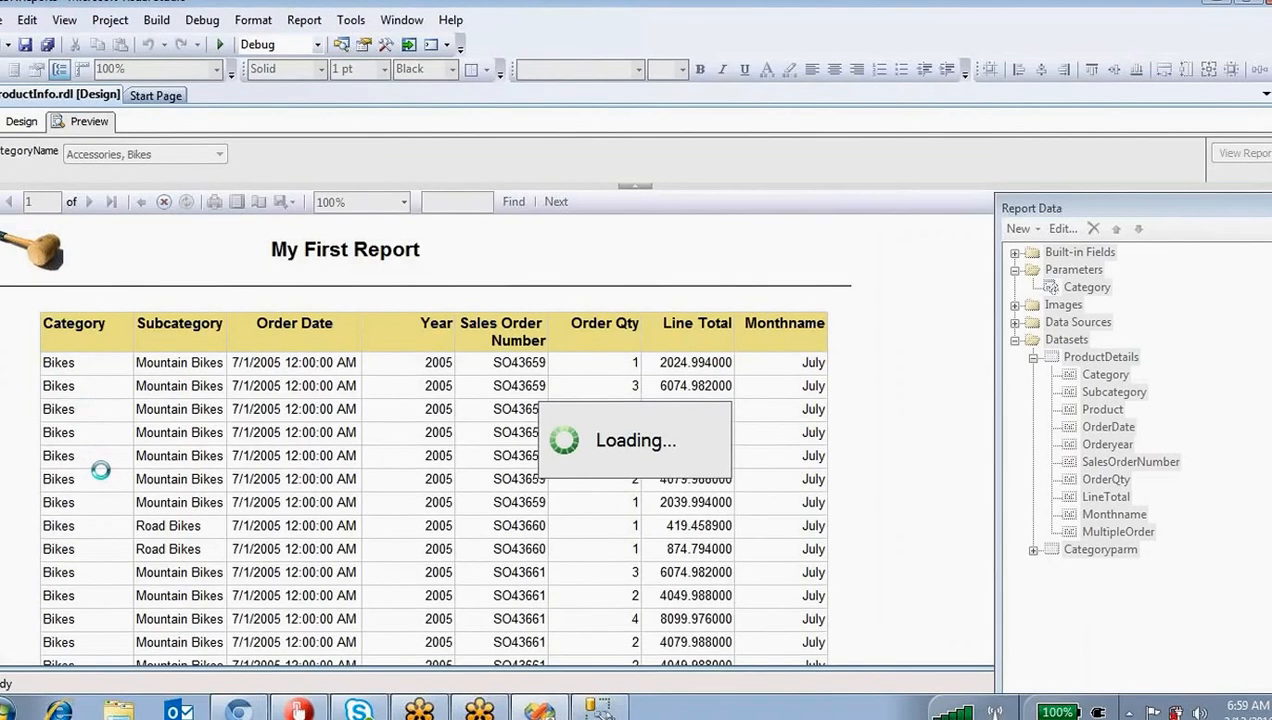
pyautogui.scroll(-5, 108, 530)
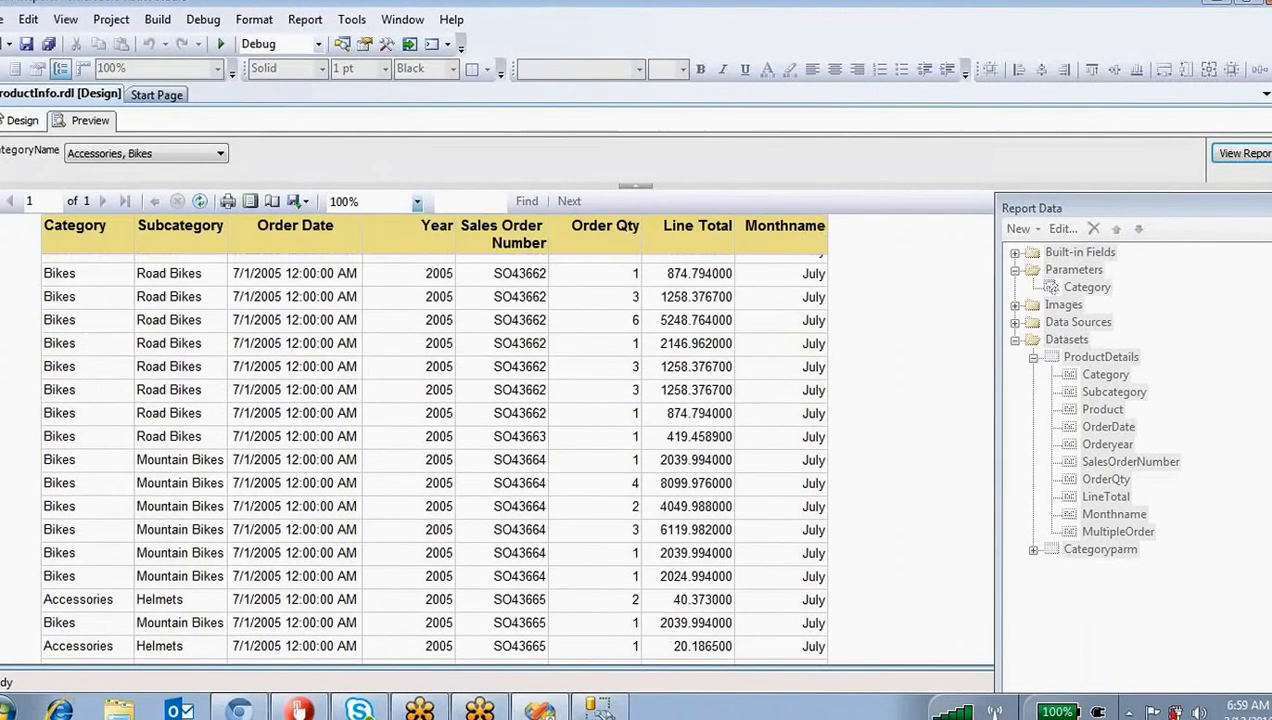
# Step: Return to the report design and delete the Category filter from the ProductDetails dataset
pyautogui.click(14, 124)
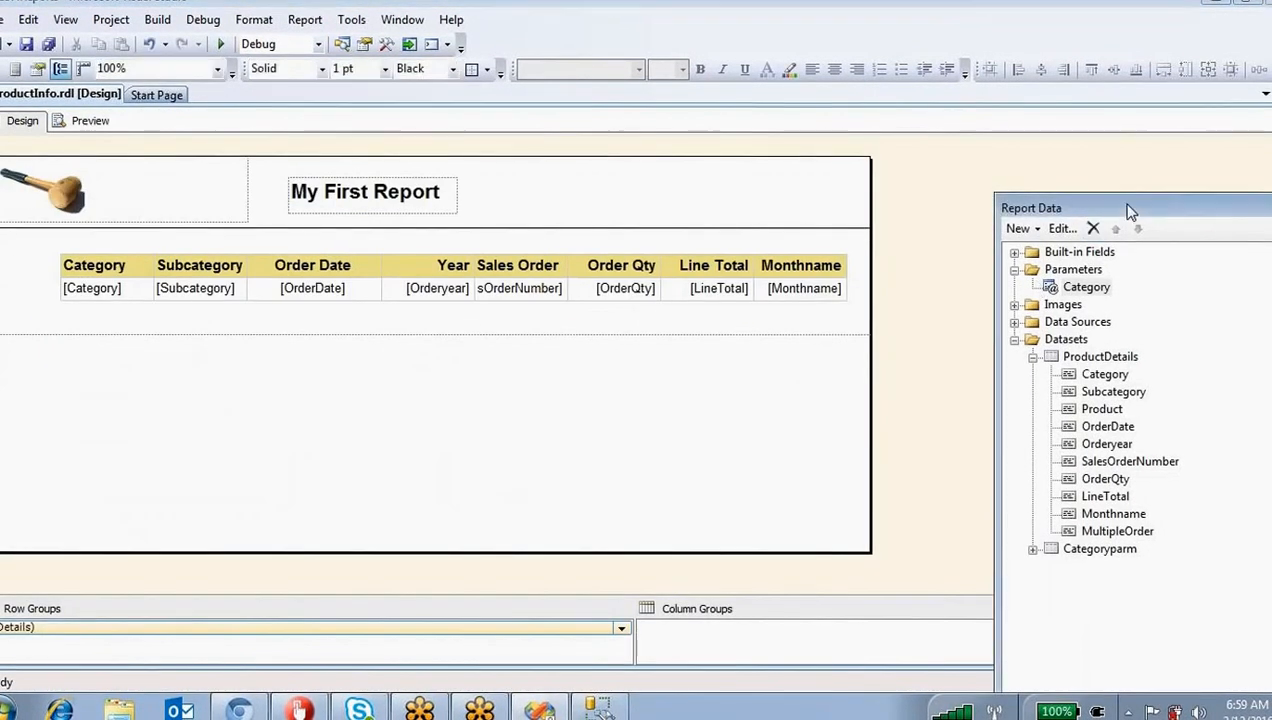
pyautogui.moveTo(1127, 207); pyautogui.dragTo(1062, 42)
pyautogui.click(1017, 115)
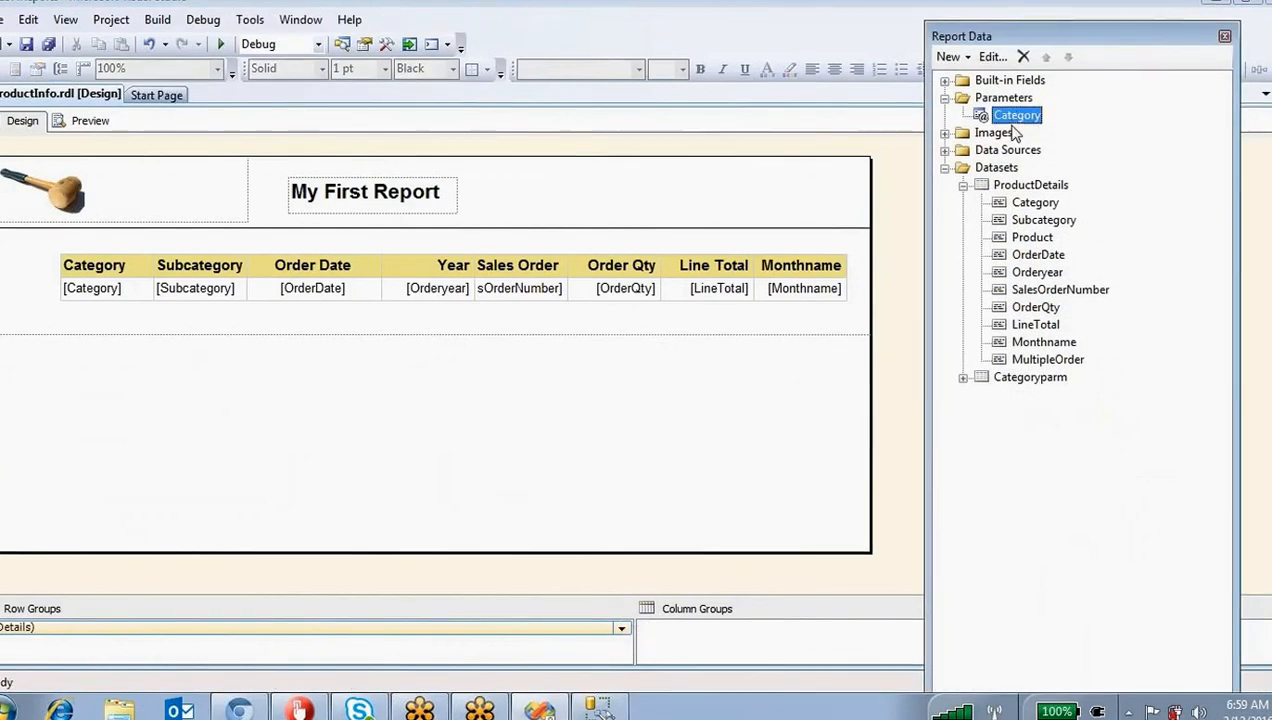
pyautogui.rightClick(1048, 188)
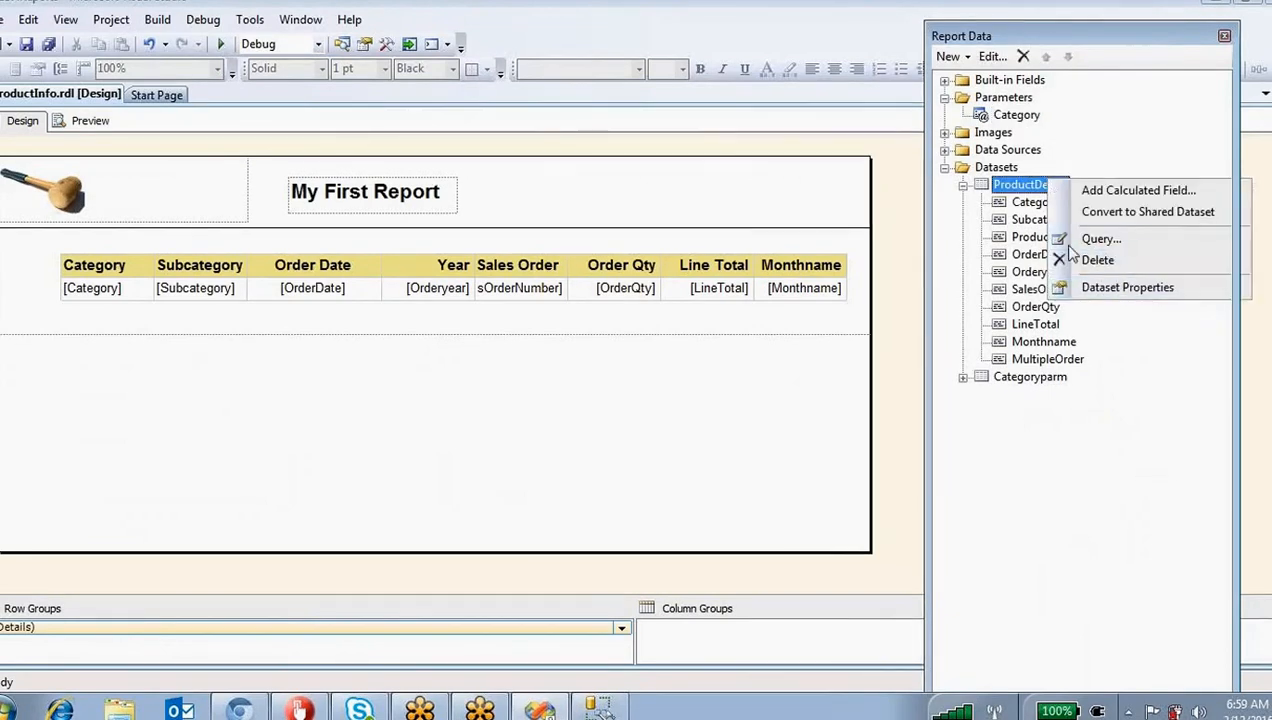
pyautogui.click(1060, 238)
pyautogui.click(728, 189)
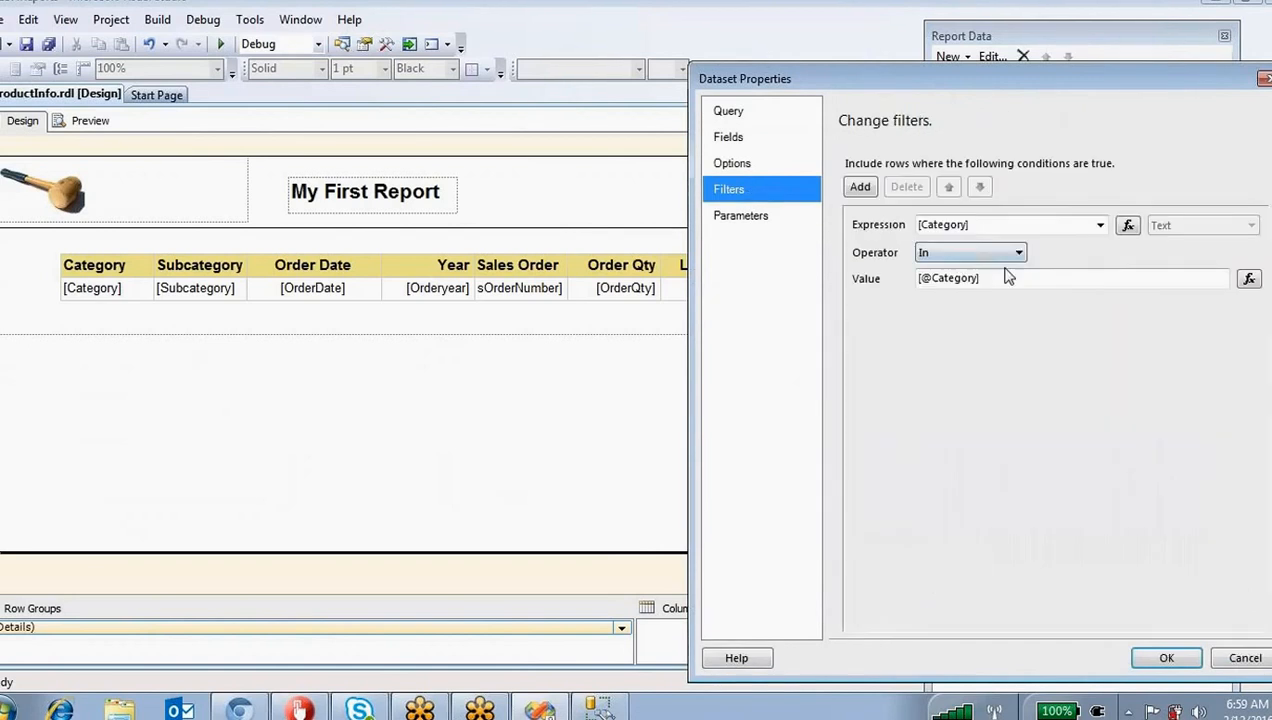
pyautogui.click(1057, 227)
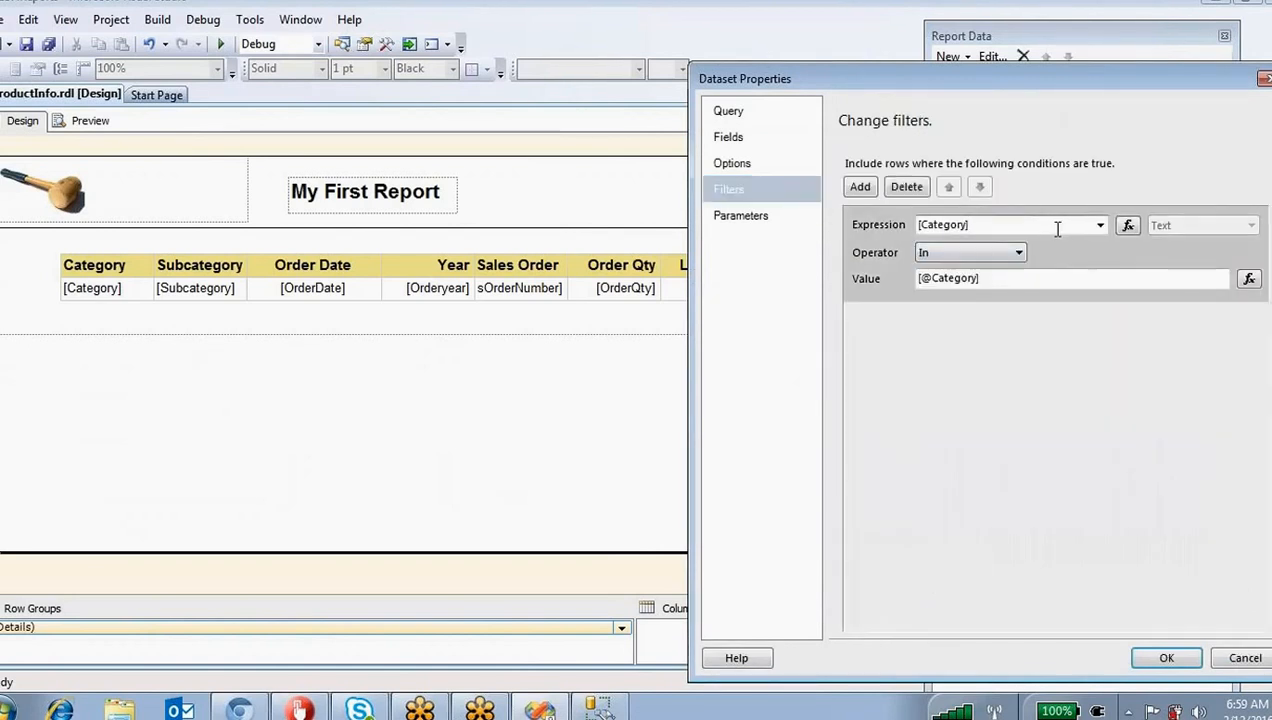
pyautogui.click(907, 187)
pyautogui.click(1166, 658)
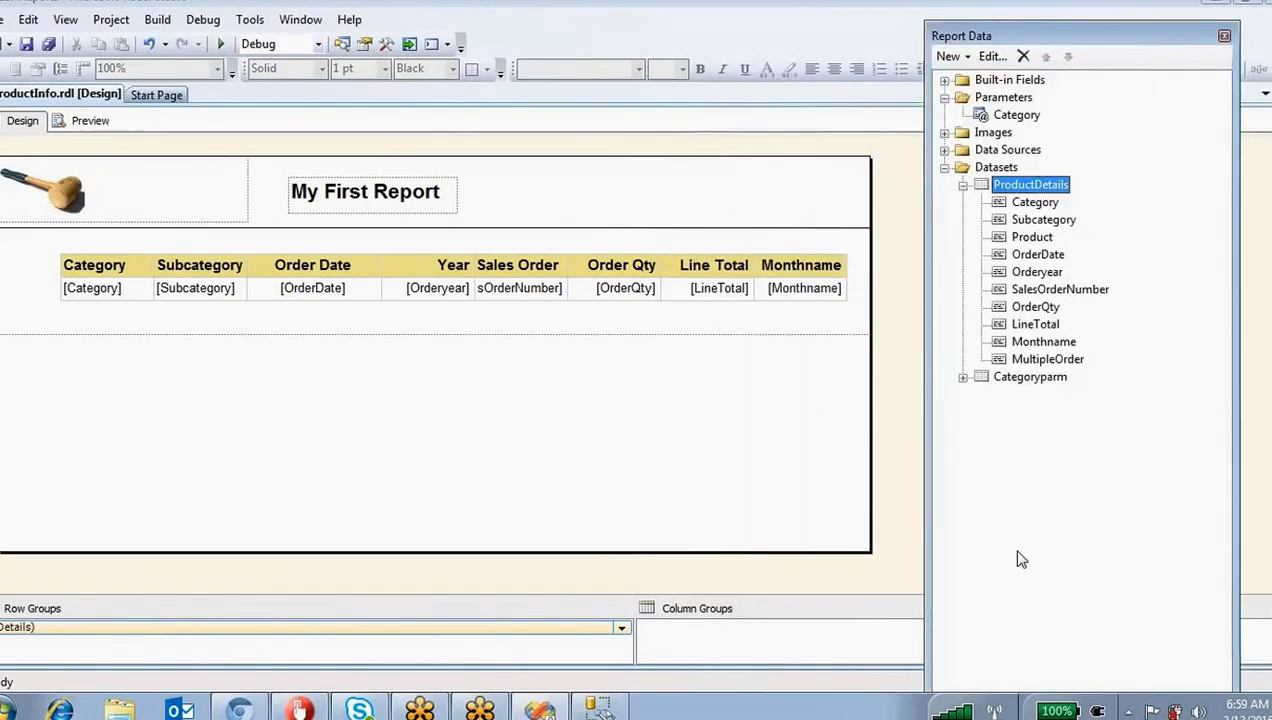
# Step: Add a filter to the report table's Tablix Properties on the [Category] expression with the In operator
pyautogui.click(336, 329)
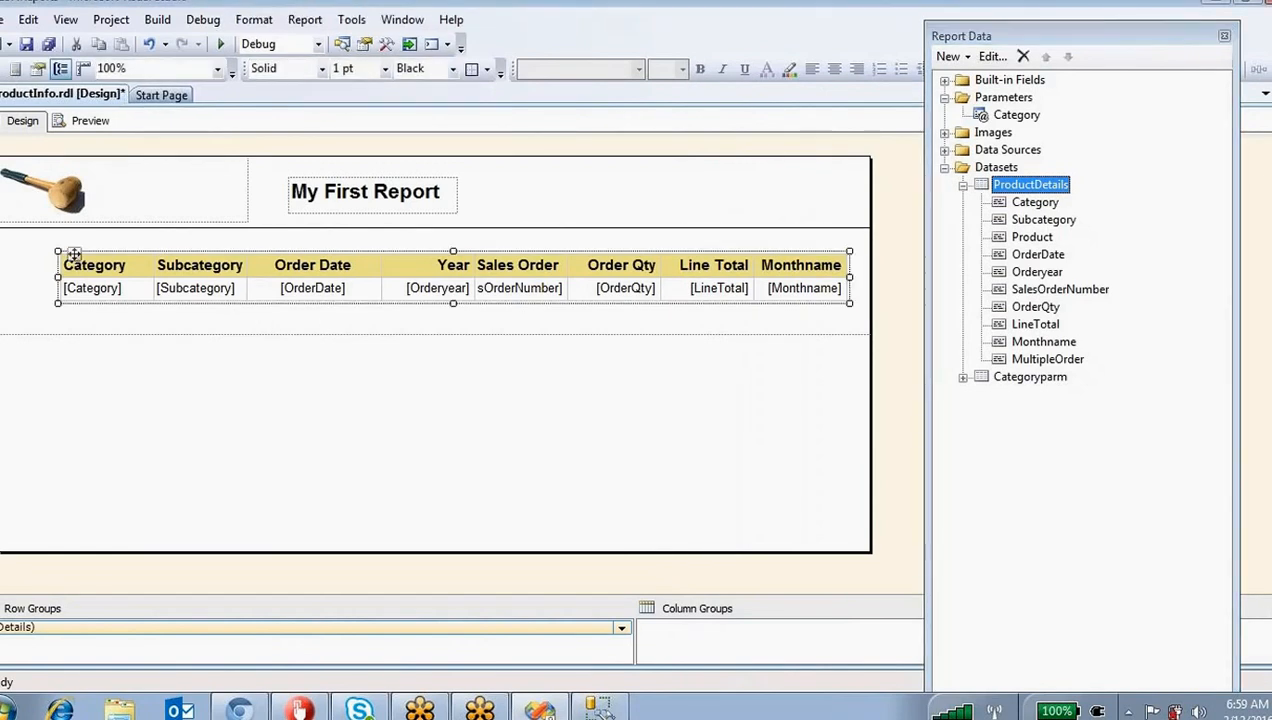
pyautogui.click(120, 286)
pyautogui.rightClick(118, 243)
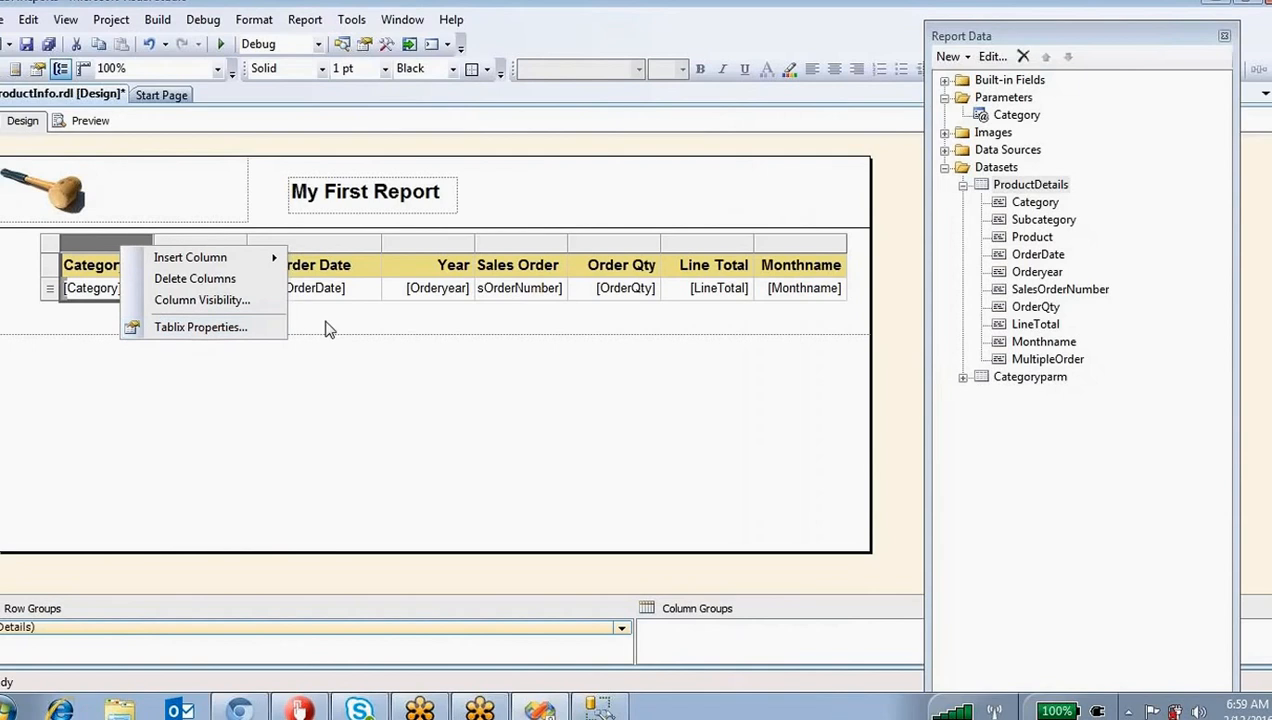
pyautogui.click(200, 327)
pyautogui.click(405, 150)
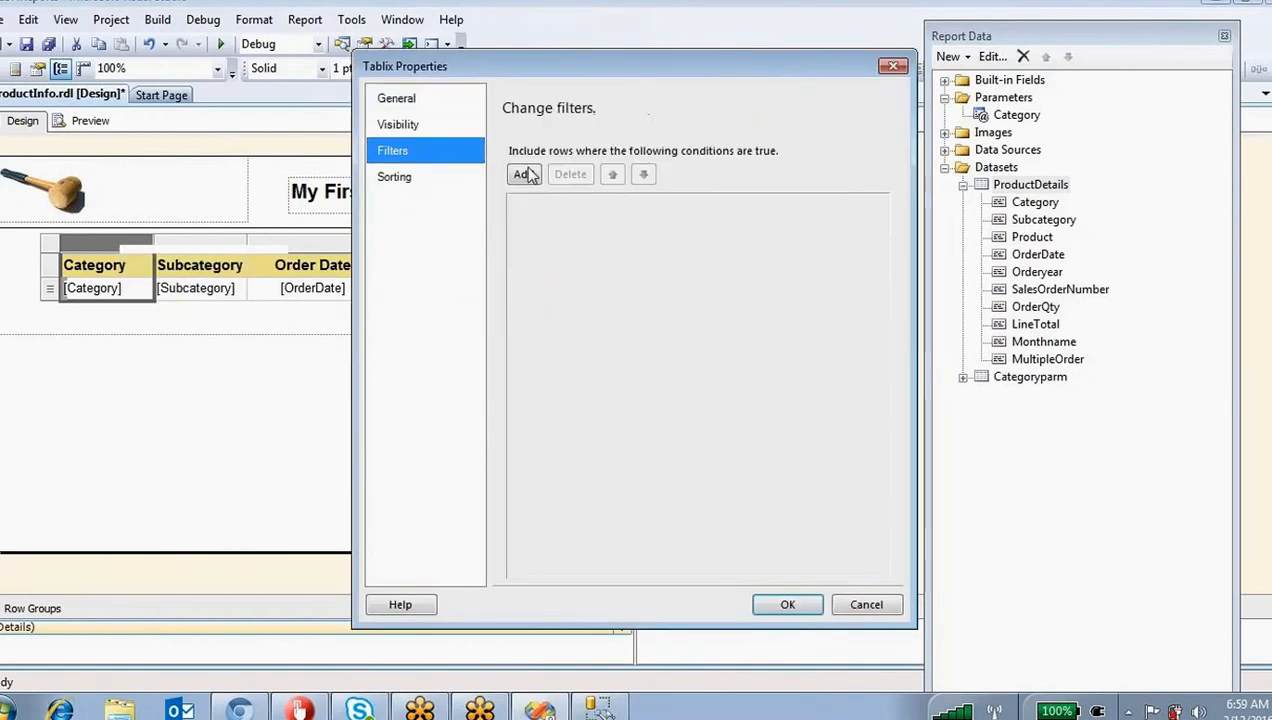
pyautogui.click(546, 177)
pyautogui.click(650, 212)
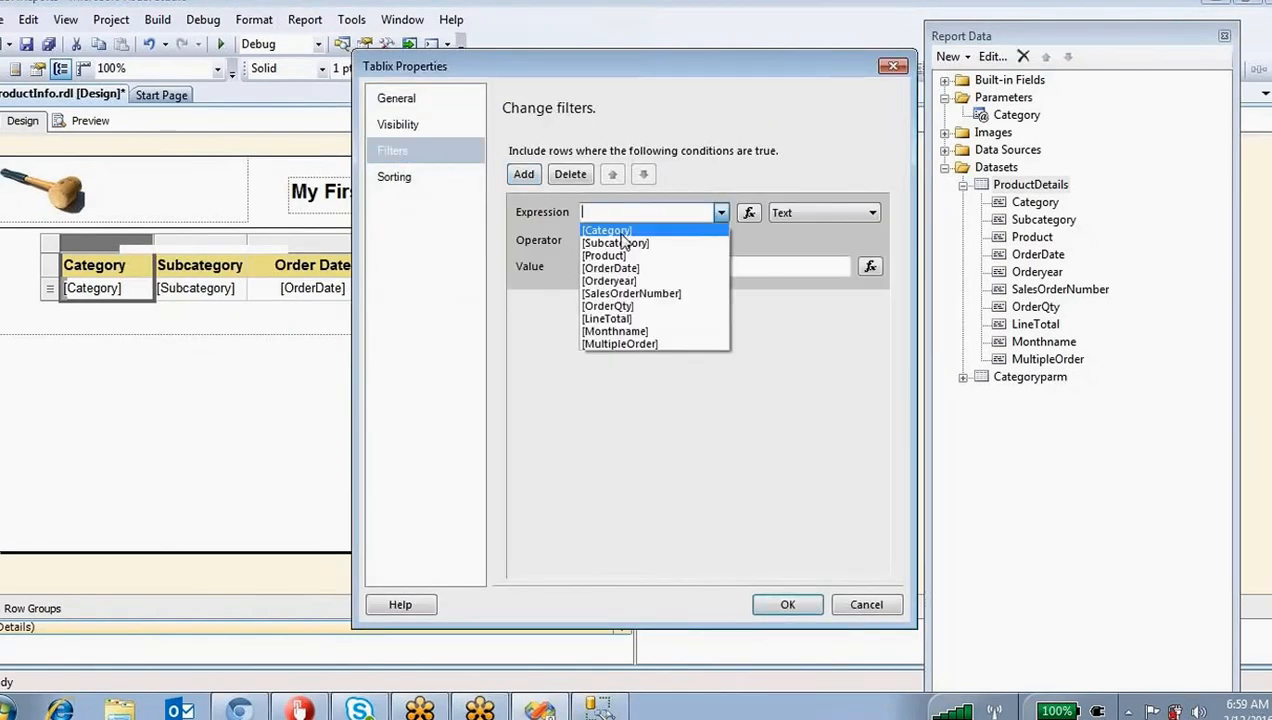
pyautogui.click(637, 235)
pyautogui.click(637, 240)
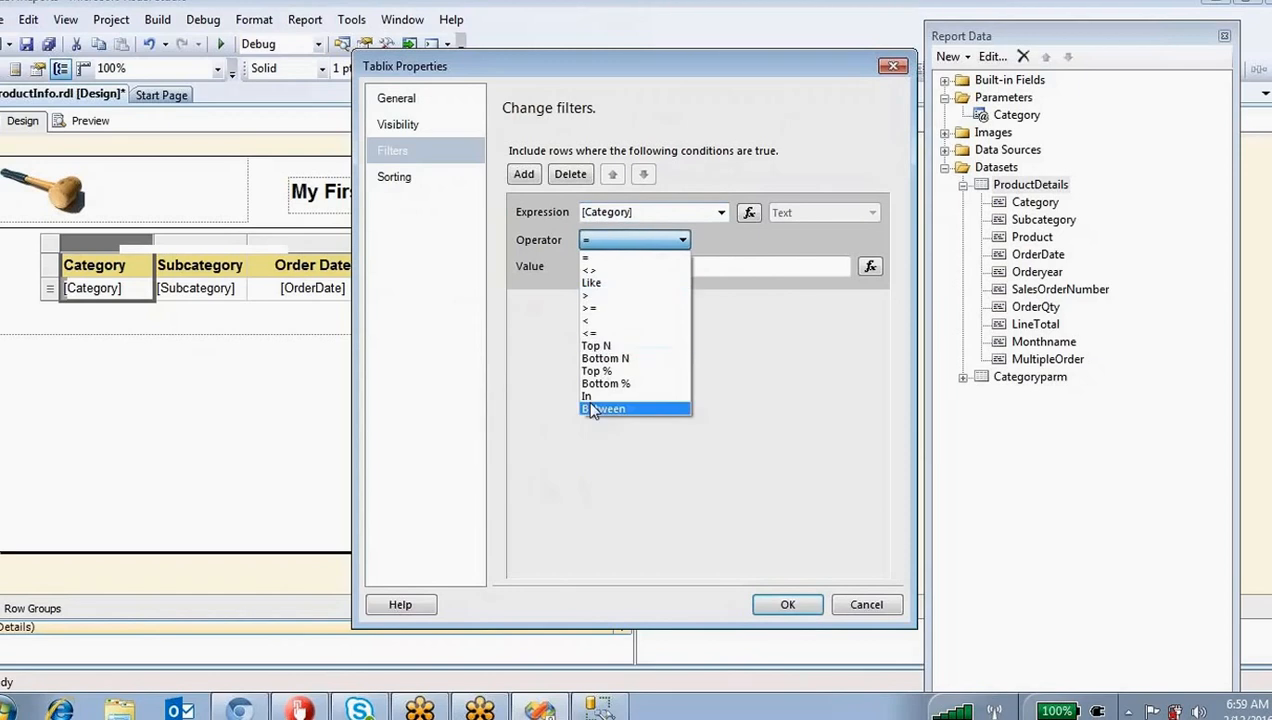
pyautogui.click(592, 397)
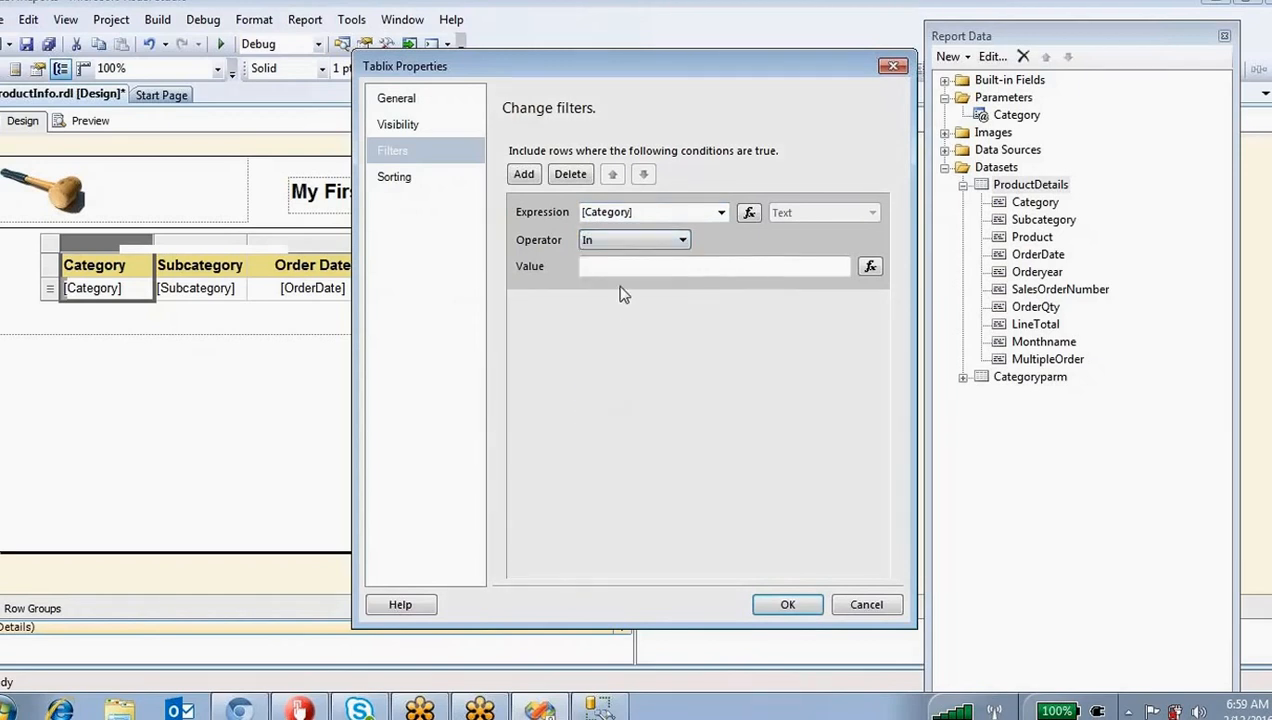
# Step: Set the tablix filter's value to the Category parameter through an expression and apply the Tablix Properties
pyautogui.click(869, 266)
pyautogui.click(438, 350)
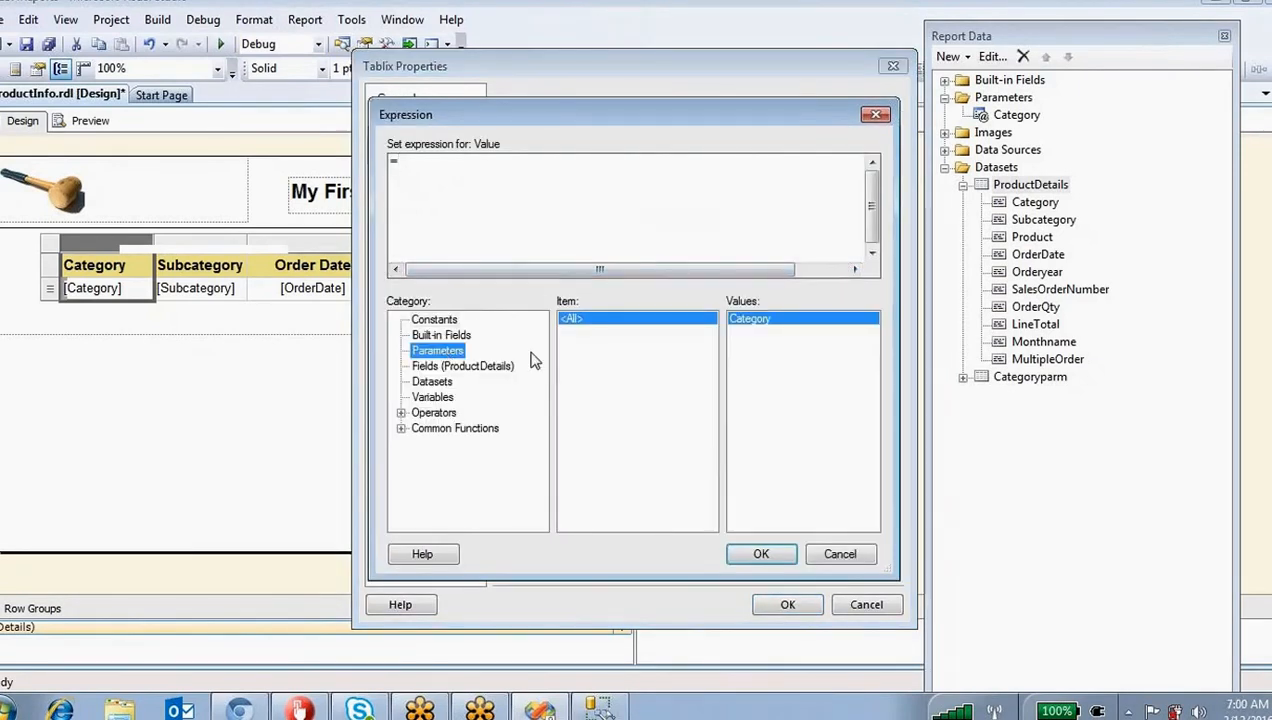
pyautogui.click(760, 322)
pyautogui.click(762, 554)
pyautogui.click(788, 604)
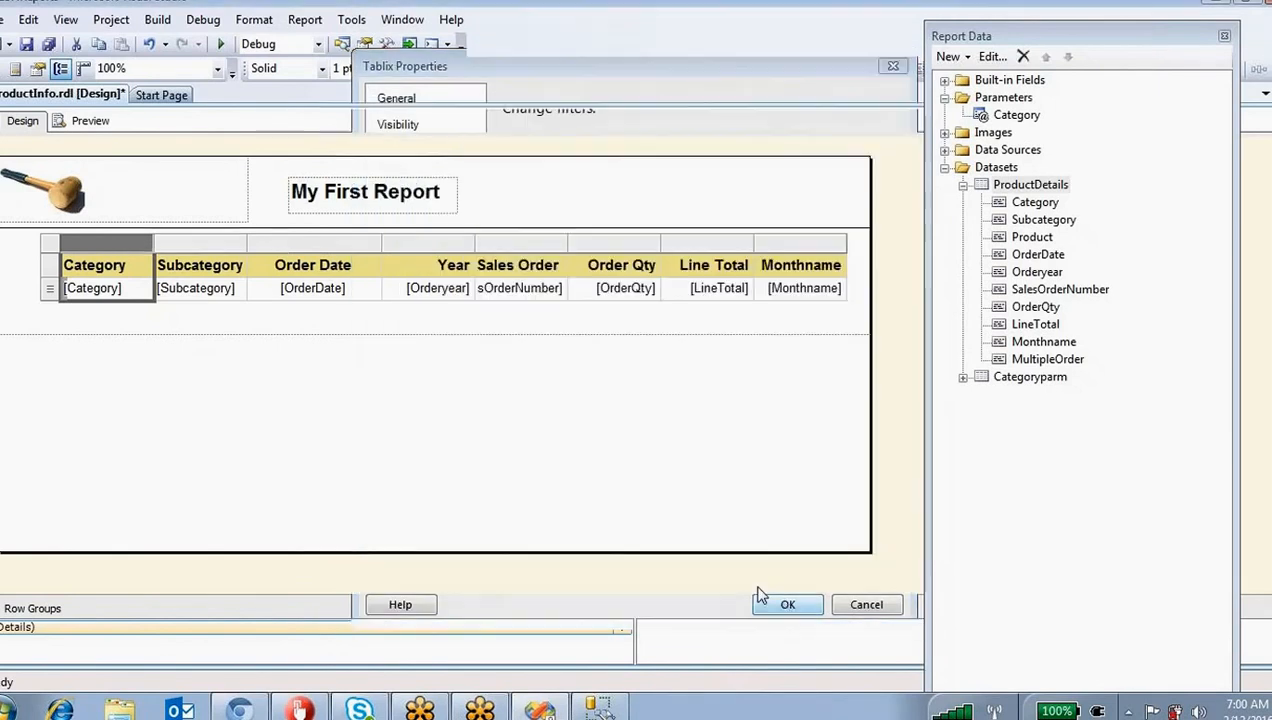
# Step: Preview the report with the default Bikes category, close the Error List and compare the rows with the ProductDetails dataset
pyautogui.click(88, 121)
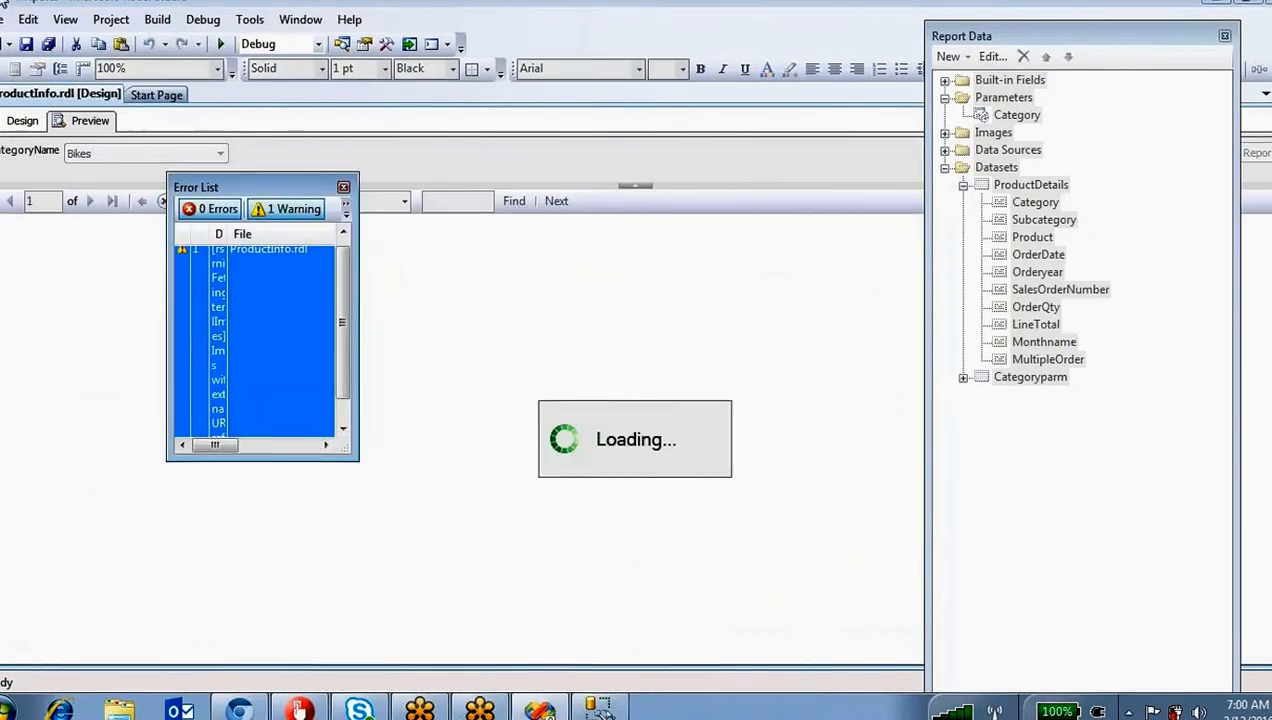
pyautogui.click(344, 188)
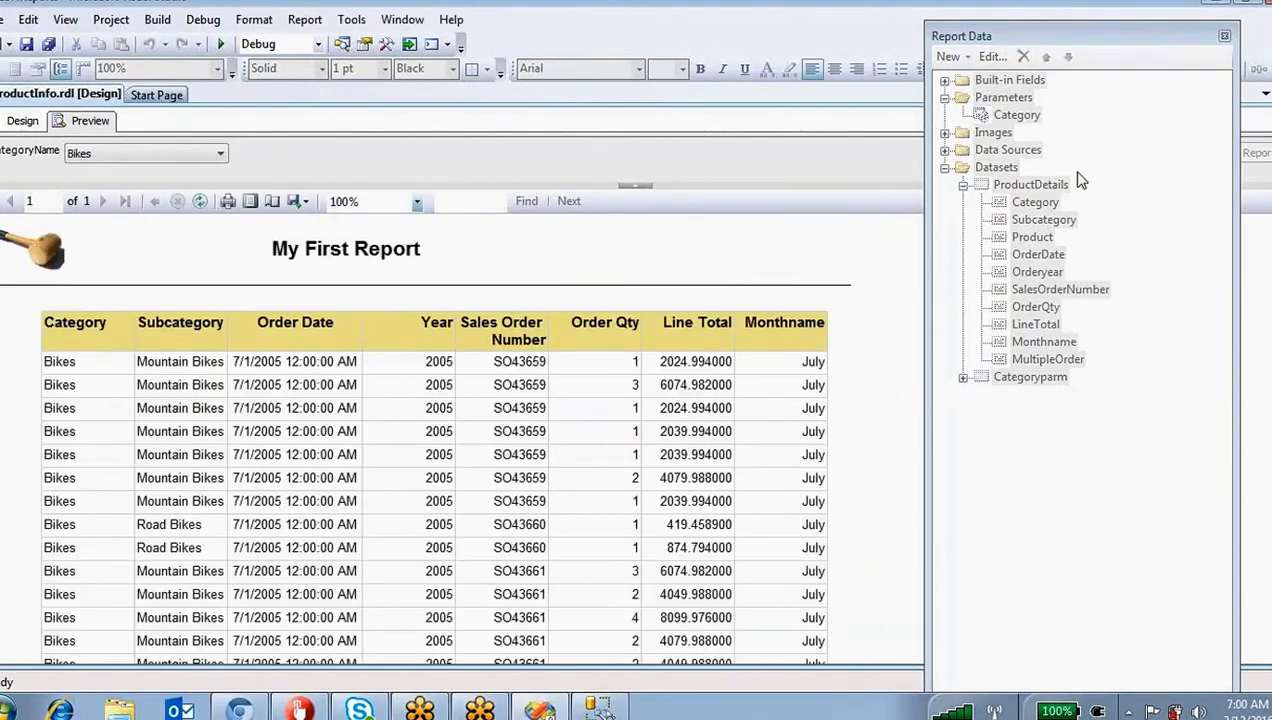
pyautogui.hotkey('ctrl', '2')
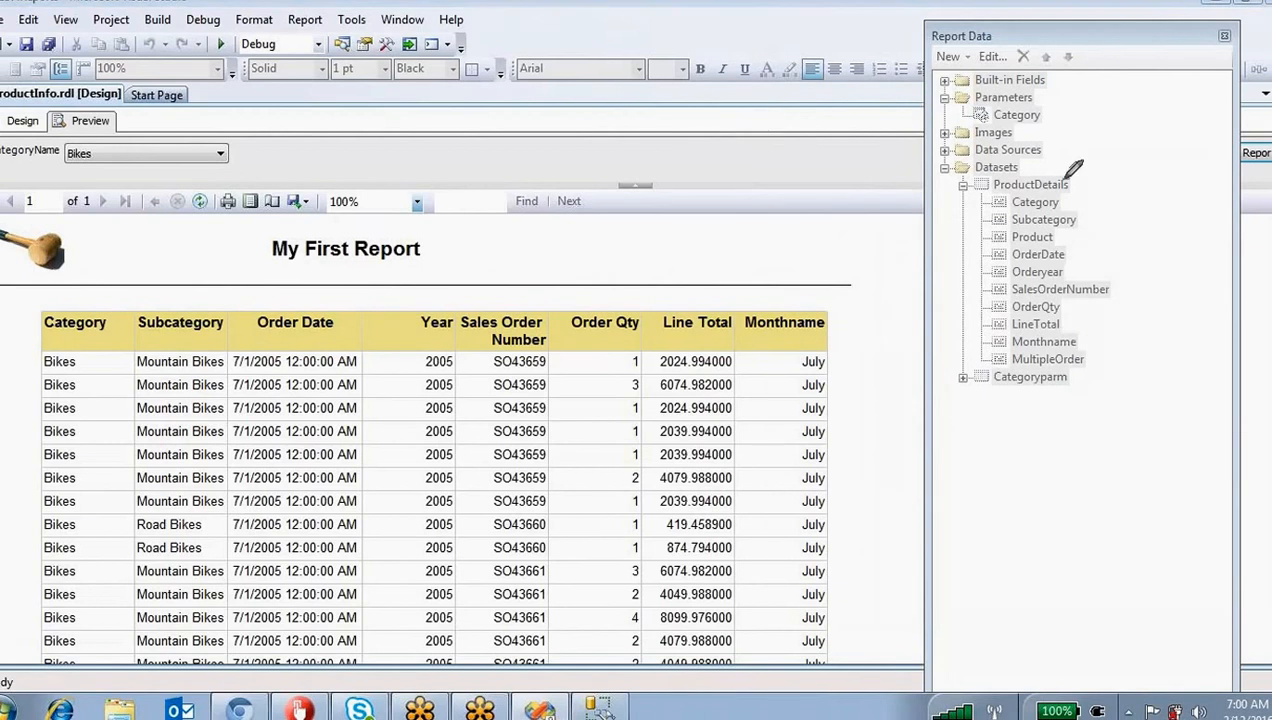
pyautogui.moveTo(1066, 172)
pyautogui.mouseDown()
pyautogui.moveTo(1065, 296)
pyautogui.moveTo(1003, 173)
pyautogui.moveTo(1068, 180)
pyautogui.mouseUp()
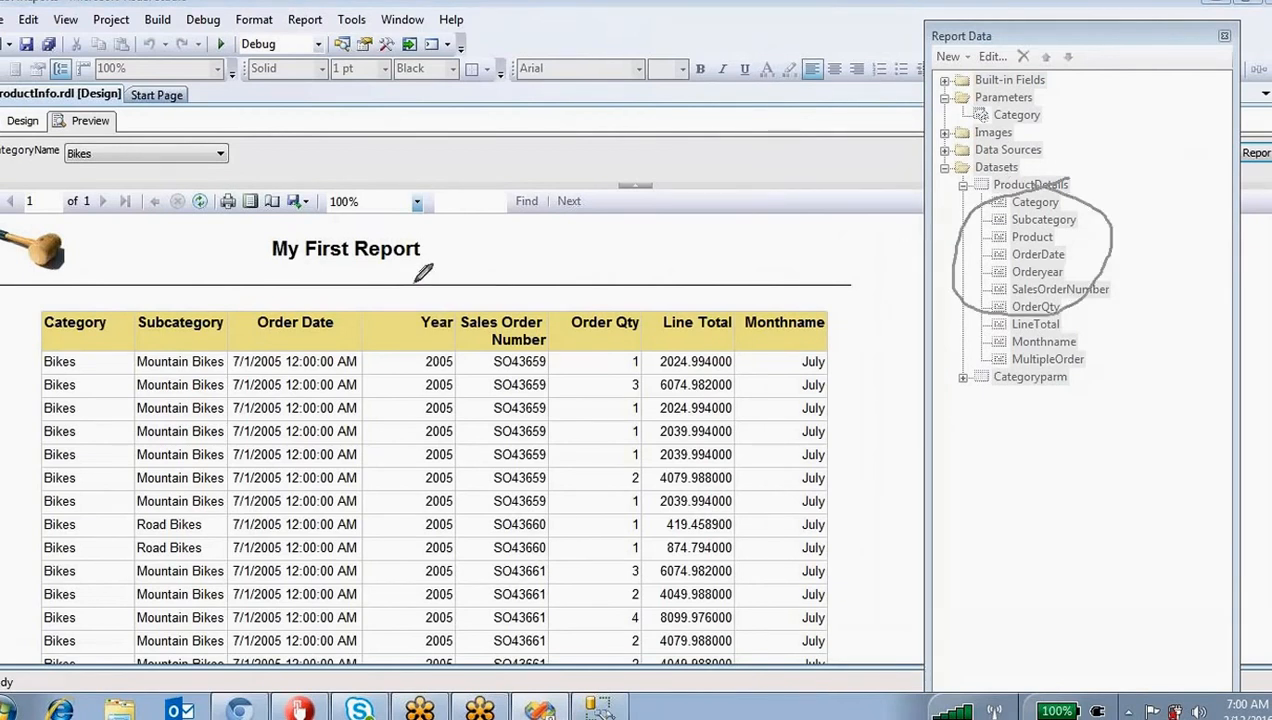
pyautogui.moveTo(405, 283)
pyautogui.mouseDown()
pyautogui.moveTo(295, 346)
pyautogui.moveTo(368, 340)
pyautogui.mouseUp()
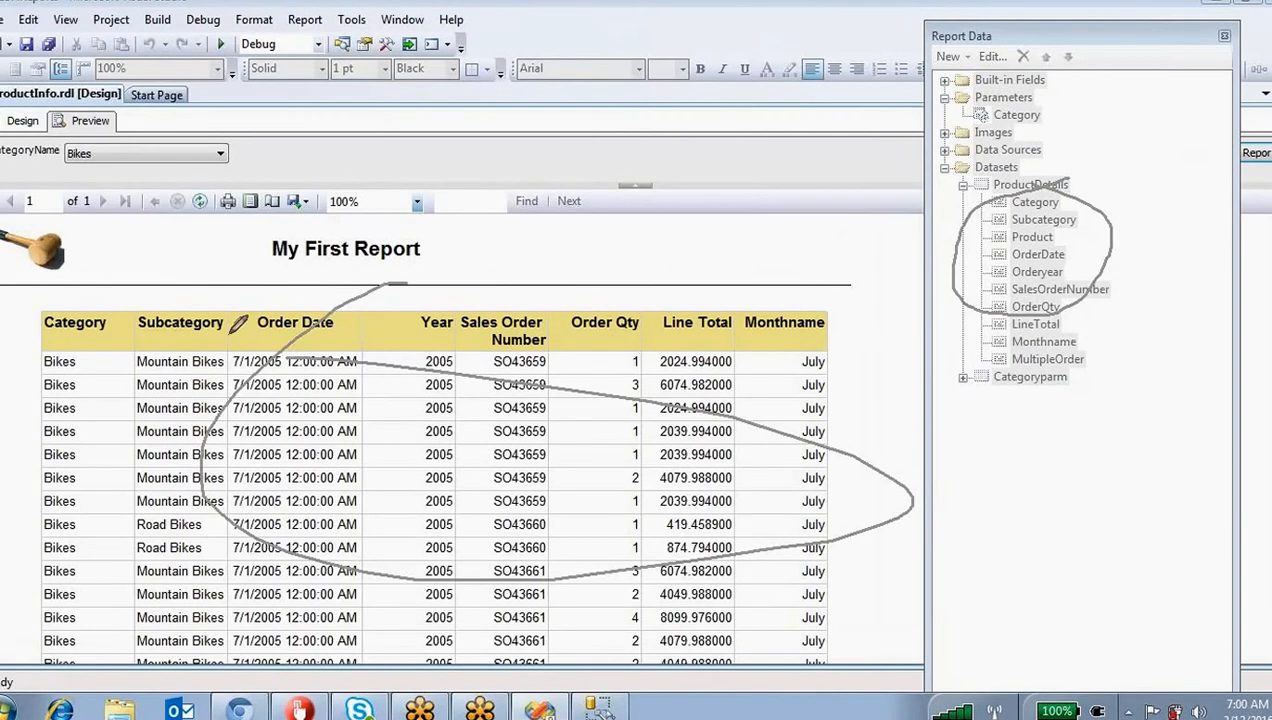
pyautogui.moveTo(60, 358); pyautogui.dragTo(72, 362)
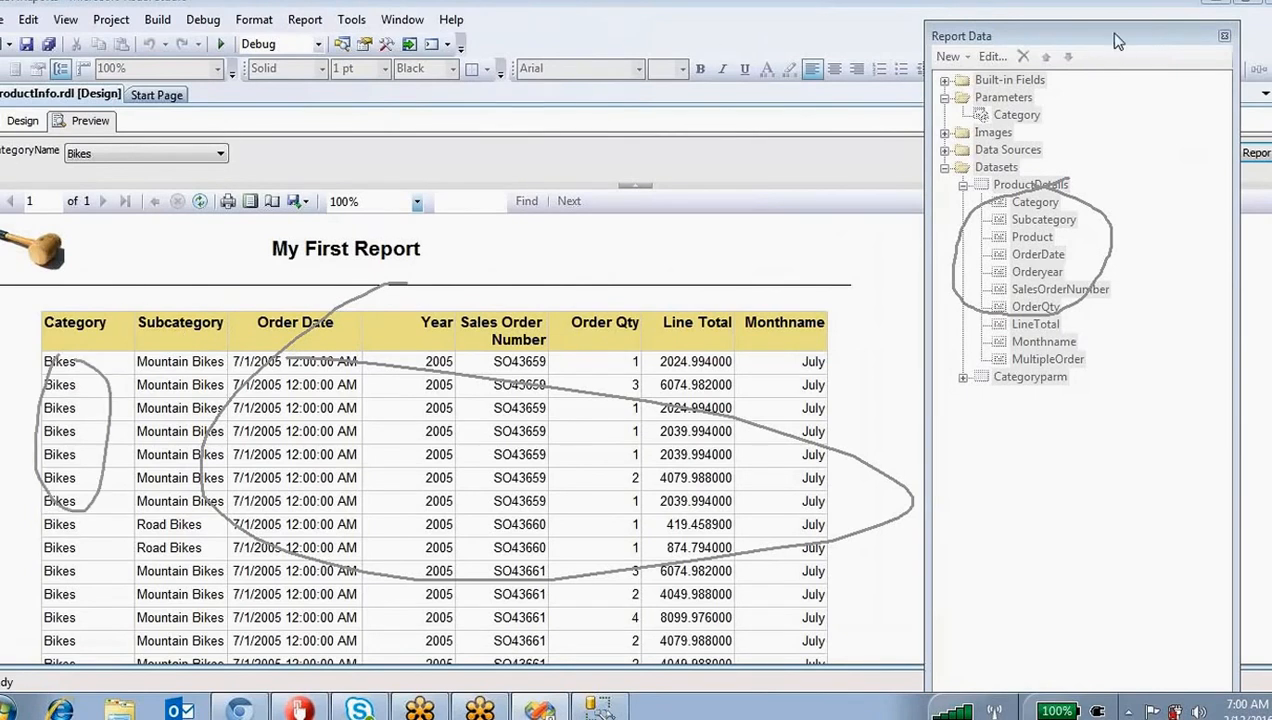
# Step: Move the Report Data pane aside and rerun the preview with Accessories selected in addition to Bikes
pyautogui.moveTo(1118, 40); pyautogui.dragTo(1268, 224)
pyautogui.click(114, 155)
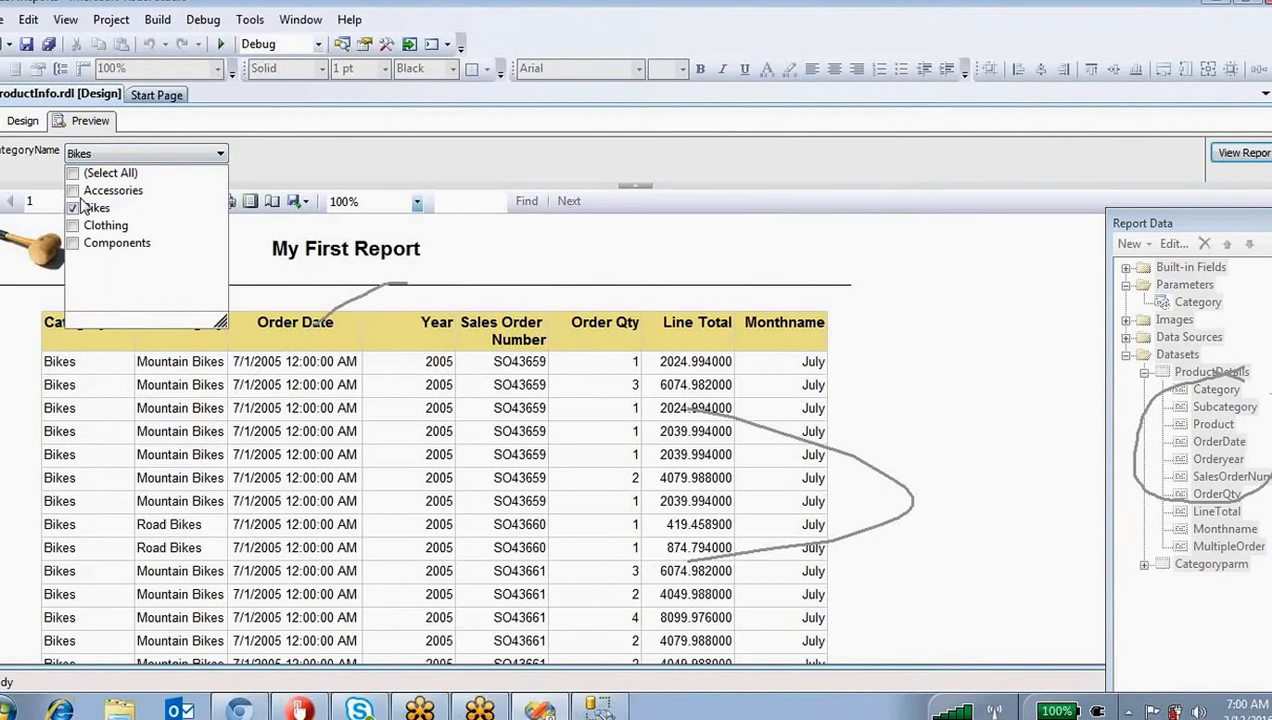
pyautogui.click(84, 188)
pyautogui.click(1243, 153)
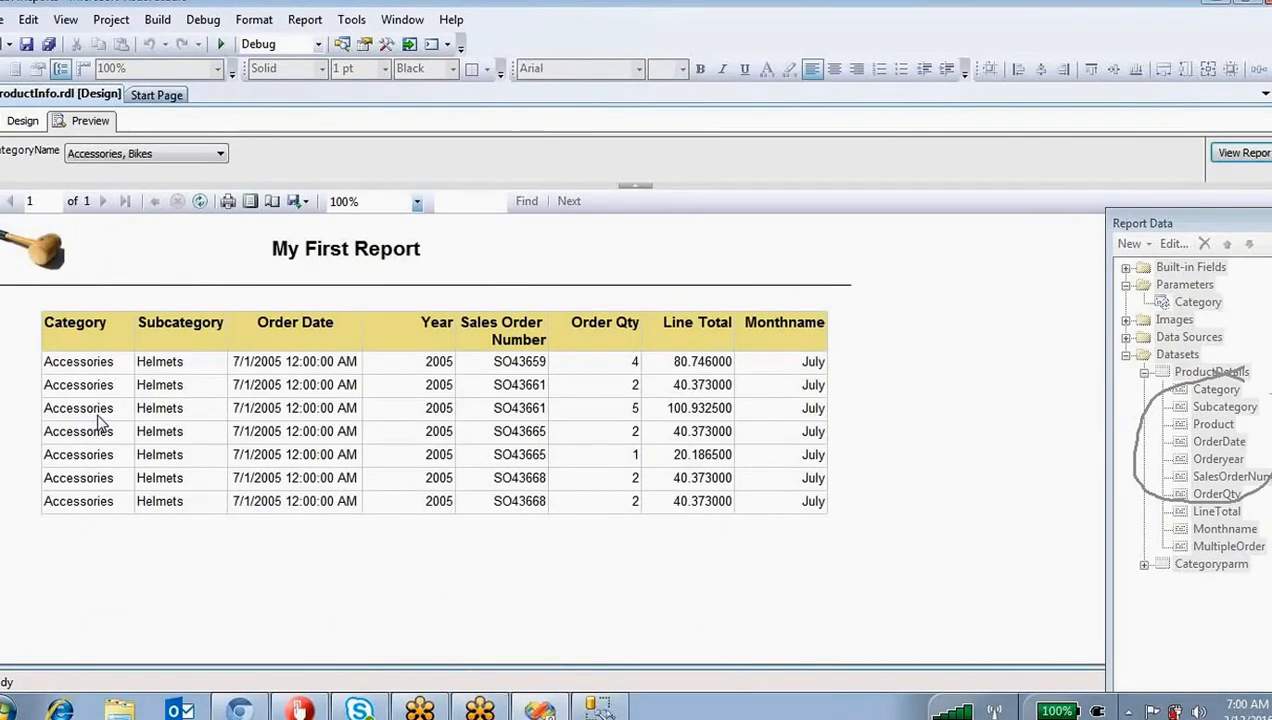
# Step: Return to the report design, preview the report again with the default category and look through its rows
pyautogui.click(30, 118)
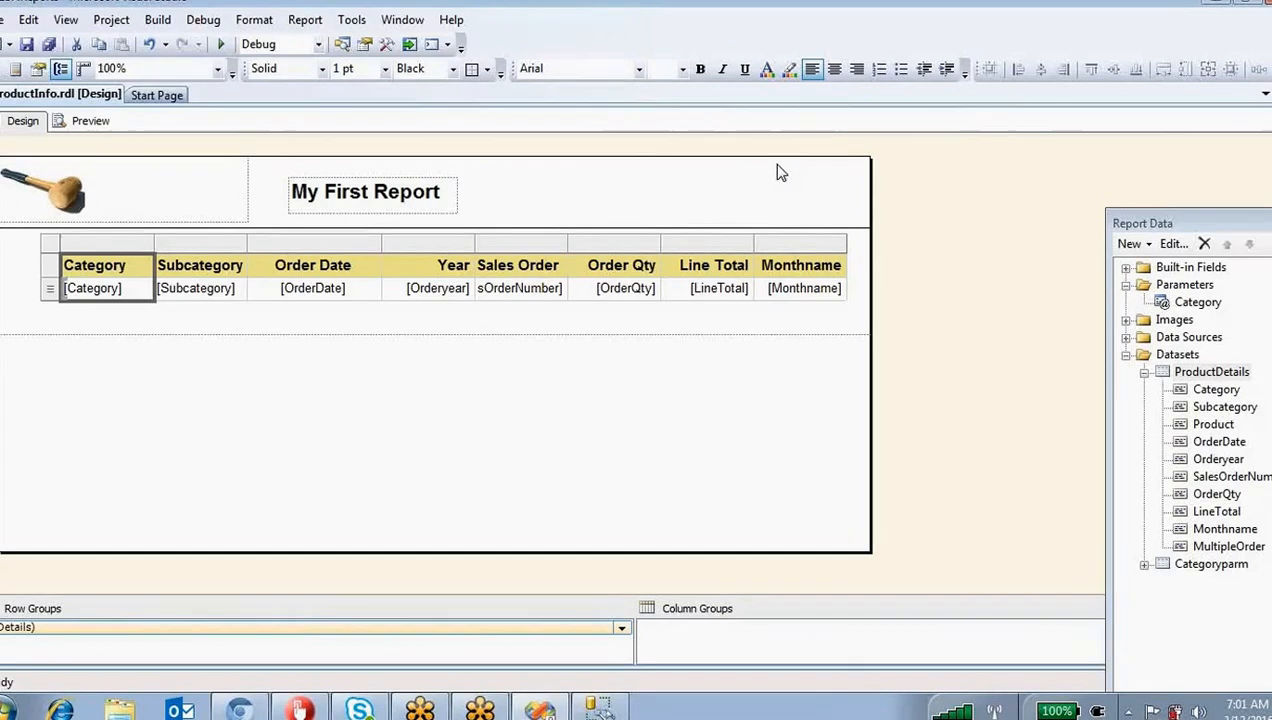
pyautogui.click(528, 417)
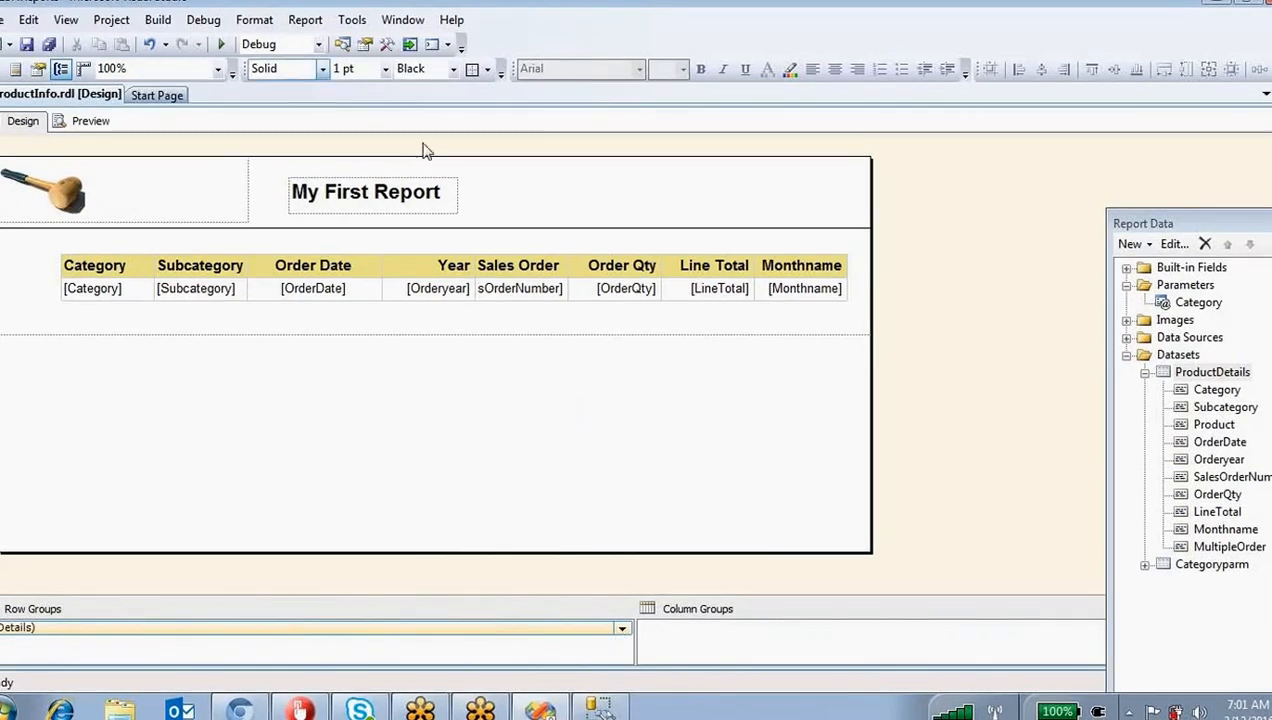
pyautogui.click(311, 324)
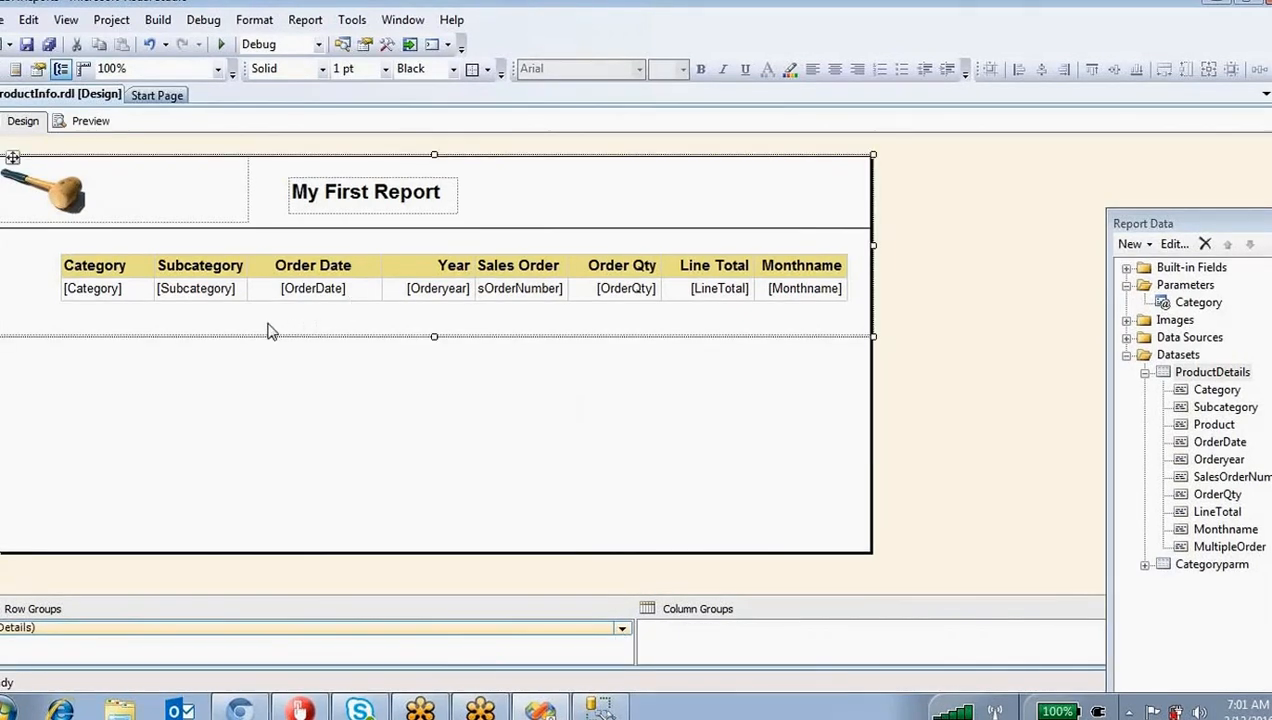
pyautogui.click(159, 416)
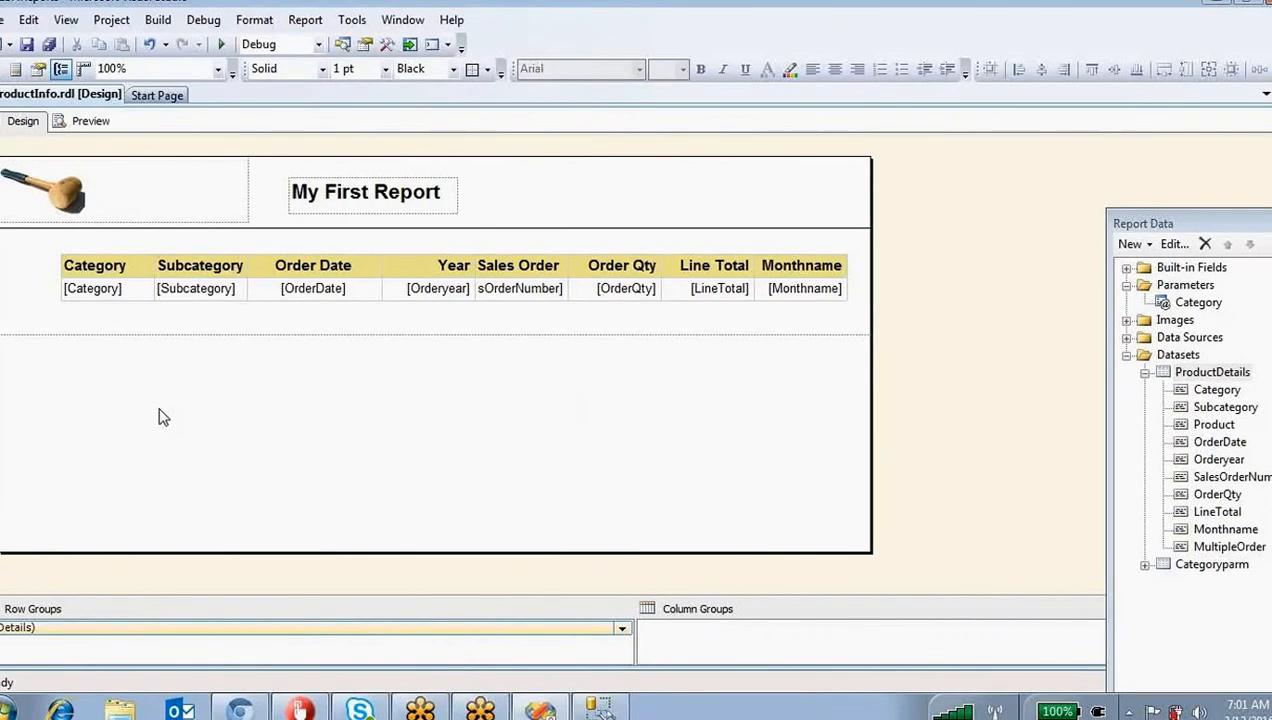
pyautogui.click(92, 121)
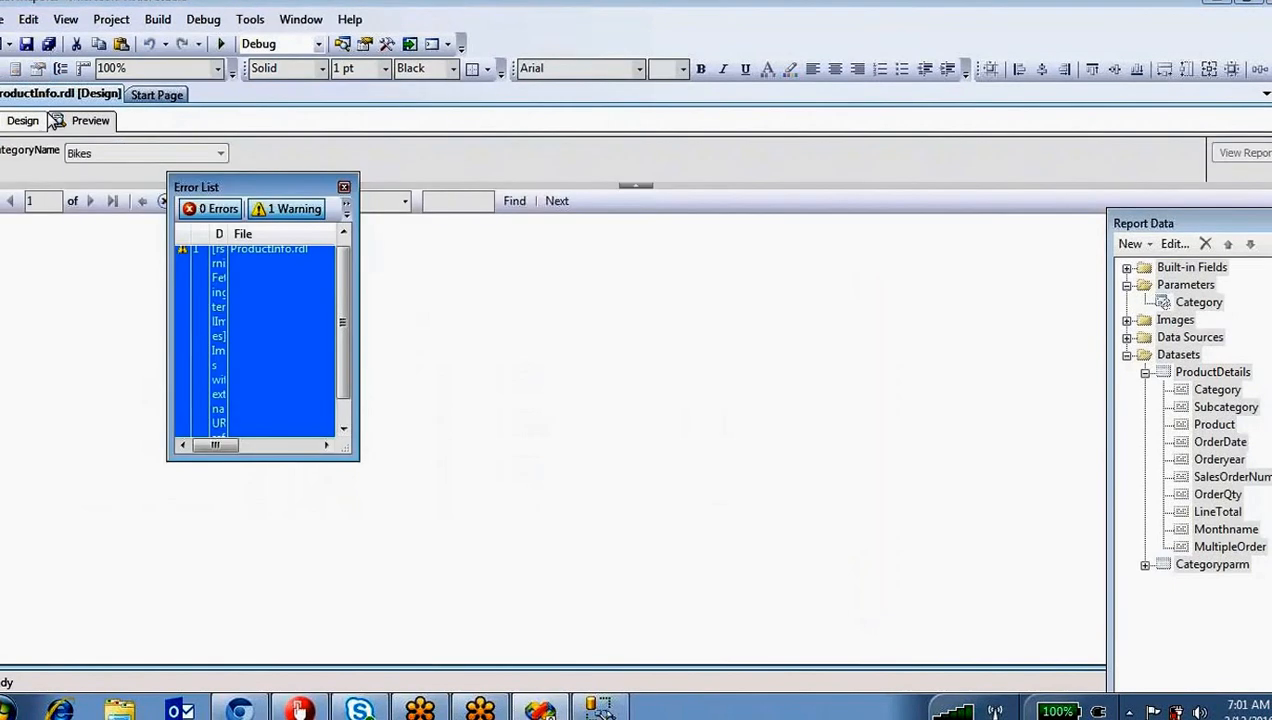
pyautogui.click(343, 190)
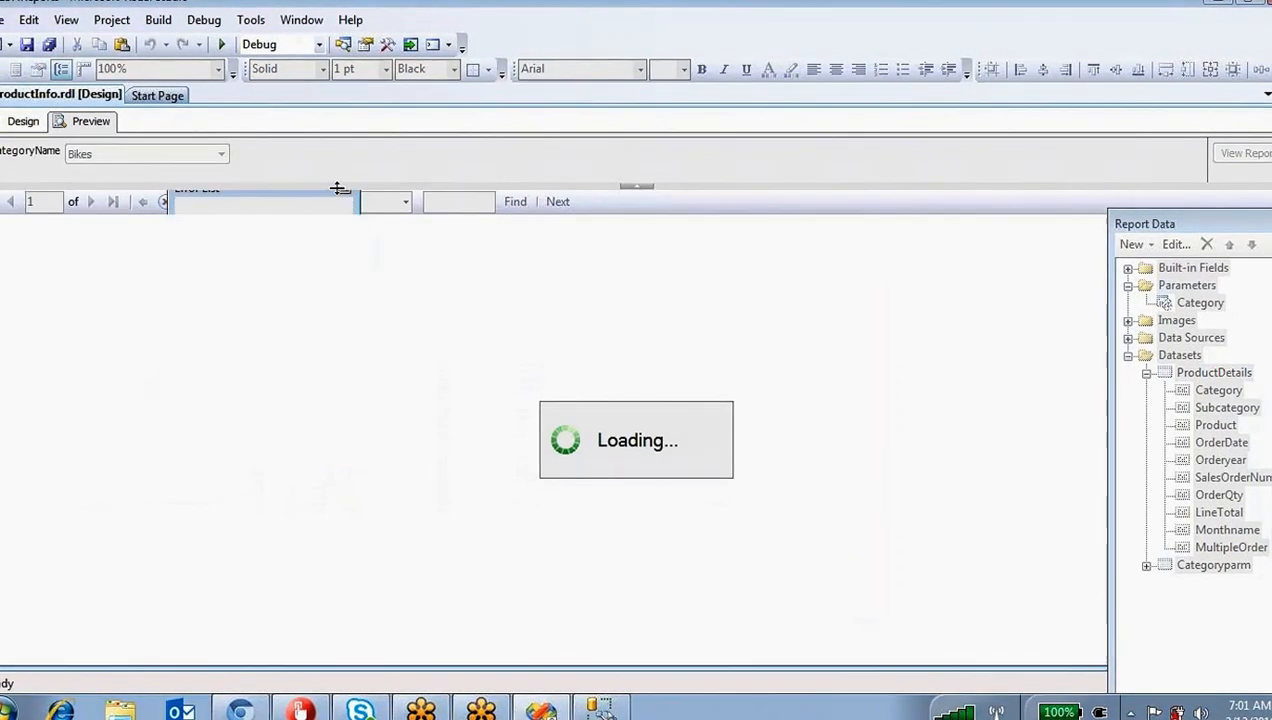
pyautogui.scroll(-5, 445, 603)
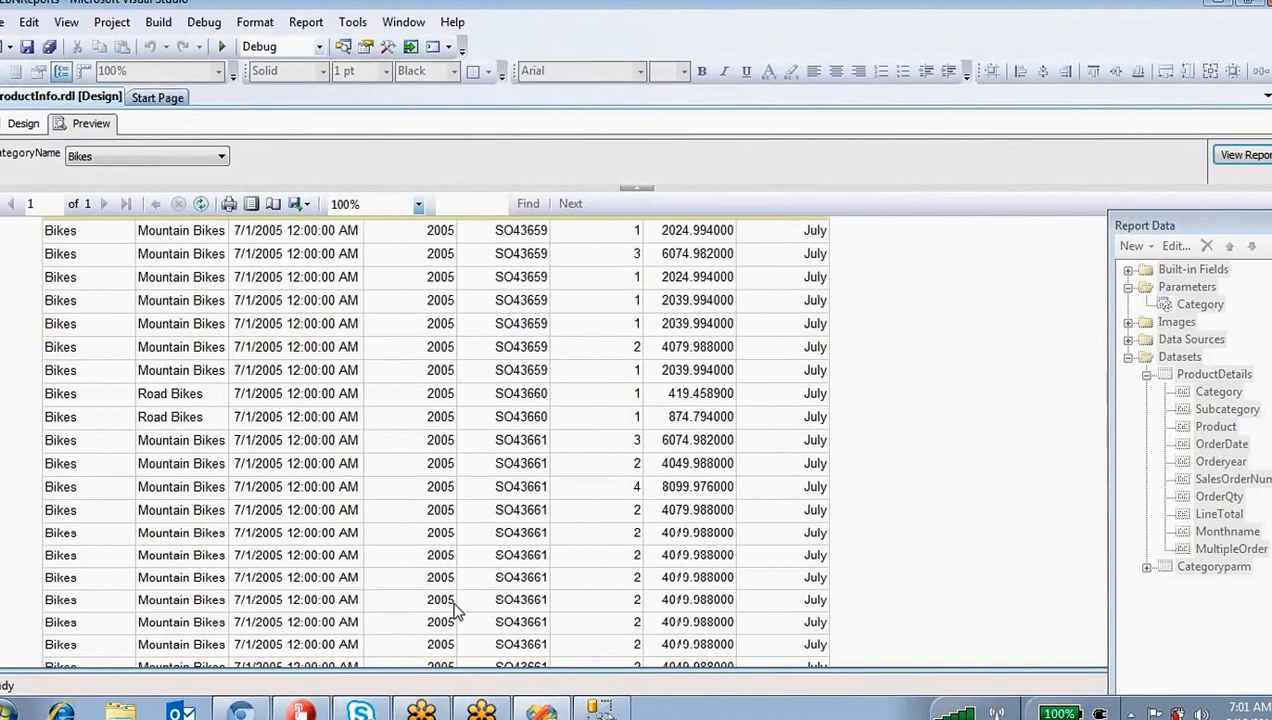
pyautogui.scroll(5, 449, 605)
# Step: Return to the report design, bring the Report Data pane back into view and delete the Category parameter
pyautogui.click(24, 121)
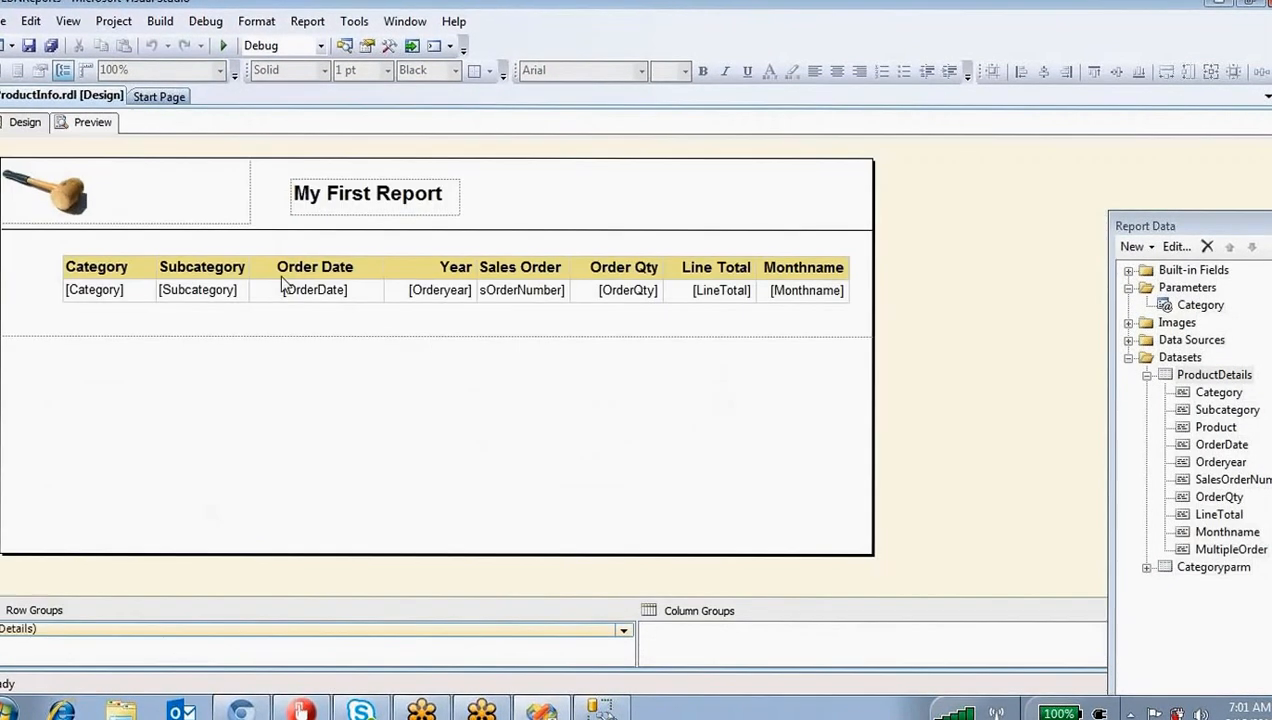
pyautogui.doubleClick(1187, 222)
pyautogui.rightClick(1000, 183)
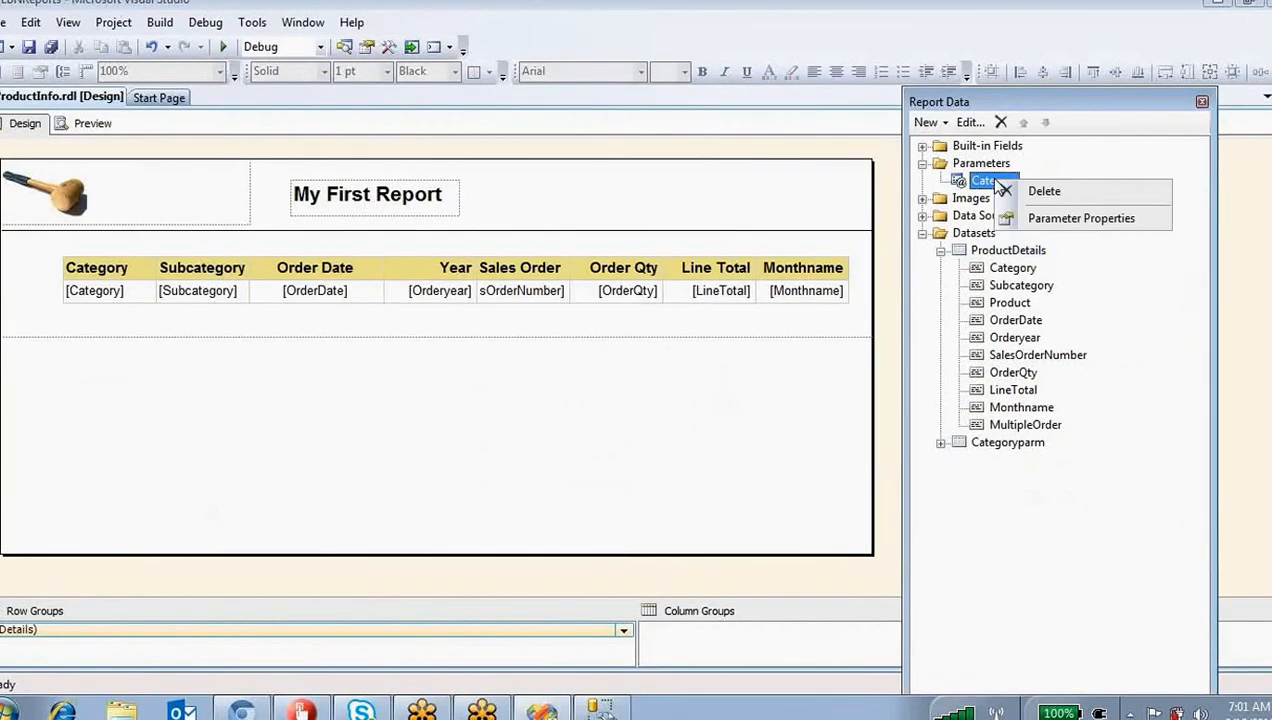
pyautogui.click(1045, 190)
pyautogui.click(634, 417)
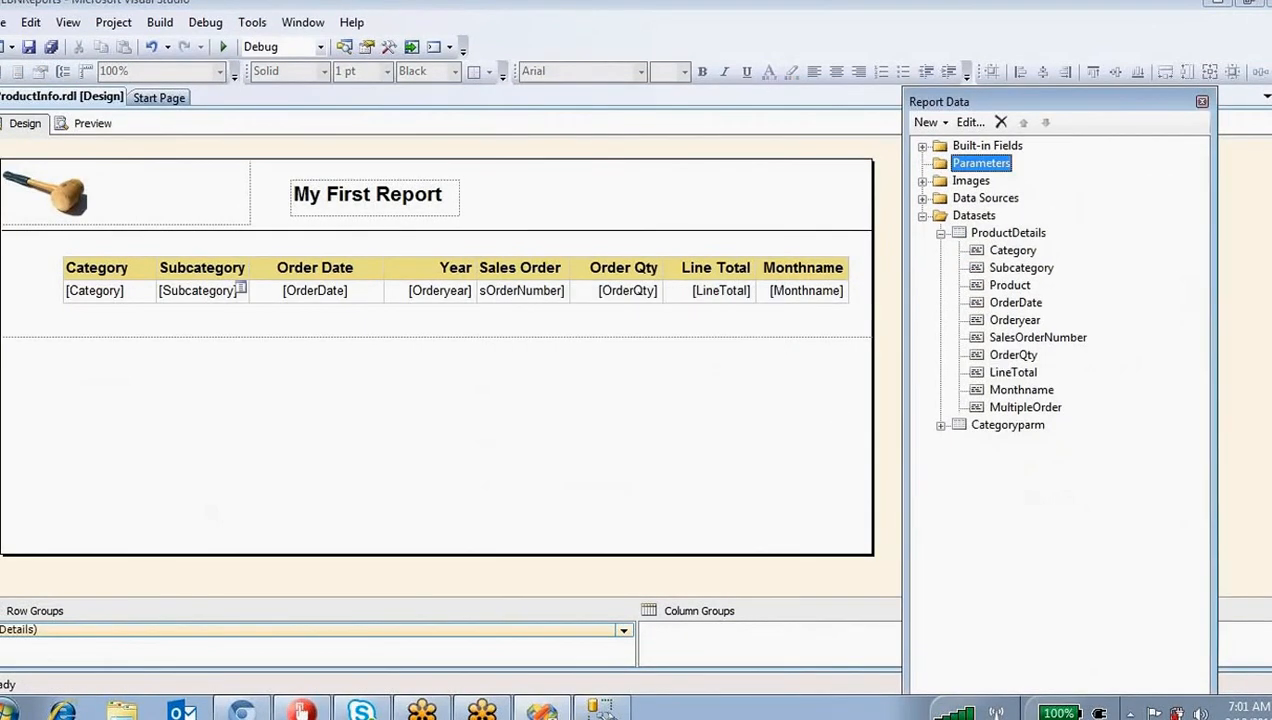
# Step: Delete the Category filter from the report table's Tablix Properties and apply the change
pyautogui.click(140, 289)
pyautogui.rightClick(106, 244)
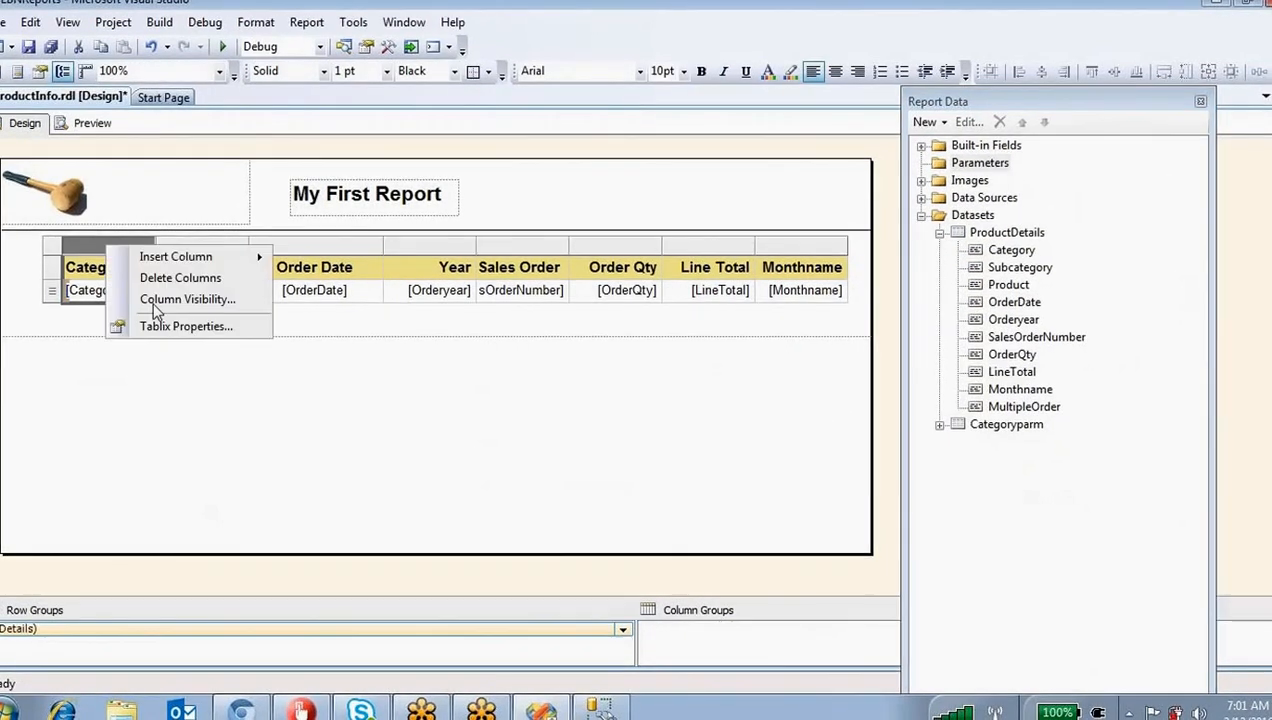
pyautogui.click(393, 153)
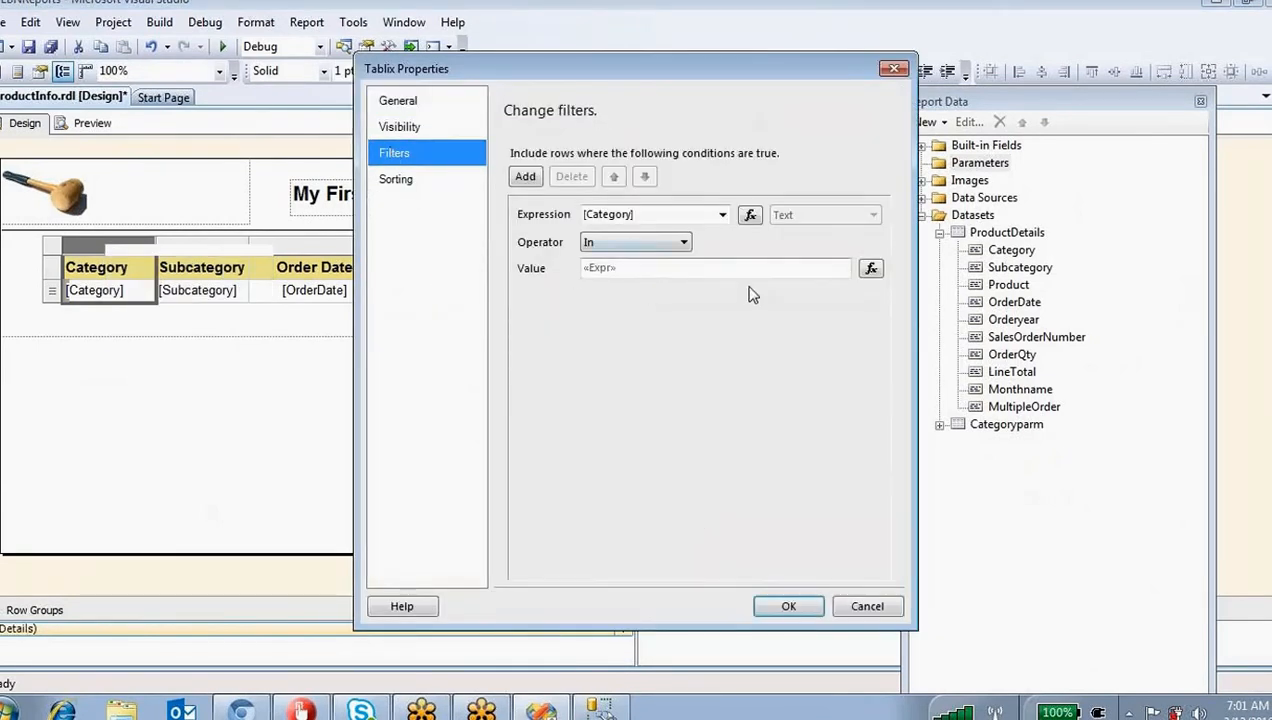
pyautogui.click(714, 268)
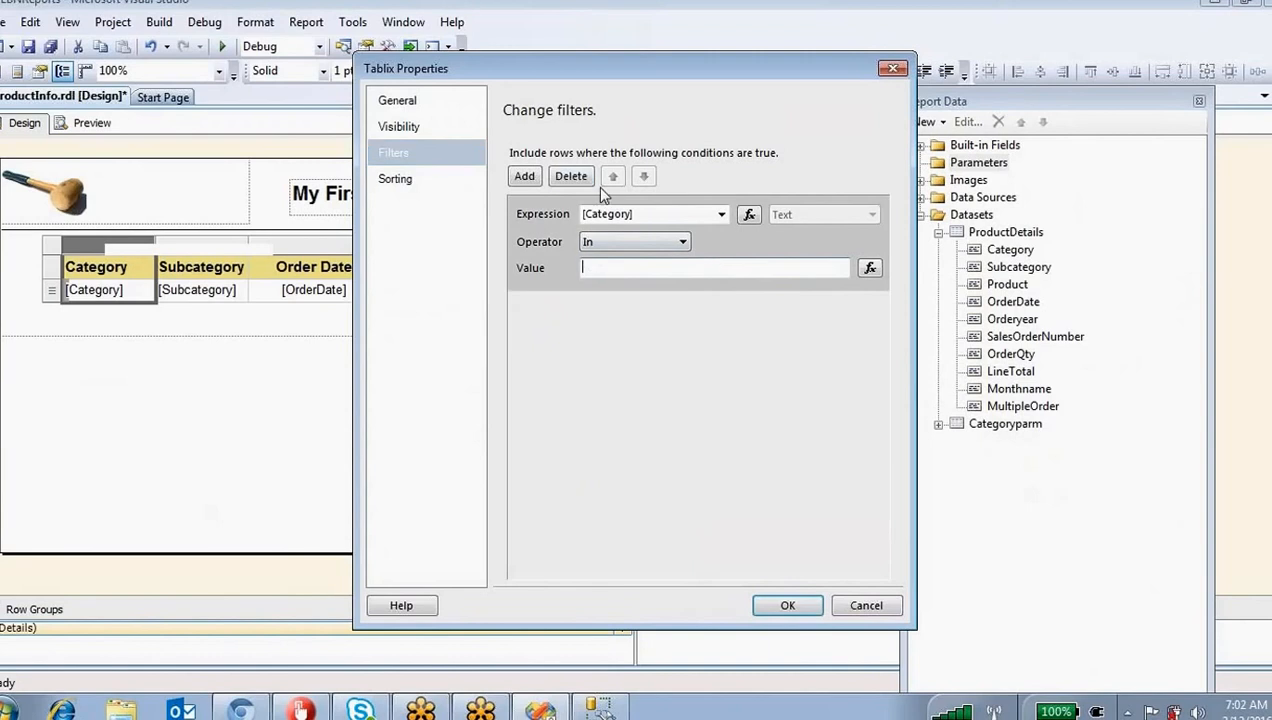
pyautogui.click(571, 176)
pyautogui.click(788, 605)
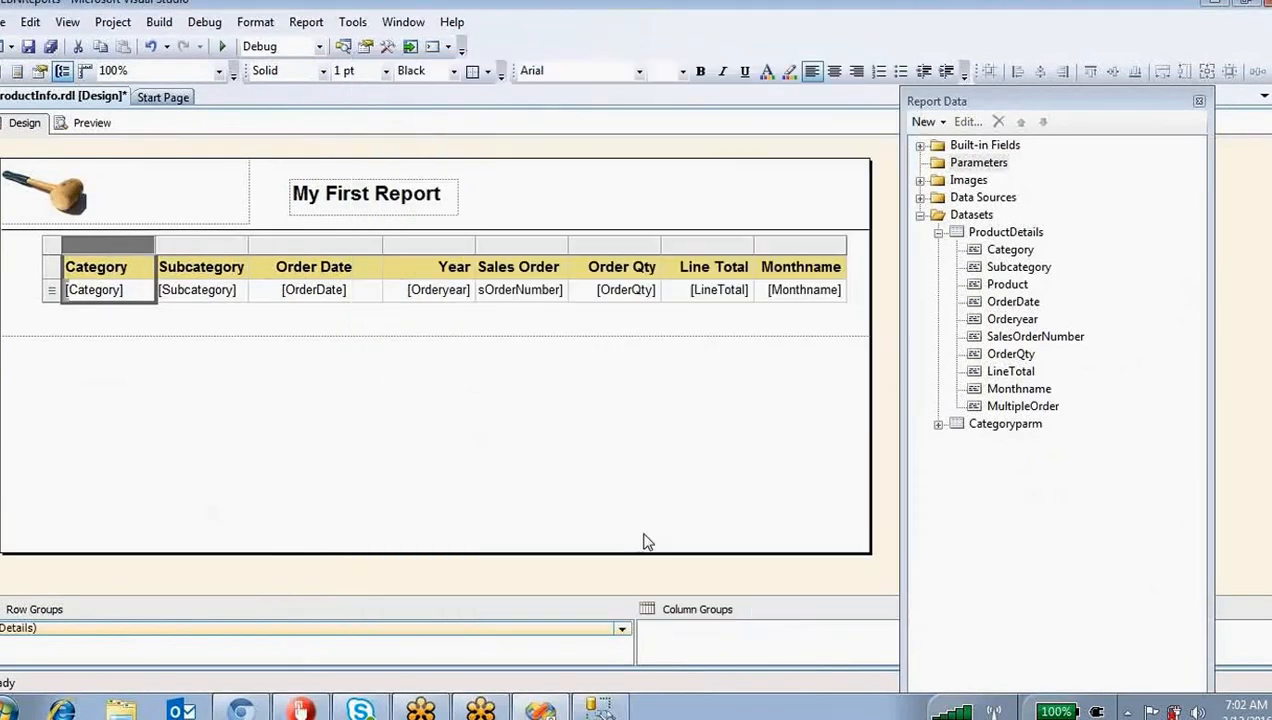
# Step: Open the visibility options in the report table's Tablix Properties
pyautogui.click(474, 449)
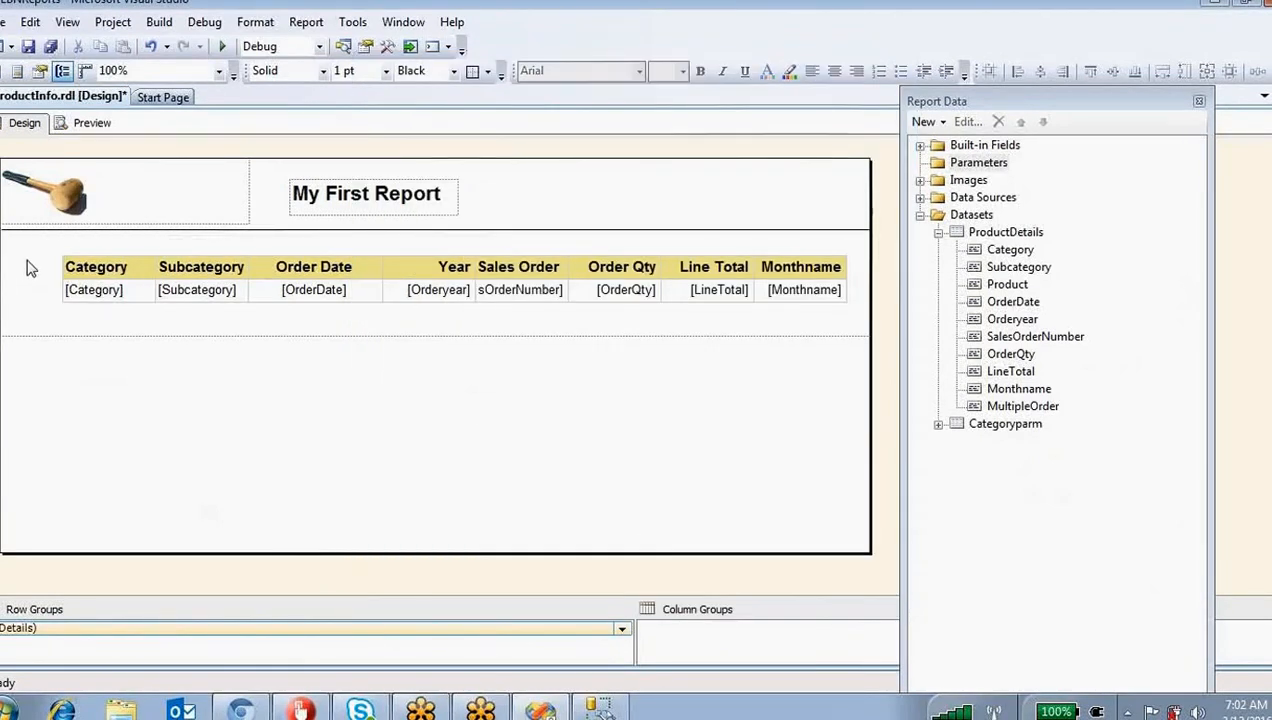
pyautogui.moveTo(27, 260); pyautogui.dragTo(380, 315)
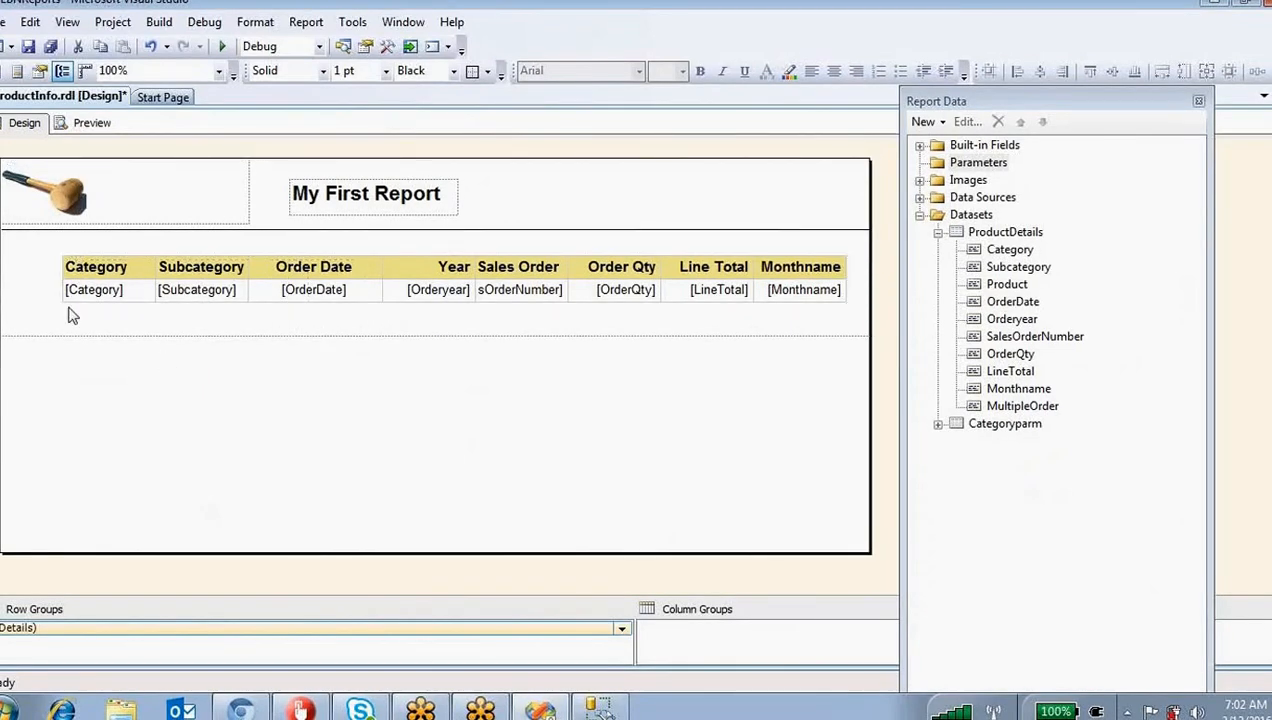
pyautogui.click(75, 258)
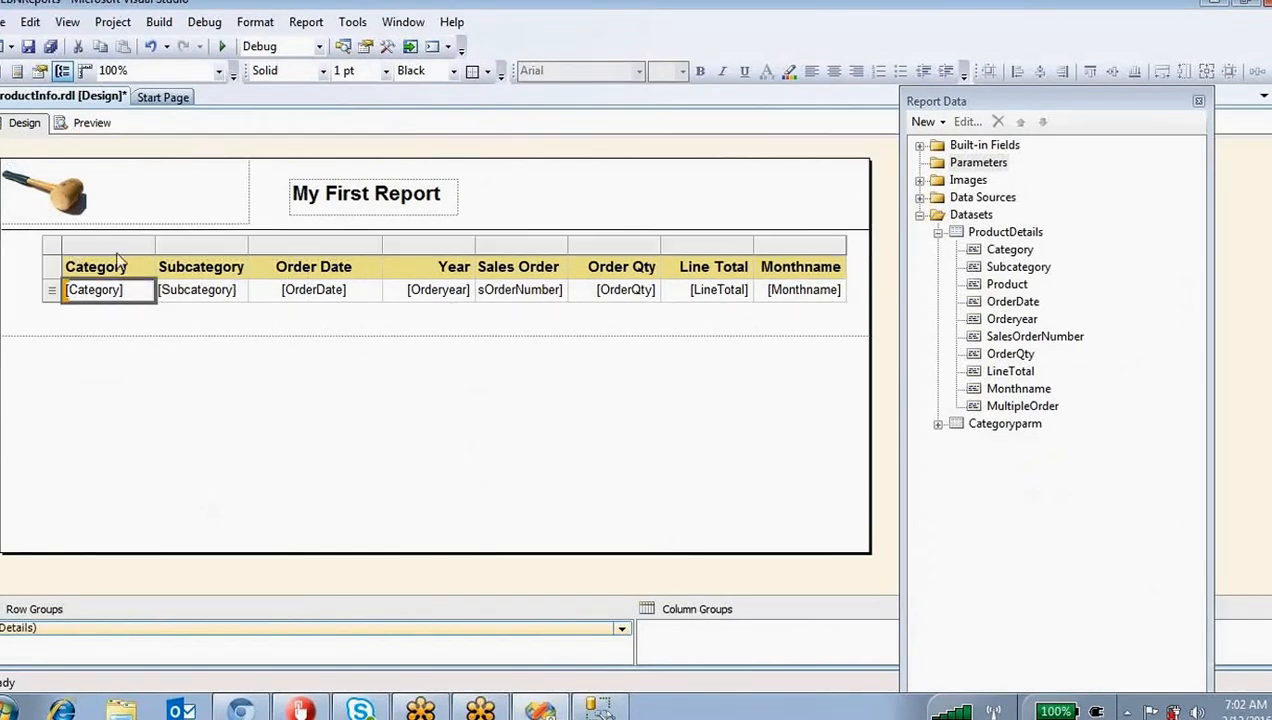
pyautogui.click(120, 245)
pyautogui.rightClick(120, 246)
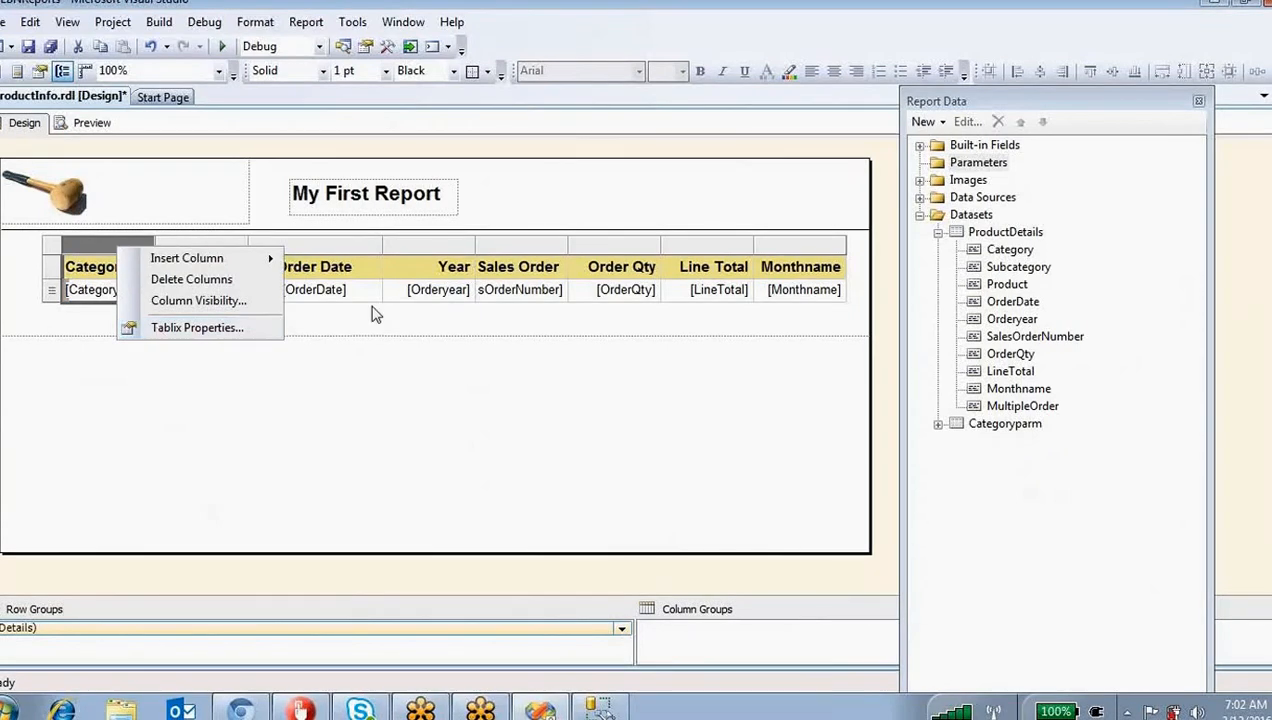
pyautogui.click(158, 329)
pyautogui.click(419, 124)
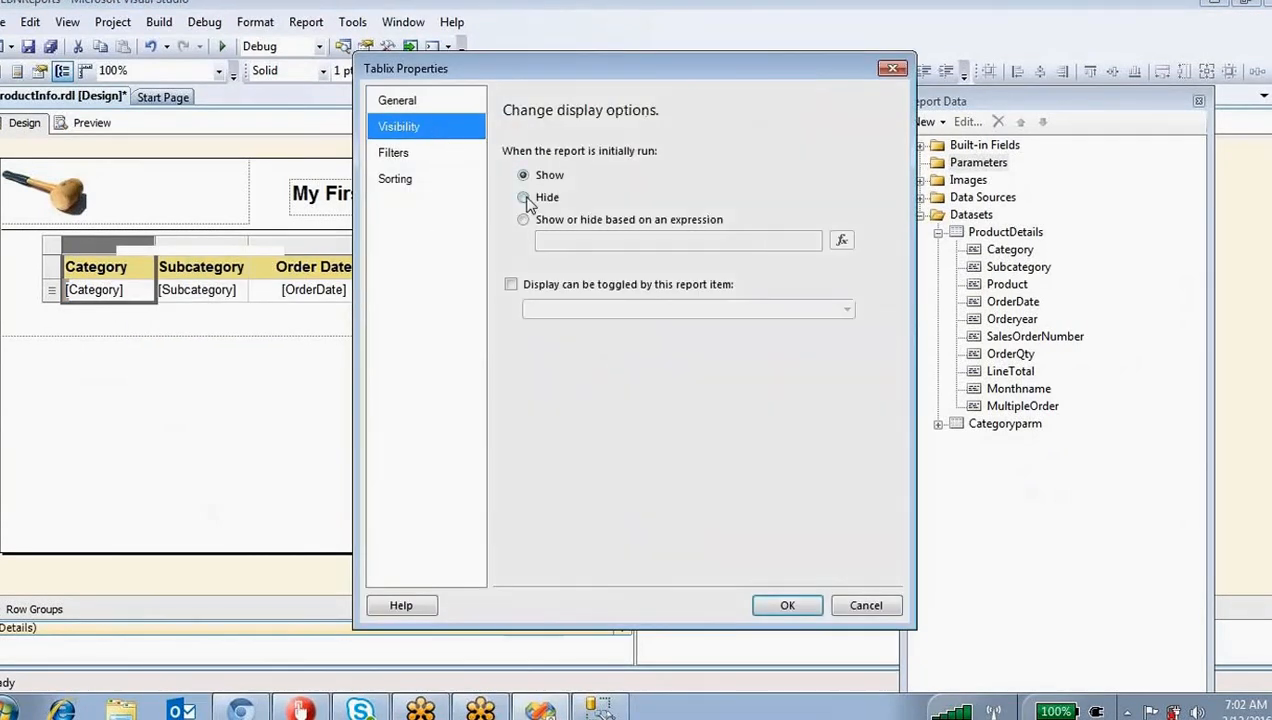
# Step: Set the tablix to be hidden when the report initially runs, apply it, and preview the report
pyautogui.click(524, 198)
pyautogui.click(759, 610)
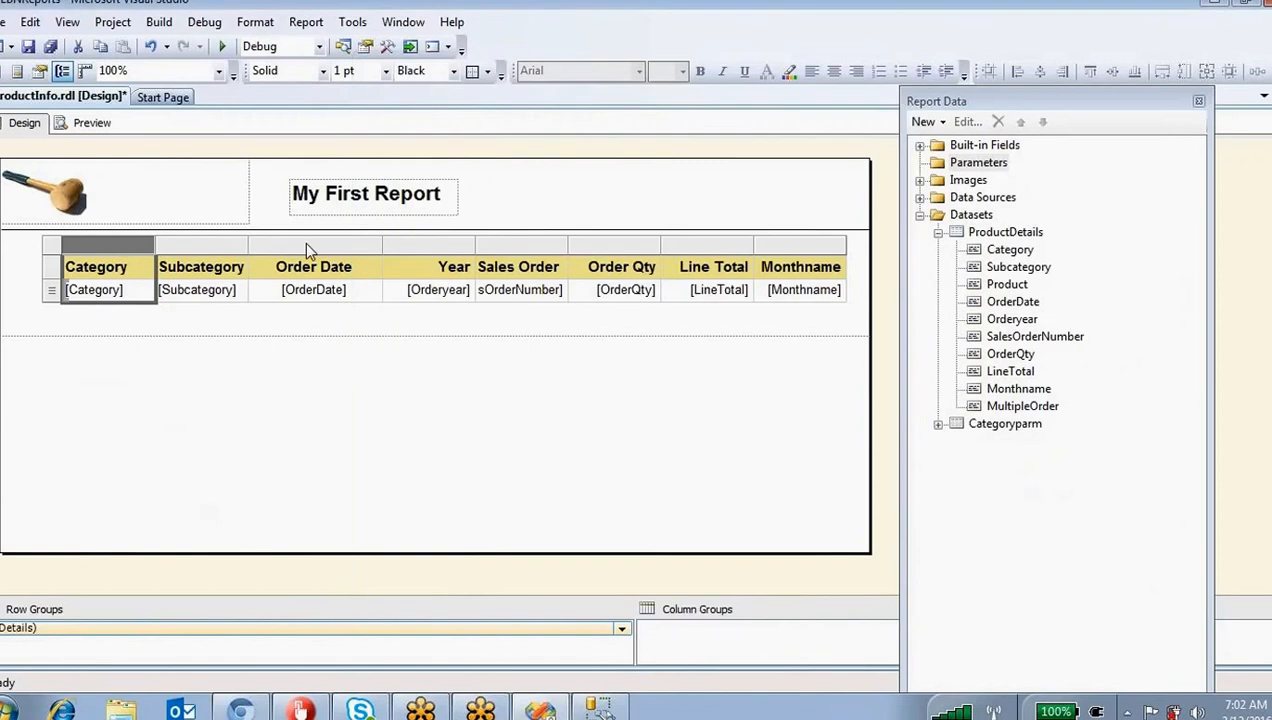
pyautogui.click(92, 122)
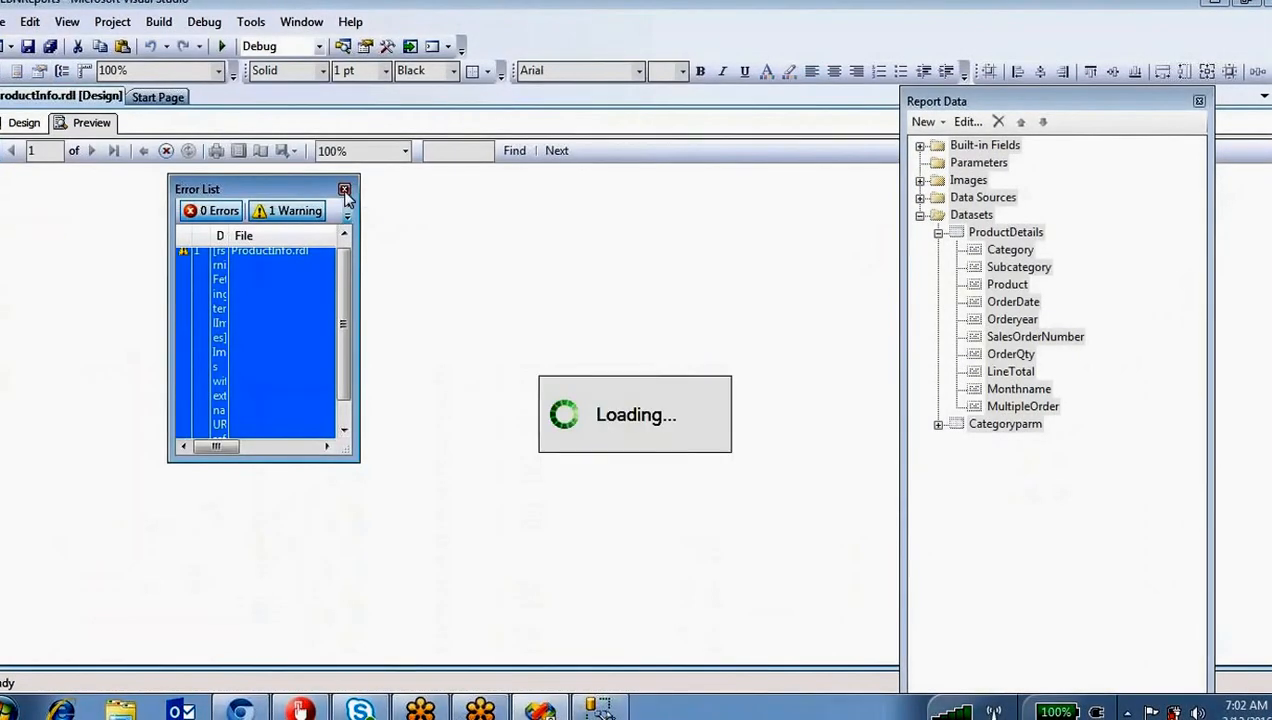
pyautogui.click(344, 189)
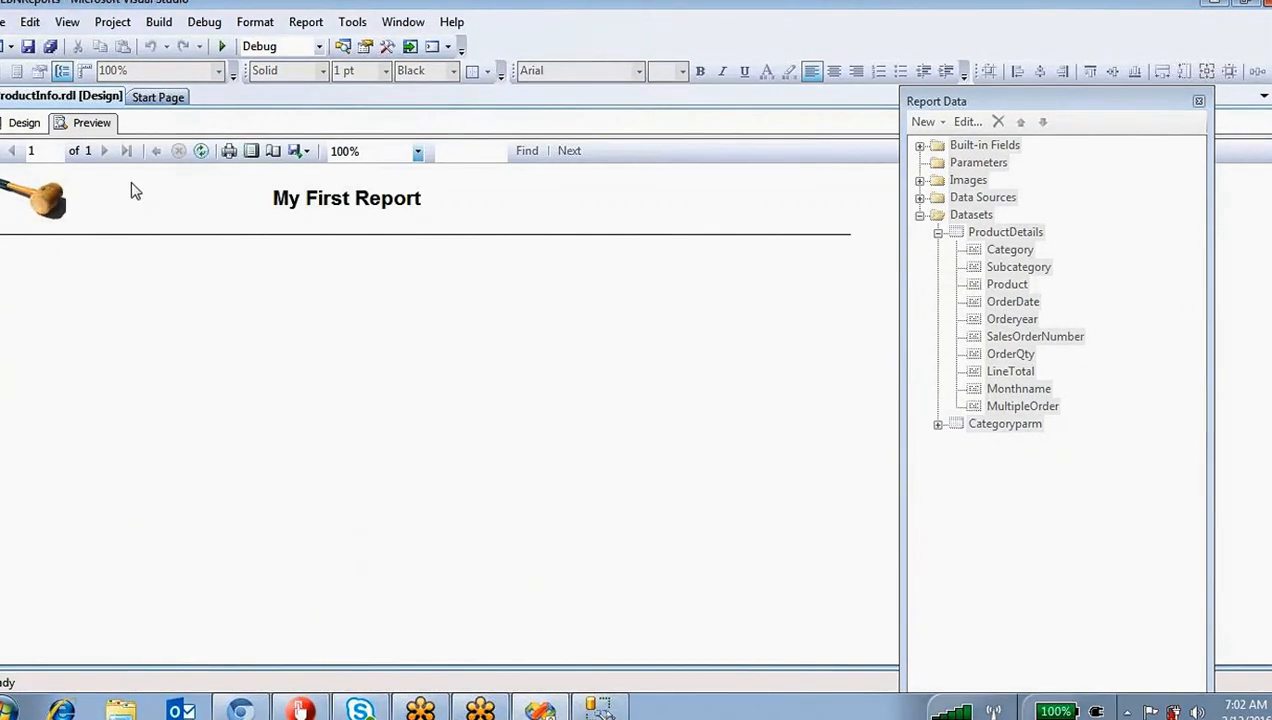
pyautogui.click(24, 122)
pyautogui.rightClick(115, 246)
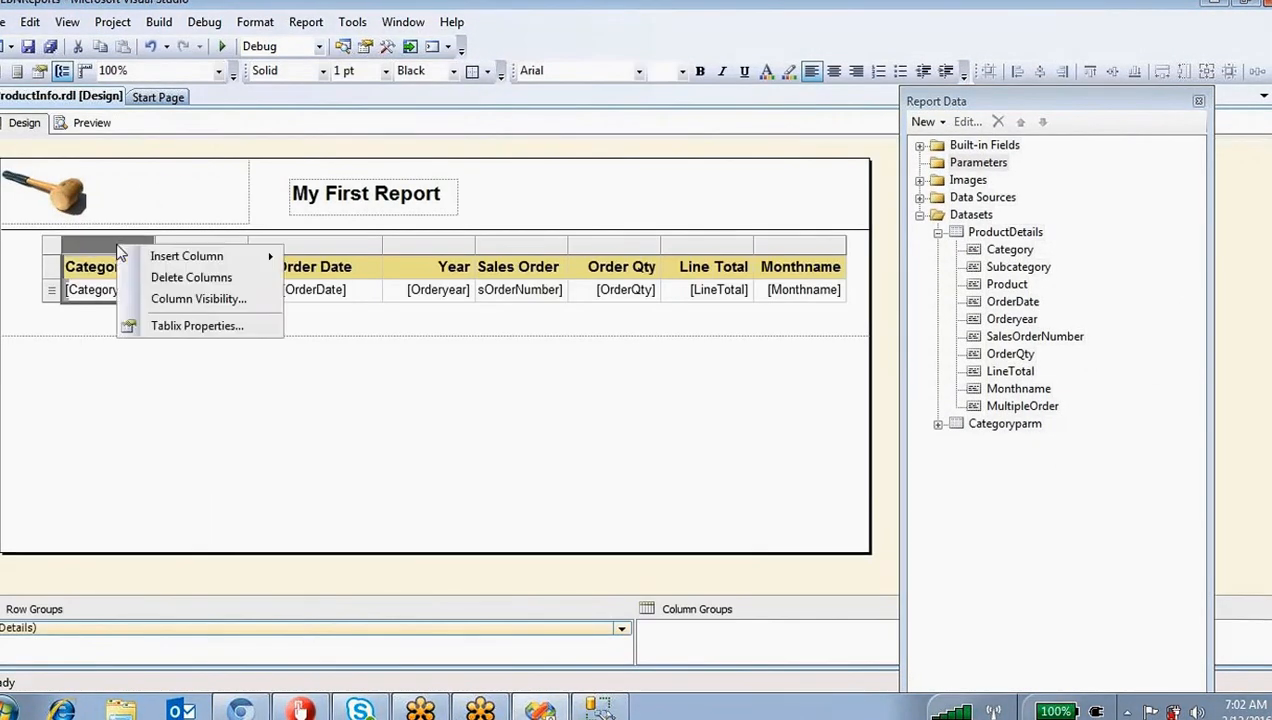
pyautogui.click(197, 325)
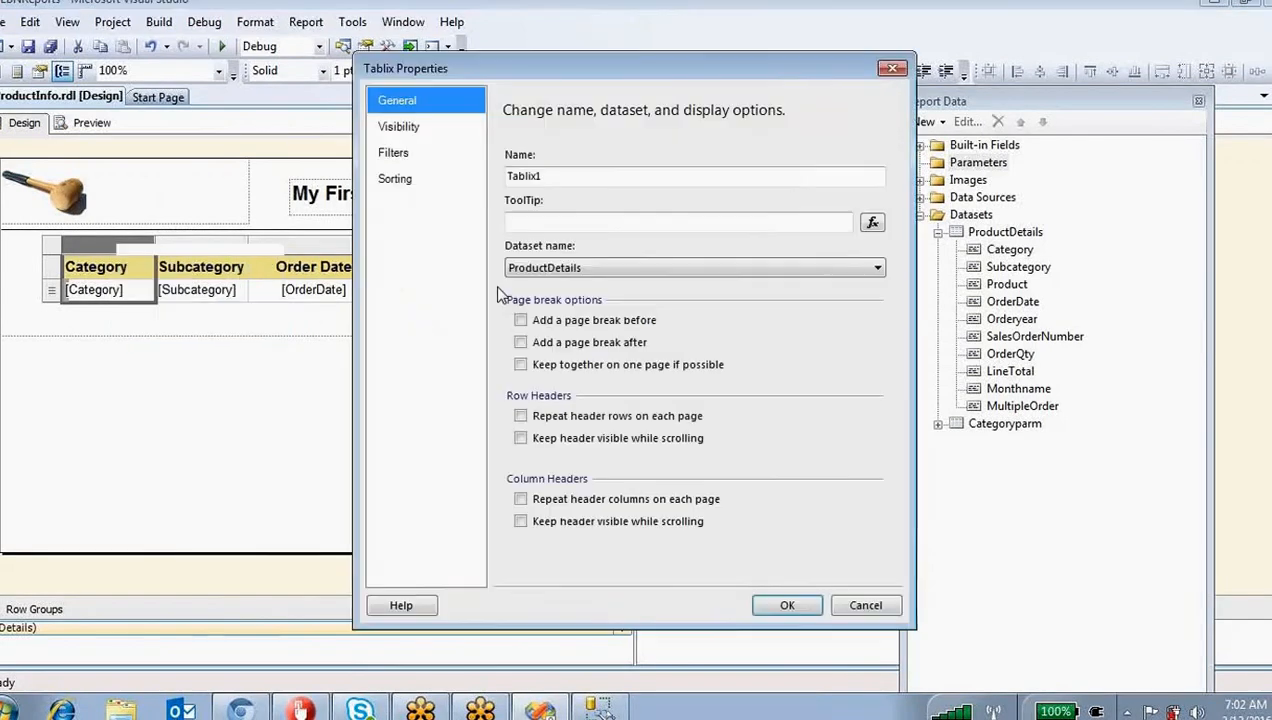
pyautogui.click(410, 127)
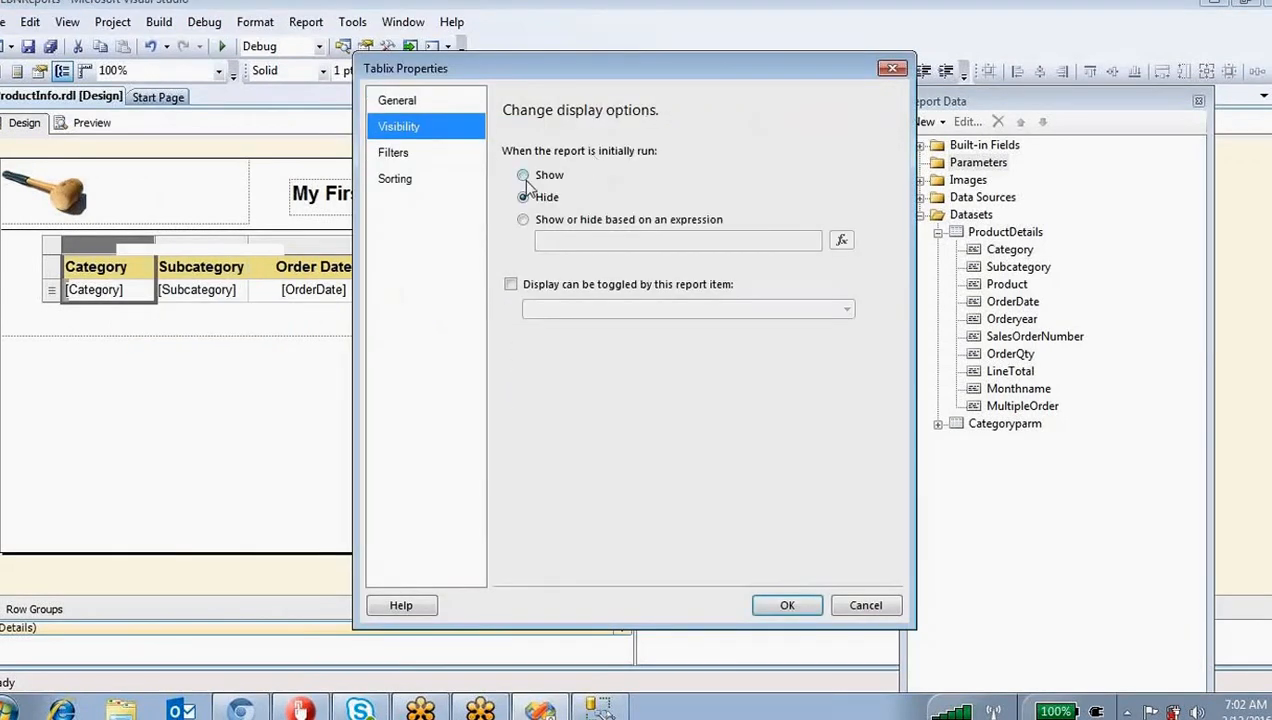
pyautogui.click(523, 221)
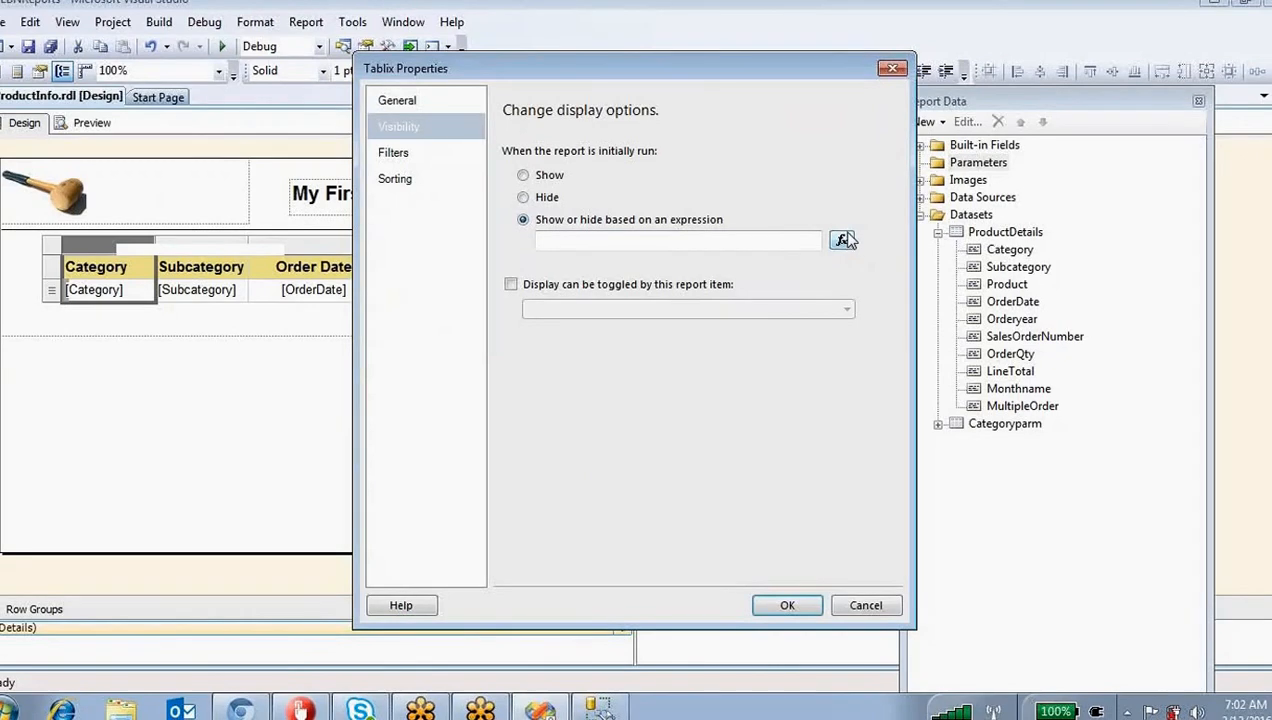
pyautogui.click(887, 604)
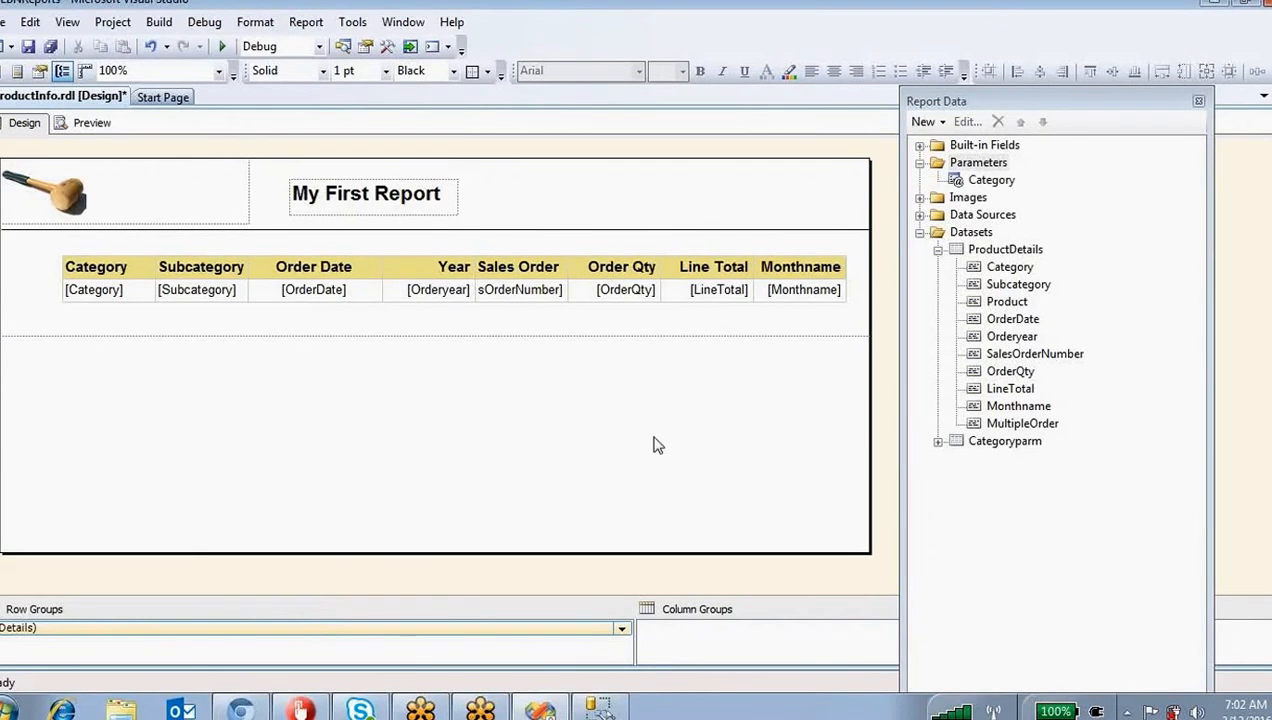
# Step: Preview the report with the Category parameter in place and dismiss the error list
pyautogui.click(982, 182)
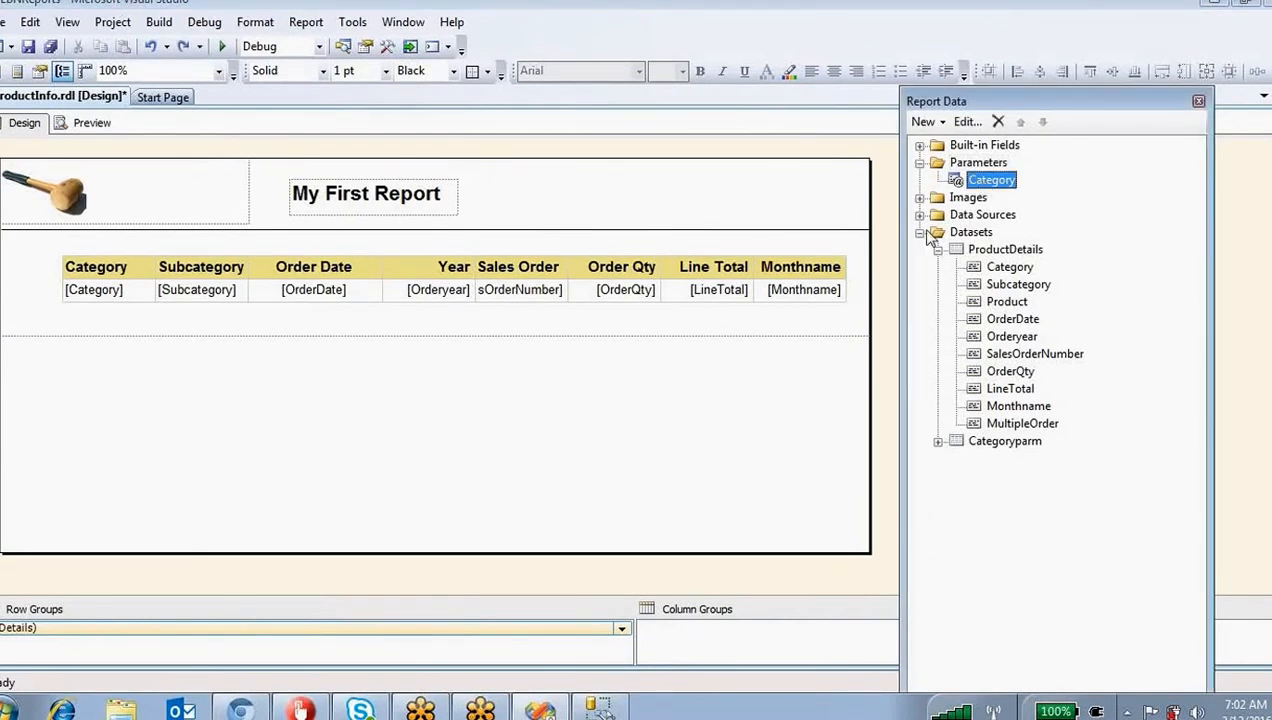
pyautogui.click(613, 429)
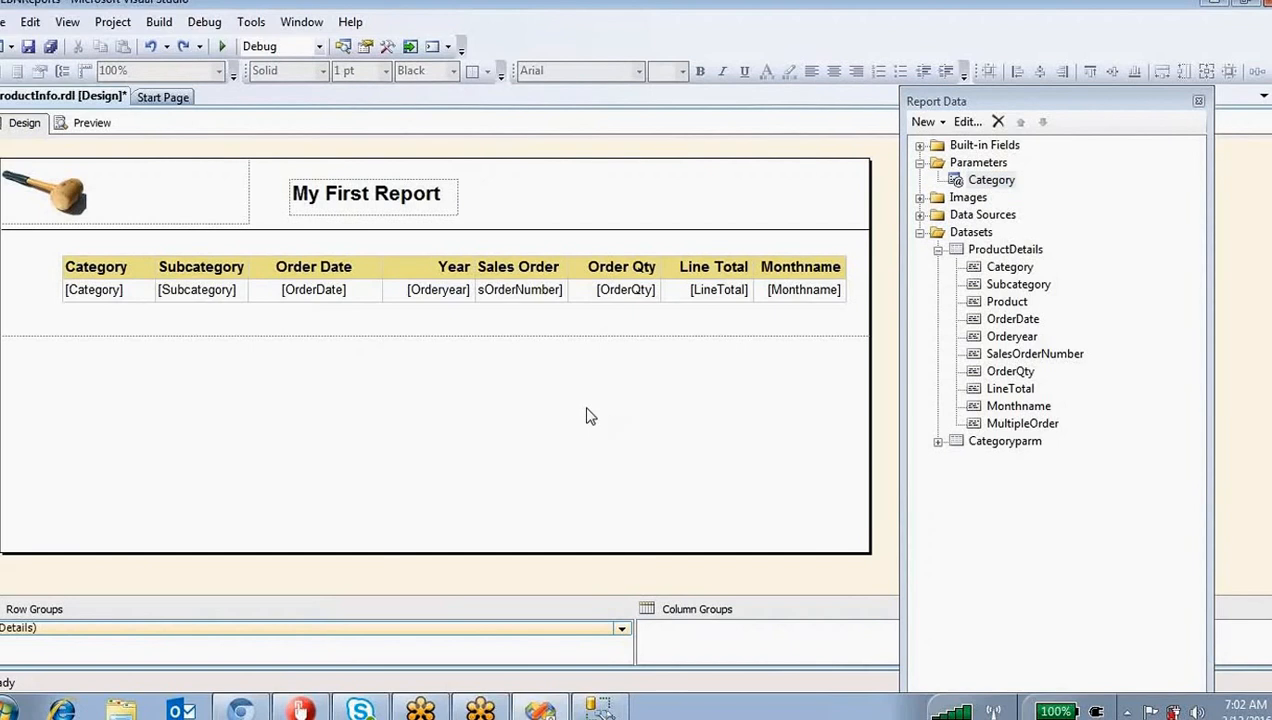
pyautogui.click(98, 123)
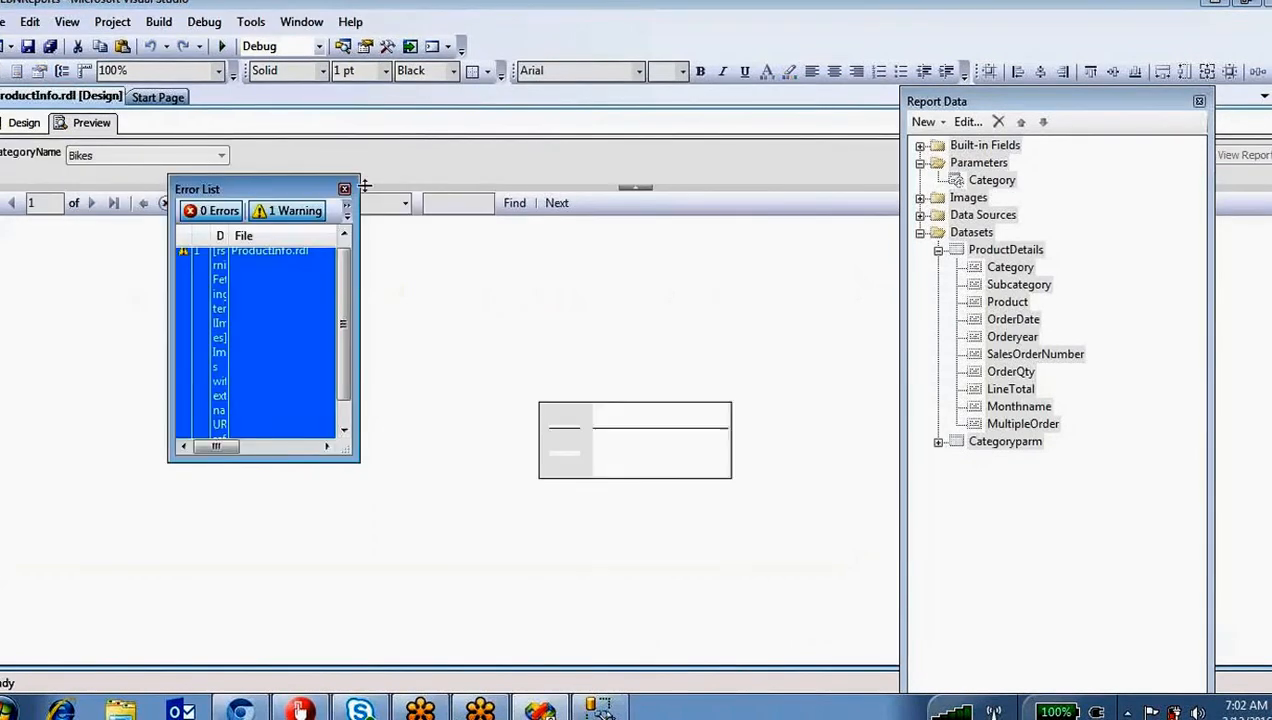
pyautogui.click(344, 189)
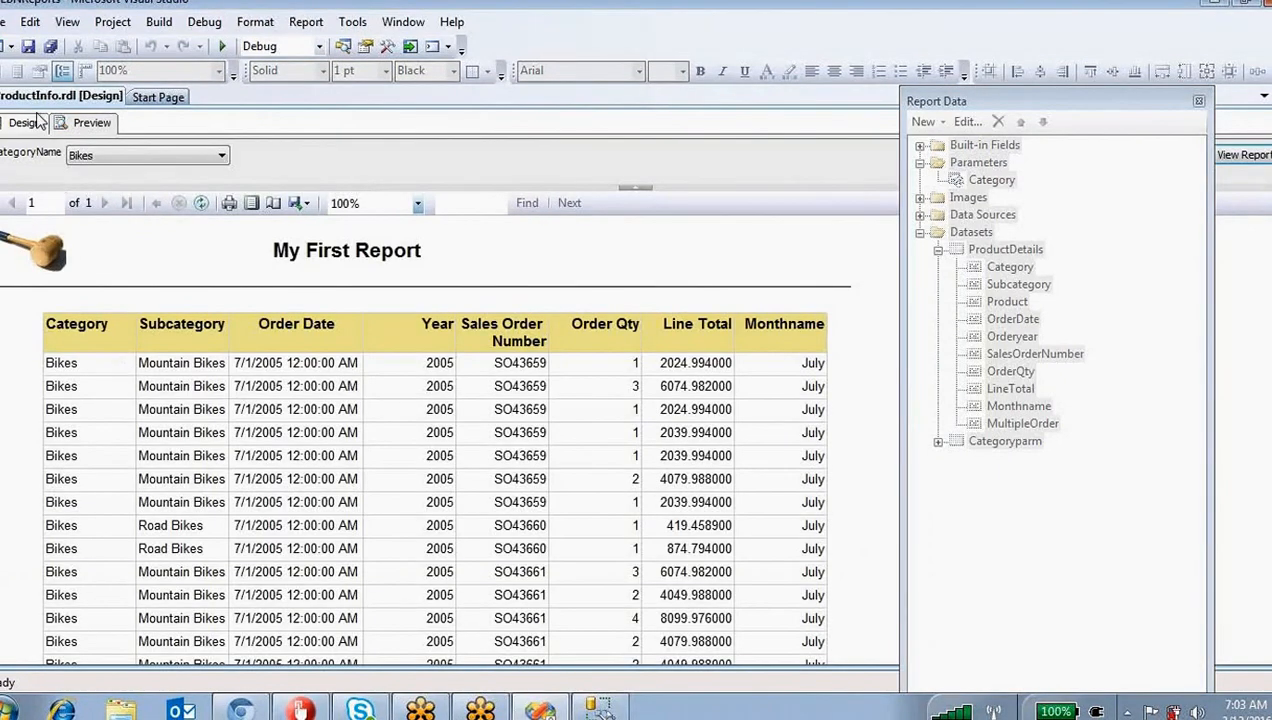
# Step: Set the tablix visibility in the report design to show or hide based on an expression and open that expression for editing
pyautogui.click(24, 122)
pyautogui.click(100, 289)
pyautogui.rightClick(105, 246)
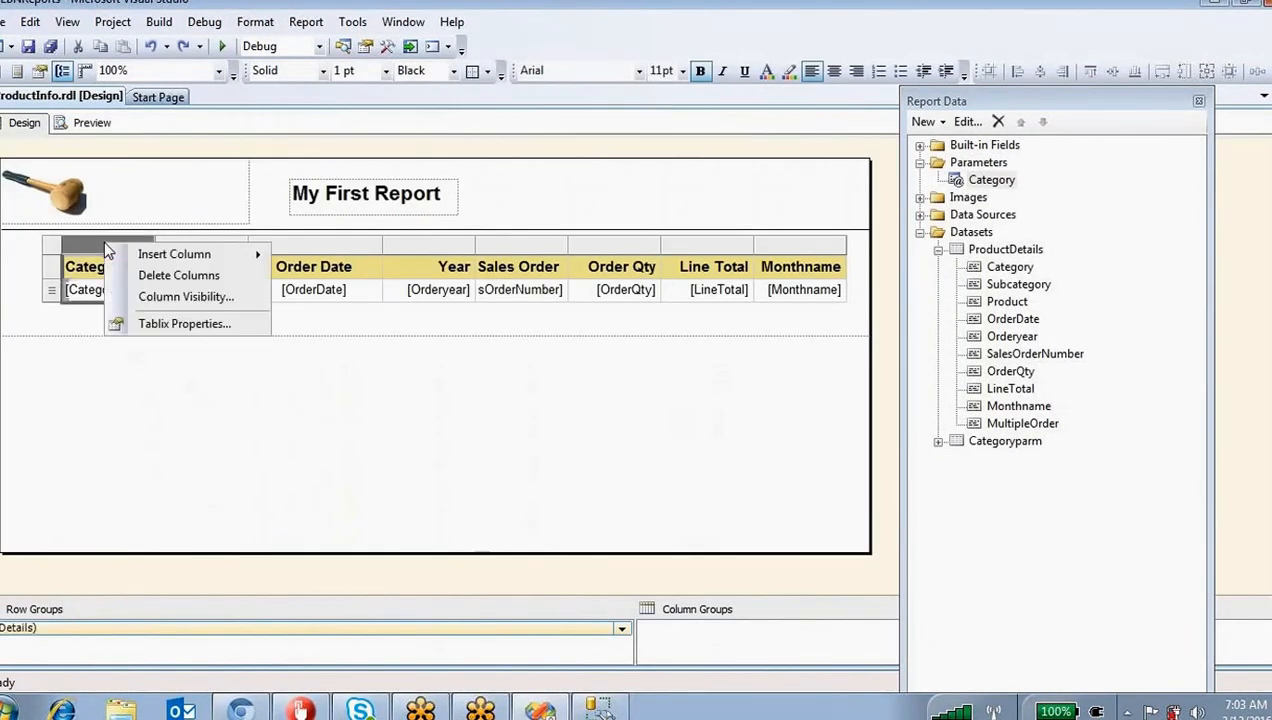
pyautogui.click(185, 323)
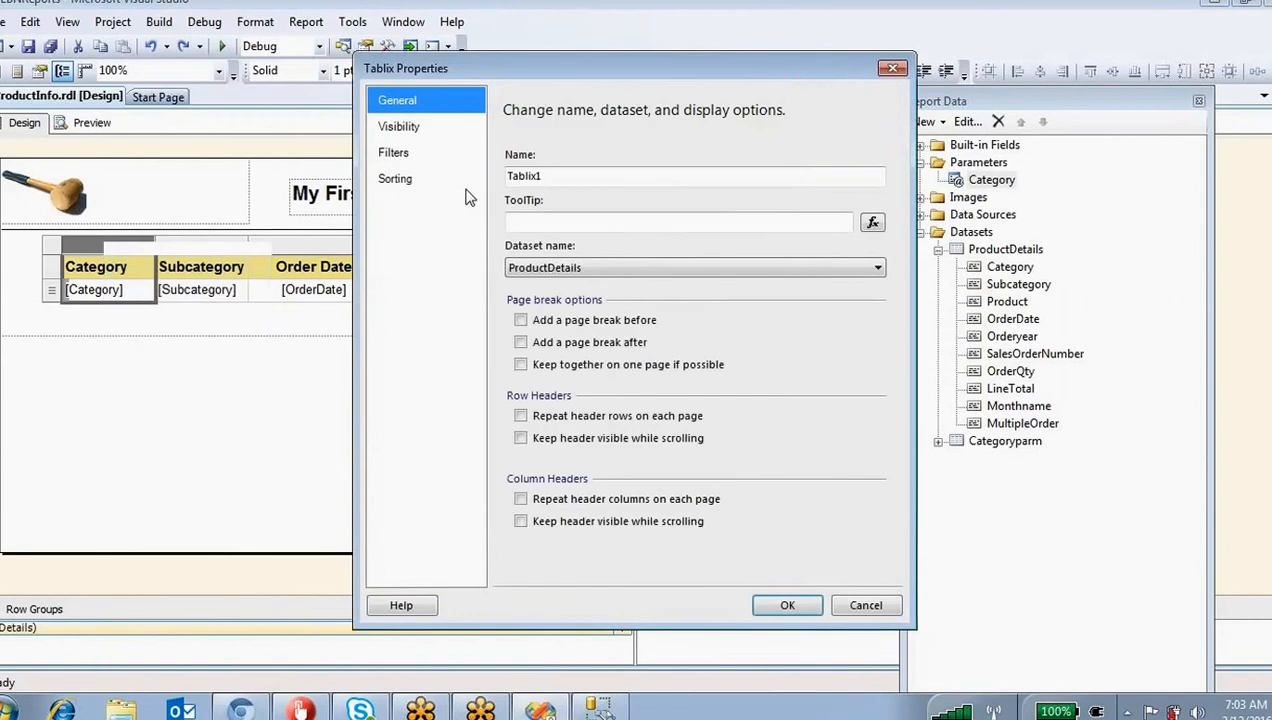
pyautogui.click(399, 126)
pyautogui.click(540, 220)
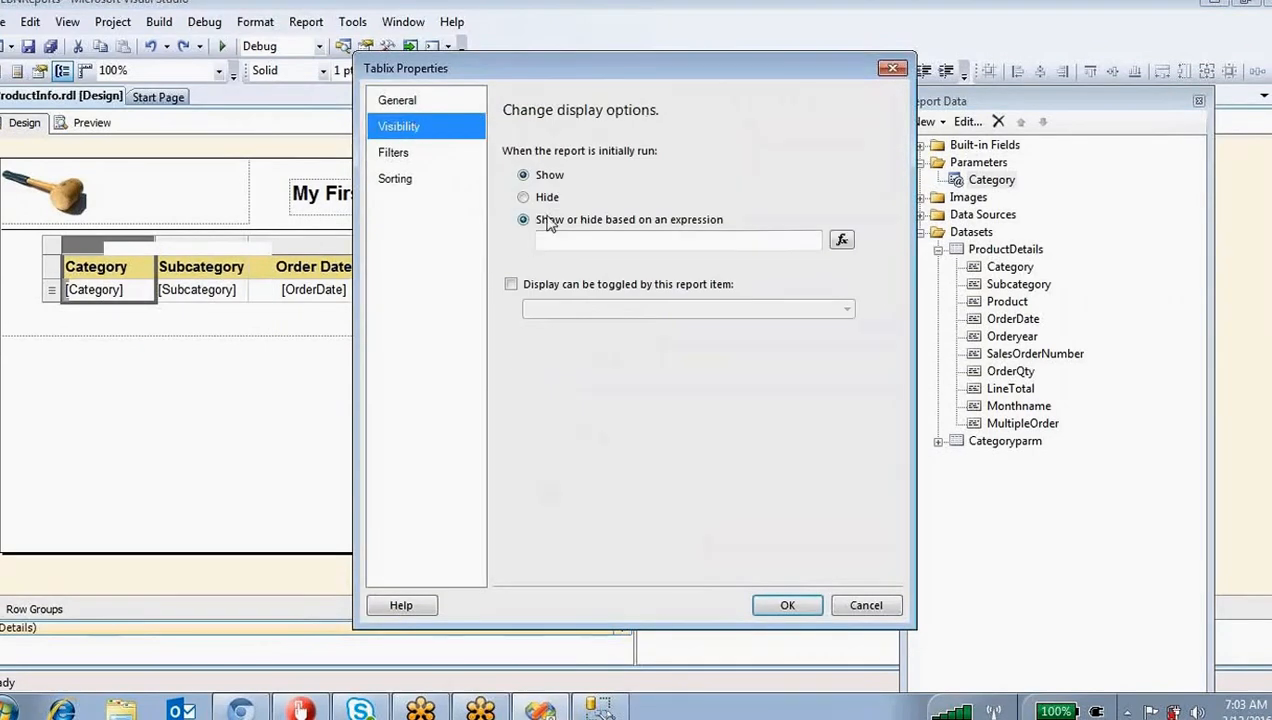
pyautogui.click(841, 240)
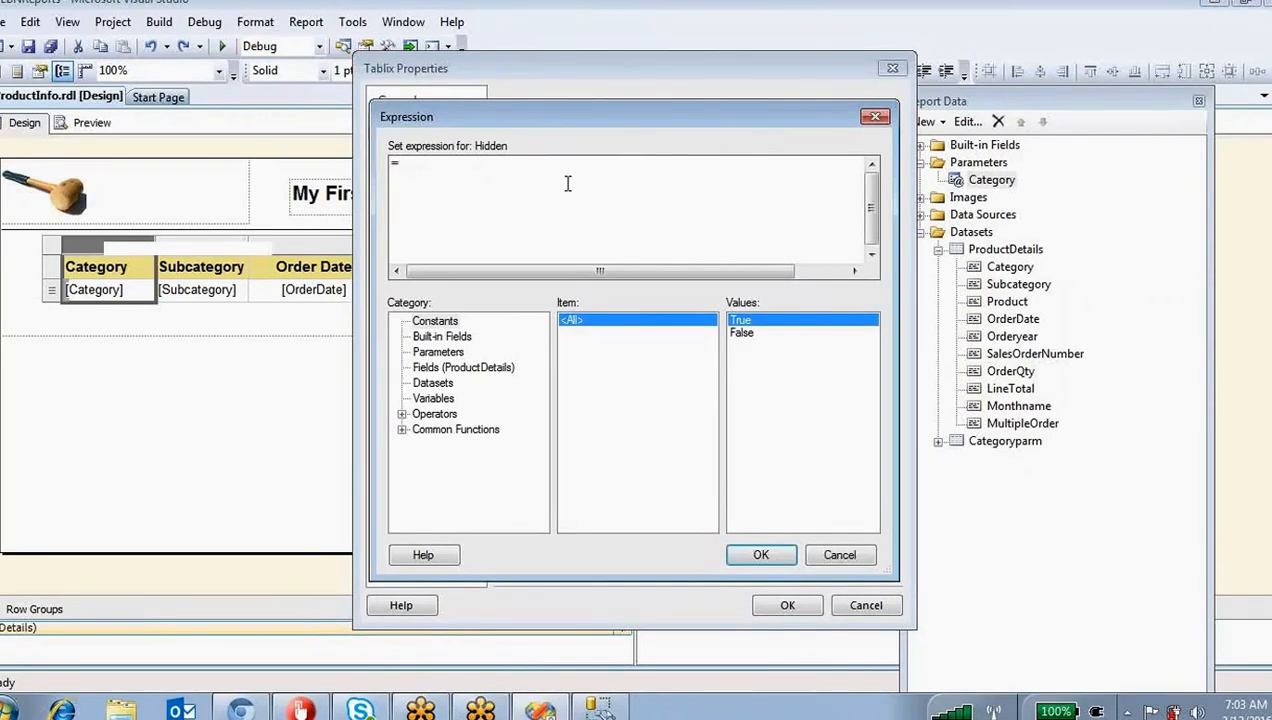
# Step: Begin the Hidden expression with =iif(Parameters!Category.Value=, inserting the Category parameter without its (0) index
pyautogui.write('iif(')
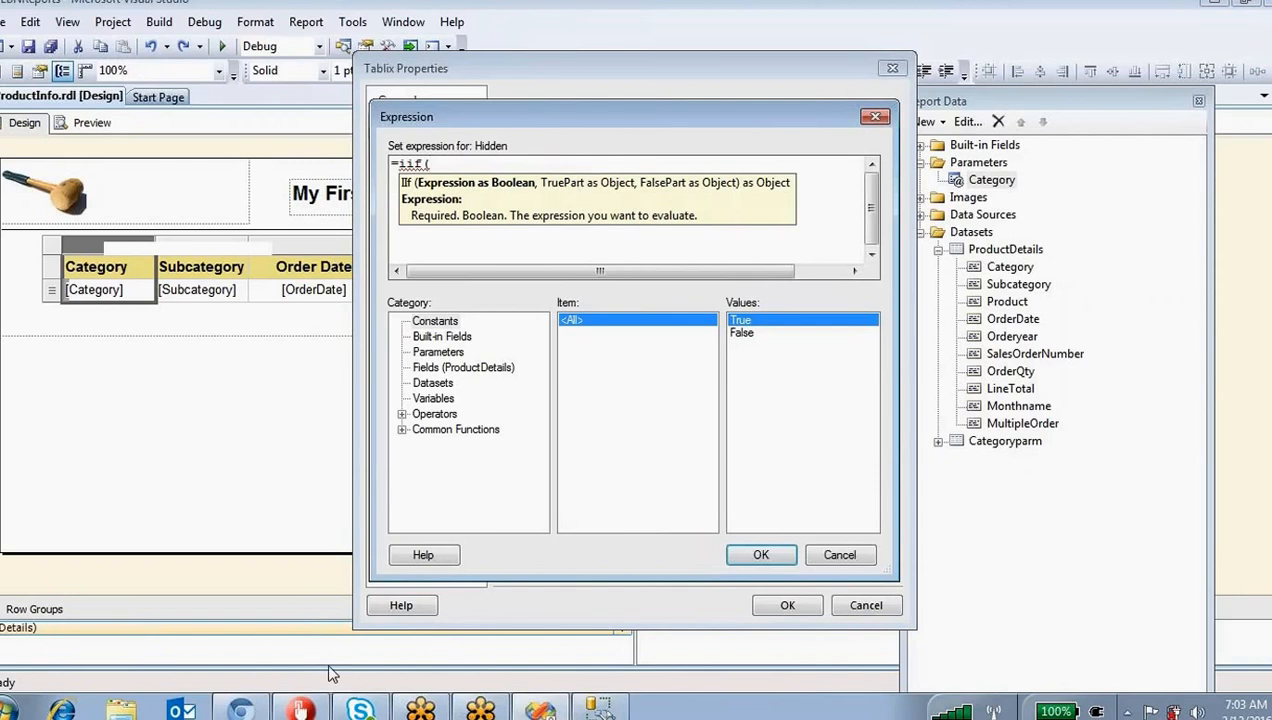
pyautogui.click(438, 352)
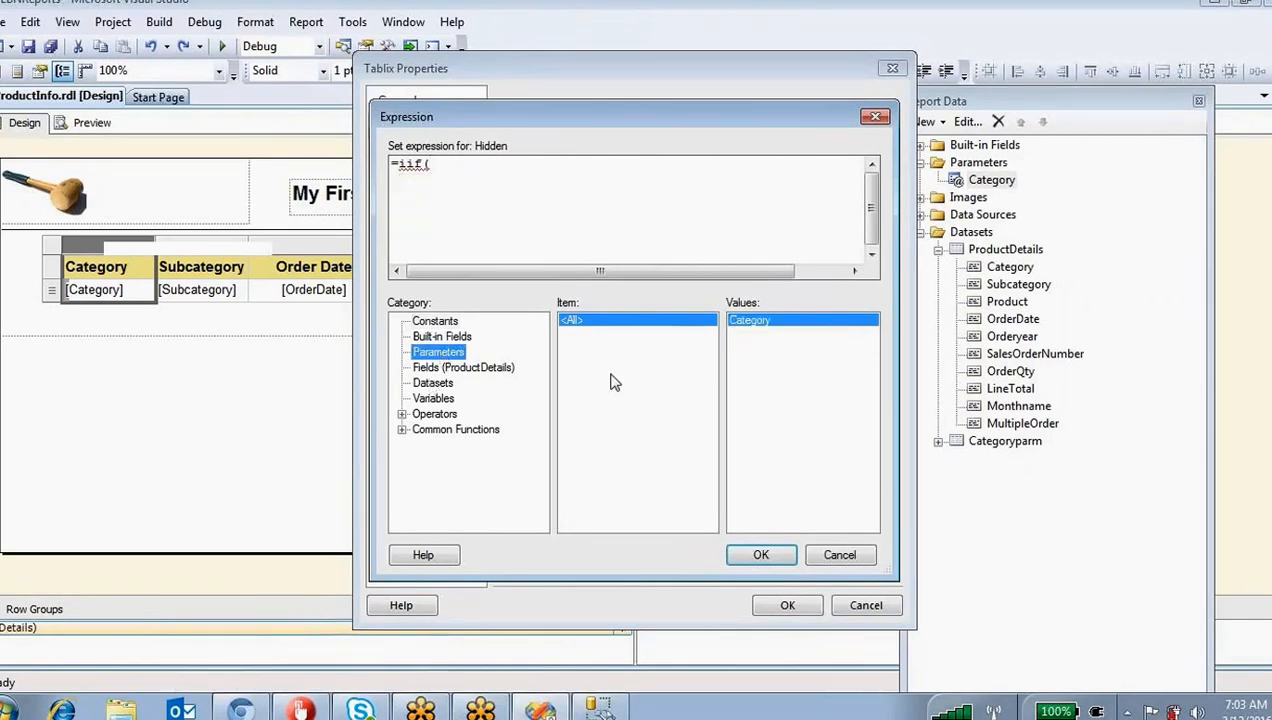
pyautogui.doubleClick(775, 325)
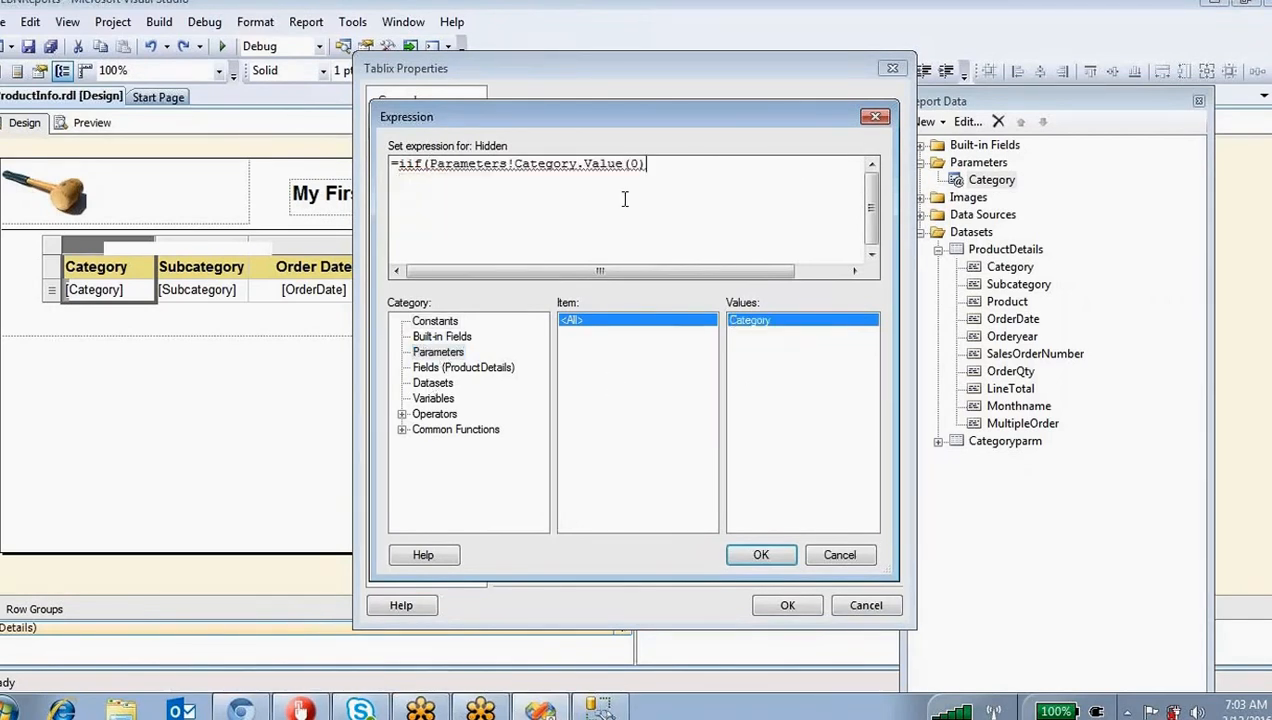
pyautogui.write('=')
pyautogui.press('BackSpace')
pyautogui.press('BackSpace')
pyautogui.press('BackSpace')
pyautogui.press('BackSpace')
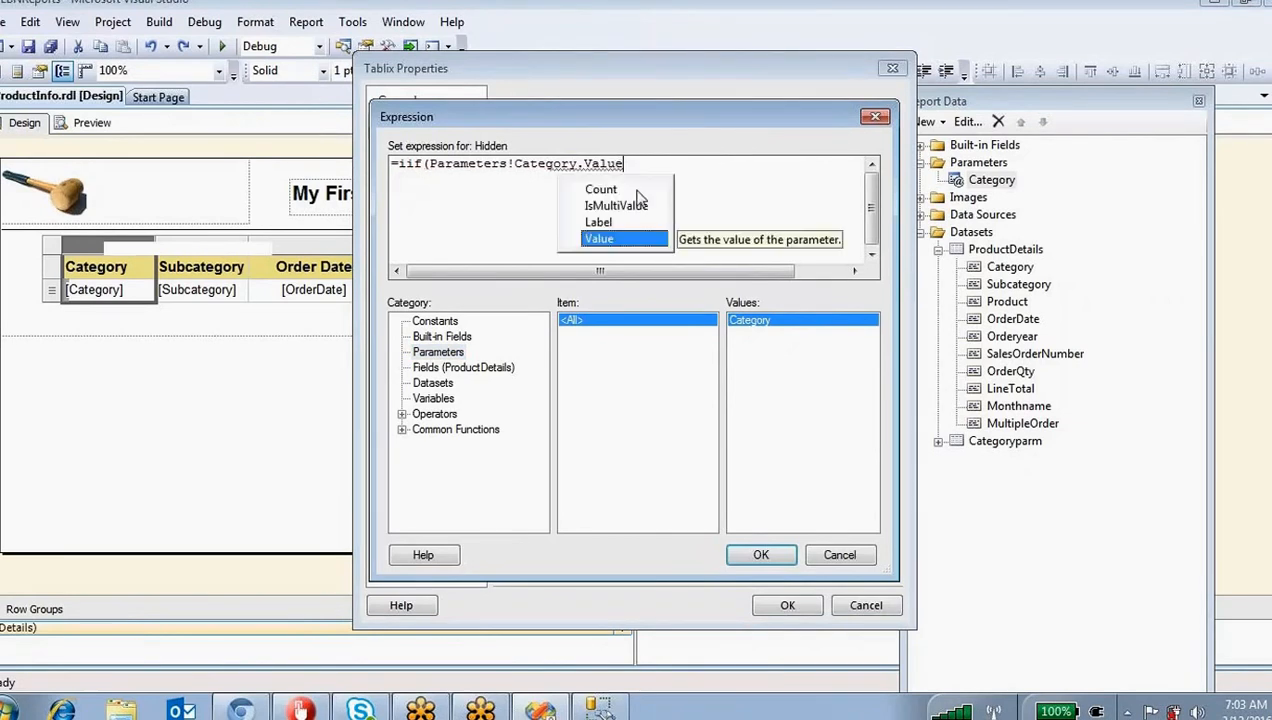
pyautogui.write('=')
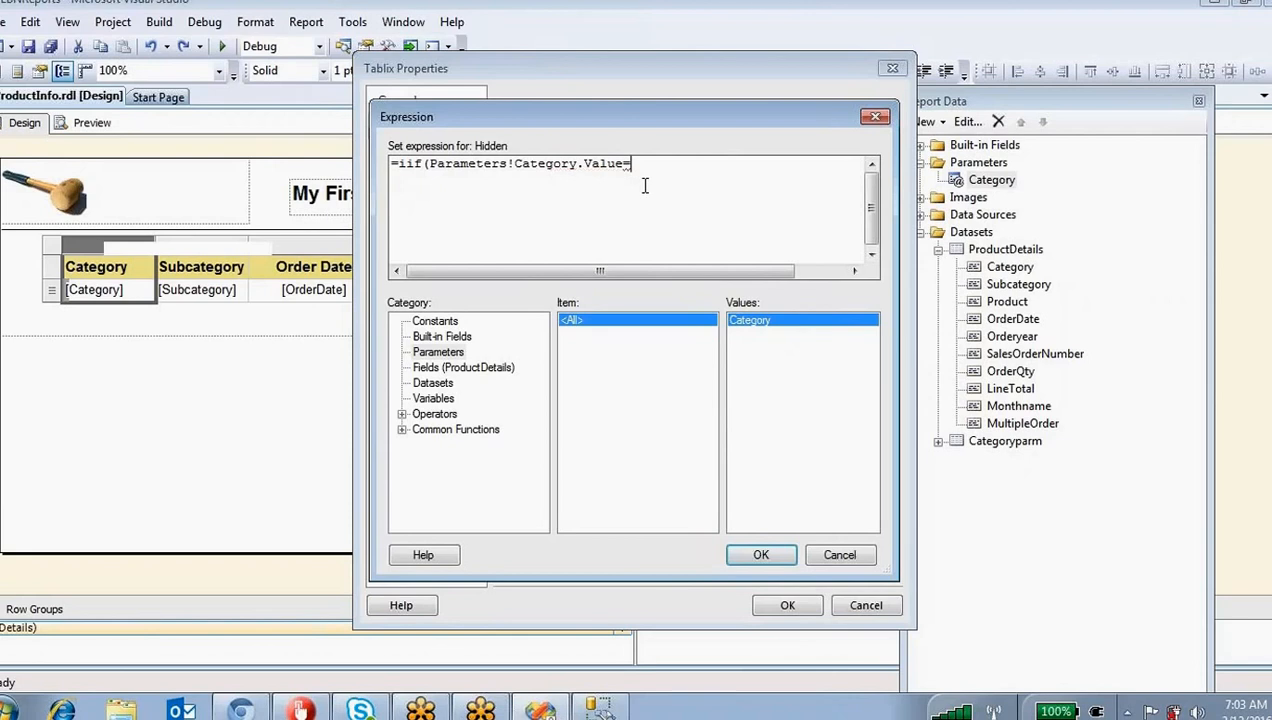
# Step: Complete the condition by comparing with "Bikes", returning false when it matches and true otherwise
pyautogui.write('""')
pyautogui.write('Bikes')
pyautogui.write(',fals')
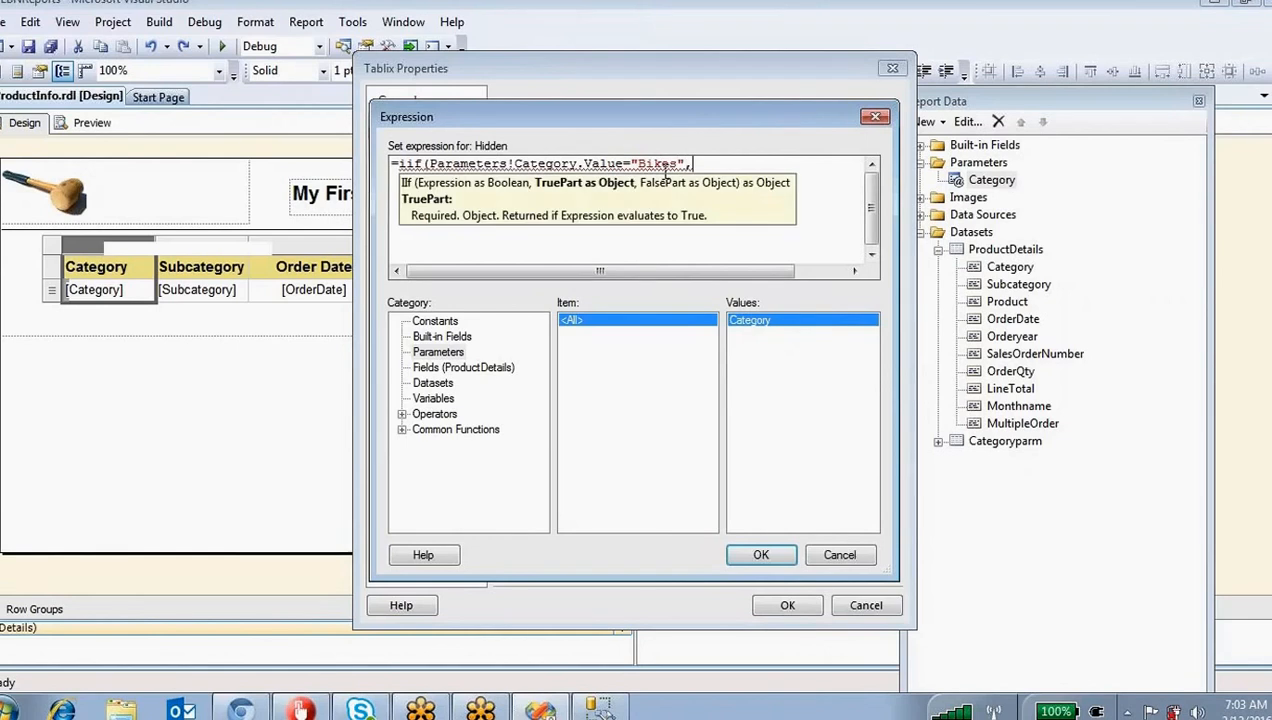
pyautogui.write(',t')
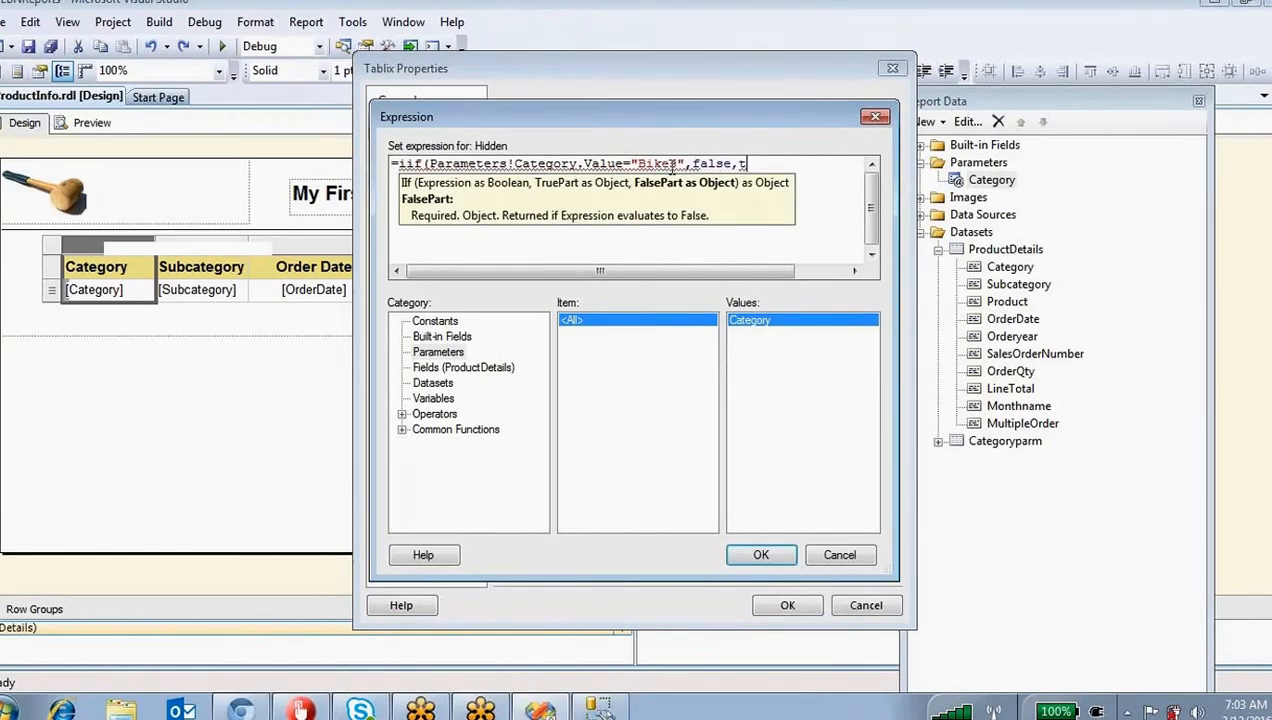
pyautogui.write('rue)')
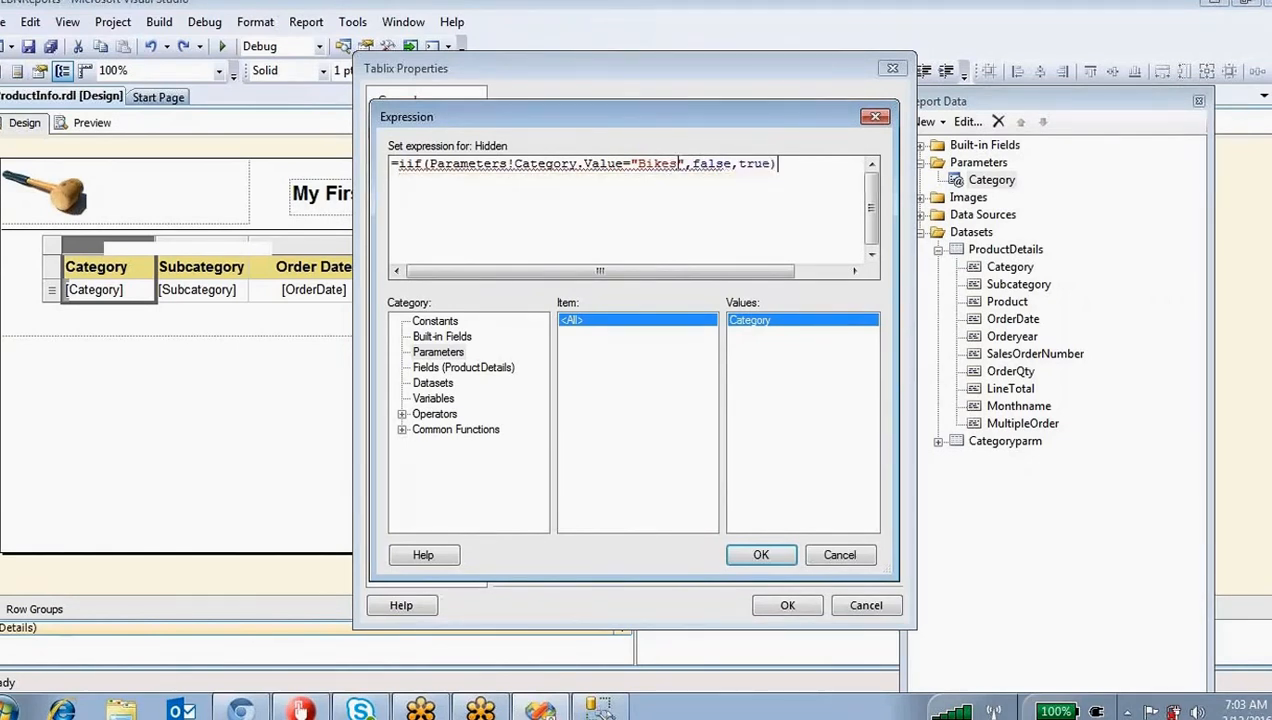
# Step: Review the parts of the Hidden expression, then accept it and apply the tablix properties
pyautogui.moveTo(795, 163); pyautogui.dragTo(30, 163)
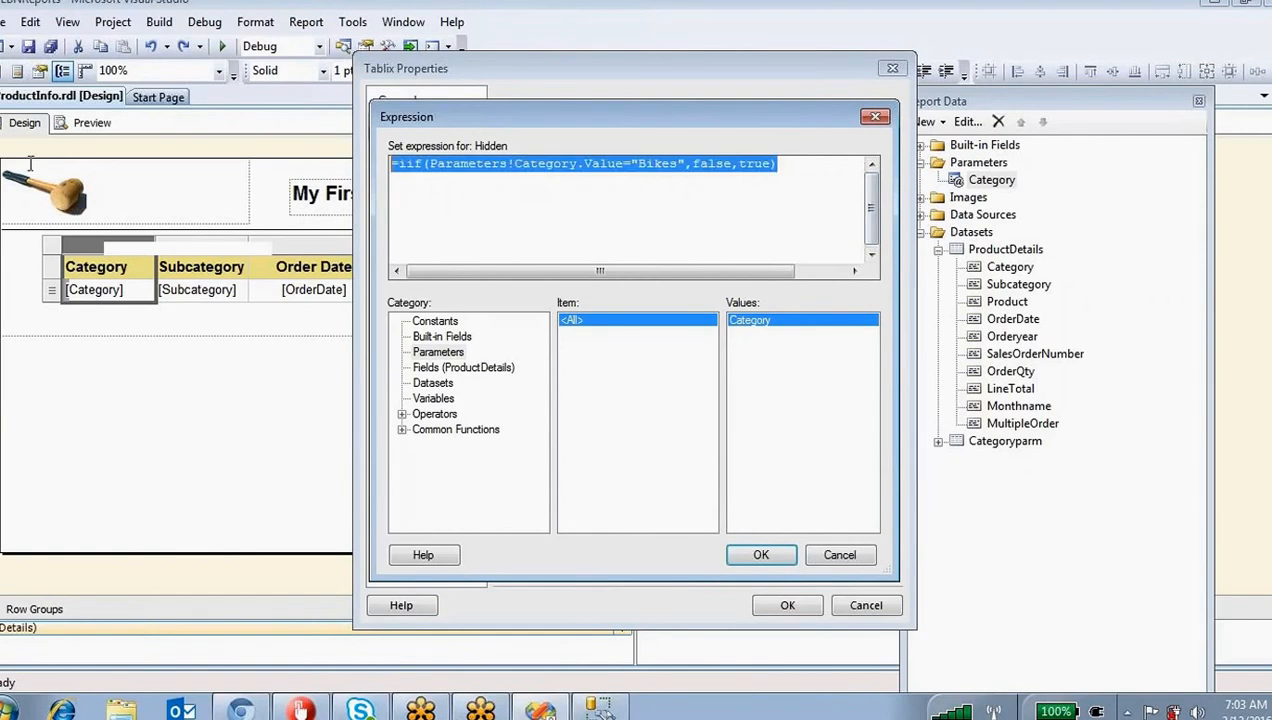
pyautogui.click(545, 217)
pyautogui.moveTo(432, 165); pyautogui.dragTo(724, 163)
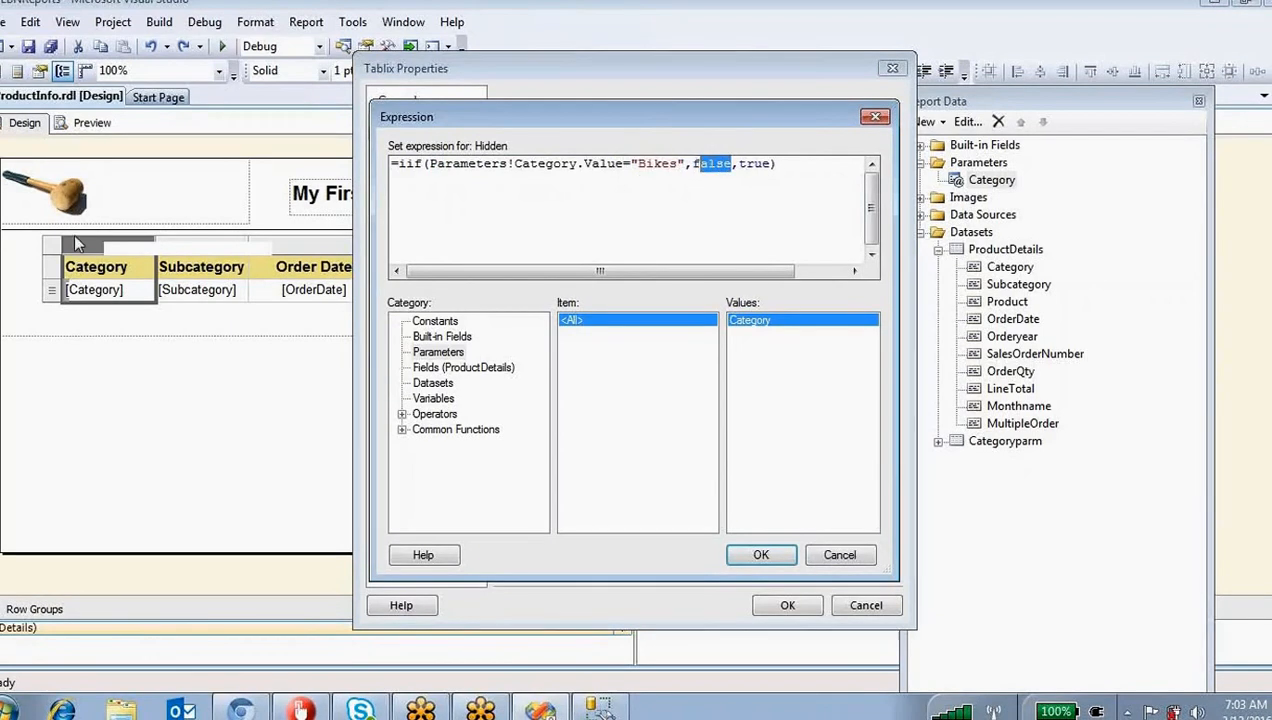
pyautogui.click(790, 212)
pyautogui.click(791, 554)
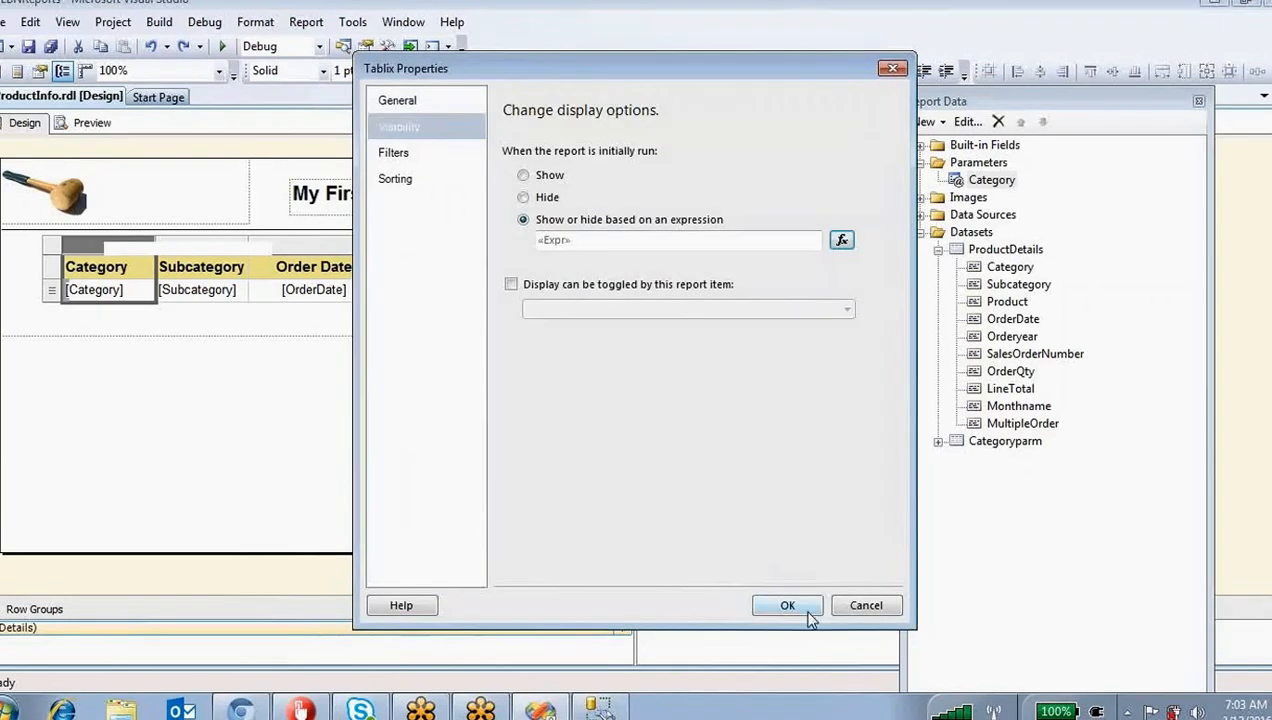
pyautogui.click(788, 605)
pyautogui.click(468, 446)
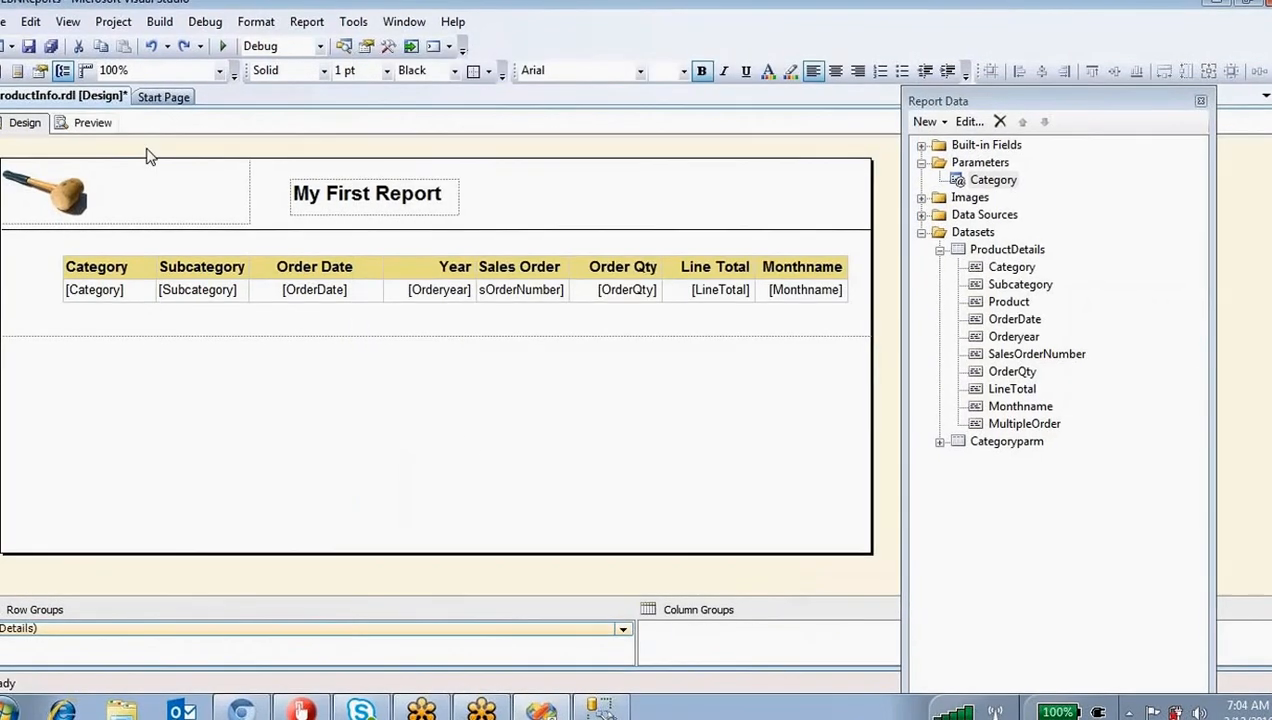
# Step: Preview the report and close the error list and the Report Data pane to read the full output
pyautogui.click(92, 123)
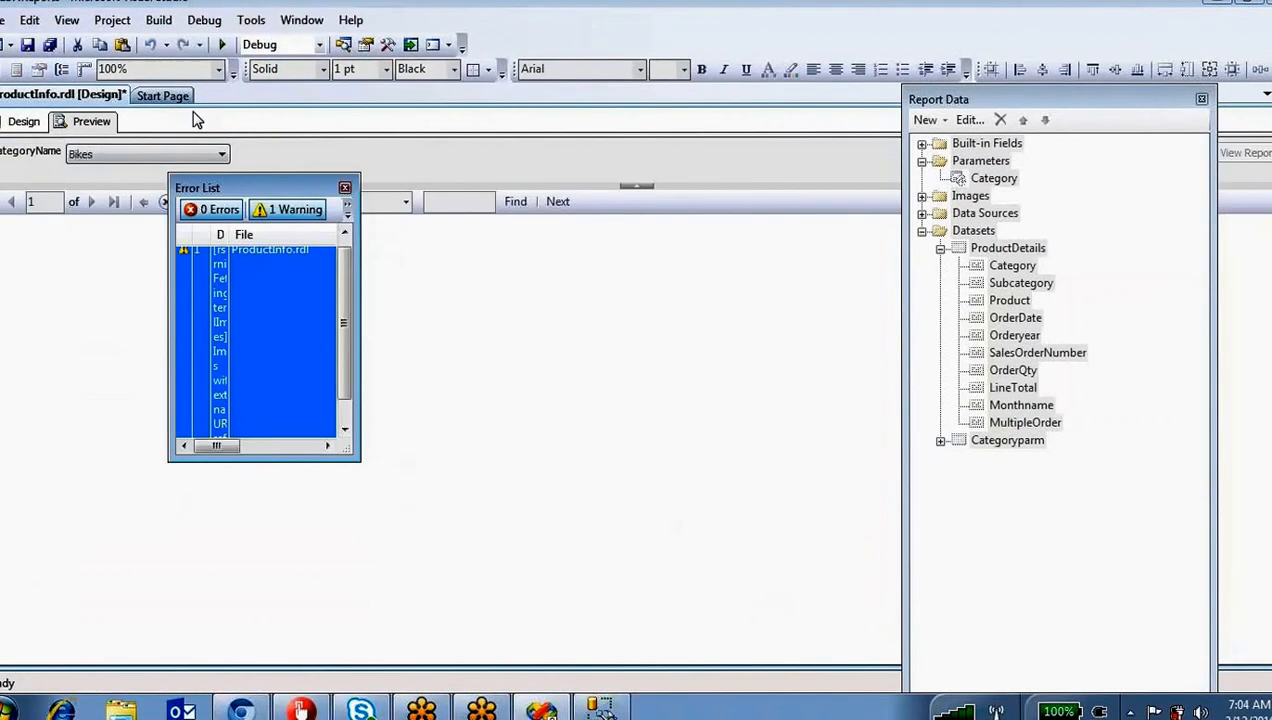
pyautogui.click(344, 187)
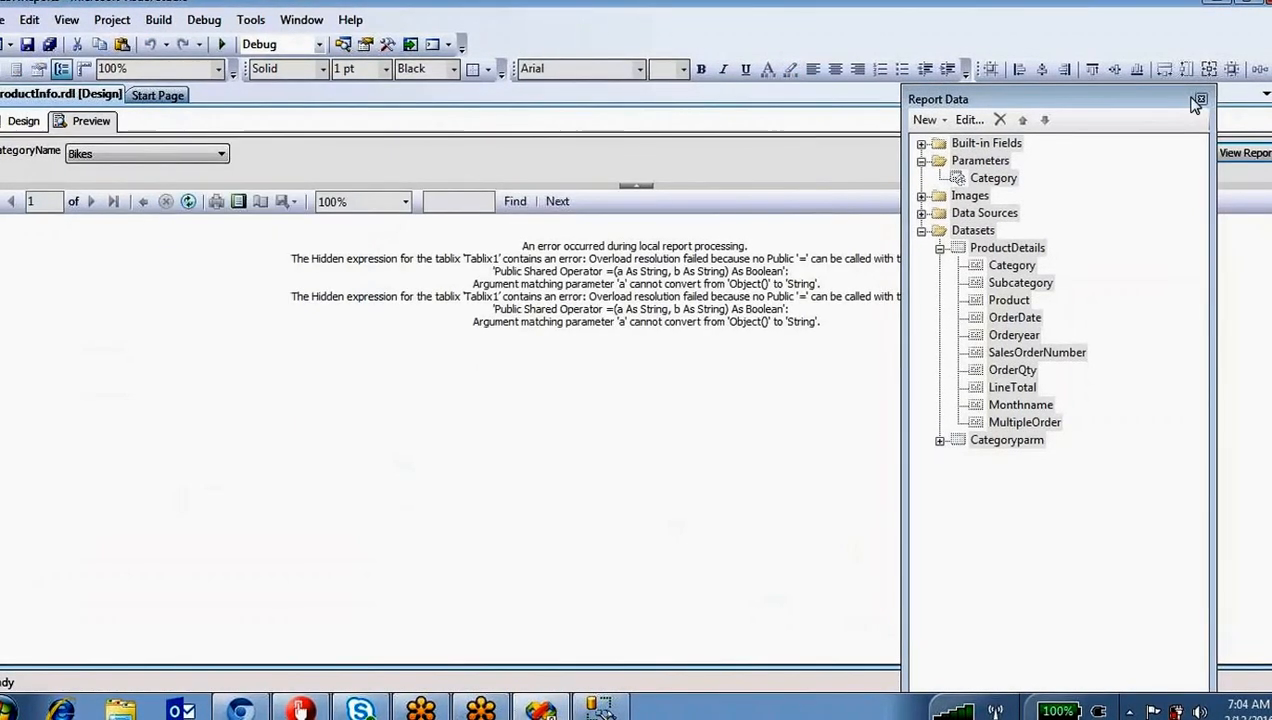
pyautogui.click(1201, 98)
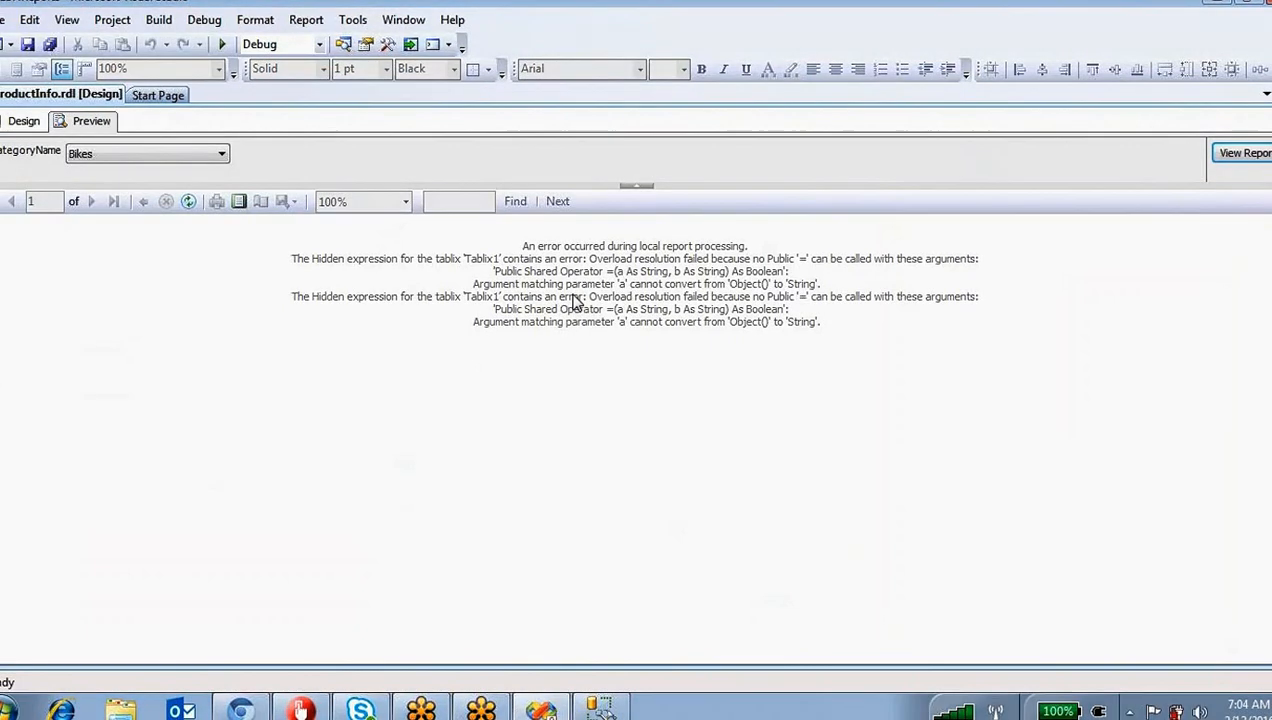
# Step: Add the (0) index after Parameters!Category.Value in the tablix's Hidden expression and apply the tablix properties
pyautogui.click(26, 121)
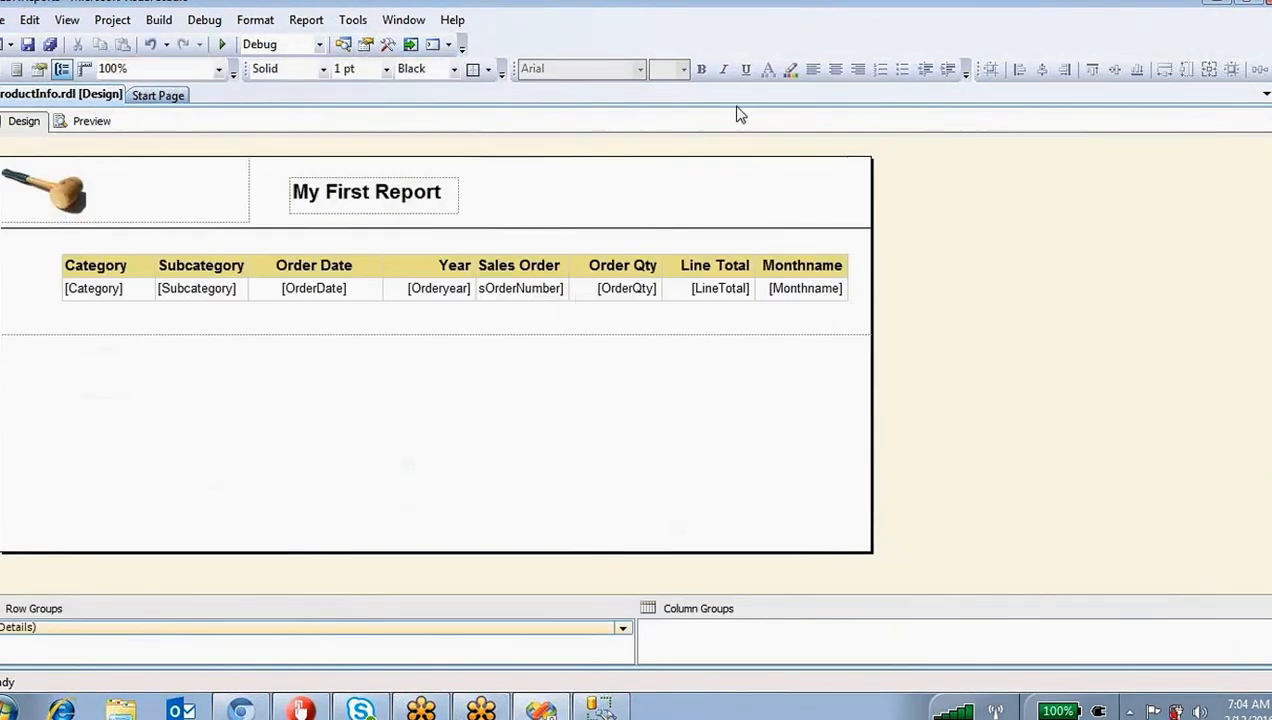
pyautogui.click(137, 272)
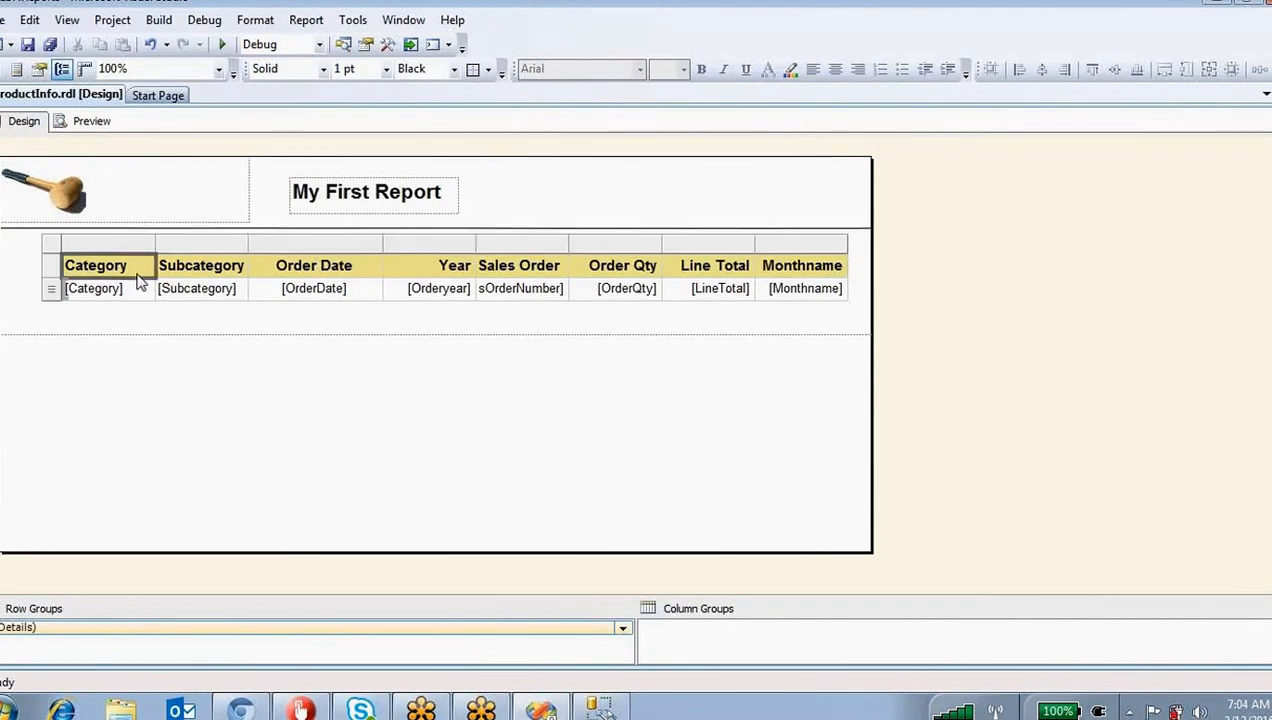
pyautogui.click(110, 248)
pyautogui.rightClick(139, 249)
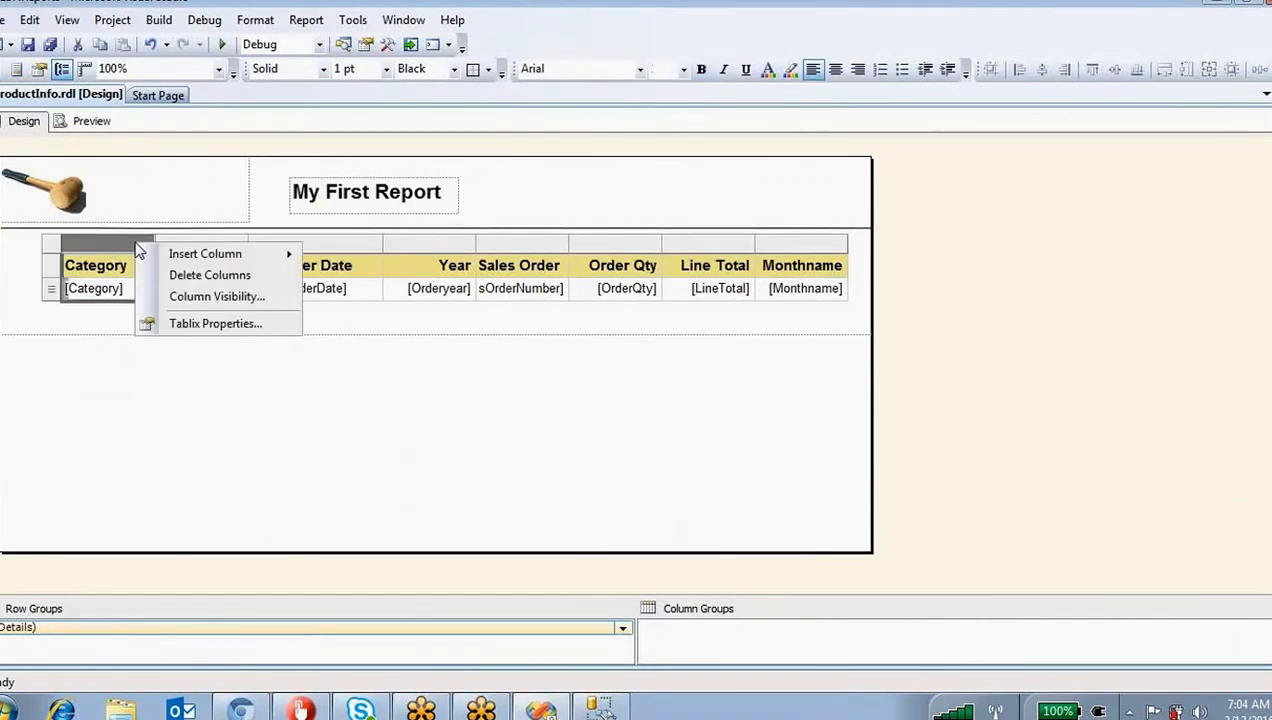
pyautogui.click(236, 323)
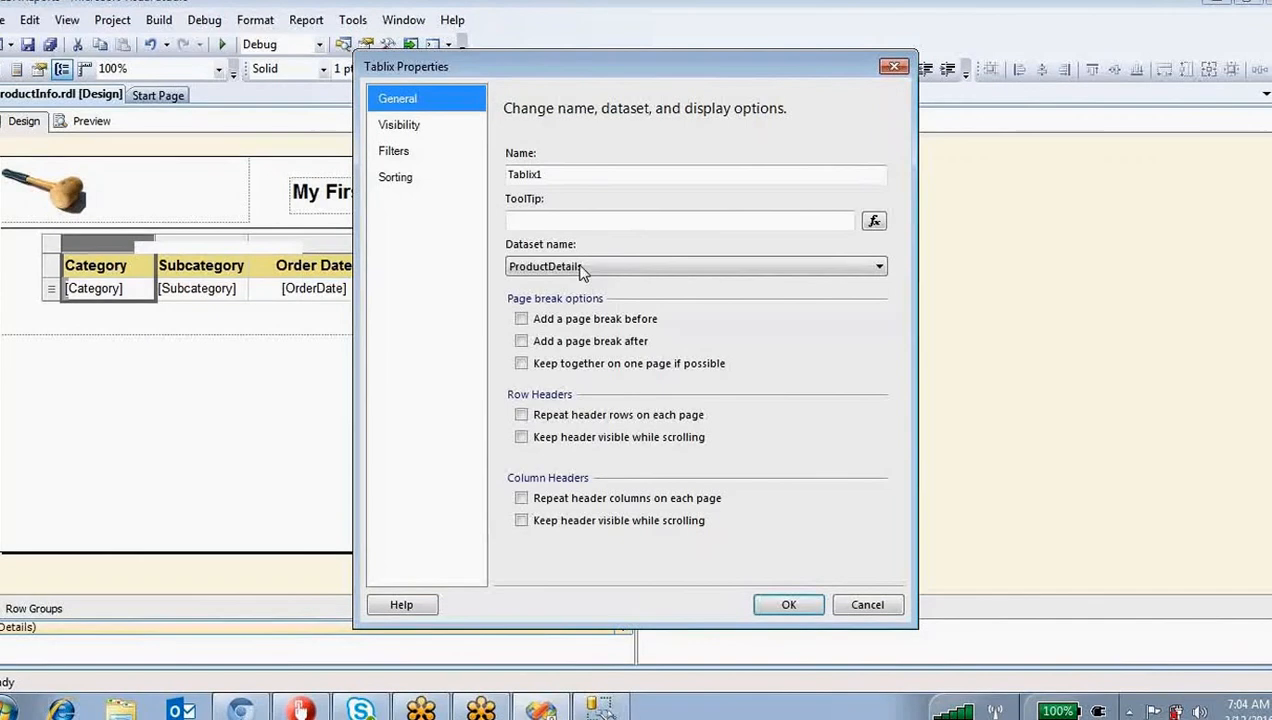
pyautogui.click(409, 129)
pyautogui.click(842, 238)
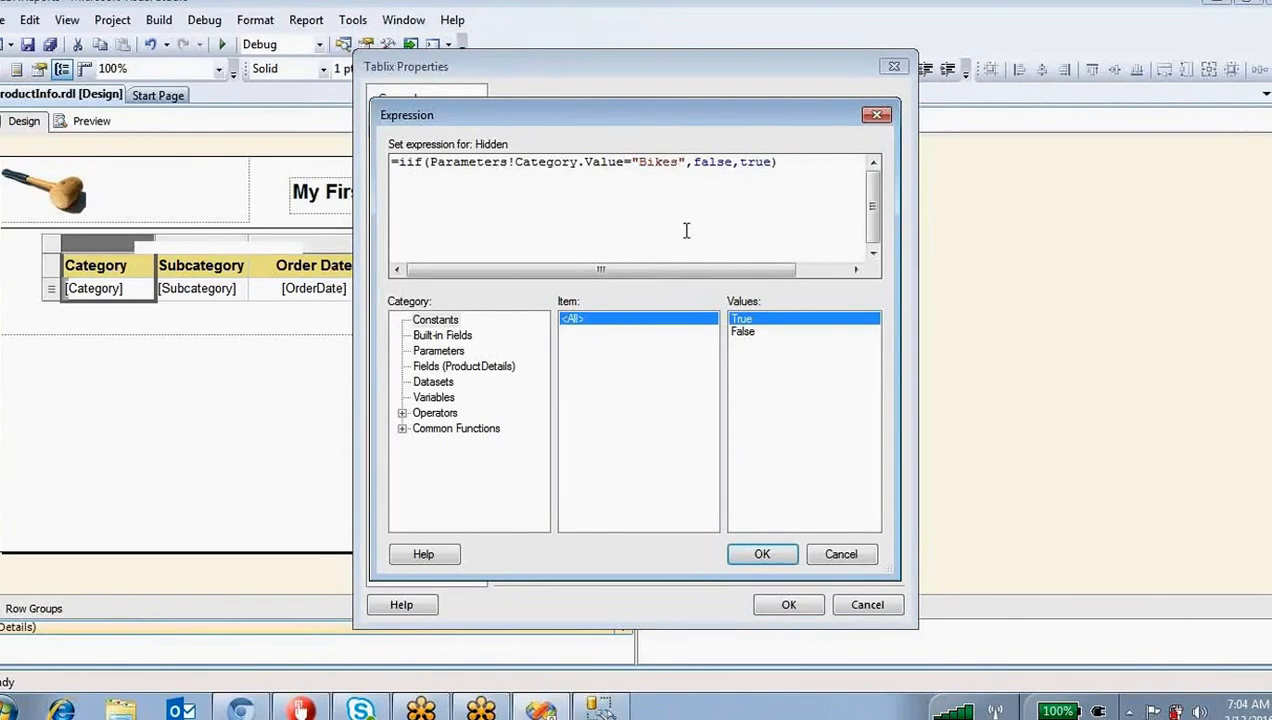
pyautogui.write('(0)')
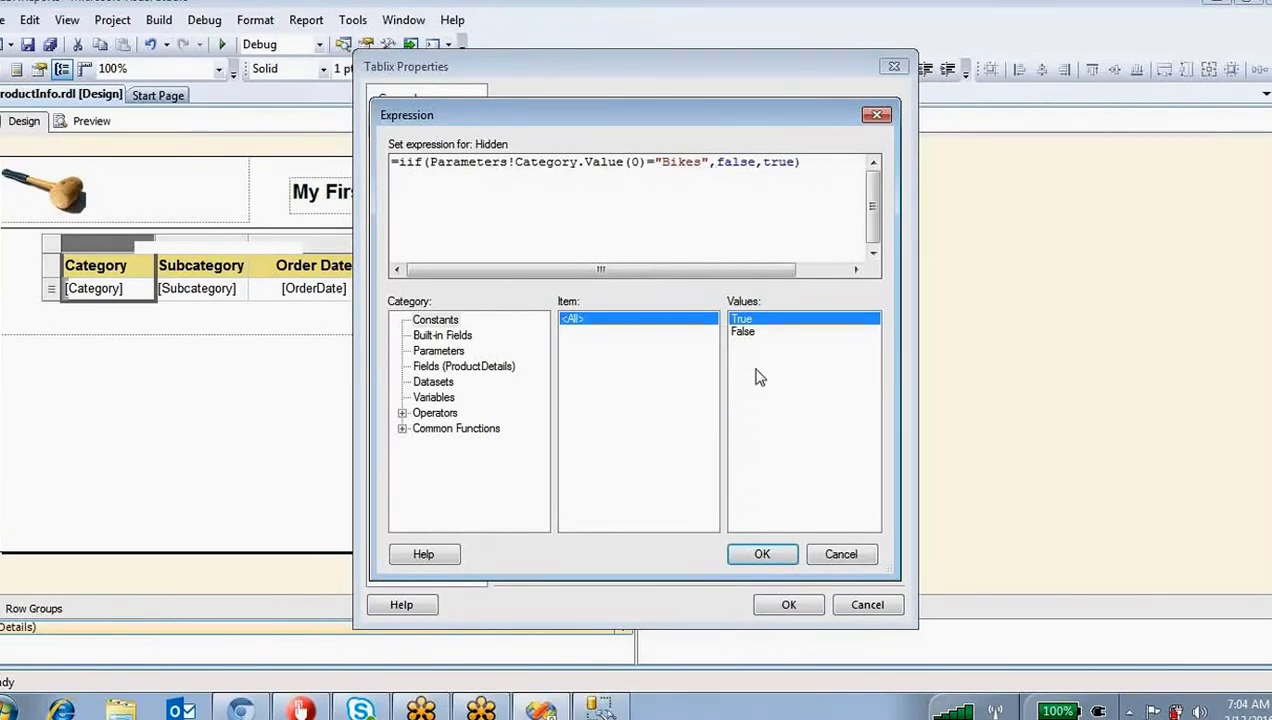
pyautogui.click(762, 555)
pyautogui.click(789, 606)
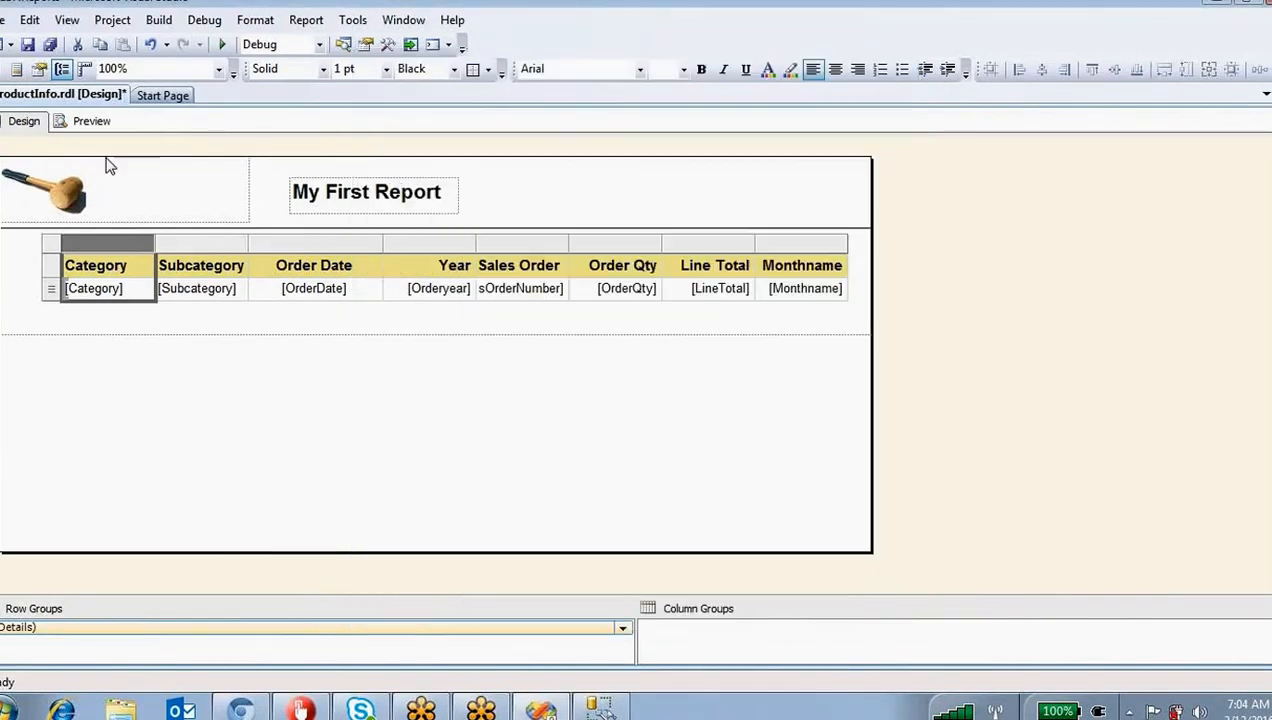
# Step: Preview the report for Bikes, close the error list and look through the product rows
pyautogui.click(91, 121)
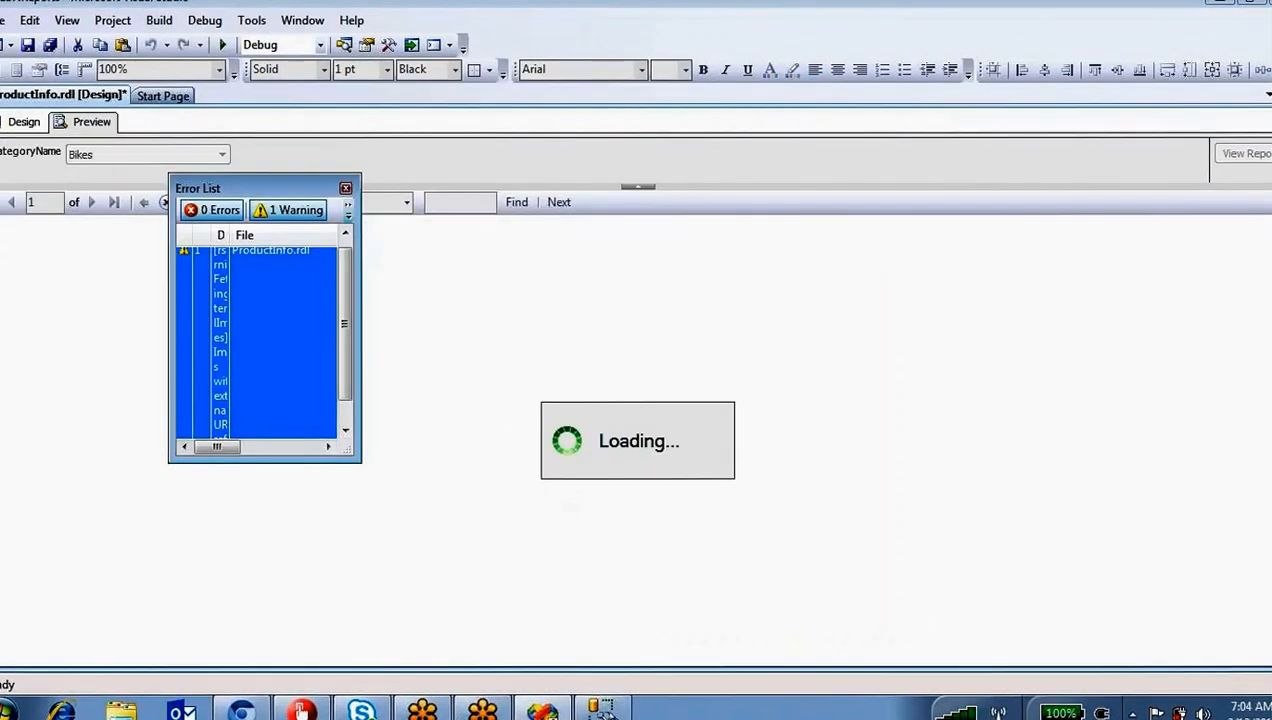
pyautogui.click(346, 189)
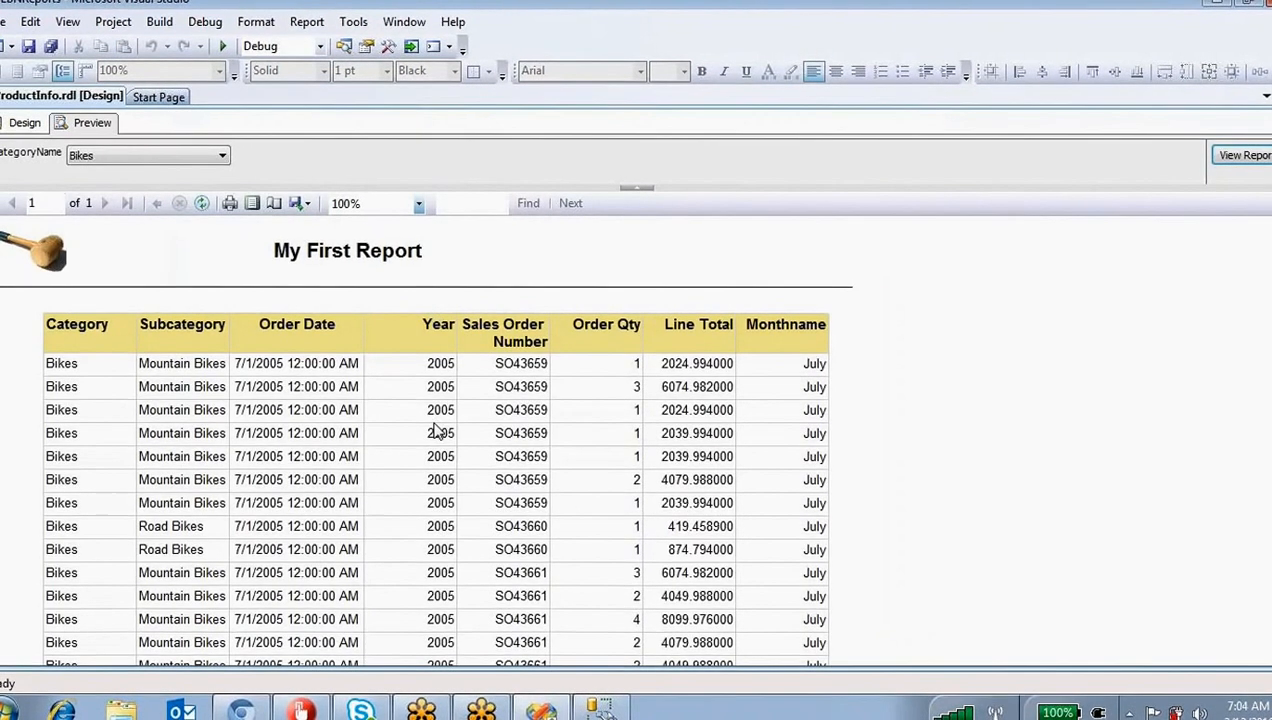
pyautogui.scroll(-1, 434, 430)
pyautogui.scroll(-3, 434, 430)
pyautogui.scroll(5, 436, 420)
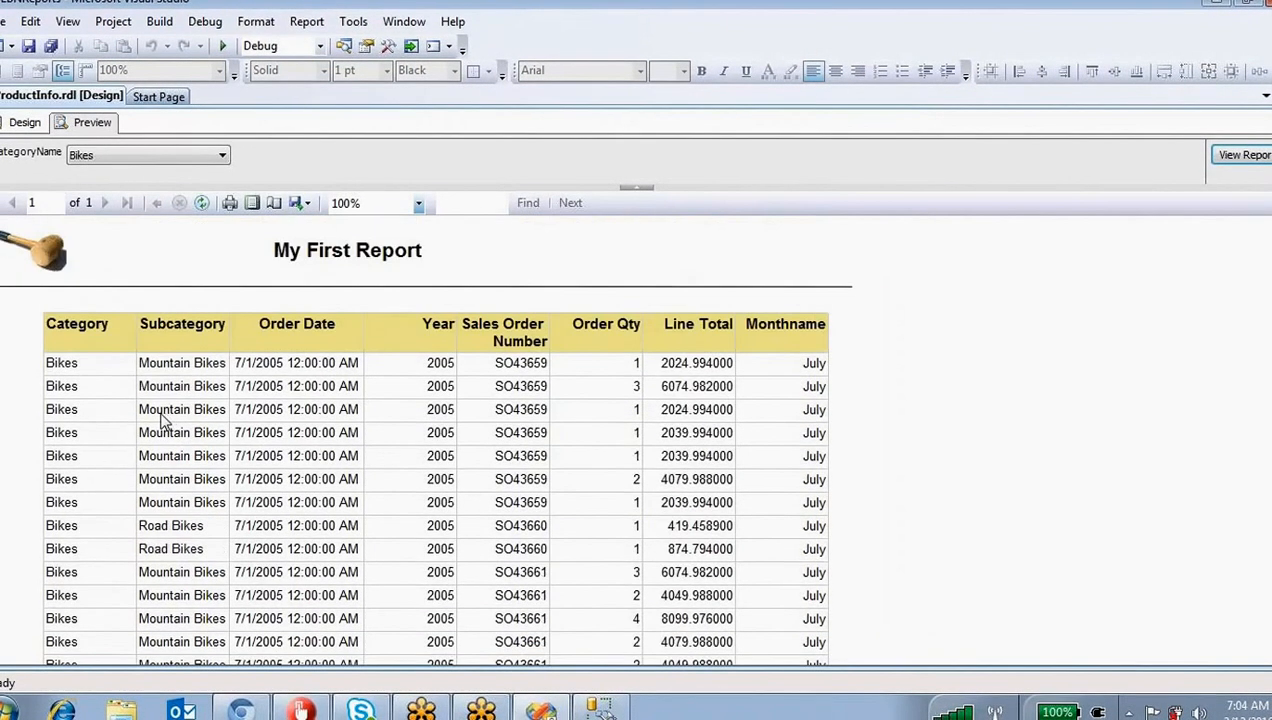
# Step: Run the report with only Accessories selected as the category to check the tablix's visibility
pyautogui.click(130, 156)
pyautogui.click(75, 192)
pyautogui.click(75, 209)
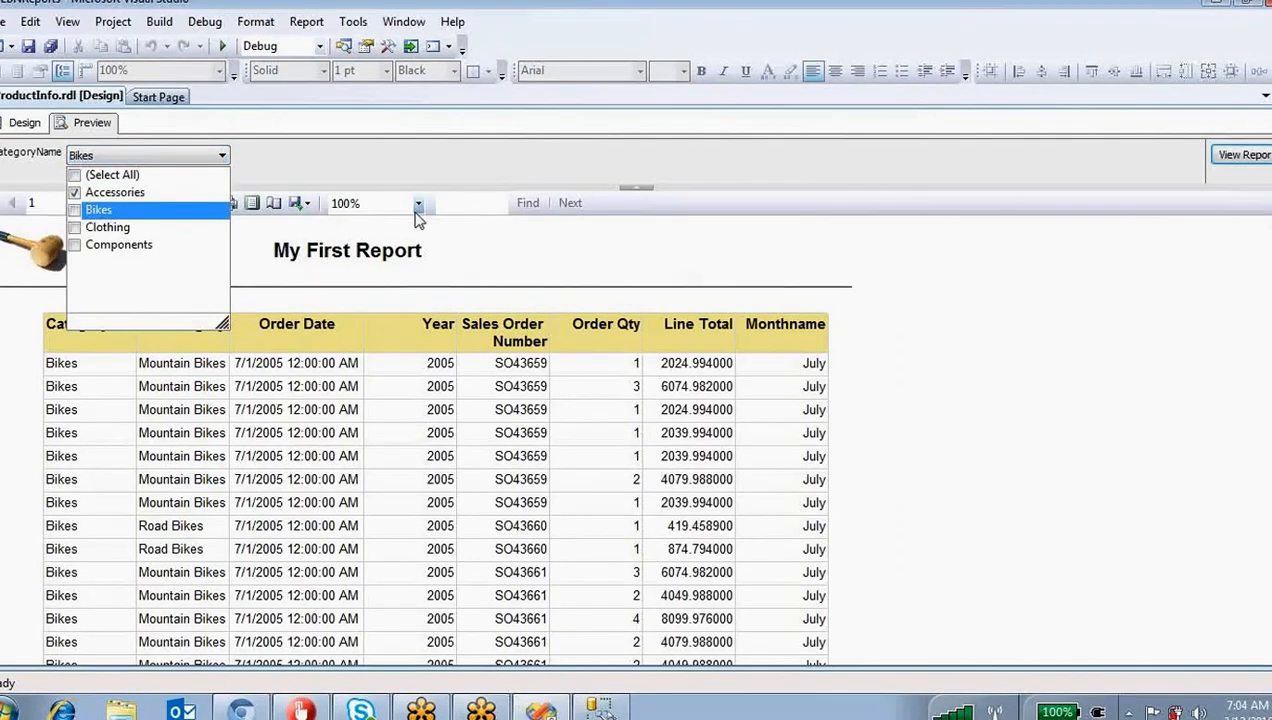
pyautogui.click(1222, 159)
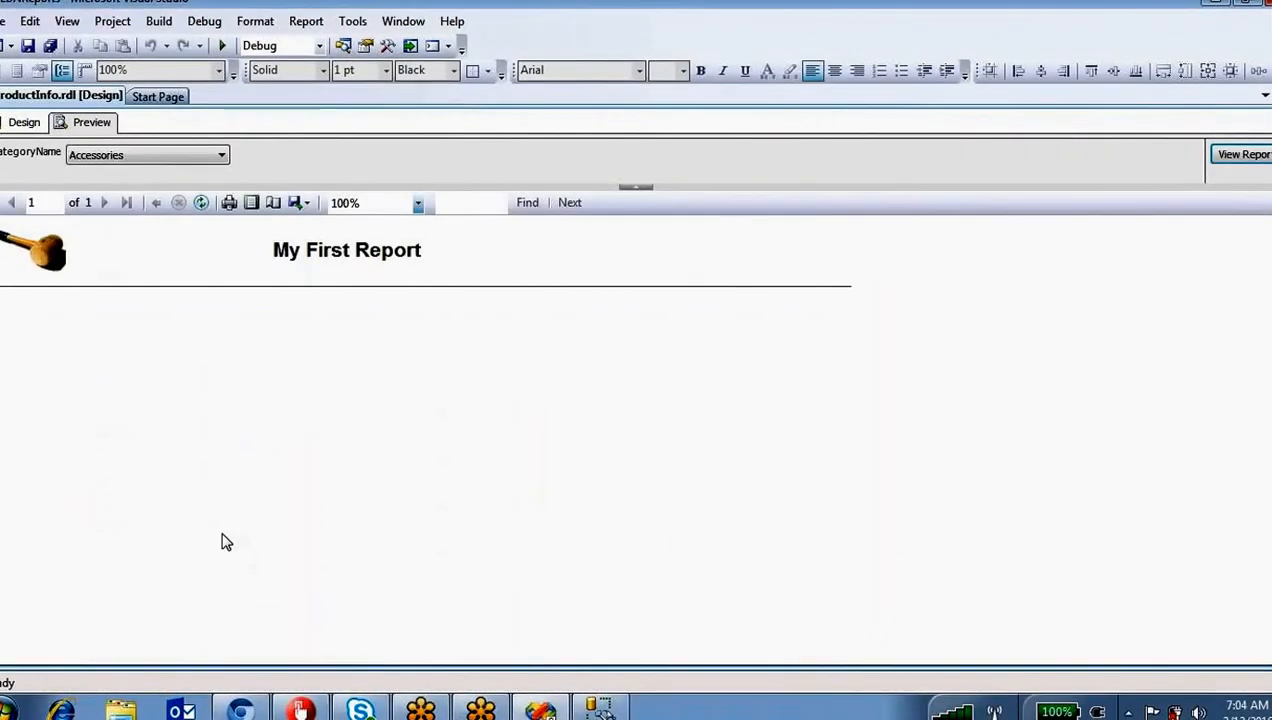
# Step: Run the report for Components only, and once more for Bikes only, to compare the tablix's visibility
pyautogui.click(154, 158)
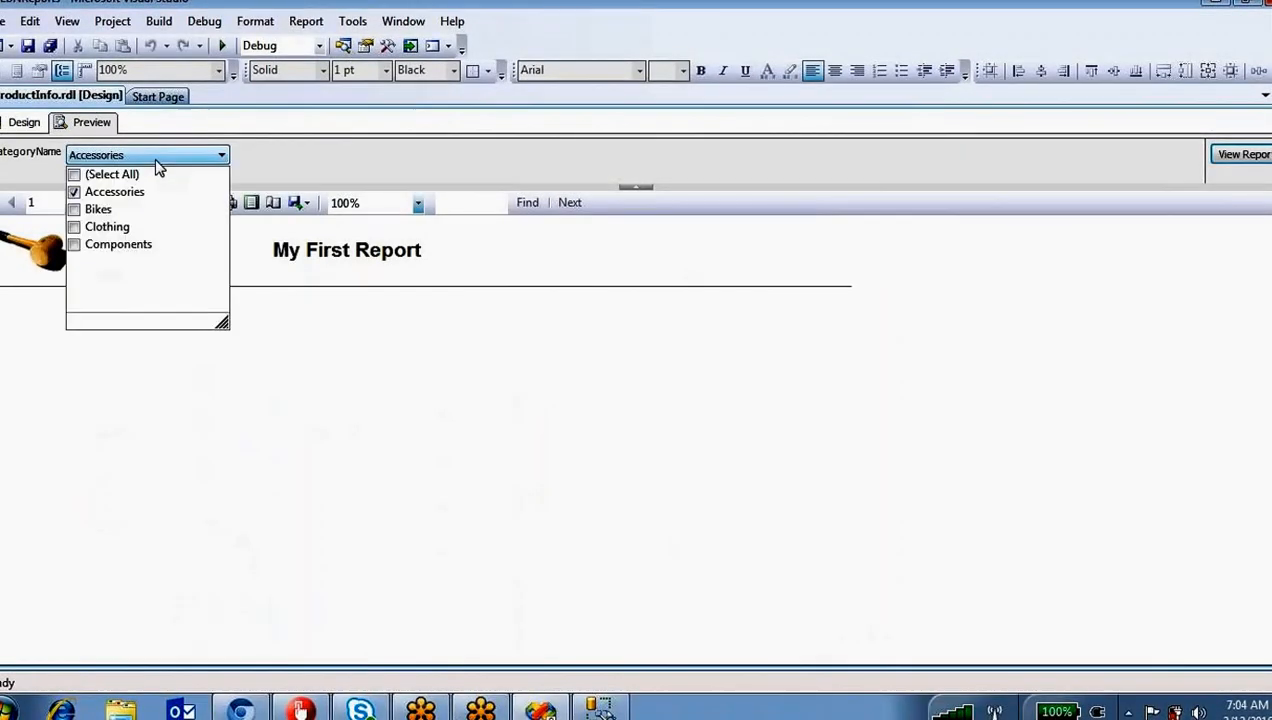
pyautogui.click(76, 245)
pyautogui.click(1236, 157)
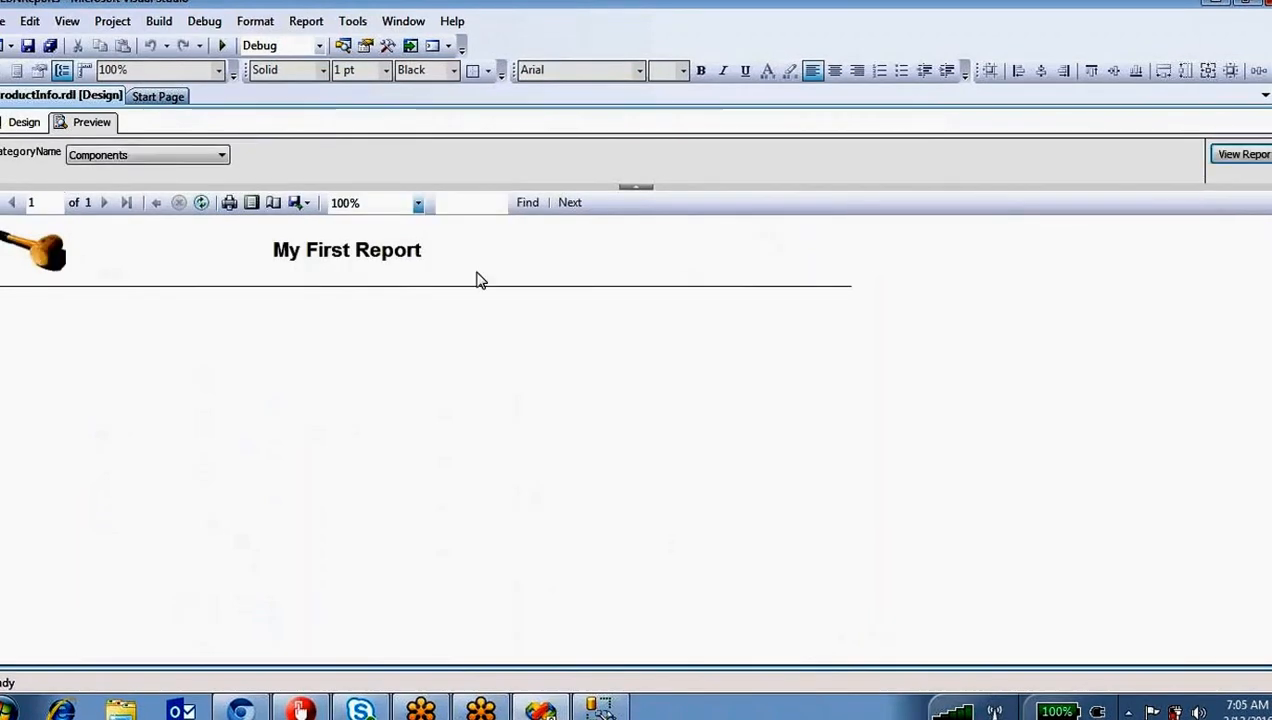
pyautogui.click(140, 155)
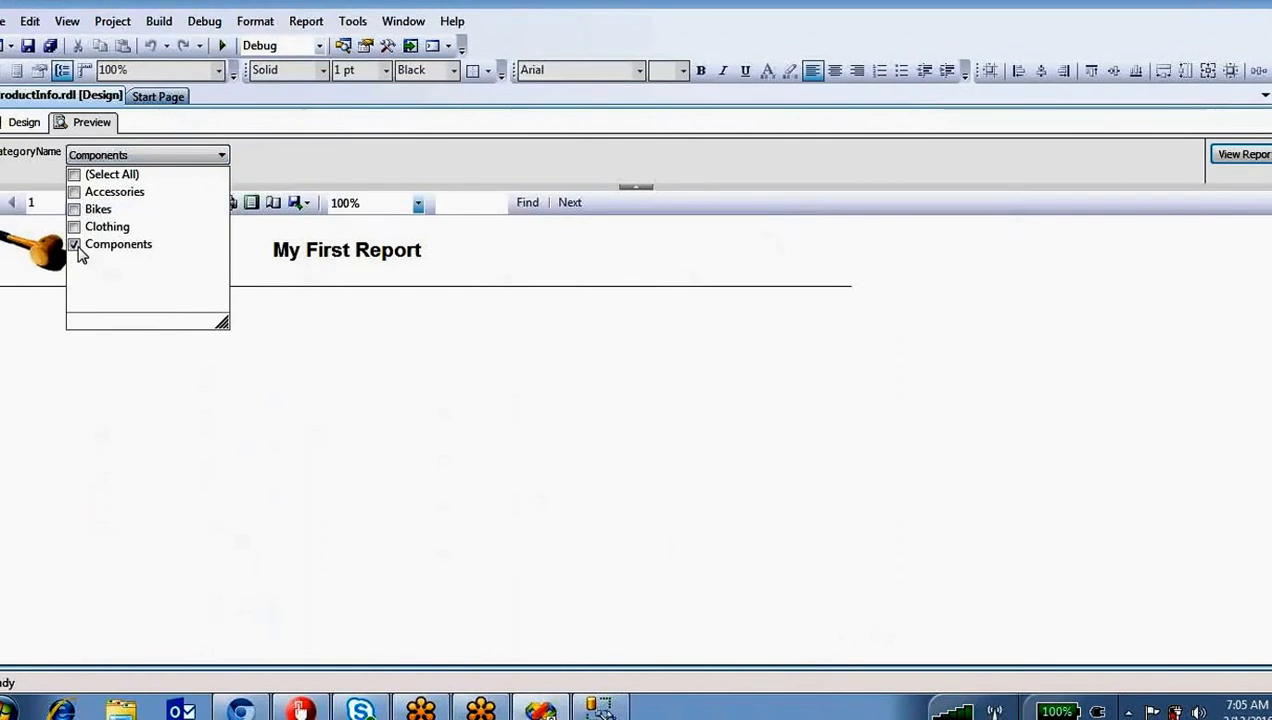
pyautogui.click(1250, 154)
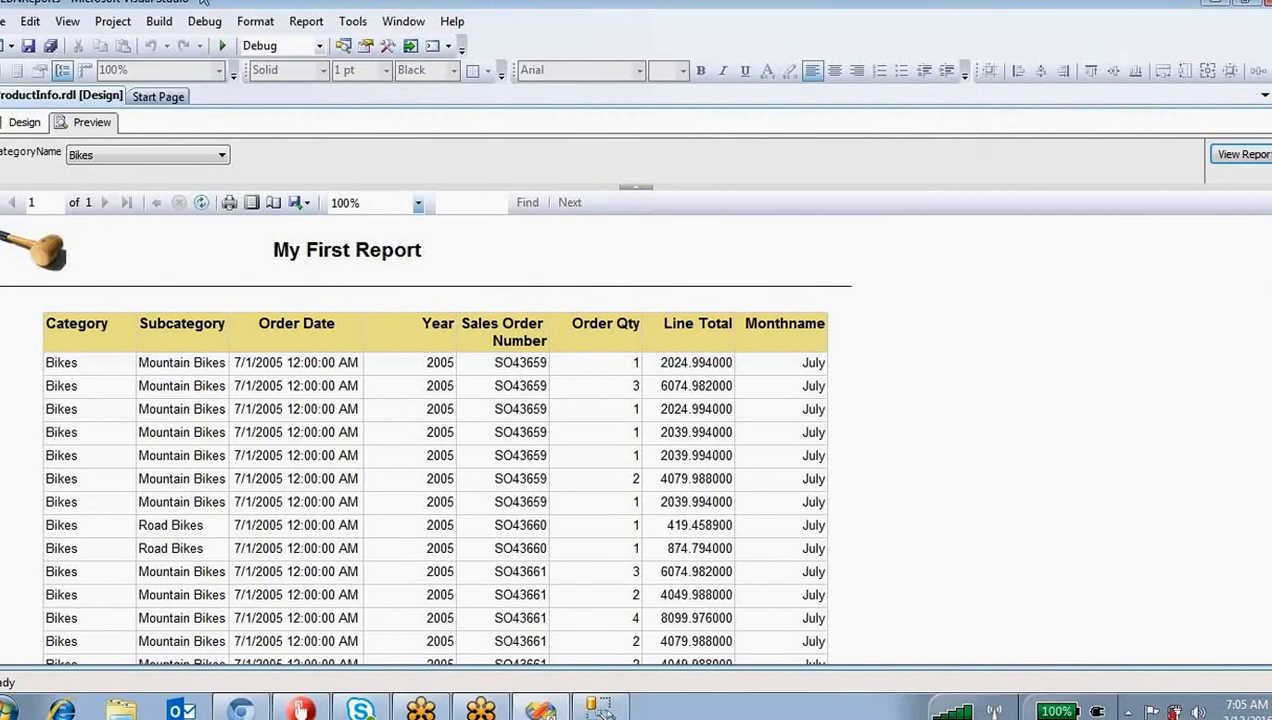
# Step: Review the condition and the false and true parts of the tablix's Hidden expression, leaving the expression unchanged
pyautogui.click(24, 122)
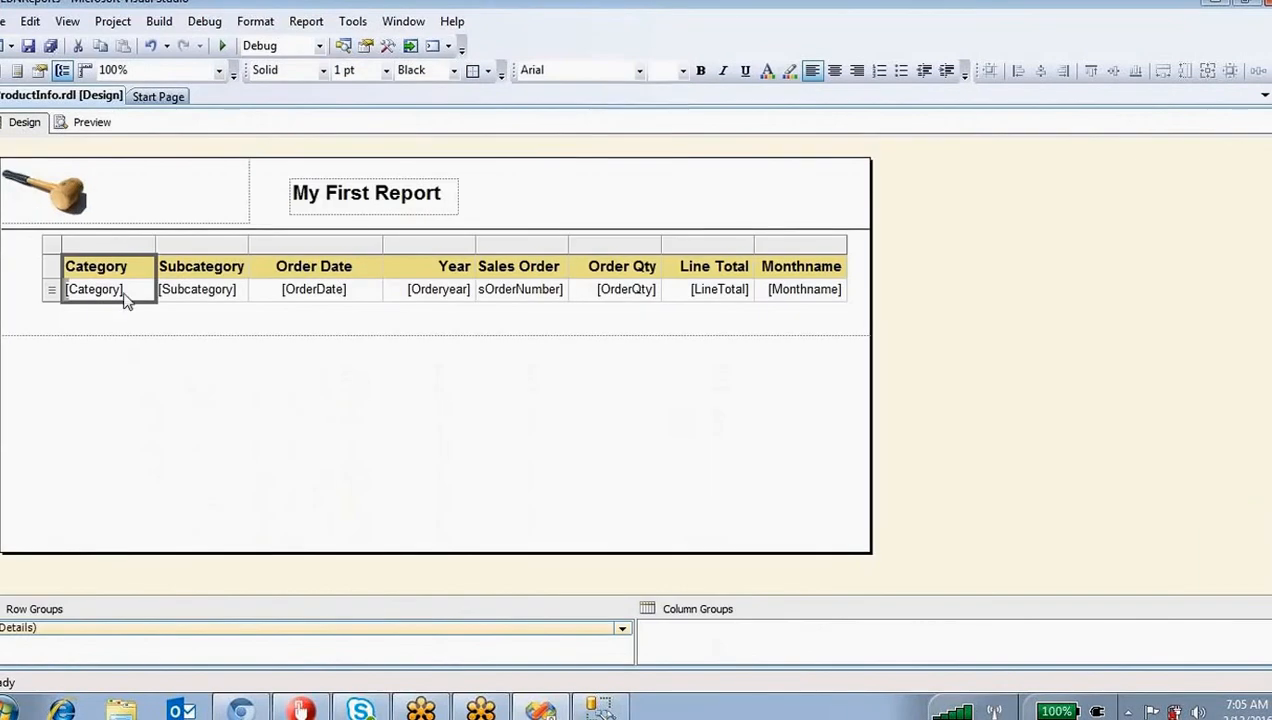
pyautogui.rightClick(101, 242)
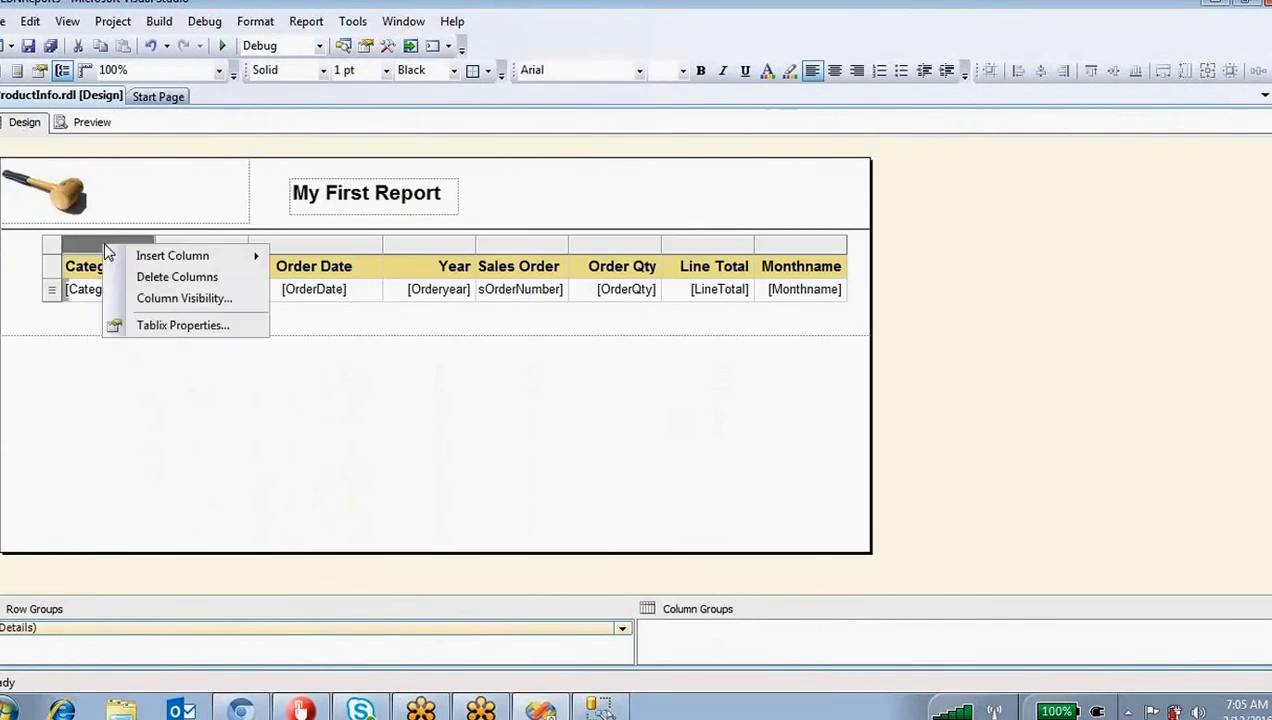
pyautogui.click(182, 325)
pyautogui.click(396, 127)
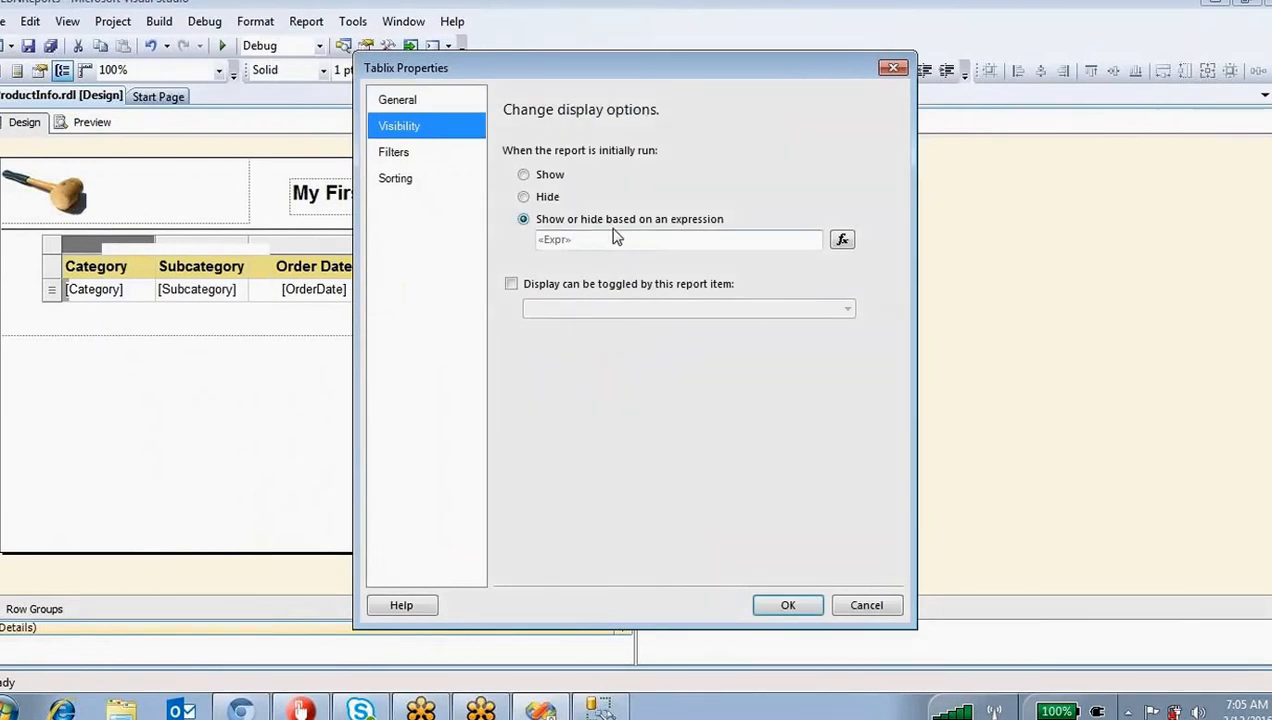
pyautogui.click(842, 240)
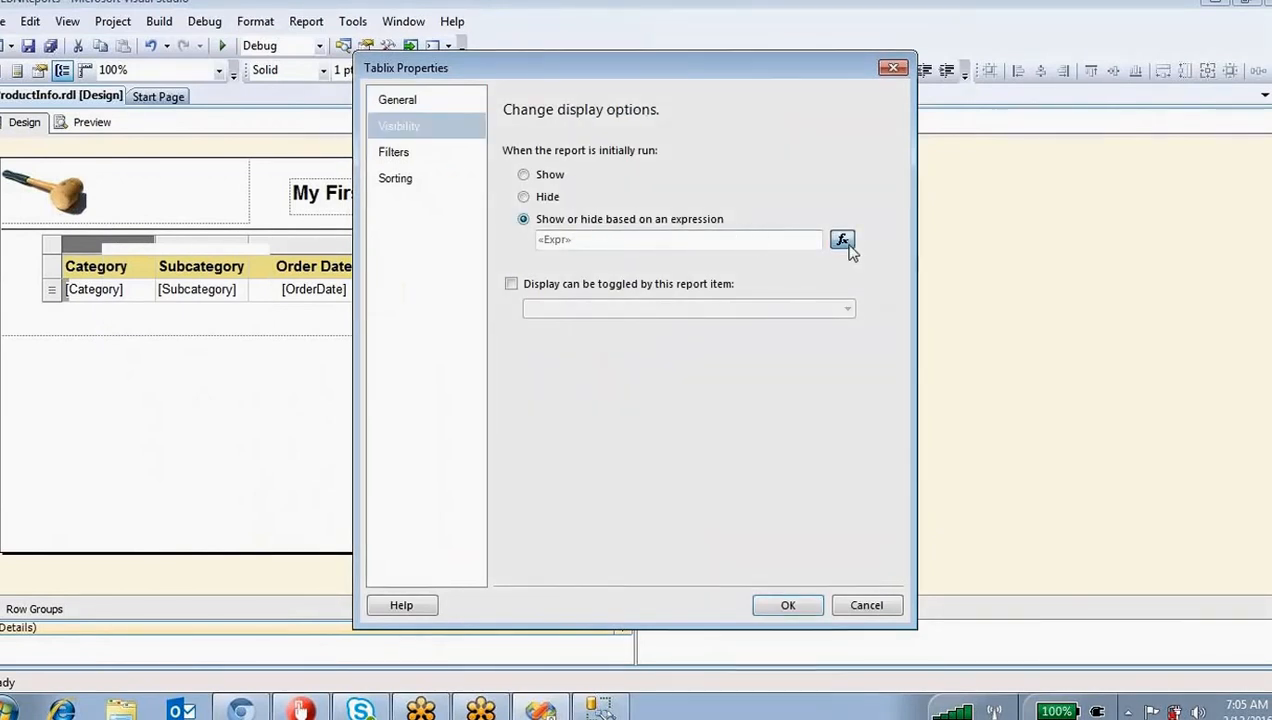
pyautogui.moveTo(806, 166); pyautogui.dragTo(390, 163)
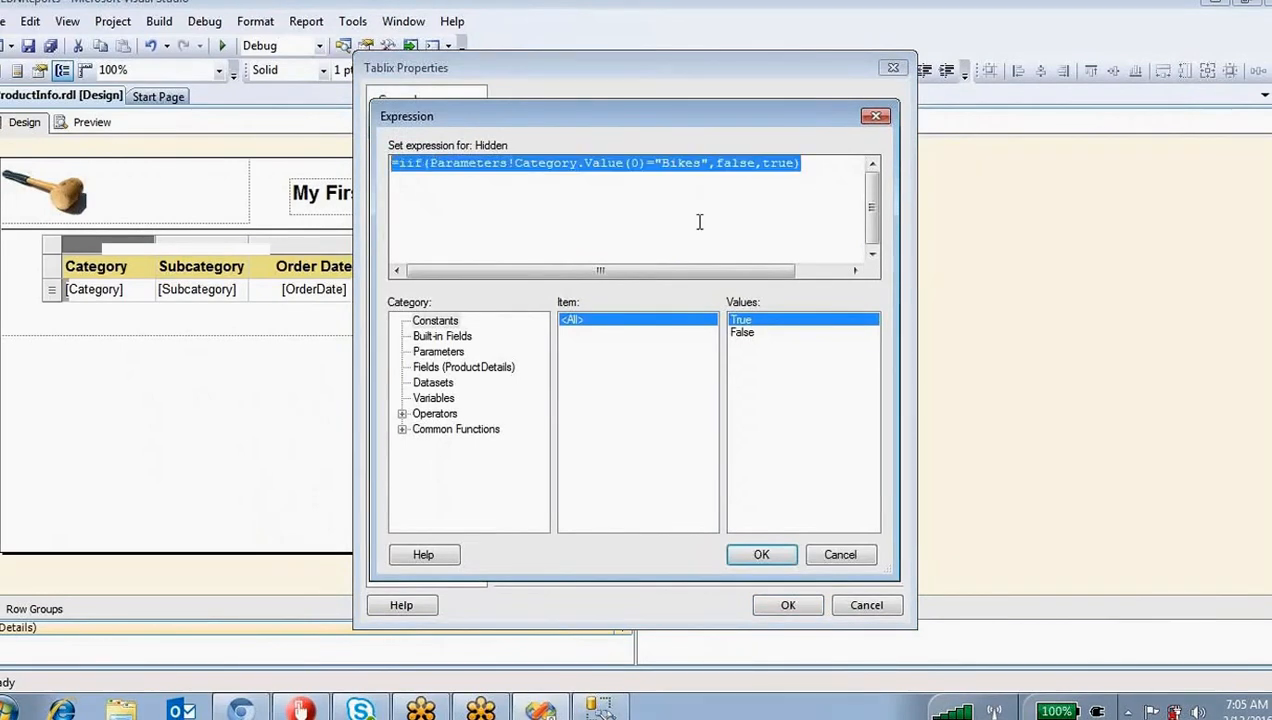
pyautogui.click(696, 221)
pyautogui.doubleClick(680, 163)
pyautogui.moveTo(716, 167); pyautogui.dragTo(430, 162)
pyautogui.click(803, 163)
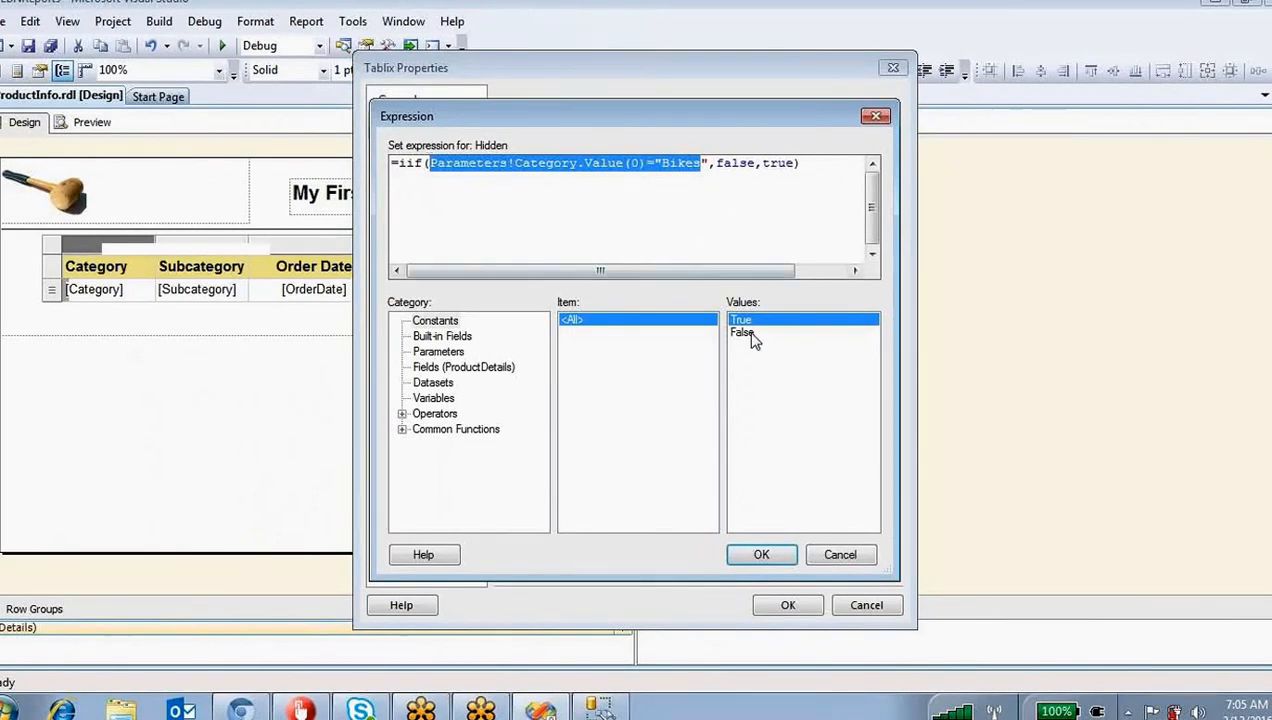
pyautogui.click(833, 549)
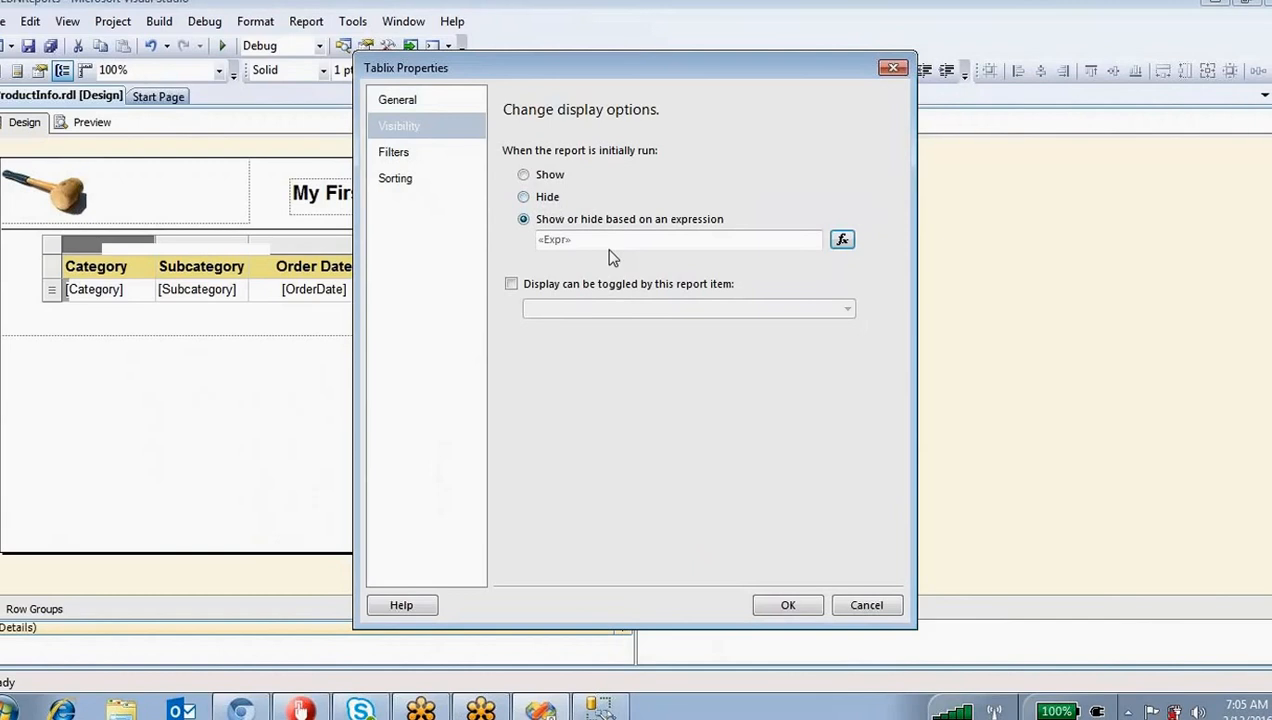
# Step: Set the tablix to Show when the report is initially run and apply the properties
pyautogui.click(523, 176)
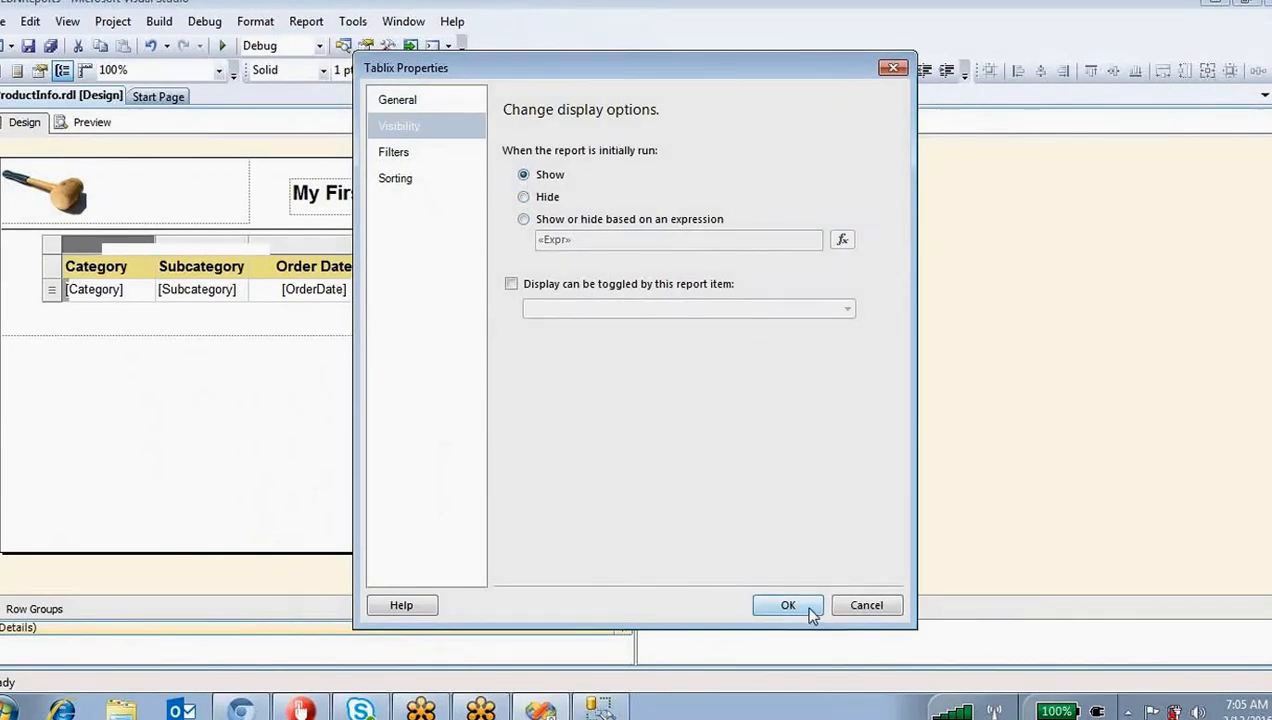
pyautogui.click(788, 606)
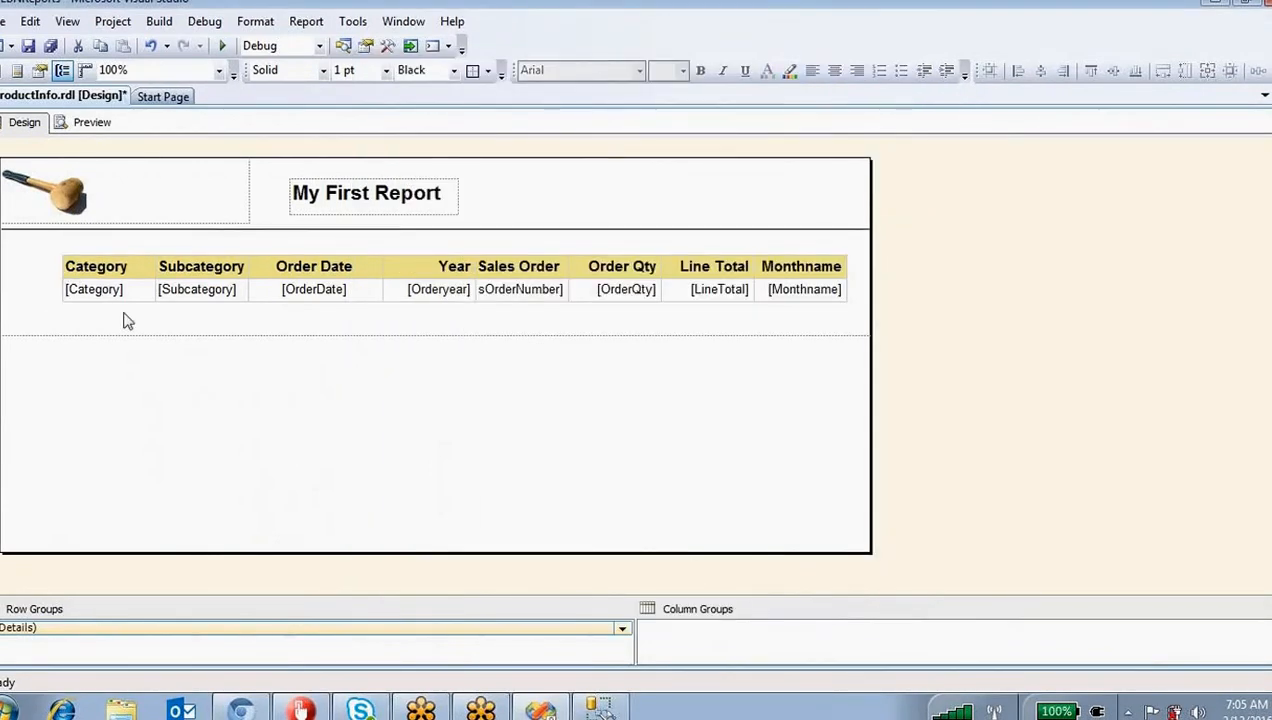
# Step: Examine the sorting options in the product tablix's properties and close them without applying anything
pyautogui.moveTo(22, 246); pyautogui.dragTo(291, 317)
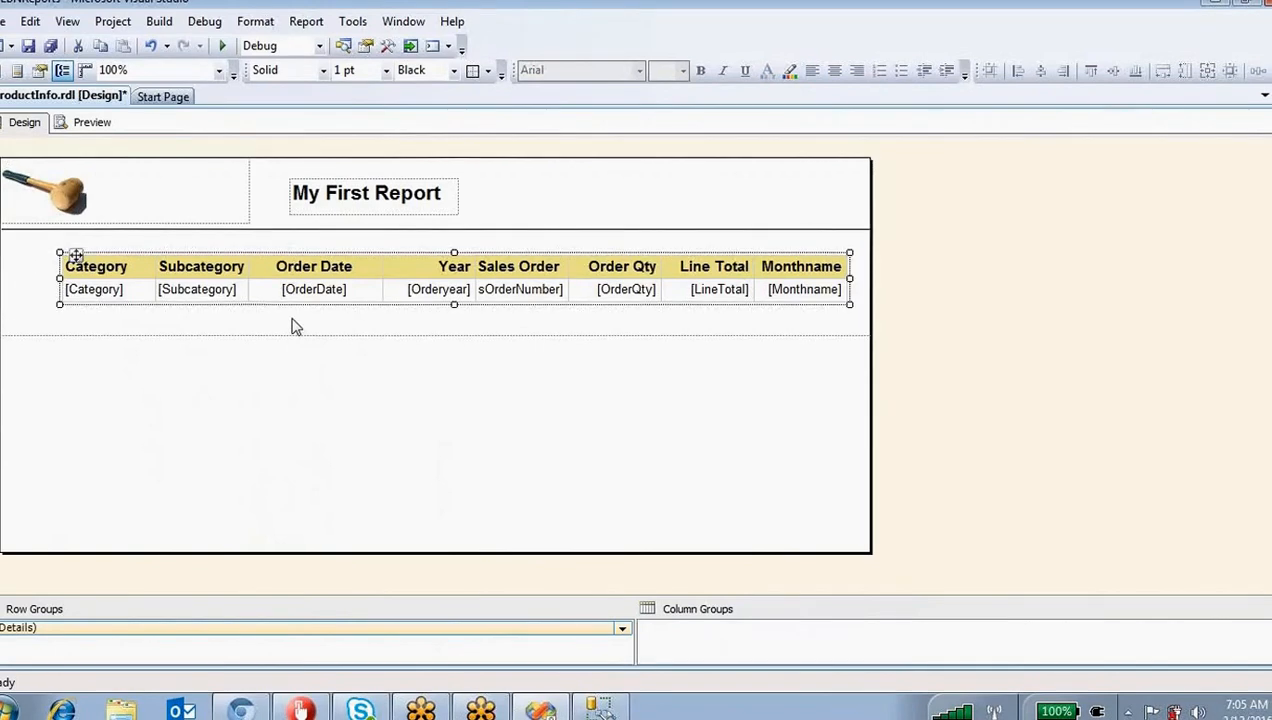
pyautogui.click(131, 281)
pyautogui.click(111, 246)
pyautogui.rightClick(112, 248)
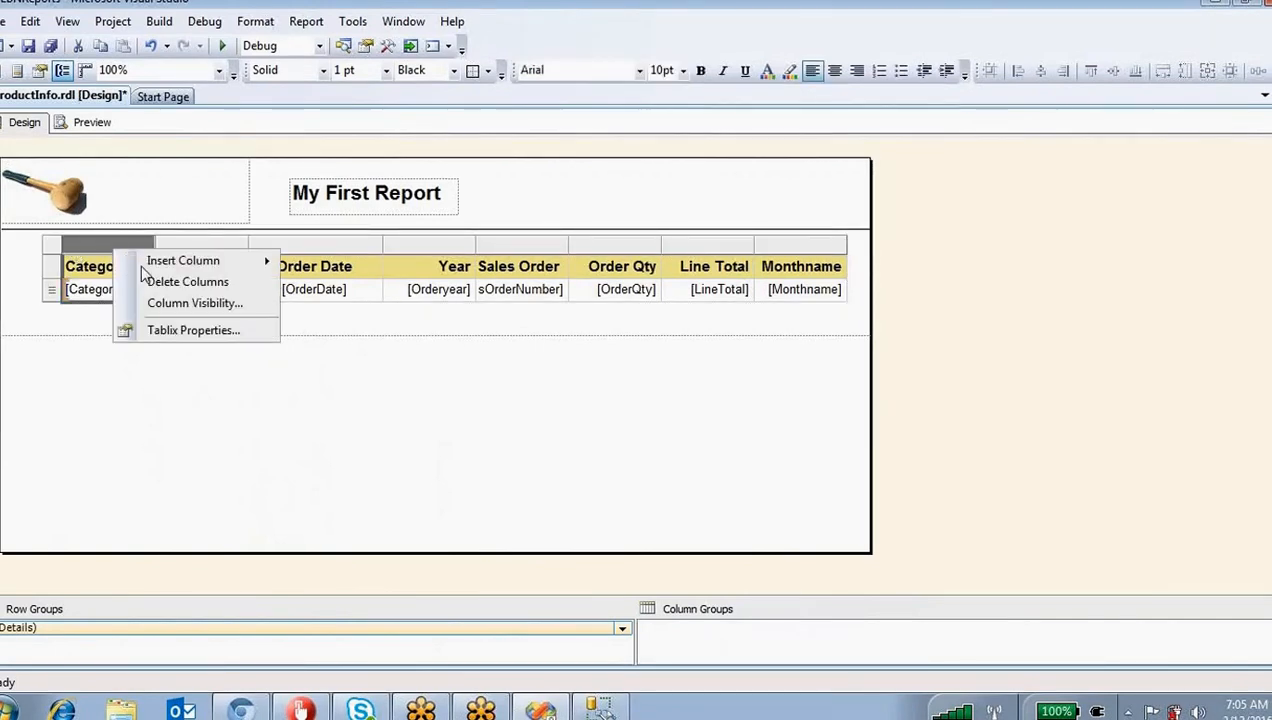
pyautogui.click(195, 331)
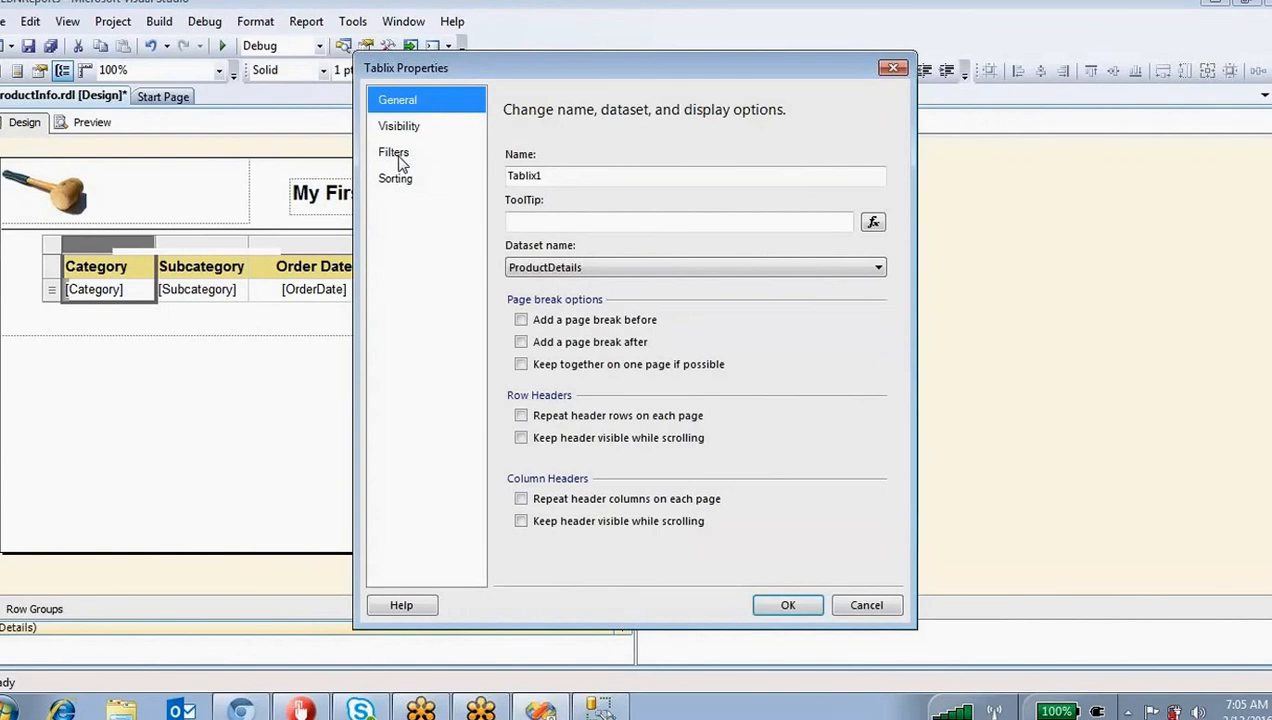
pyautogui.click(405, 184)
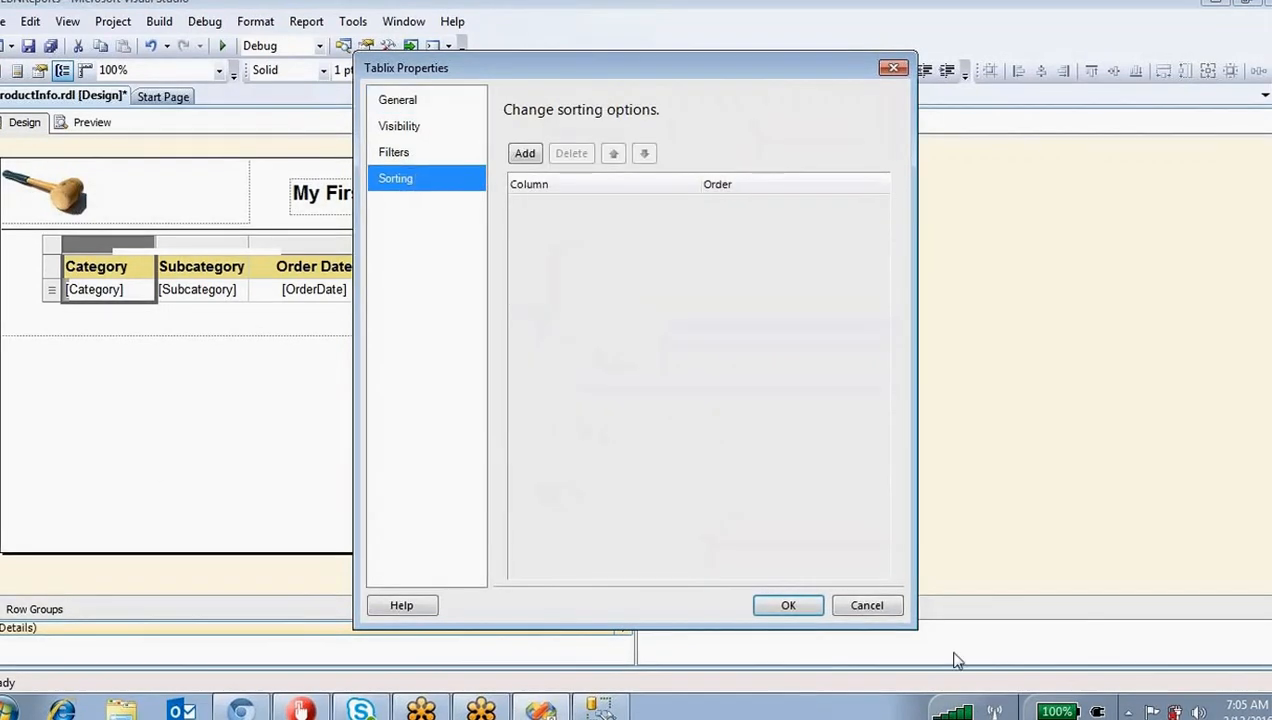
pyautogui.click(867, 606)
# Step: Preview the report, dismiss the error list and run it with all categories selected
pyautogui.click(105, 124)
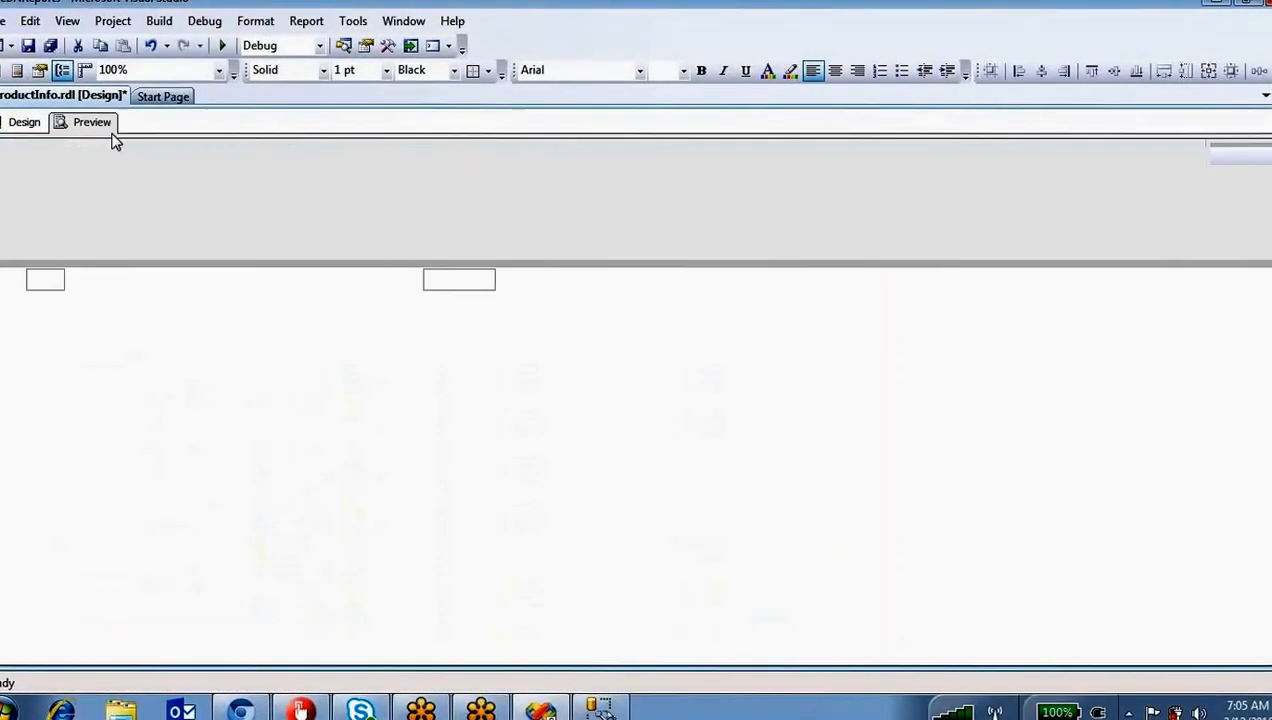
pyautogui.click(347, 190)
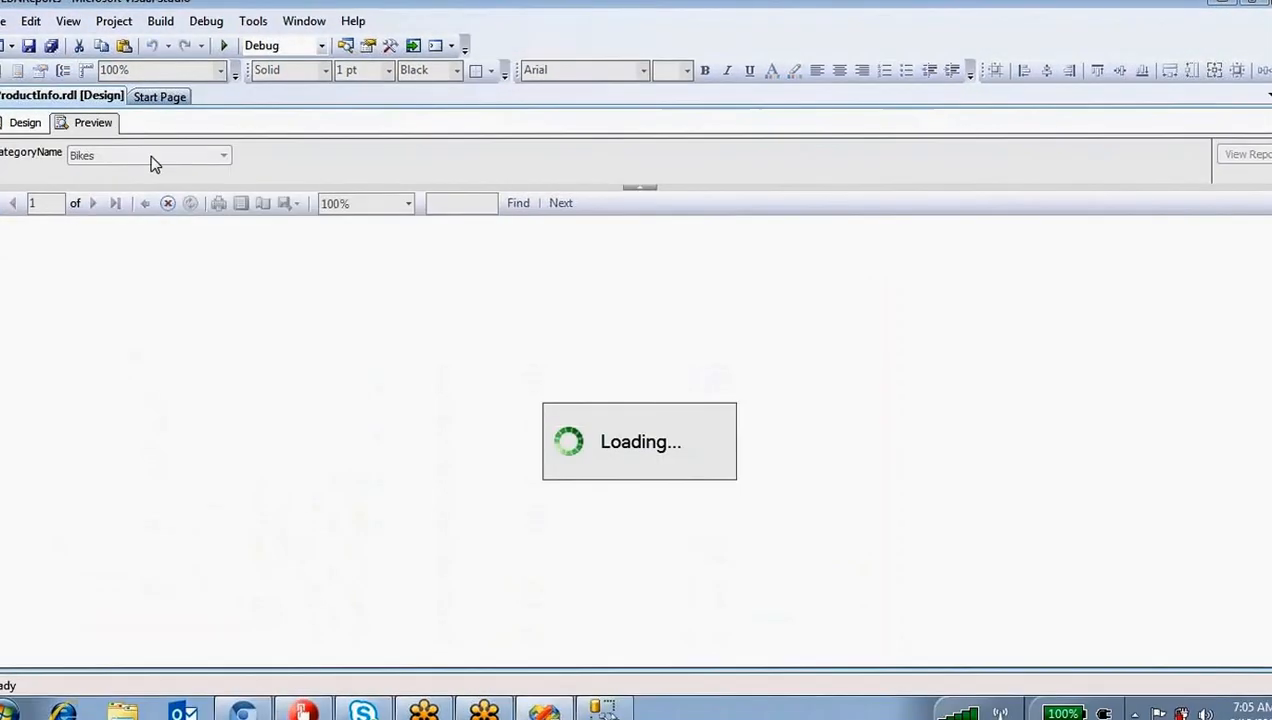
pyautogui.click(155, 160)
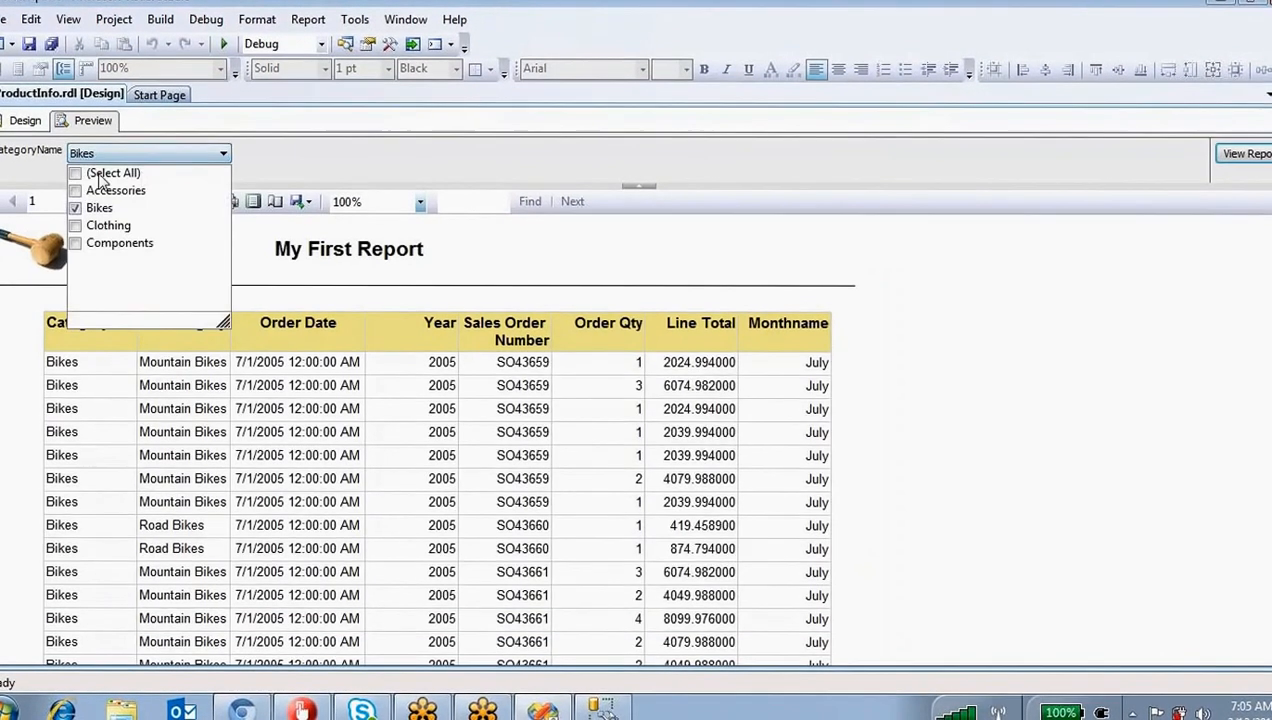
pyautogui.click(79, 171)
pyautogui.click(1247, 154)
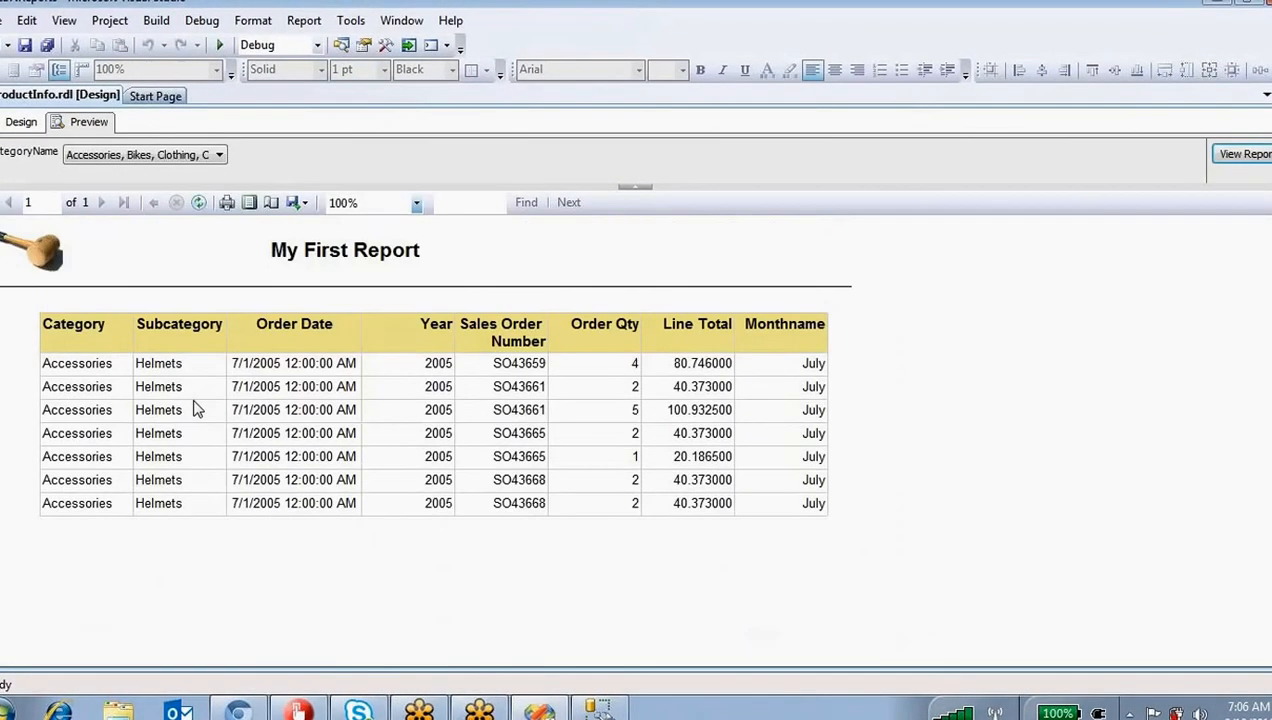
# Step: Run the report preview with only the Bikes category selected
pyautogui.click(166, 155)
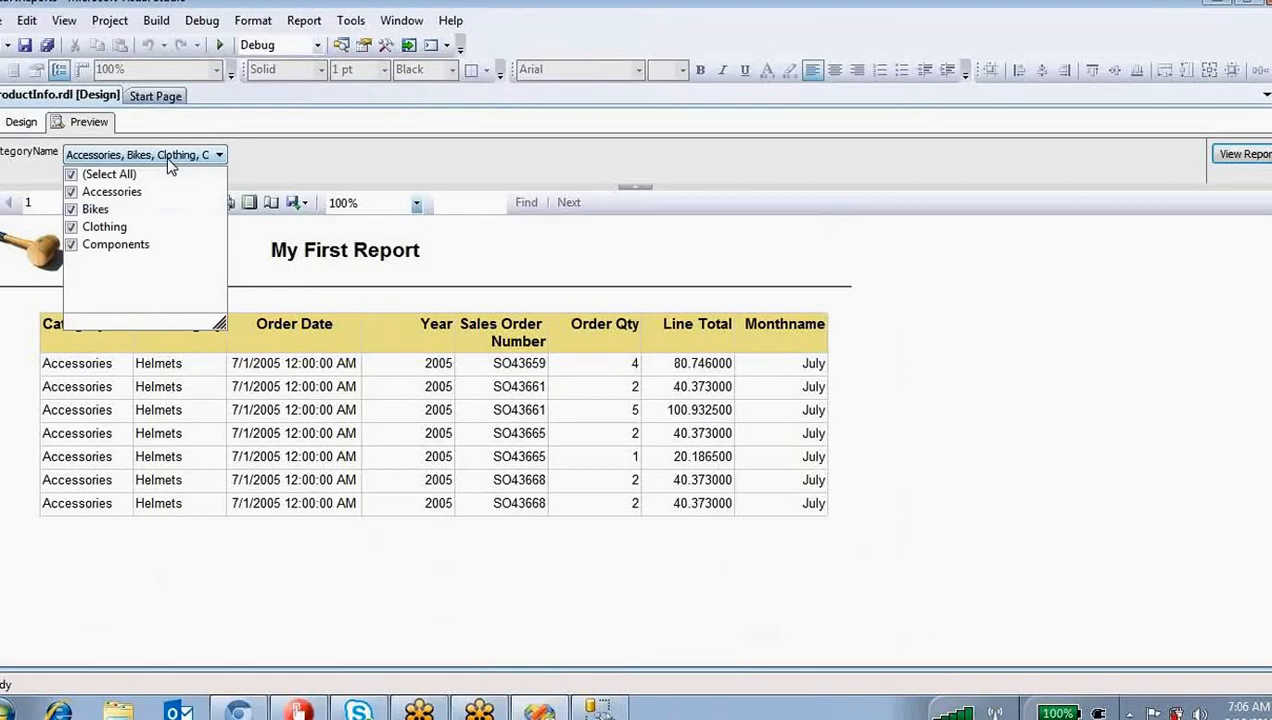
pyautogui.click(71, 174)
pyautogui.click(71, 192)
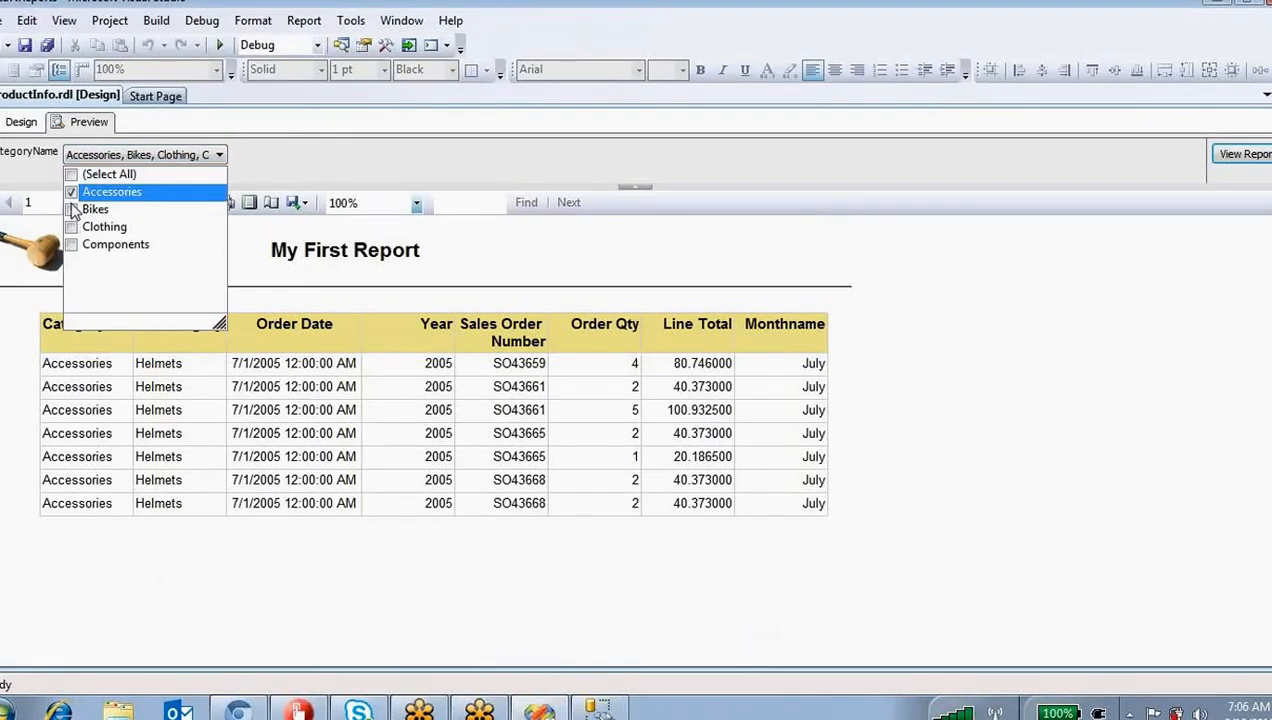
pyautogui.click(72, 210)
pyautogui.click(71, 192)
pyautogui.click(1240, 154)
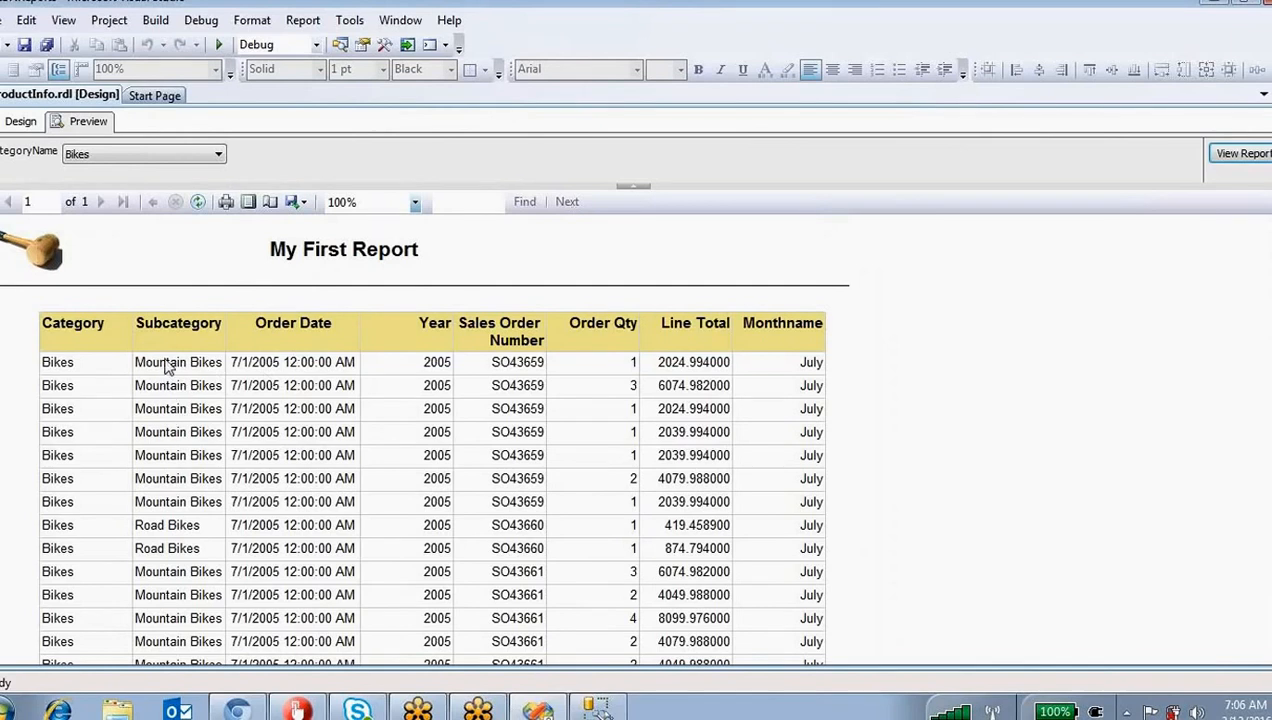
# Step: Add a sort by Subcategory in A to Z order to the product tablix's properties and apply it
pyautogui.click(22, 121)
pyautogui.rightClick(117, 250)
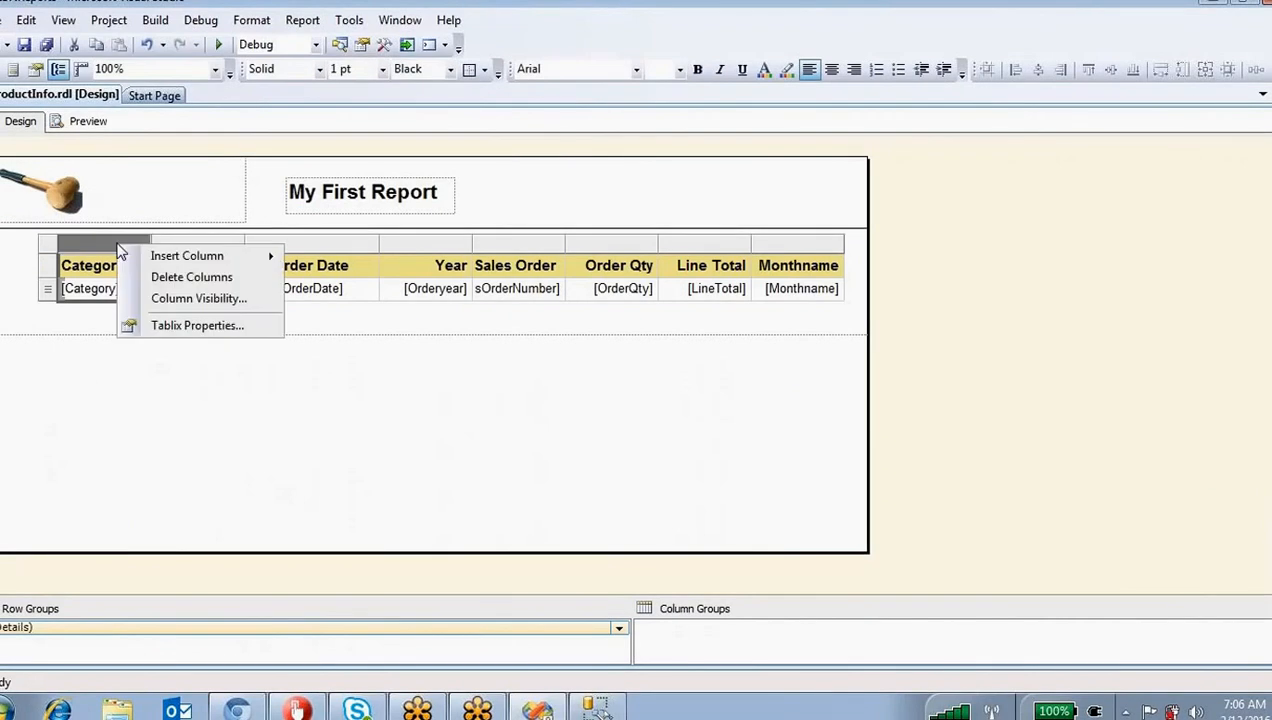
pyautogui.click(192, 326)
pyautogui.click(393, 178)
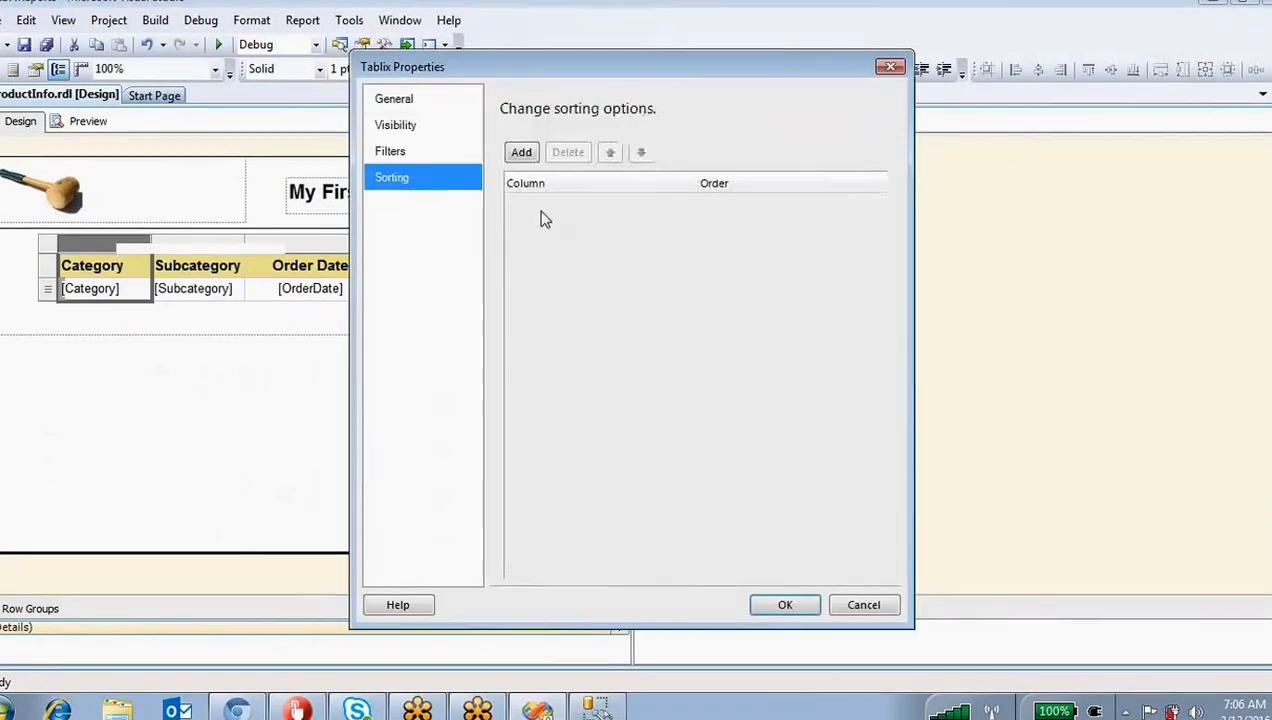
pyautogui.click(521, 153)
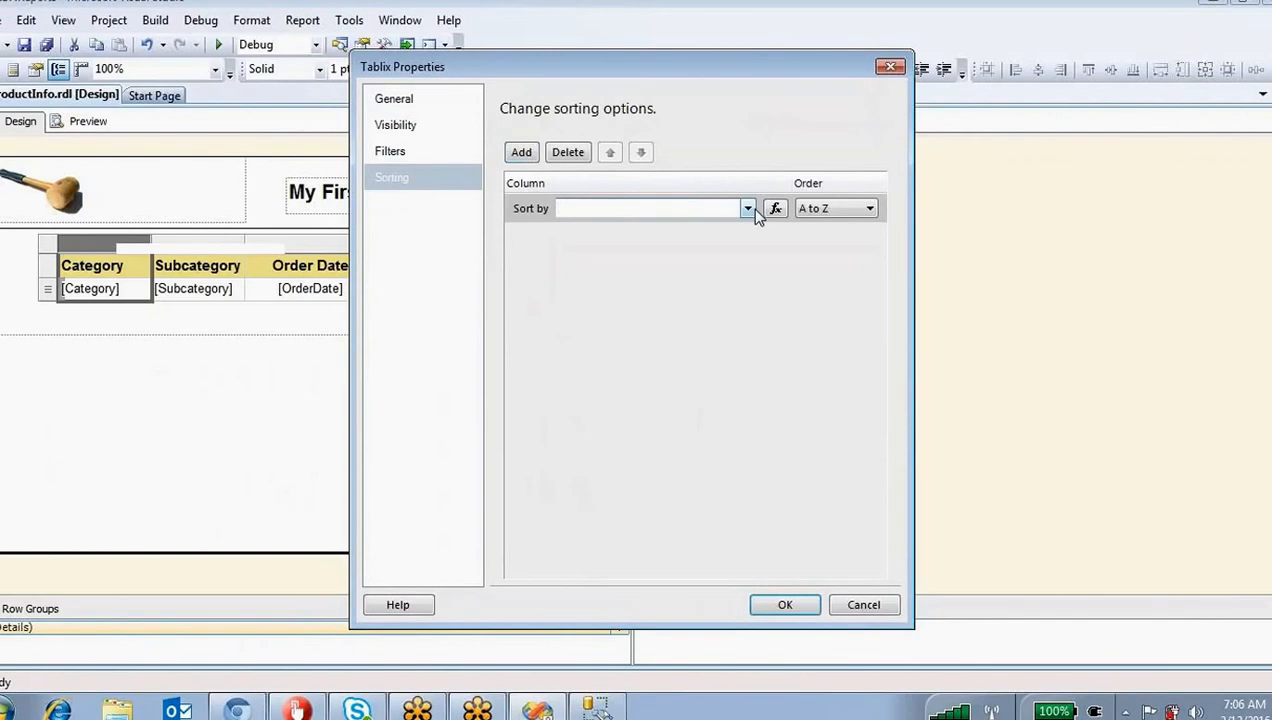
pyautogui.click(748, 208)
pyautogui.click(605, 240)
pyautogui.click(815, 209)
pyautogui.click(762, 304)
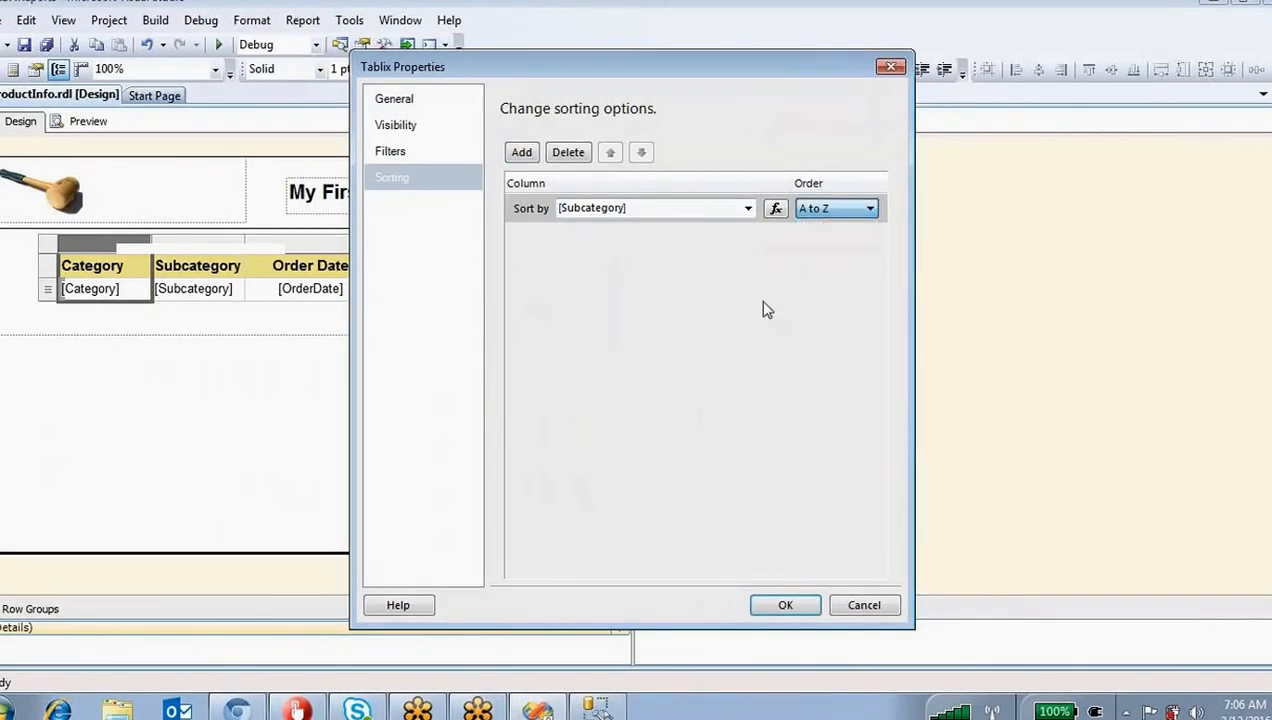
pyautogui.click(785, 606)
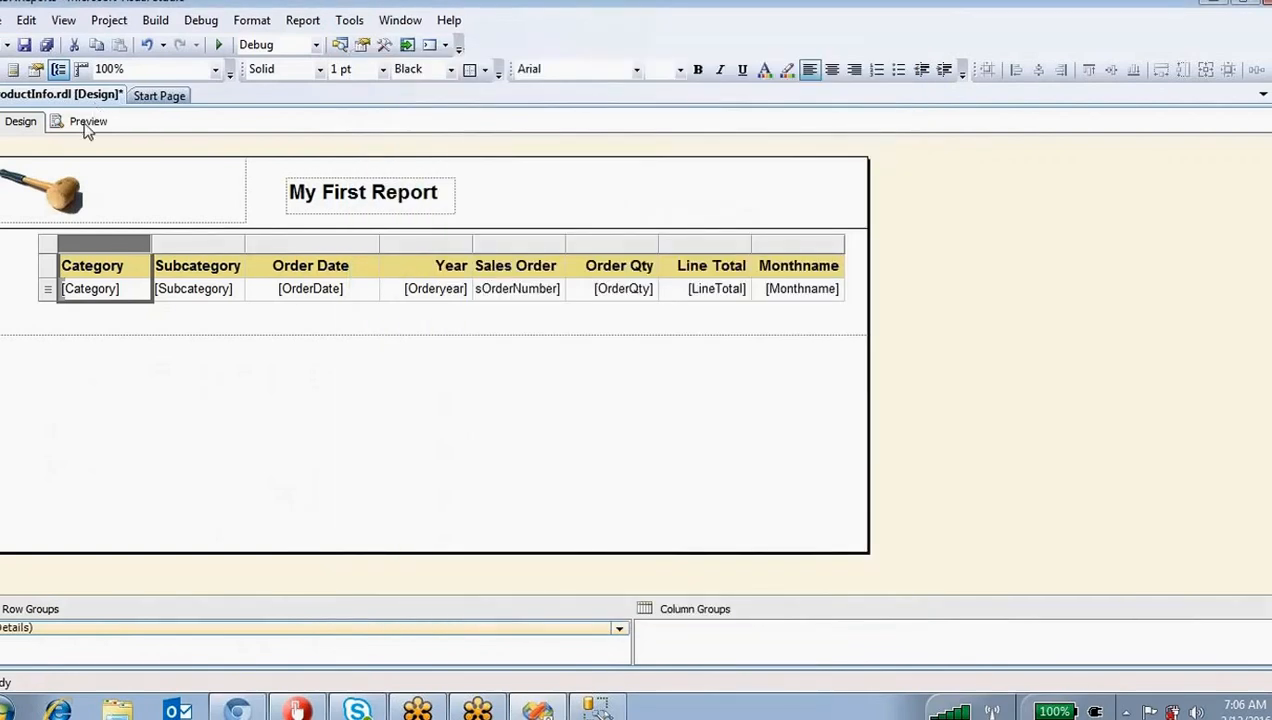
# Step: Preview the report with the error list moved out of the way and check the subcategory order of the rows
pyautogui.click(87, 122)
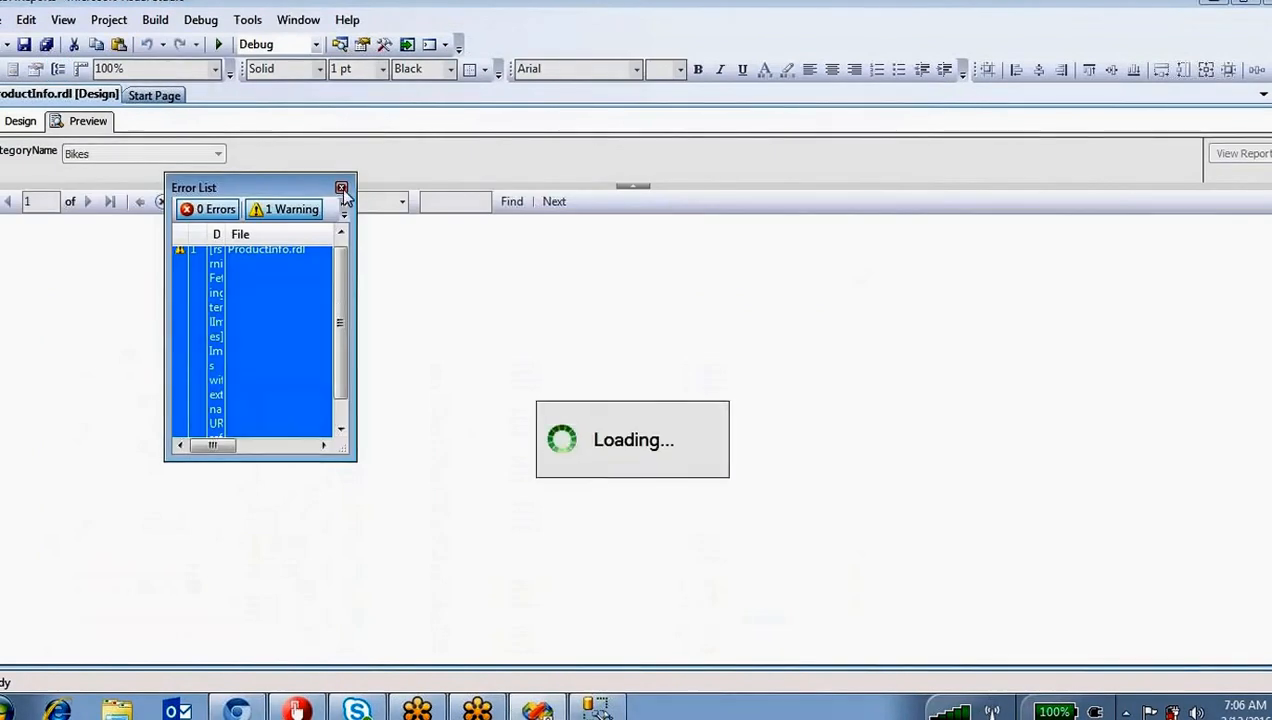
pyautogui.moveTo(307, 187); pyautogui.dragTo(1215, 8)
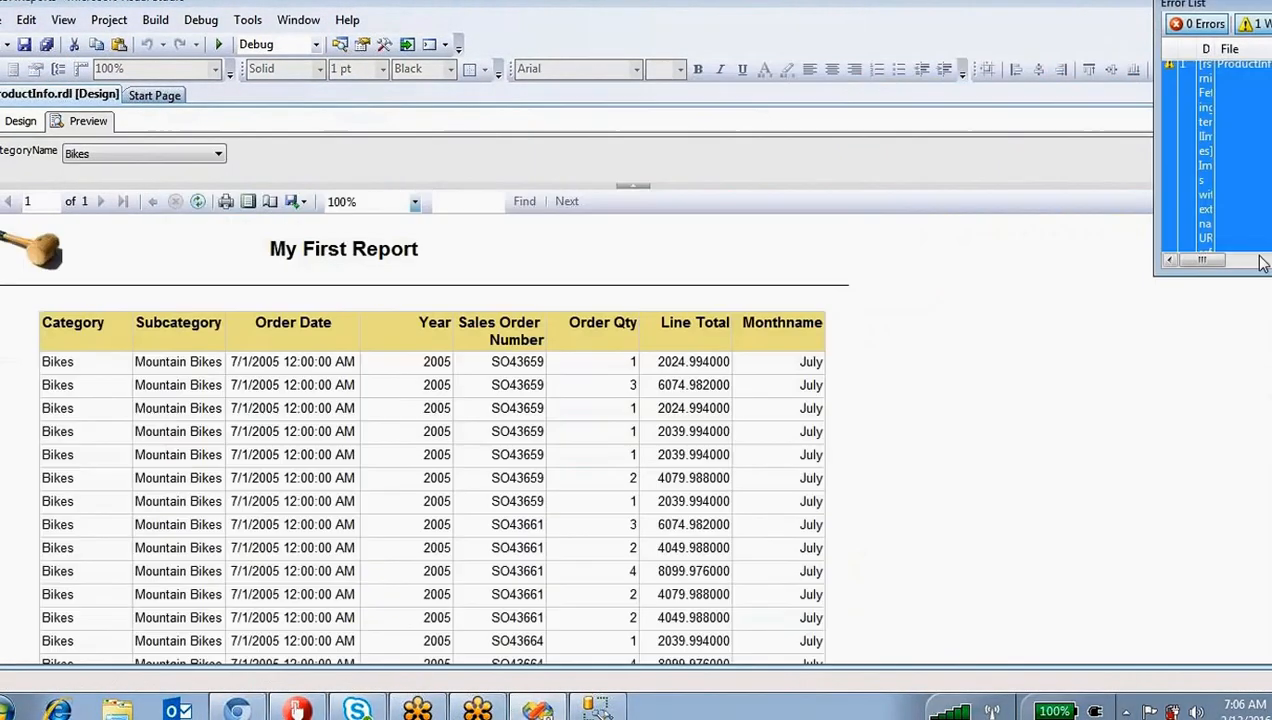
pyautogui.moveTo(1210, 270); pyautogui.dragTo(1220, 8)
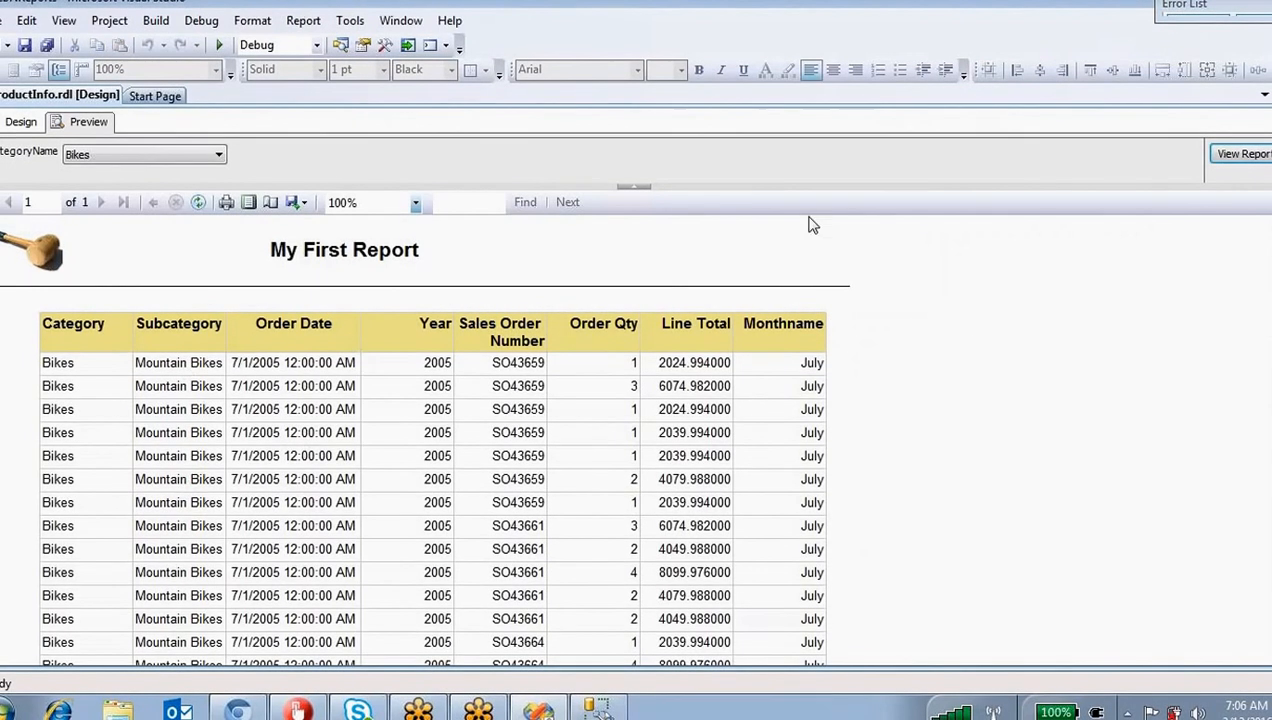
pyautogui.scroll(-15, 165, 515)
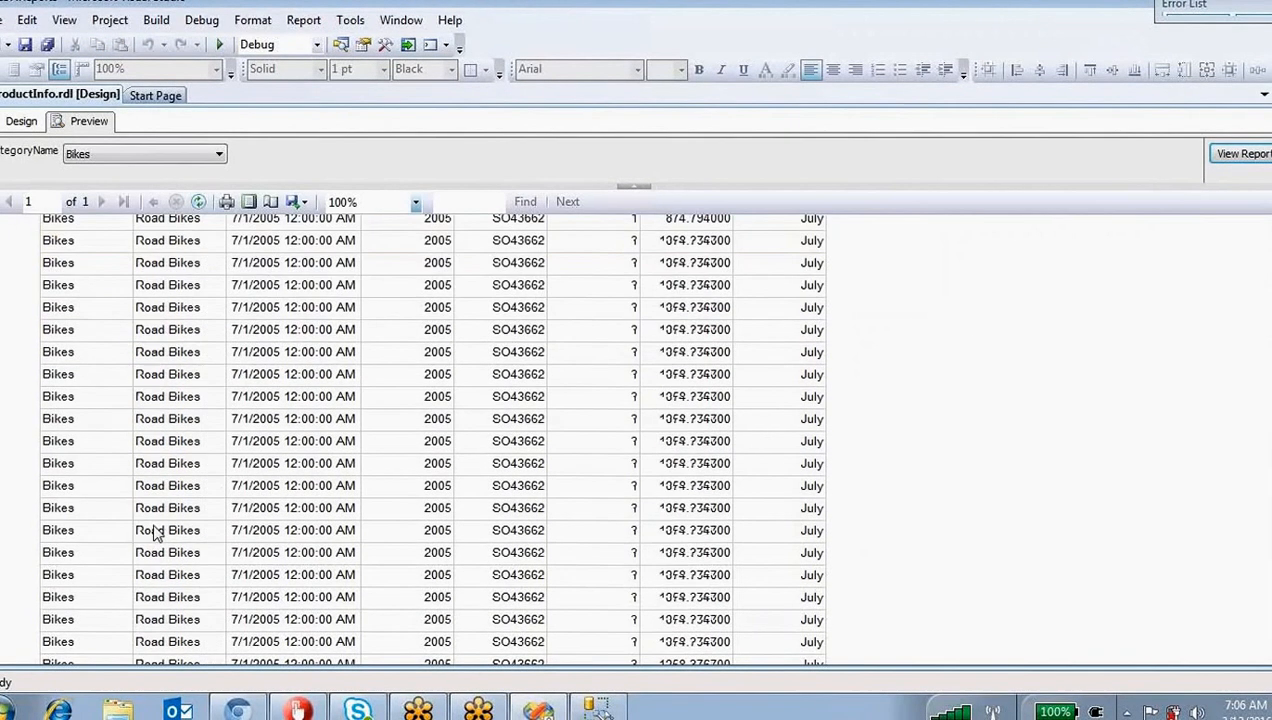
pyautogui.scroll(15, 155, 527)
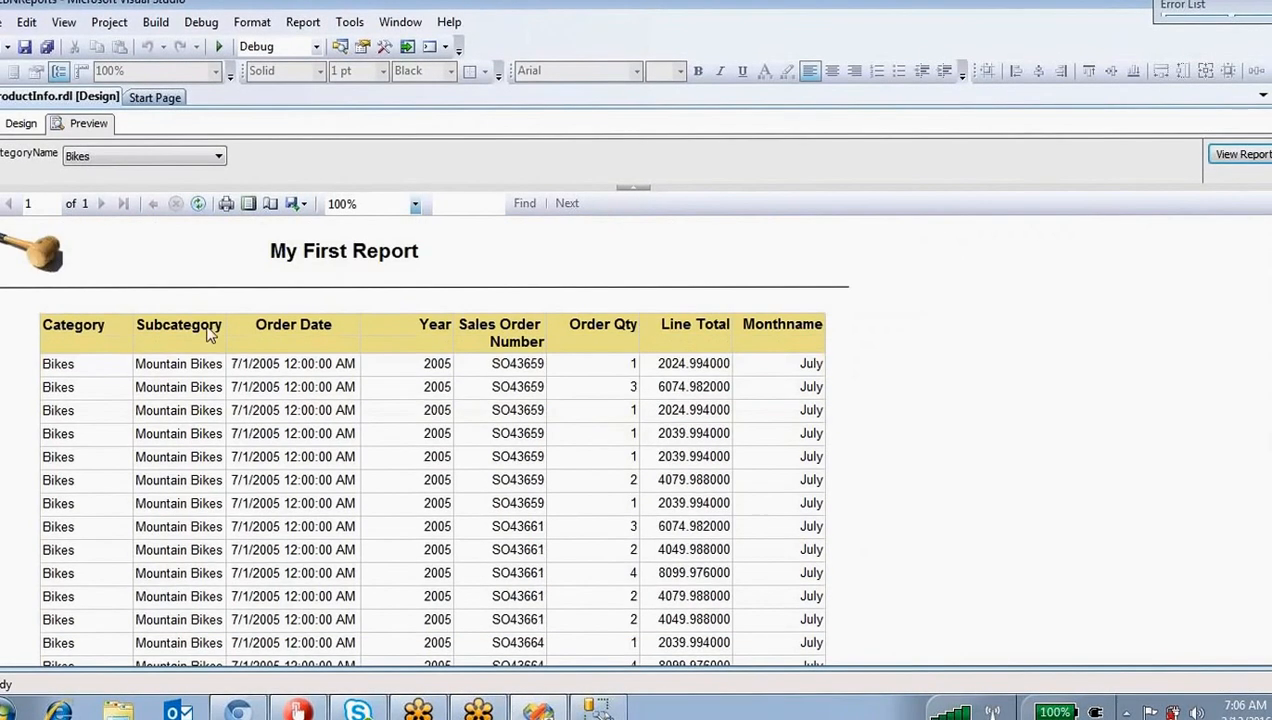
# Step: Review the tablix's sorting, filter, visibility and general properties, closing them without making changes
pyautogui.click(21, 123)
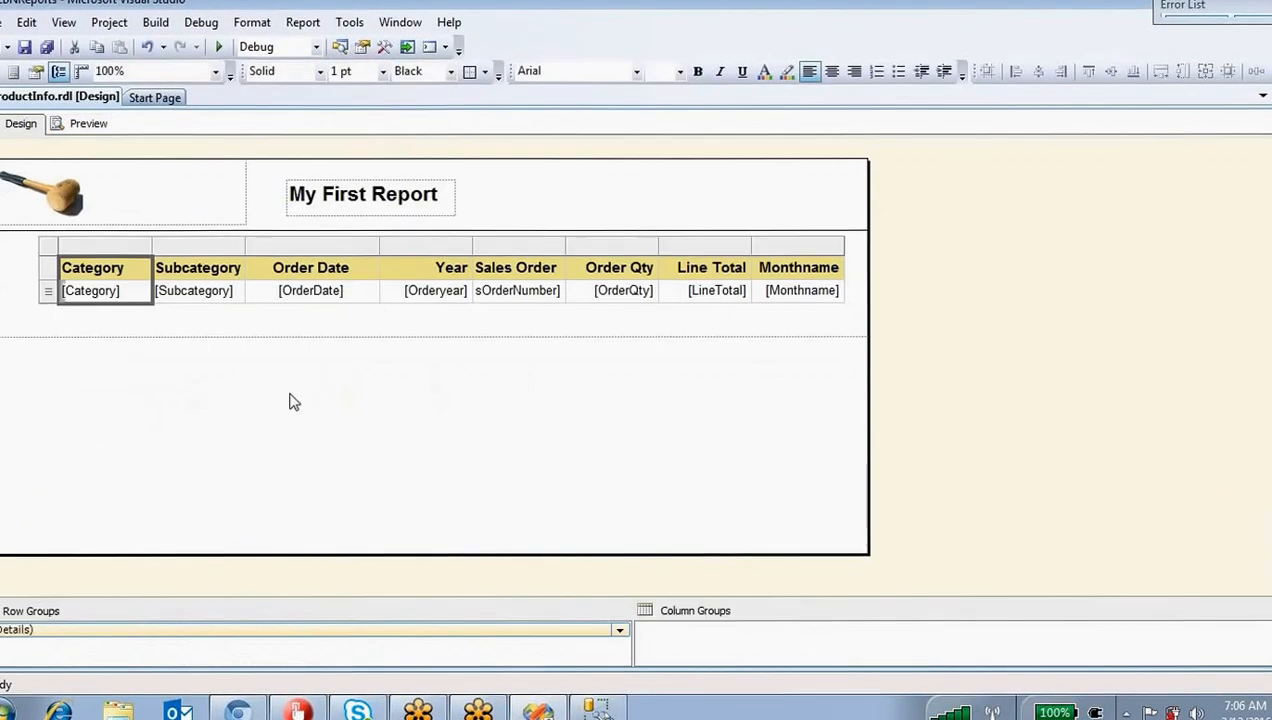
pyautogui.click(137, 282)
pyautogui.click(118, 246)
pyautogui.rightClick(118, 246)
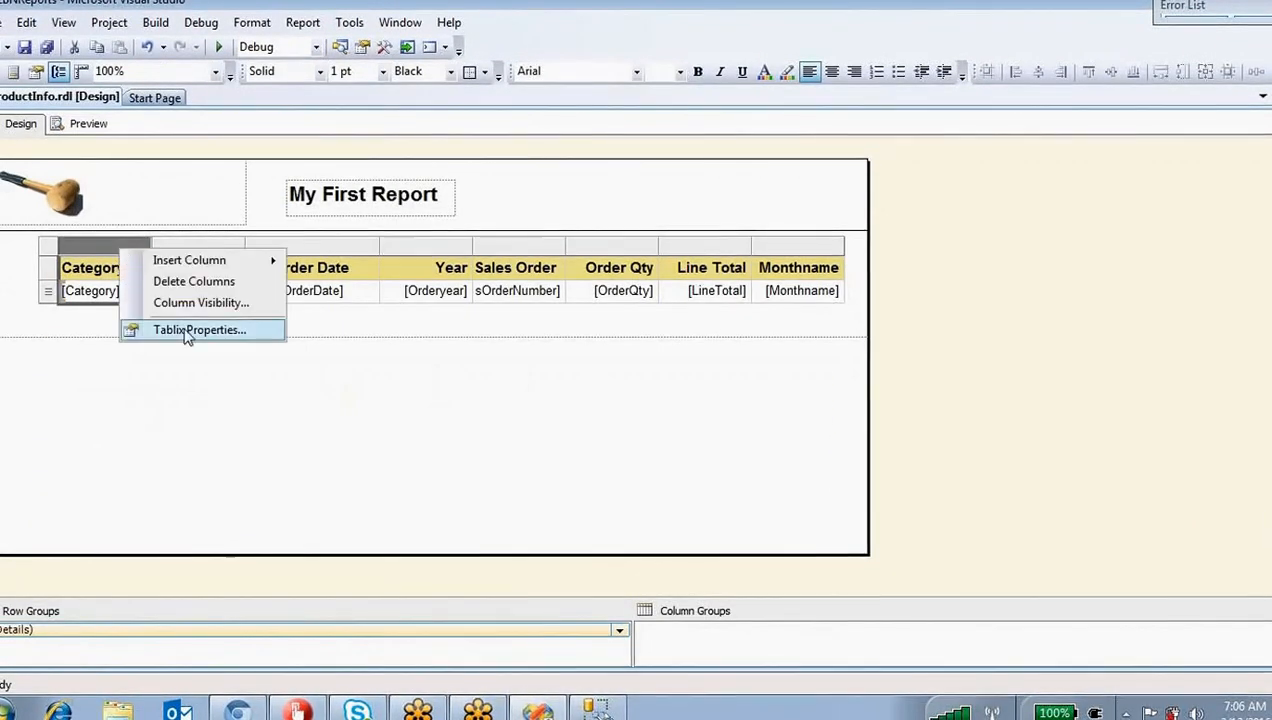
pyautogui.click(190, 332)
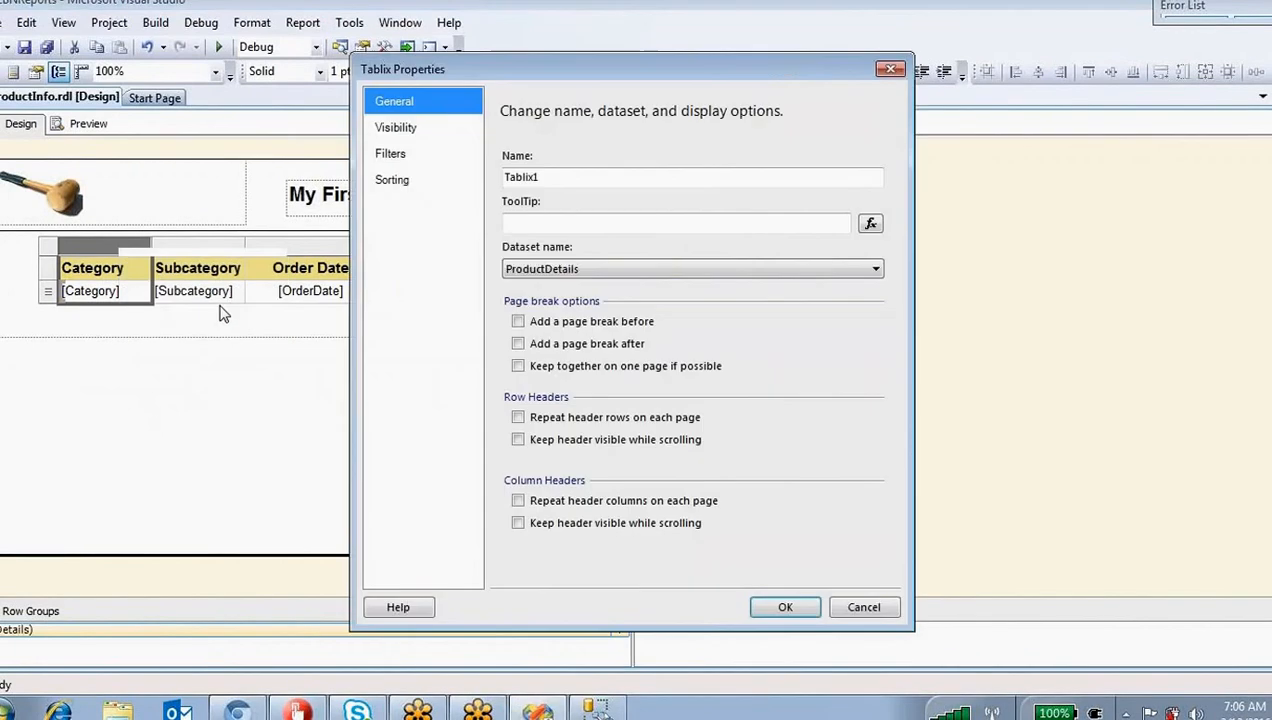
pyautogui.click(398, 188)
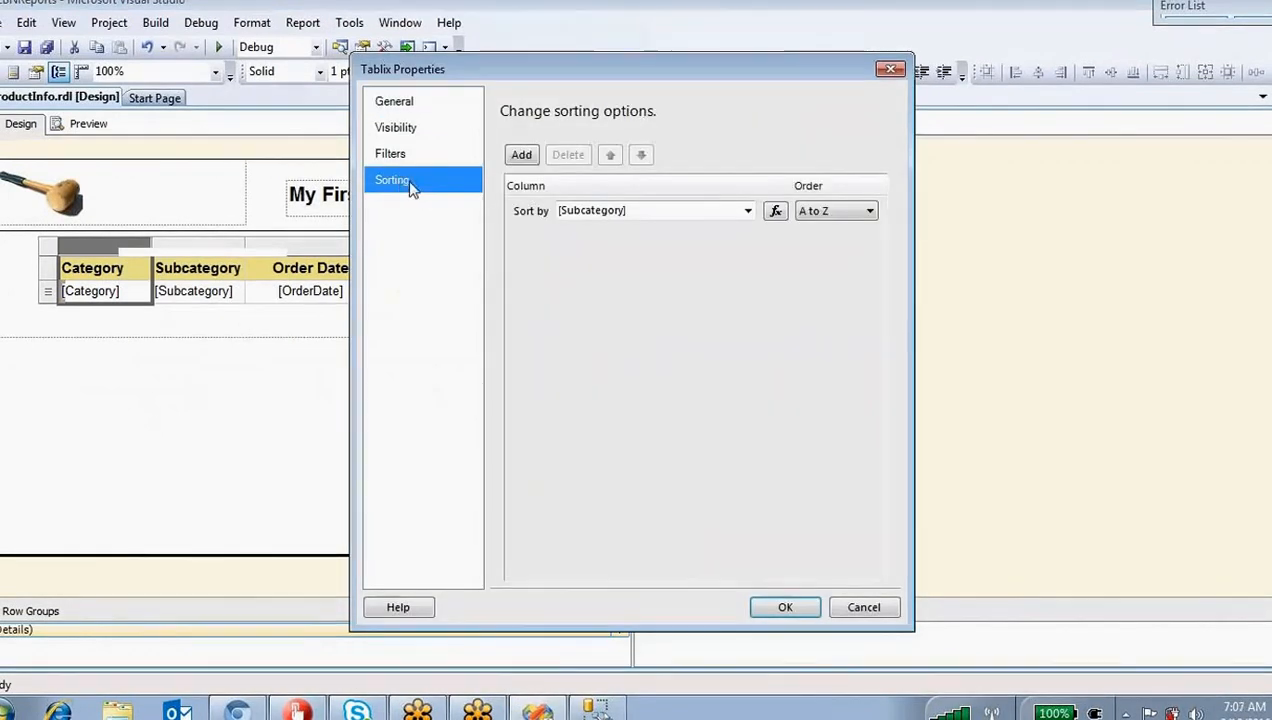
pyautogui.click(400, 153)
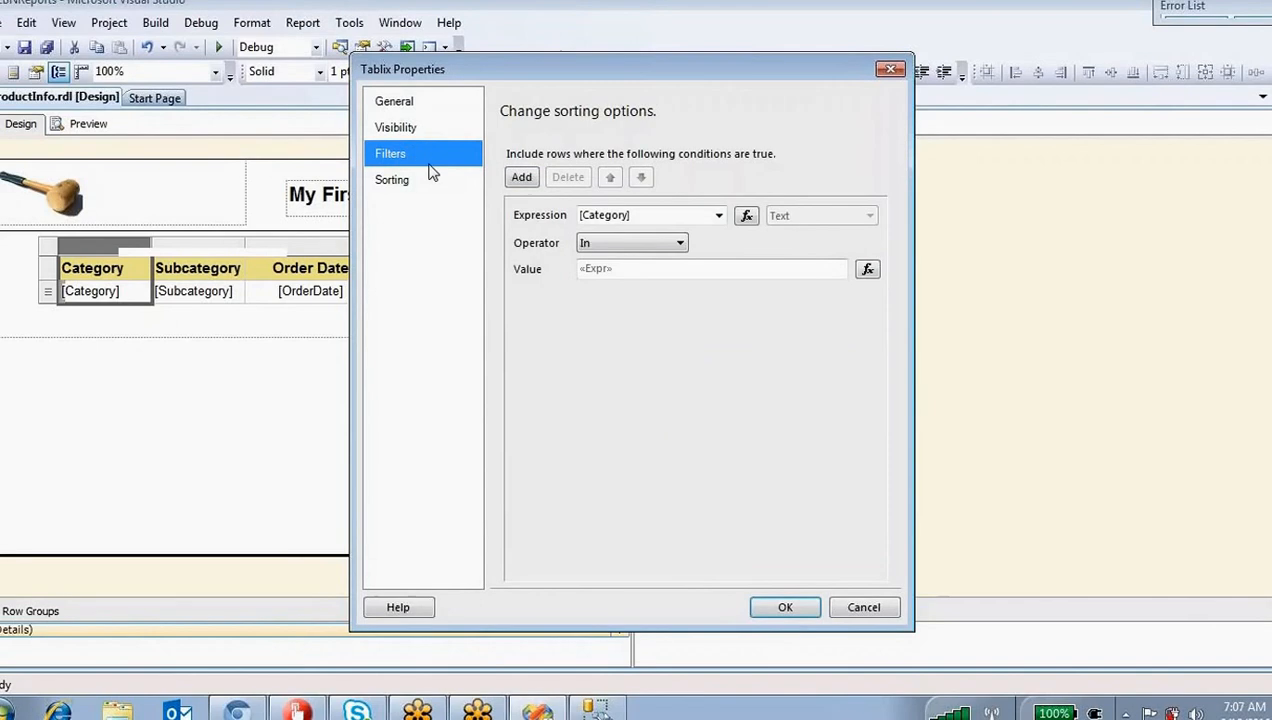
pyautogui.click(393, 125)
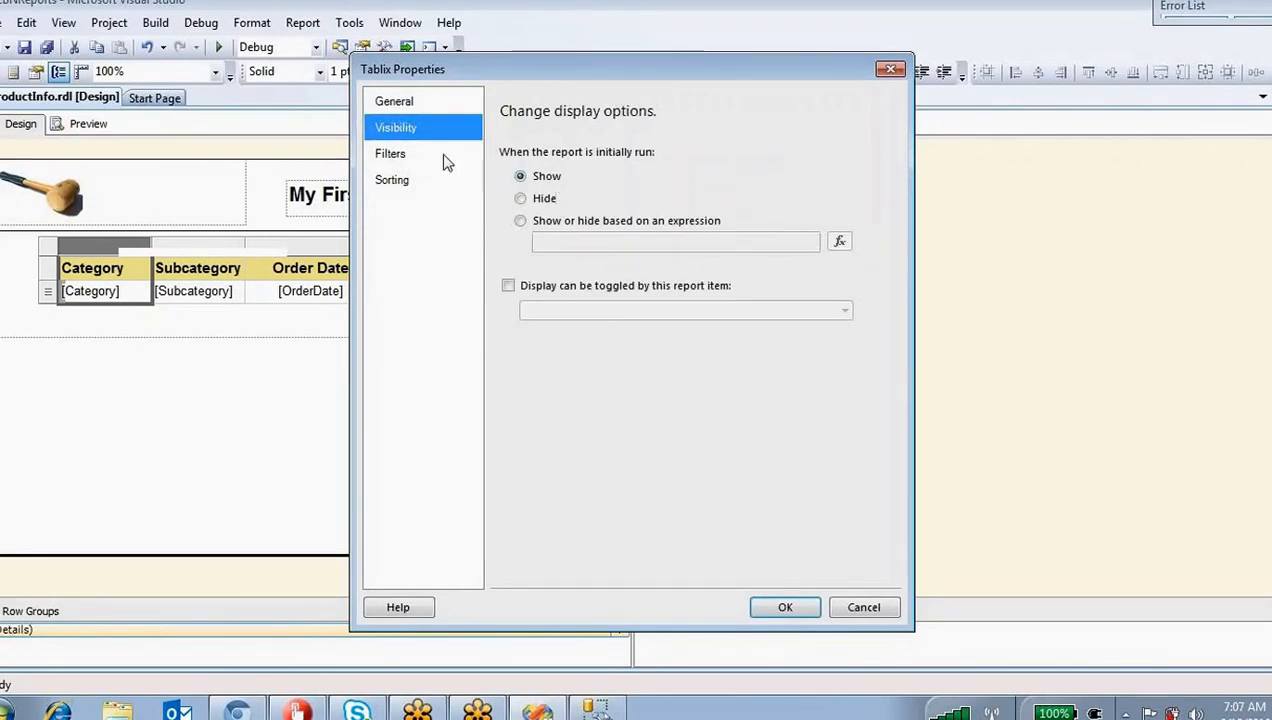
pyautogui.click(393, 102)
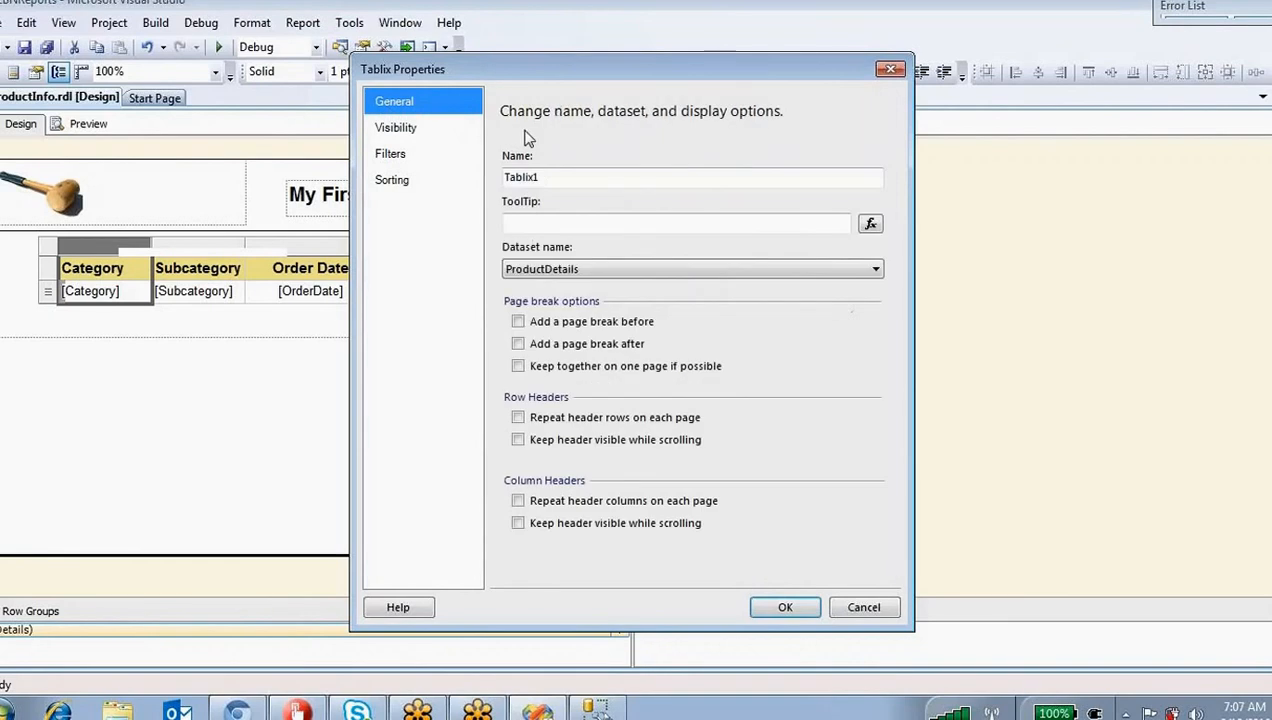
pyautogui.click(884, 607)
pyautogui.click(712, 429)
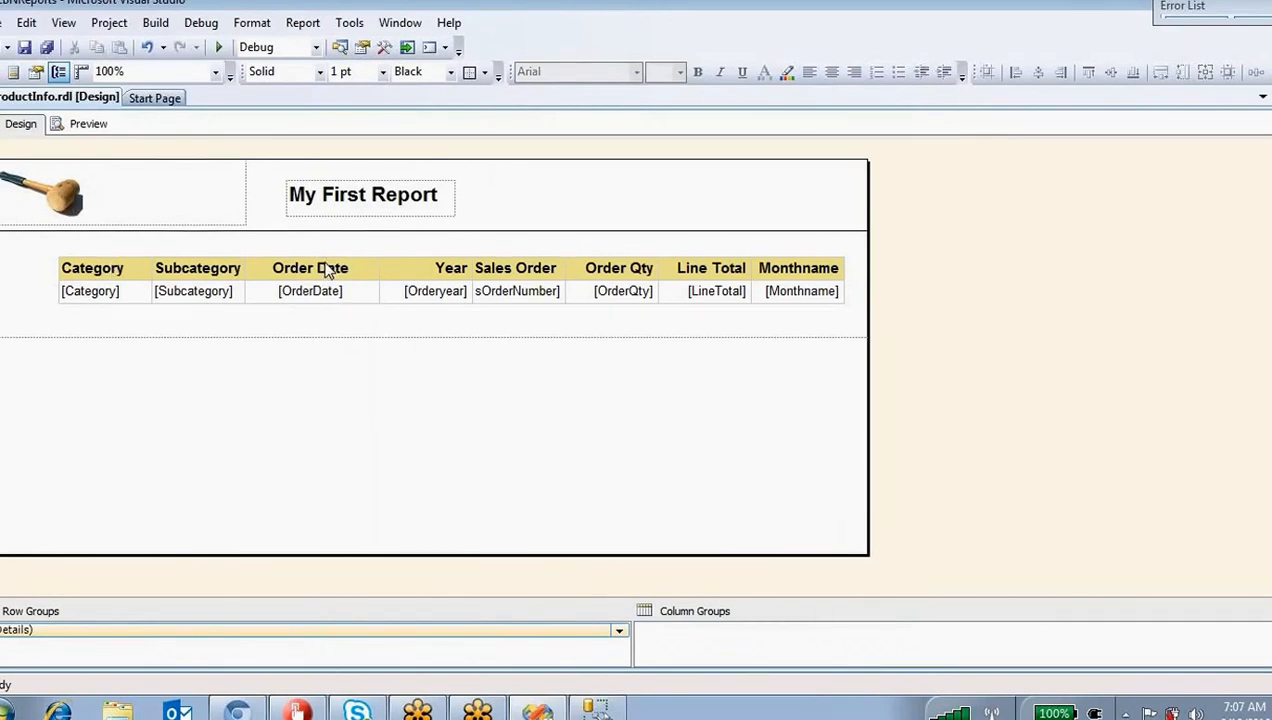
# Step: Show the report data and delete the Category report parameter
pyautogui.click(63, 22)
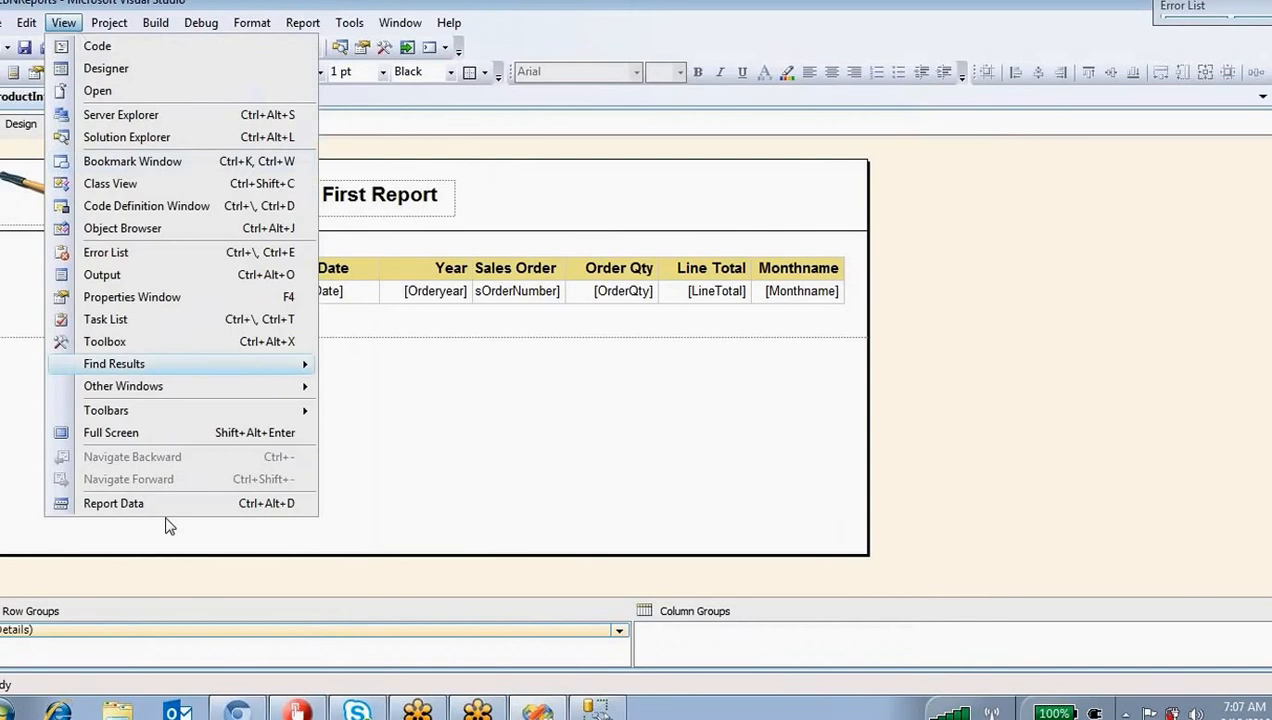
pyautogui.click(118, 500)
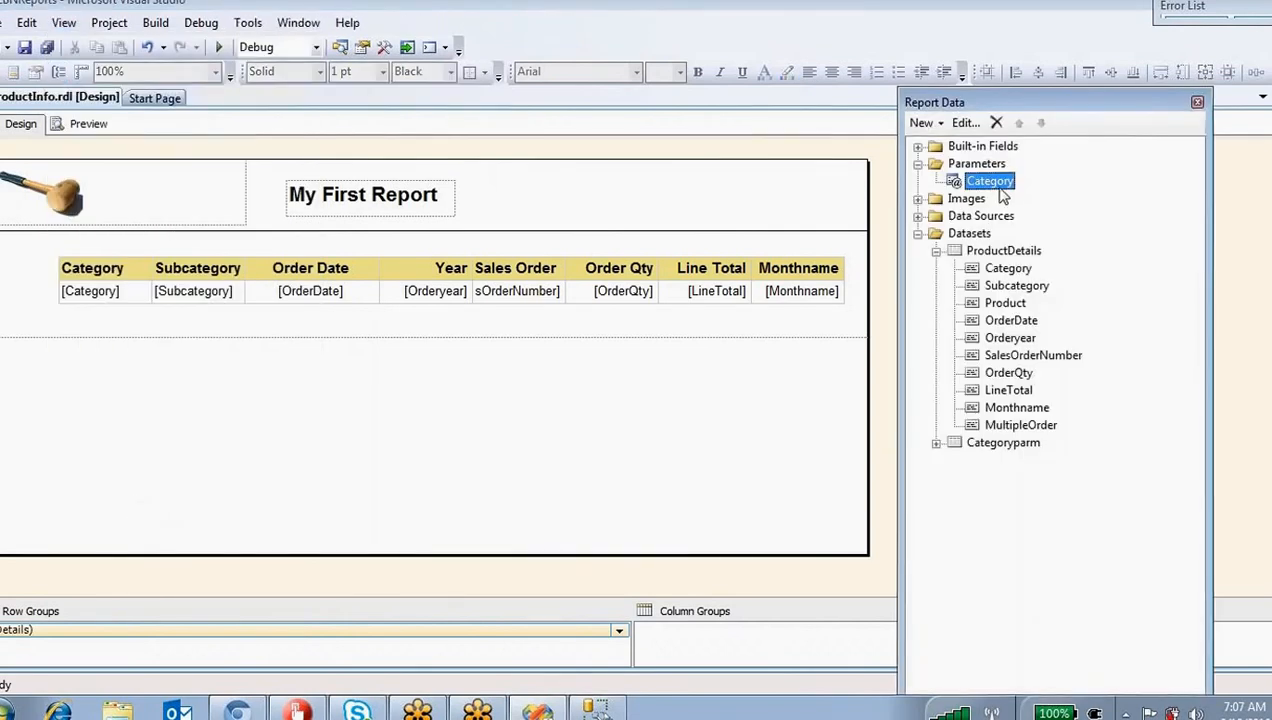
pyautogui.rightClick(1000, 188)
pyautogui.click(1040, 201)
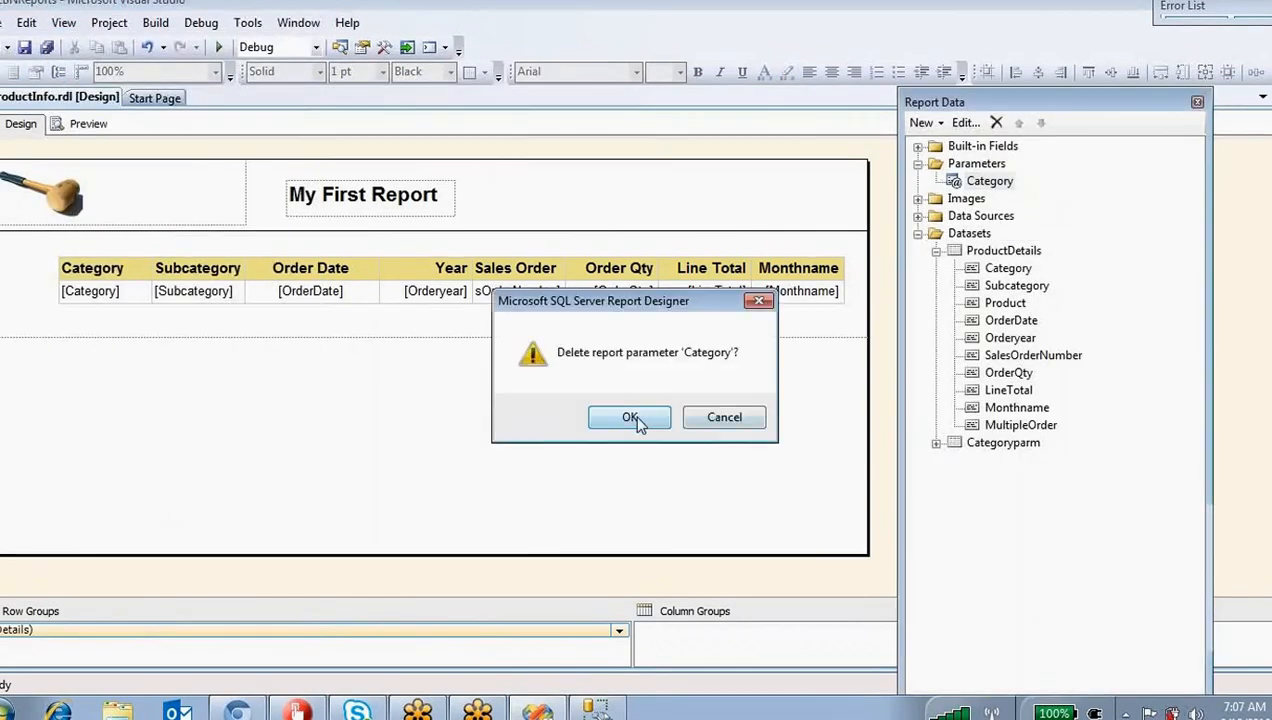
pyautogui.click(657, 418)
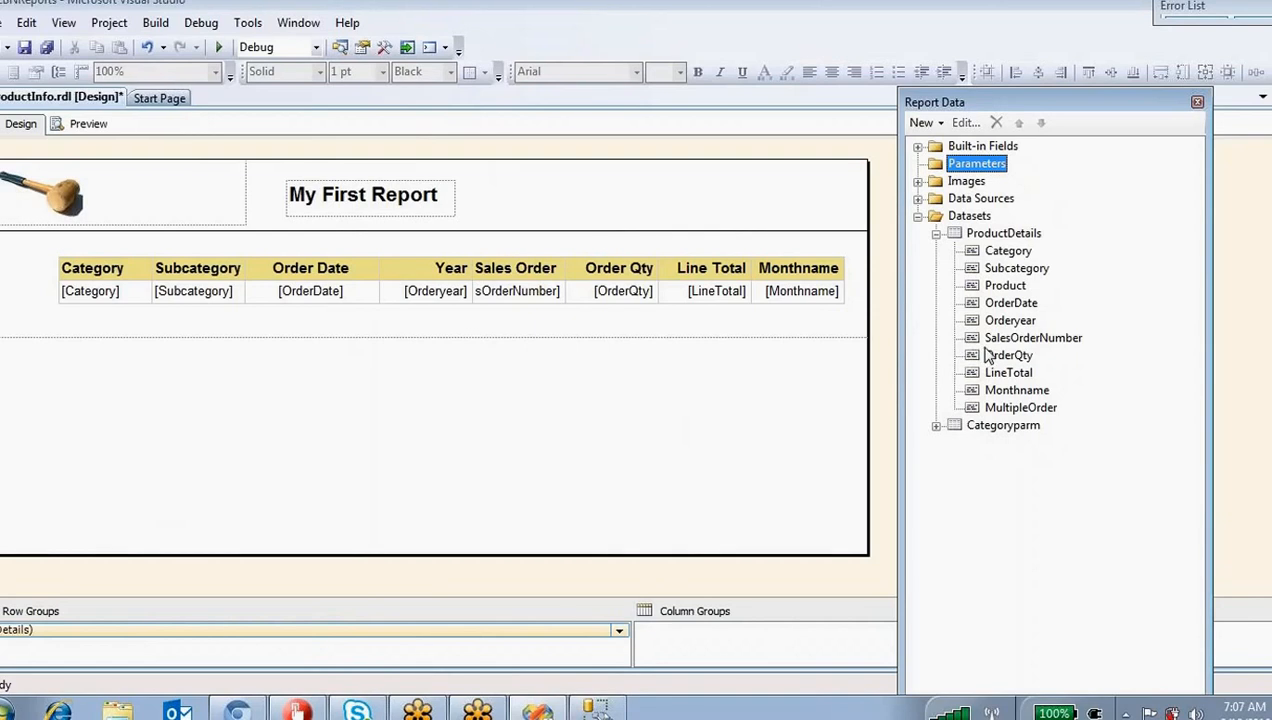
# Step: Delete the Category filter from the product tablix's properties and apply the change
pyautogui.click(113, 264)
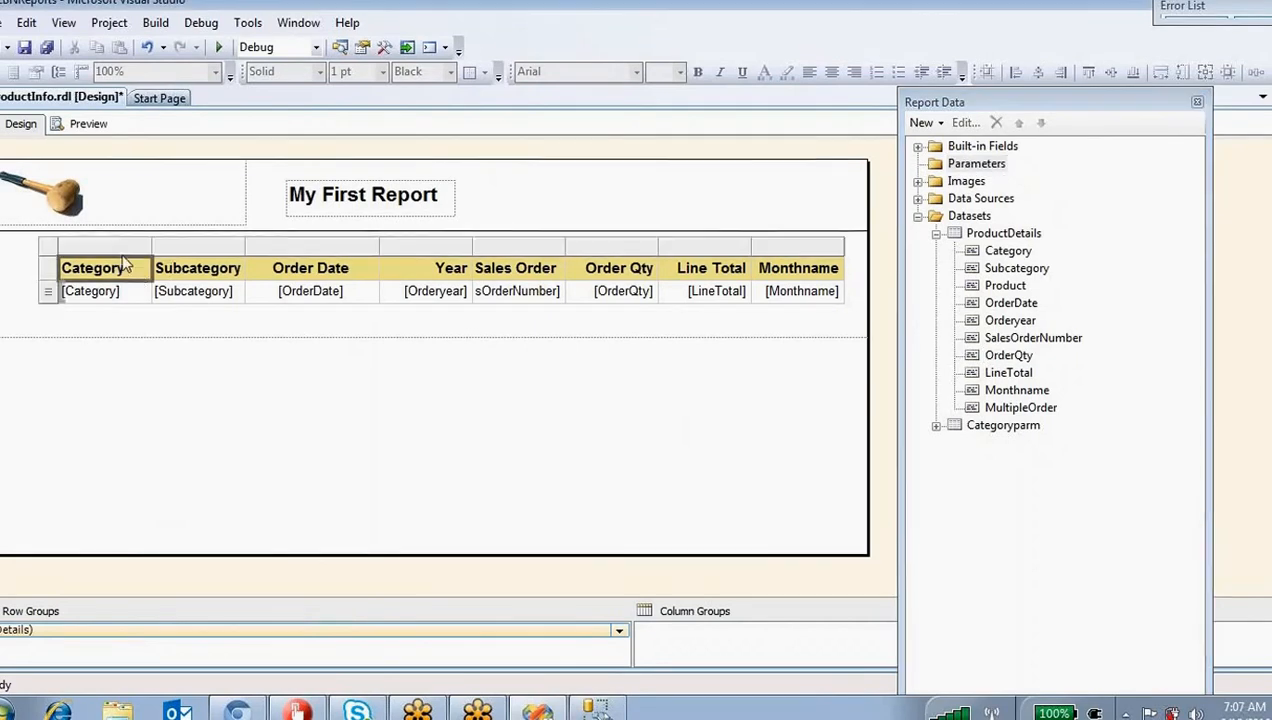
pyautogui.click(112, 245)
pyautogui.rightClick(112, 245)
pyautogui.click(188, 330)
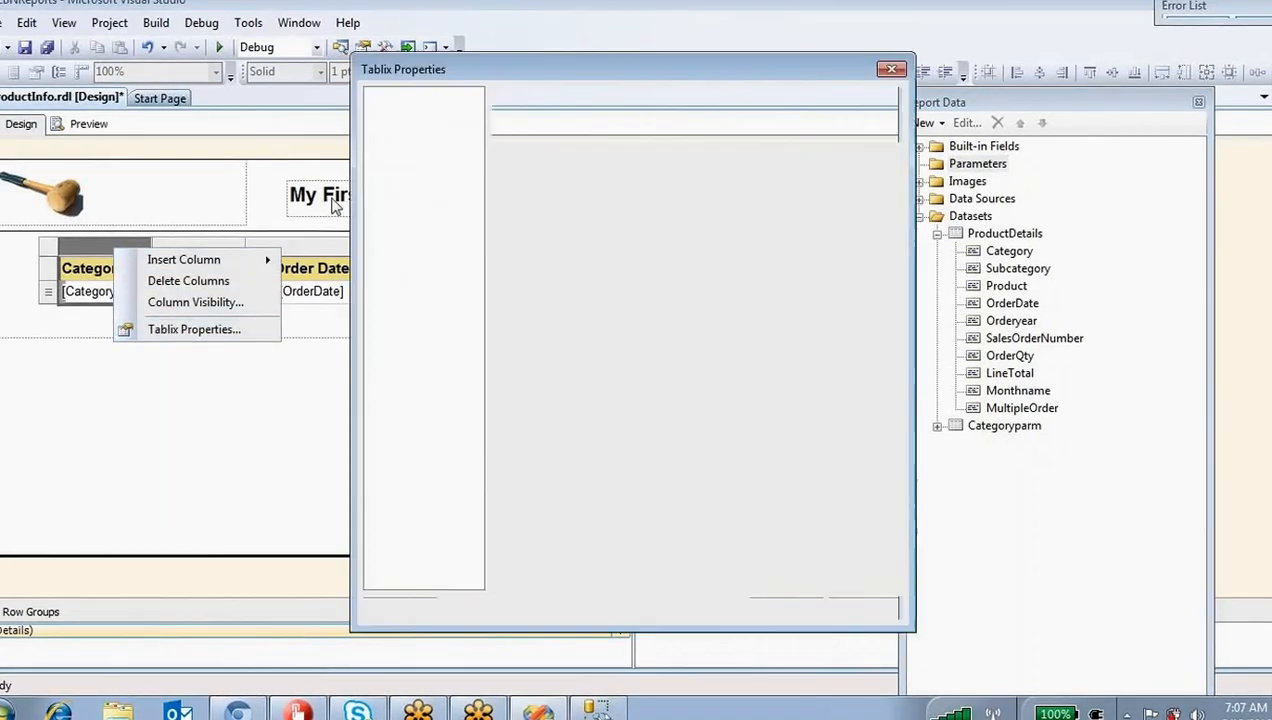
pyautogui.click(391, 153)
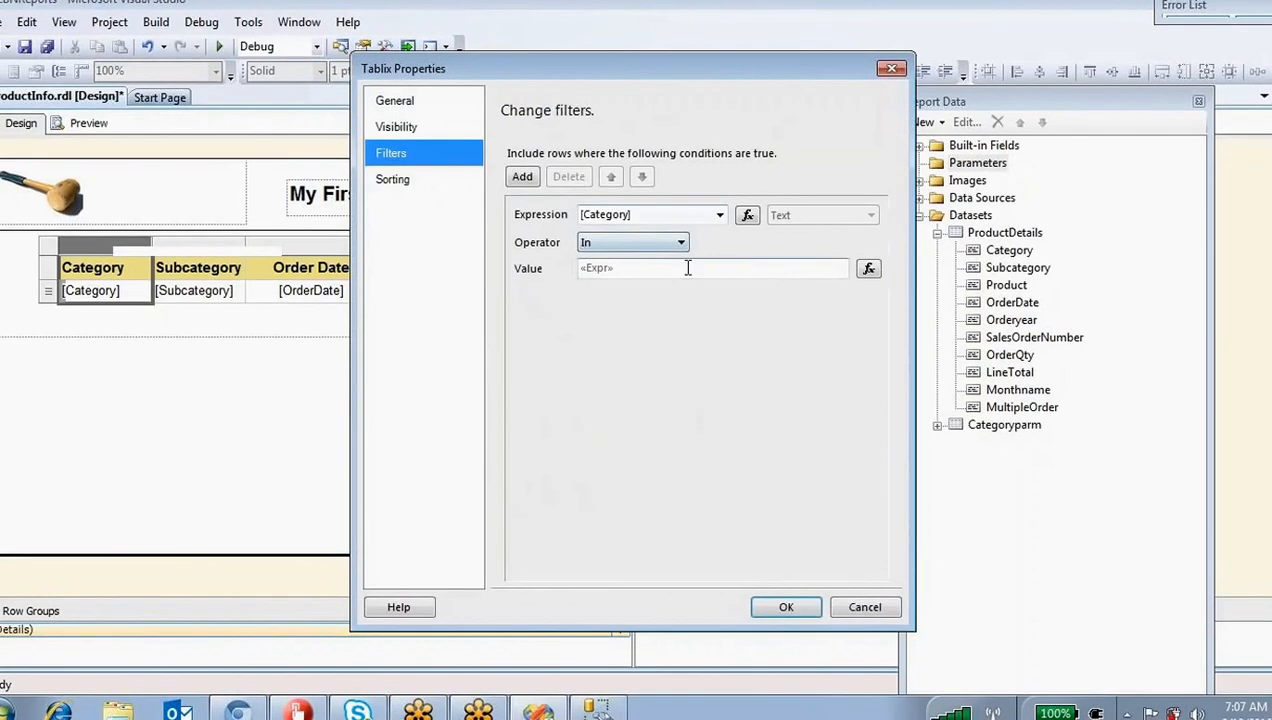
pyautogui.click(600, 232)
pyautogui.click(568, 176)
pyautogui.click(786, 607)
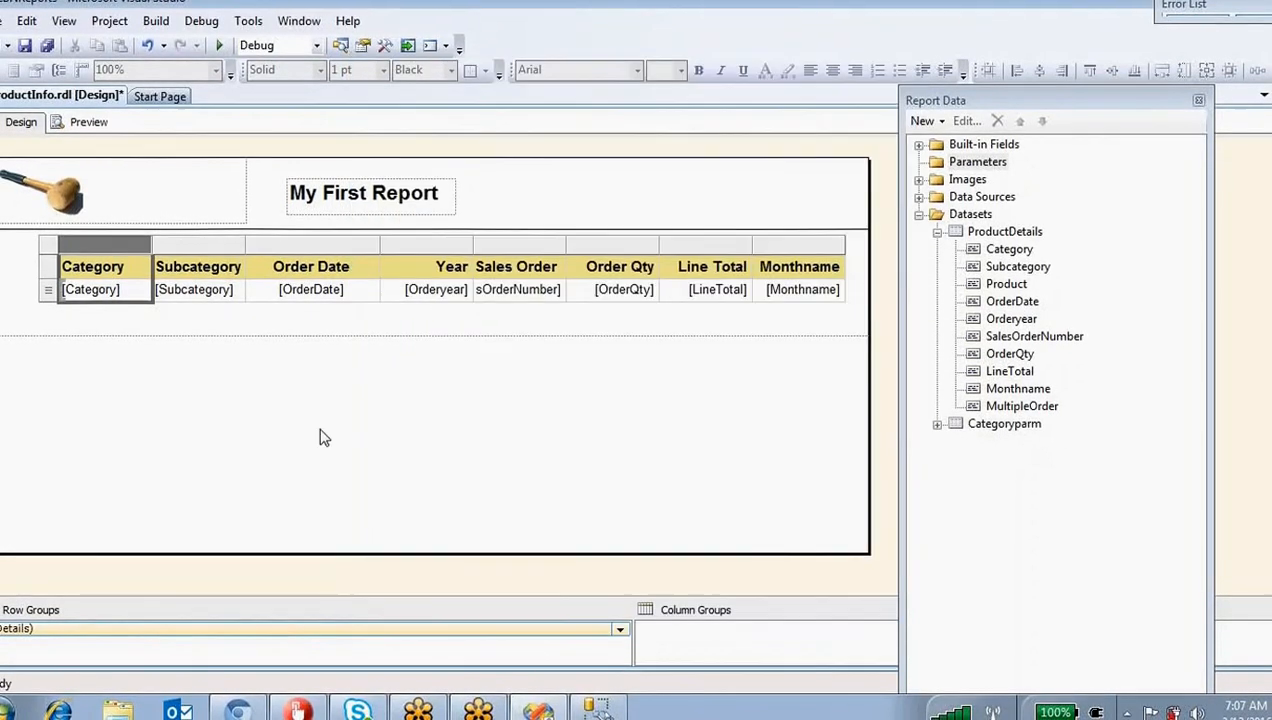
# Step: Preview the unfiltered report and examine how its rows are ordered by subcategory and category
pyautogui.click(87, 122)
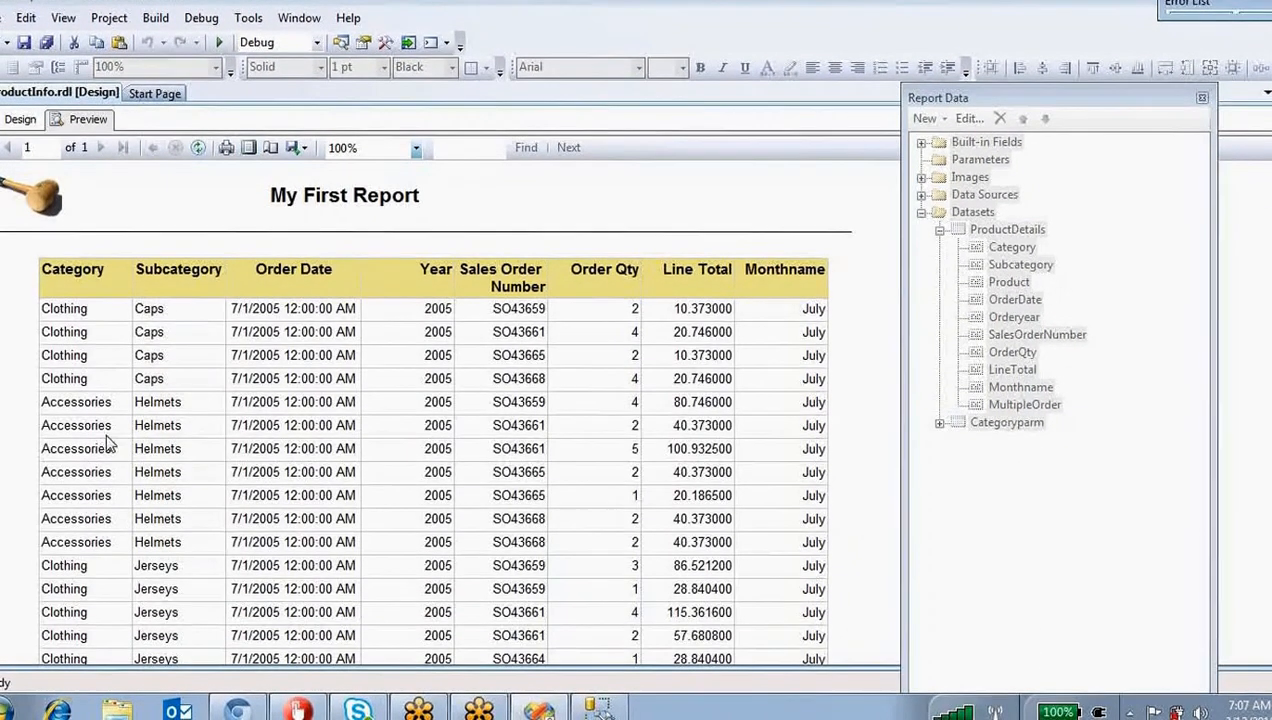
pyautogui.scroll(-4, 40, 420)
pyautogui.scroll(5, 60, 425)
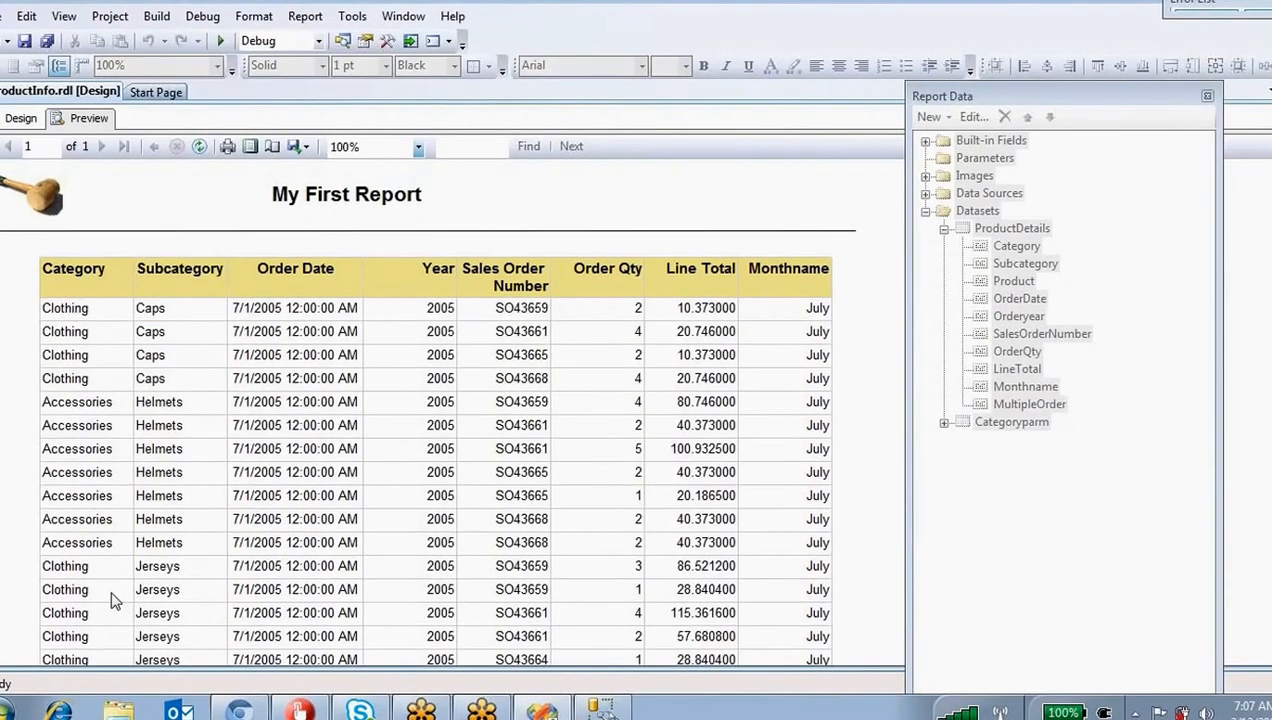
pyautogui.scroll(-10, 115, 596)
pyautogui.scroll(-10, 125, 598)
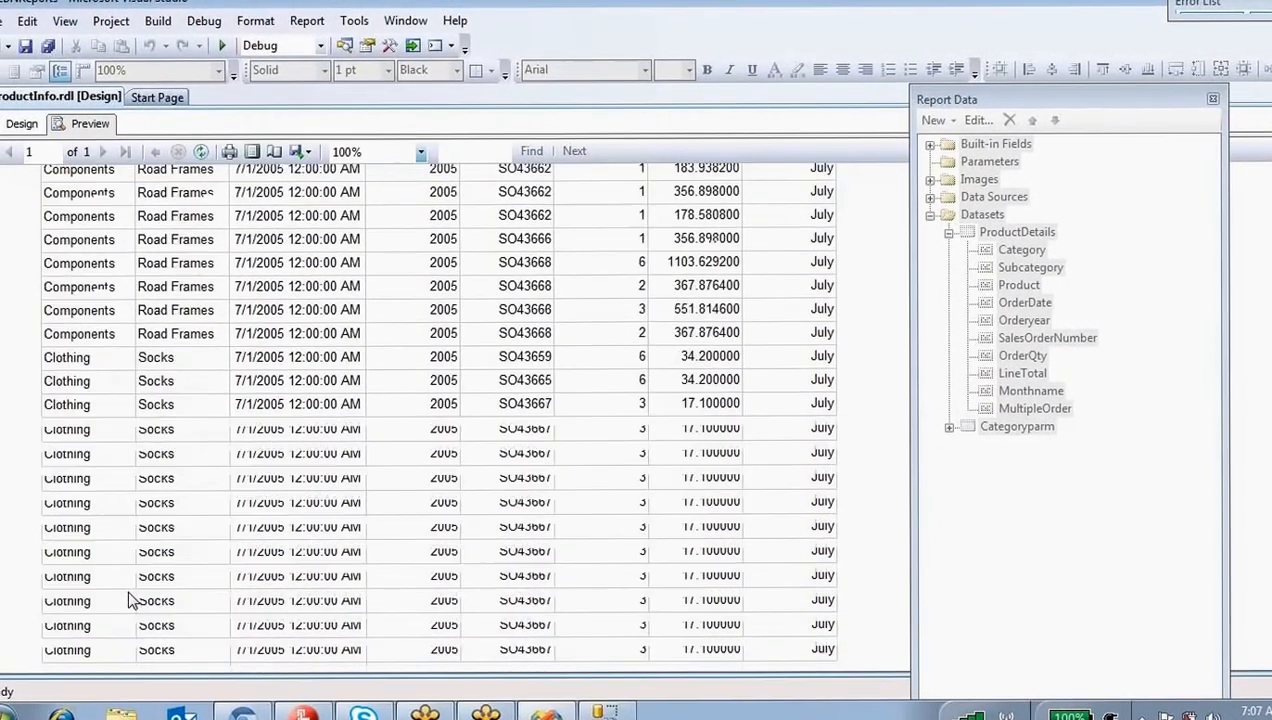
pyautogui.scroll(15, 134, 596)
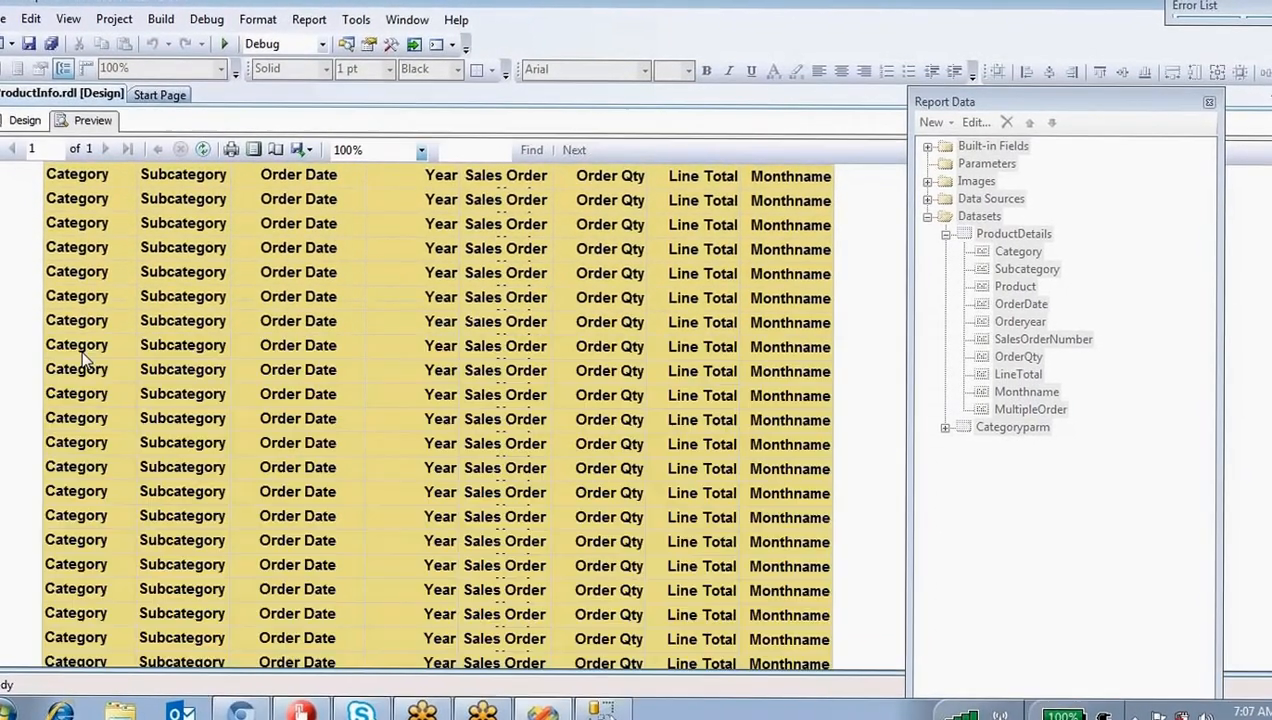
pyautogui.scroll(5, 83, 352)
# Step: Return to the report design and add a parent row group above Details, grouped by [Category] with a group header
pyautogui.click(25, 121)
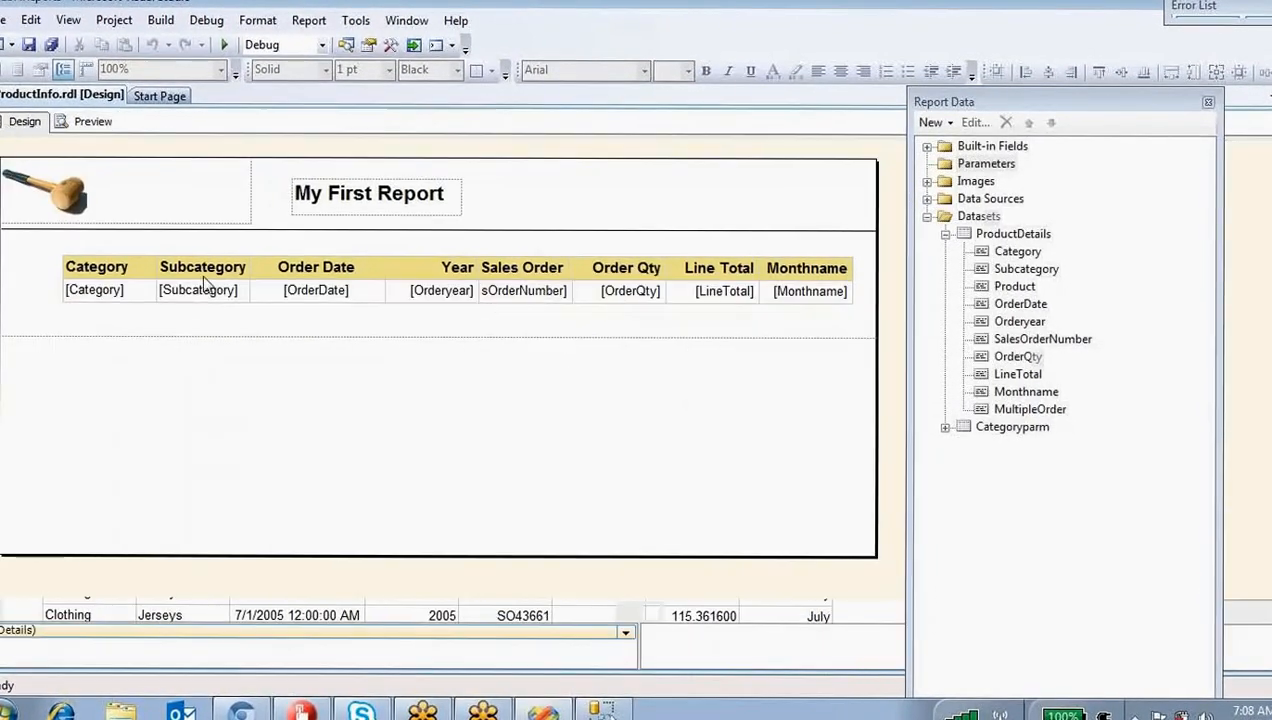
pyautogui.click(138, 300)
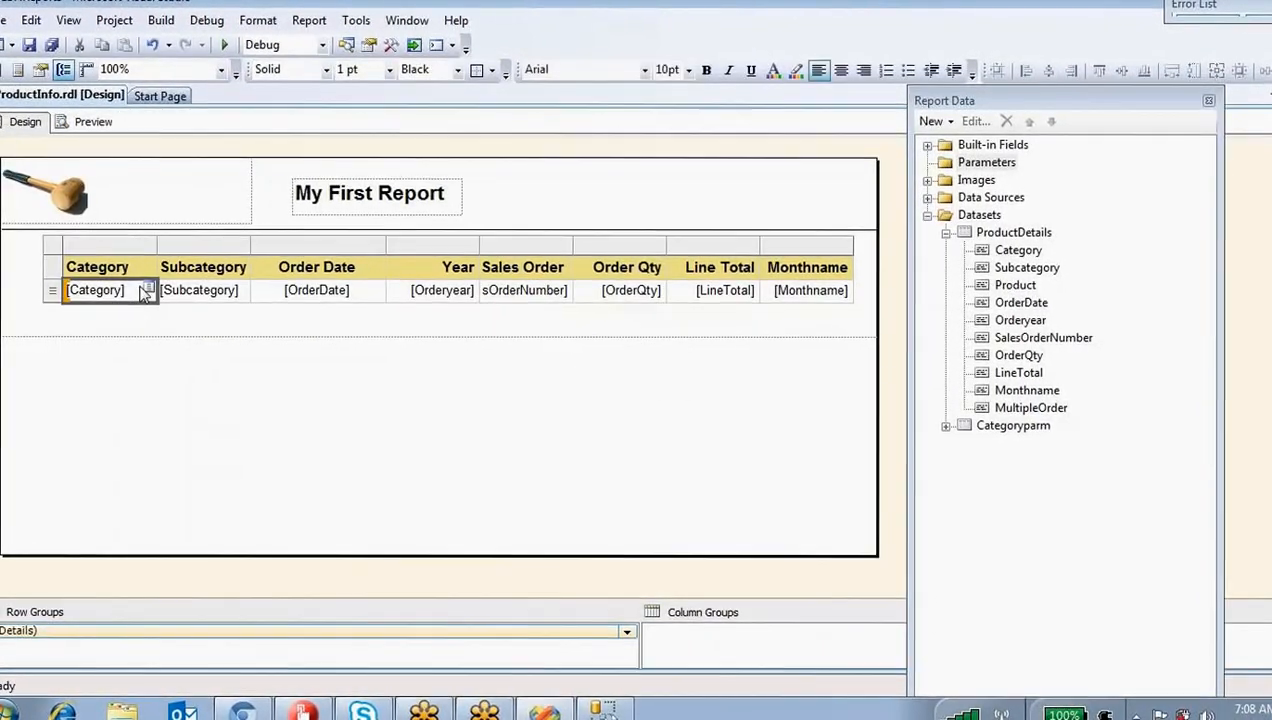
pyautogui.rightClick(147, 635)
pyautogui.click(70, 632)
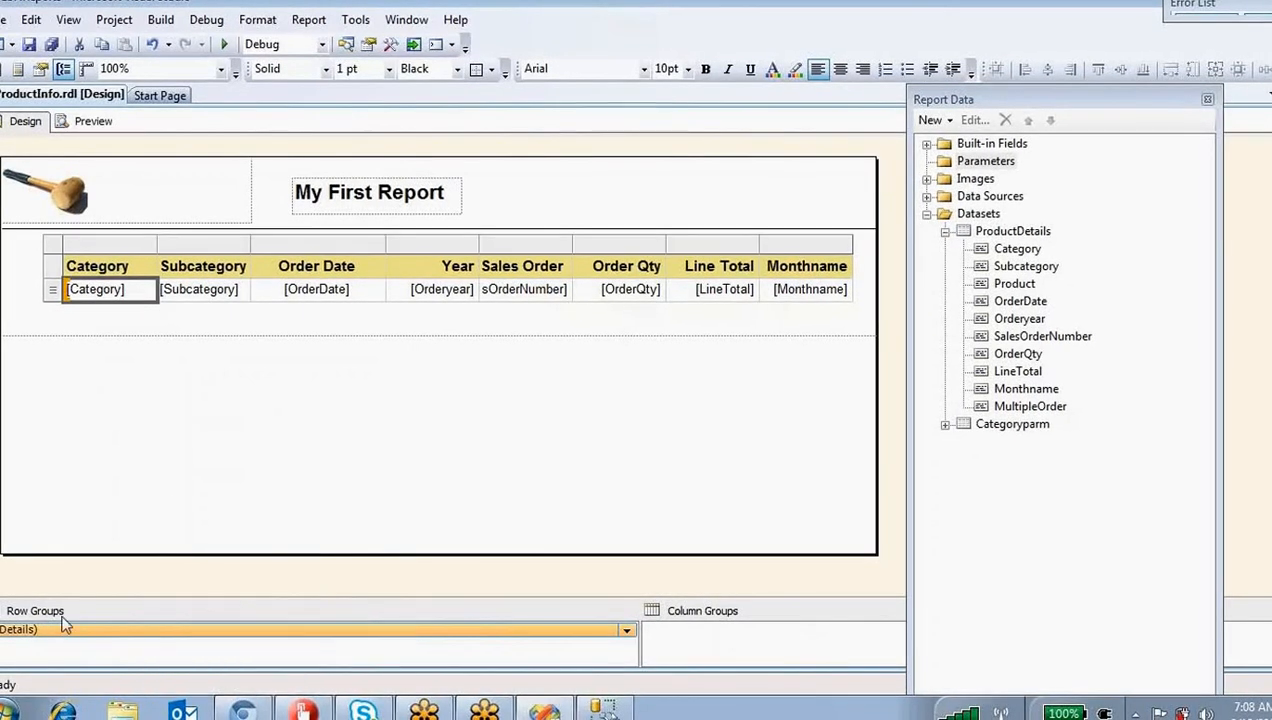
pyautogui.rightClick(84, 635)
pyautogui.moveTo(200, 608)
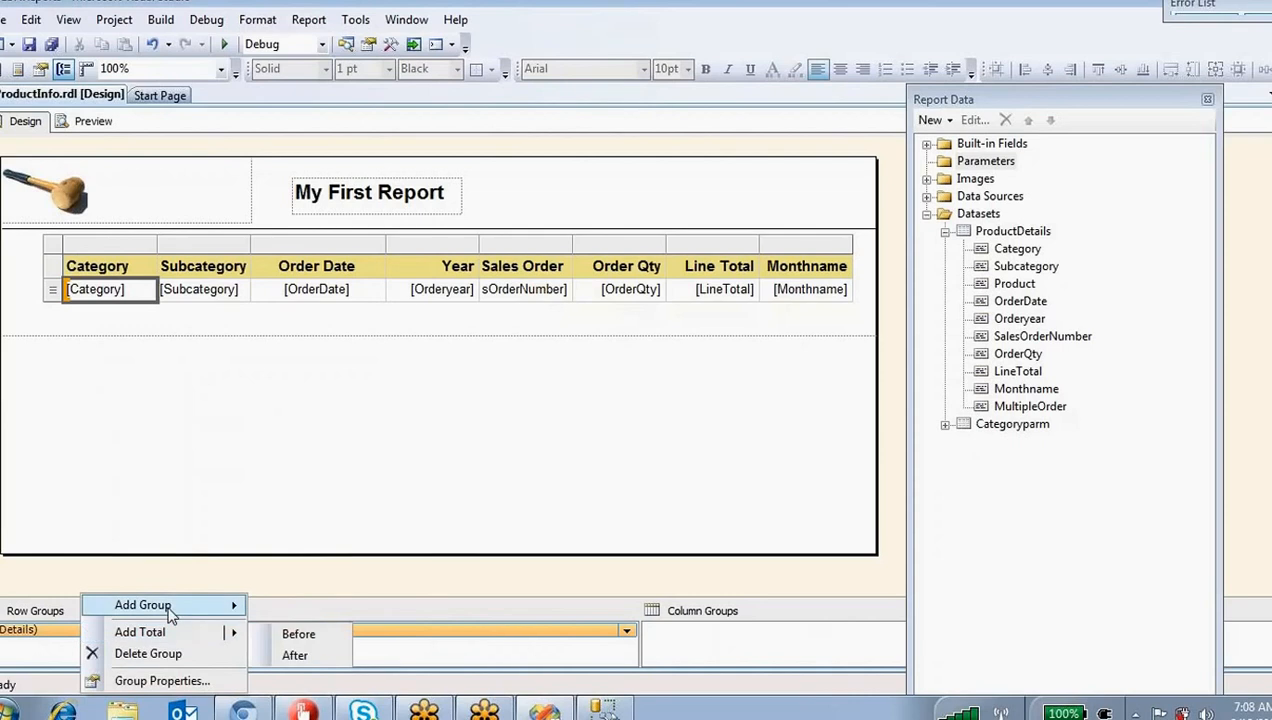
pyautogui.click(320, 610)
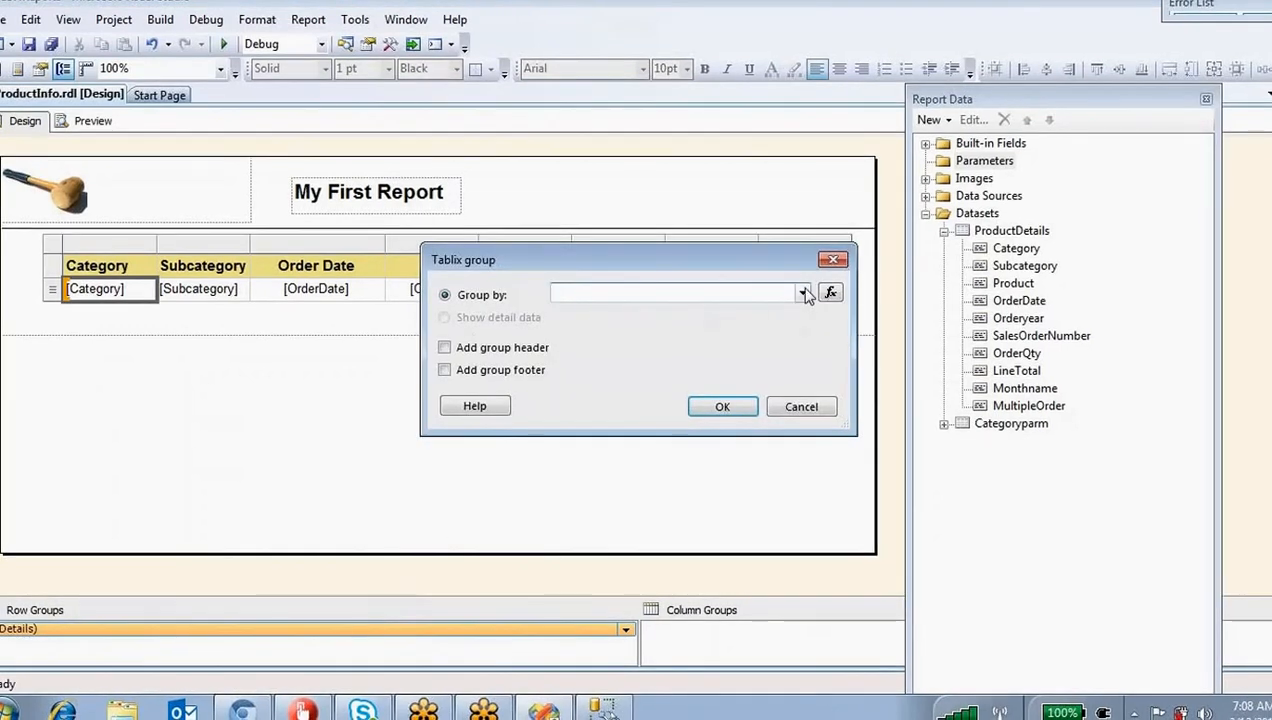
pyautogui.click(804, 293)
pyautogui.click(588, 309)
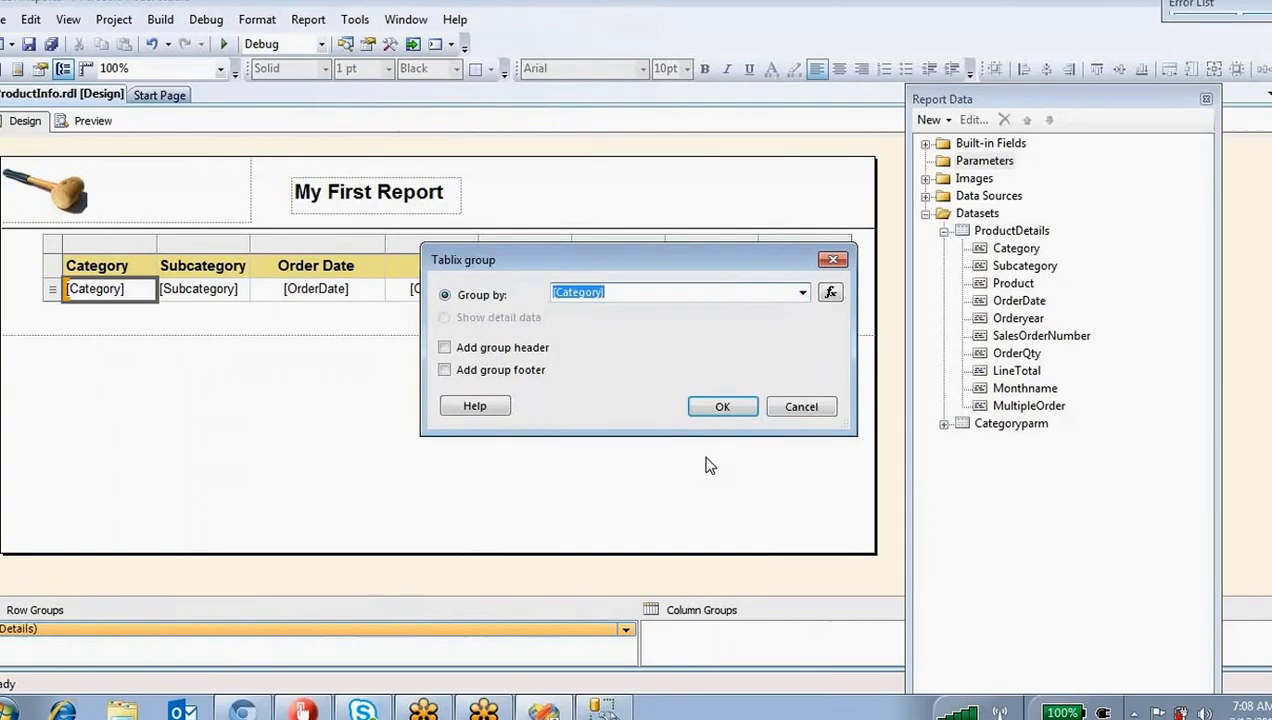
pyautogui.click(446, 350)
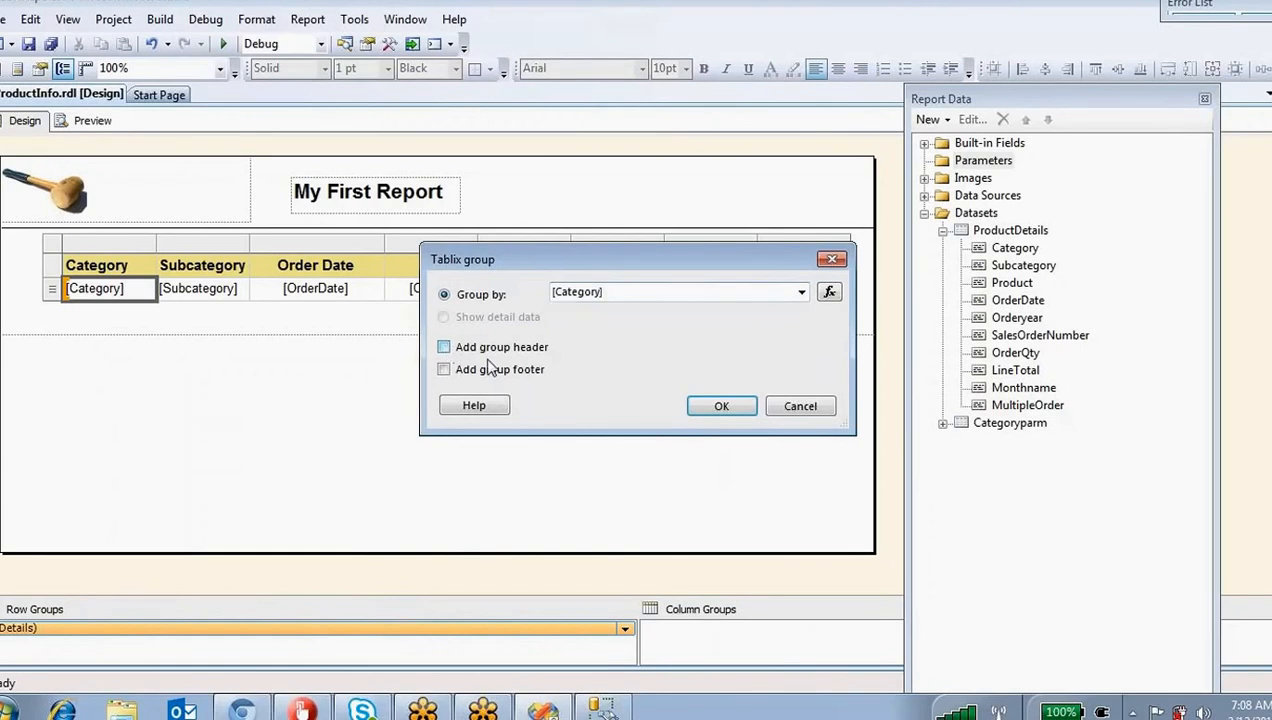
pyautogui.click(722, 406)
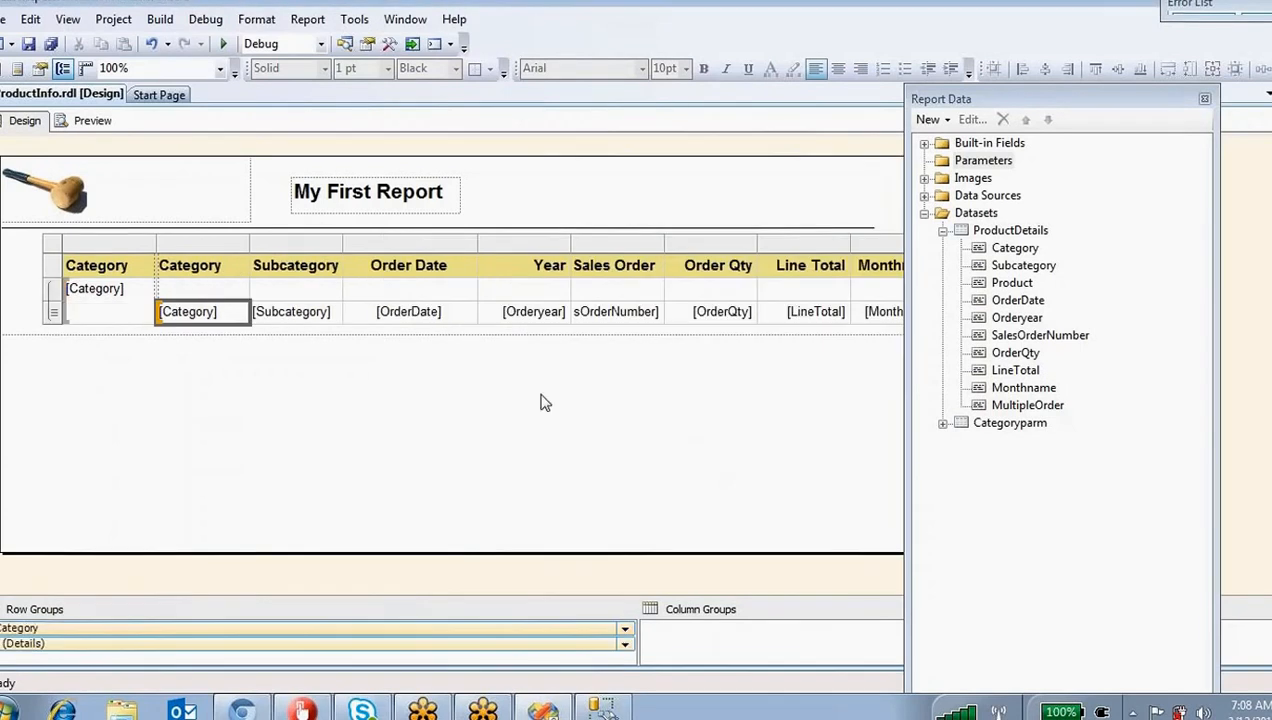
# Step: Check the new header-row cells in the tablix, preview the grouped report without the Report Data pane, and review its category groups
pyautogui.click(218, 290)
pyautogui.click(321, 288)
pyautogui.click(395, 288)
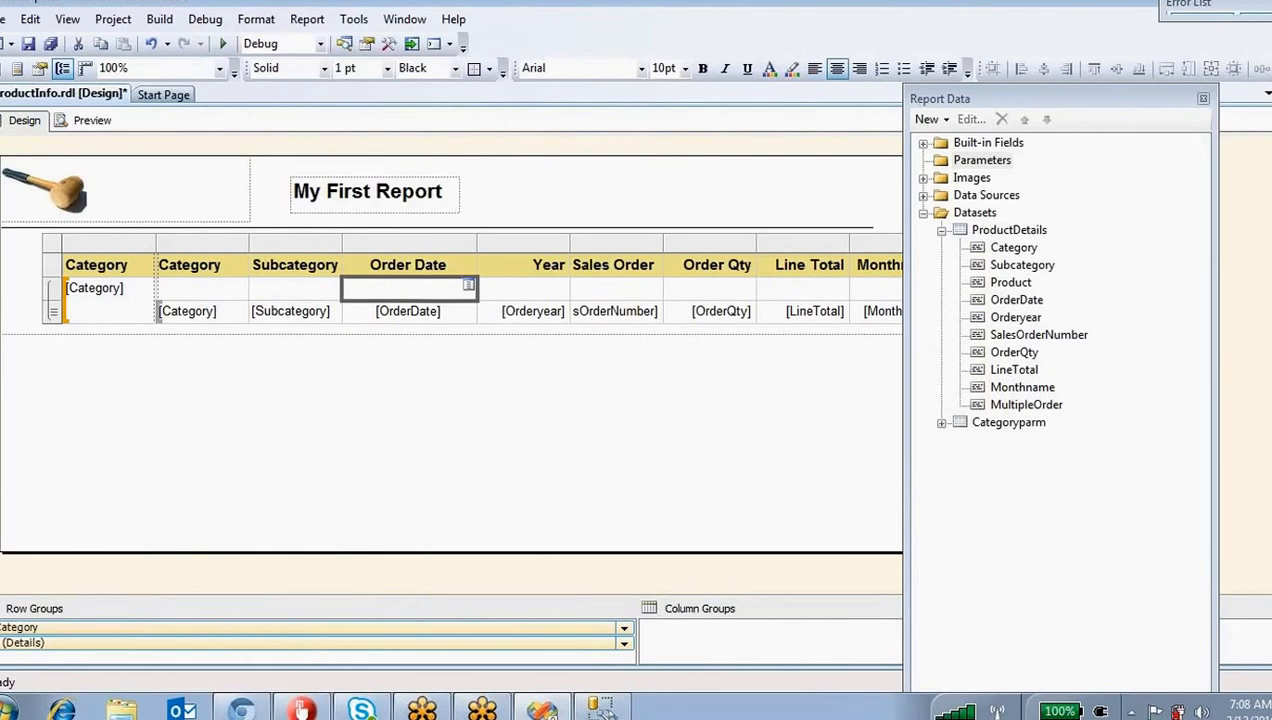
pyautogui.click(215, 243)
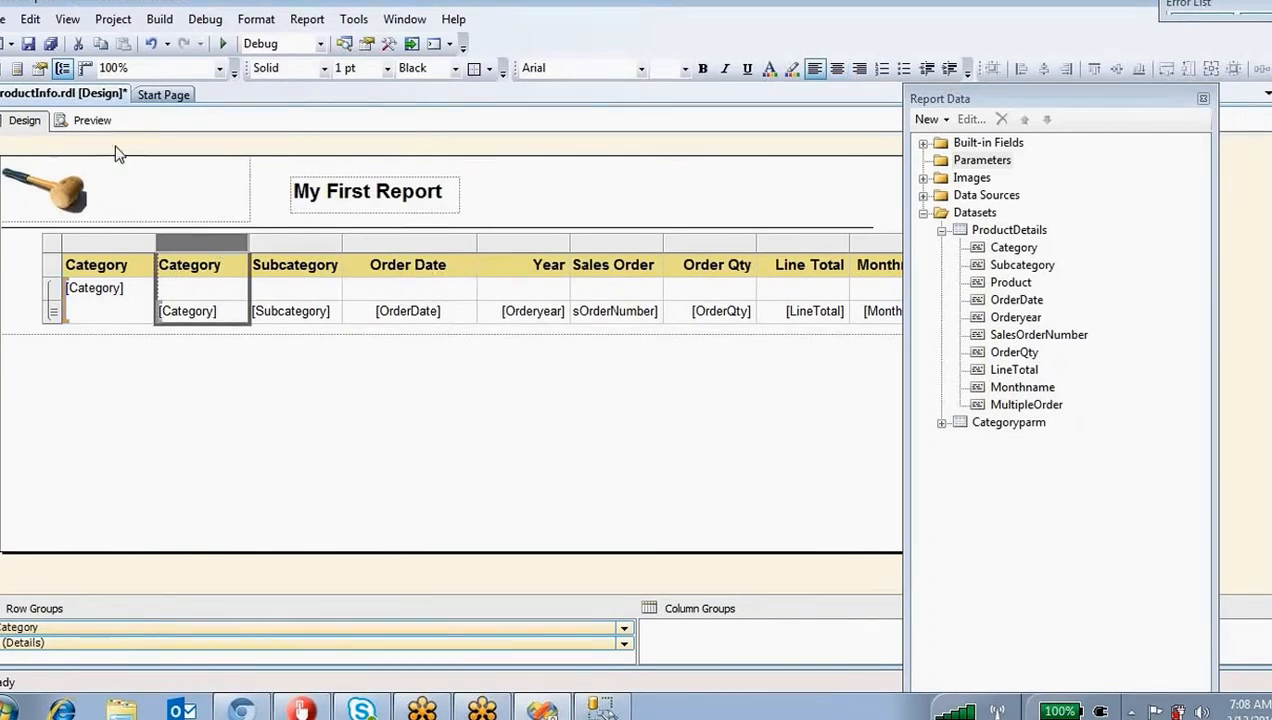
pyautogui.click(91, 120)
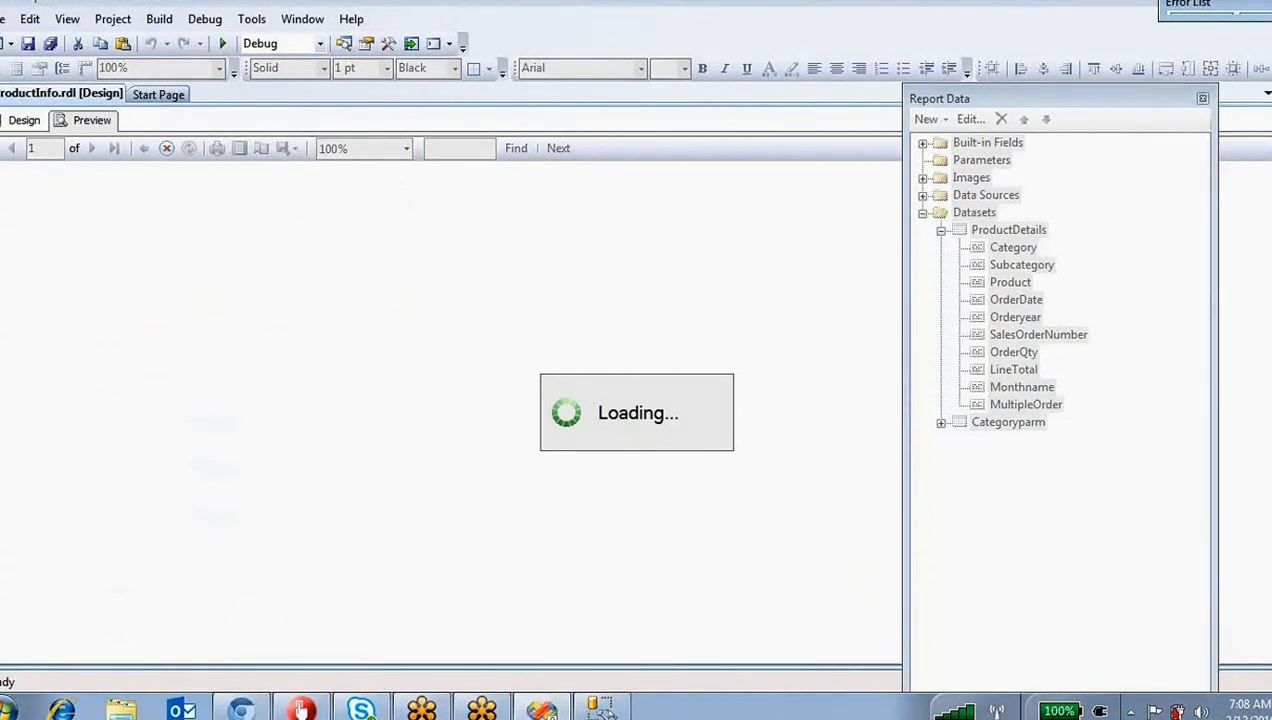
pyautogui.click(1202, 97)
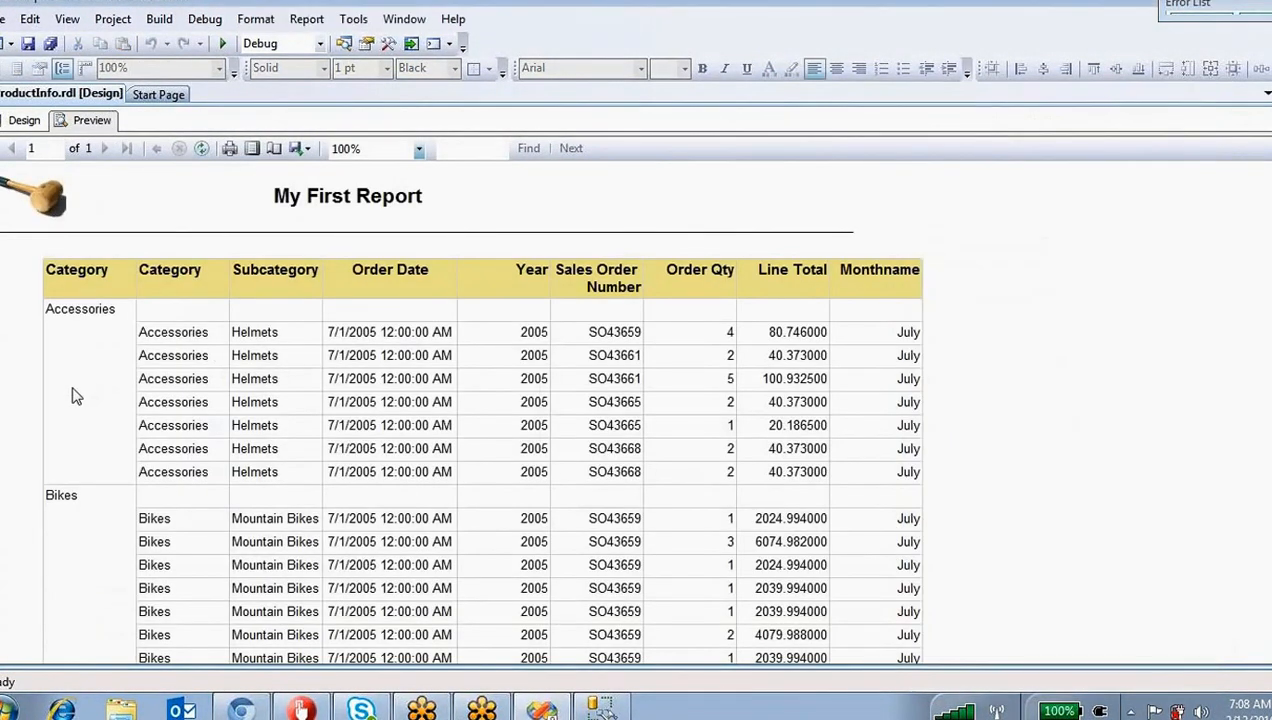
pyautogui.scroll(-2, 72, 397)
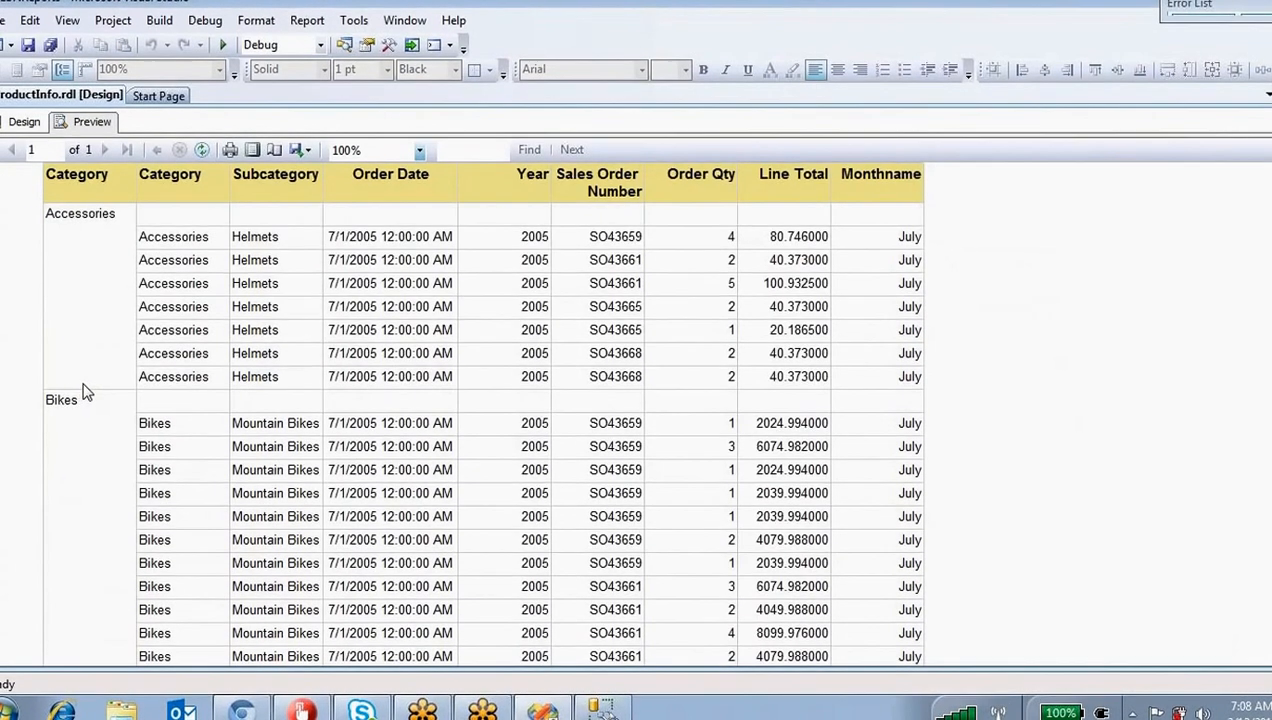
pyautogui.scroll(2, 185, 385)
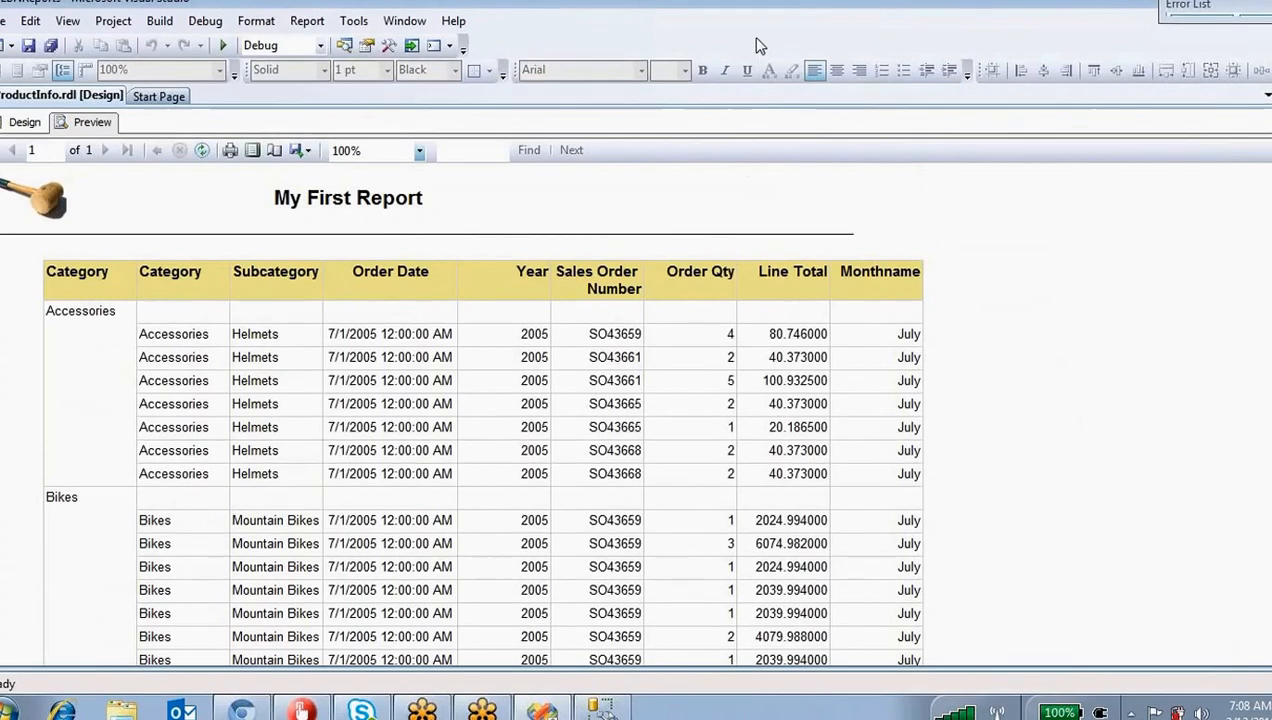
# Step: Mark the Accessories and Bikes group headings, the detail columns and the repeated category values in the preview to compare them
pyautogui.moveTo(156, 324)
pyautogui.mouseDown()
pyautogui.moveTo(168, 464)
pyautogui.moveTo(181, 348)
pyautogui.mouseUp()
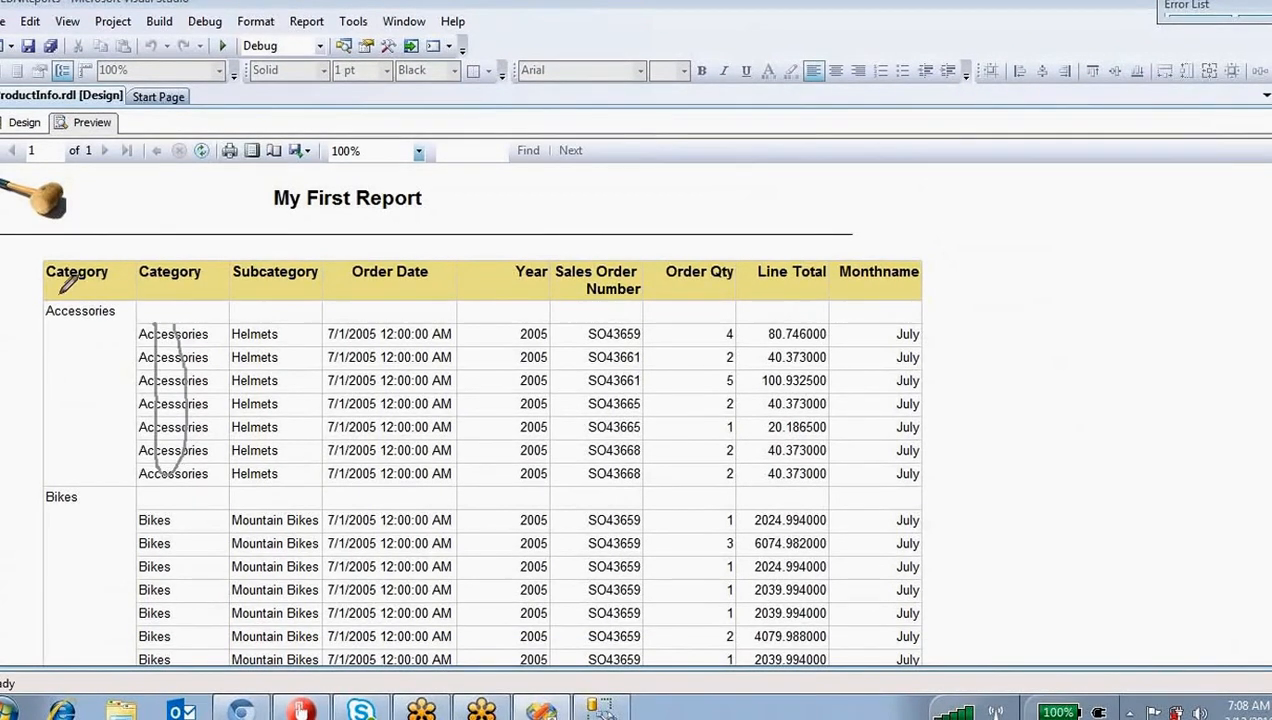
pyautogui.moveTo(145, 292)
pyautogui.mouseDown()
pyautogui.moveTo(102, 318)
pyautogui.moveTo(46, 302)
pyautogui.mouseUp()
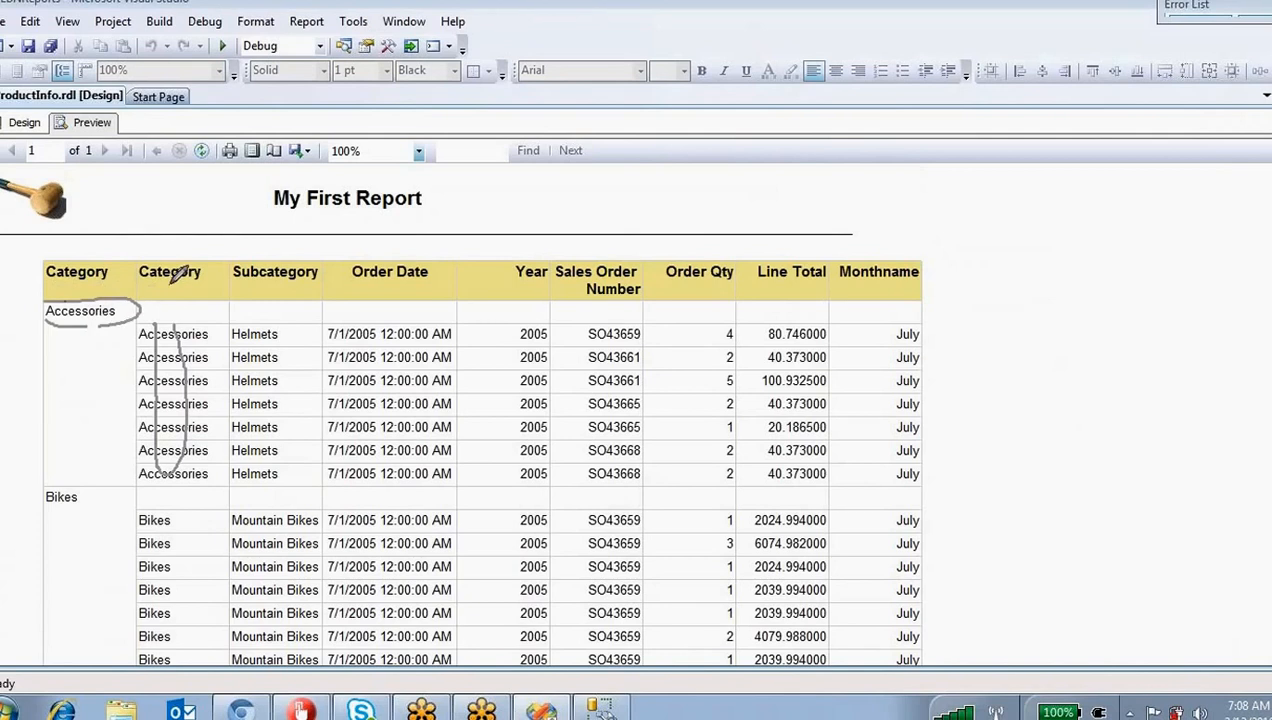
pyautogui.moveTo(290, 256)
pyautogui.mouseDown()
pyautogui.moveTo(258, 270)
pyautogui.moveTo(316, 263)
pyautogui.mouseUp()
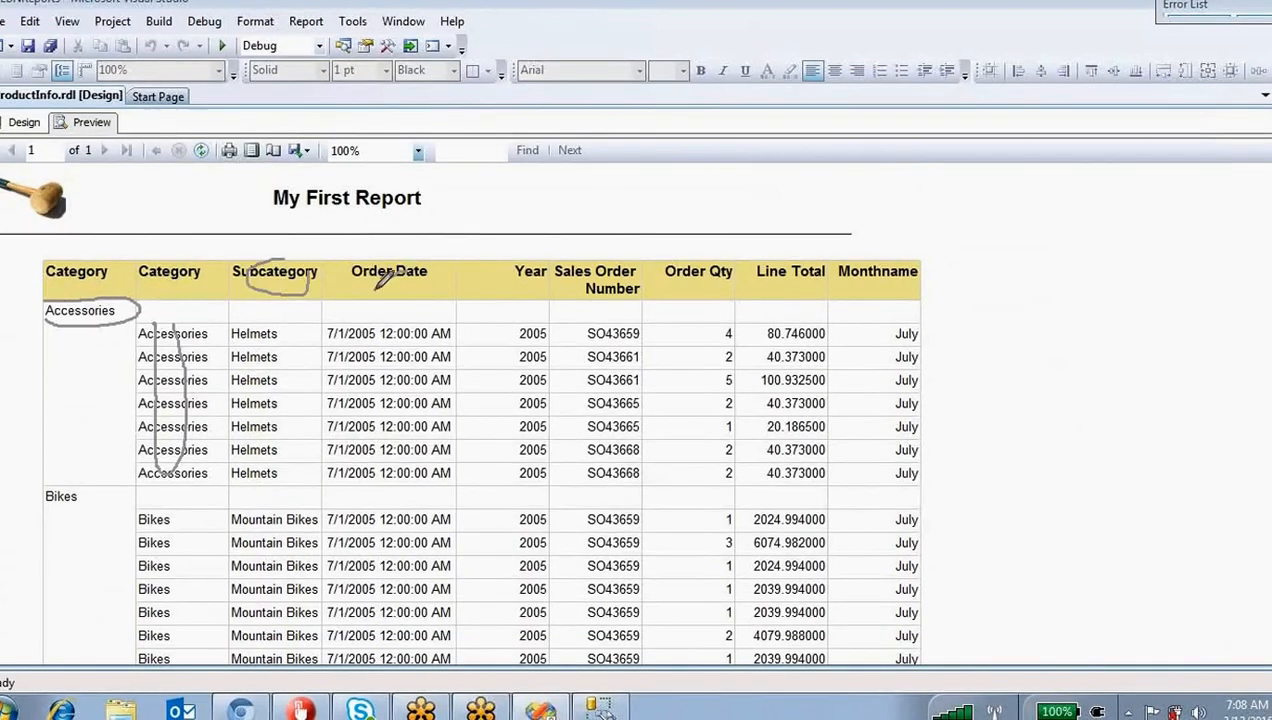
pyautogui.moveTo(552, 262); pyautogui.dragTo(550, 292)
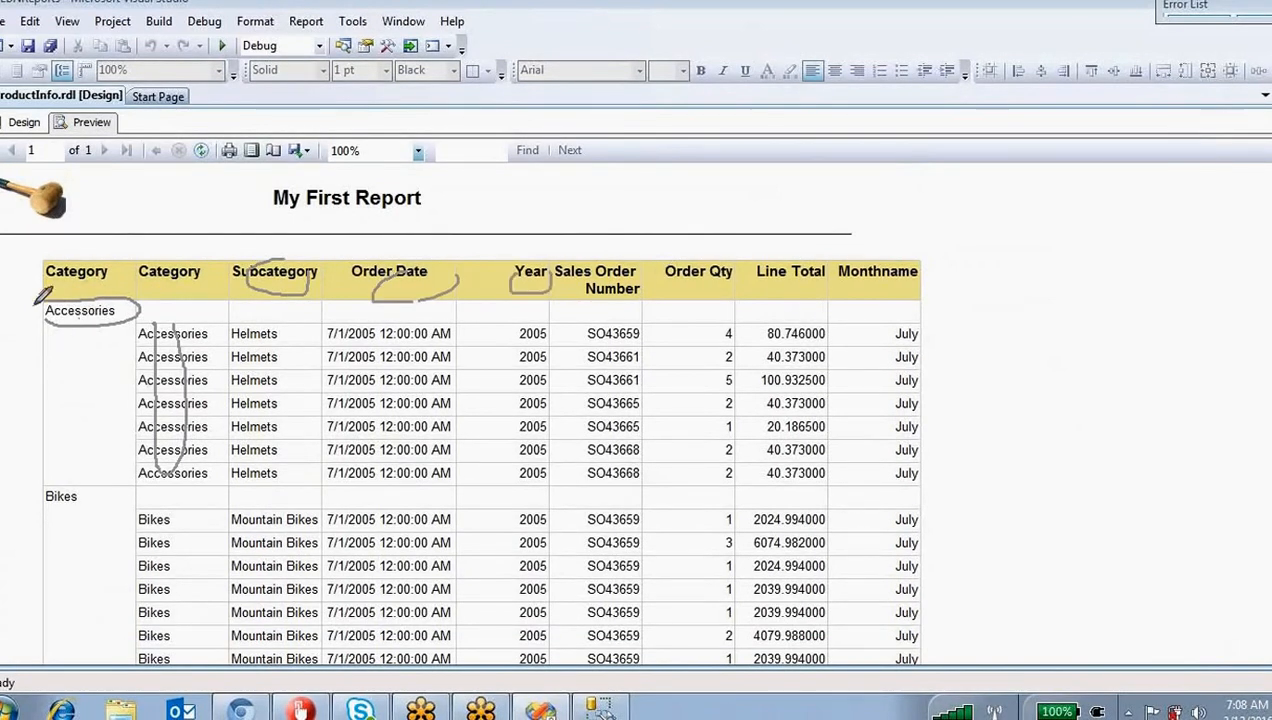
pyautogui.moveTo(40, 298)
pyautogui.mouseDown()
pyautogui.moveTo(130, 300)
pyautogui.moveTo(36, 302)
pyautogui.mouseUp()
pyautogui.moveTo(40, 478)
pyautogui.mouseDown()
pyautogui.moveTo(136, 497)
pyautogui.moveTo(75, 468)
pyautogui.mouseUp()
pyautogui.moveTo(198, 340)
pyautogui.mouseDown()
pyautogui.moveTo(870, 390)
pyautogui.moveTo(770, 350)
pyautogui.moveTo(352, 385)
pyautogui.mouseUp()
pyautogui.moveTo(180, 245)
pyautogui.mouseDown()
pyautogui.moveTo(150, 465)
pyautogui.moveTo(216, 338)
pyautogui.moveTo(212, 240)
pyautogui.mouseUp()
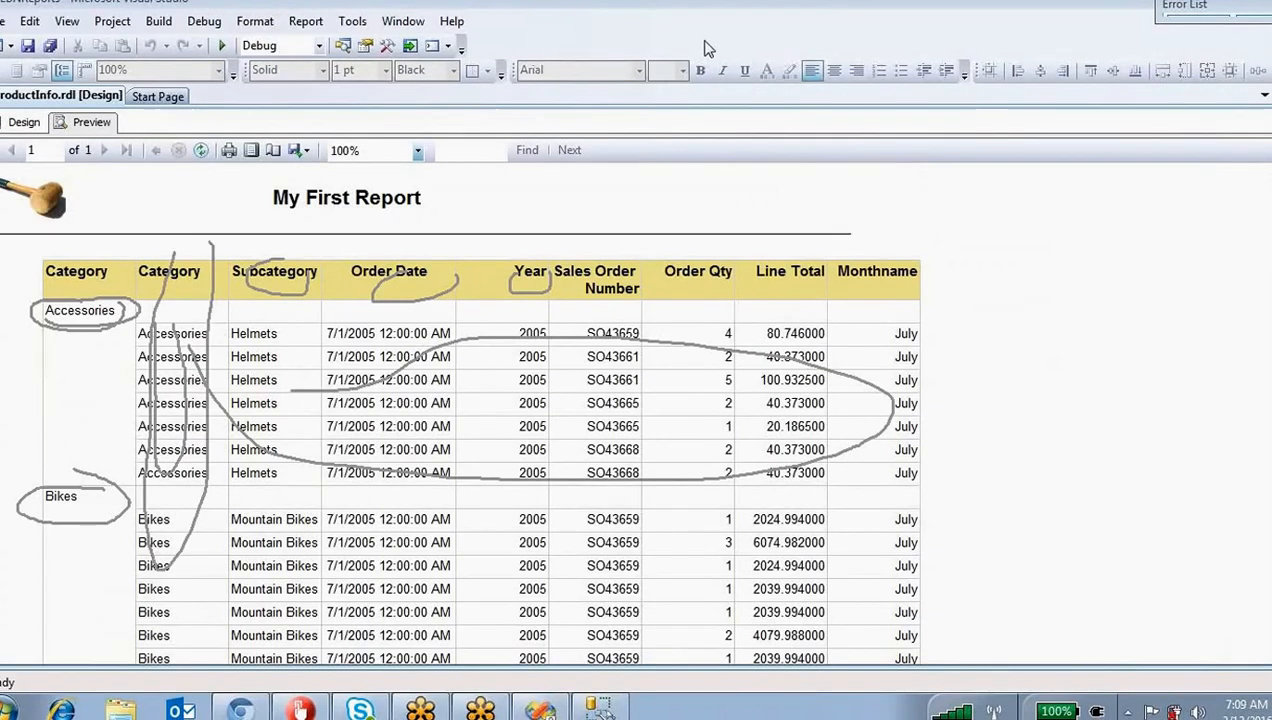
# Step: Return to the report design and delete the duplicate Category column next to the group column
pyautogui.click(22, 121)
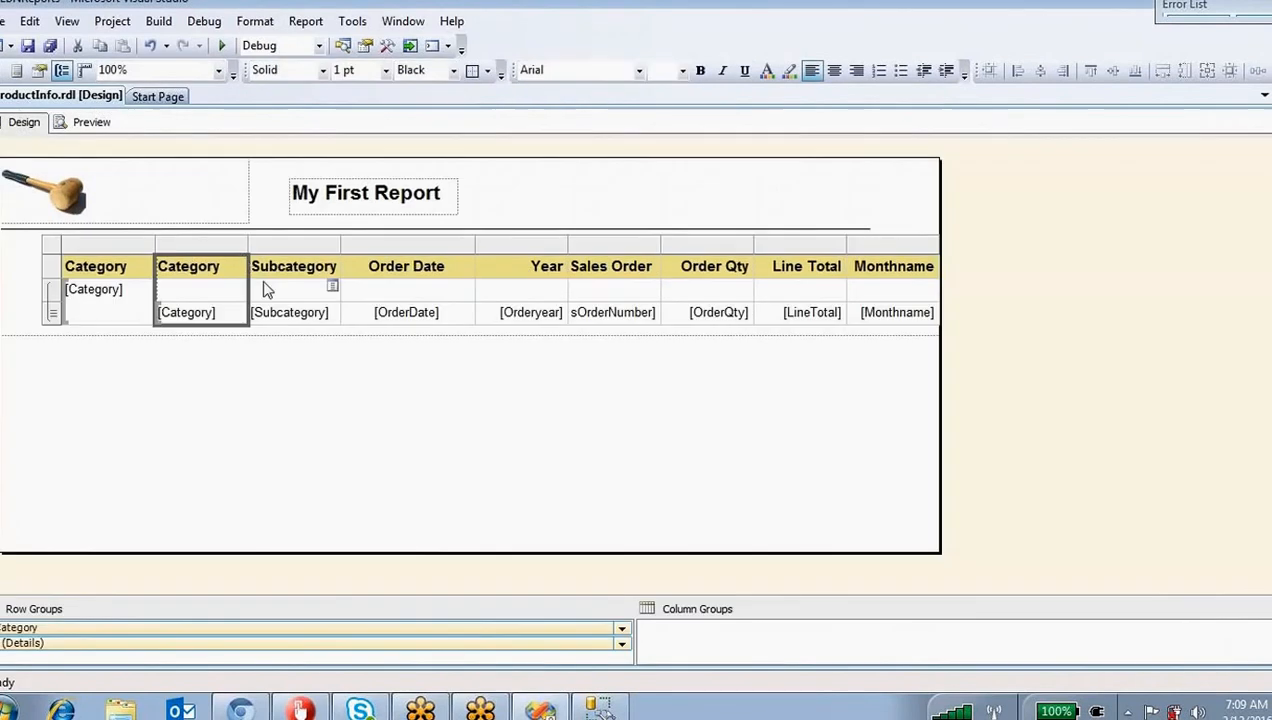
pyautogui.click(218, 245)
pyautogui.rightClick(220, 247)
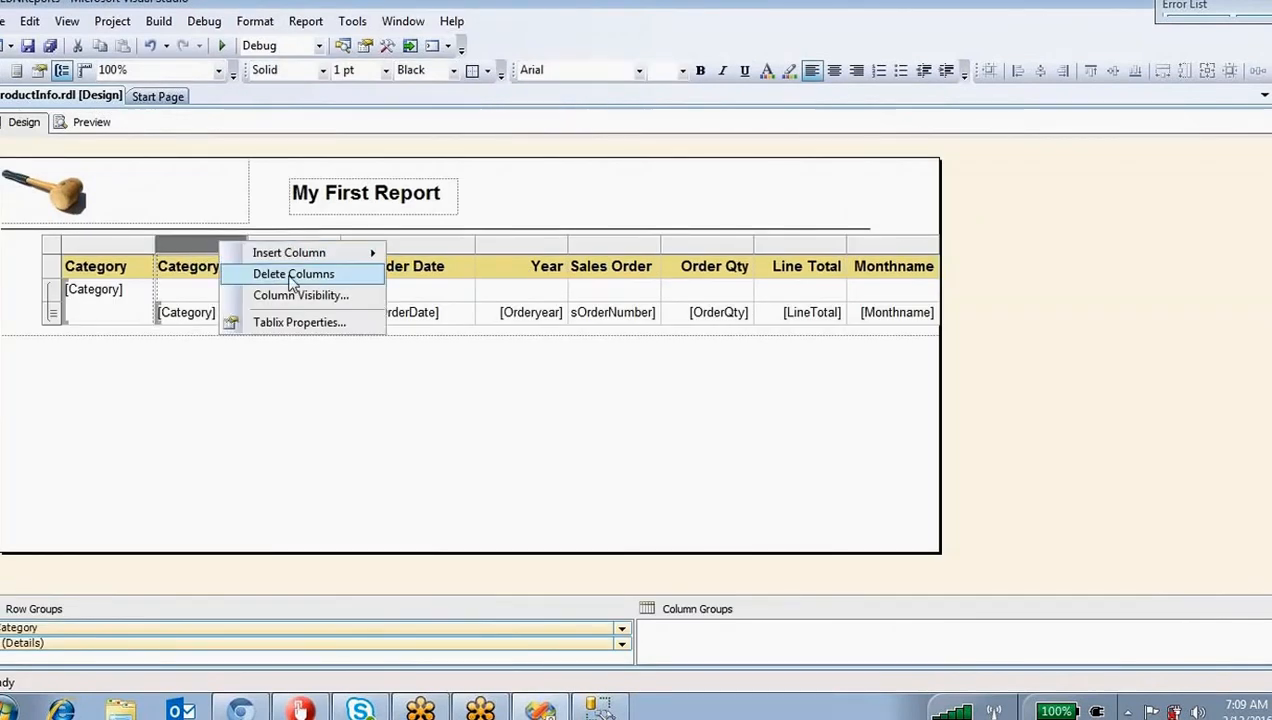
pyautogui.click(295, 274)
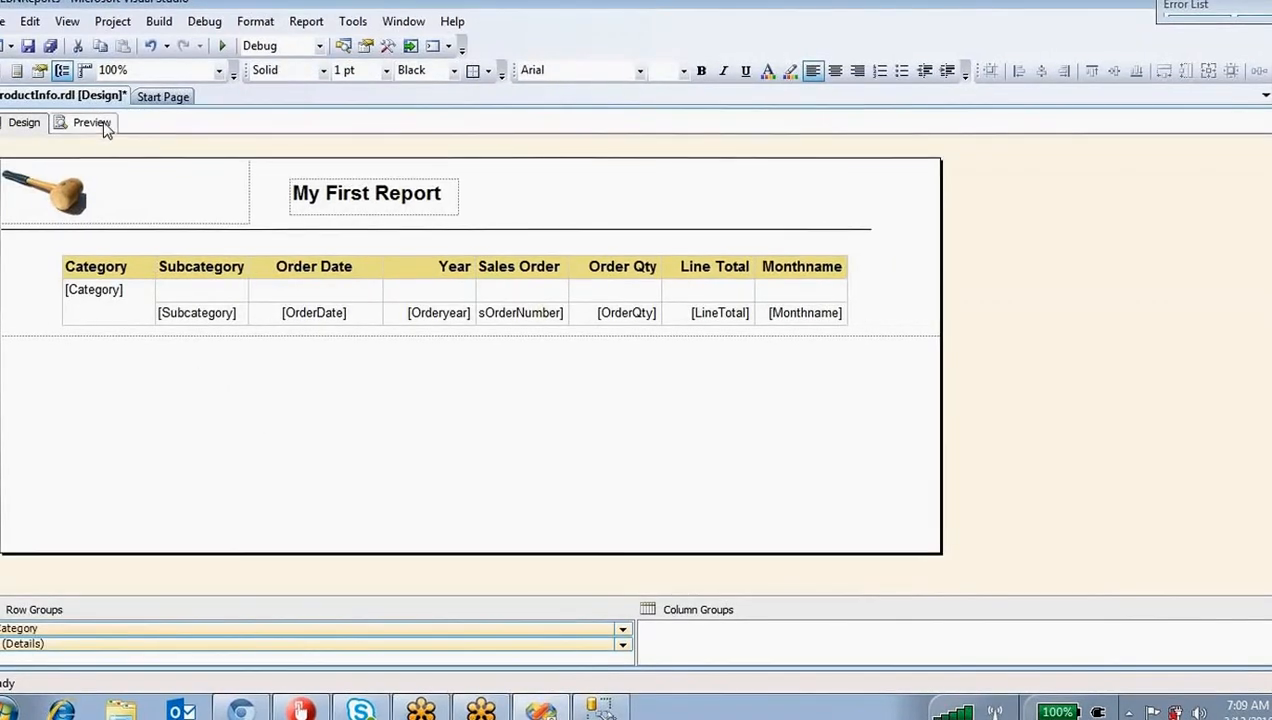
# Step: Preview the report without the duplicate column and review its rows under each category
pyautogui.click(105, 127)
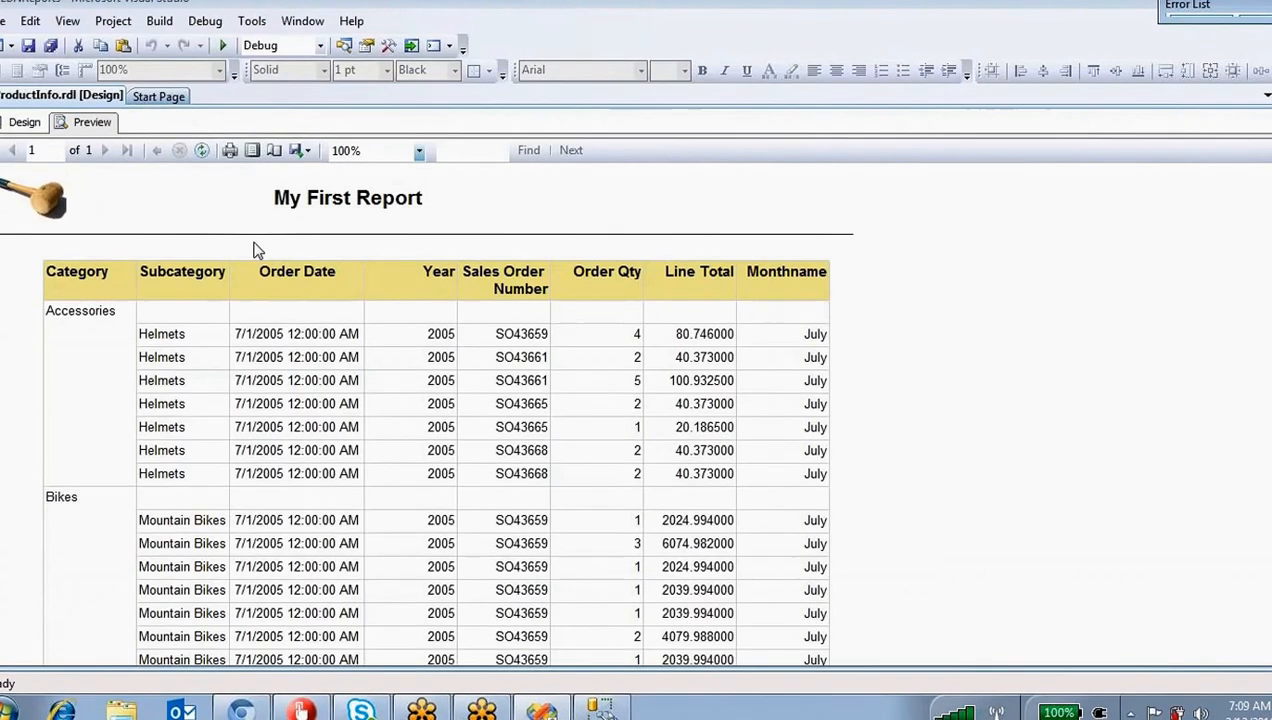
pyautogui.scroll(-4, 87, 390)
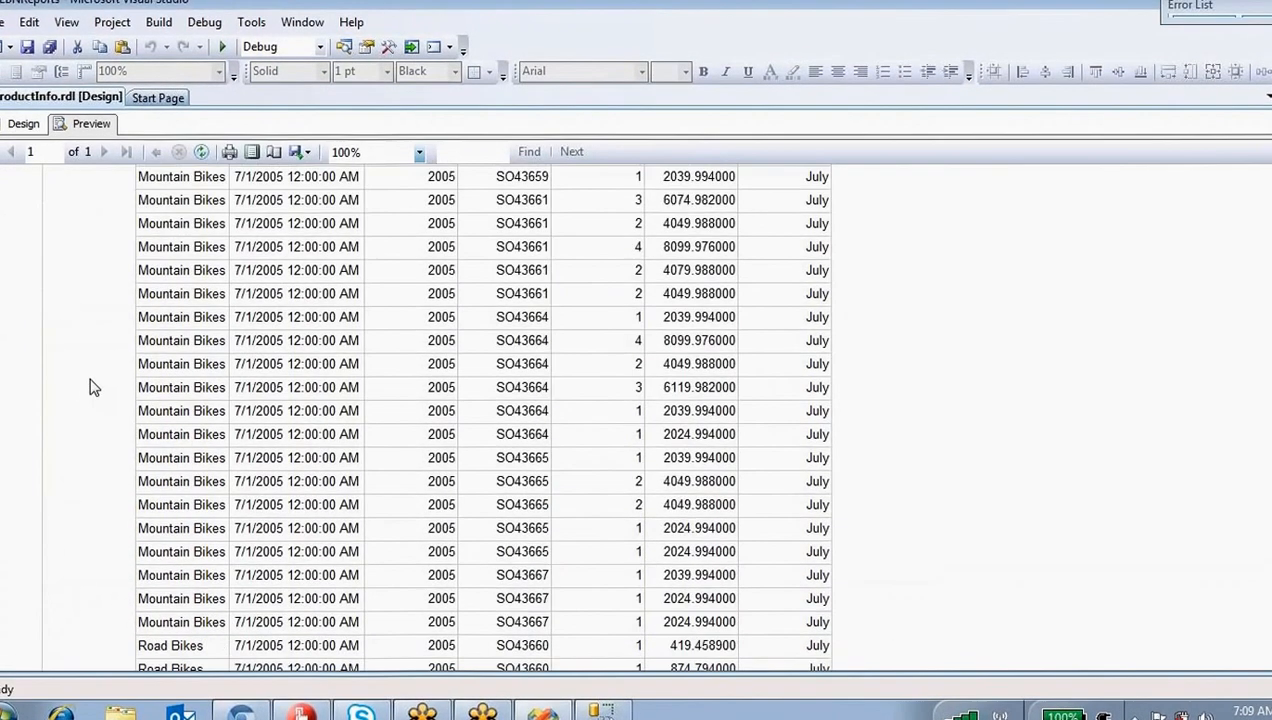
pyautogui.scroll(5, 90, 385)
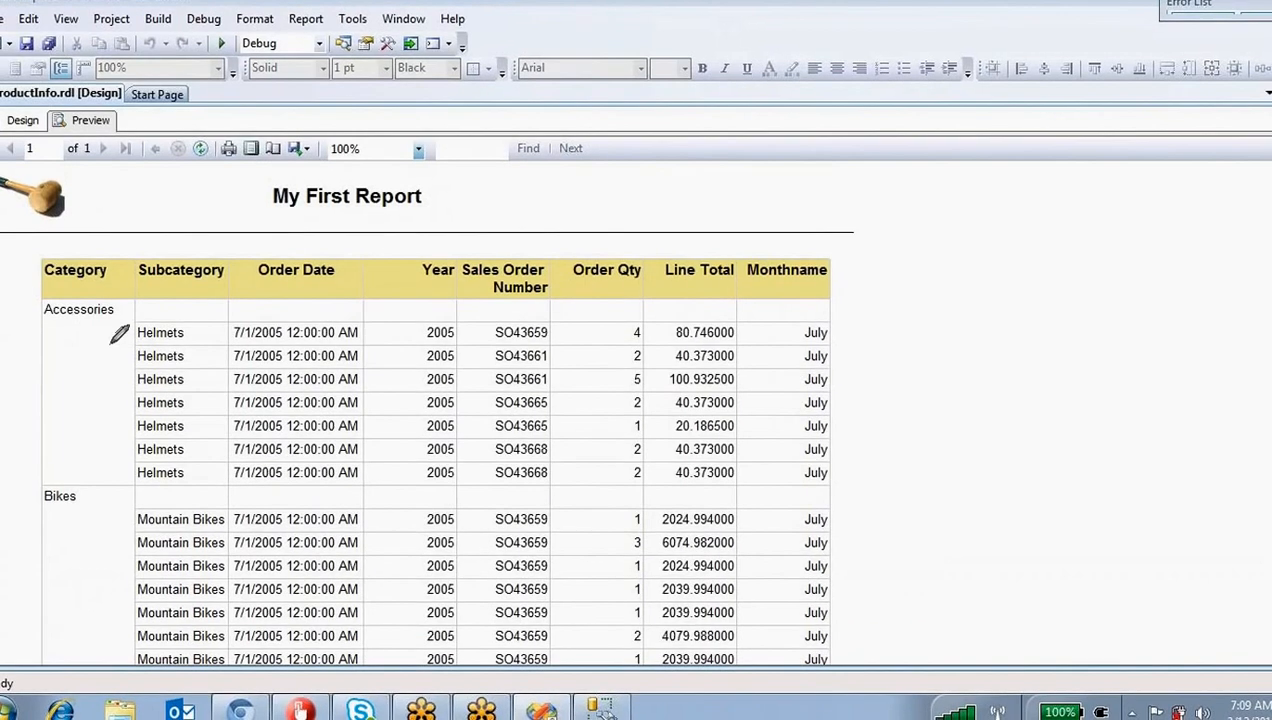
# Step: Mark the blank Category cells beside the Accessories and Bikes detail rows in the preview, and clear the marks
pyautogui.moveTo(119, 333); pyautogui.dragTo(75, 352)
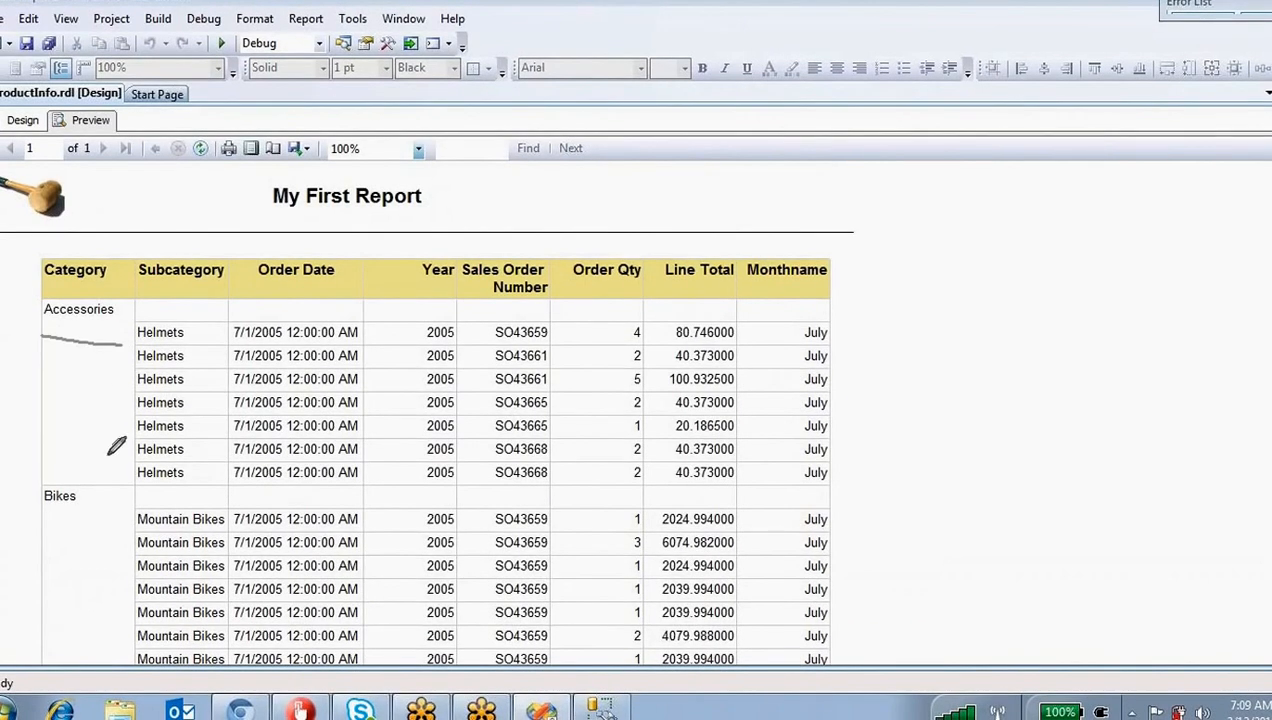
pyautogui.moveTo(57, 520); pyautogui.dragTo(138, 522)
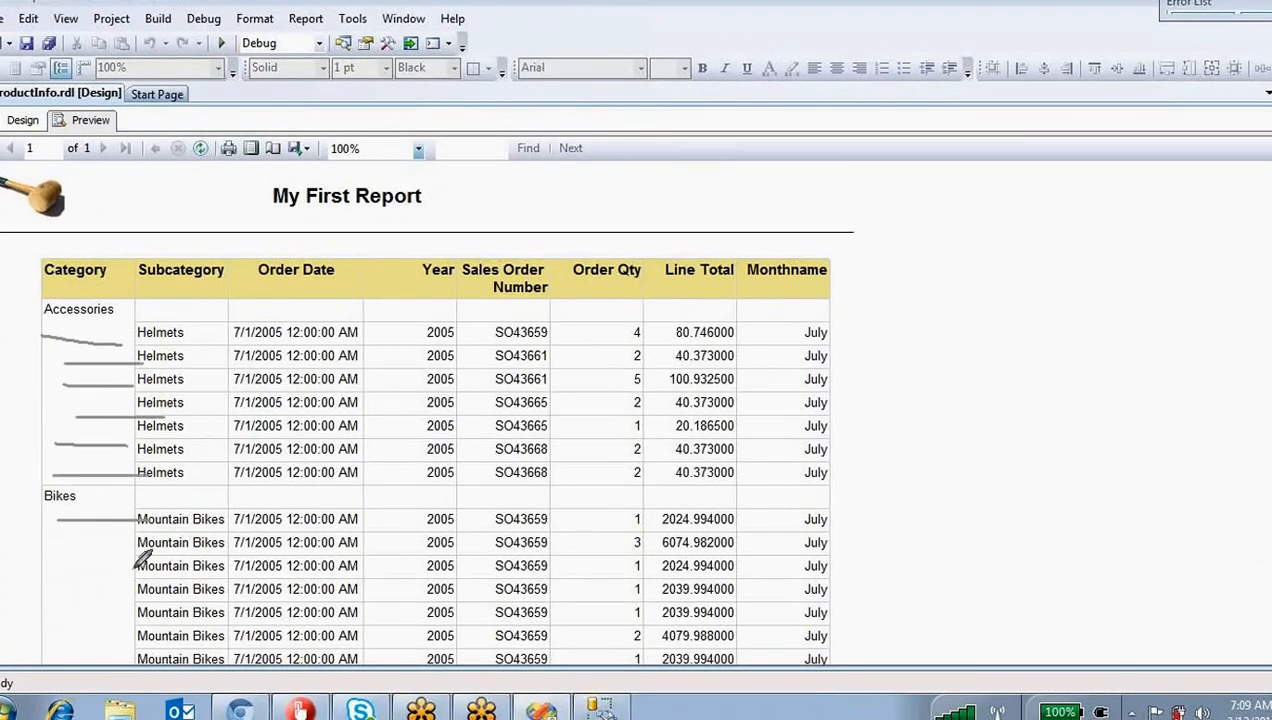
pyautogui.moveTo(45, 550); pyautogui.dragTo(142, 555)
pyautogui.moveTo(17, 580); pyautogui.dragTo(135, 569)
pyautogui.moveTo(53, 601); pyautogui.dragTo(175, 603)
pyautogui.moveTo(29, 638); pyautogui.dragTo(134, 628)
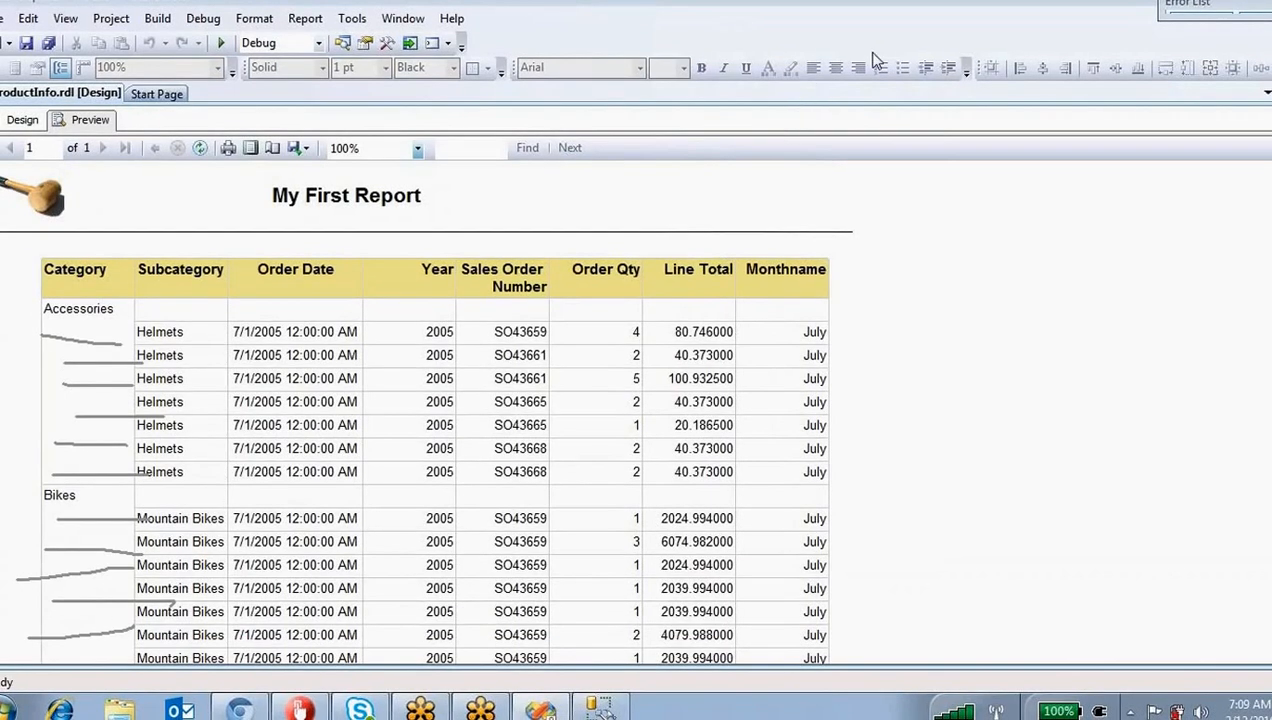
pyautogui.click(879, 41)
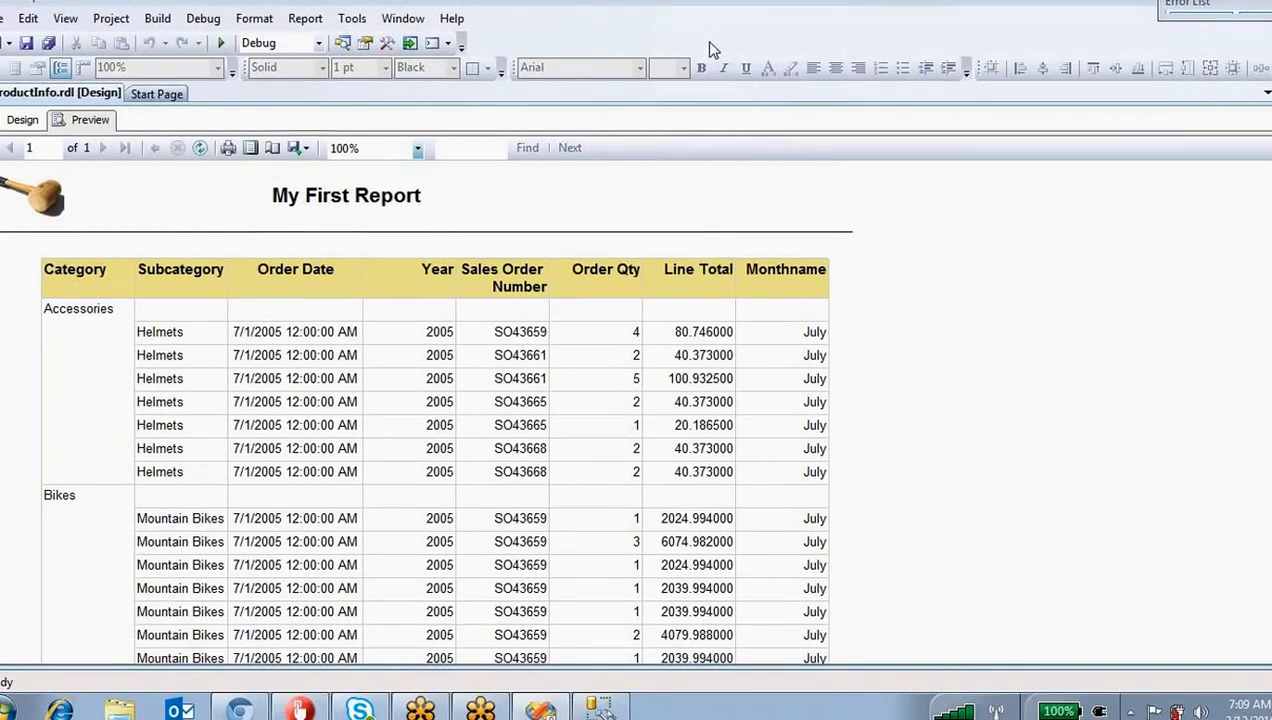
# Step: Return to the report design and add a child group under the Category row group, grouped by [Subcategory] with a group header
pyautogui.click(20, 121)
pyautogui.click(94, 292)
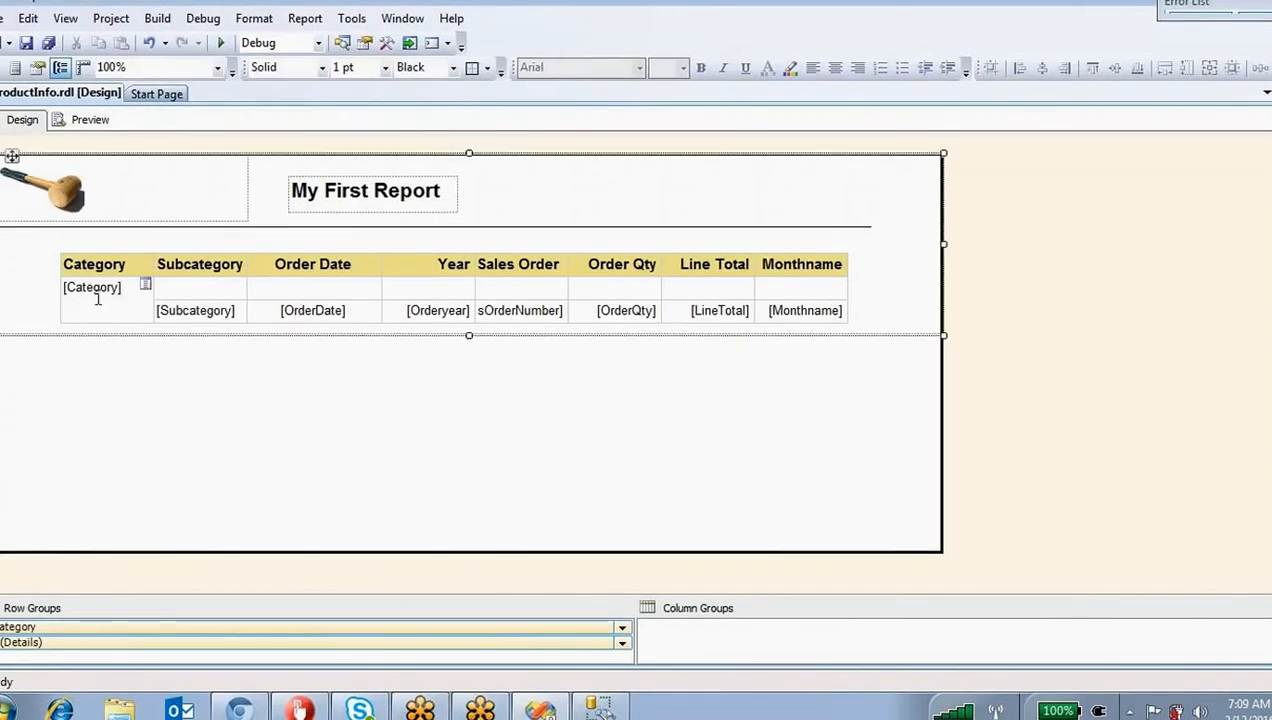
pyautogui.click(210, 422)
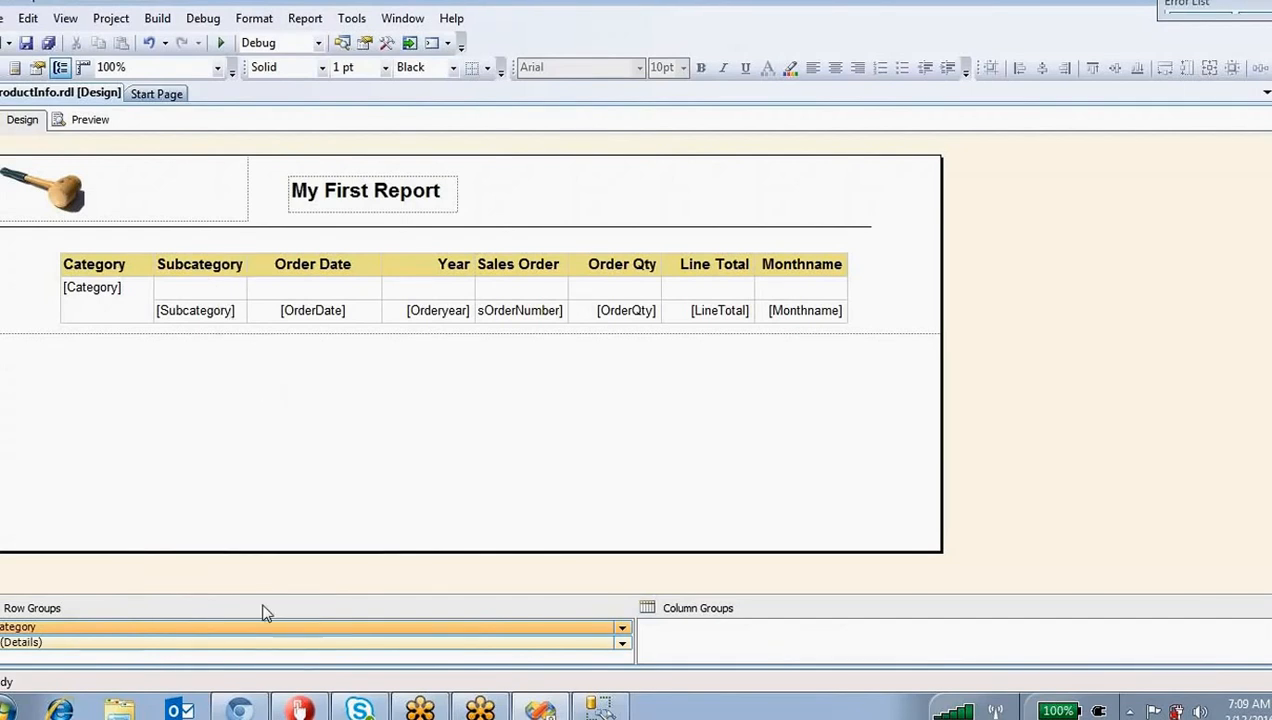
pyautogui.rightClick(368, 626)
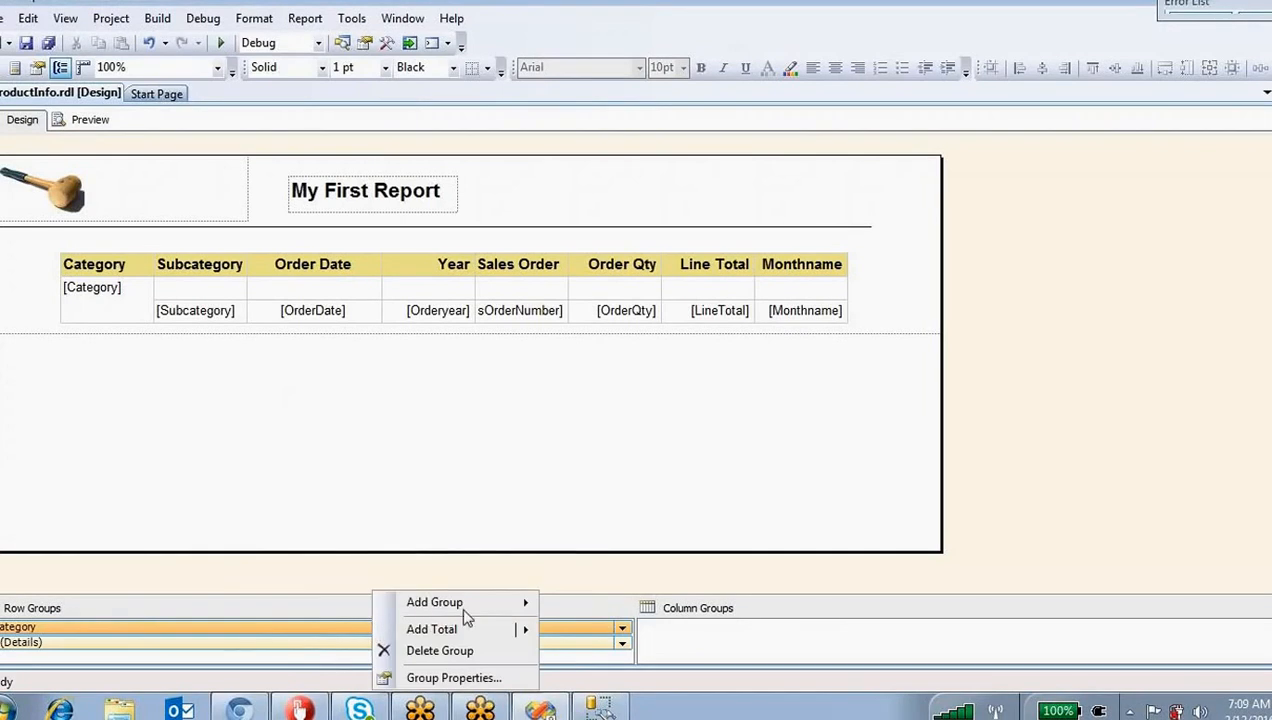
pyautogui.moveTo(485, 607)
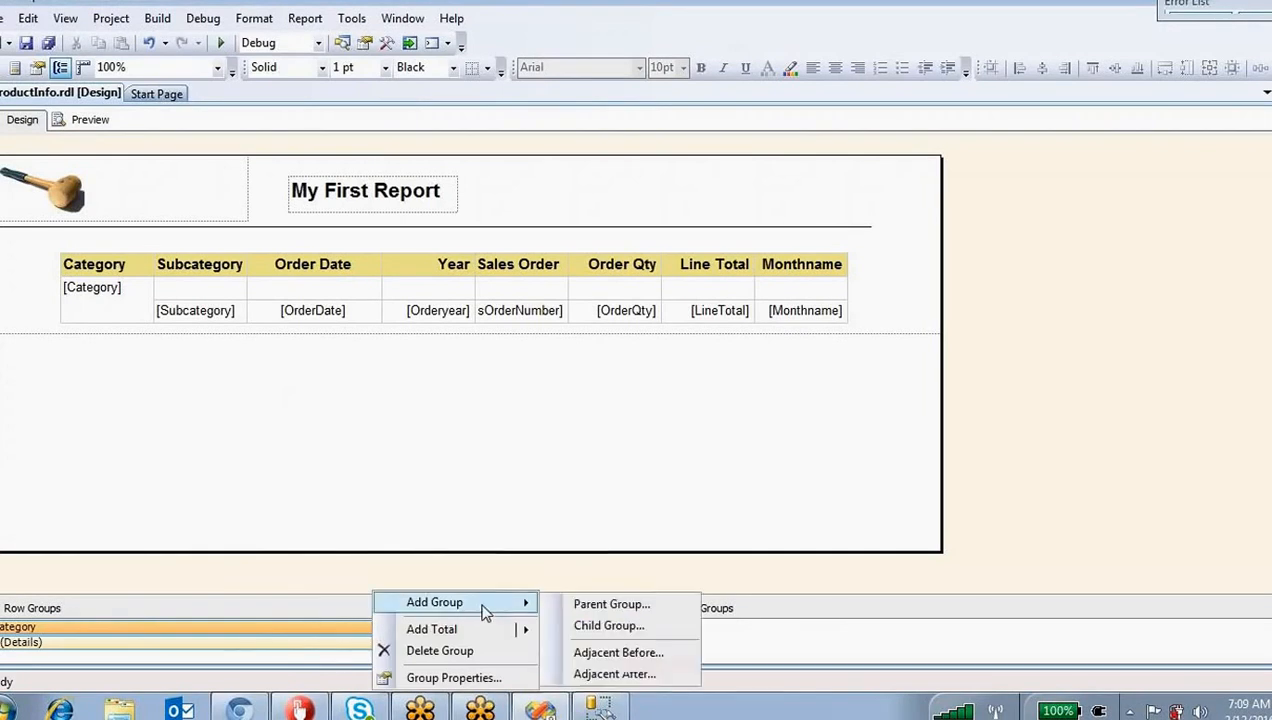
pyautogui.click(627, 627)
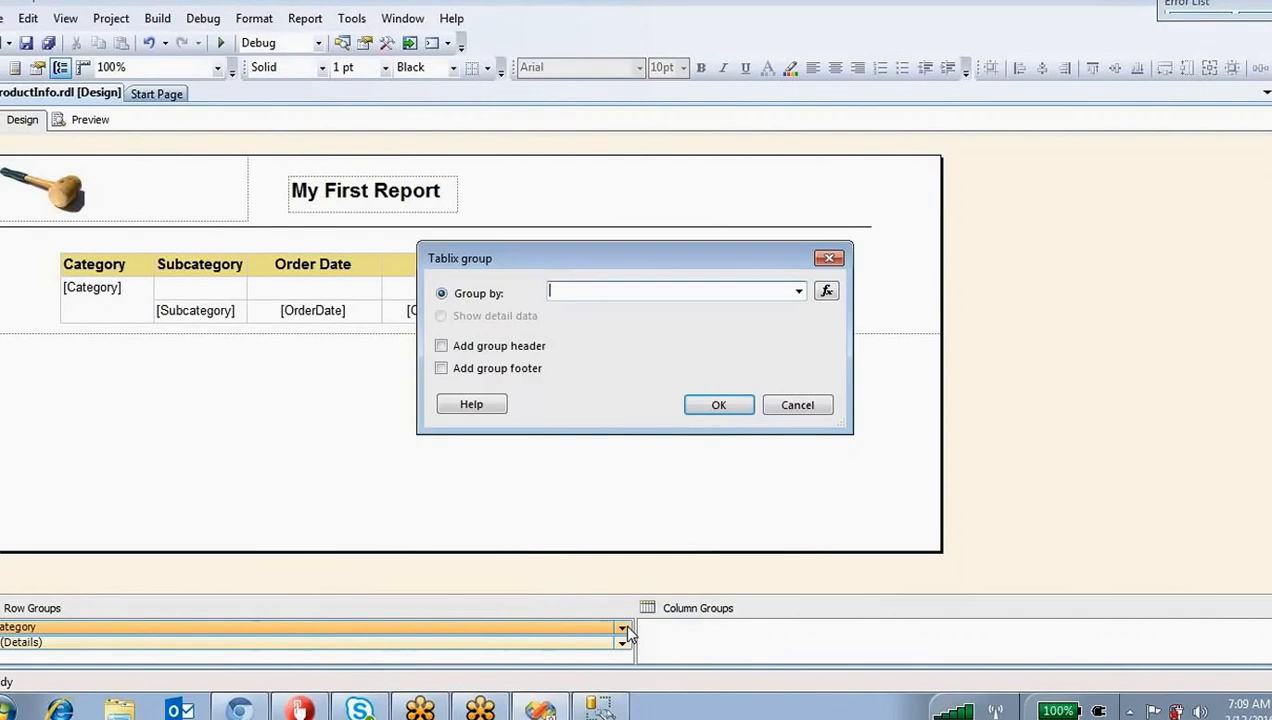
pyautogui.click(799, 291)
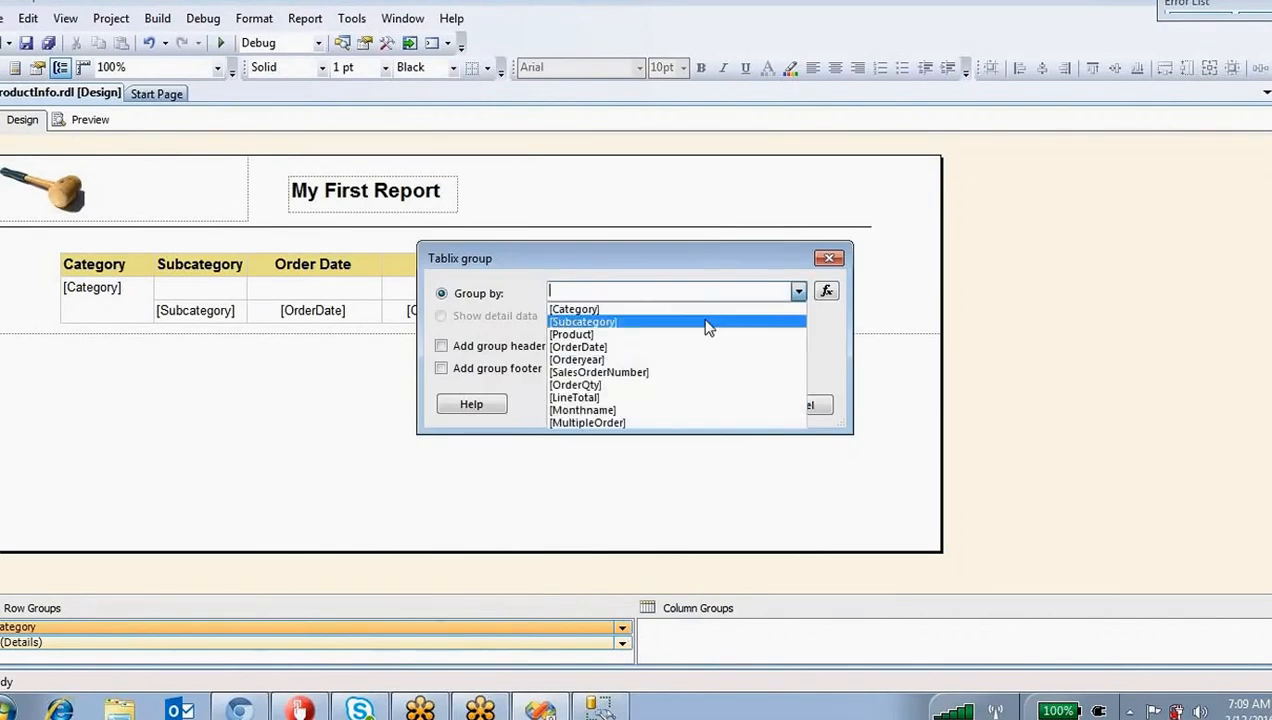
pyautogui.click(626, 323)
pyautogui.click(442, 347)
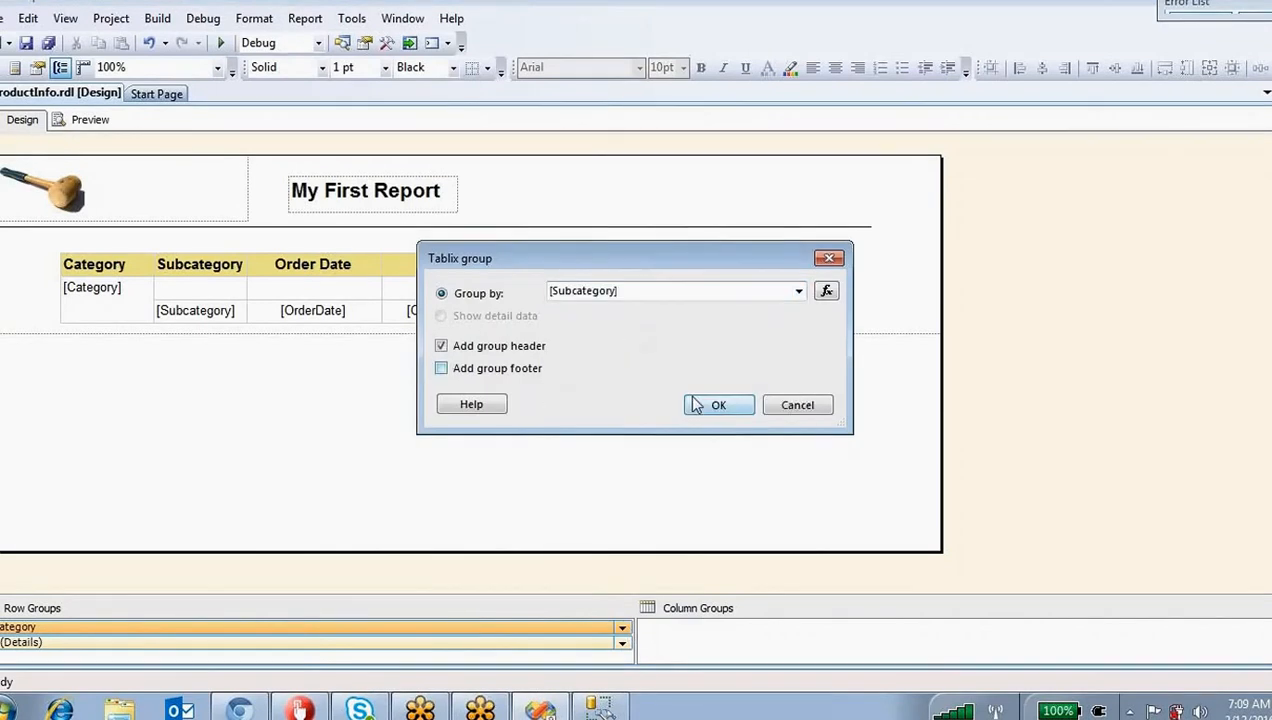
pyautogui.click(712, 408)
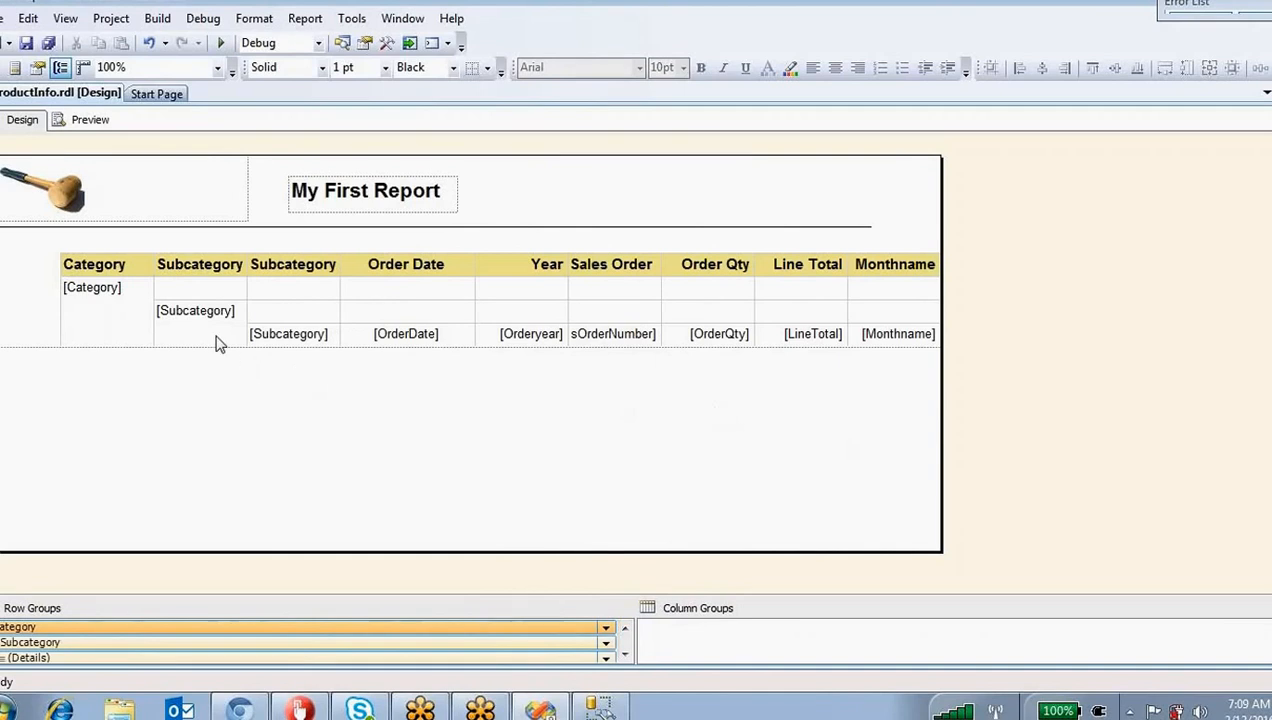
# Step: Delete the duplicate Subcategory detail column next to the Subcategory group column
pyautogui.click(197, 264)
pyautogui.click(201, 240)
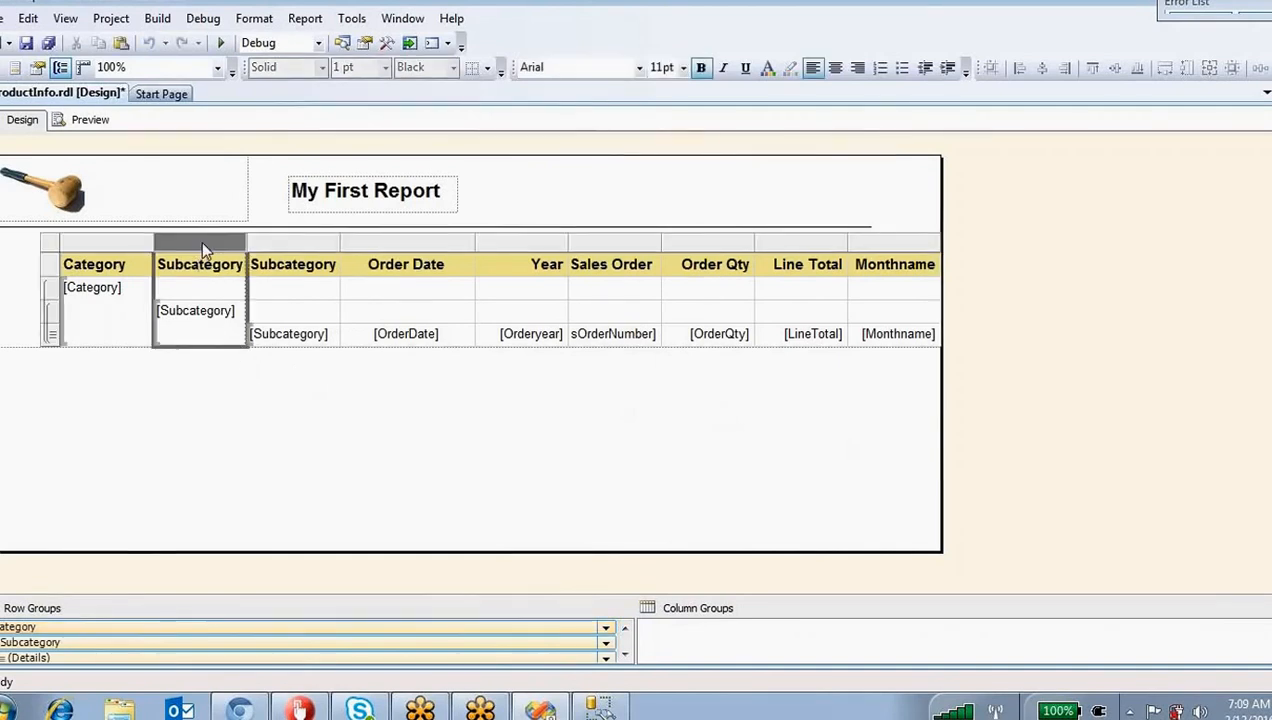
pyautogui.click(309, 241)
pyautogui.rightClick(309, 241)
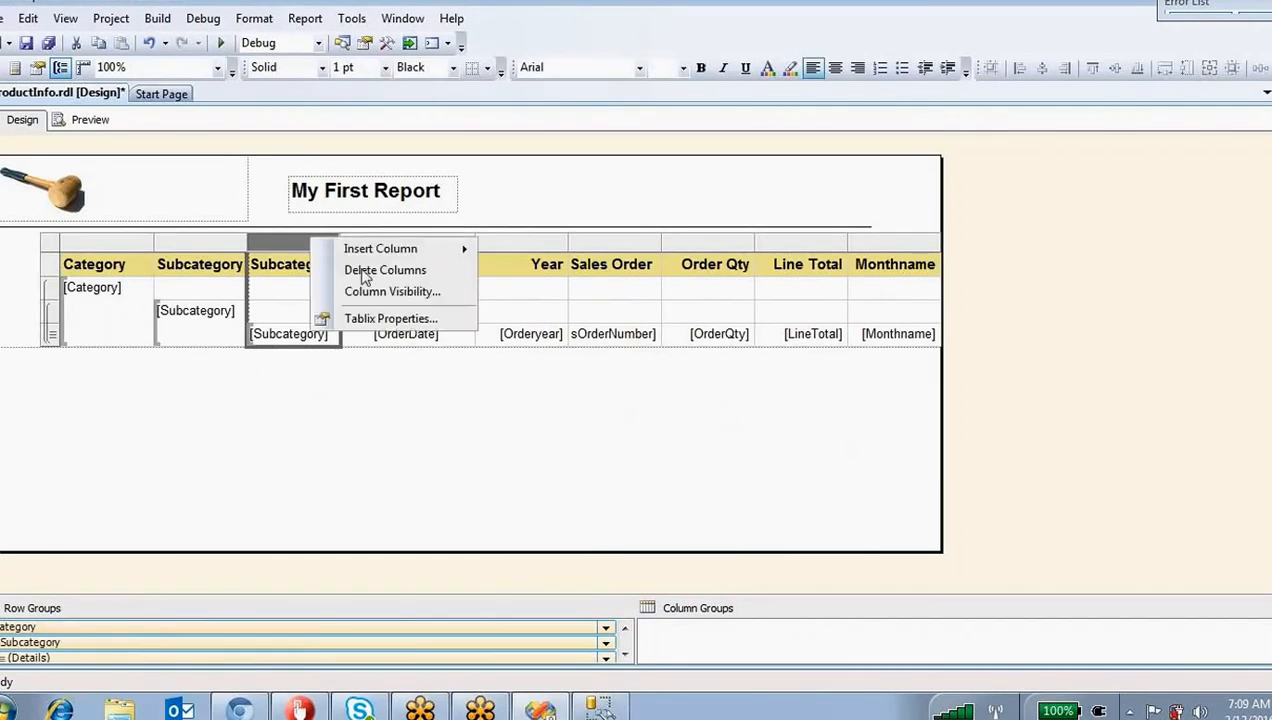
pyautogui.click(365, 276)
# Step: Preview the report and mark the Accessories and Bikes category headings with their Helmets and Mountain Bikes subcategory headings
pyautogui.click(93, 120)
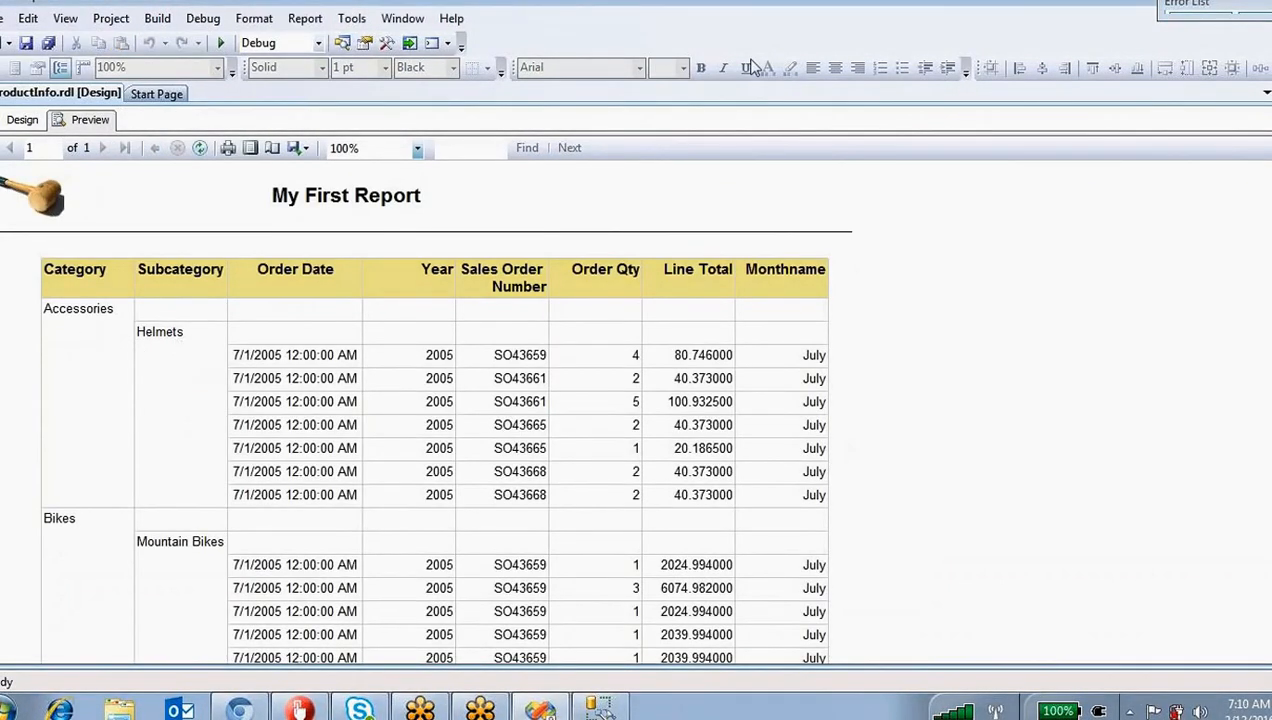
pyautogui.hotkey('ctrl', '2')
pyautogui.moveTo(205, 322)
pyautogui.mouseDown()
pyautogui.moveTo(150, 305)
pyautogui.moveTo(4, 318)
pyautogui.moveTo(128, 264)
pyautogui.mouseUp()
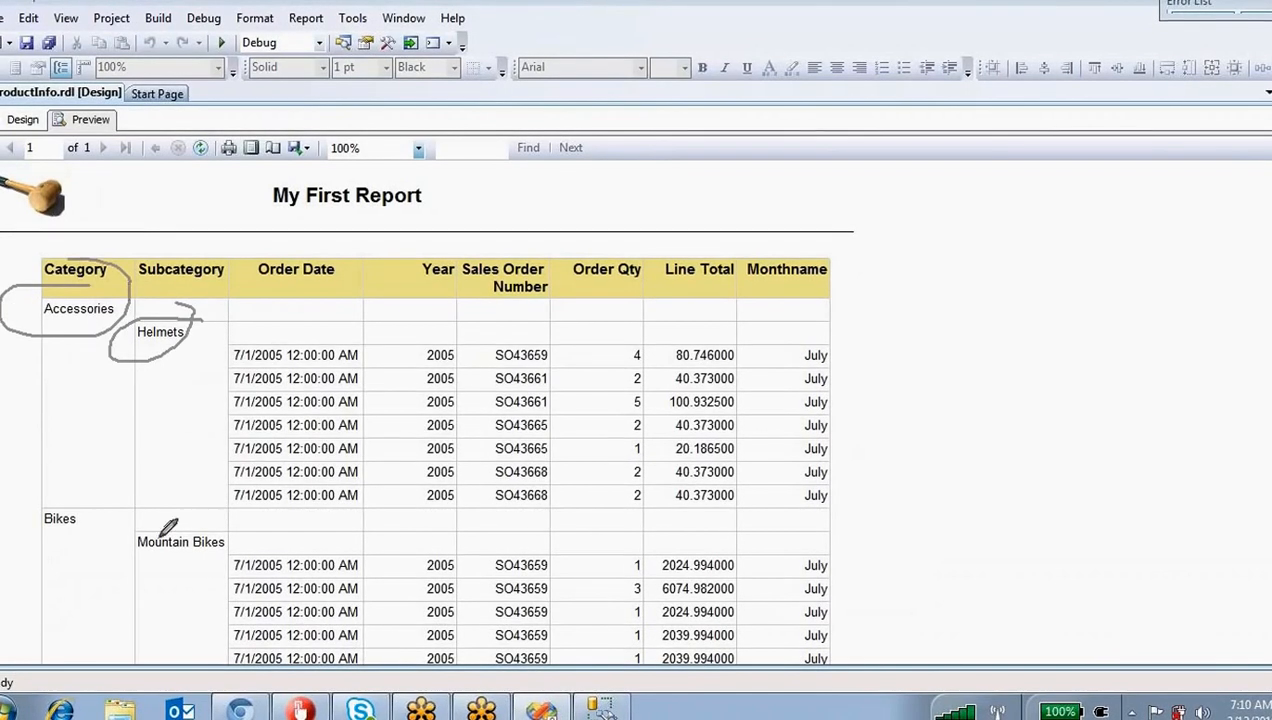
pyautogui.moveTo(102, 522)
pyautogui.mouseDown()
pyautogui.moveTo(98, 532)
pyautogui.moveTo(62, 476)
pyautogui.mouseUp()
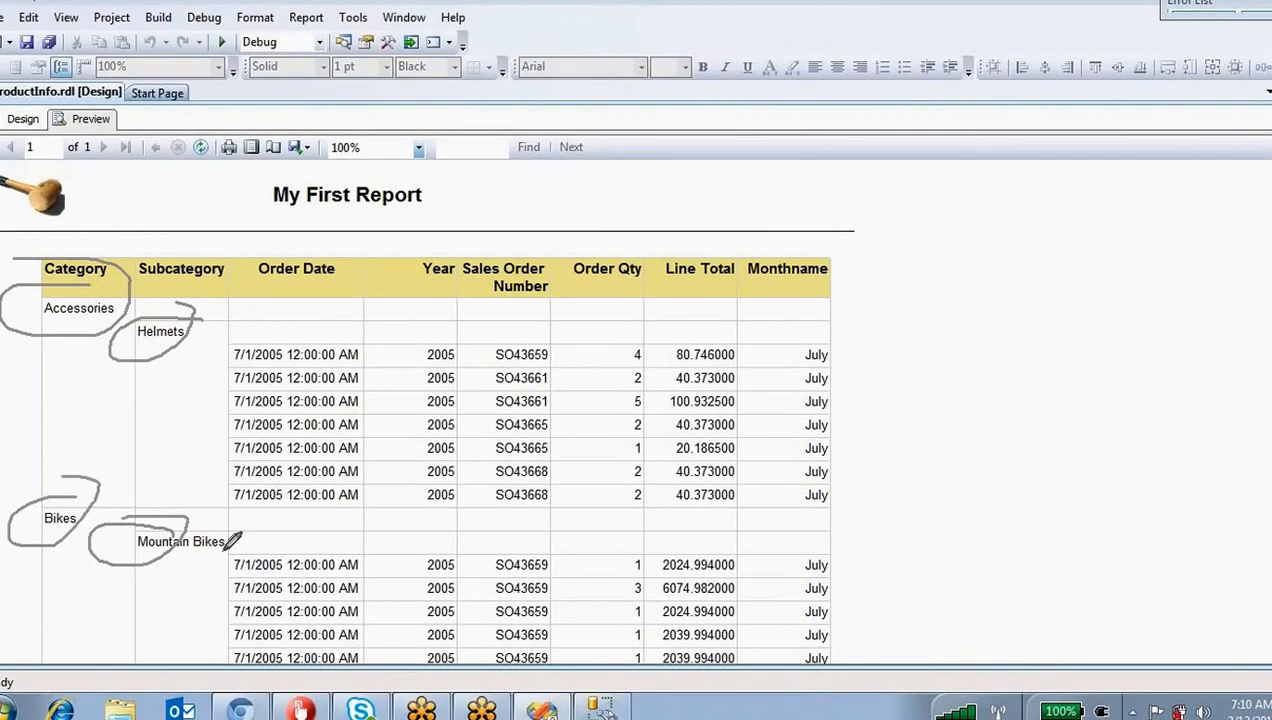
pyautogui.press('Escape')
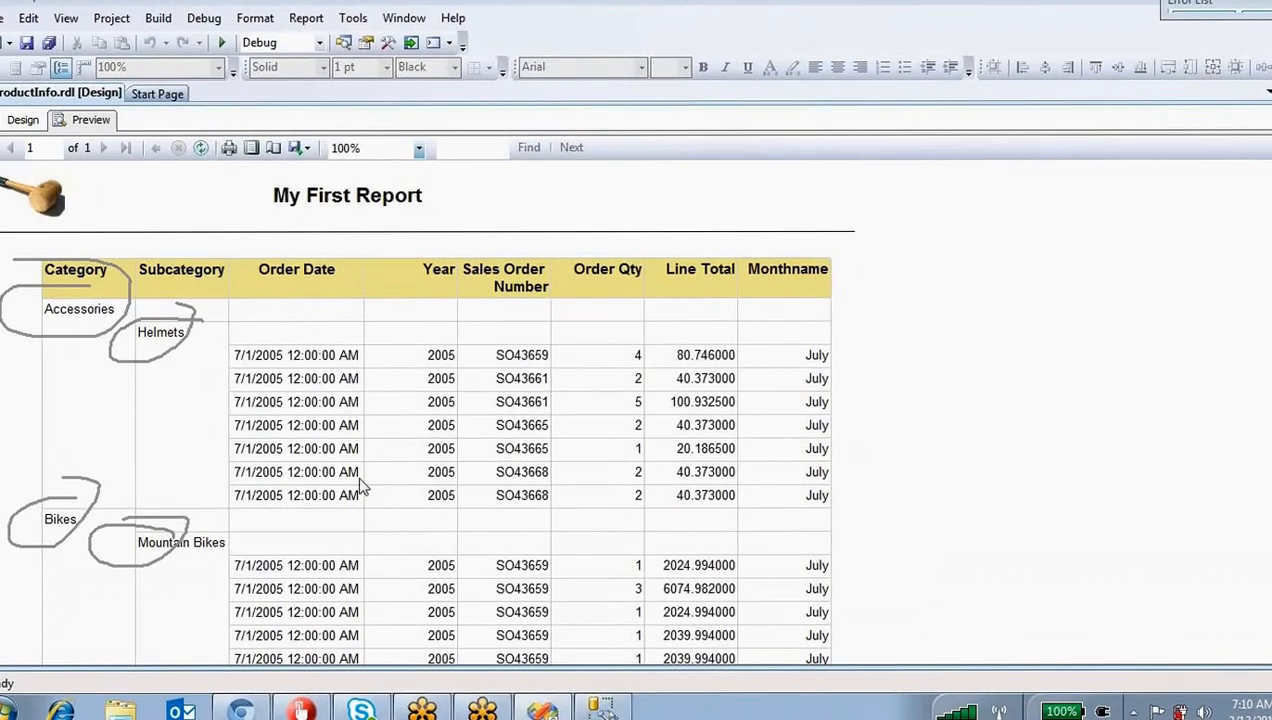
# Step: Review the subcategory groups under Bikes and Clothing in the preview, and return to the start of the report
pyautogui.scroll(-10, 300, 520)
pyautogui.scroll(-3, 288, 555)
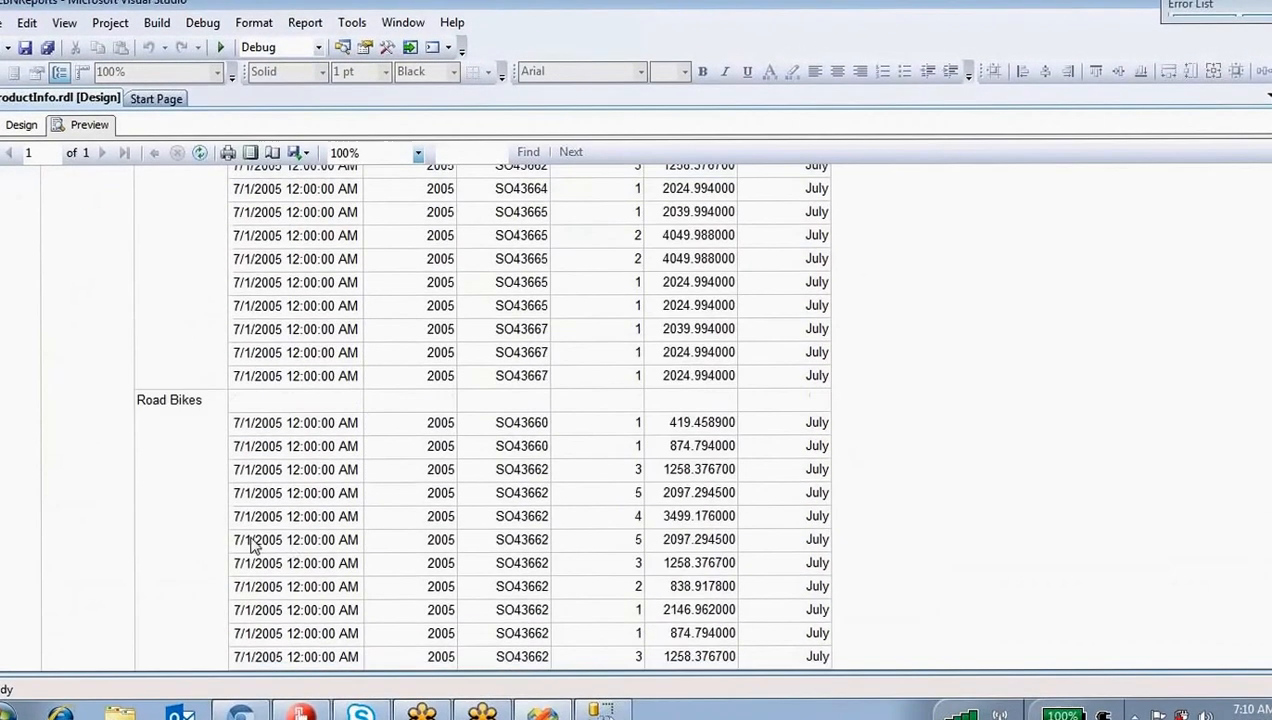
pyautogui.scroll(-15, 40, 548)
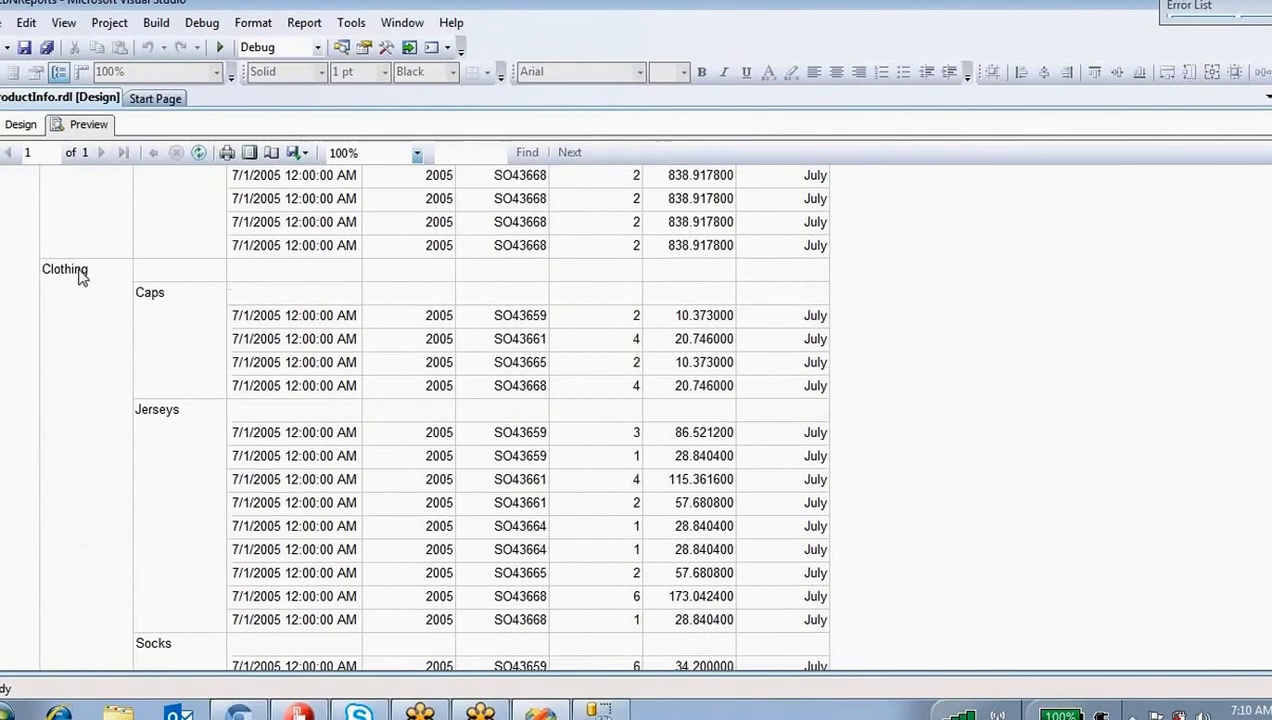
pyautogui.scroll(-15, 192, 531)
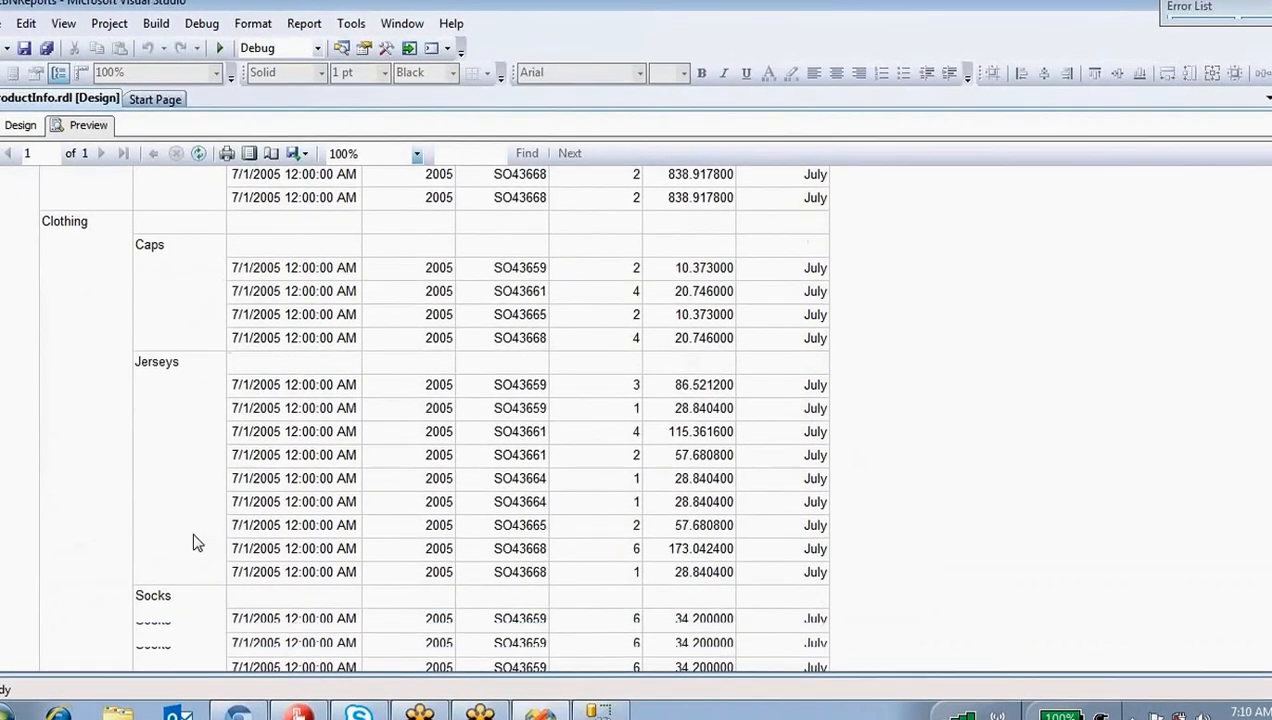
pyautogui.scroll(20, 208, 525)
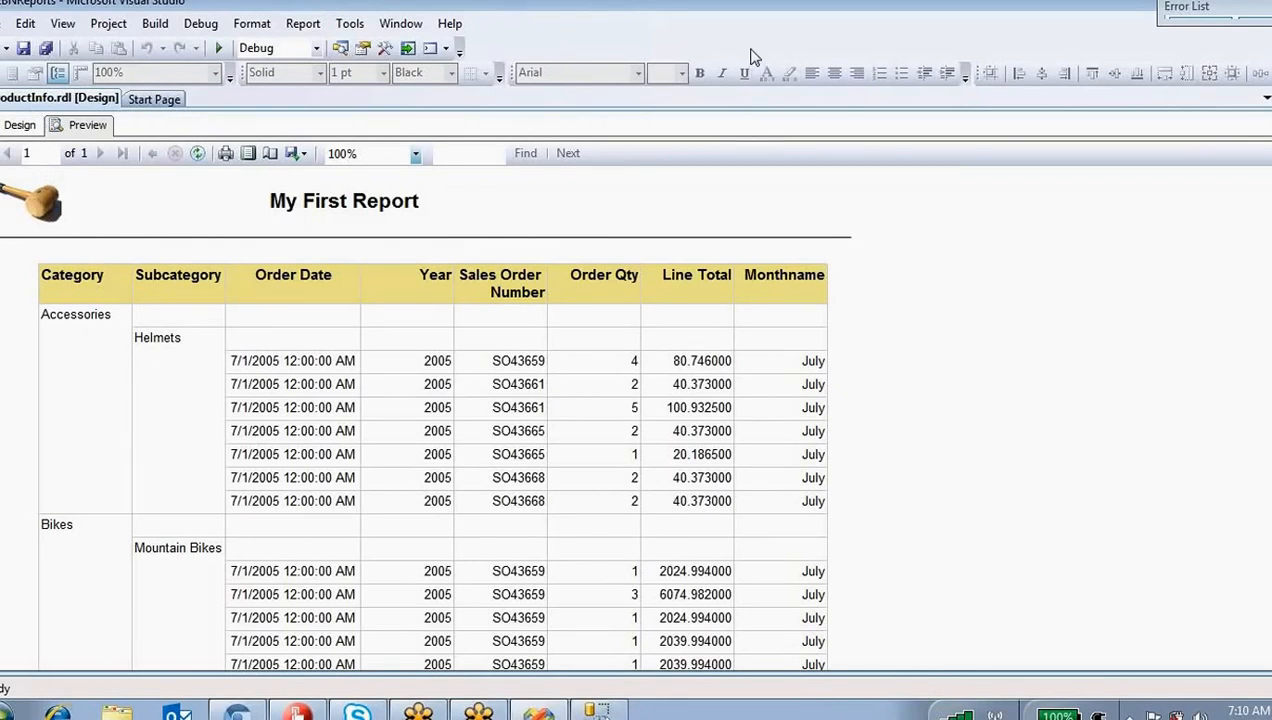
# Step: Mark the Line Total values of the Helmets rows and the end of that group in the preview
pyautogui.hotkey('ctrl', '2')
pyautogui.moveTo(690, 335)
pyautogui.mouseDown()
pyautogui.moveTo(672, 530)
pyautogui.moveTo(680, 342)
pyautogui.mouseUp()
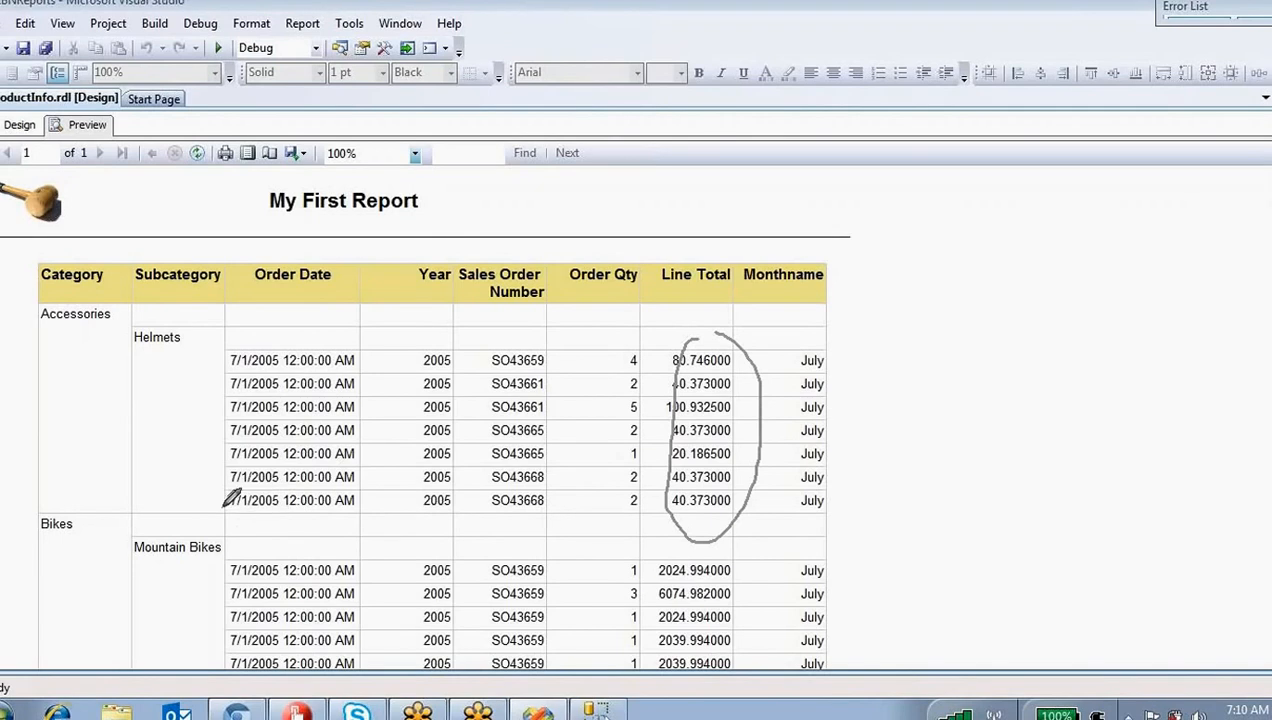
pyautogui.moveTo(250, 503); pyautogui.dragTo(700, 518)
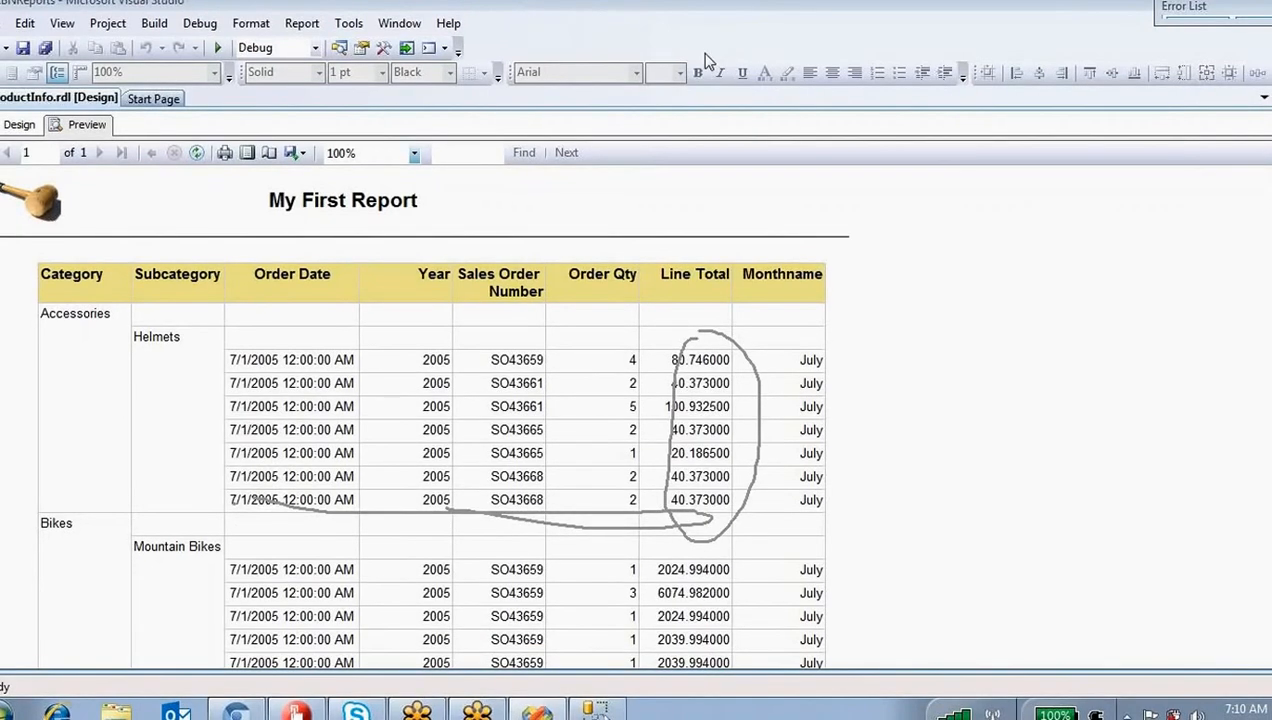
# Step: Return to the report design and add a total row after the Subcategory row group
pyautogui.click(10, 126)
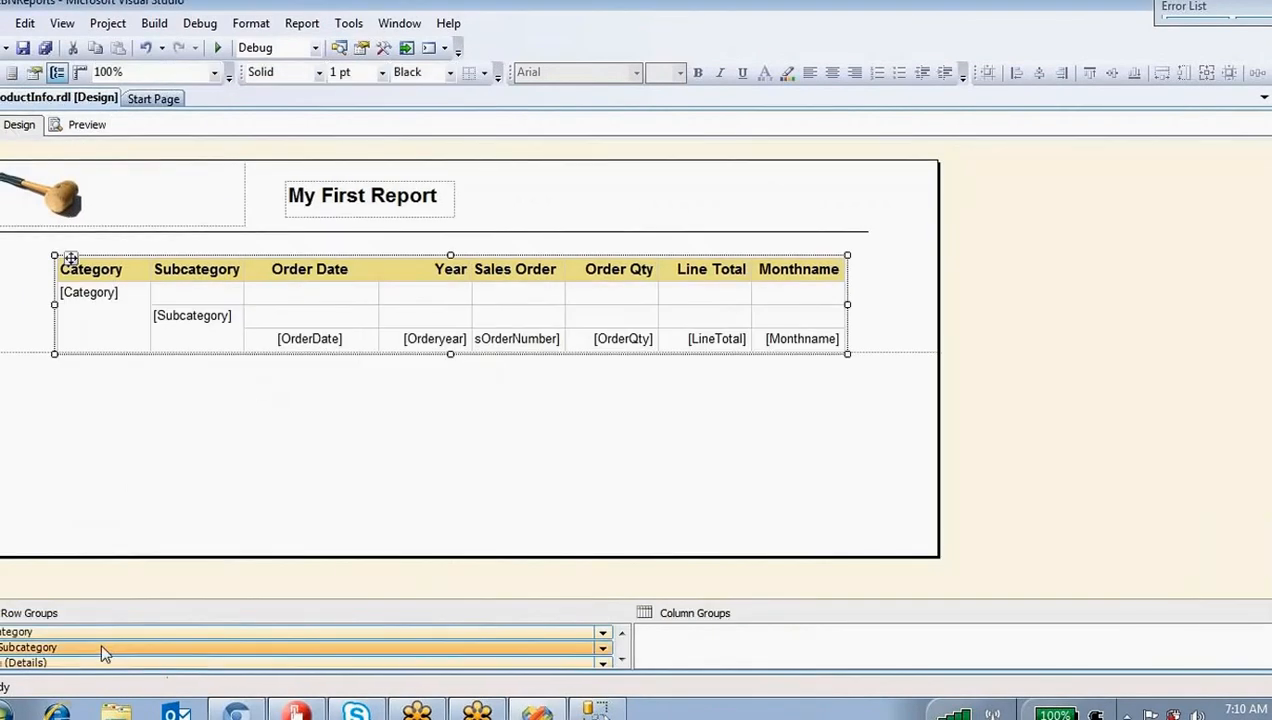
pyautogui.rightClick(160, 648)
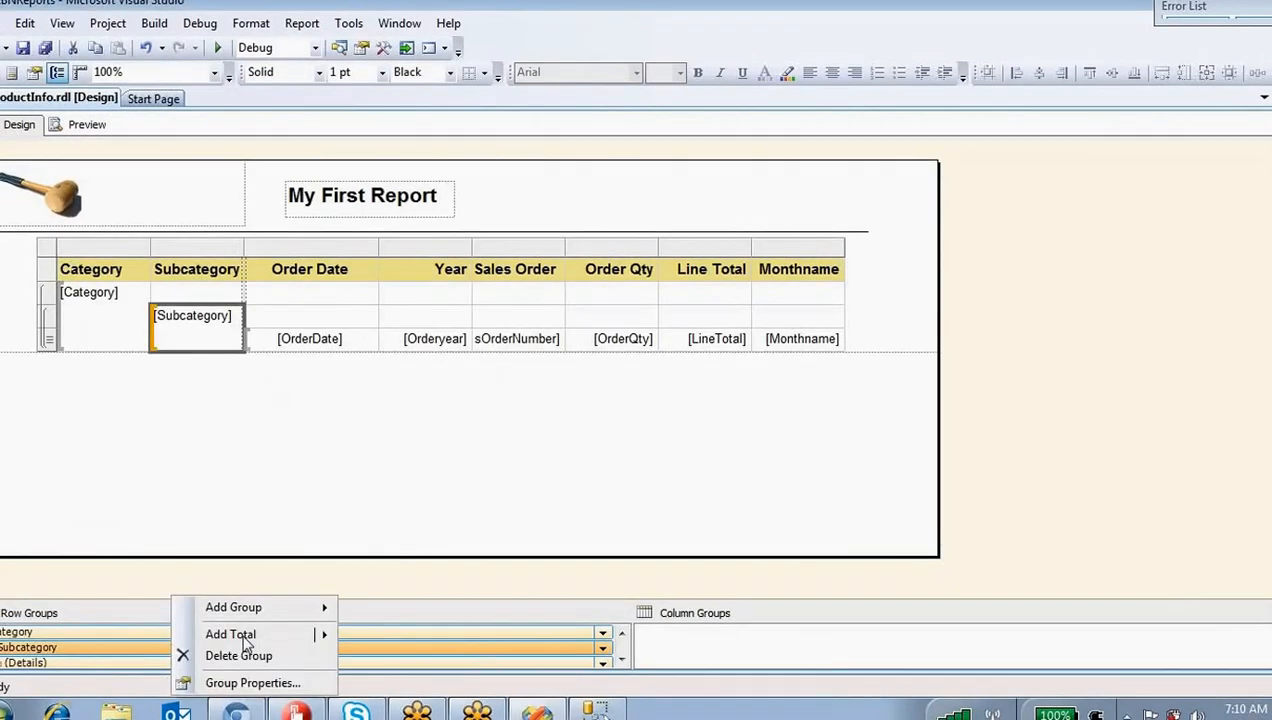
pyautogui.moveTo(290, 636)
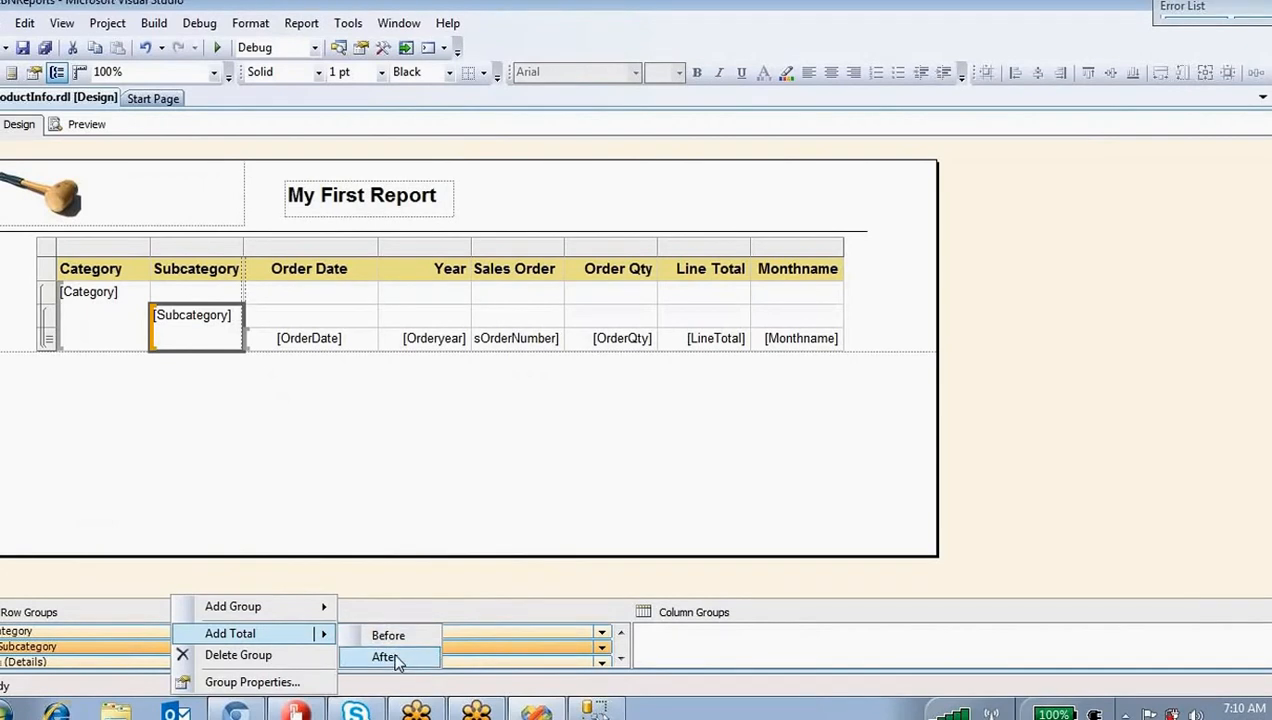
pyautogui.click(397, 658)
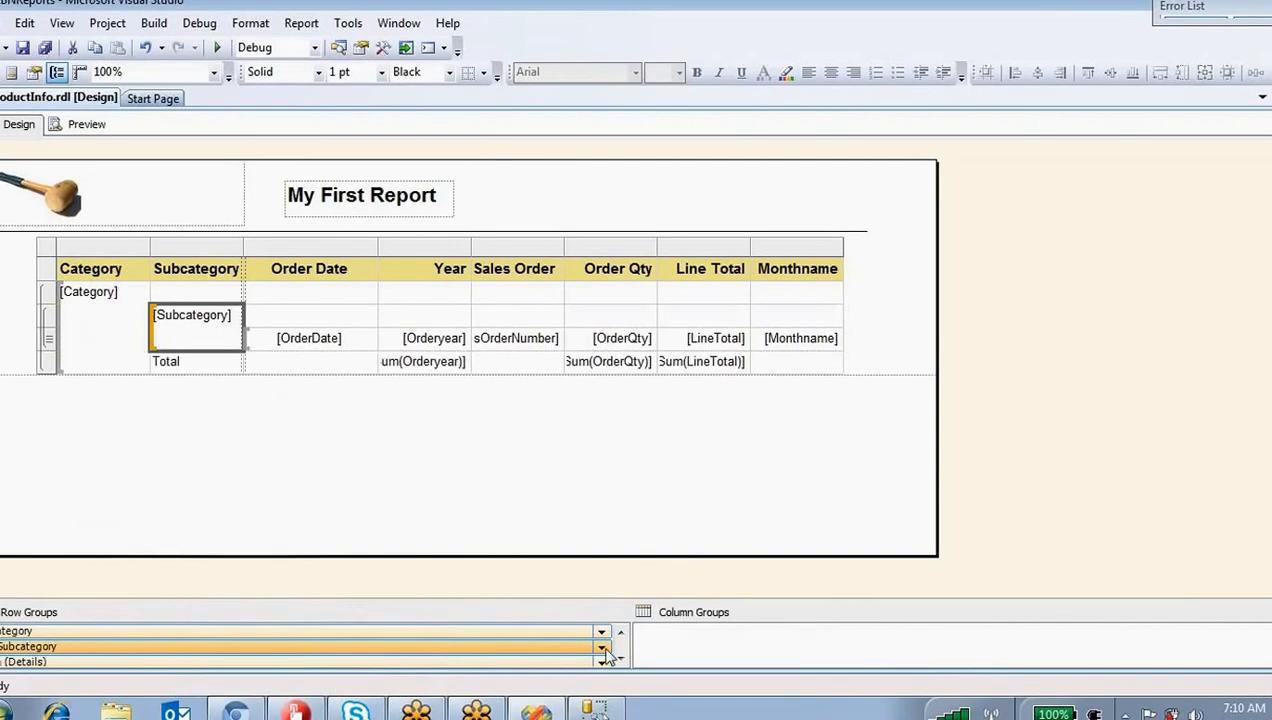
pyautogui.click(378, 479)
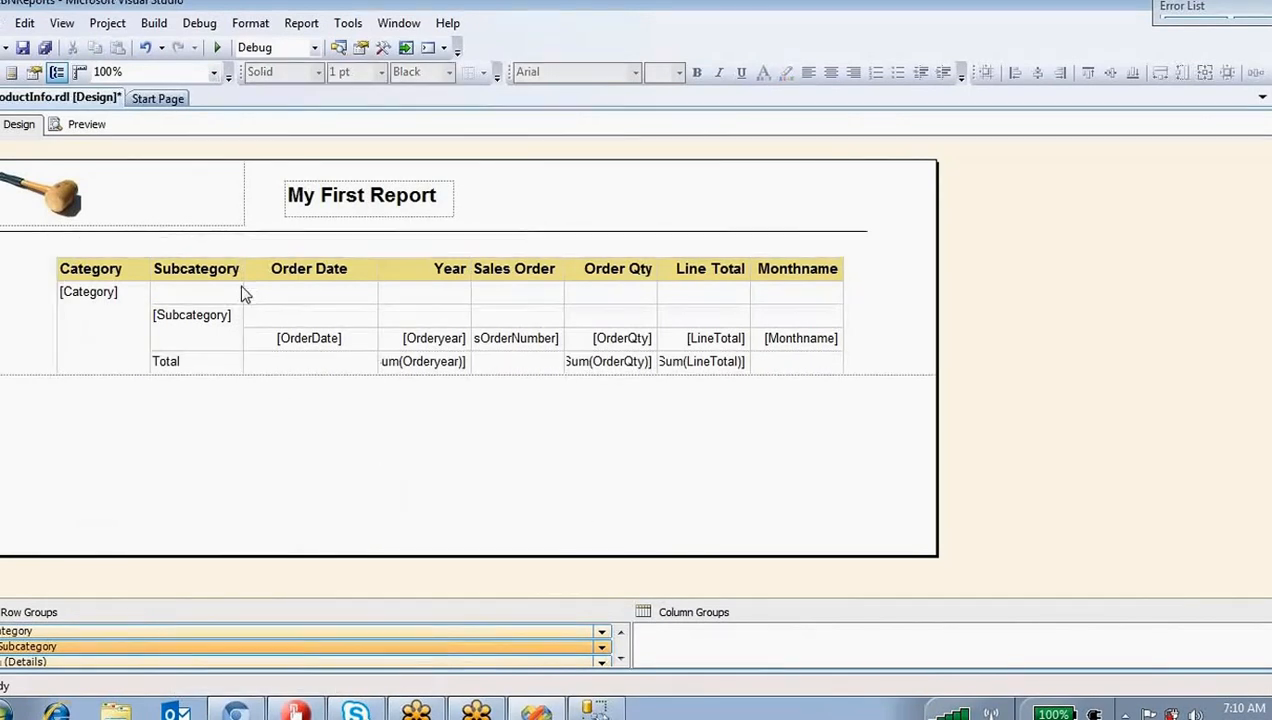
# Step: Remove the Orderyear sum from the Year cell of the Total row
pyautogui.click(438, 367)
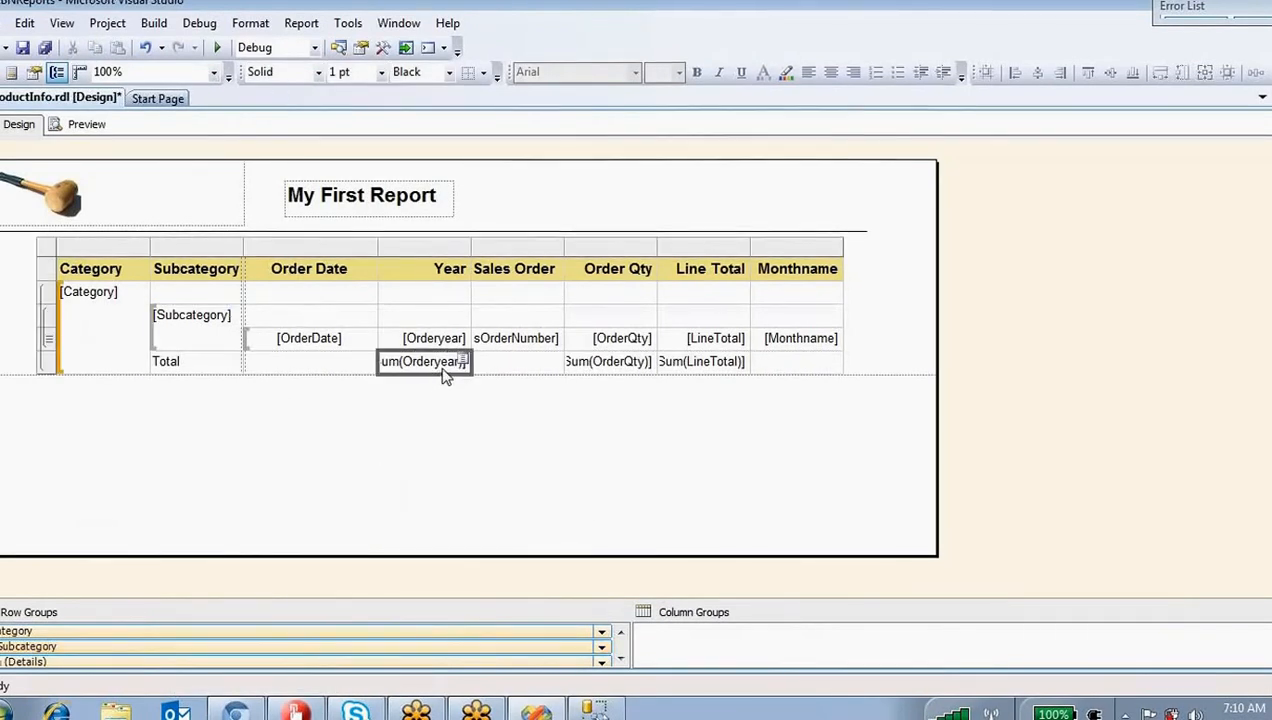
pyautogui.press('Delete')
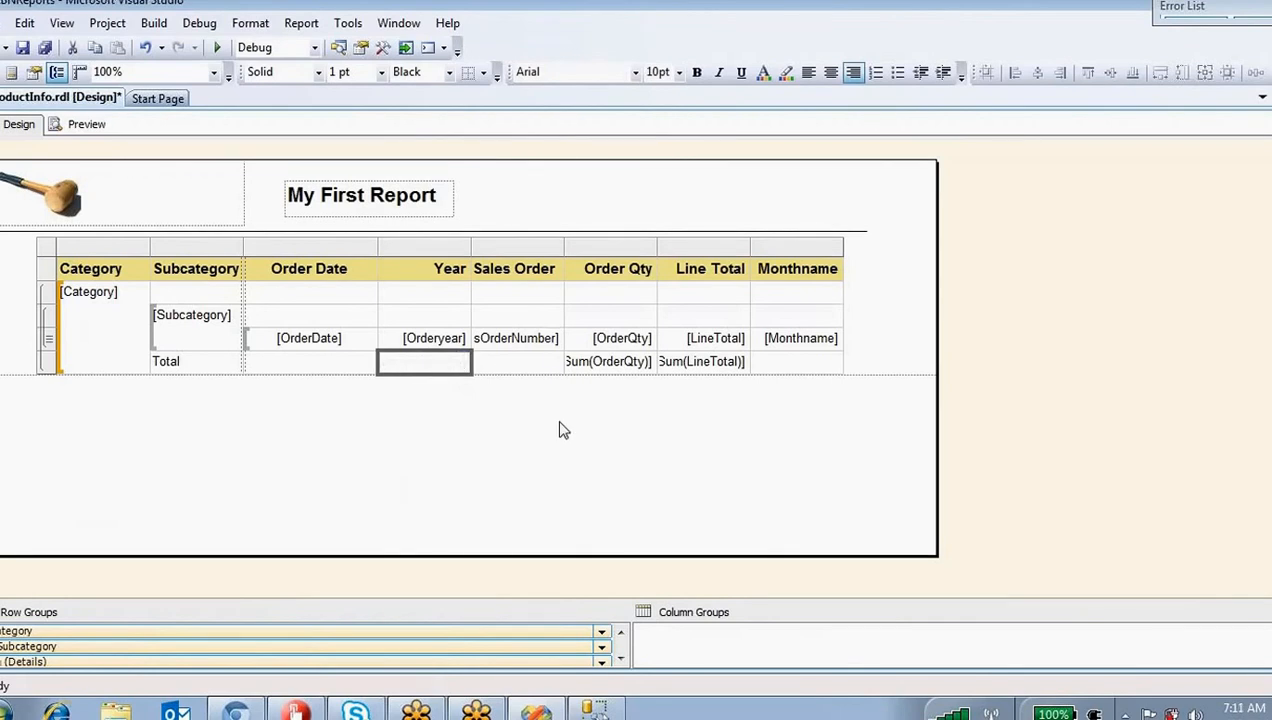
pyautogui.click(603, 445)
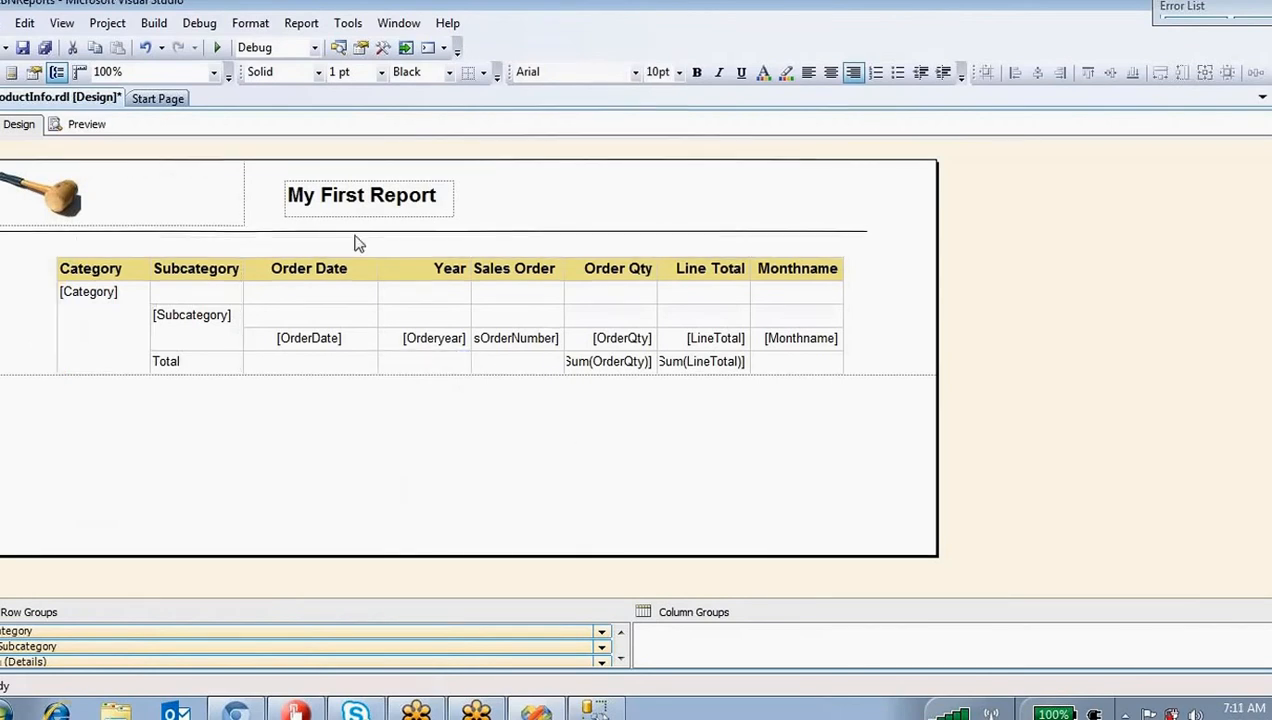
# Step: Preview the report with totals and mark the Accessories totals for Order Qty and Line Total, and clear the marks
pyautogui.click(100, 126)
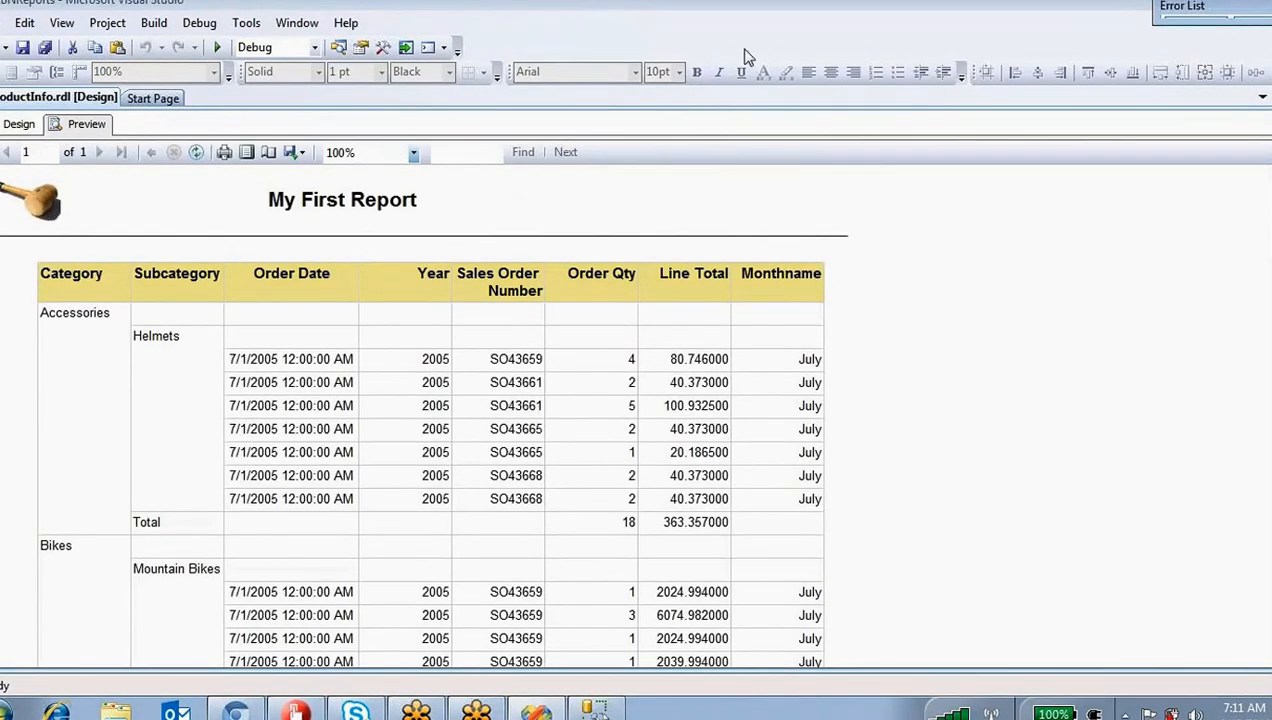
pyautogui.moveTo(605, 520)
pyautogui.mouseDown()
pyautogui.moveTo(740, 515)
pyautogui.moveTo(665, 532)
pyautogui.moveTo(608, 518)
pyautogui.mouseUp()
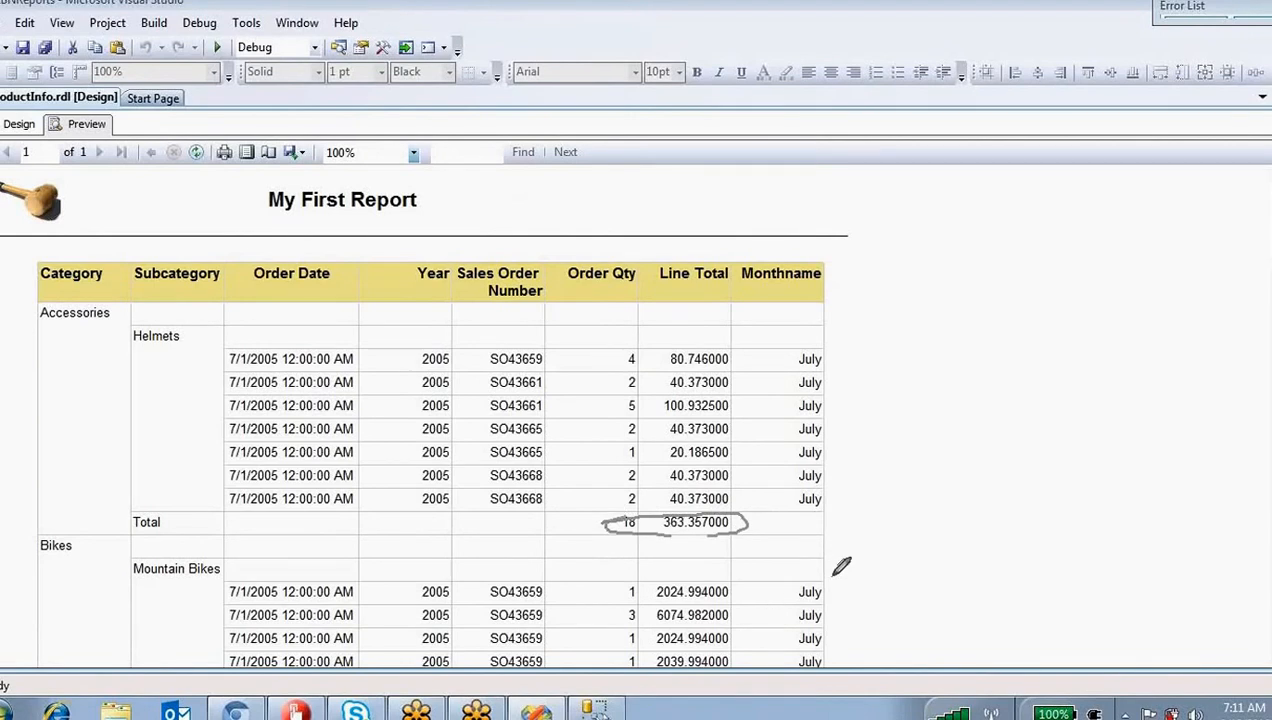
pyautogui.click(706, 46)
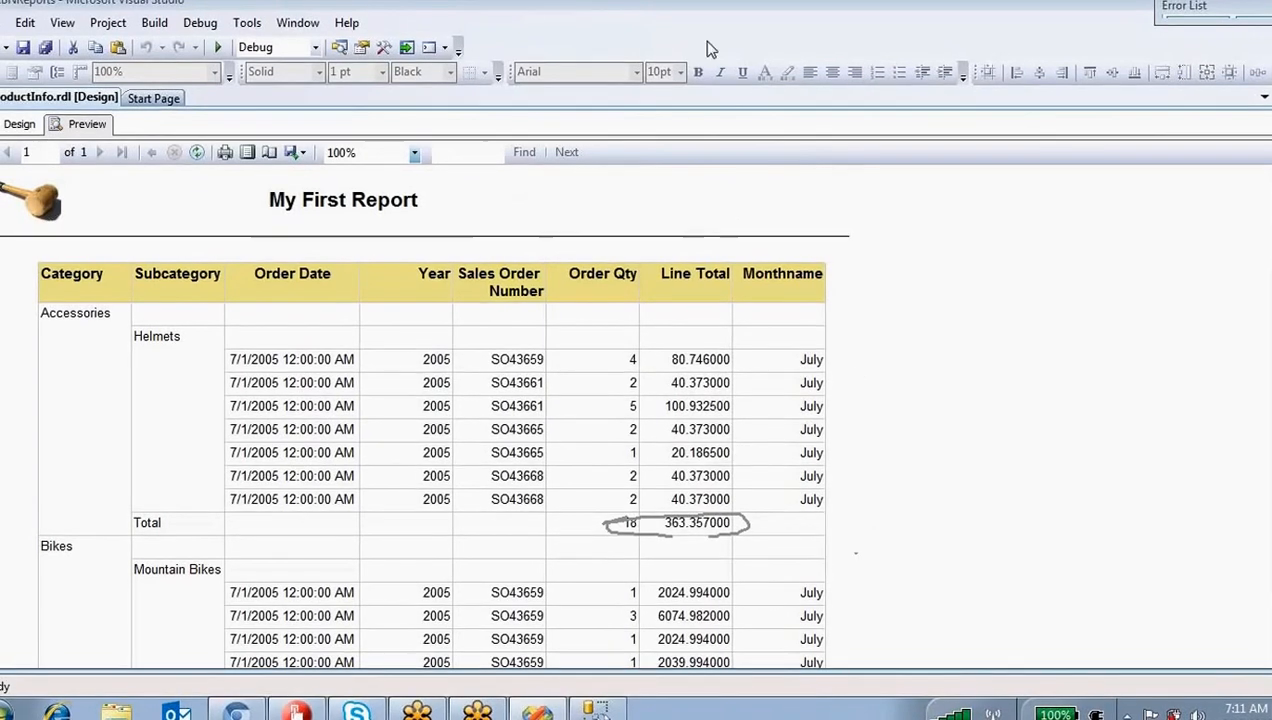
# Step: Check the end of the Mountain Bikes group and the start of Road Bikes for a total row in the preview
pyautogui.scroll(-5, 855, 549)
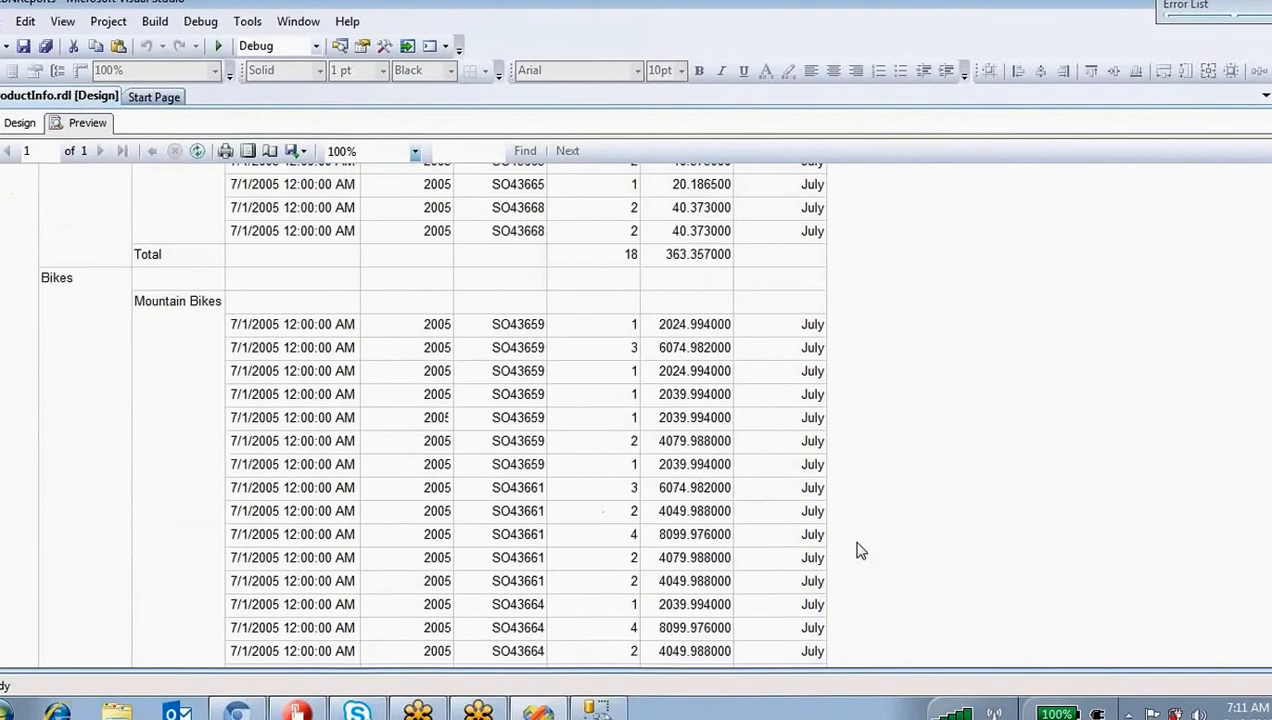
pyautogui.scroll(-6, 862, 549)
pyautogui.scroll(-3, 862, 541)
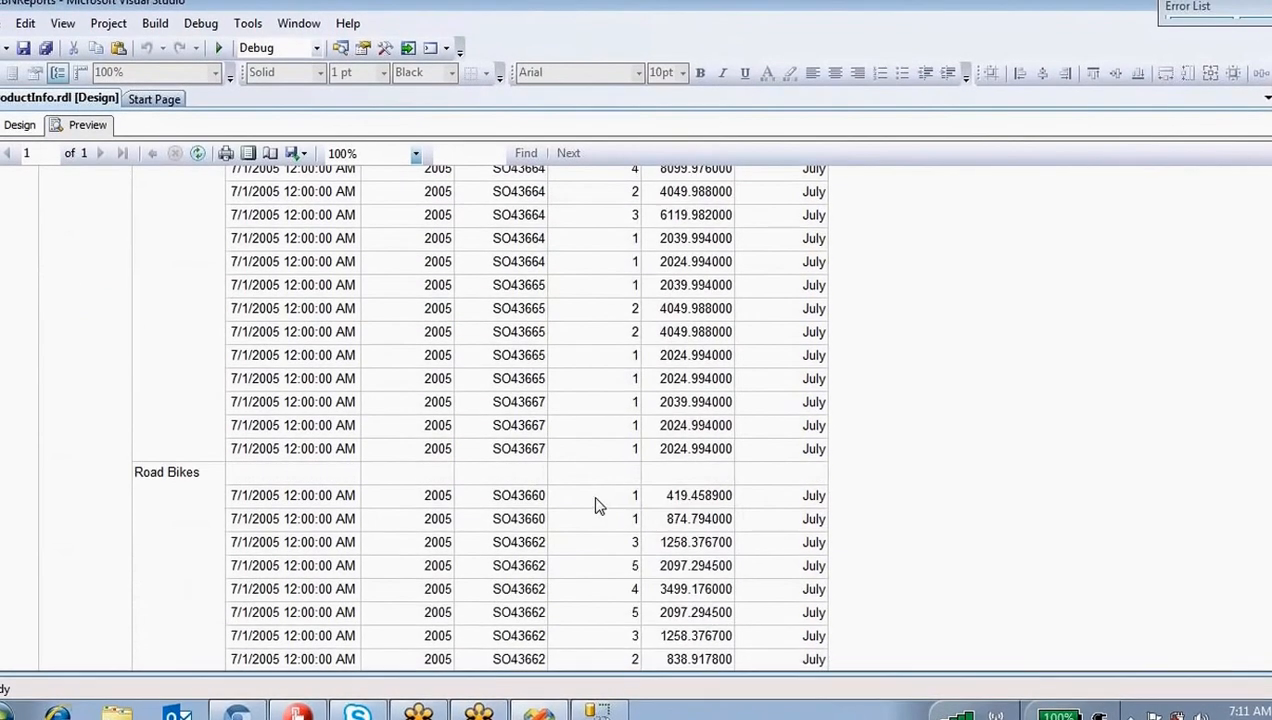
pyautogui.click(594, 496)
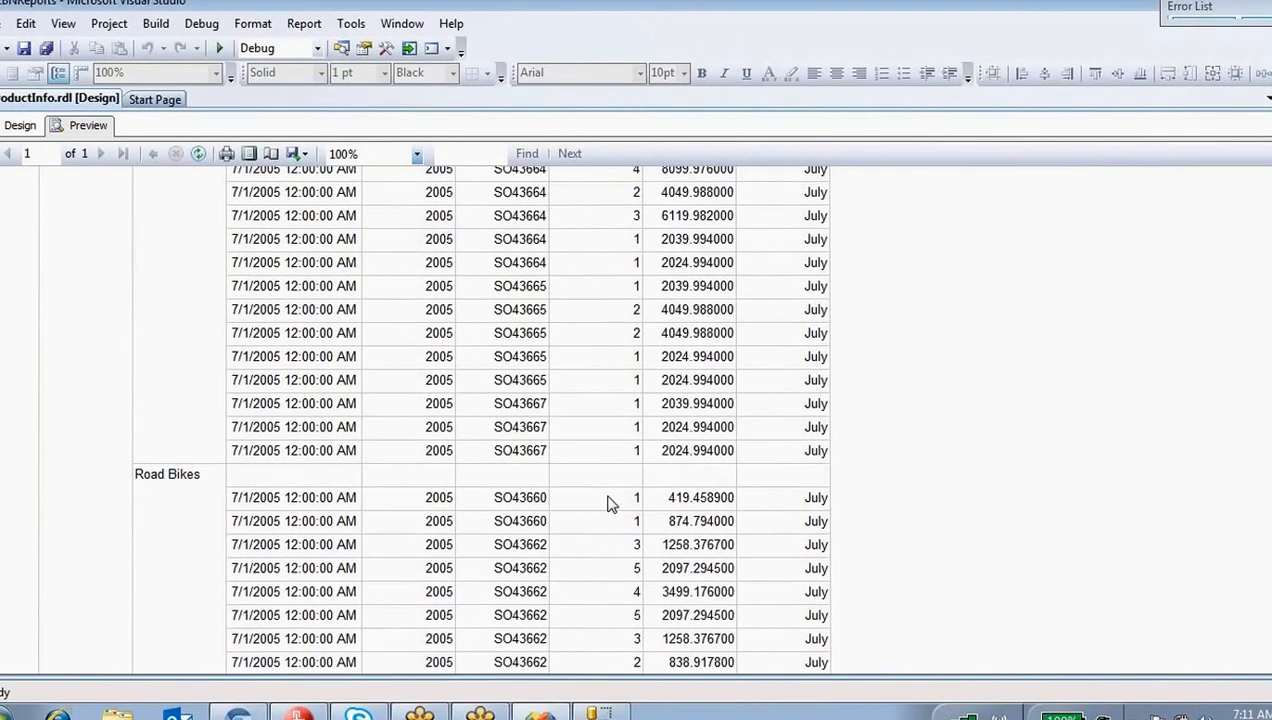
pyautogui.scroll(14, 612, 503)
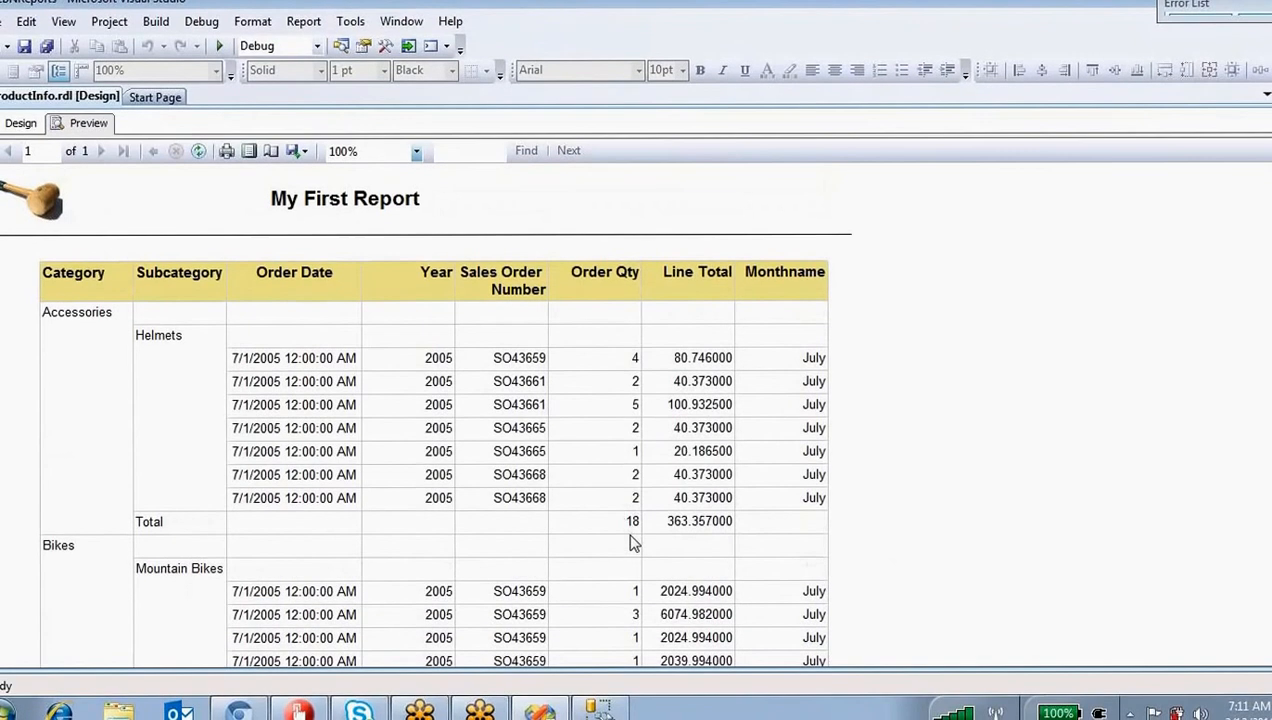
# Step: Check the total rows of the remaining categories through the end of the report preview
pyautogui.scroll(-3, 632, 530)
pyautogui.scroll(-20, 633, 540)
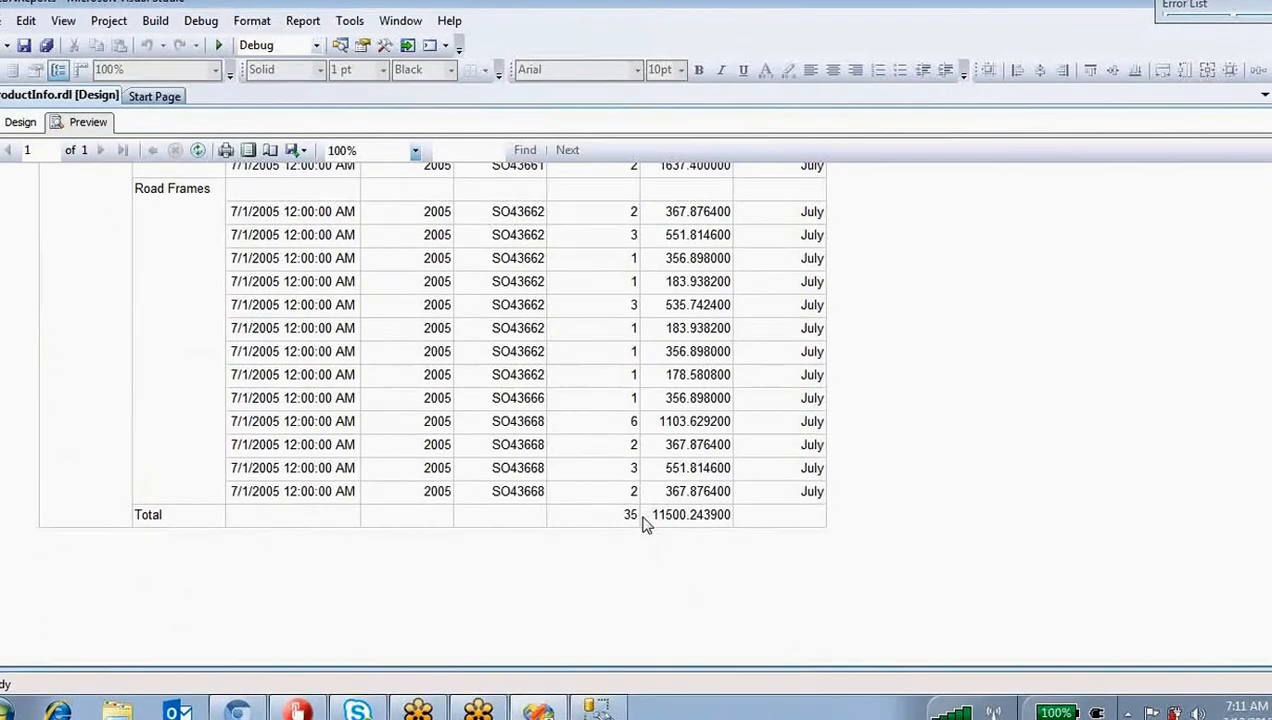
pyautogui.scroll(5, 582, 522)
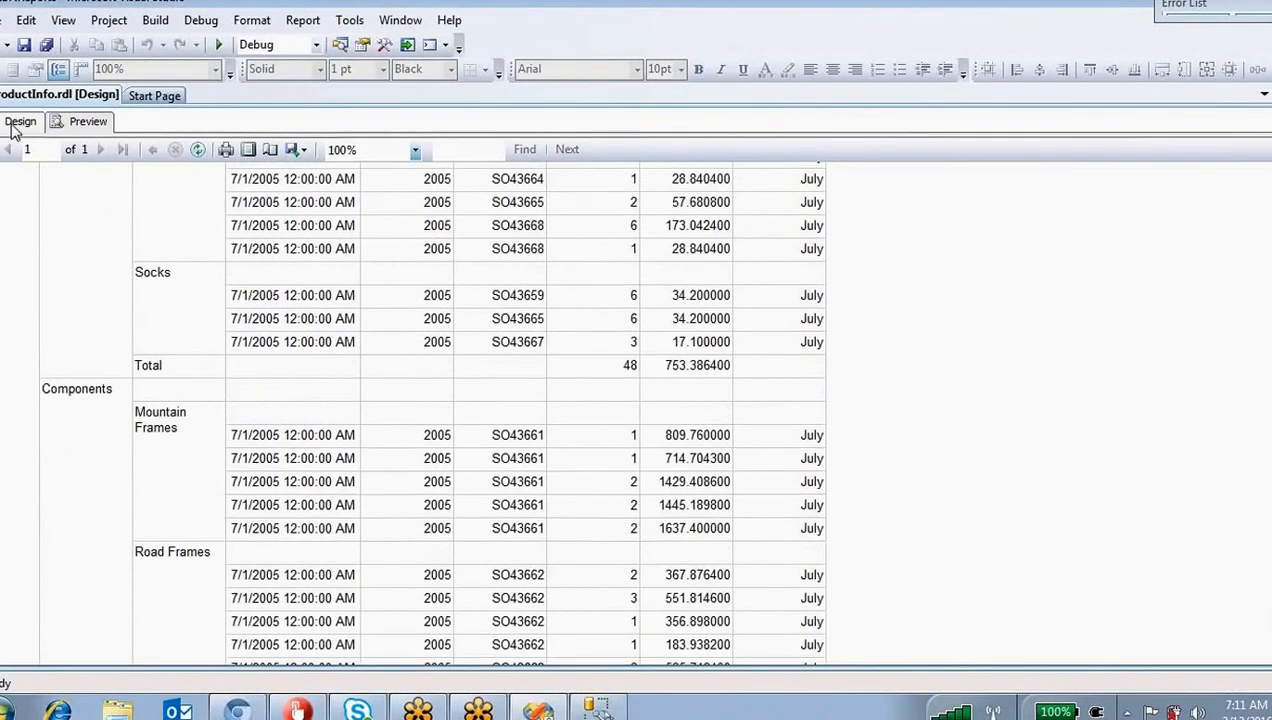
# Step: Return to the report design and make the Total row of the table bold
pyautogui.click(20, 121)
pyautogui.click(114, 366)
pyautogui.click(48, 359)
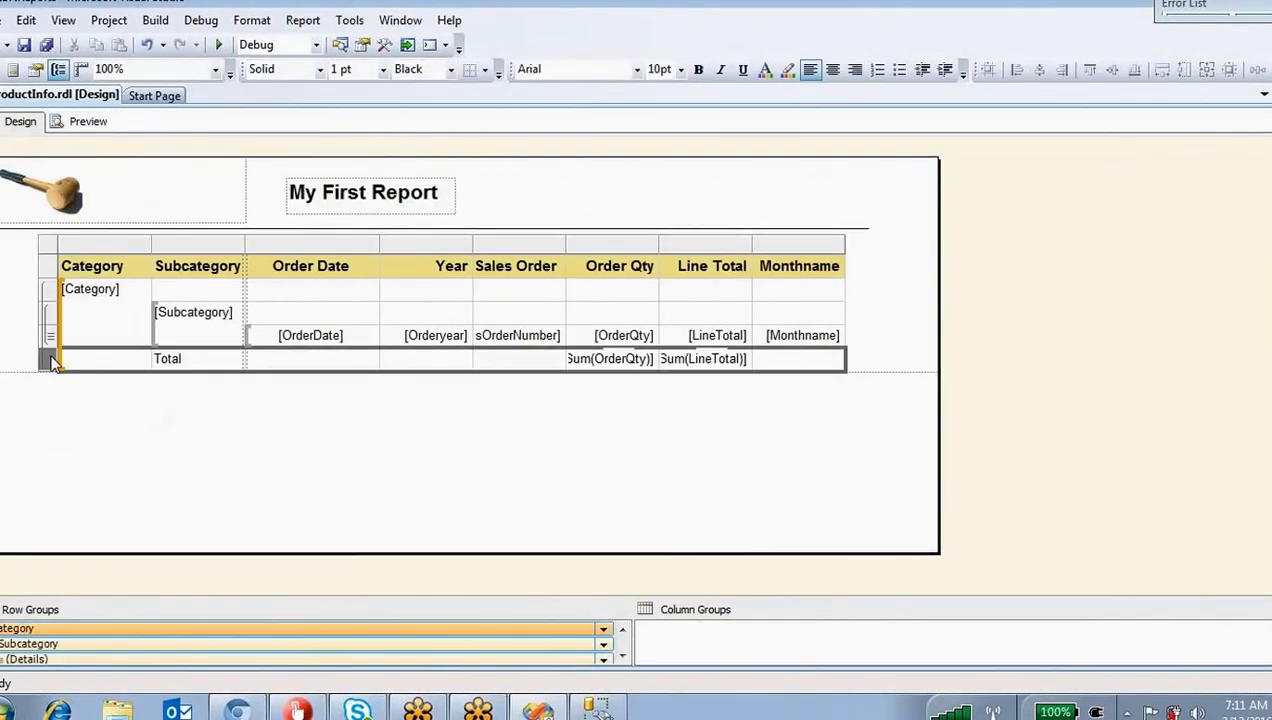
pyautogui.click(703, 72)
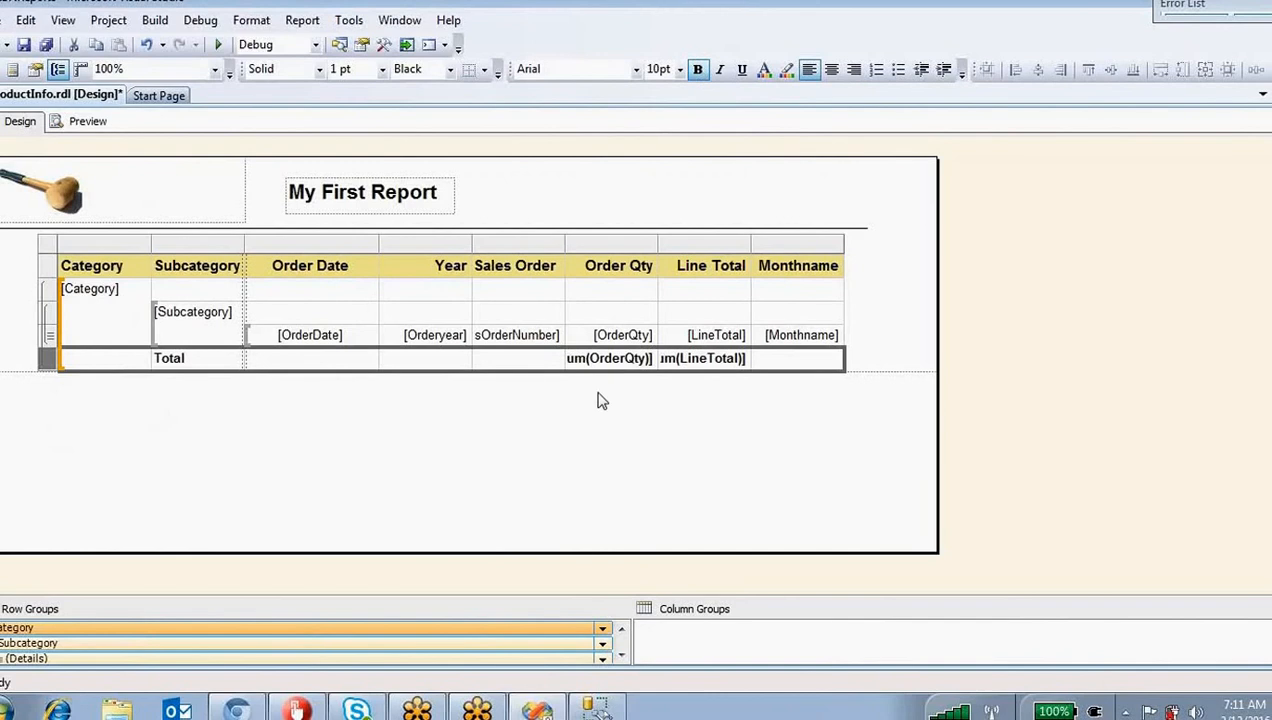
# Step: Try adding a total row for the Category row group, and undo the addition
pyautogui.rightClick(427, 633)
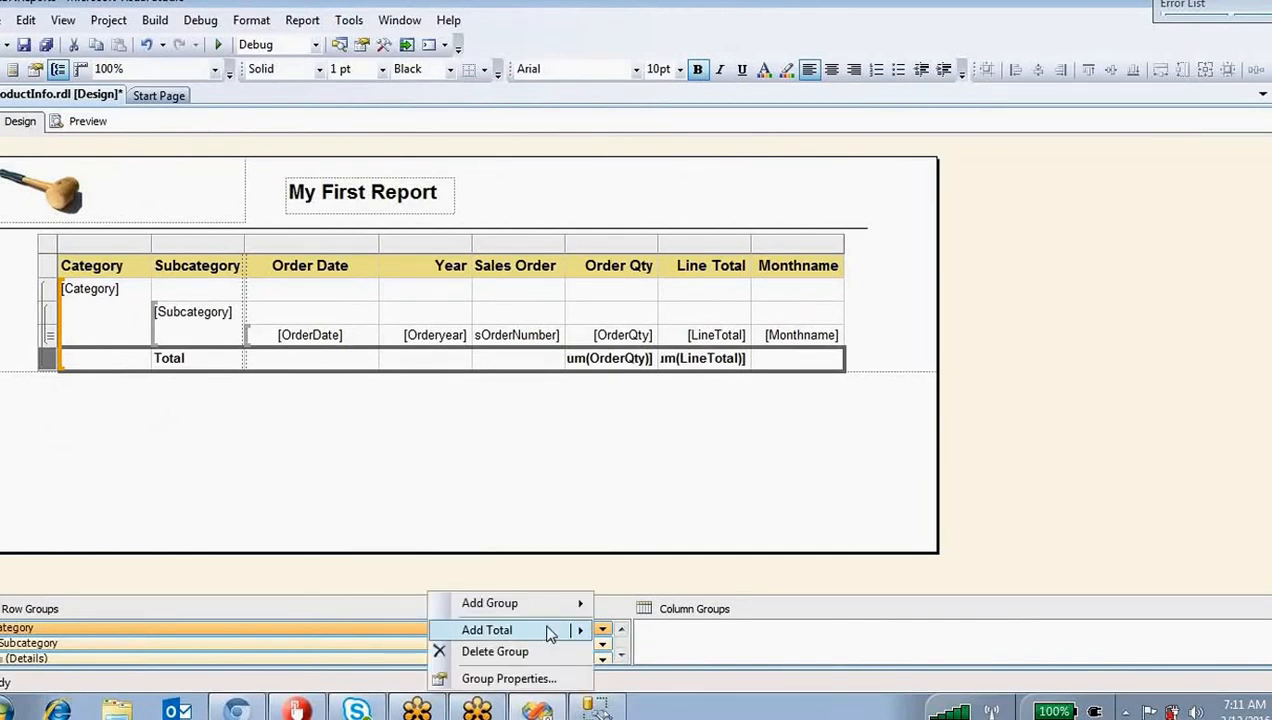
pyautogui.moveTo(548, 633)
pyautogui.click(655, 645)
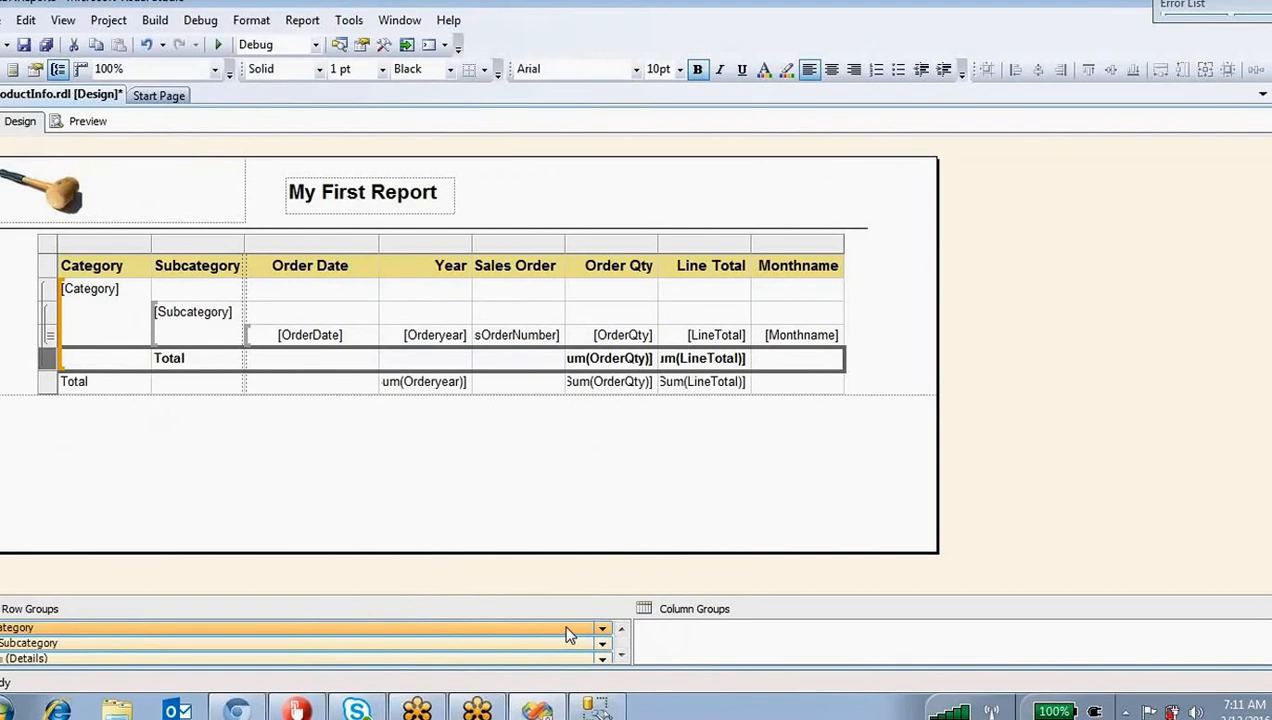
pyautogui.hotkey('ctrl', 'z')
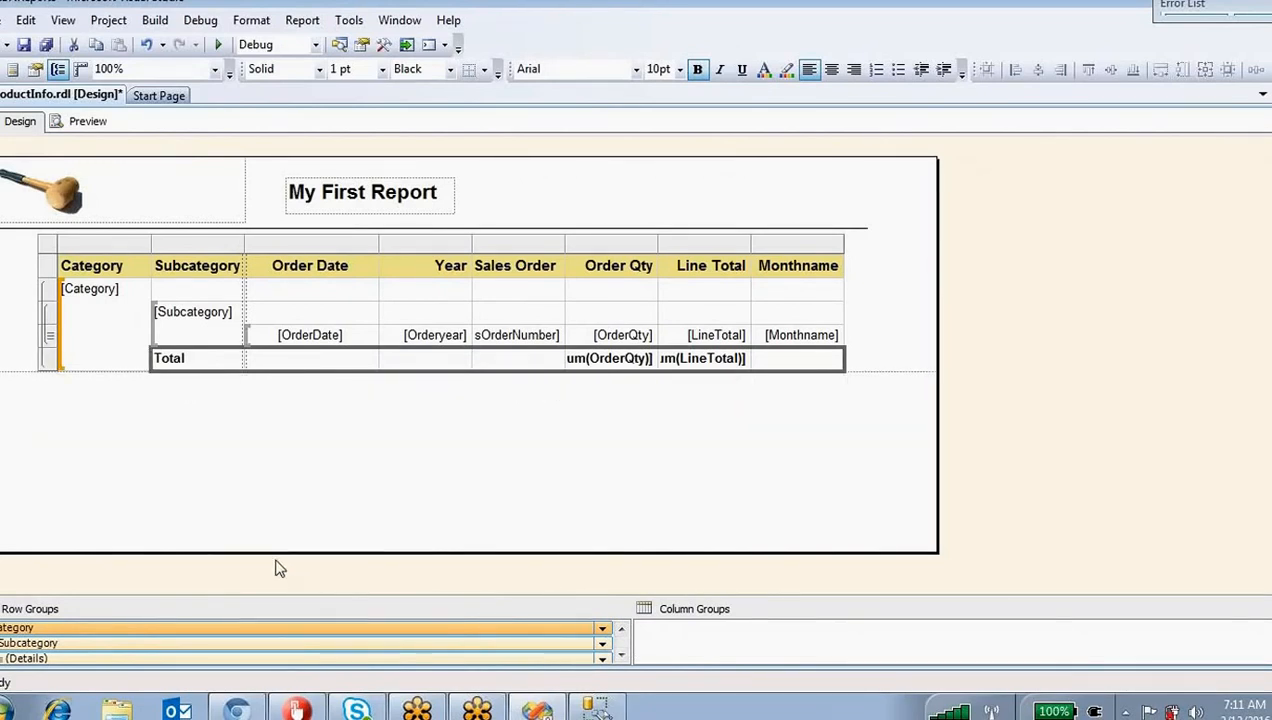
# Step: Add a total row after the Category row group
pyautogui.rightClick(285, 635)
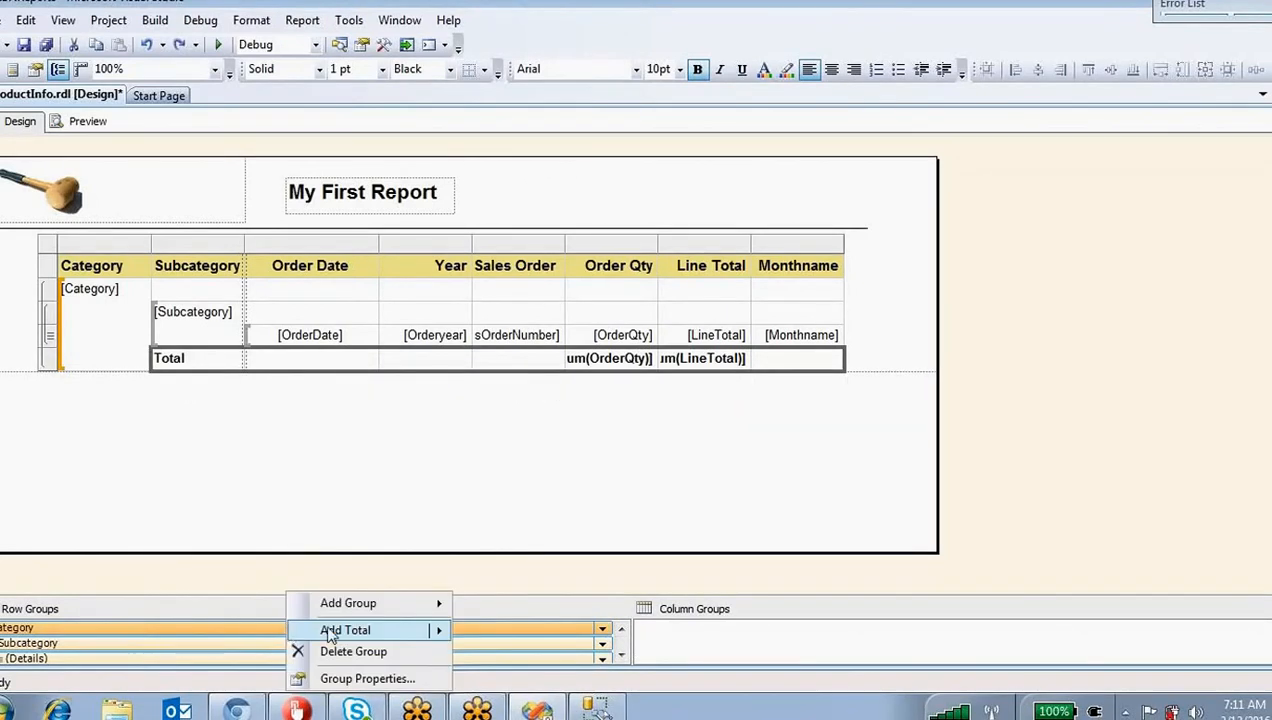
pyautogui.moveTo(420, 632)
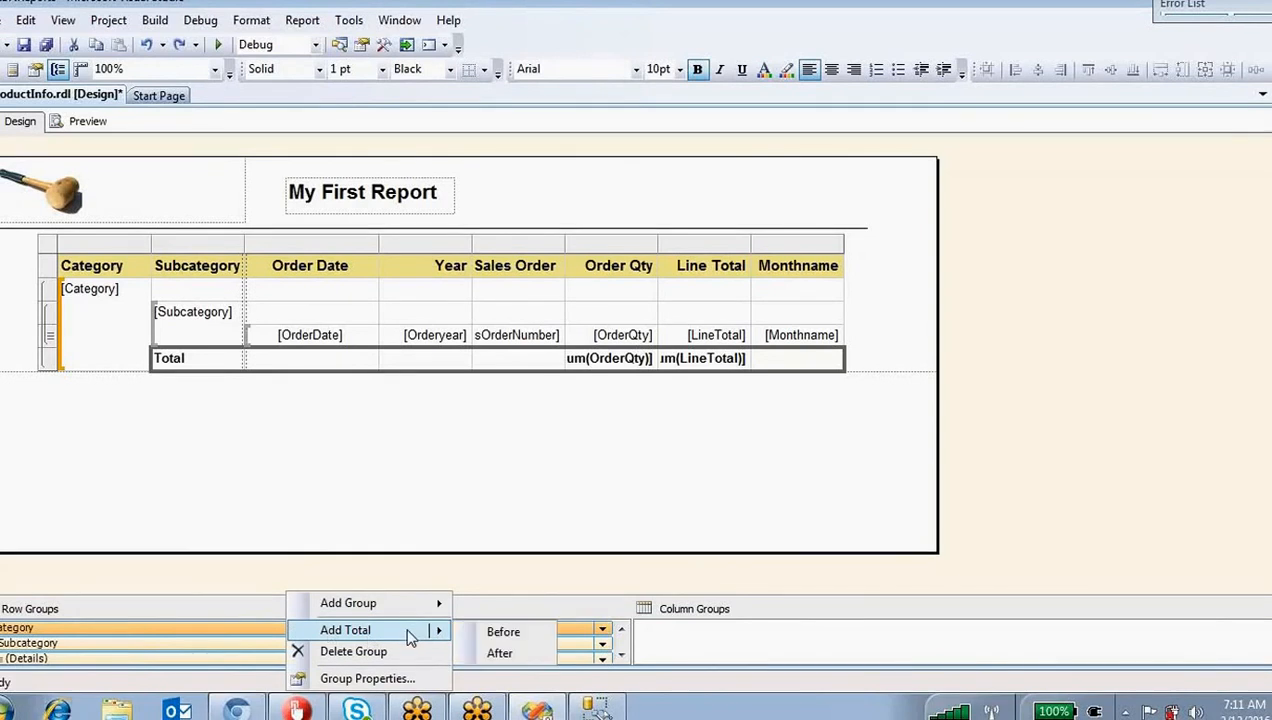
pyautogui.click(478, 651)
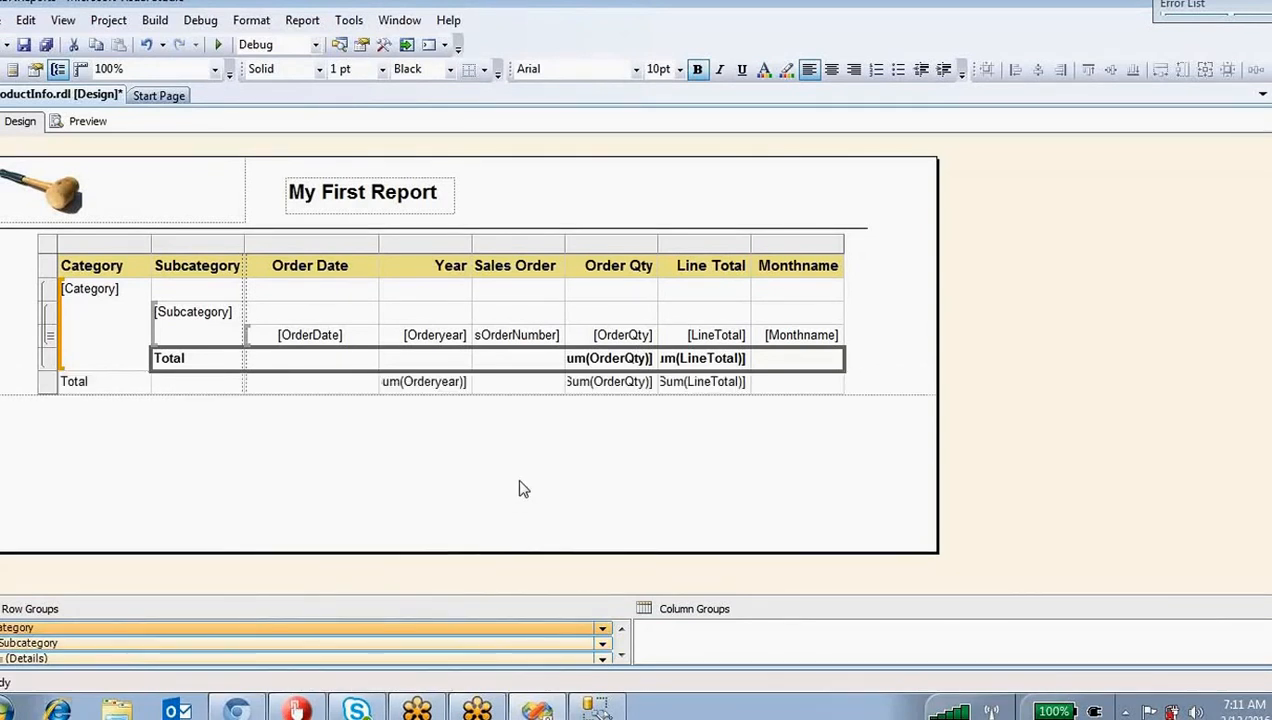
pyautogui.click(446, 483)
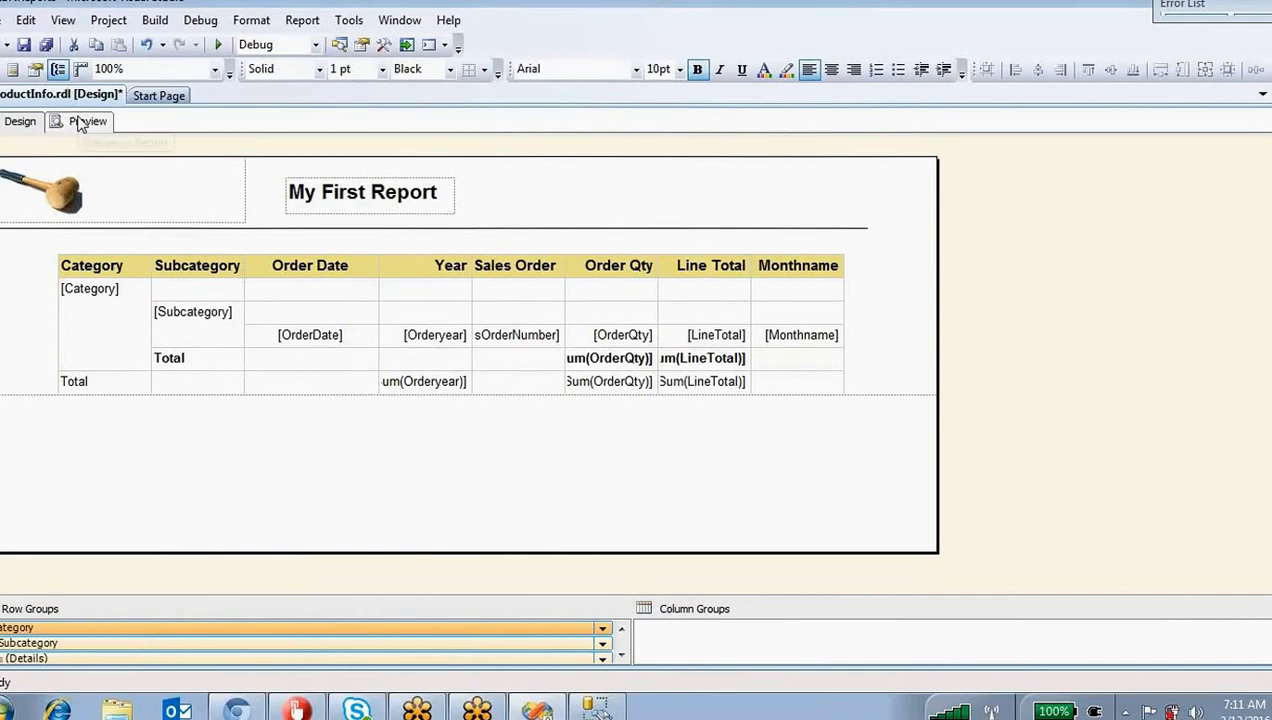
# Step: Preview the report and examine the category totals and the overall total row at the end
pyautogui.click(86, 121)
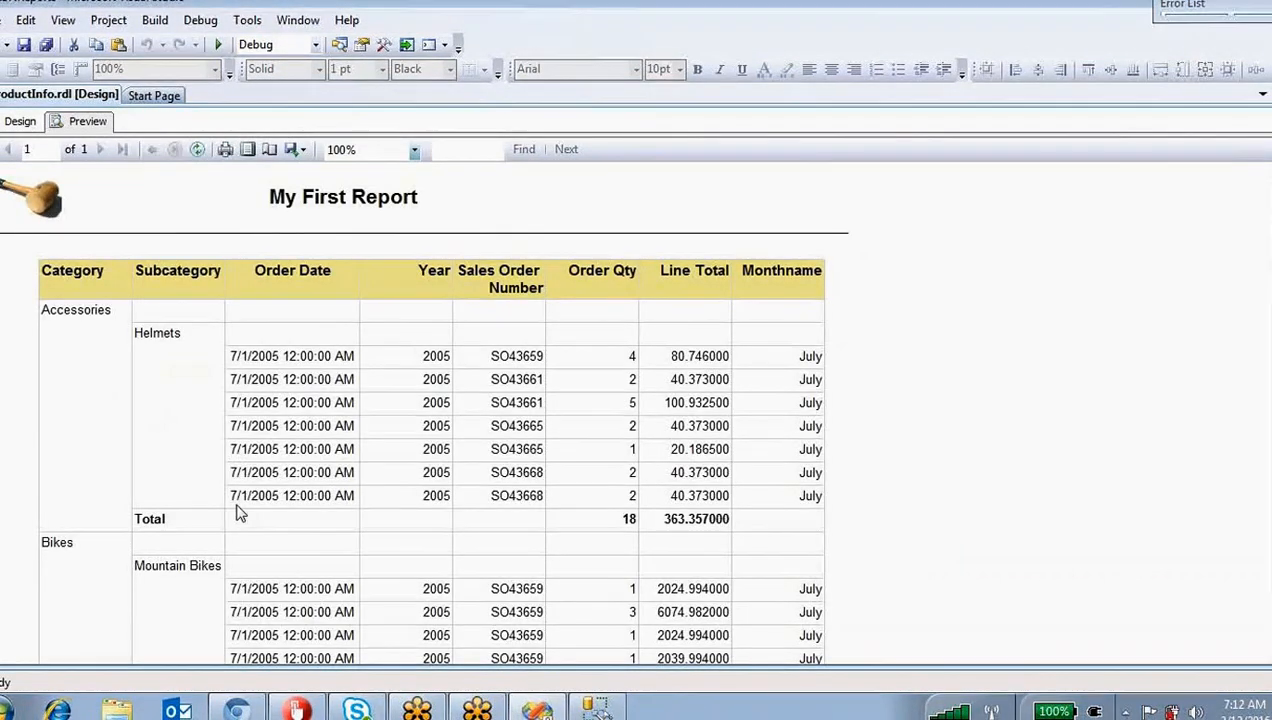
pyautogui.scroll(-10, 243, 497)
pyautogui.scroll(-5, 243, 497)
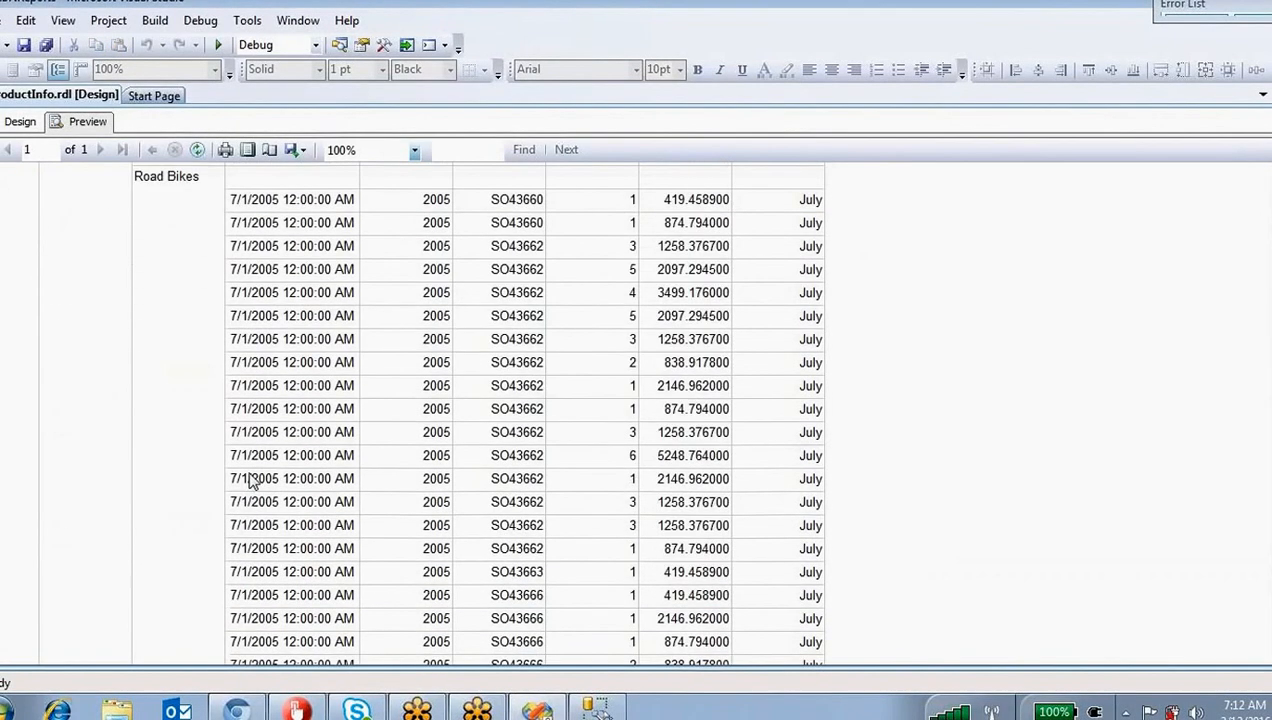
pyautogui.scroll(4, 250, 482)
pyautogui.scroll(-15, 255, 477)
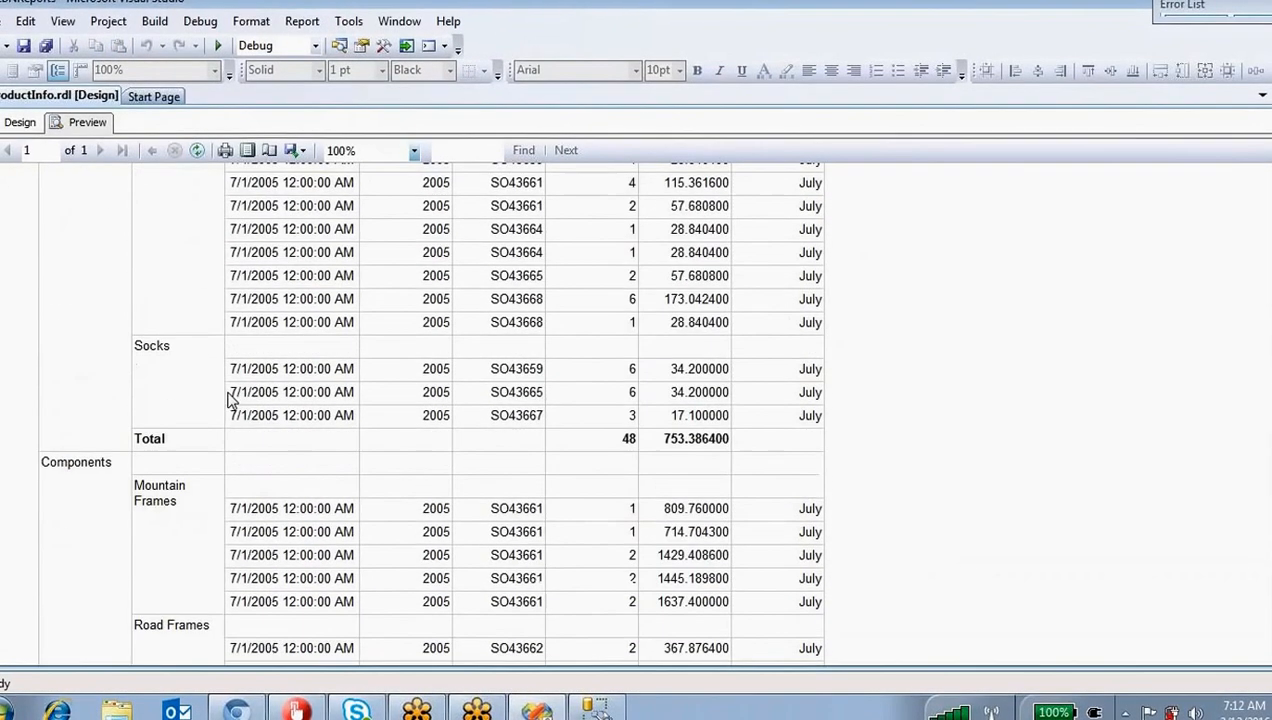
pyautogui.scroll(-10, 238, 397)
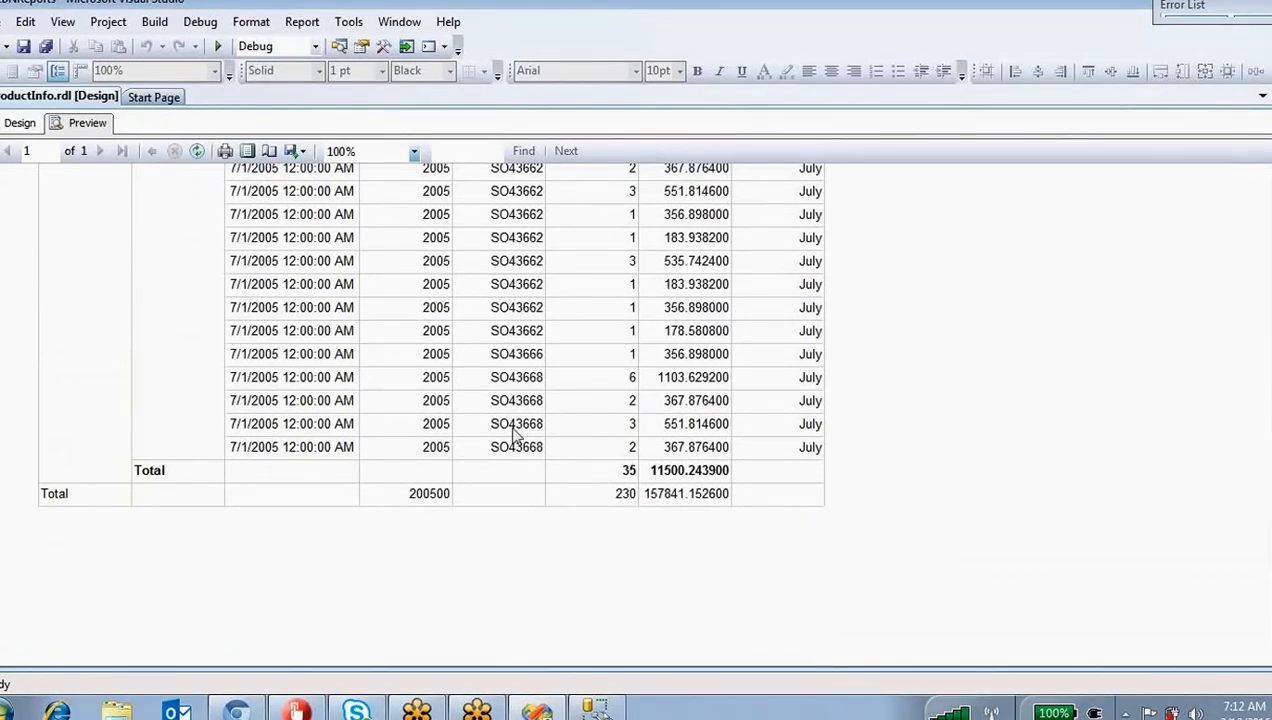
# Step: Return to the report design and delete the overall Total row below the Category group
pyautogui.click(20, 122)
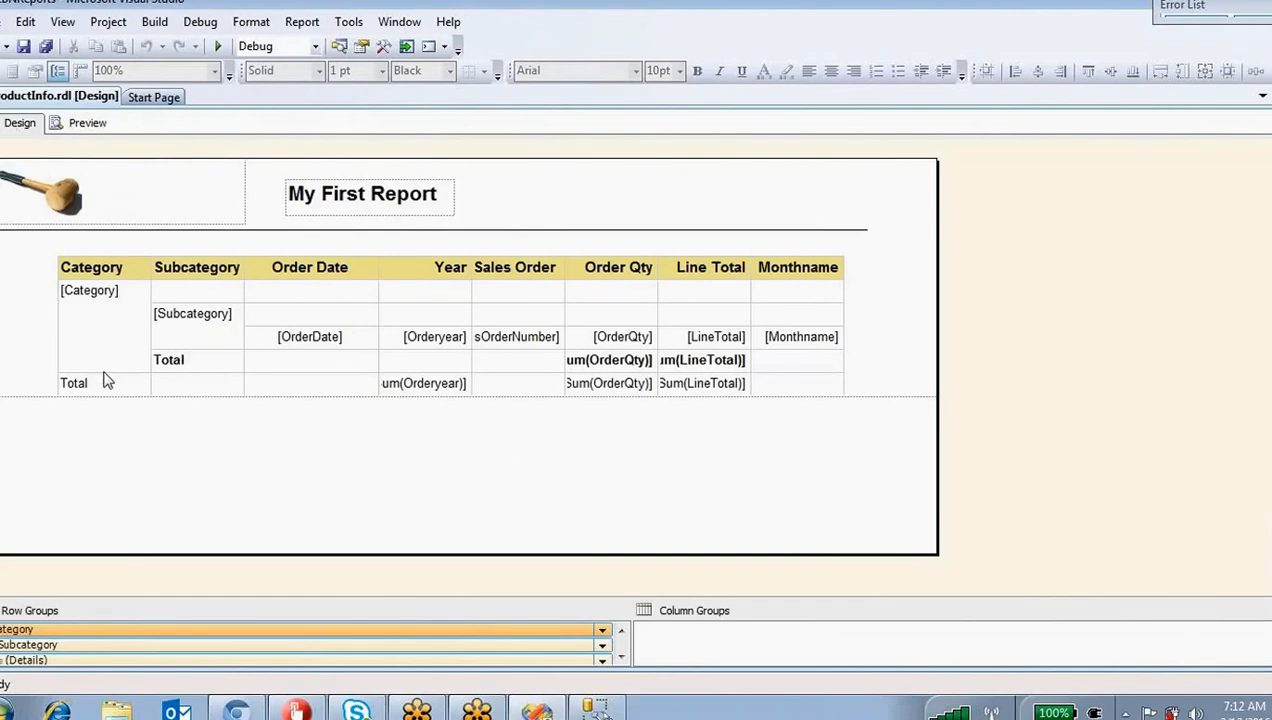
pyautogui.click(40, 382)
pyautogui.rightClick(46, 387)
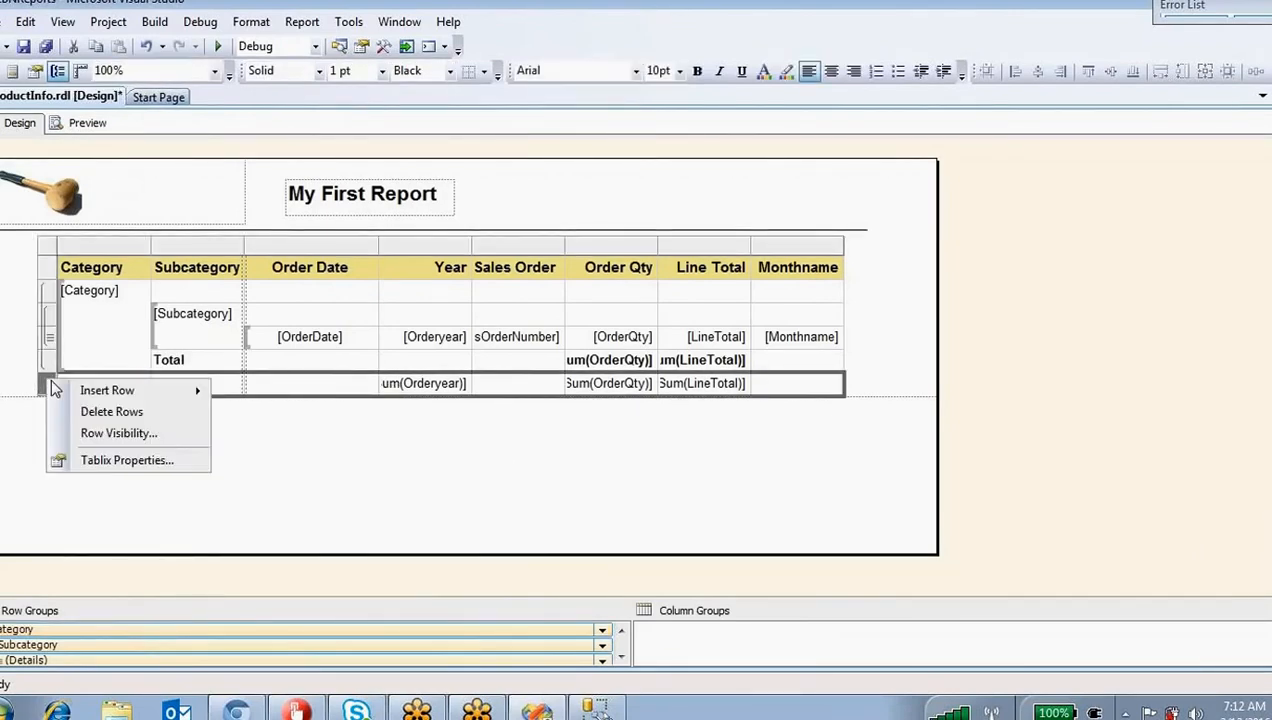
pyautogui.click(100, 411)
pyautogui.click(208, 437)
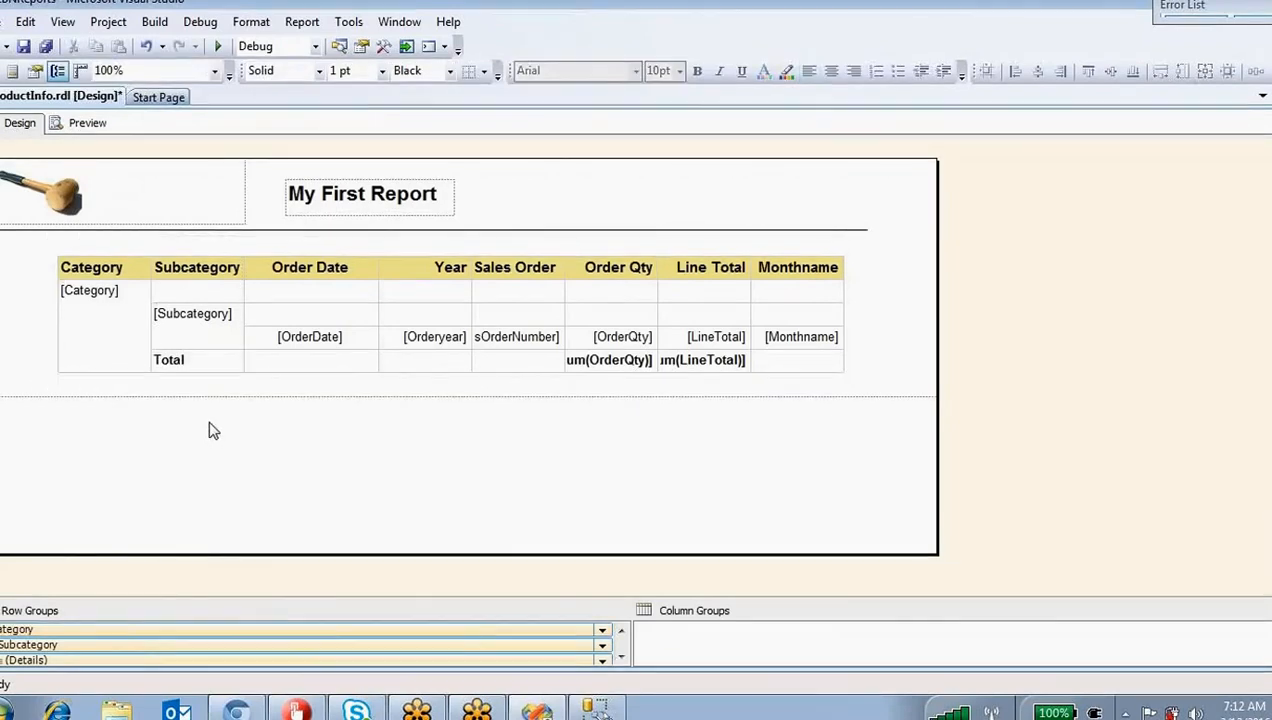
# Step: Inspect the expression behind the Order Qty total in the Total row, and close it without changes
pyautogui.click(615, 364)
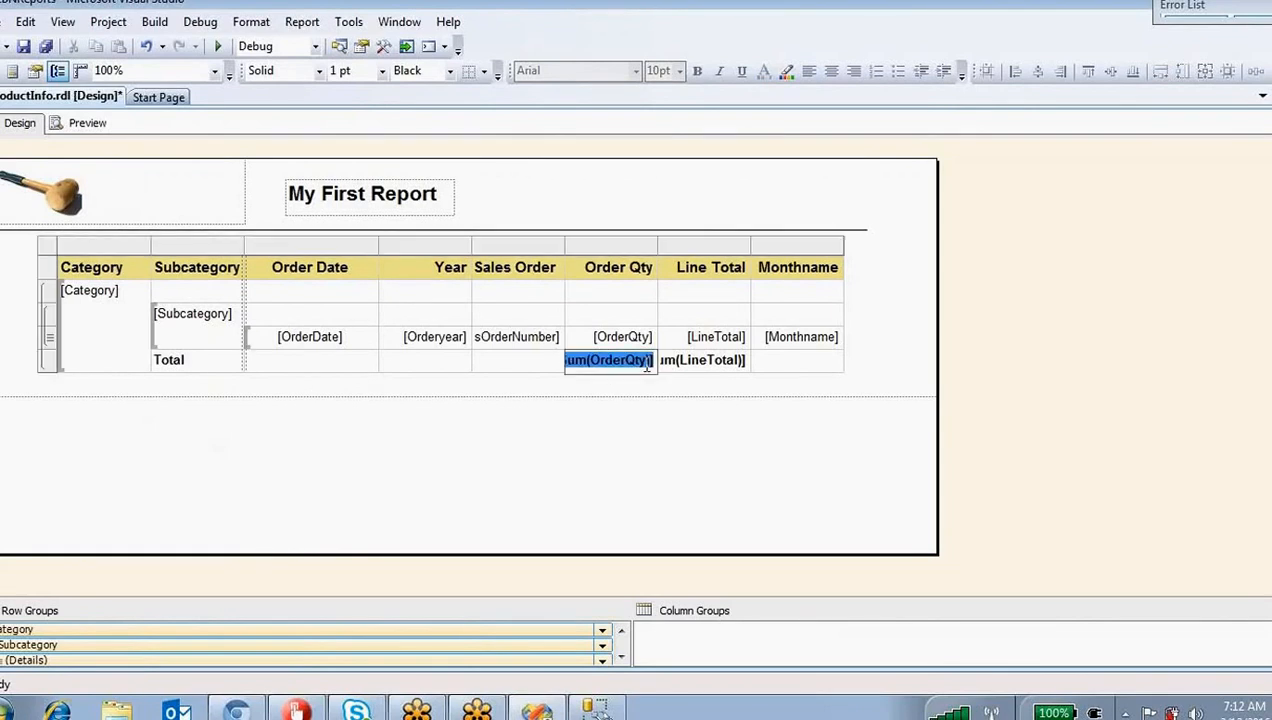
pyautogui.click(727, 367)
pyautogui.click(348, 441)
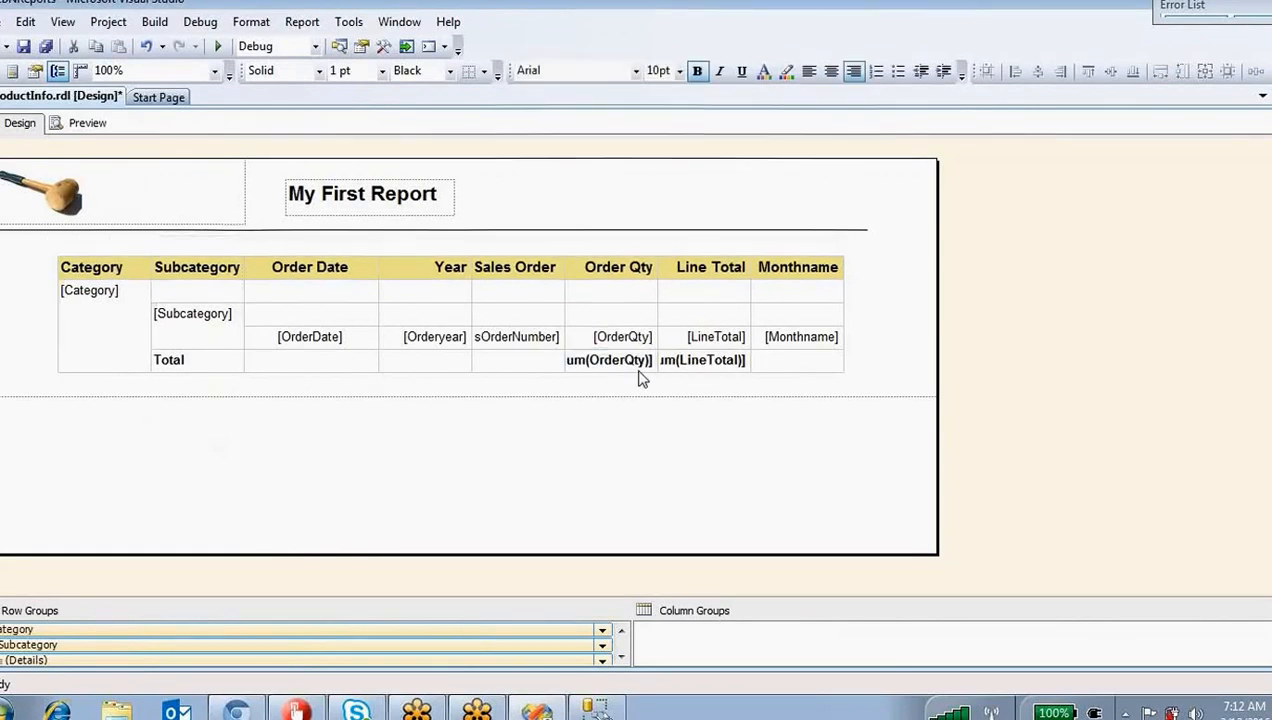
pyautogui.click(616, 370)
pyautogui.rightClick(618, 372)
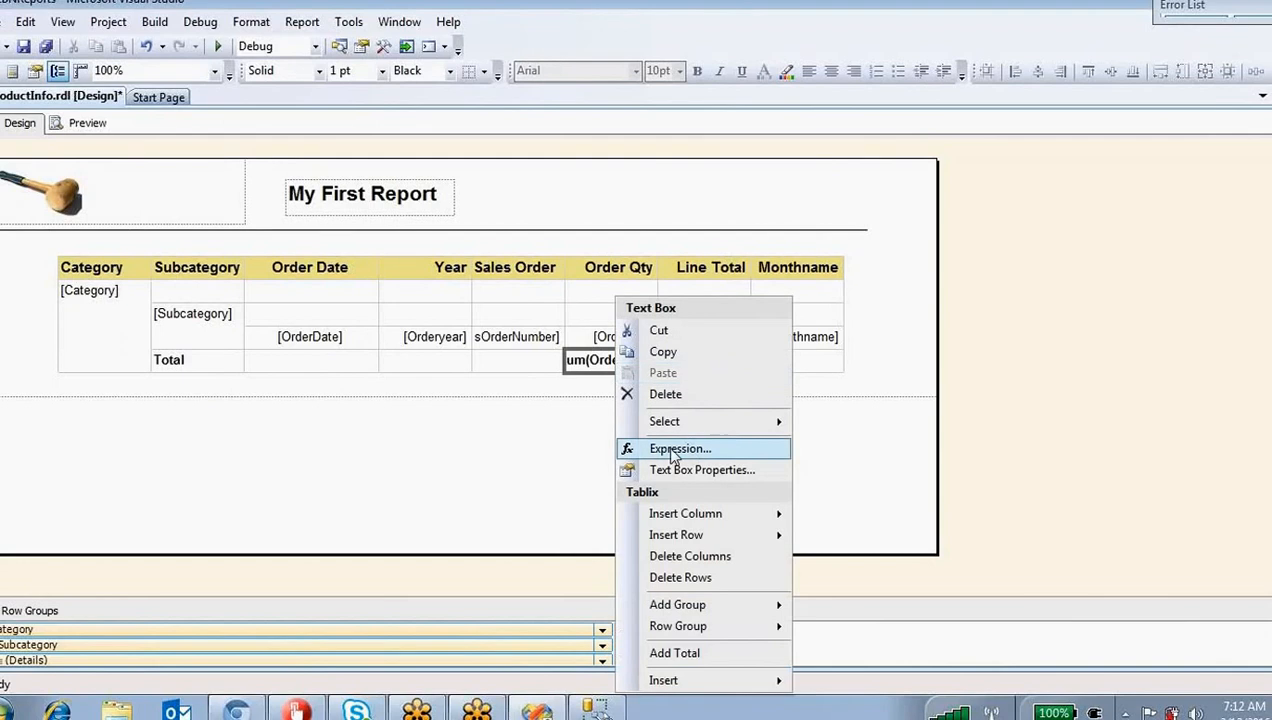
pyautogui.click(650, 448)
pyautogui.doubleClick(412, 164)
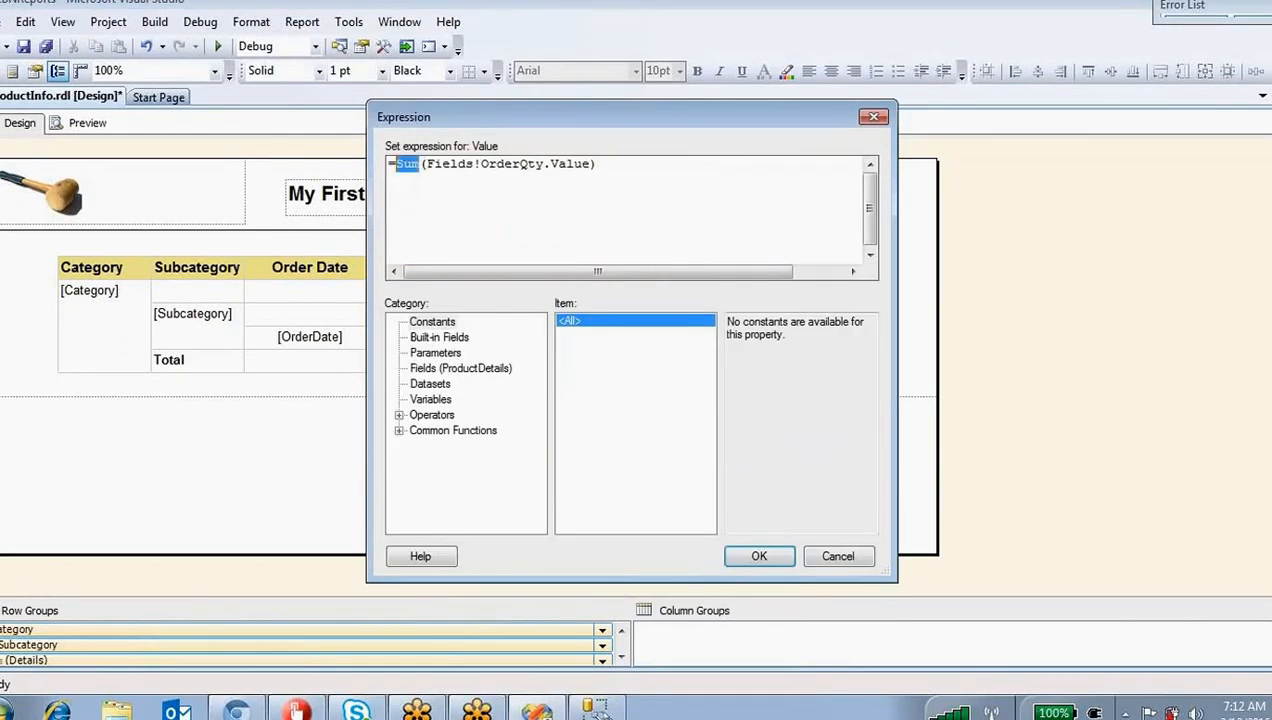
pyautogui.click(838, 556)
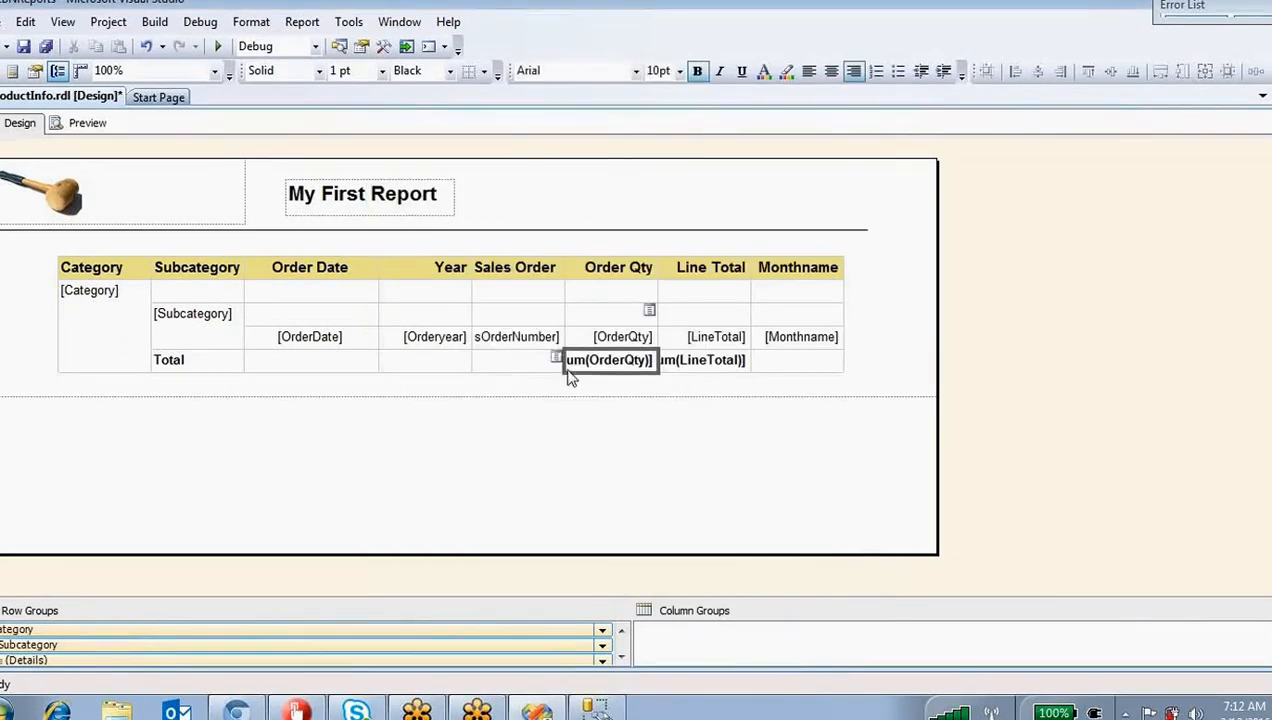
# Step: Inspect the expression behind the Line Total sum in the Total row, and close it without changes
pyautogui.rightClick(722, 362)
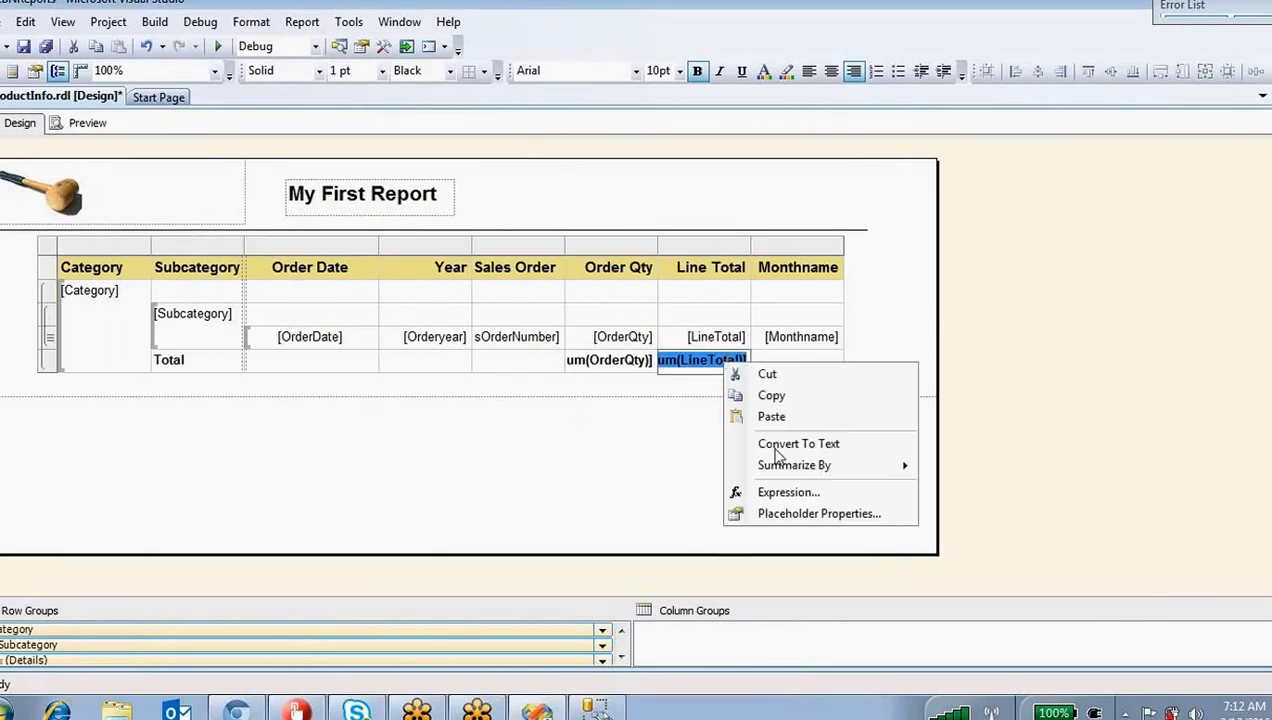
pyautogui.click(602, 456)
pyautogui.rightClick(718, 368)
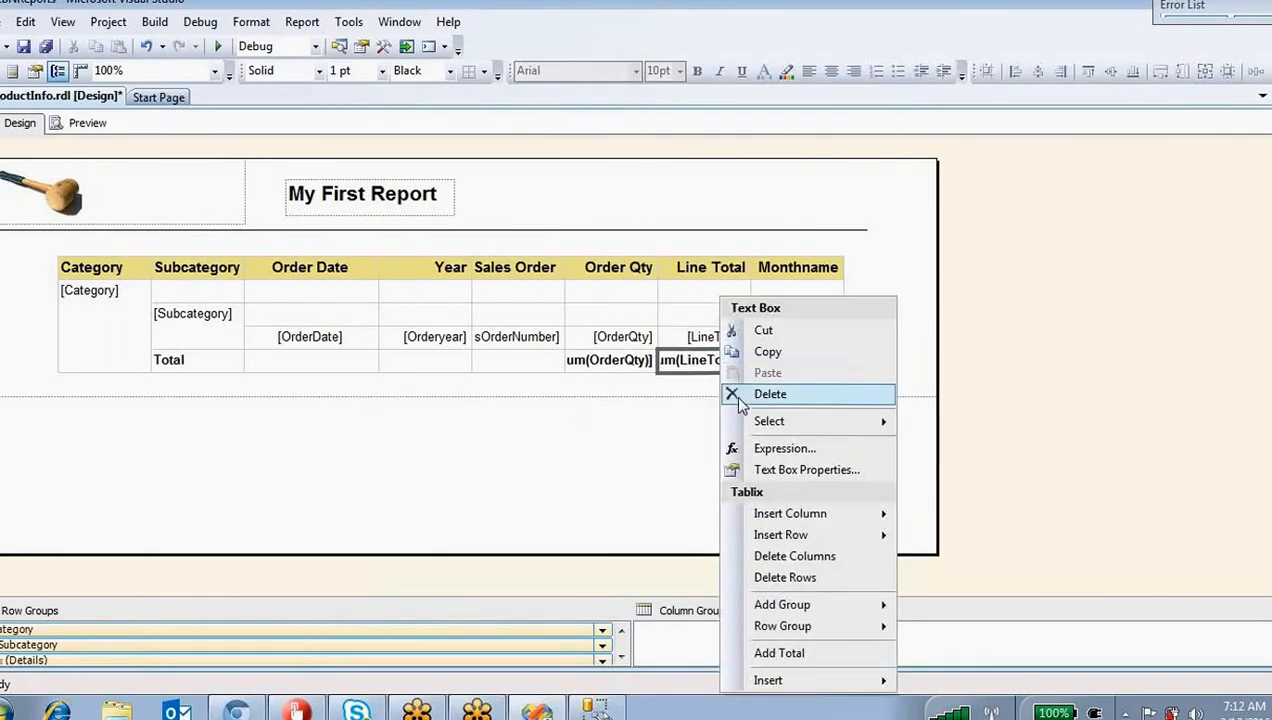
pyautogui.click(780, 448)
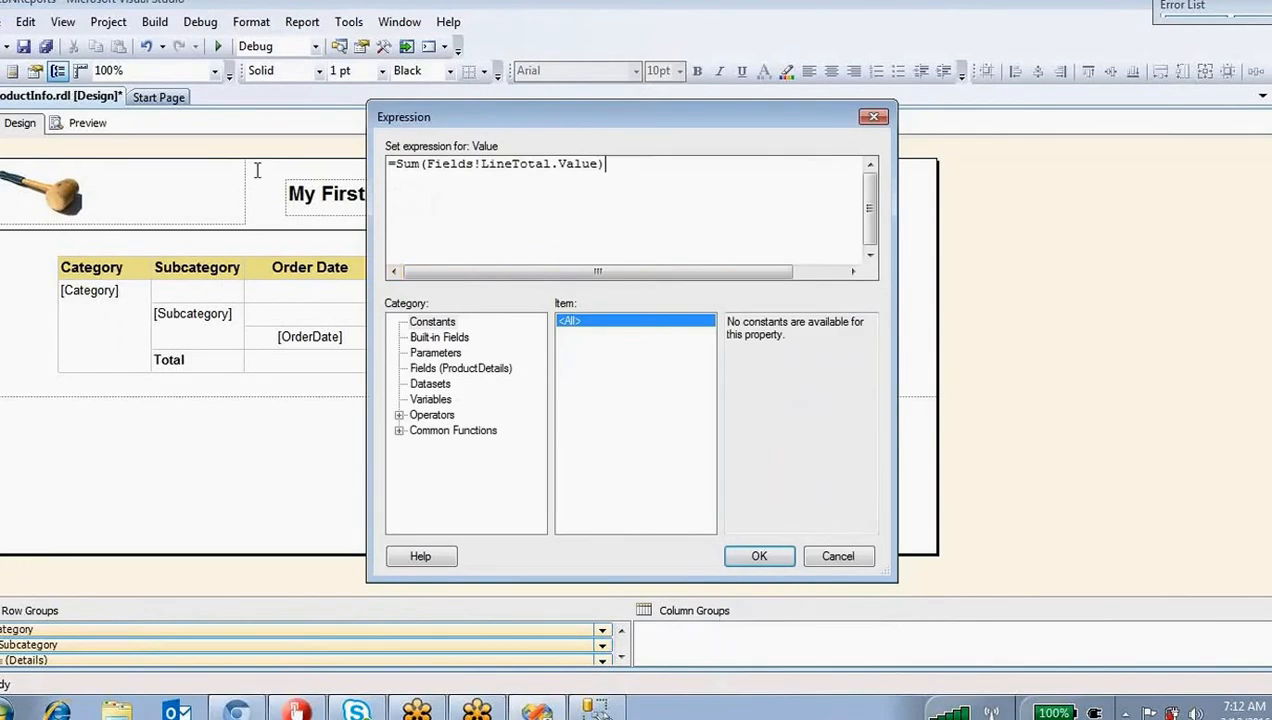
pyautogui.hotkey('ctrl', 'a')
pyautogui.click(848, 562)
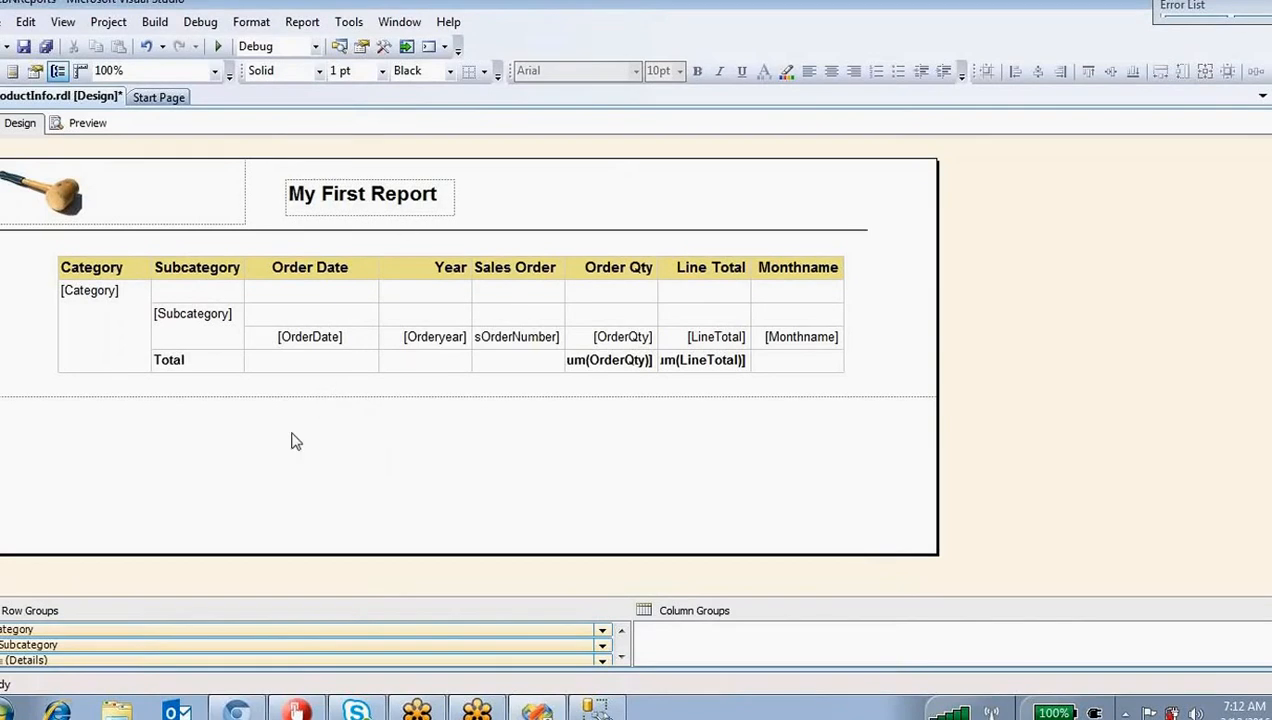
# Step: Review the Category group's general, sorting, visibility and filter properties, and close them without changes
pyautogui.click(512, 630)
pyautogui.rightClick(512, 633)
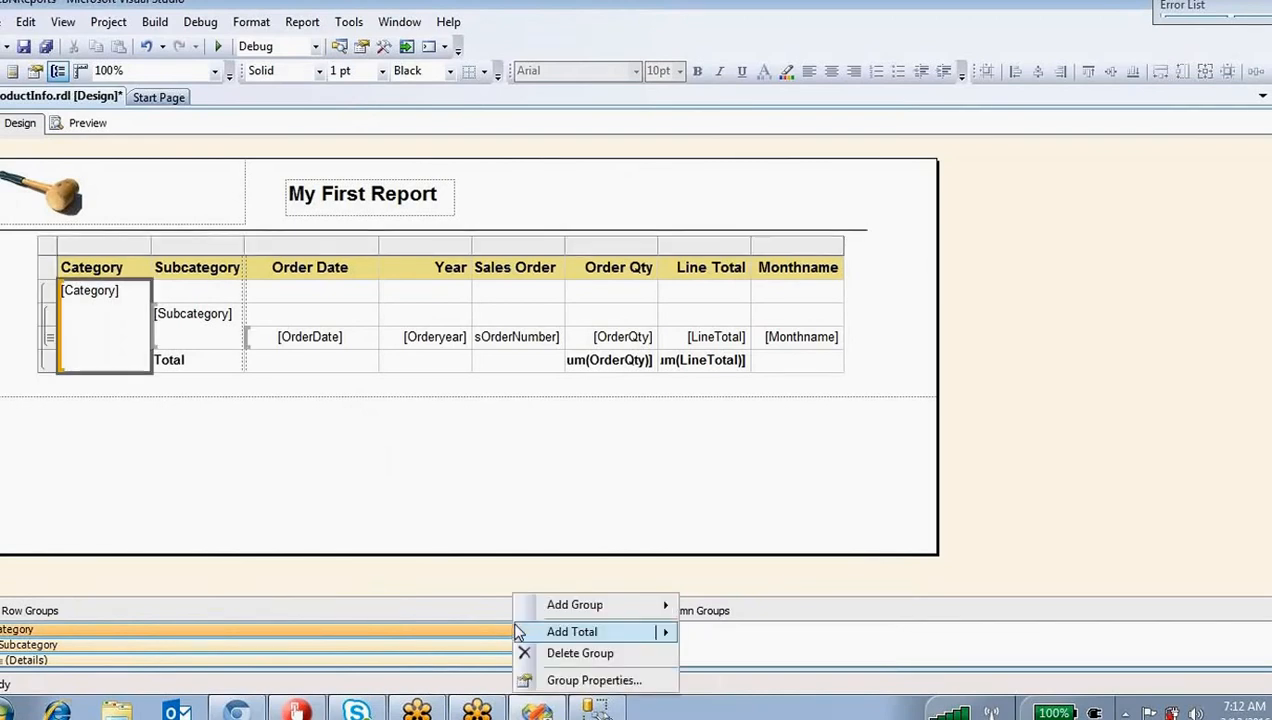
pyautogui.click(577, 682)
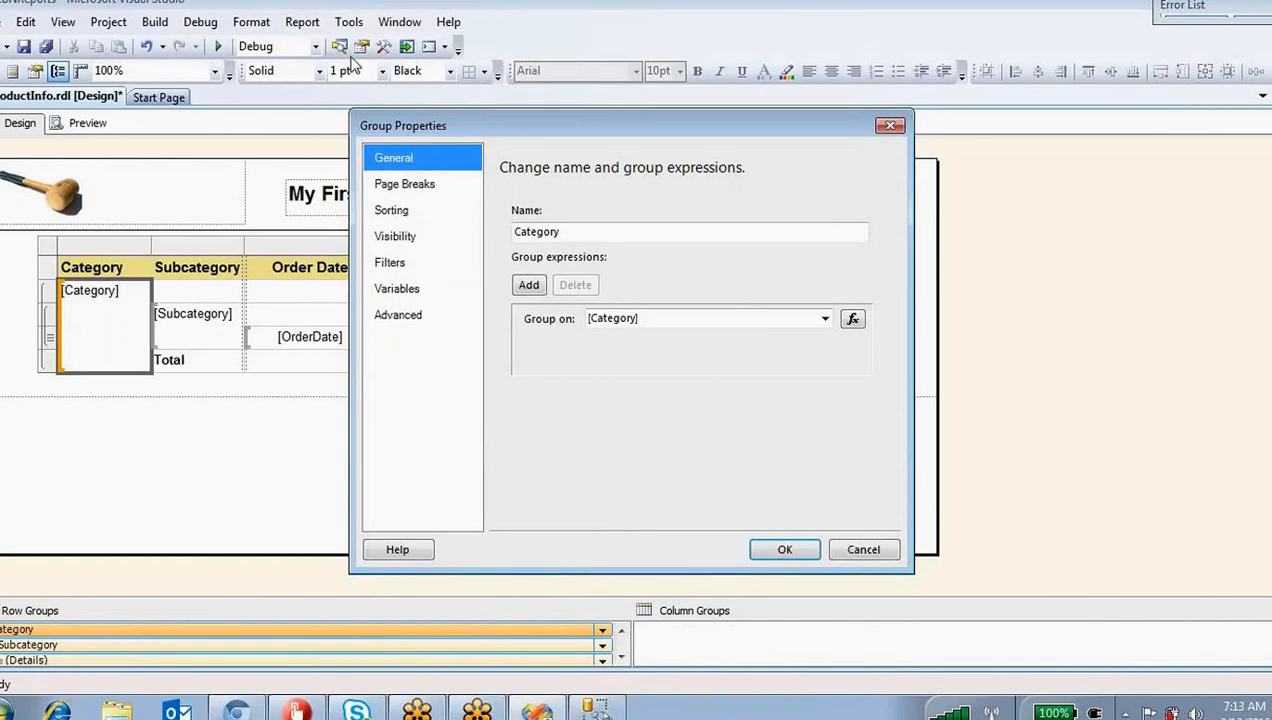
pyautogui.click(400, 215)
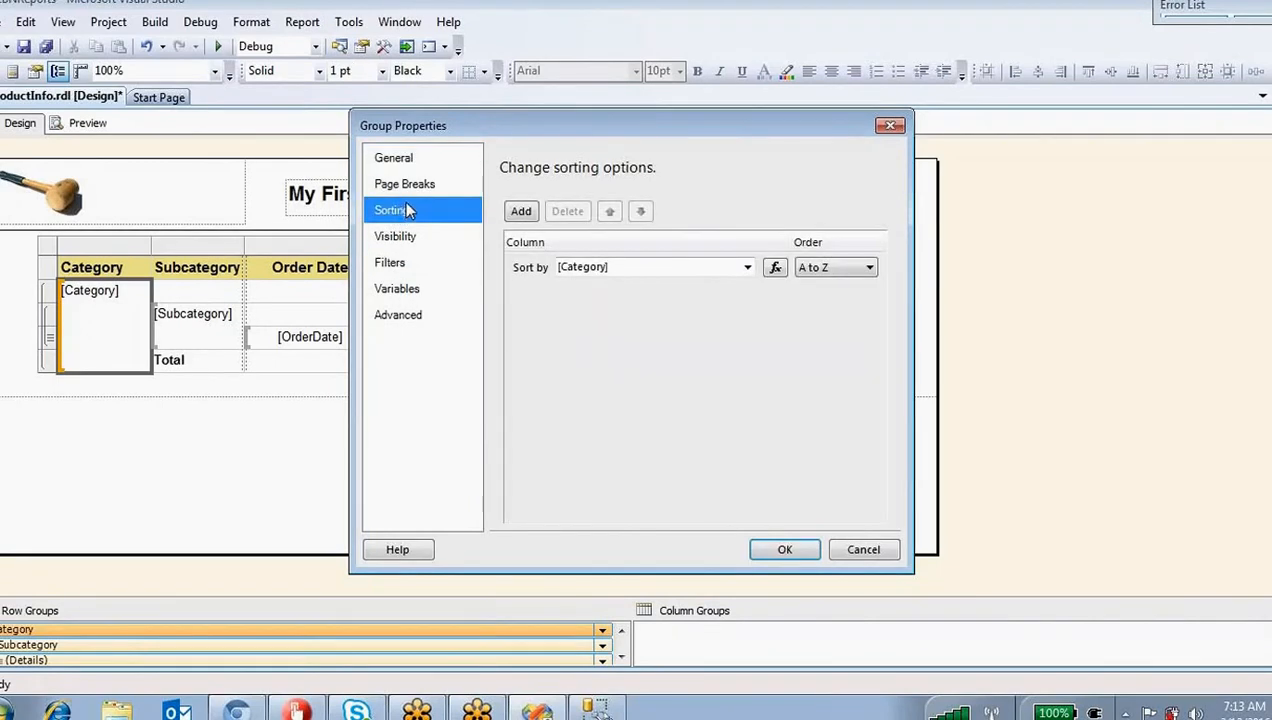
pyautogui.click(689, 267)
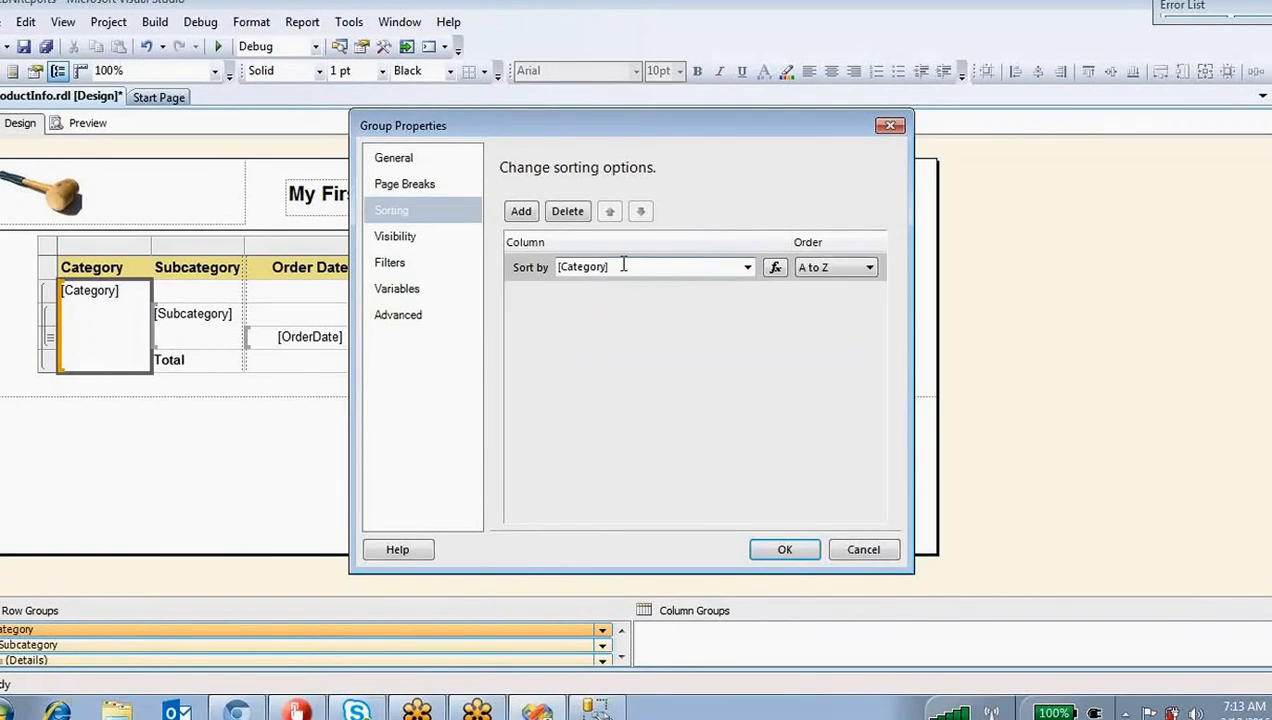
pyautogui.click(400, 236)
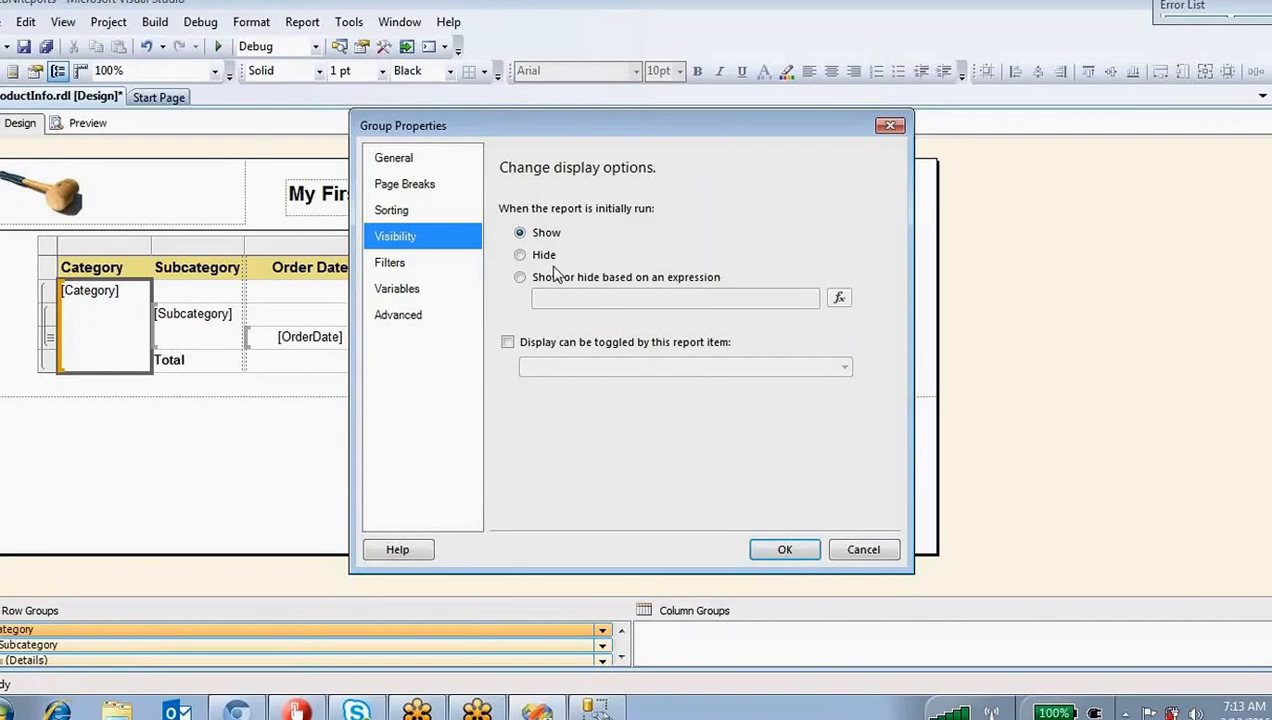
pyautogui.click(415, 267)
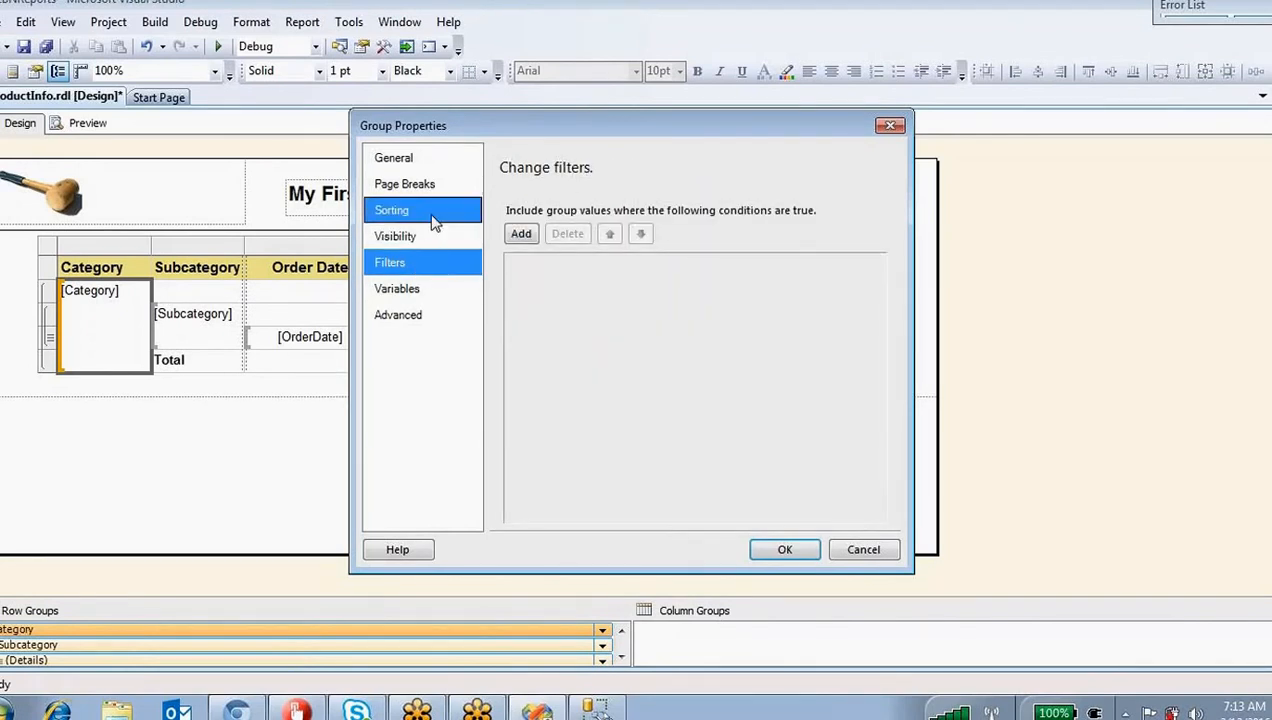
pyautogui.click(865, 552)
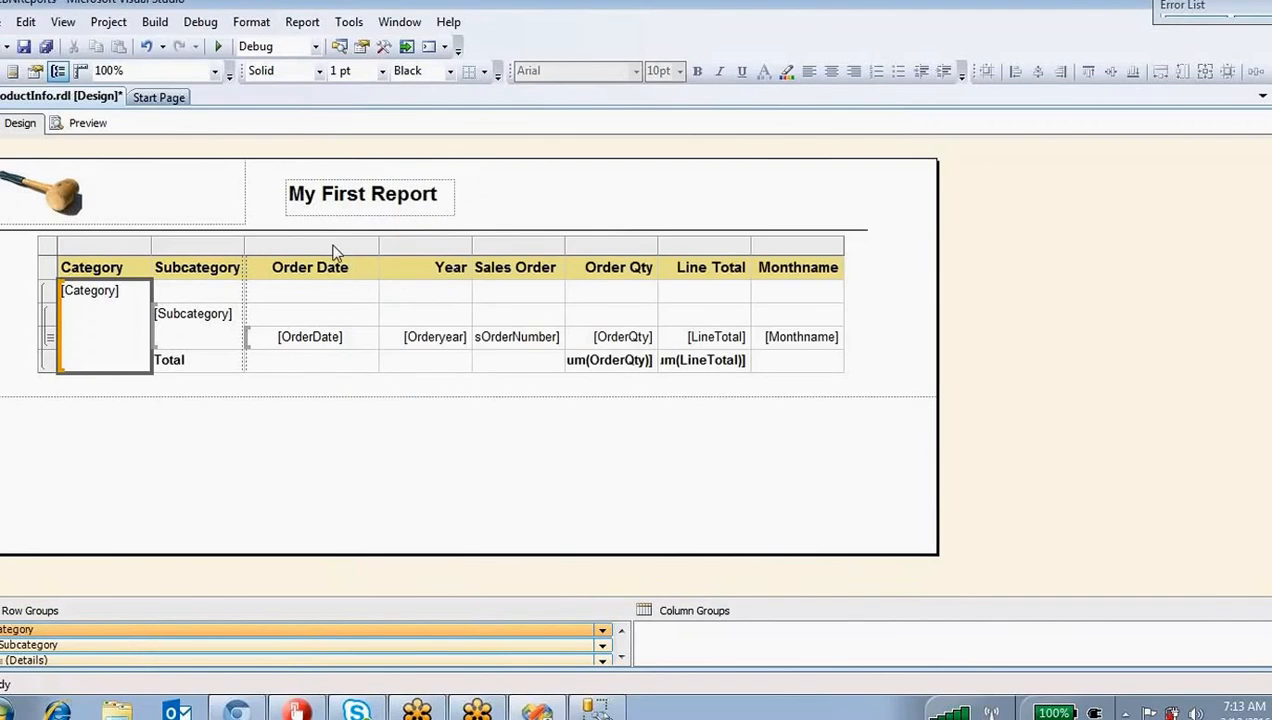
# Step: Preview the report with the bold category totals
pyautogui.click(88, 123)
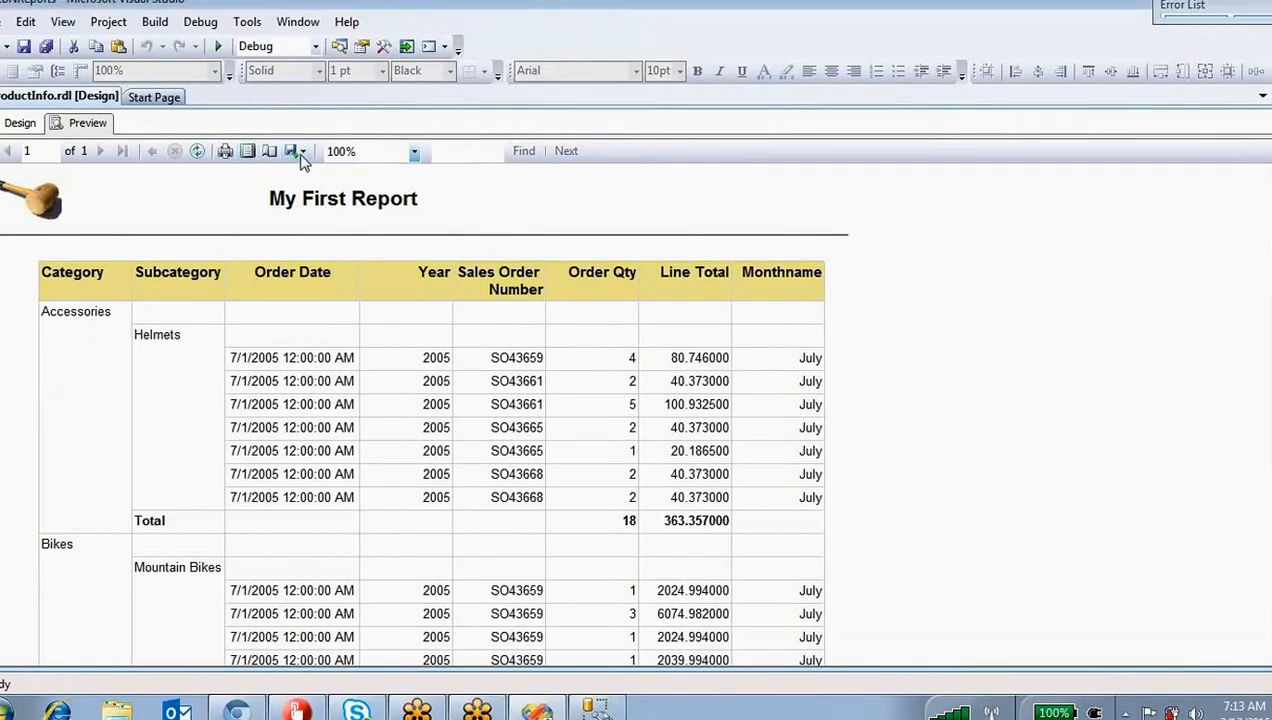
# Step: Export the previewed report to Excel as ProductInfo.xls on the desktop
pyautogui.click(303, 152)
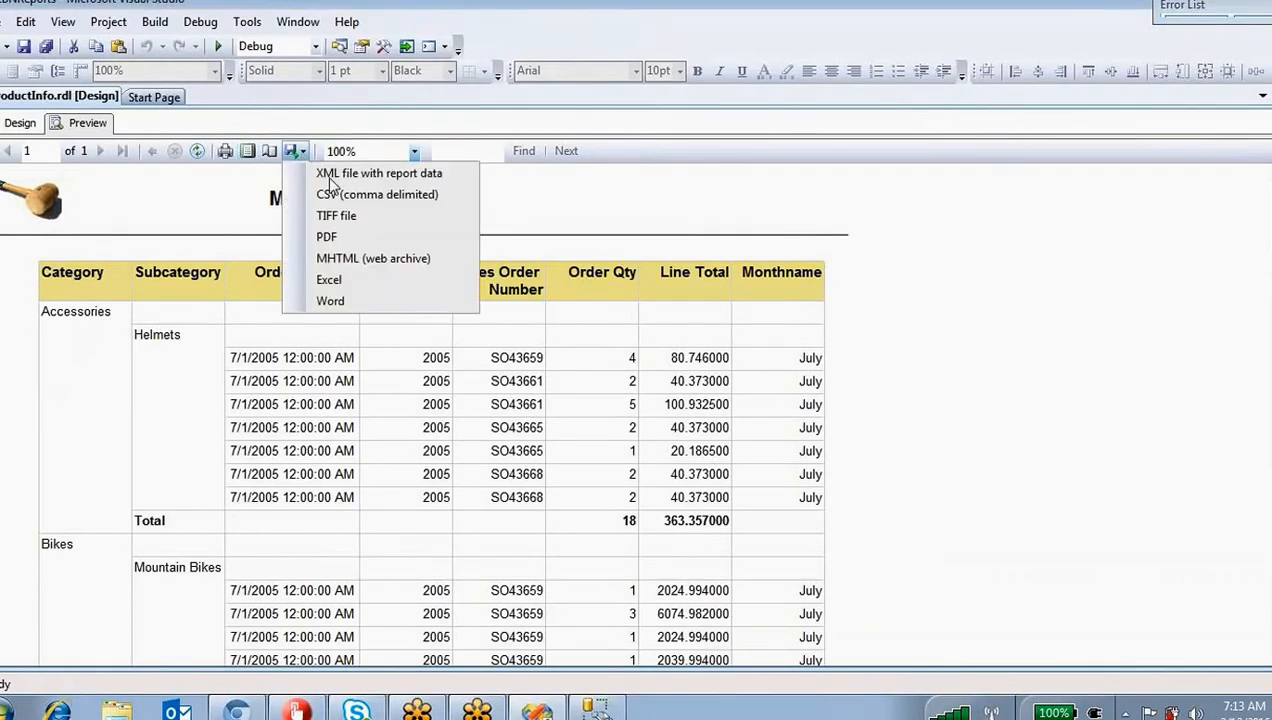
pyautogui.click(329, 280)
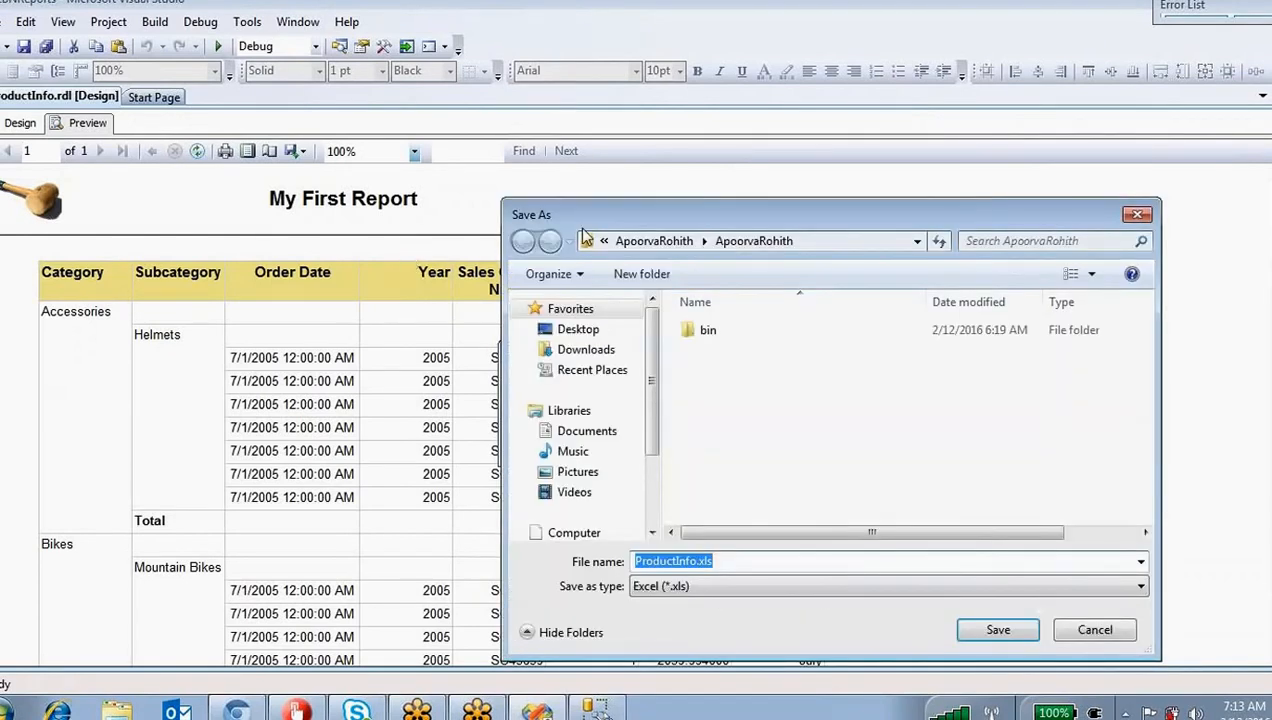
pyautogui.click(578, 329)
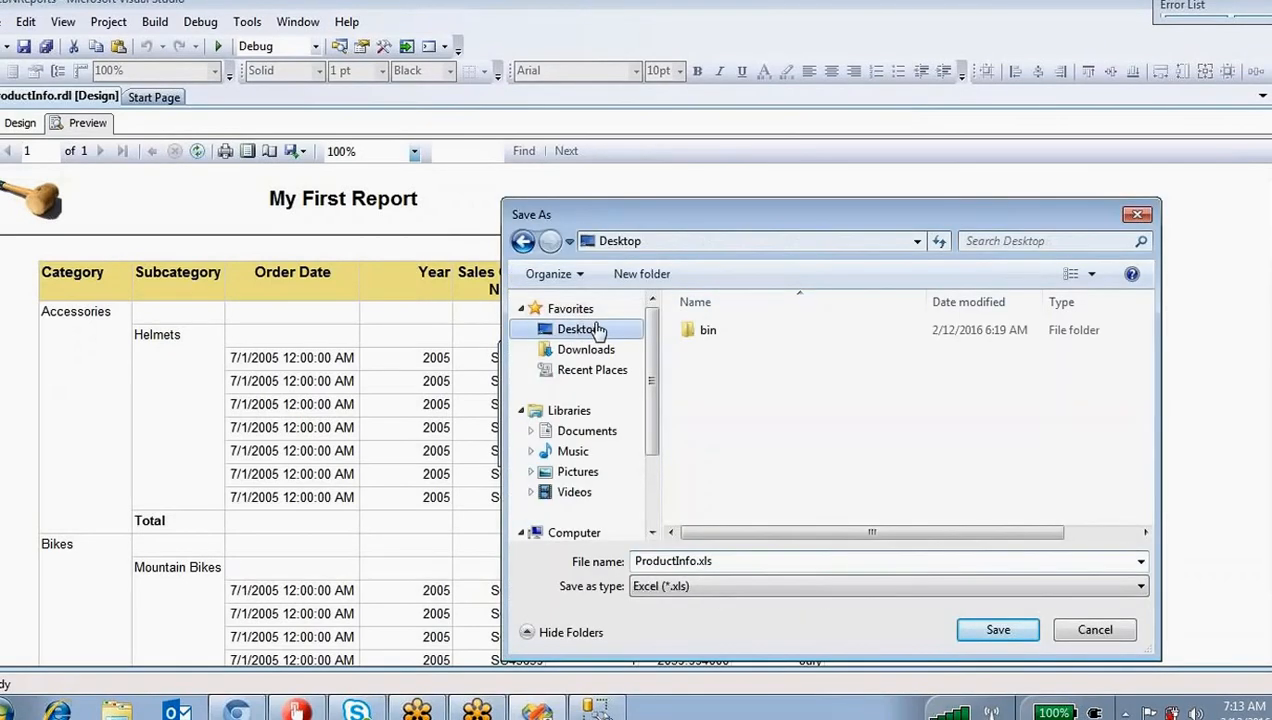
pyautogui.click(998, 629)
pyautogui.click(698, 354)
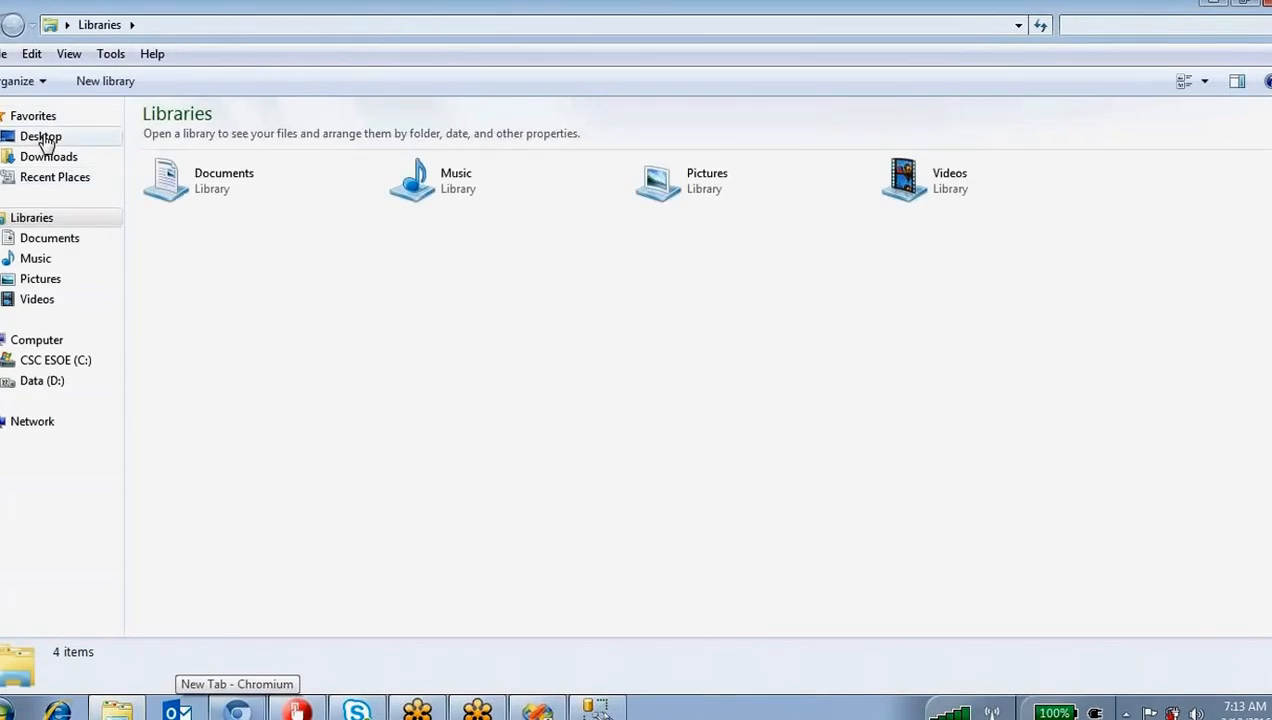
# Step: Open the exported ProductInfo.xls workbook from the desktop folder
pyautogui.click(40, 136)
pyautogui.click(504, 406)
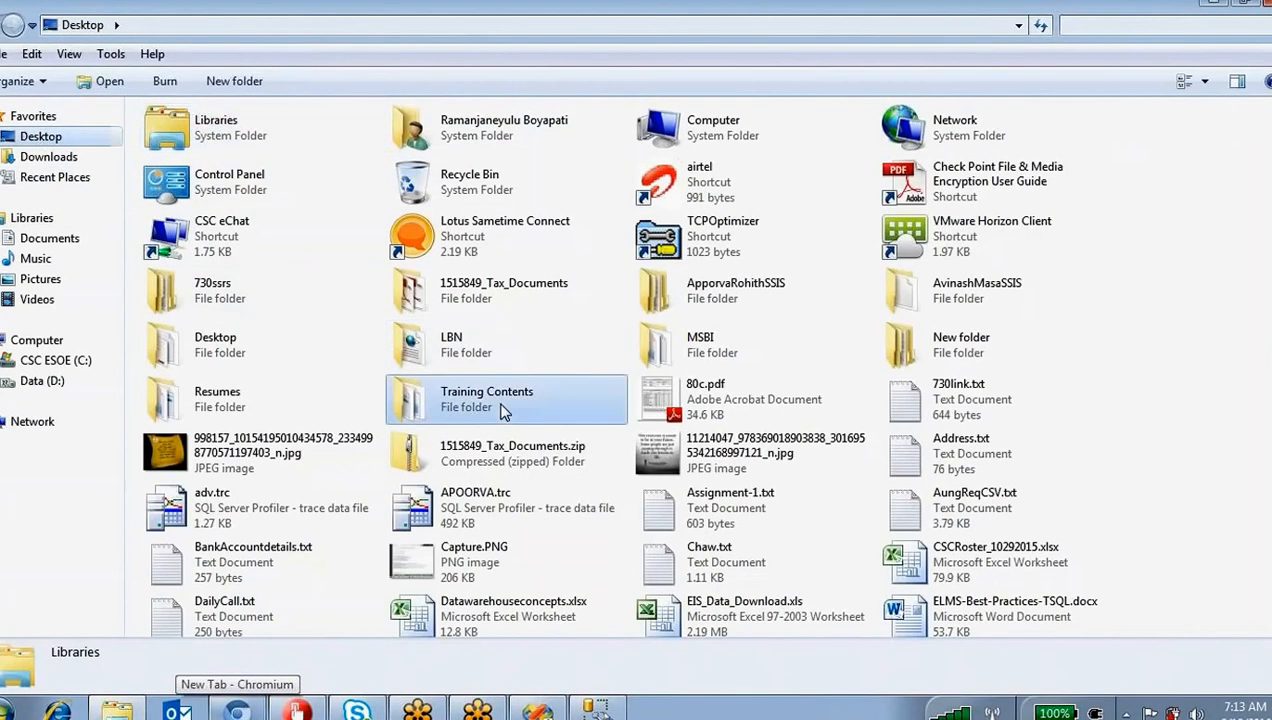
pyautogui.press('pagedown')
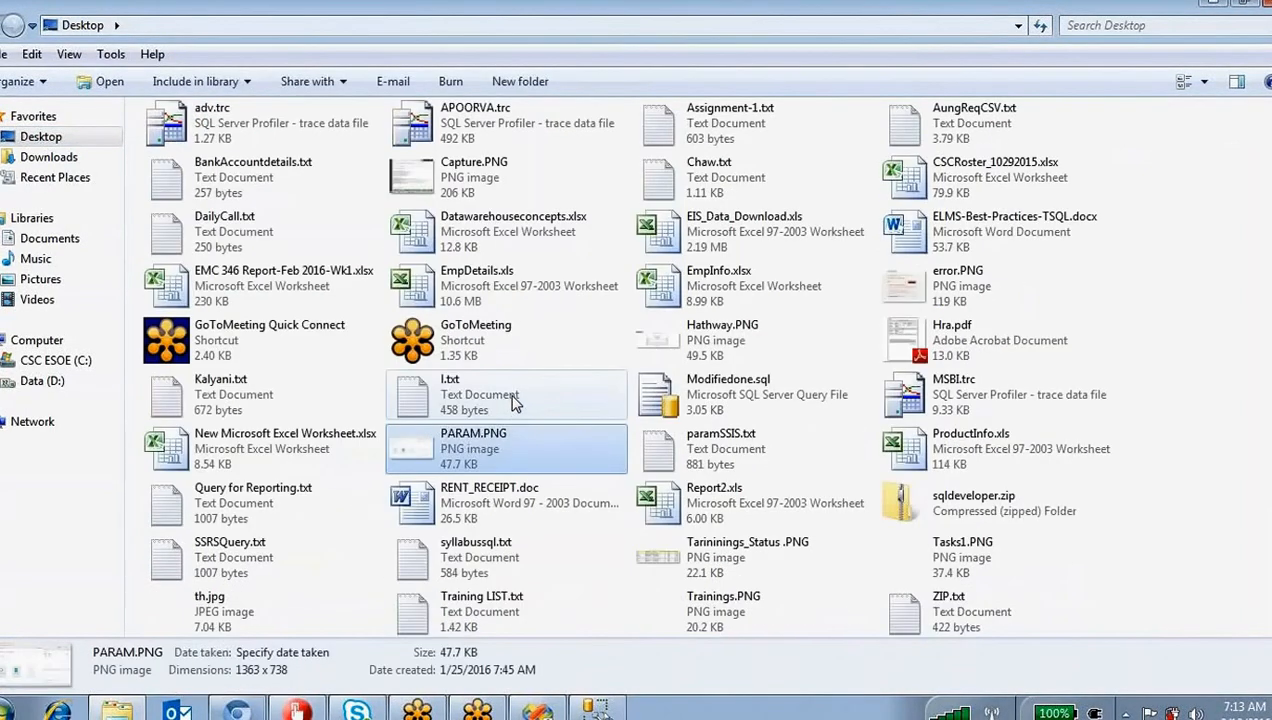
pyautogui.press('Right')
pyautogui.press('Right')
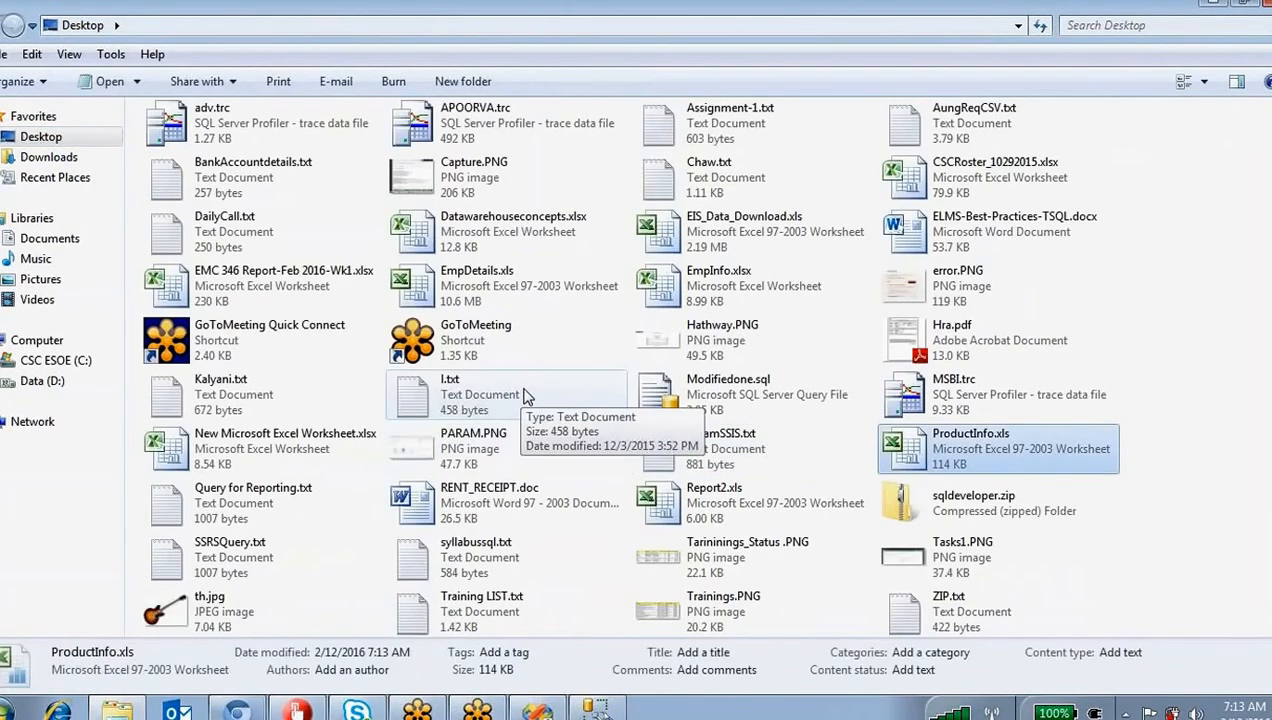
pyautogui.press('Return')
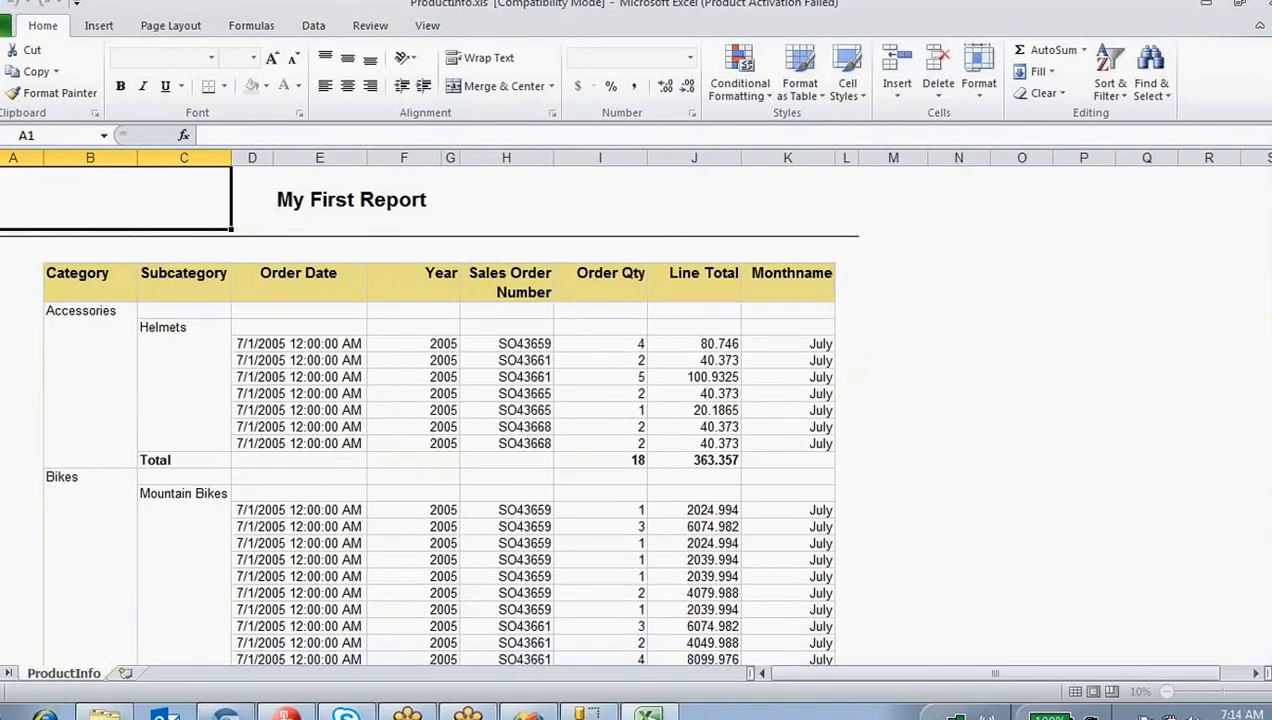
# Step: Dismiss the Office activation wizard and look over the category groups on the exported ProductInfo sheet
pyautogui.click(84, 376)
pyautogui.scroll(-2, 85, 370)
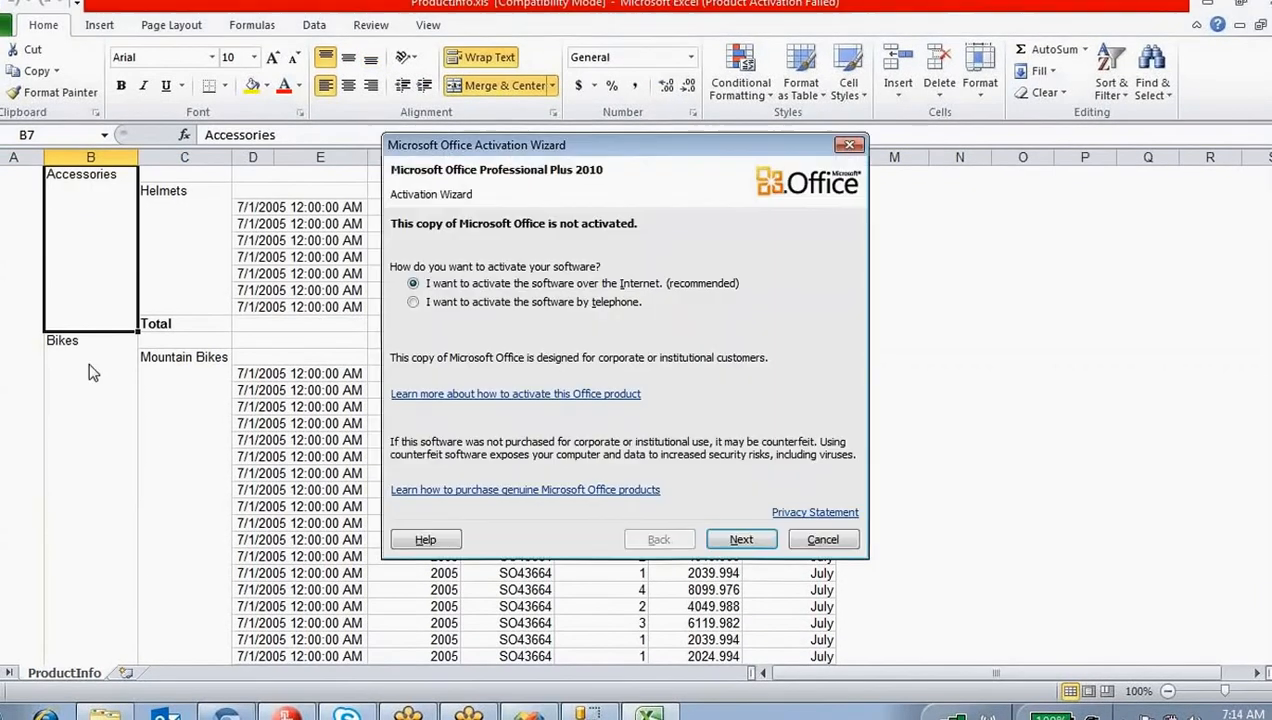
pyautogui.click(834, 540)
pyautogui.click(179, 450)
pyautogui.scroll(3, 179, 450)
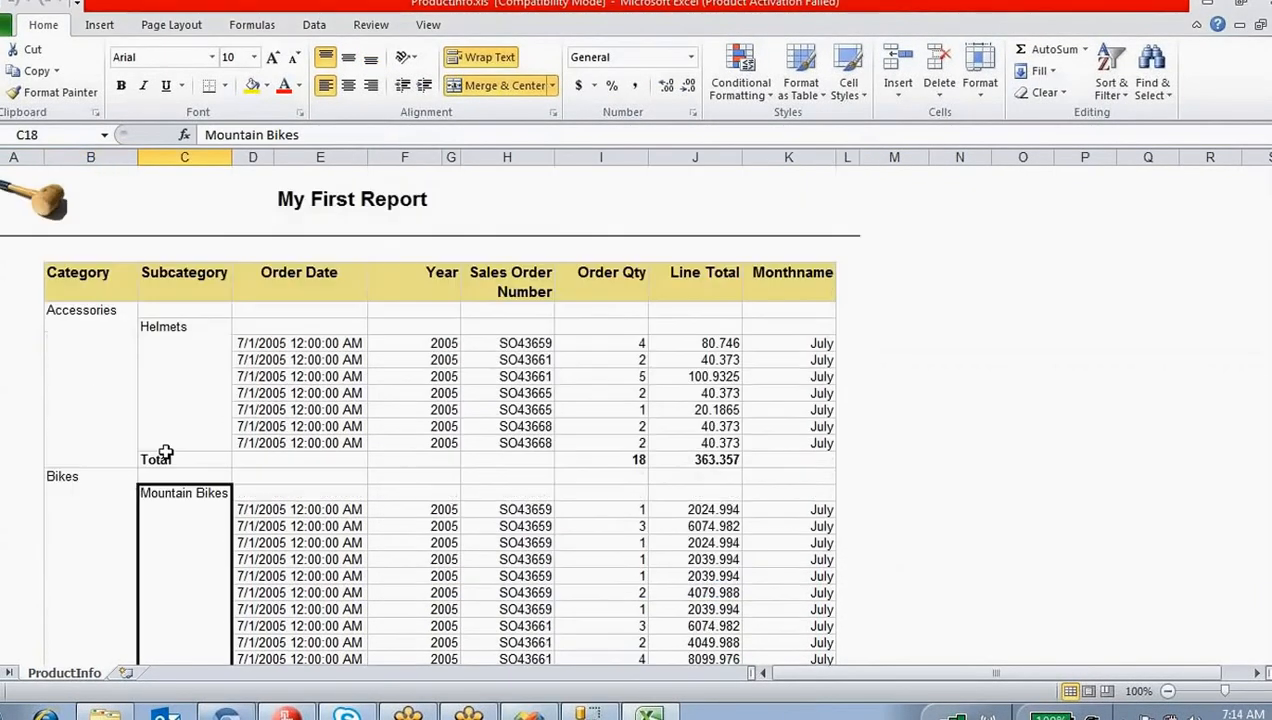
# Step: Mark the Accessories and Bikes groups and the ProductInfo sheet name with freehand pen annotations, and return to Visual Studio
pyautogui.click(742, 60)
pyautogui.moveTo(58, 293)
pyautogui.mouseDown()
pyautogui.moveTo(82, 362)
pyautogui.moveTo(52, 279)
pyautogui.mouseUp()
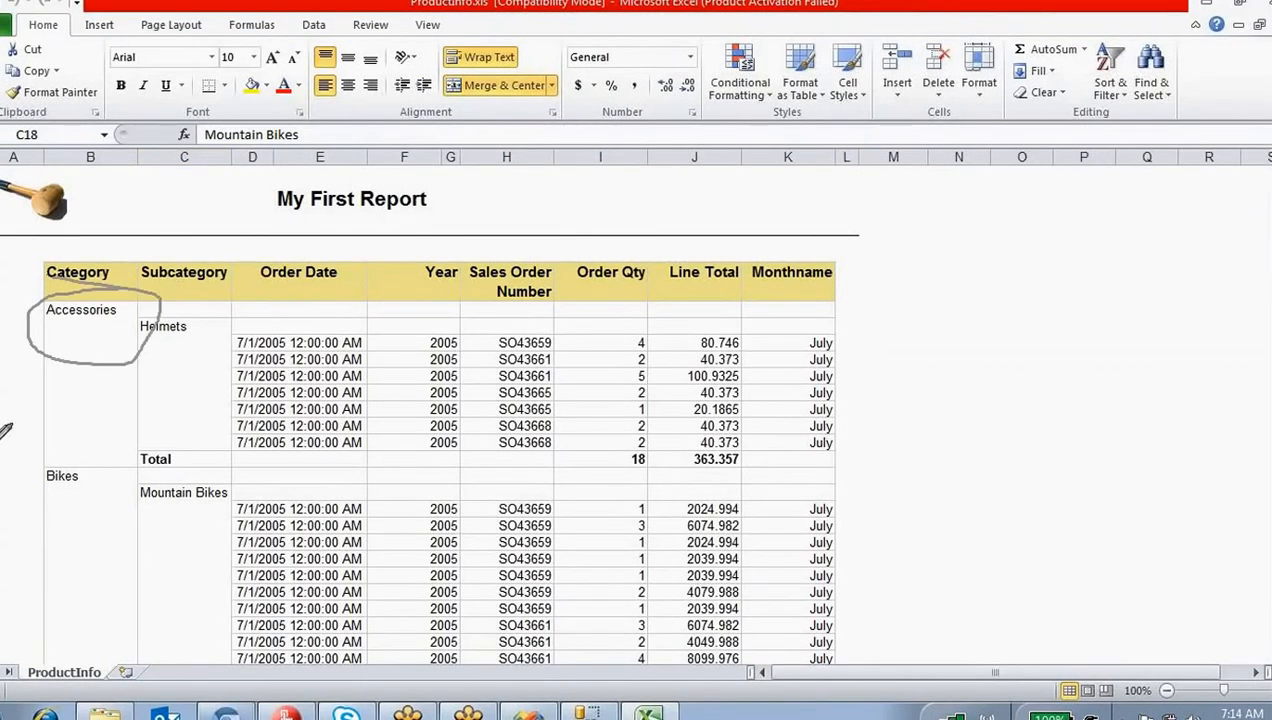
pyautogui.moveTo(120, 654); pyautogui.dragTo(106, 648)
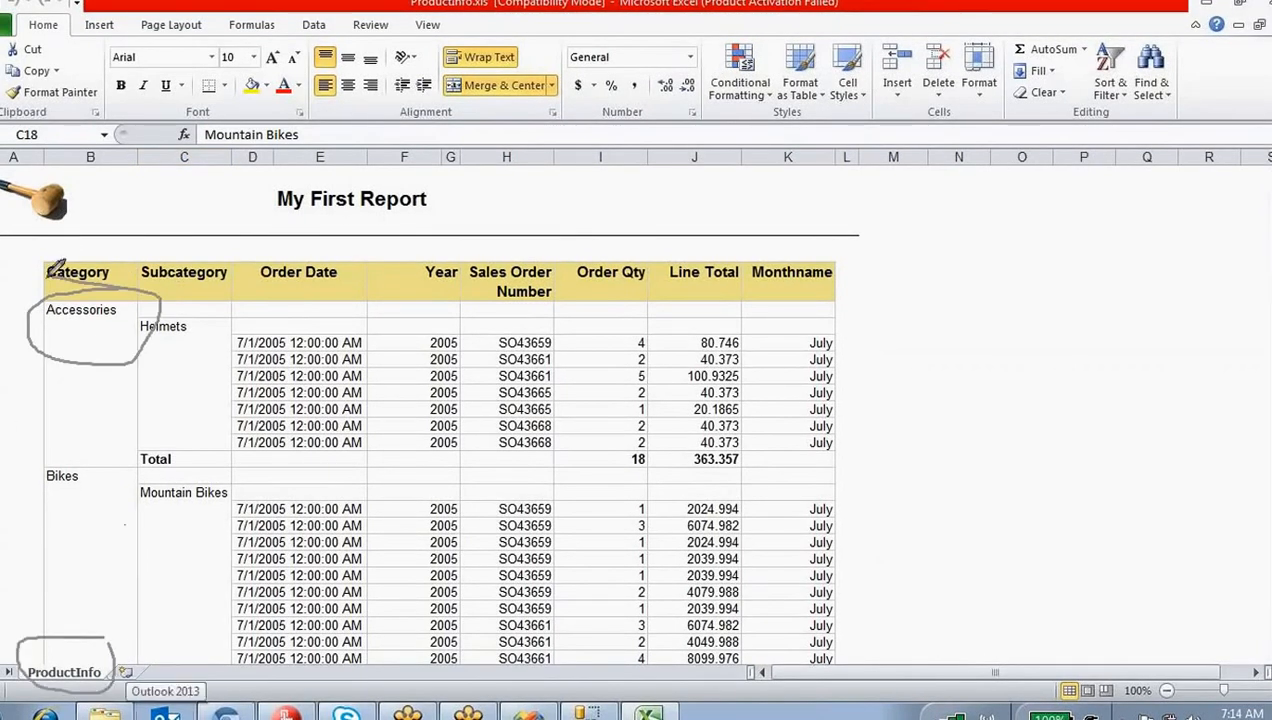
pyautogui.moveTo(50, 336)
pyautogui.mouseDown()
pyautogui.moveTo(205, 472)
pyautogui.moveTo(605, 478)
pyautogui.moveTo(900, 255)
pyautogui.moveTo(505, 237)
pyautogui.moveTo(314, 298)
pyautogui.mouseUp()
pyautogui.moveTo(148, 646)
pyautogui.mouseDown()
pyautogui.moveTo(222, 684)
pyautogui.moveTo(185, 617)
pyautogui.moveTo(157, 628)
pyautogui.mouseUp()
pyautogui.moveTo(42, 440)
pyautogui.mouseDown()
pyautogui.moveTo(40, 472)
pyautogui.moveTo(76, 553)
pyautogui.moveTo(126, 462)
pyautogui.moveTo(0, 448)
pyautogui.mouseUp()
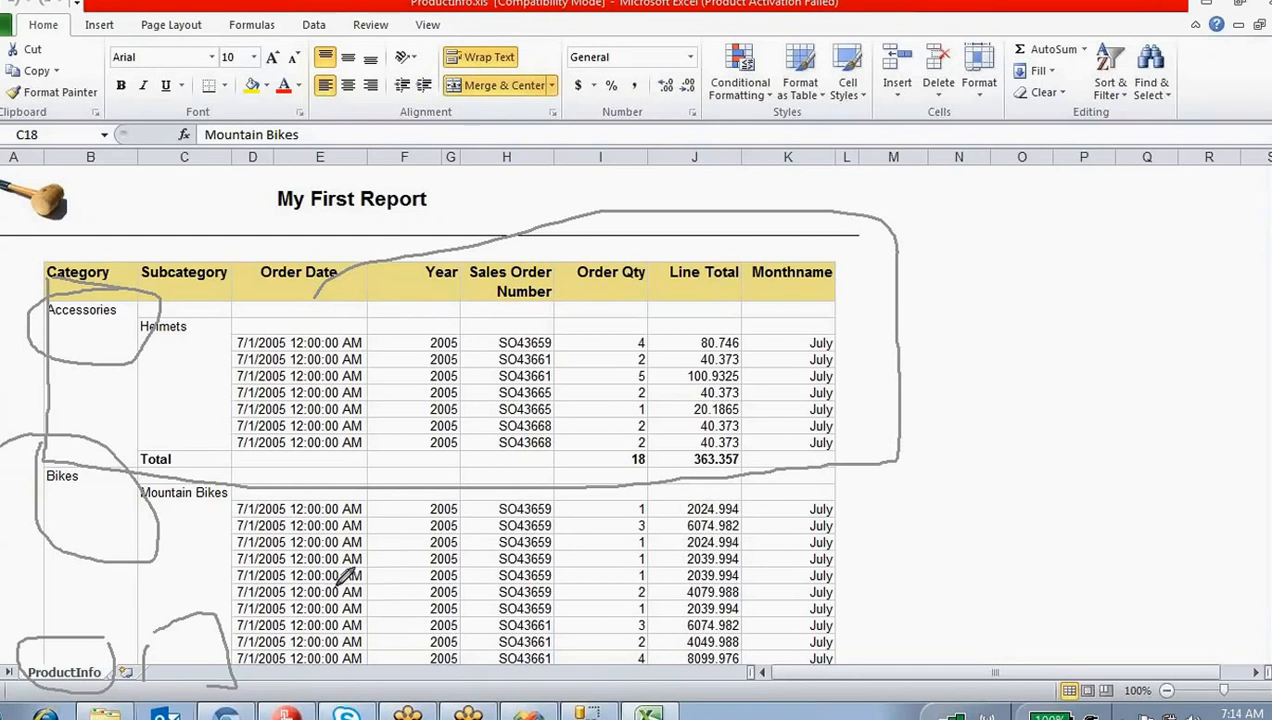
pyautogui.click(782, 3)
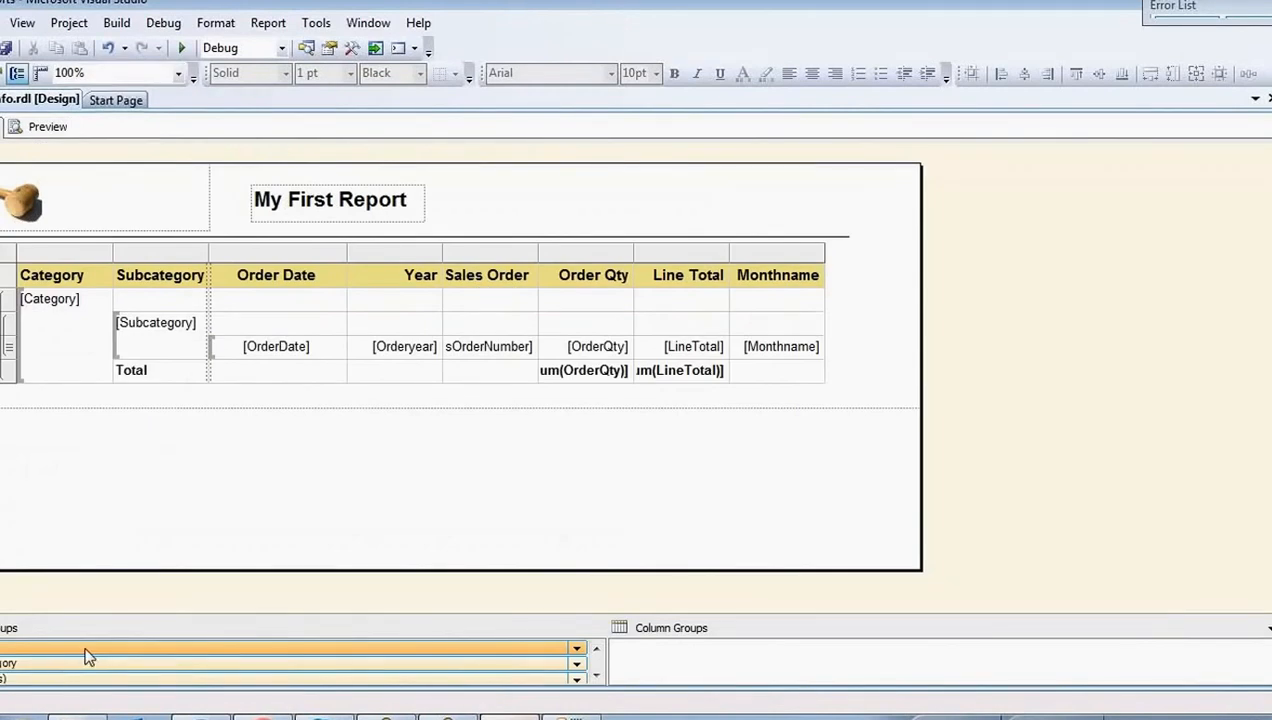
# Step: Set a page break between each instance of the Category row group
pyautogui.rightClick(88, 655)
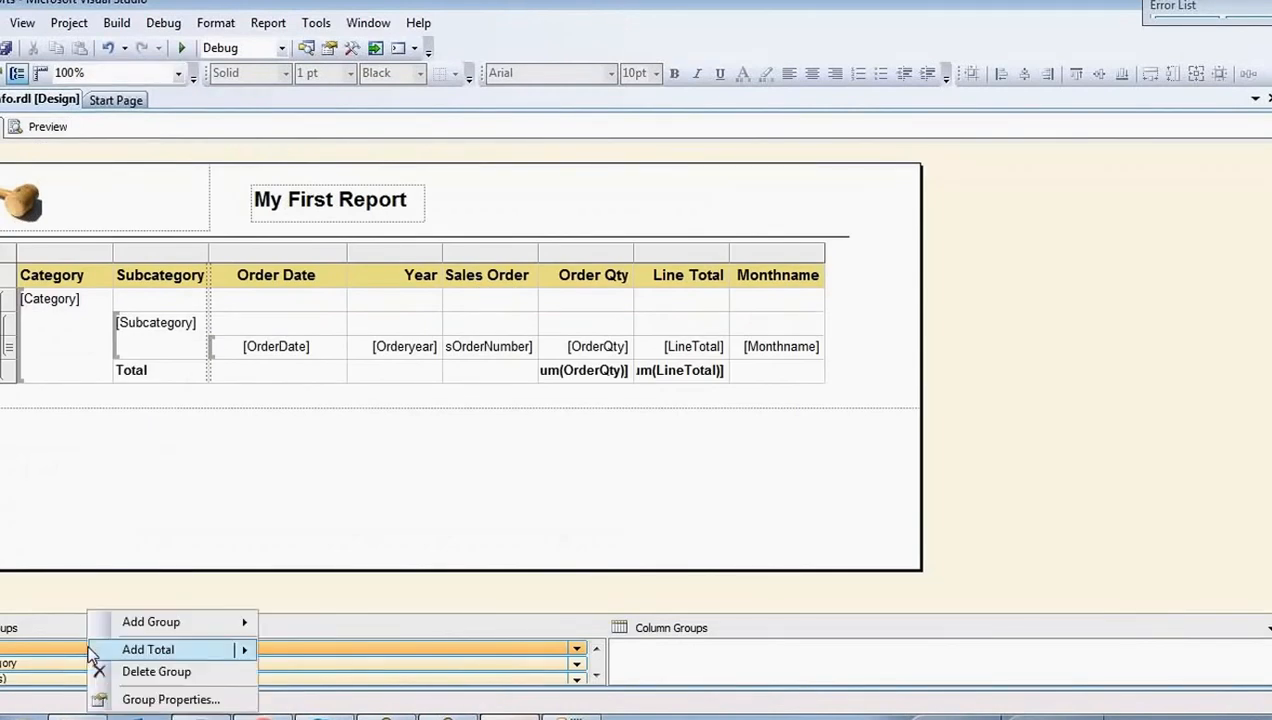
pyautogui.click(148, 699)
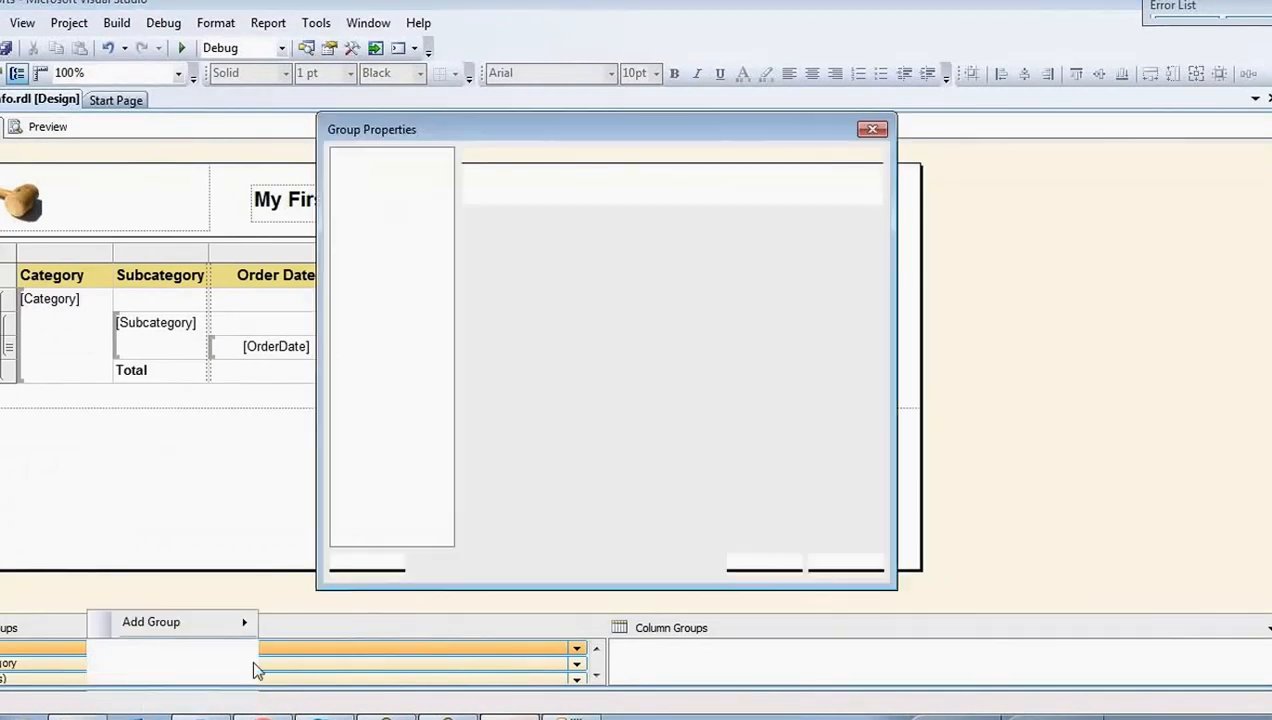
pyautogui.click(382, 189)
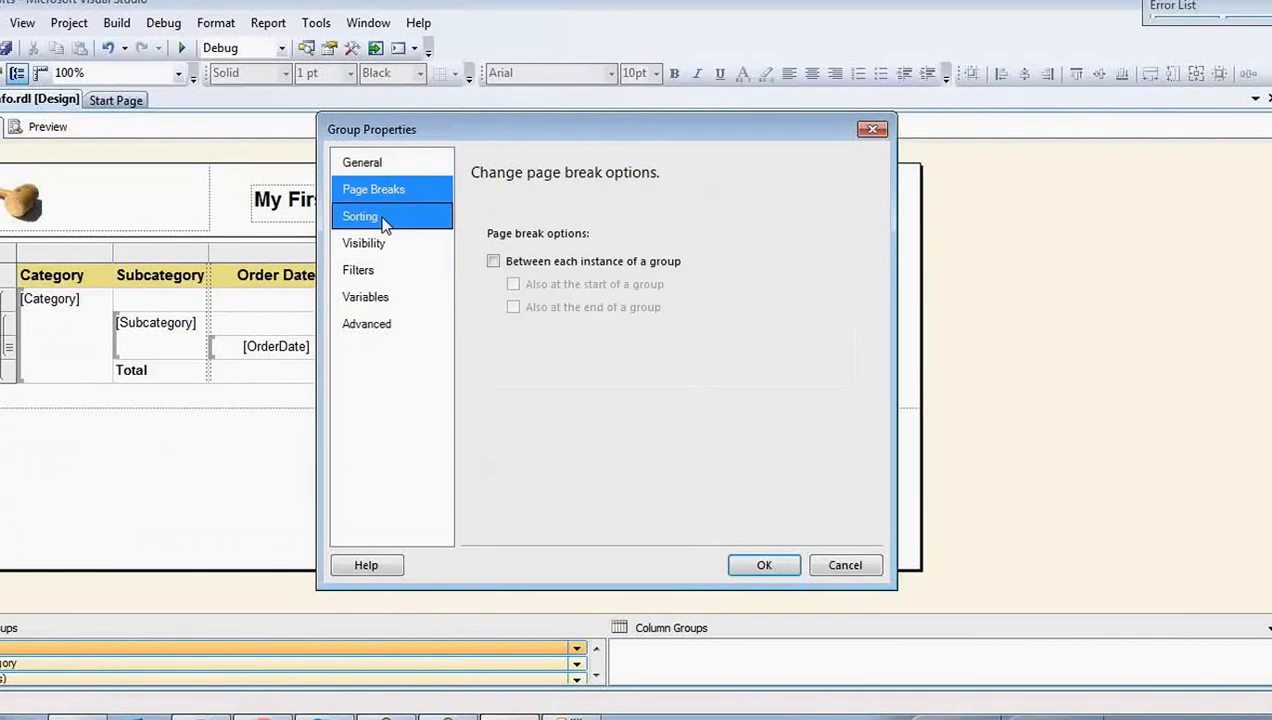
pyautogui.click(493, 261)
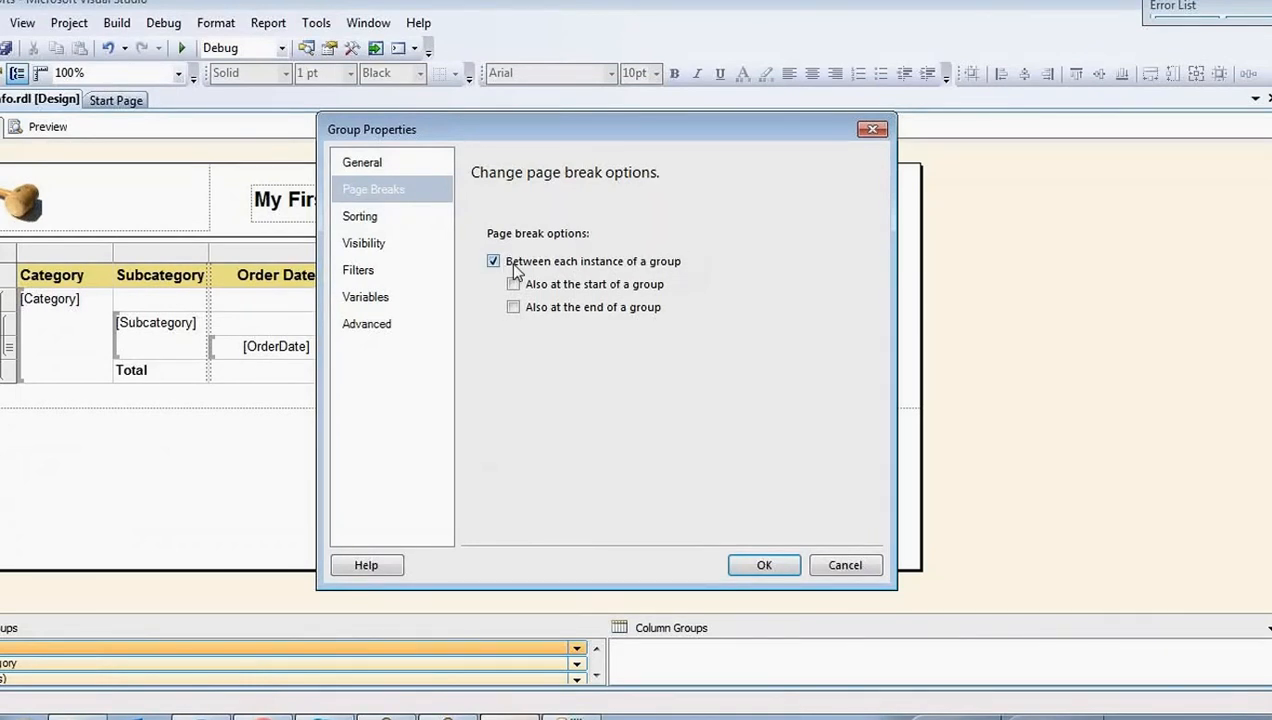
pyautogui.click(767, 563)
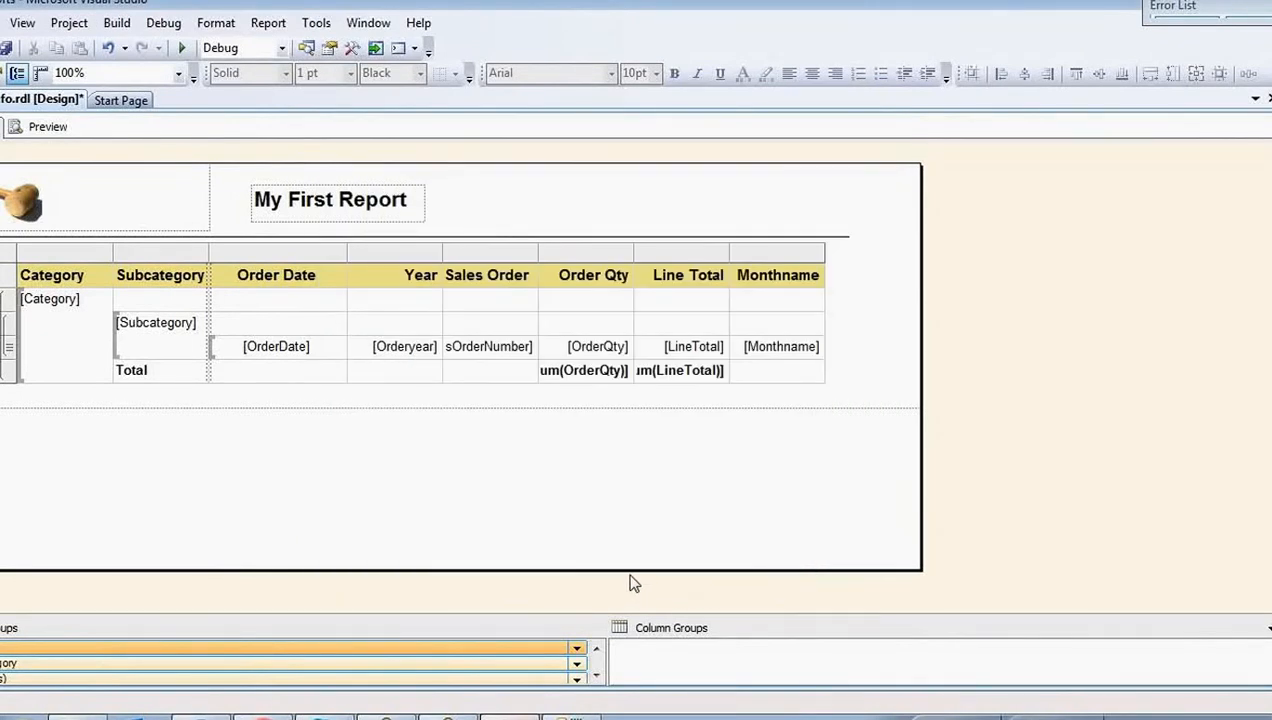
# Step: Check the Category group's tablix member properties, and open the PageName expression of the rectangle containing the table
pyautogui.press('F4')
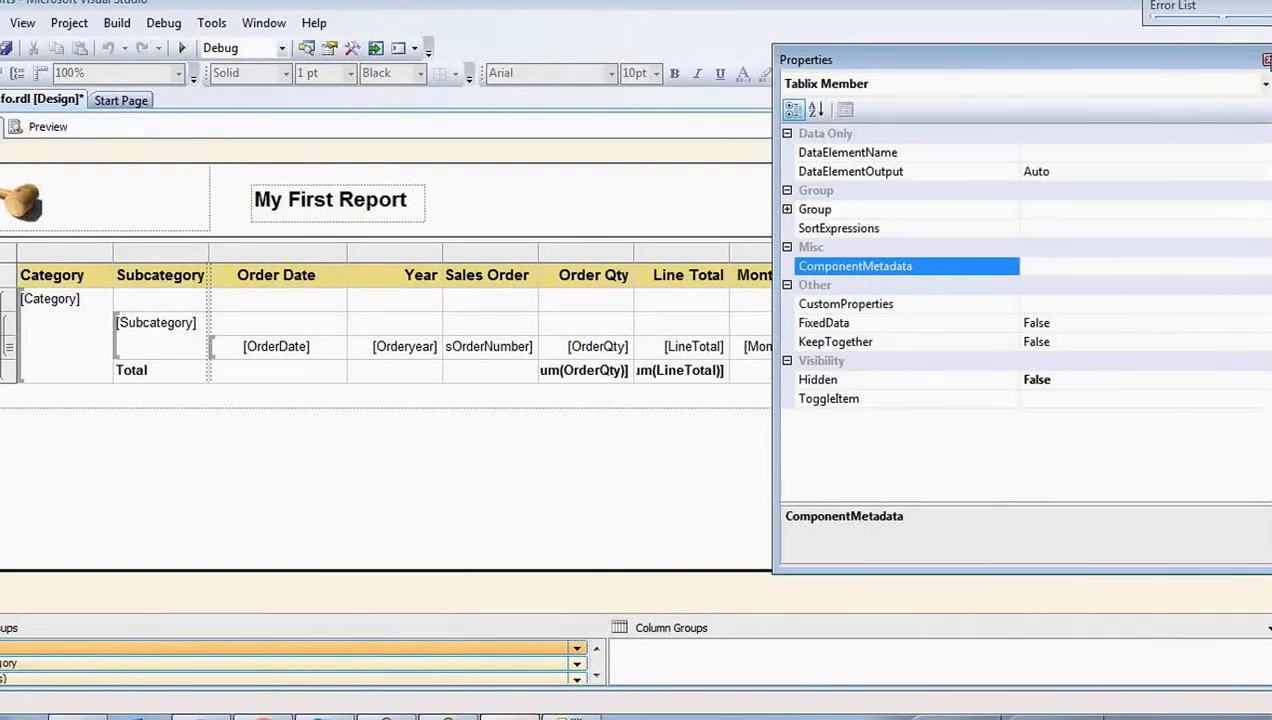
pyautogui.click(224, 525)
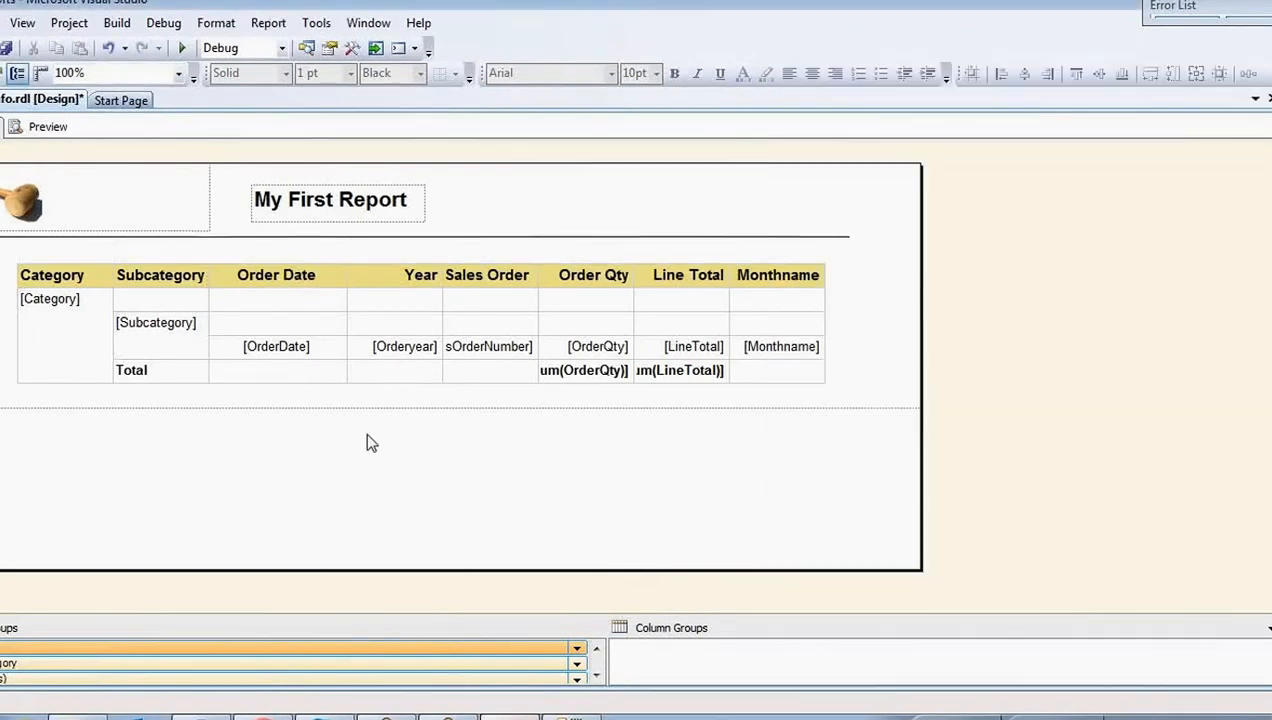
pyautogui.click(848, 363)
pyautogui.press('F4')
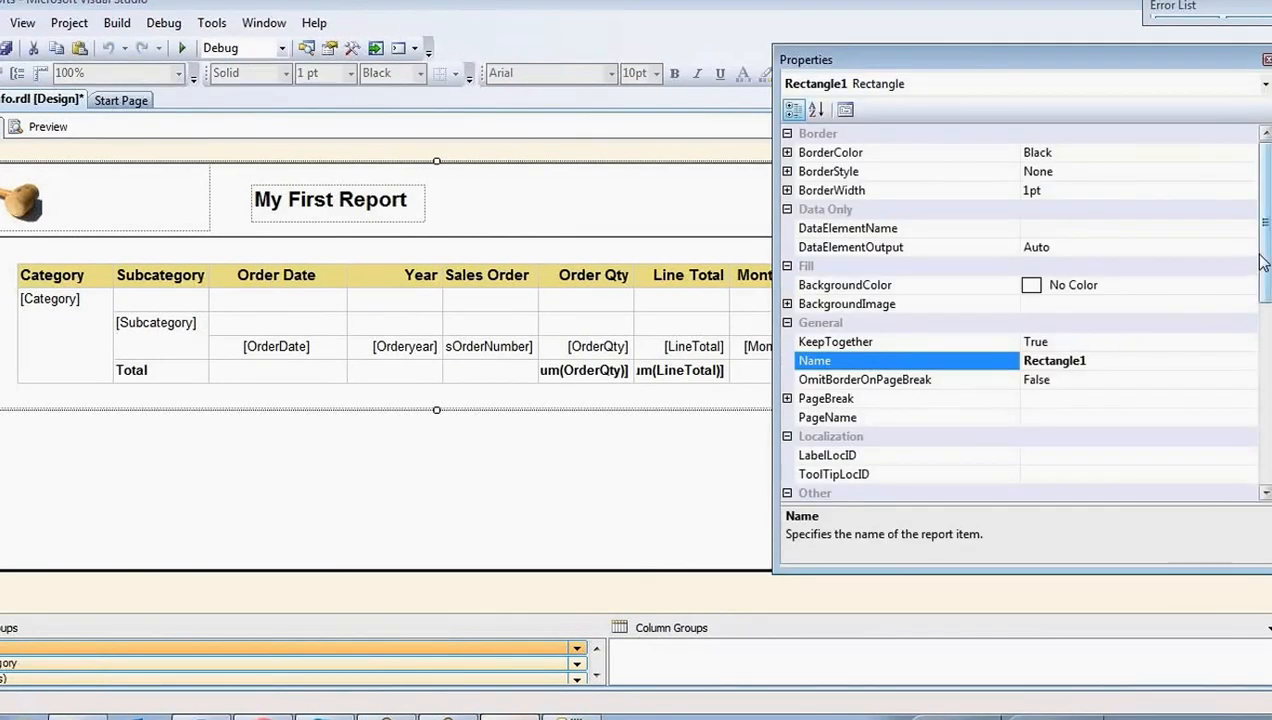
pyautogui.moveTo(1262, 266); pyautogui.dragTo(1268, 288)
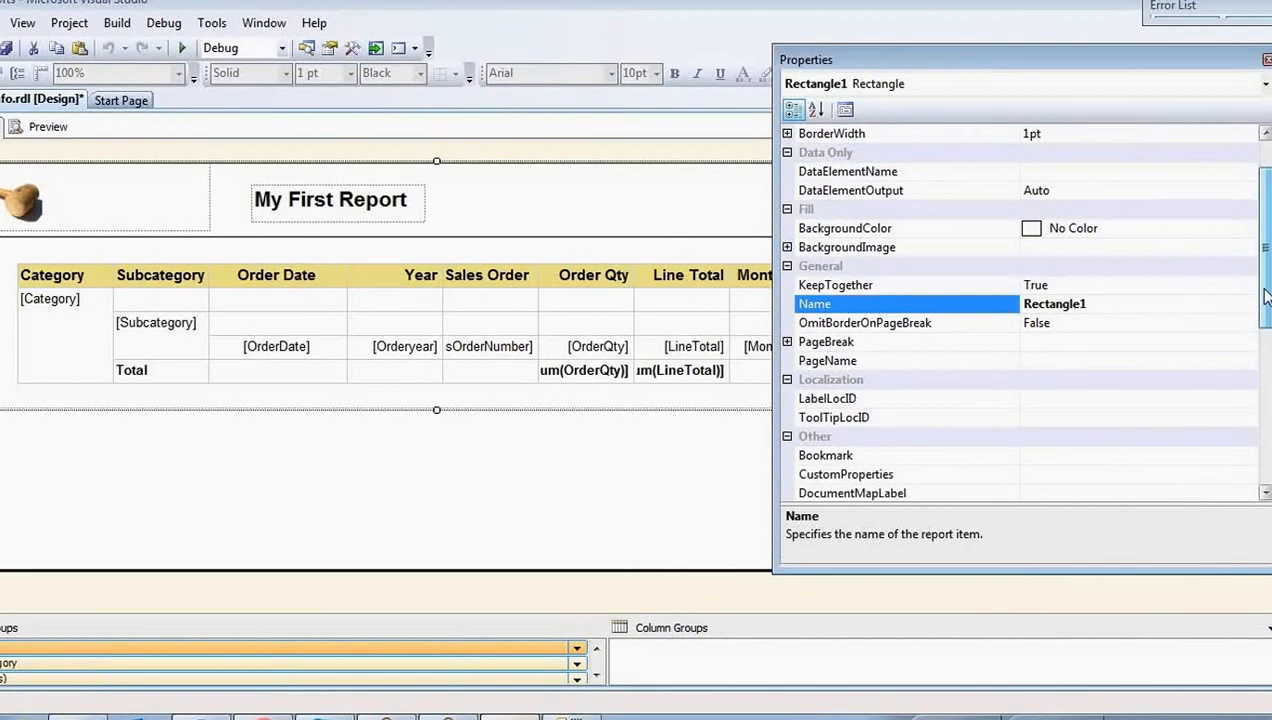
pyautogui.click(982, 365)
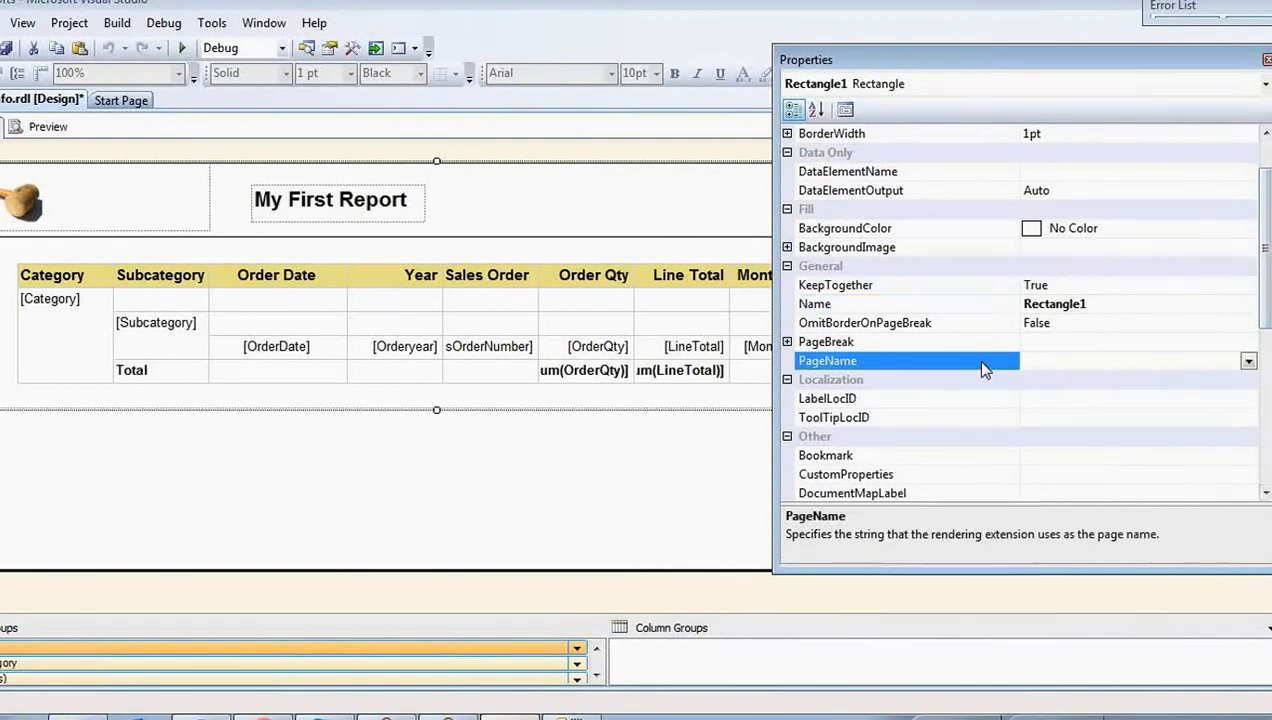
pyautogui.click(1248, 363)
pyautogui.click(1080, 382)
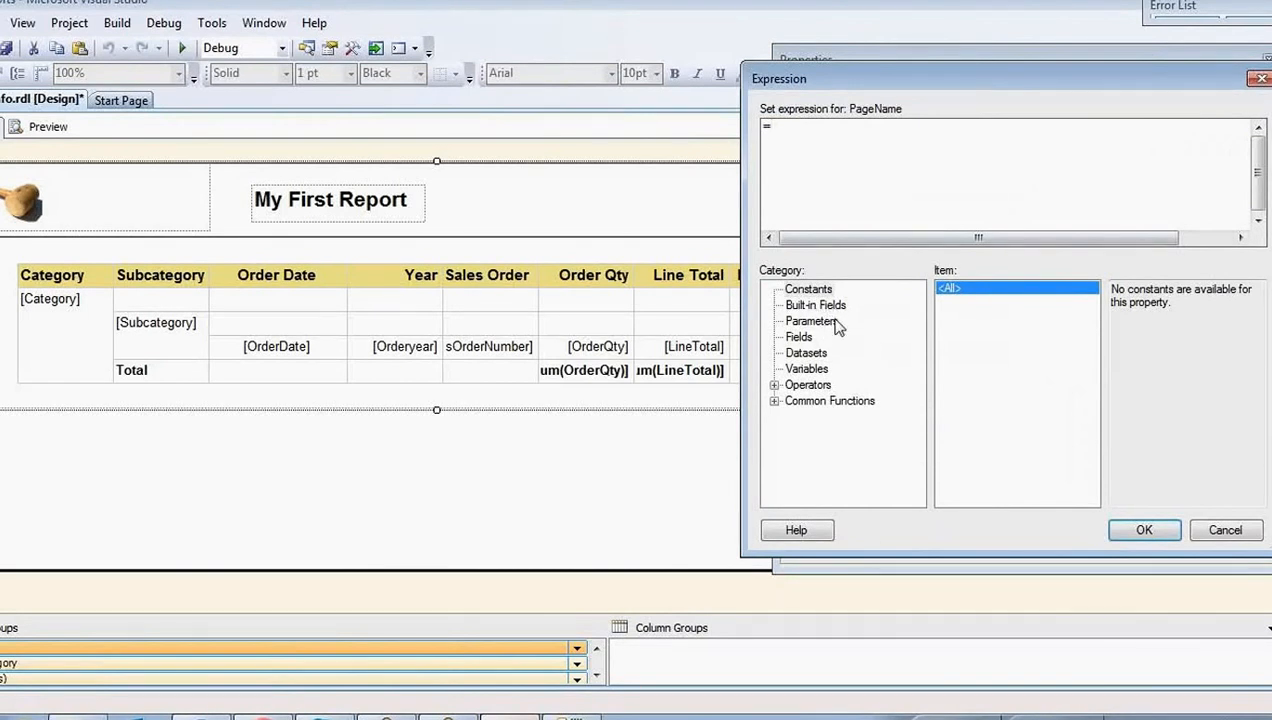
# Step: Browse the parameters, datasets, fields, built-in fields and constants available for the PageName expression, and close it without changes
pyautogui.click(812, 322)
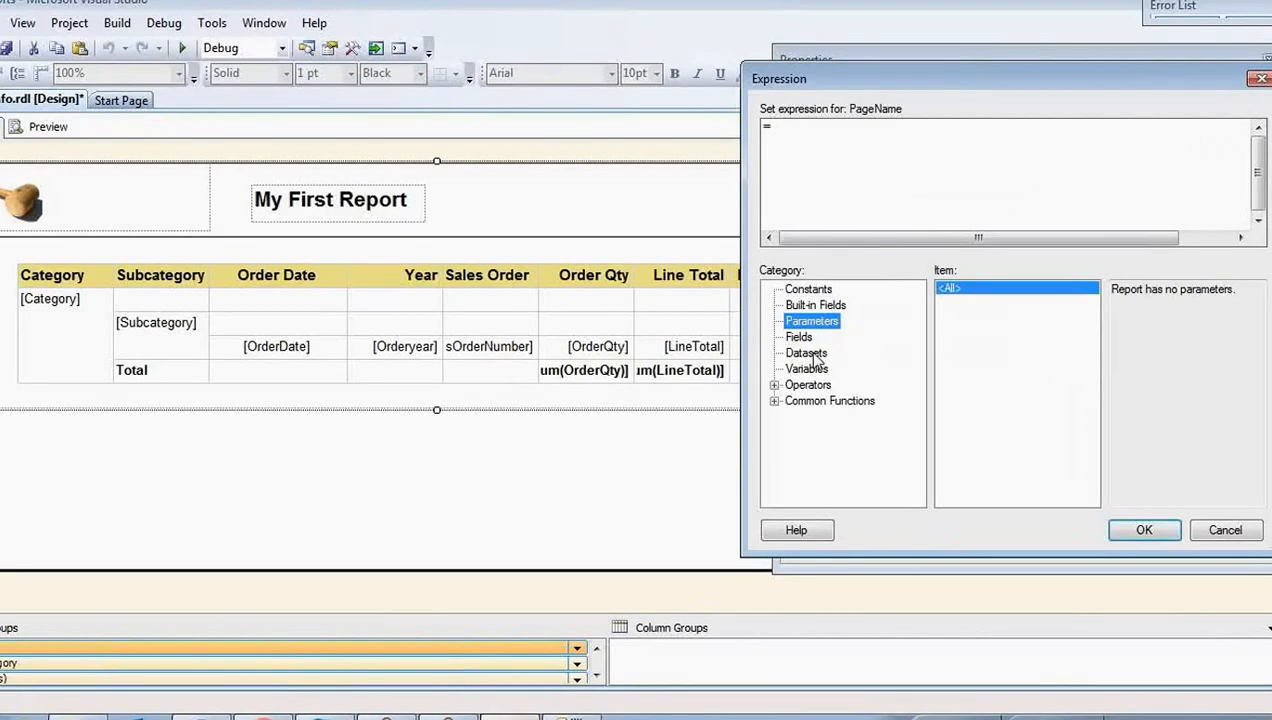
pyautogui.click(819, 356)
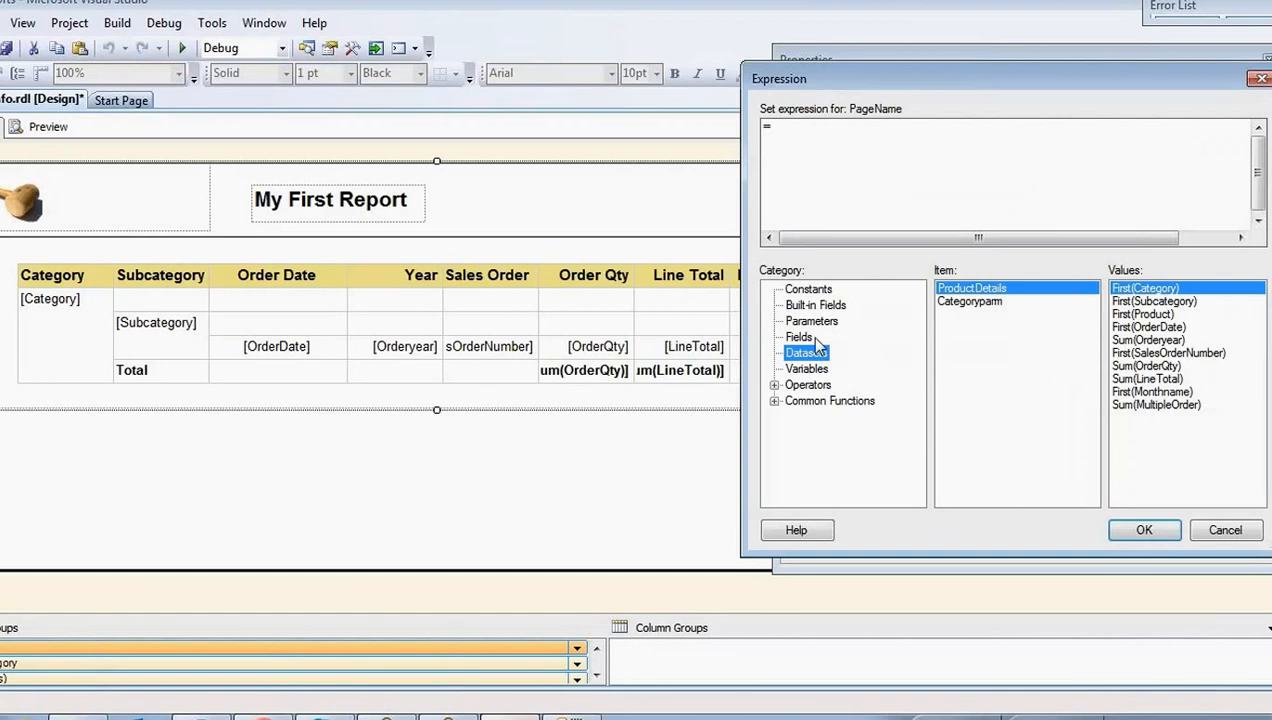
pyautogui.click(806, 338)
pyautogui.click(815, 354)
pyautogui.click(822, 322)
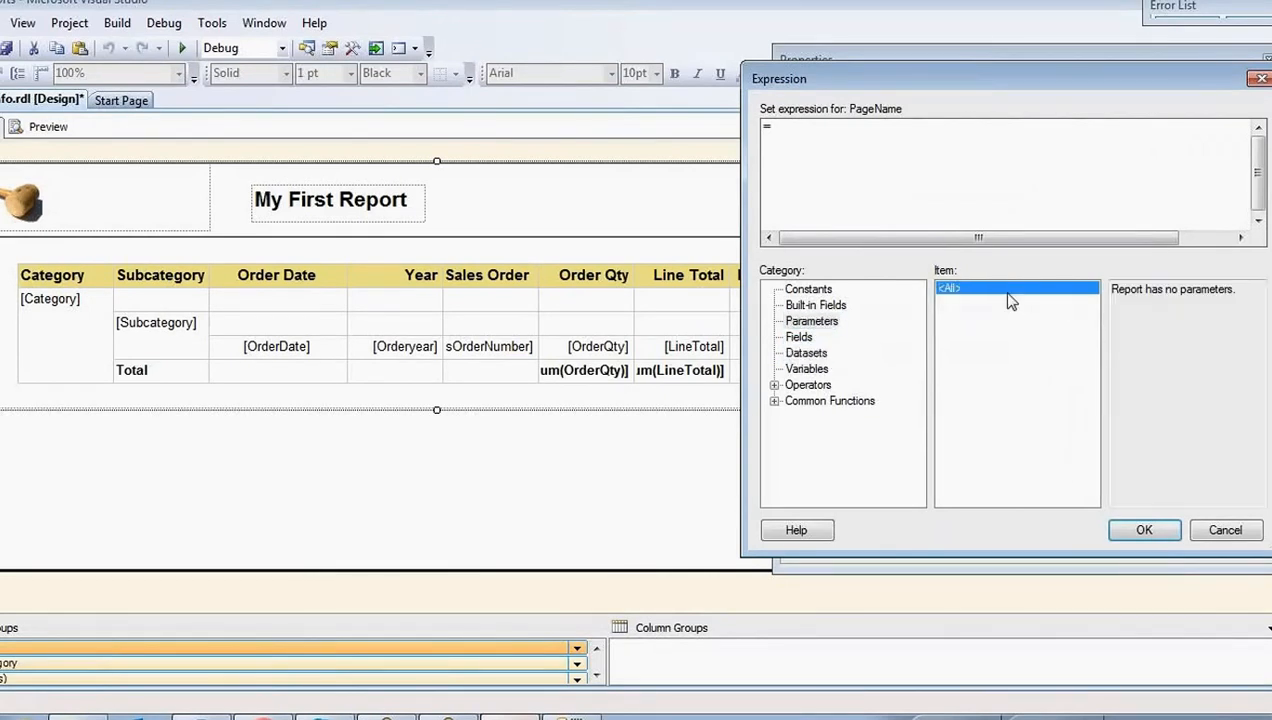
pyautogui.click(815, 305)
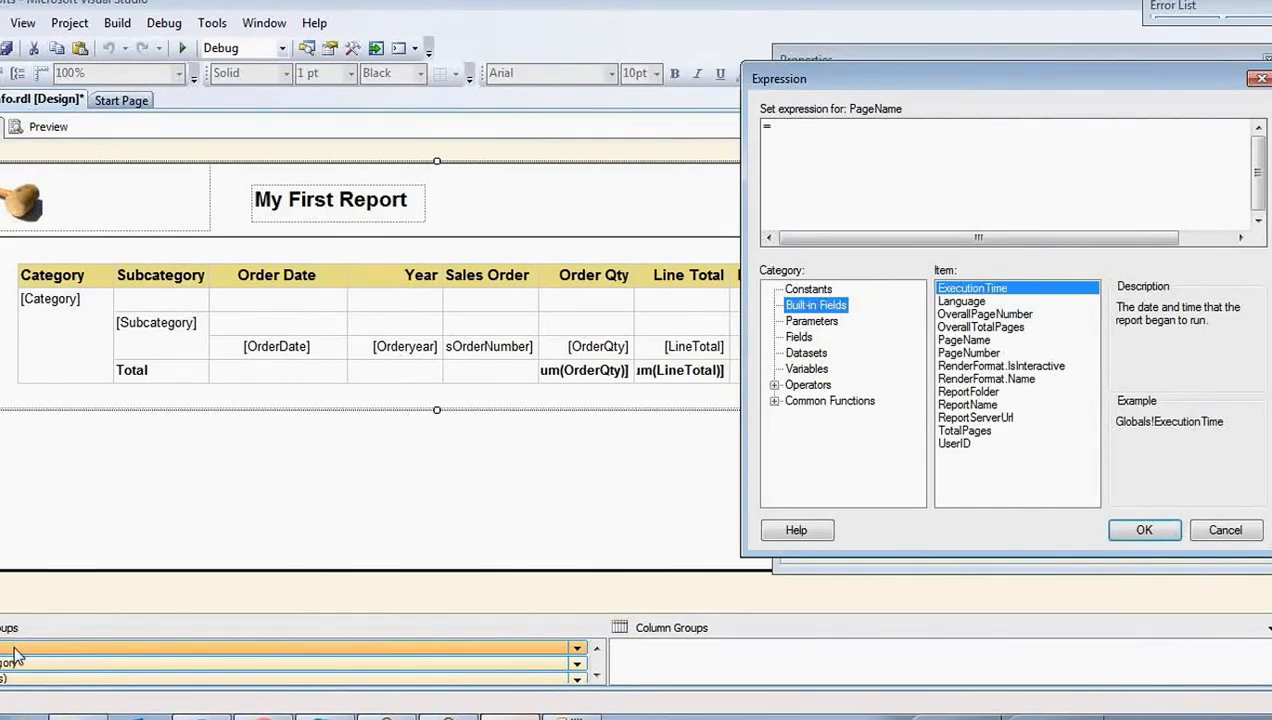
pyautogui.click(820, 322)
pyautogui.click(816, 290)
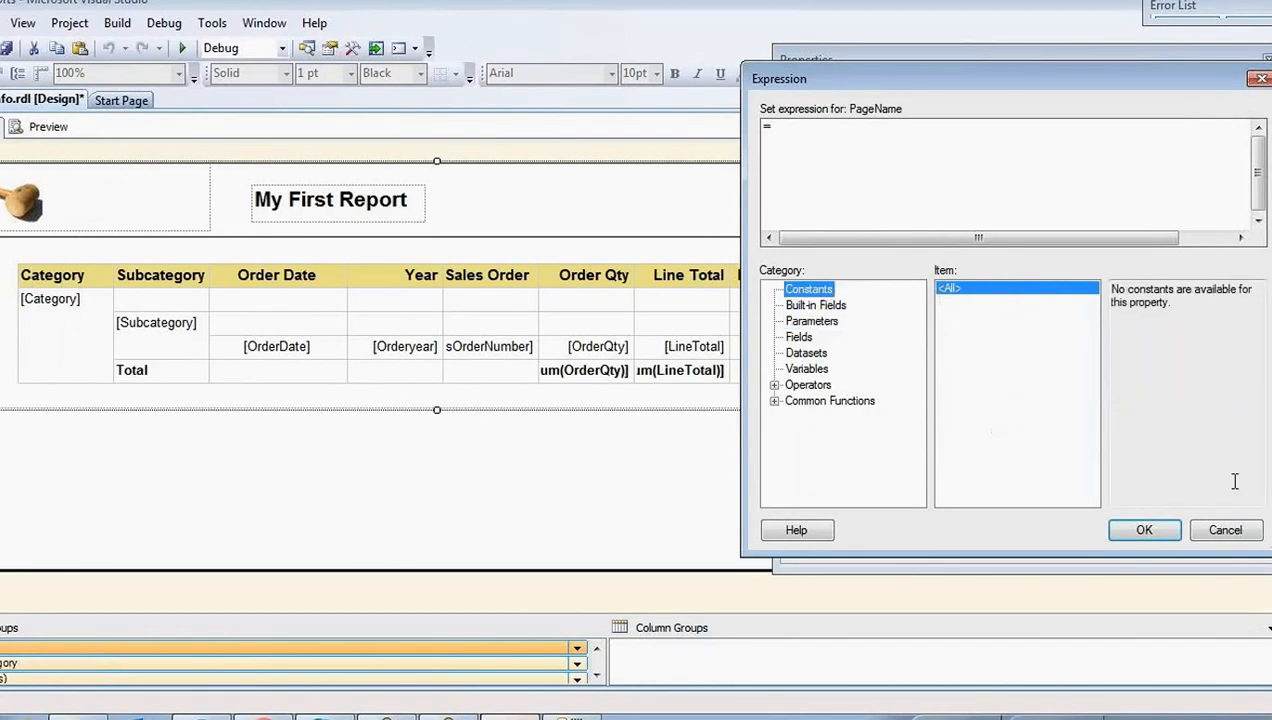
pyautogui.click(1206, 537)
pyautogui.click(560, 488)
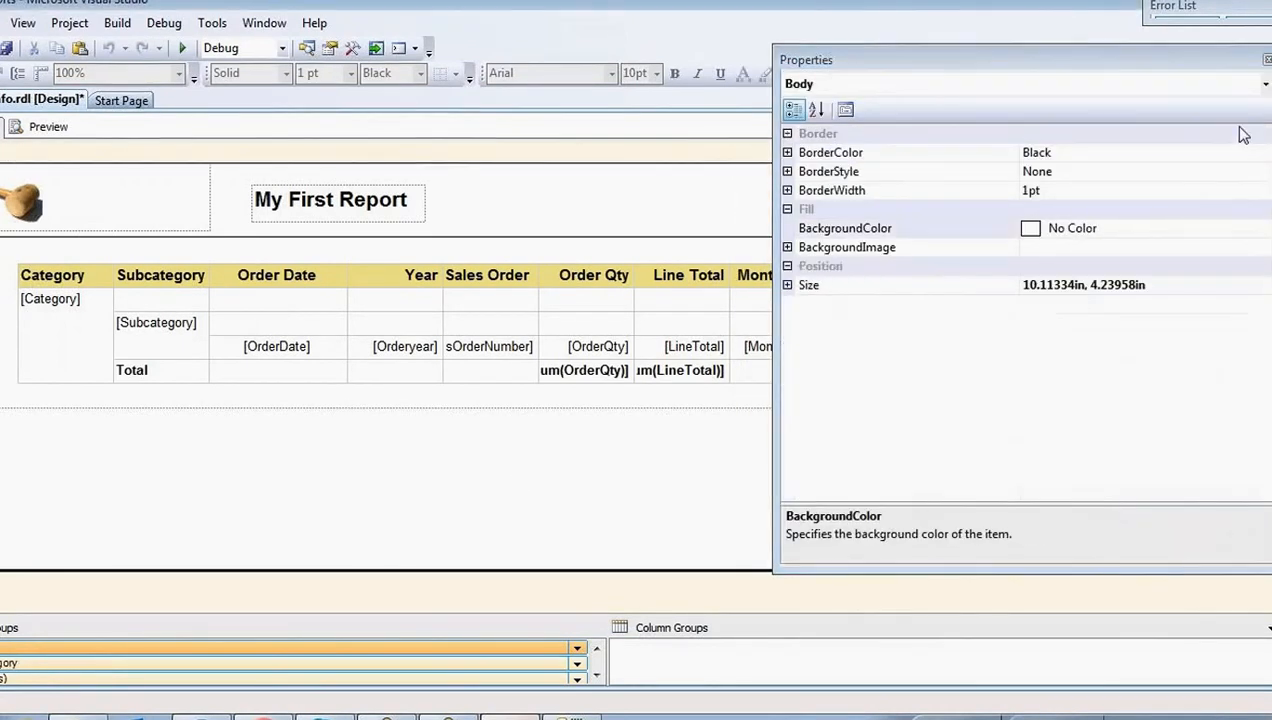
# Step: Preview the report with the category page breaks, checking its last page and returning to the first
pyautogui.click(42, 127)
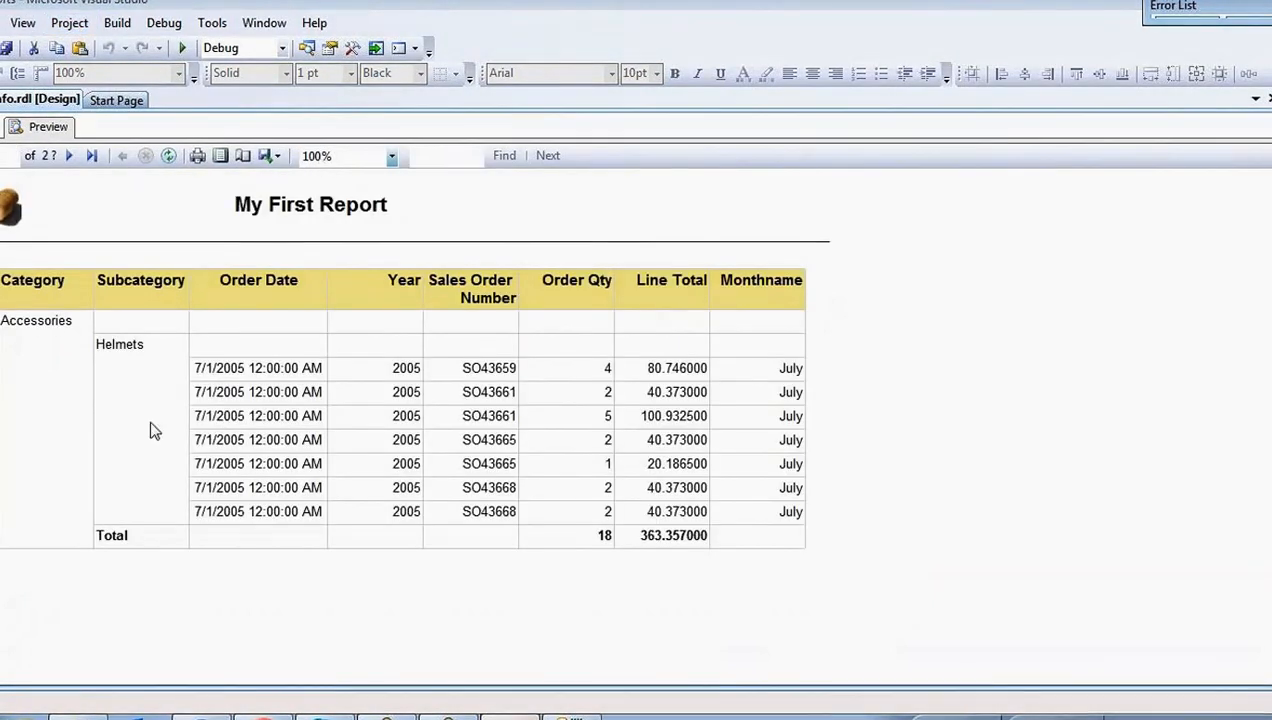
pyautogui.scroll(-10, 153, 421)
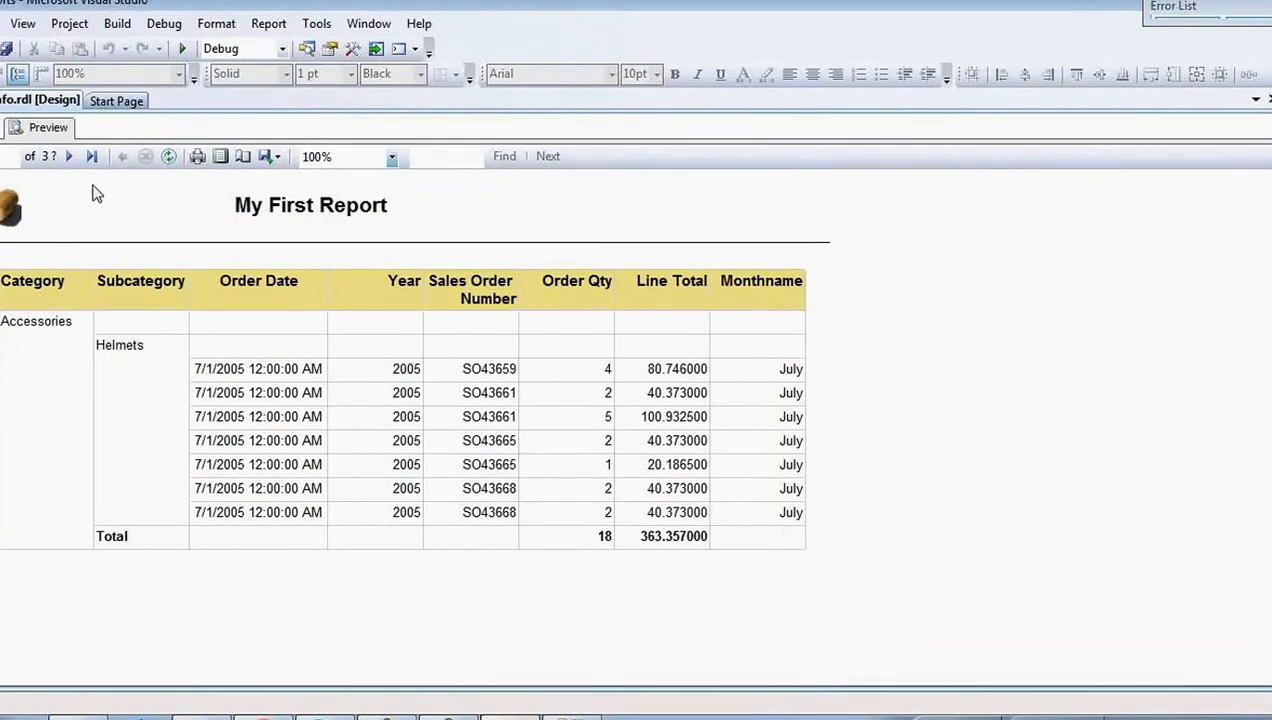
pyautogui.click(92, 157)
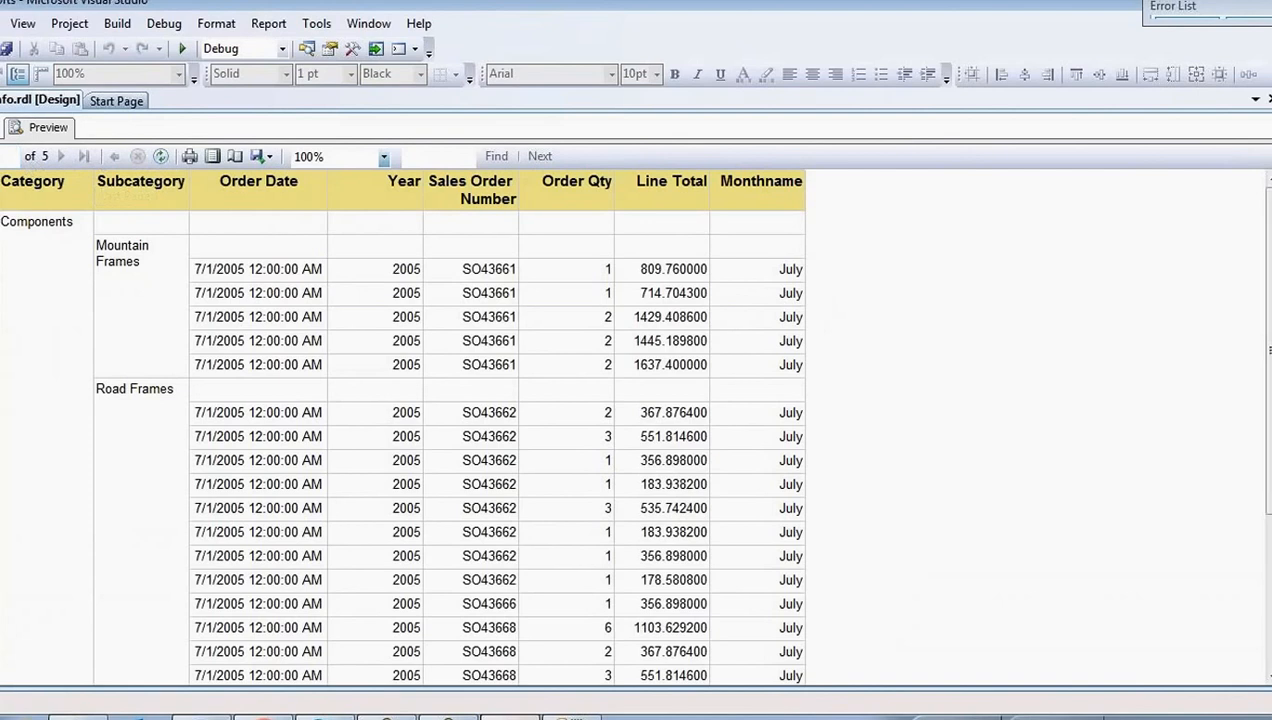
pyautogui.click(1, 157)
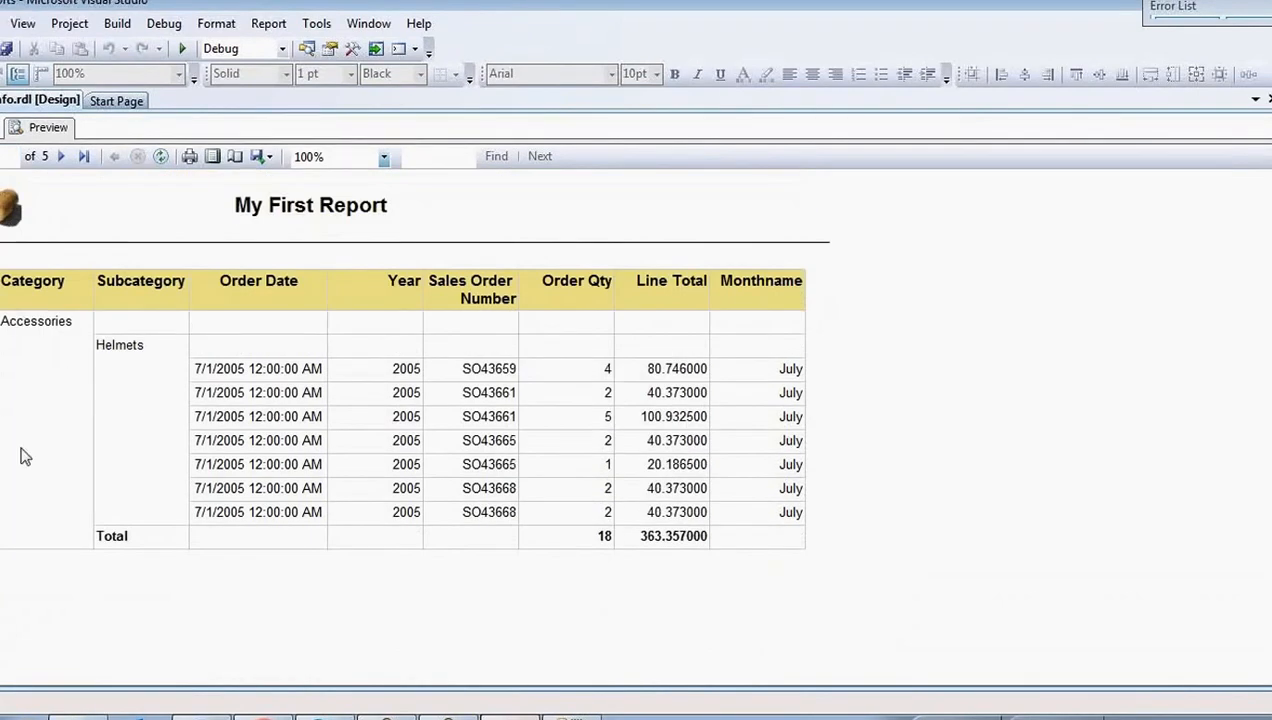
# Step: Export the previewed report to Excel as ProductInfo.xls on the Desktop, replacing the existing file
pyautogui.click(60, 157)
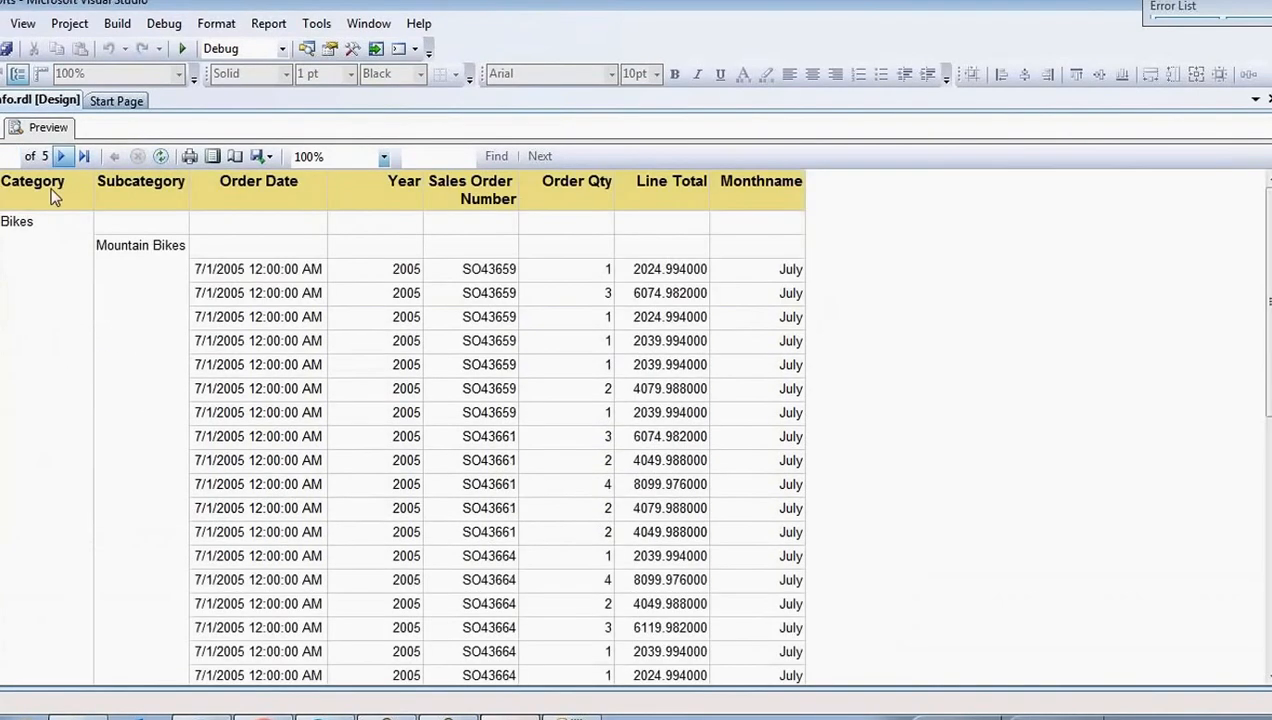
pyautogui.click(266, 163)
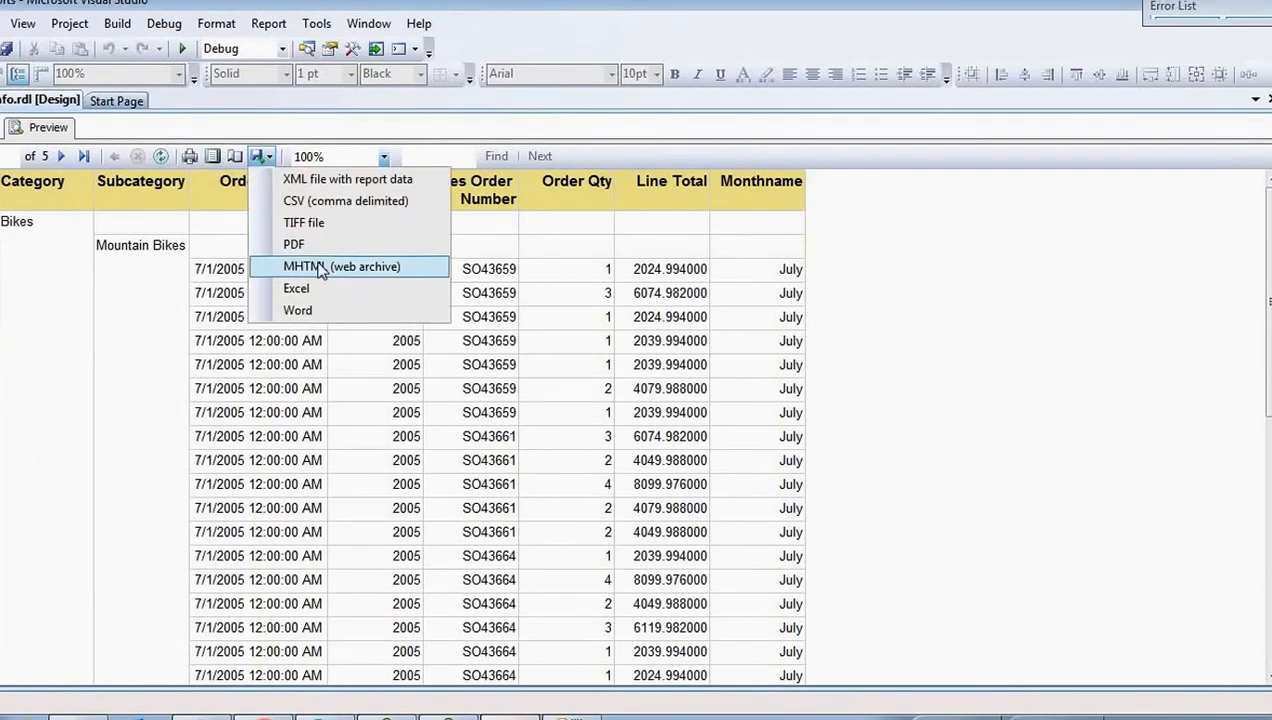
pyautogui.click(302, 292)
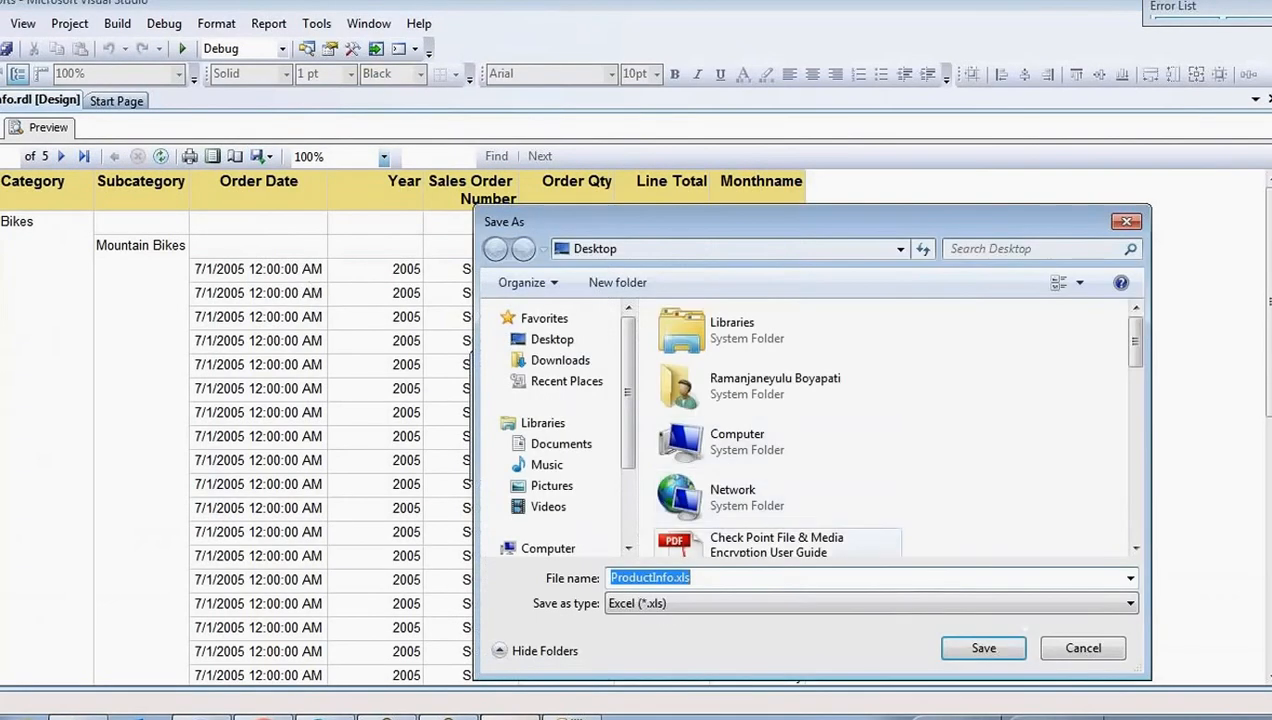
pyautogui.click(980, 648)
pyautogui.click(661, 367)
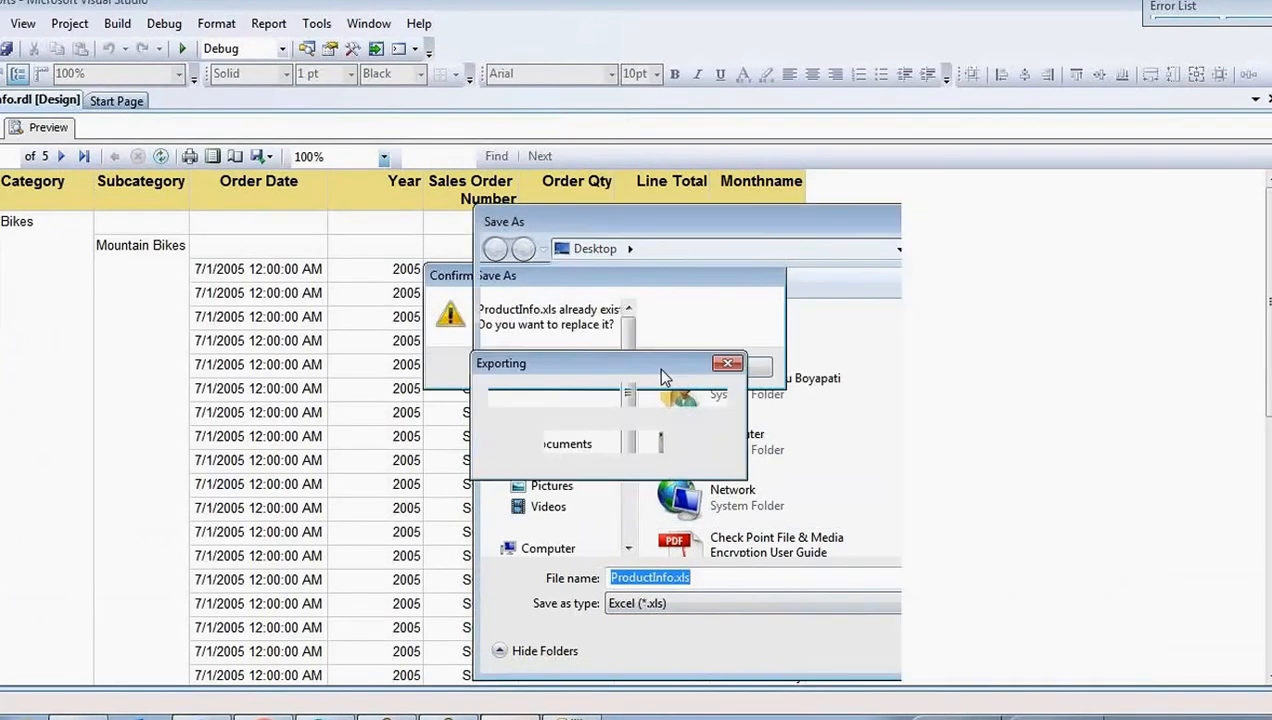
# Step: Open the exported ProductInfo.xls from the Desktop in Excel and dismiss the Office activation wizard
pyautogui.click(92, 716)
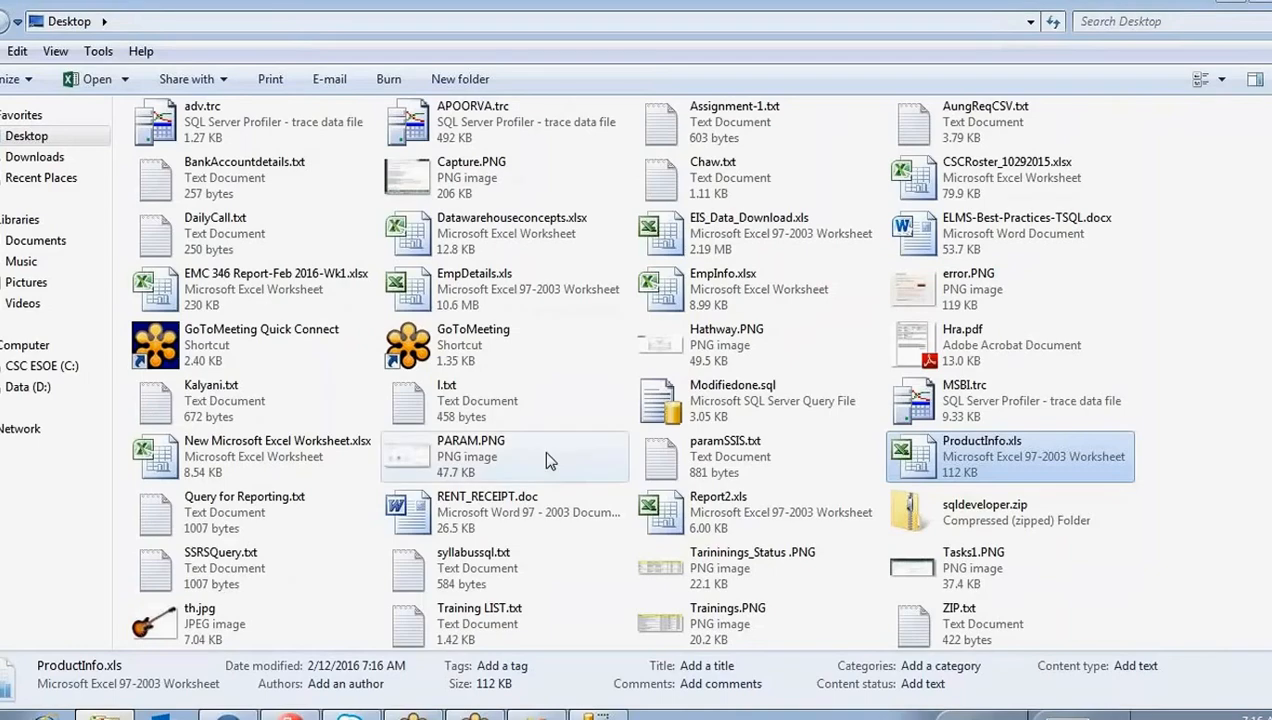
pyautogui.doubleClick(950, 466)
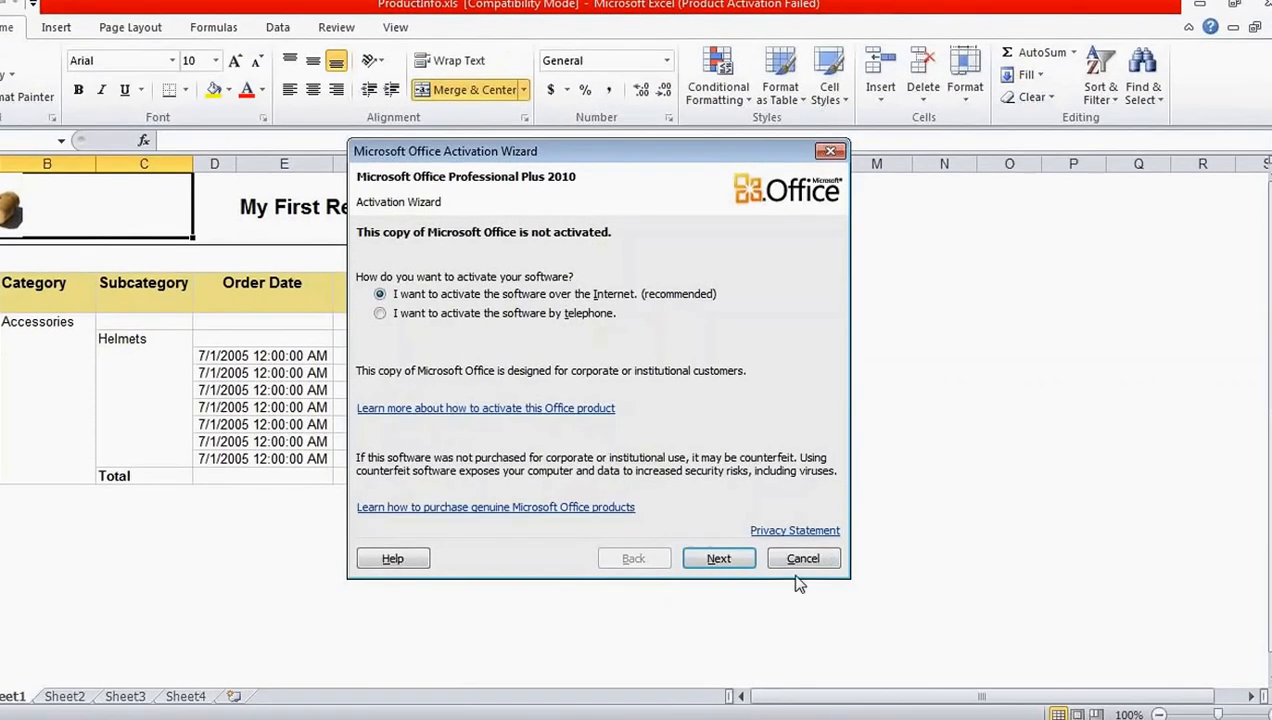
pyautogui.click(802, 557)
pyautogui.moveTo(785, 472); pyautogui.dragTo(5, 258)
# Step: Examine which product category each of the four worksheets contains, ending back on the first sheet
pyautogui.click(76, 697)
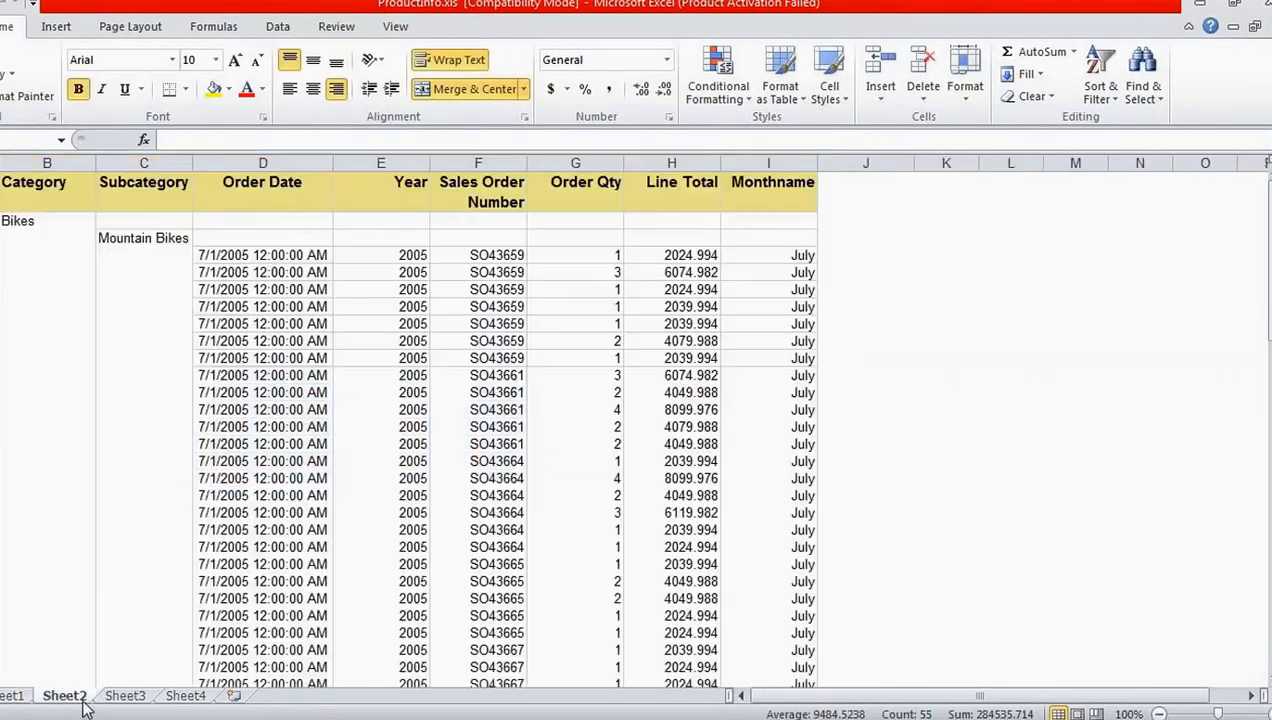
pyautogui.click(95, 392)
pyautogui.scroll(-15, 90, 395)
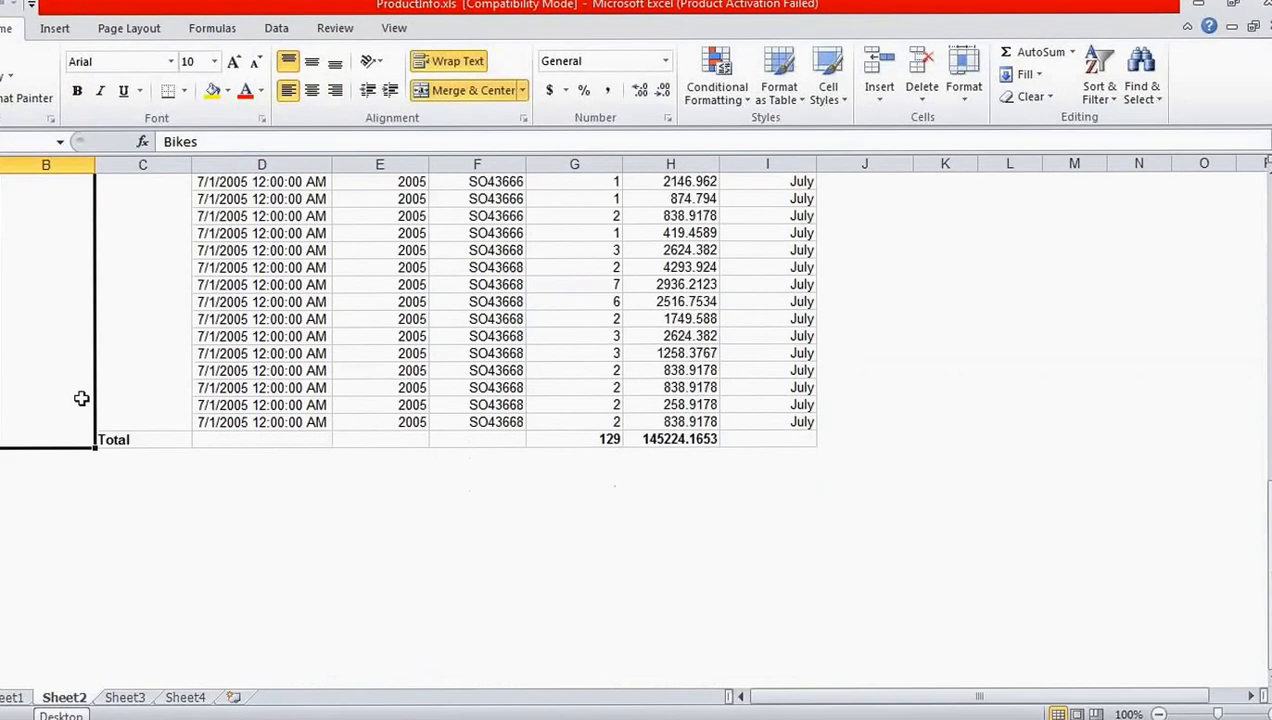
pyautogui.click(140, 700)
pyautogui.moveTo(400, 498); pyautogui.dragTo(199, 468)
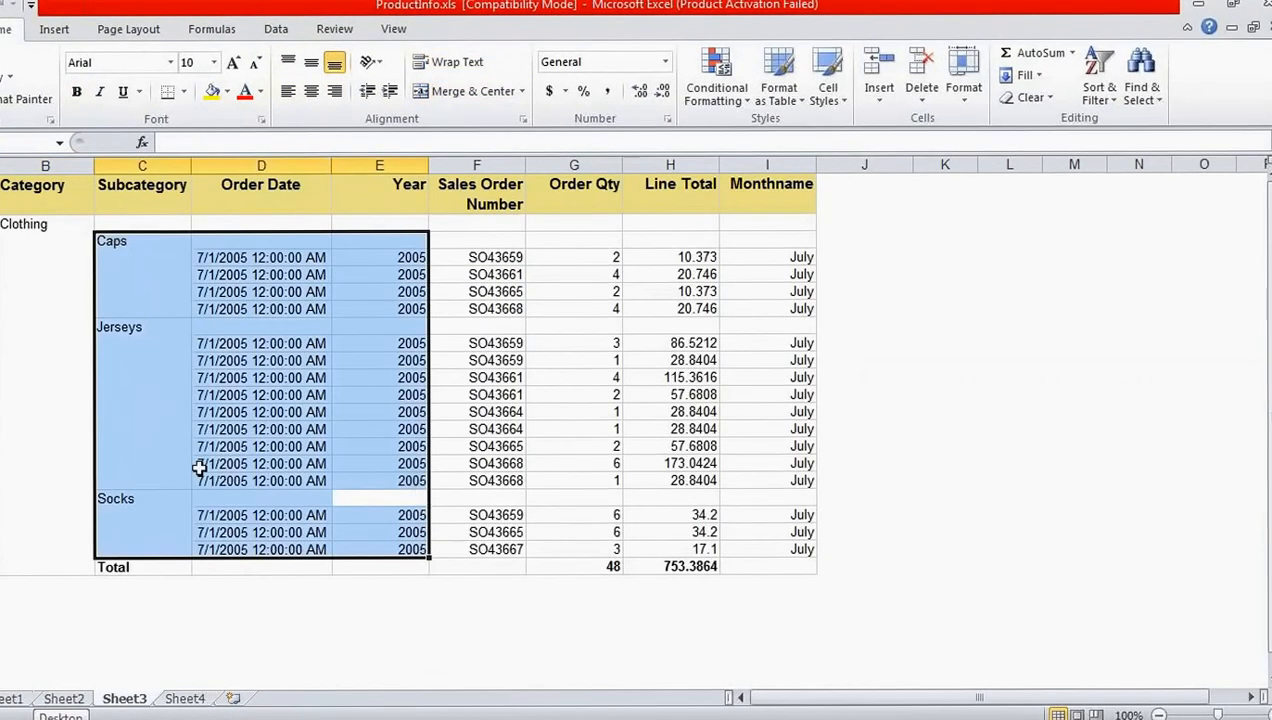
pyautogui.click(185, 698)
pyautogui.moveTo(645, 498); pyautogui.dragTo(51, 295)
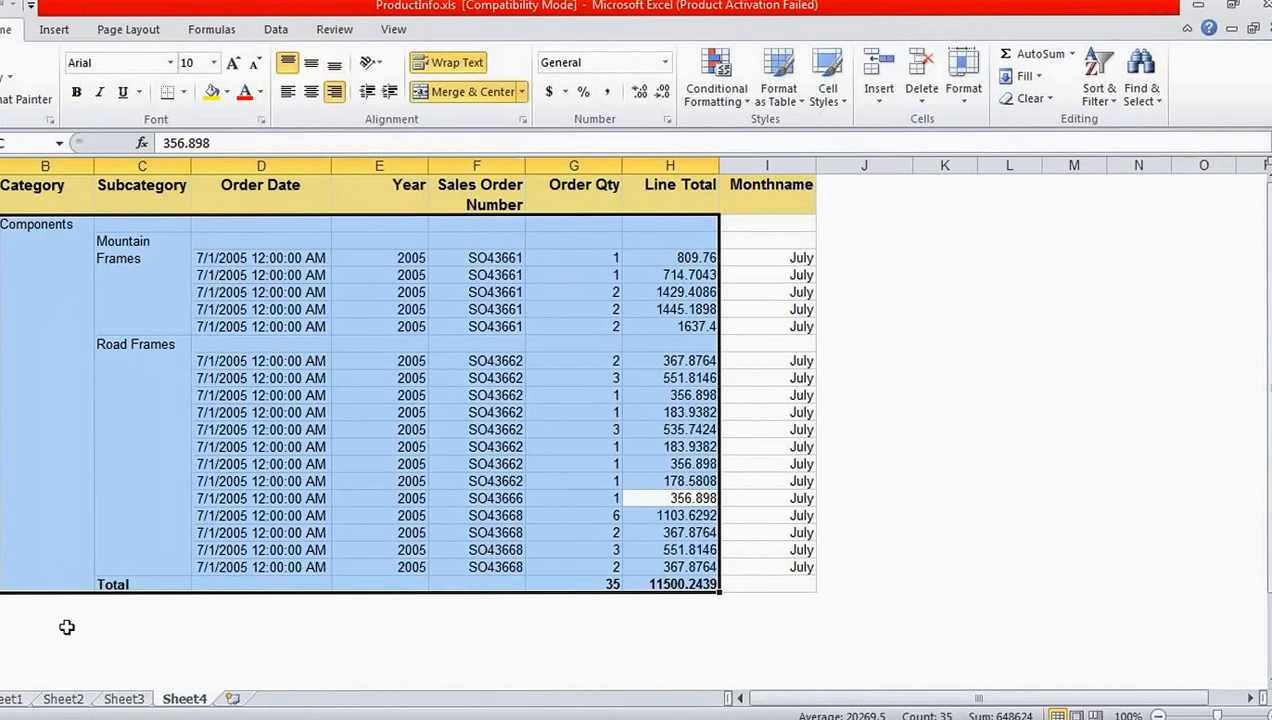
pyautogui.click(20, 630)
pyautogui.click(8, 698)
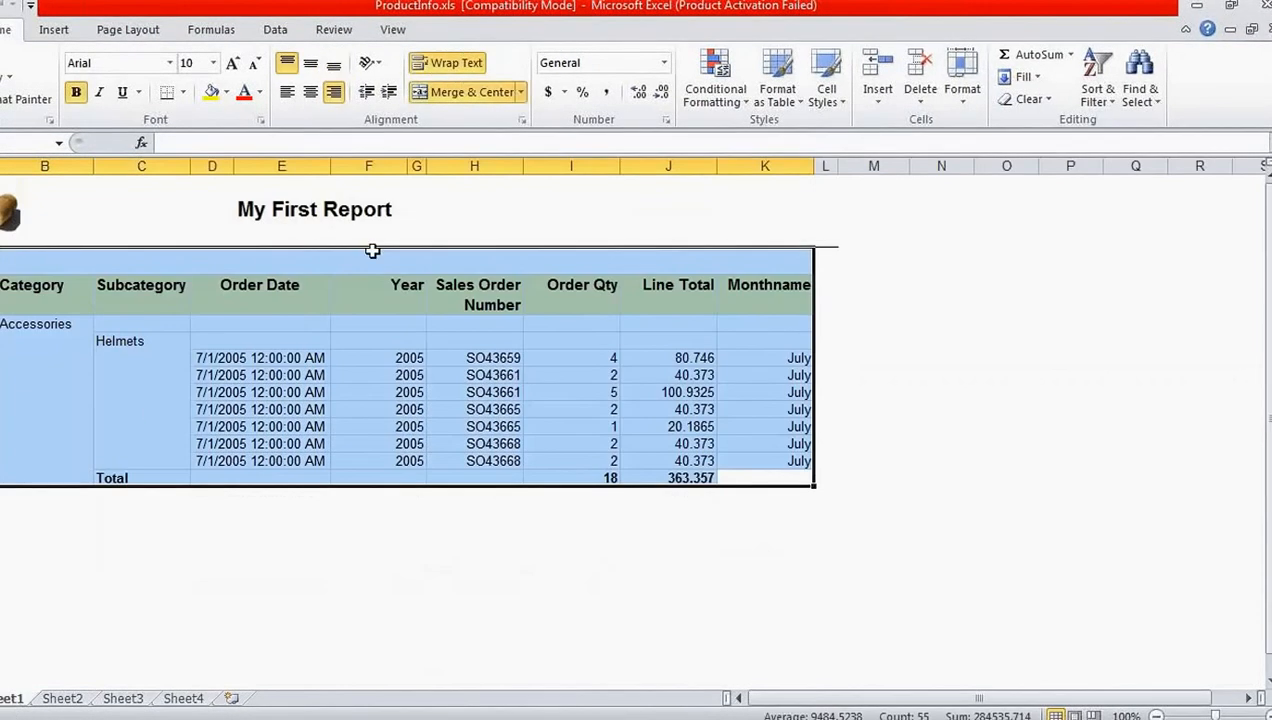
pyautogui.click(711, 58)
pyautogui.moveTo(36, 305)
pyautogui.mouseDown()
pyautogui.moveTo(62, 330)
pyautogui.moveTo(34, 685)
pyautogui.moveTo(180, 632)
pyautogui.mouseUp()
pyautogui.moveTo(215, 577)
pyautogui.mouseDown()
pyautogui.moveTo(222, 628)
pyautogui.moveTo(238, 615)
pyautogui.mouseUp()
pyautogui.moveTo(305, 672); pyautogui.dragTo(400, 648)
pyautogui.moveTo(498, 627); pyautogui.dragTo(541, 627)
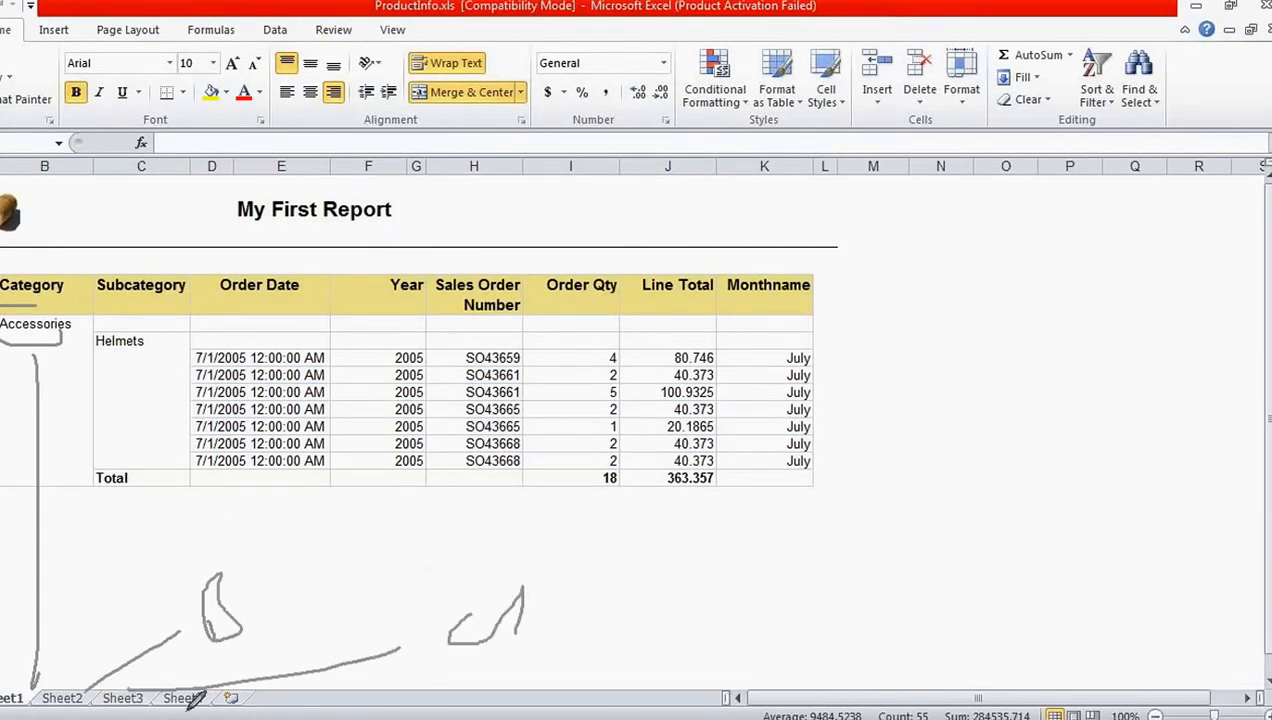
pyautogui.moveTo(205, 706)
pyautogui.mouseDown()
pyautogui.moveTo(672, 661)
pyautogui.moveTo(762, 632)
pyautogui.mouseUp()
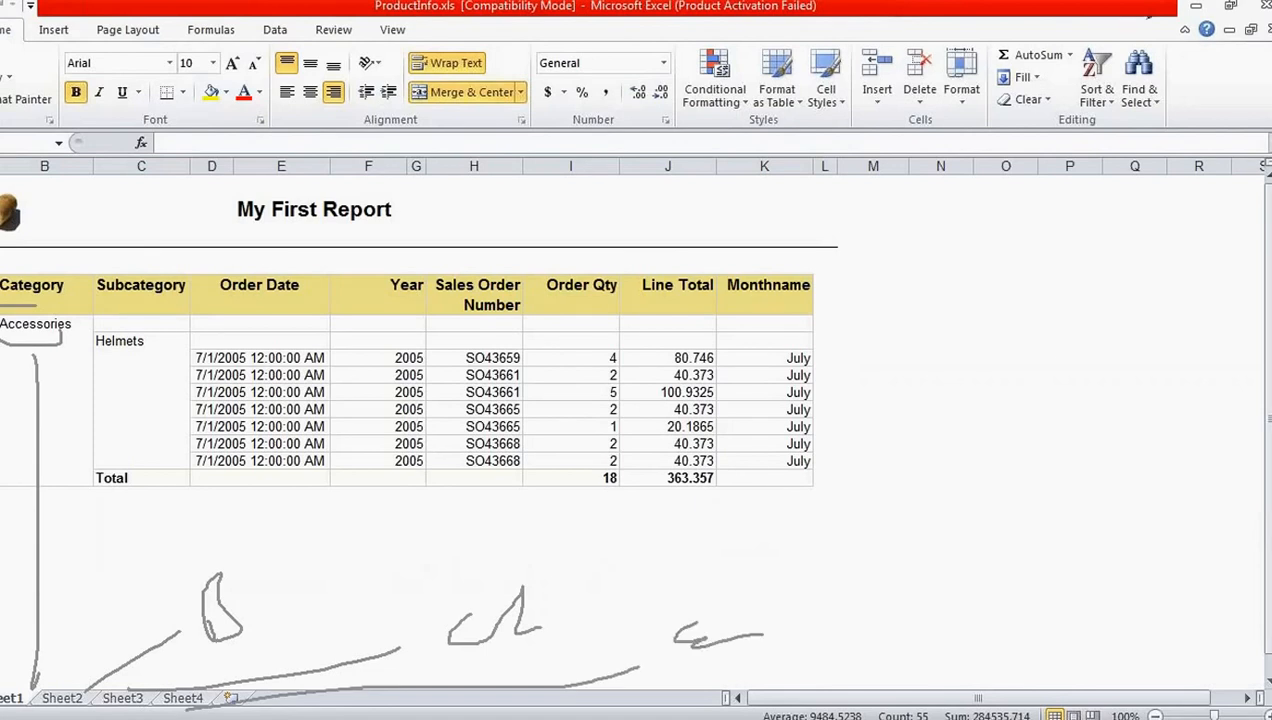
pyautogui.moveTo(73, 276)
pyautogui.mouseDown()
pyautogui.moveTo(12, 302)
pyautogui.moveTo(61, 325)
pyautogui.mouseUp()
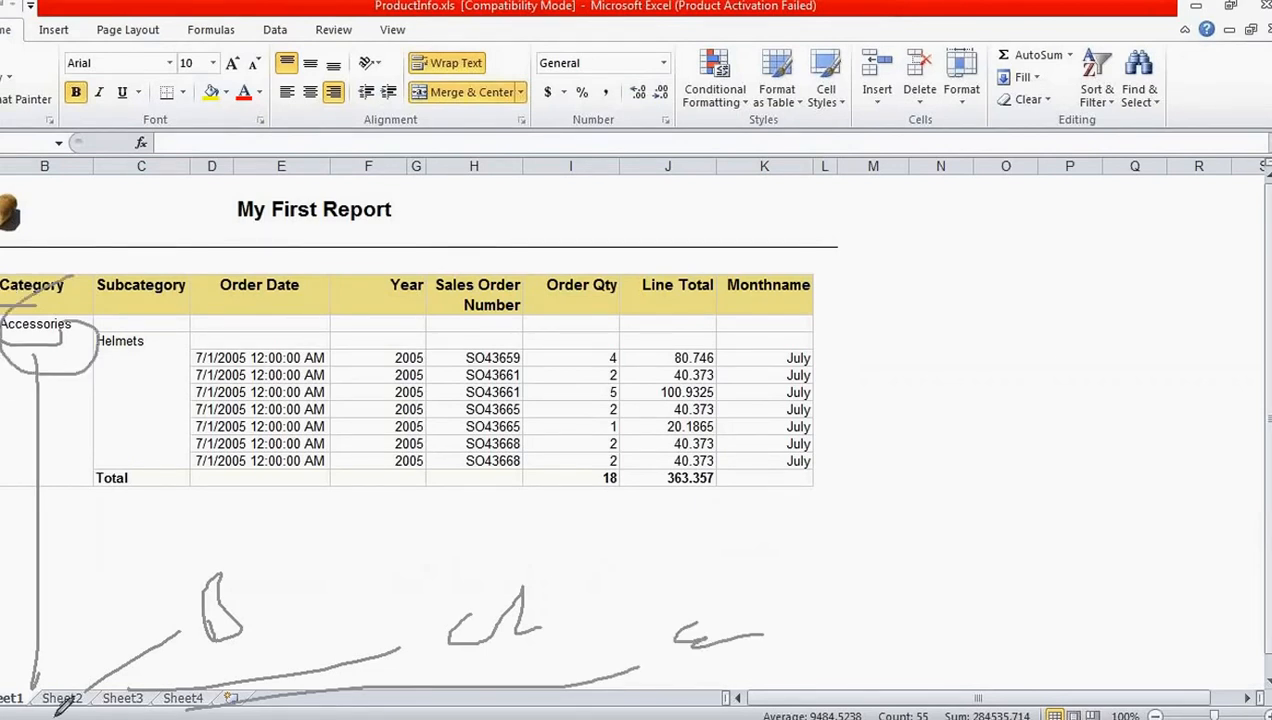
pyautogui.moveTo(70, 630); pyautogui.dragTo(121, 688)
pyautogui.moveTo(70, 632); pyautogui.dragTo(0, 622)
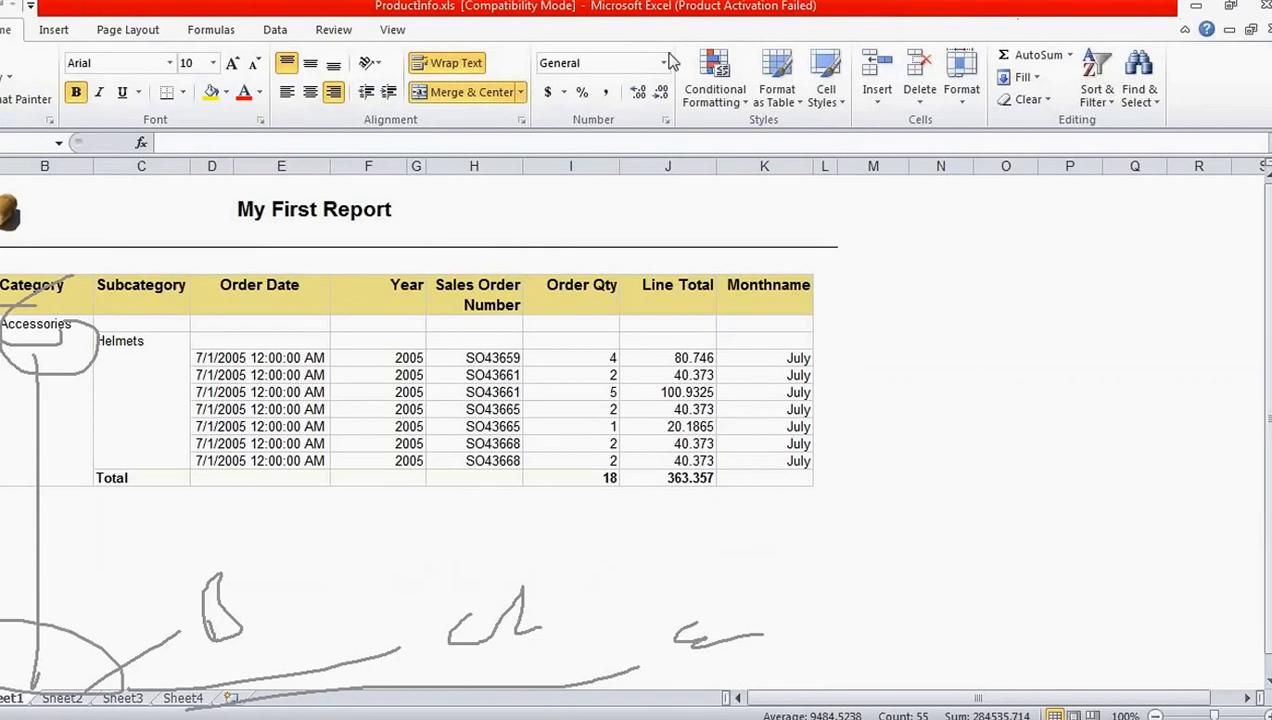
# Step: Return to the report design in Visual Studio, expand the rectangle's page break properties, and open its PageName expression
pyautogui.click(842, 119)
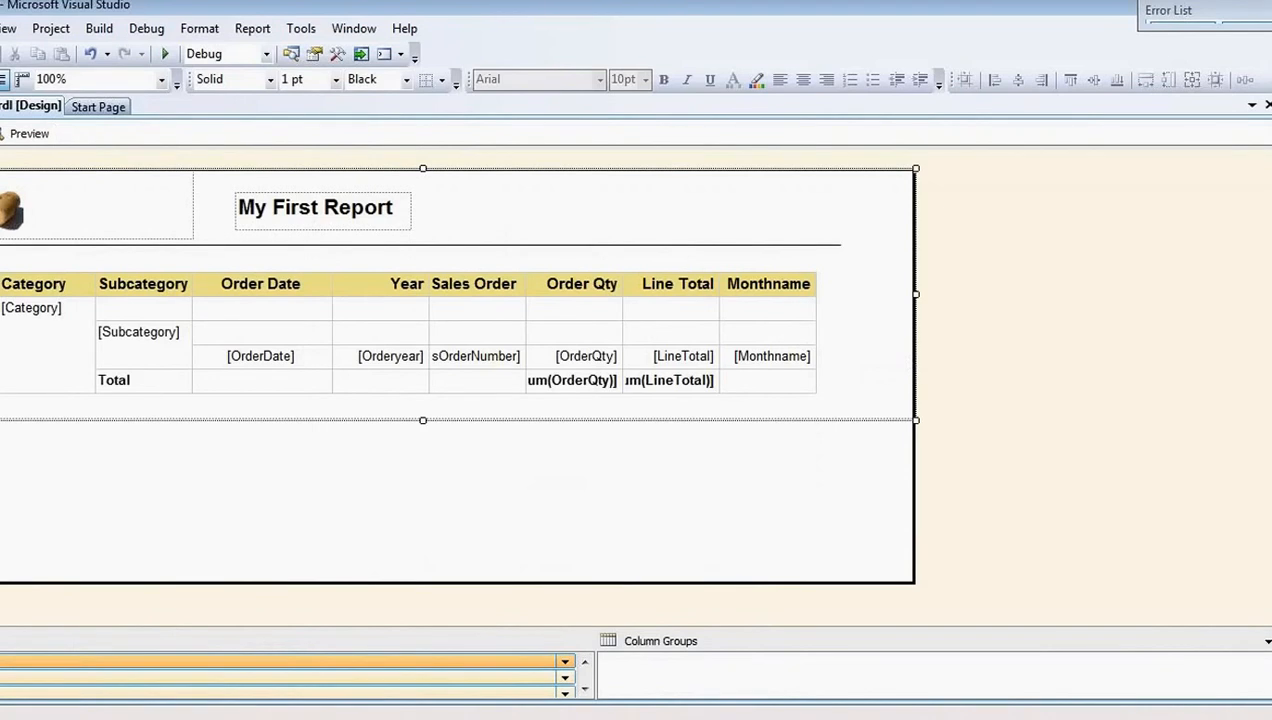
pyautogui.press('F4')
pyautogui.click(1133, 668)
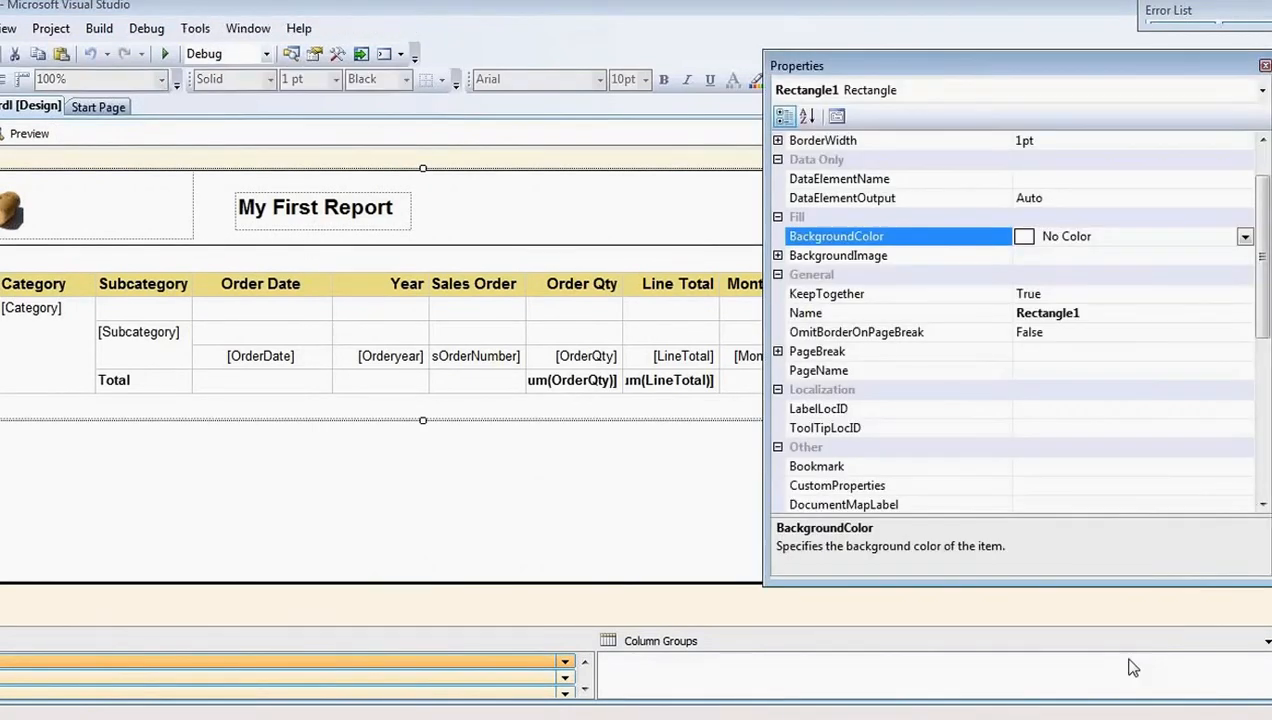
pyautogui.click(779, 352)
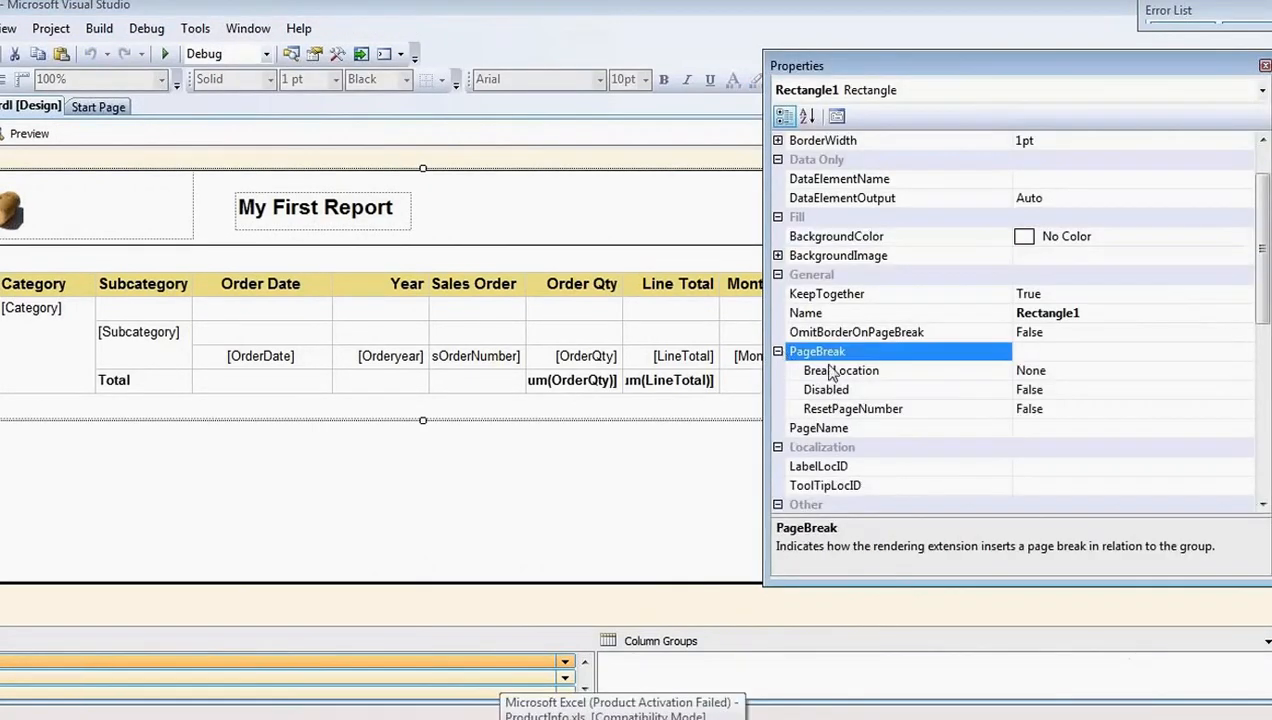
pyautogui.click(823, 441)
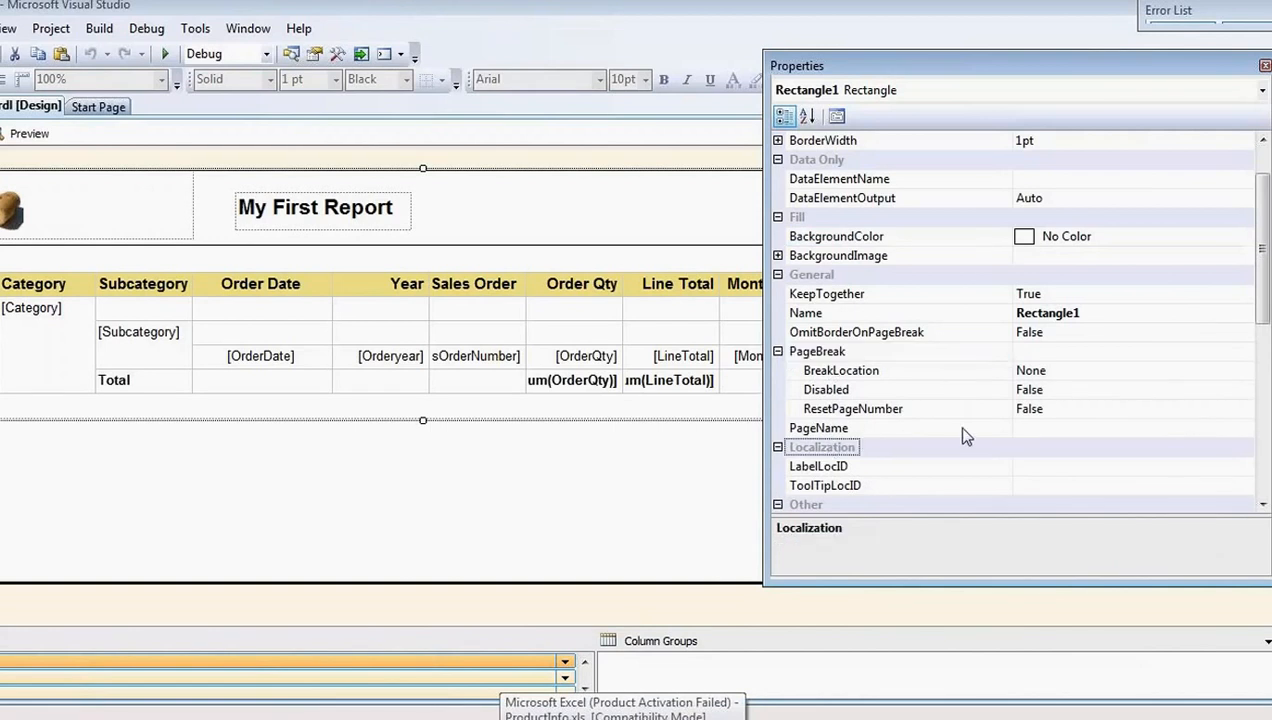
pyautogui.click(1210, 427)
pyautogui.click(1245, 428)
pyautogui.click(1133, 431)
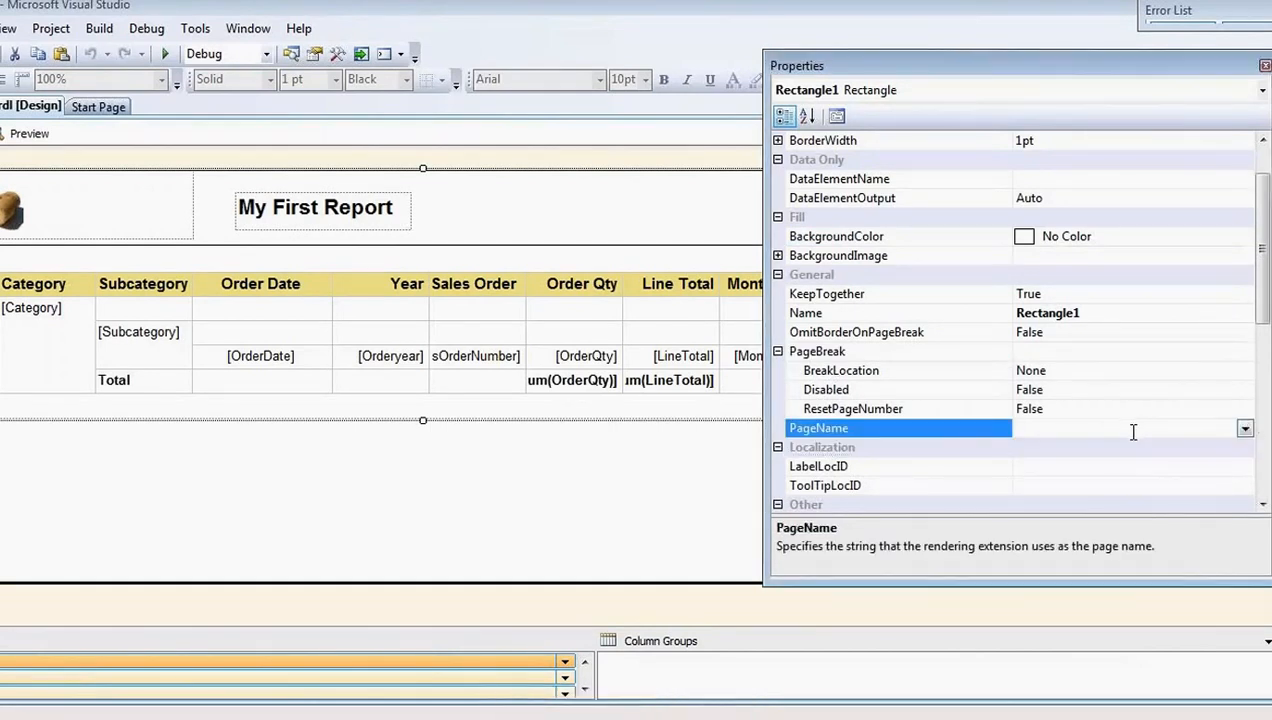
pyautogui.click(1244, 428)
pyautogui.click(1060, 450)
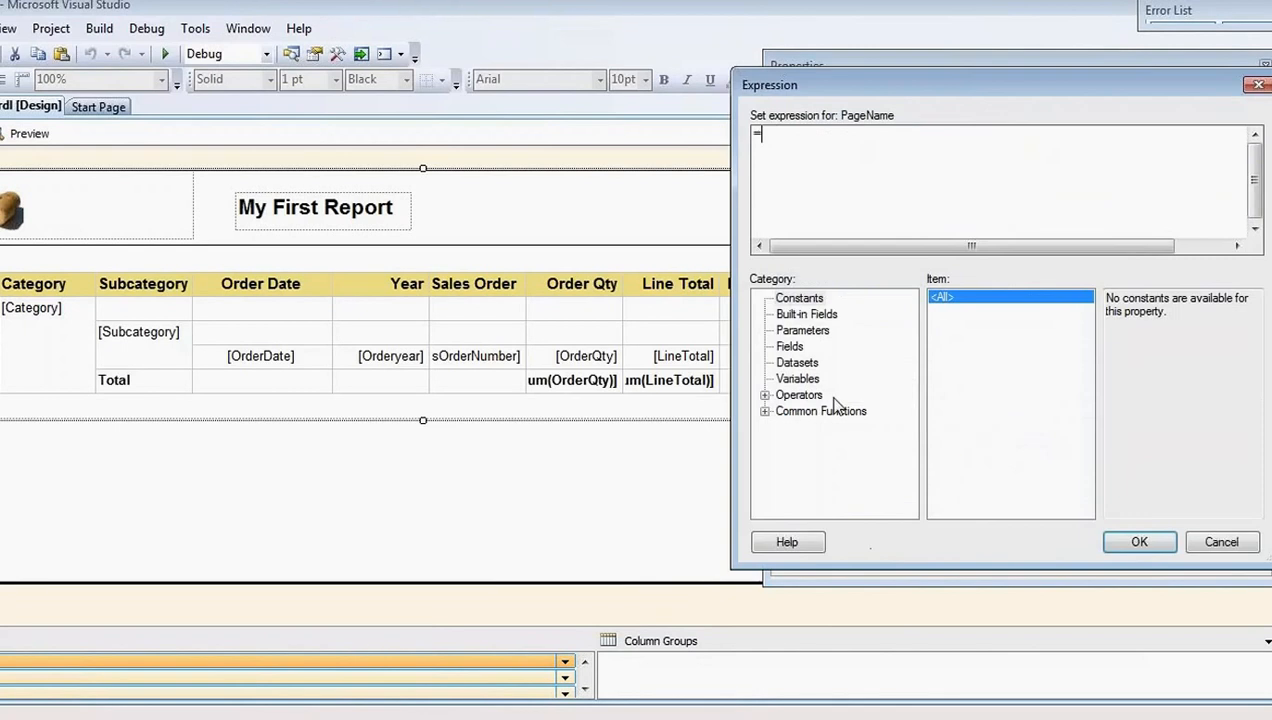
# Step: Look through the datasets, fields and variables available for the rectangle's PageName expression, and close it without changes
pyautogui.click(797, 362)
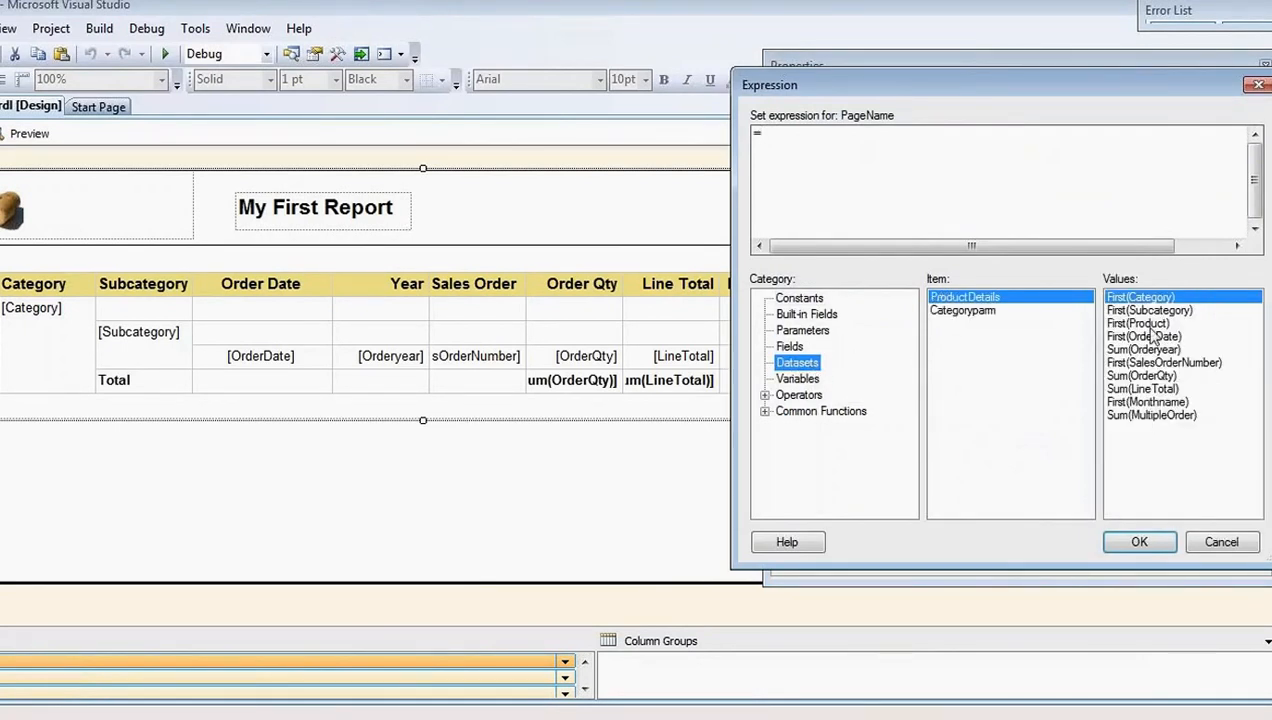
pyautogui.click(976, 312)
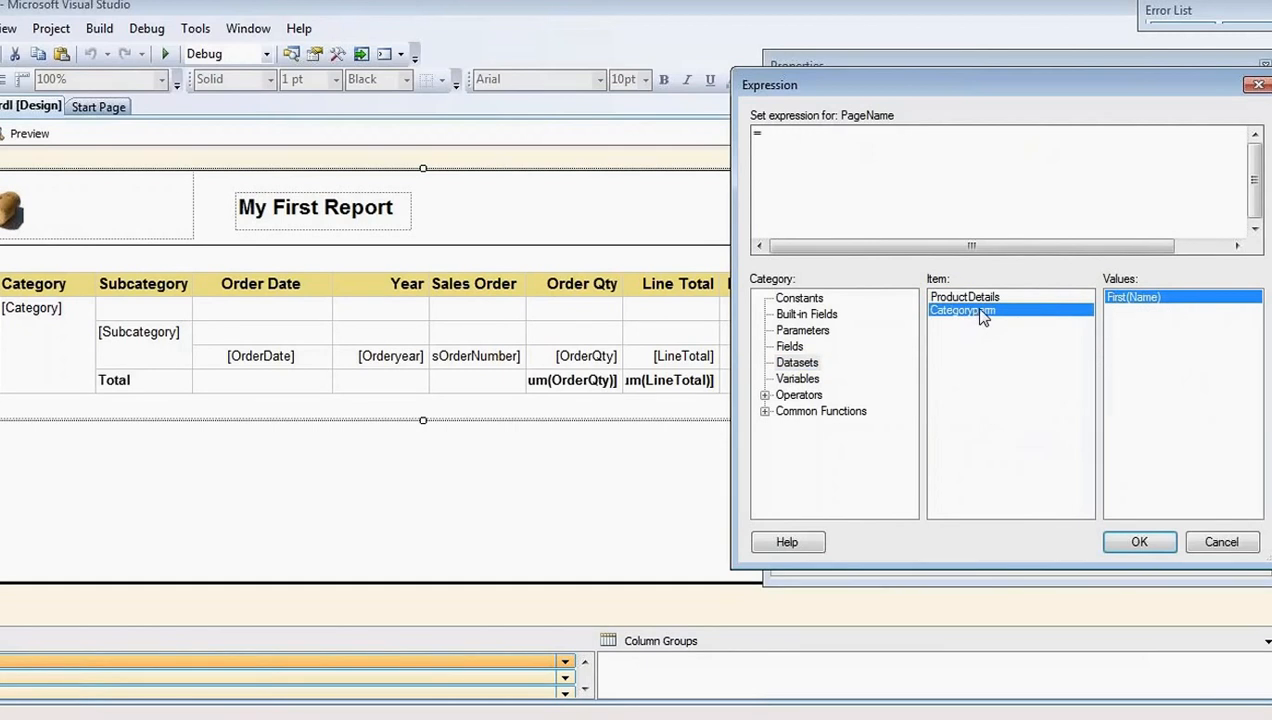
pyautogui.click(958, 296)
pyautogui.click(804, 346)
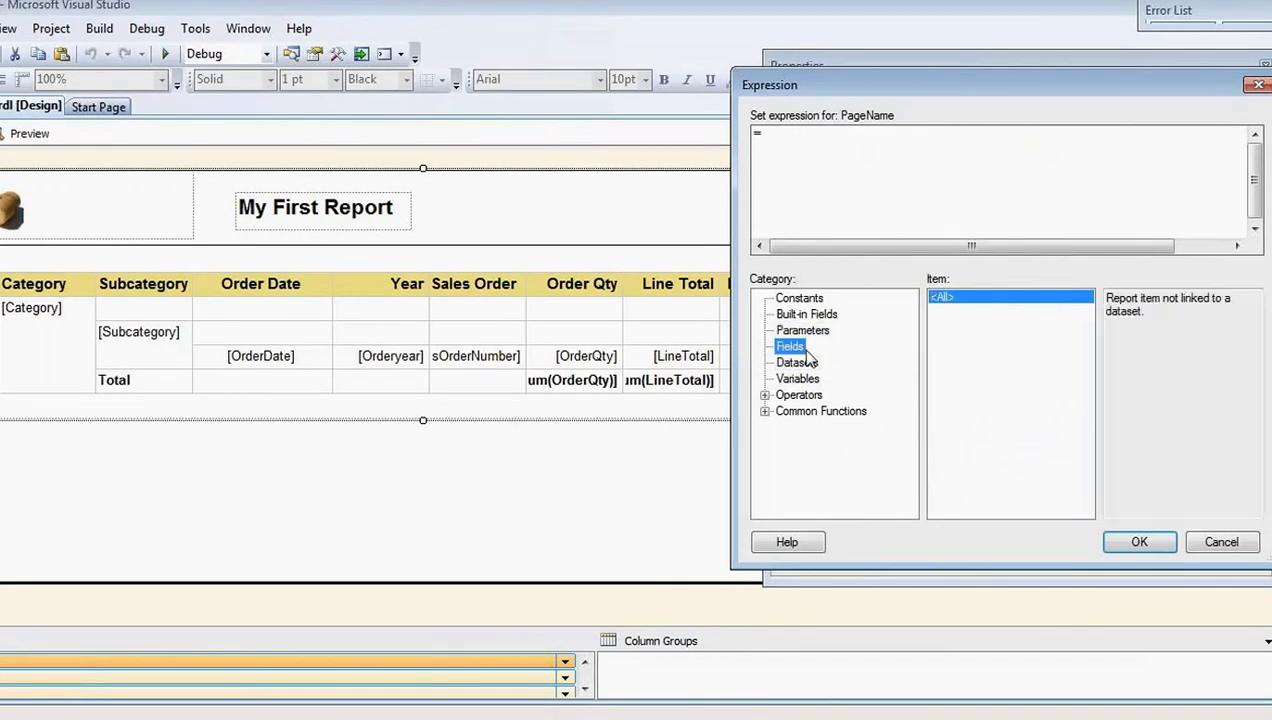
pyautogui.click(797, 363)
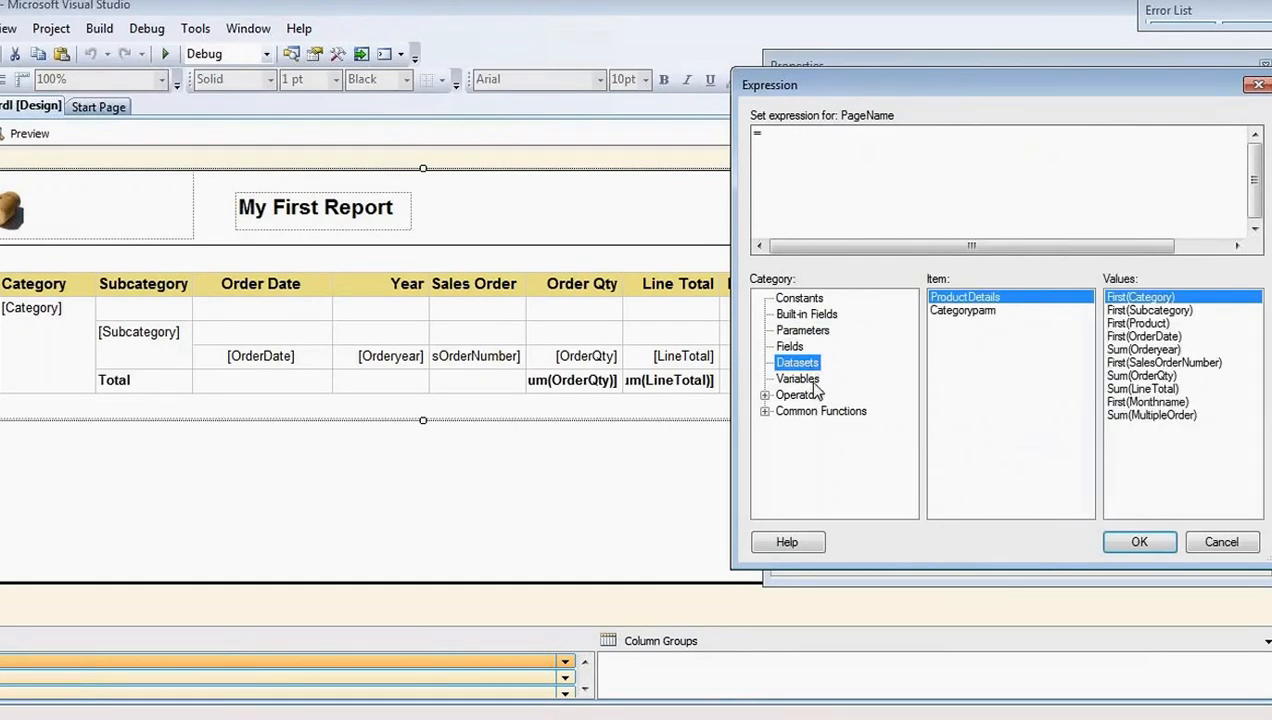
pyautogui.click(808, 379)
pyautogui.click(800, 362)
pyautogui.click(1222, 542)
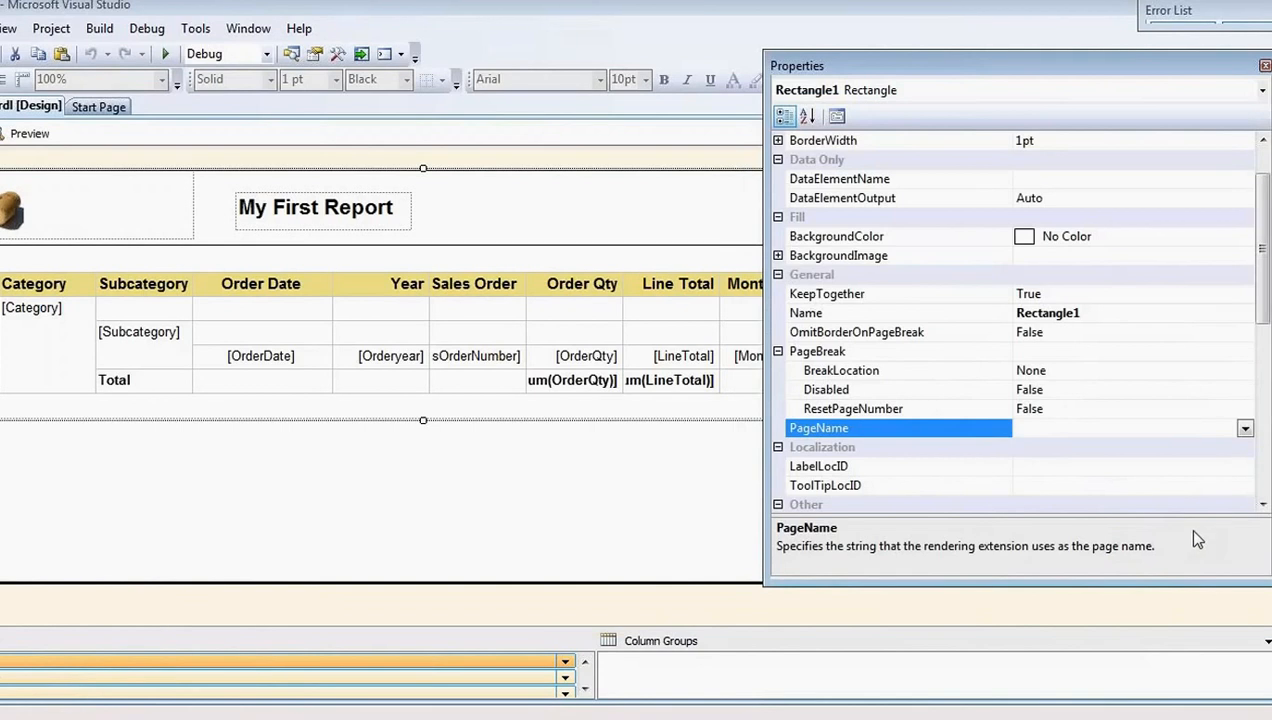
# Step: Check the Category row group's tablix member properties and its general group properties, keeping the grouping on Category
pyautogui.click(85, 665)
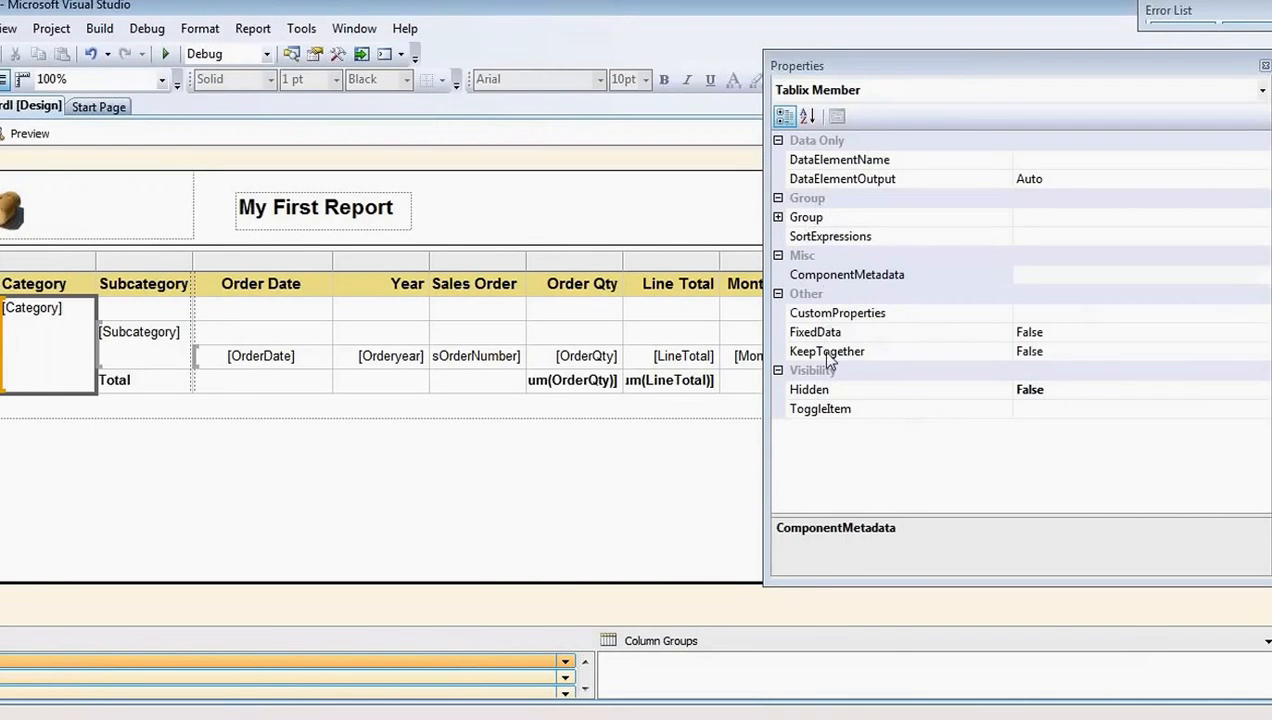
pyautogui.click(14, 694)
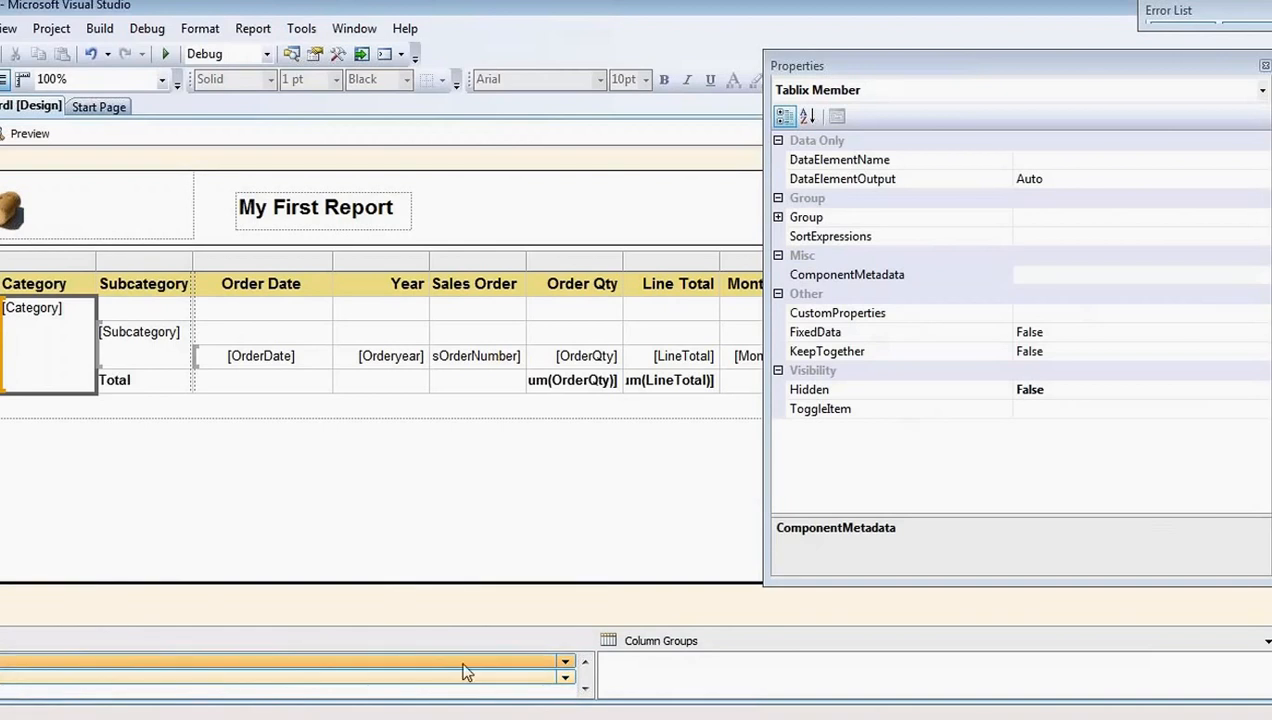
pyautogui.click(587, 661)
pyautogui.click(20, 661)
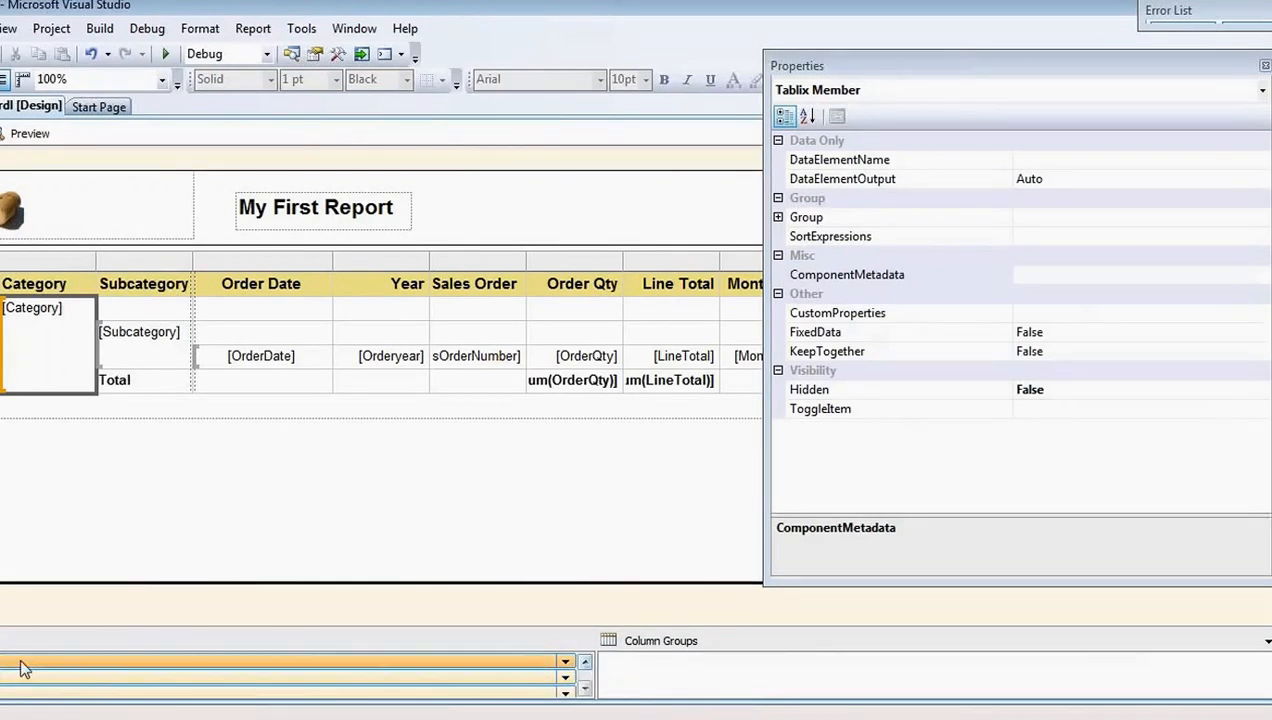
pyautogui.rightClick(42, 660)
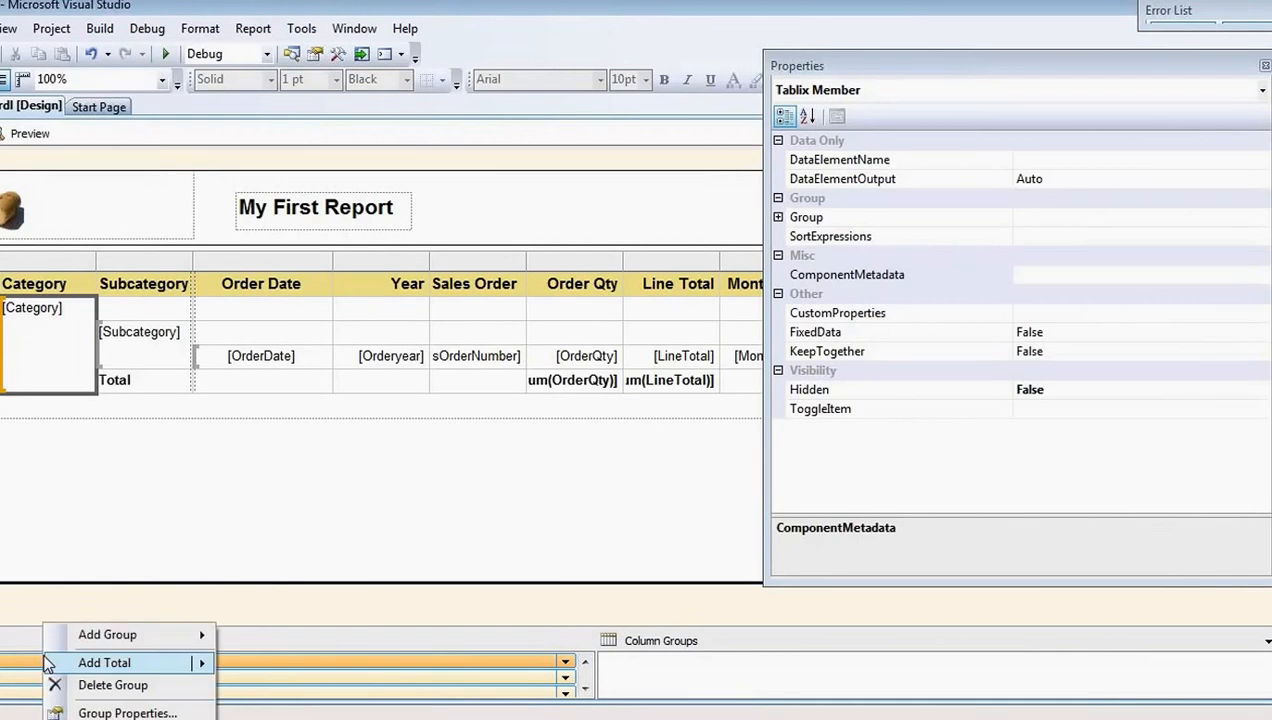
pyautogui.click(105, 711)
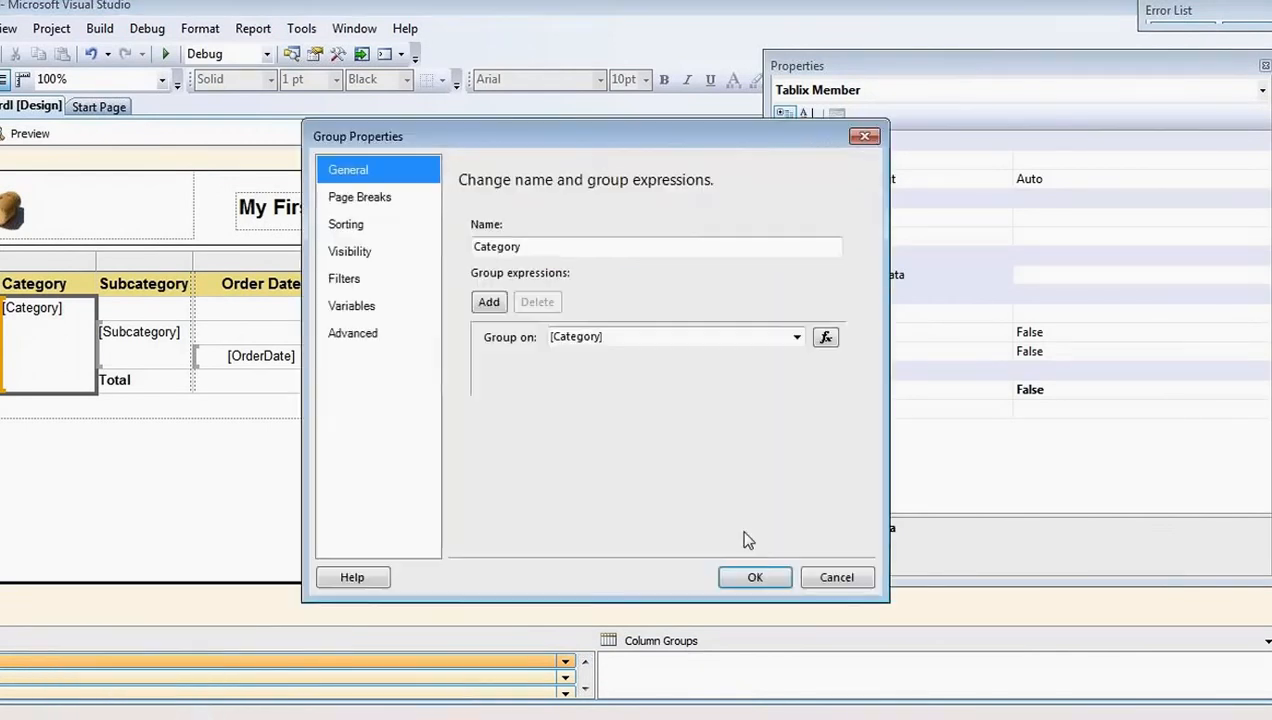
pyautogui.click(760, 578)
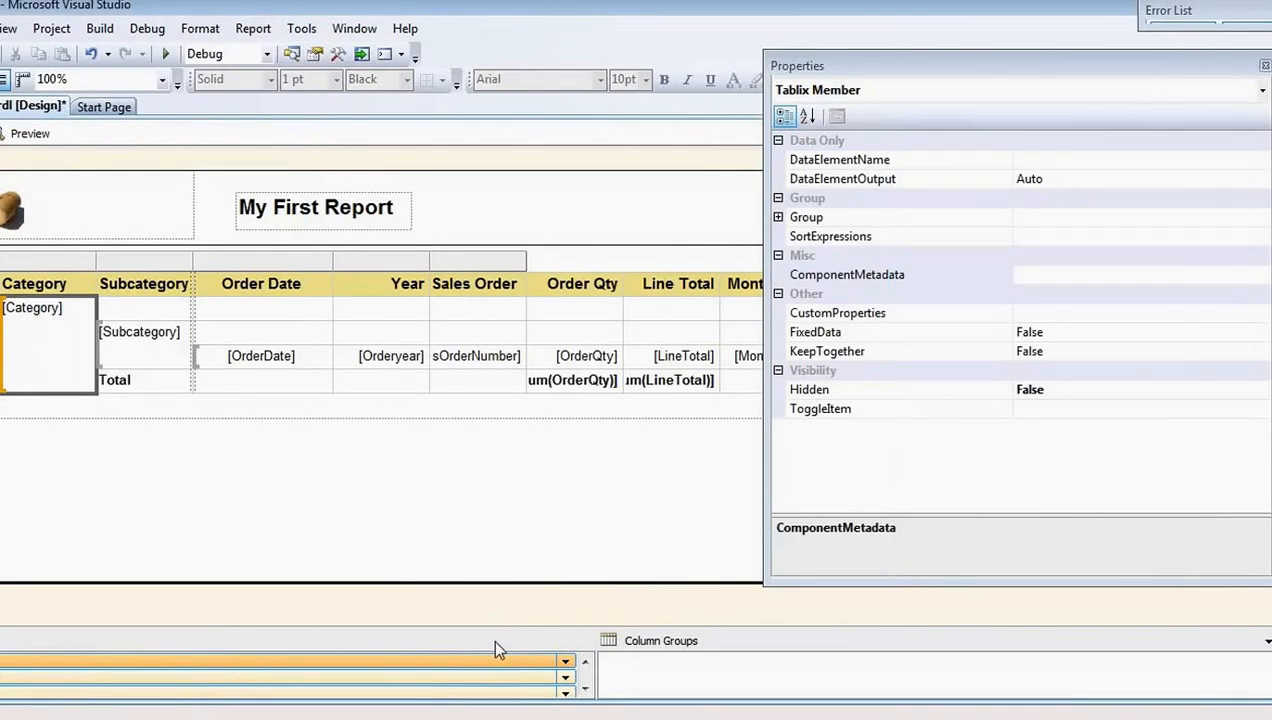
# Step: Select the whole product table and open its PageName expression for editing
pyautogui.click(560, 497)
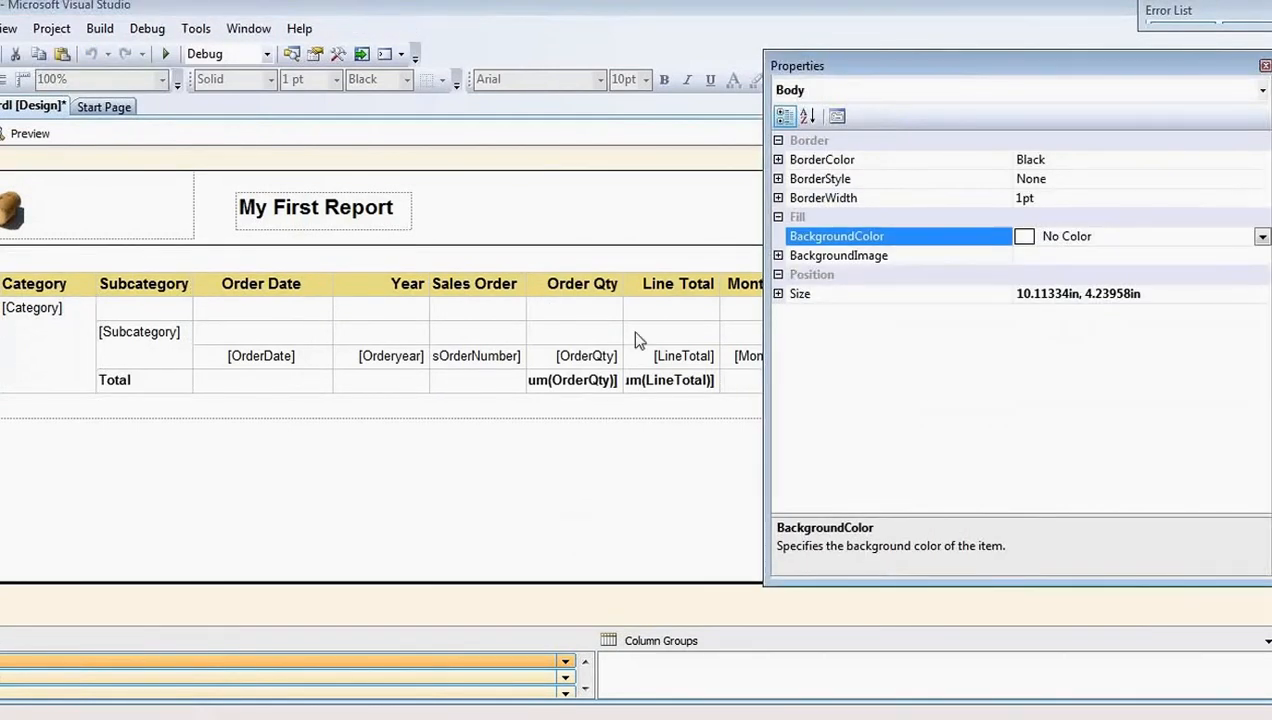
pyautogui.click(563, 408)
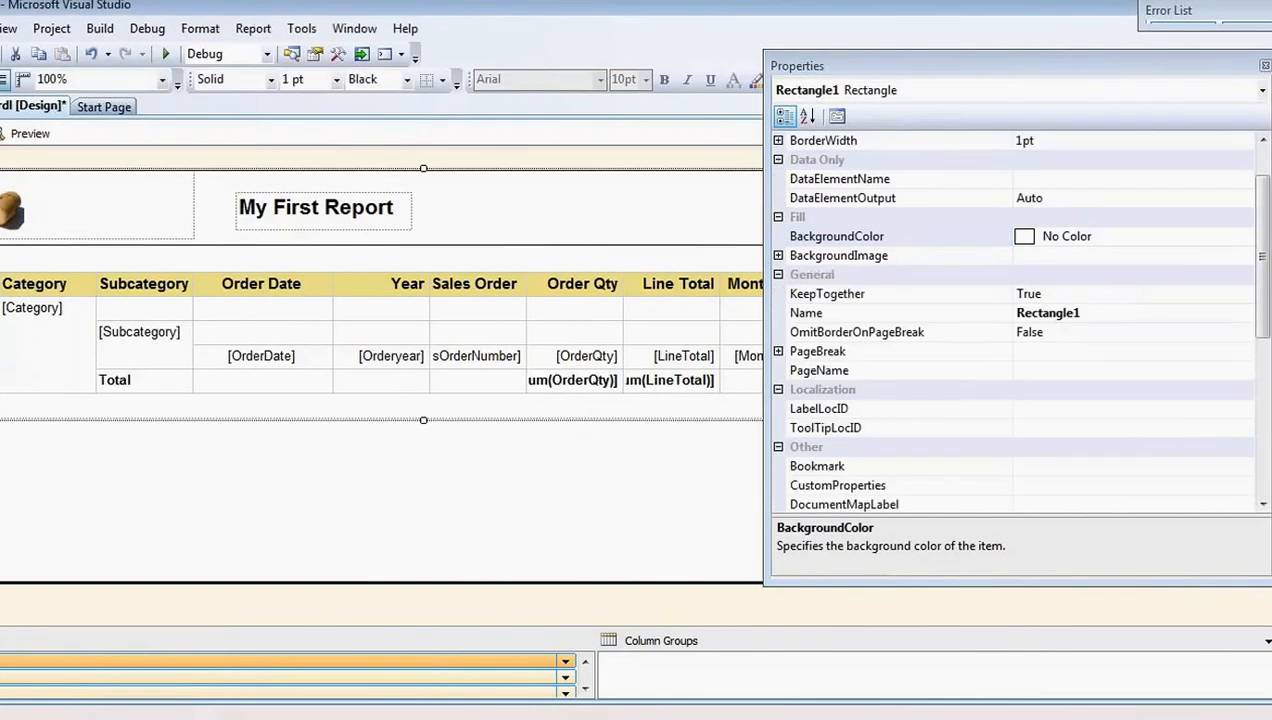
pyautogui.click(73, 355)
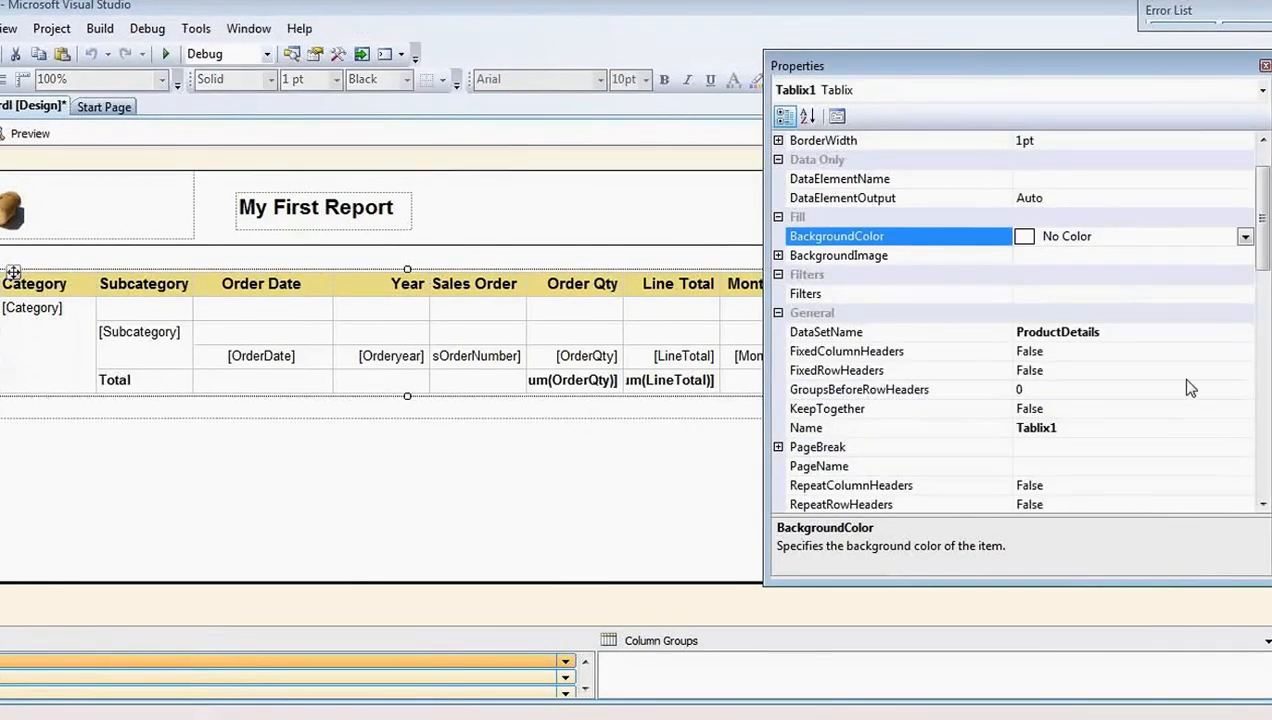
pyautogui.click(1153, 466)
pyautogui.click(1244, 466)
pyautogui.click(1075, 488)
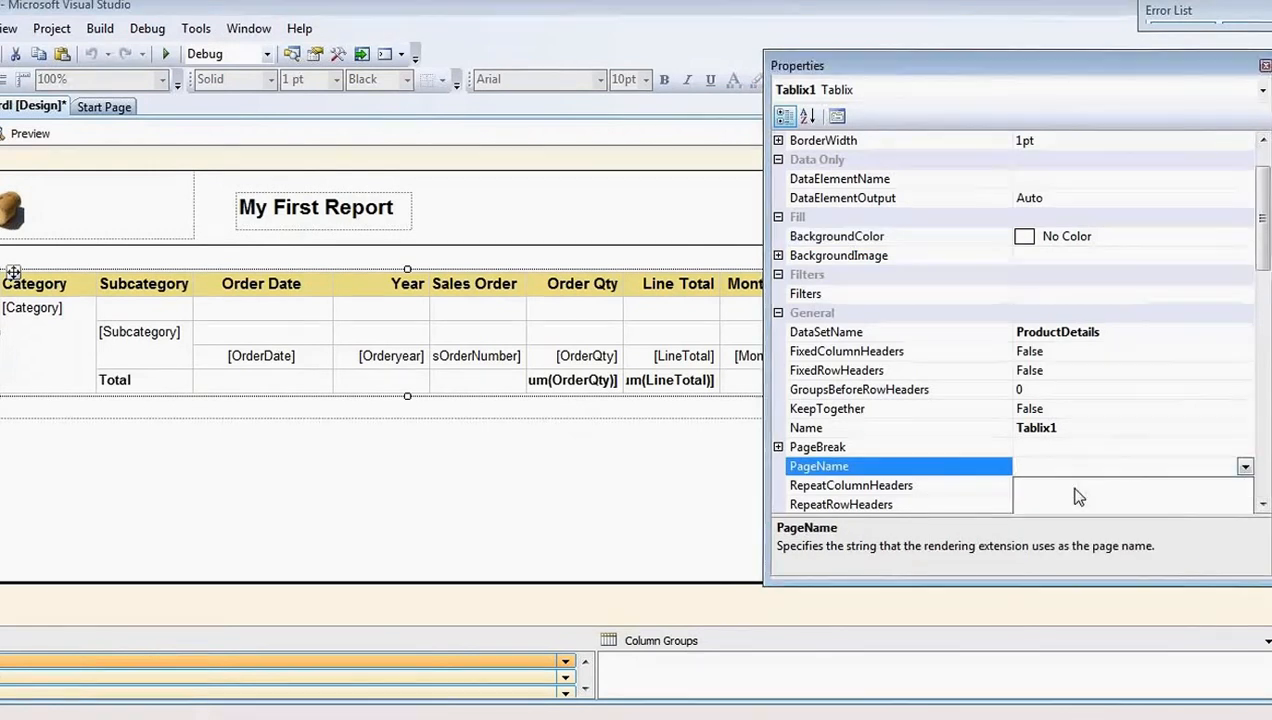
# Step: Look through the parameters, fields and datasets, and insert First(Name) from the Categoryparm dataset into the table's PageName expression
pyautogui.click(810, 364)
pyautogui.click(791, 347)
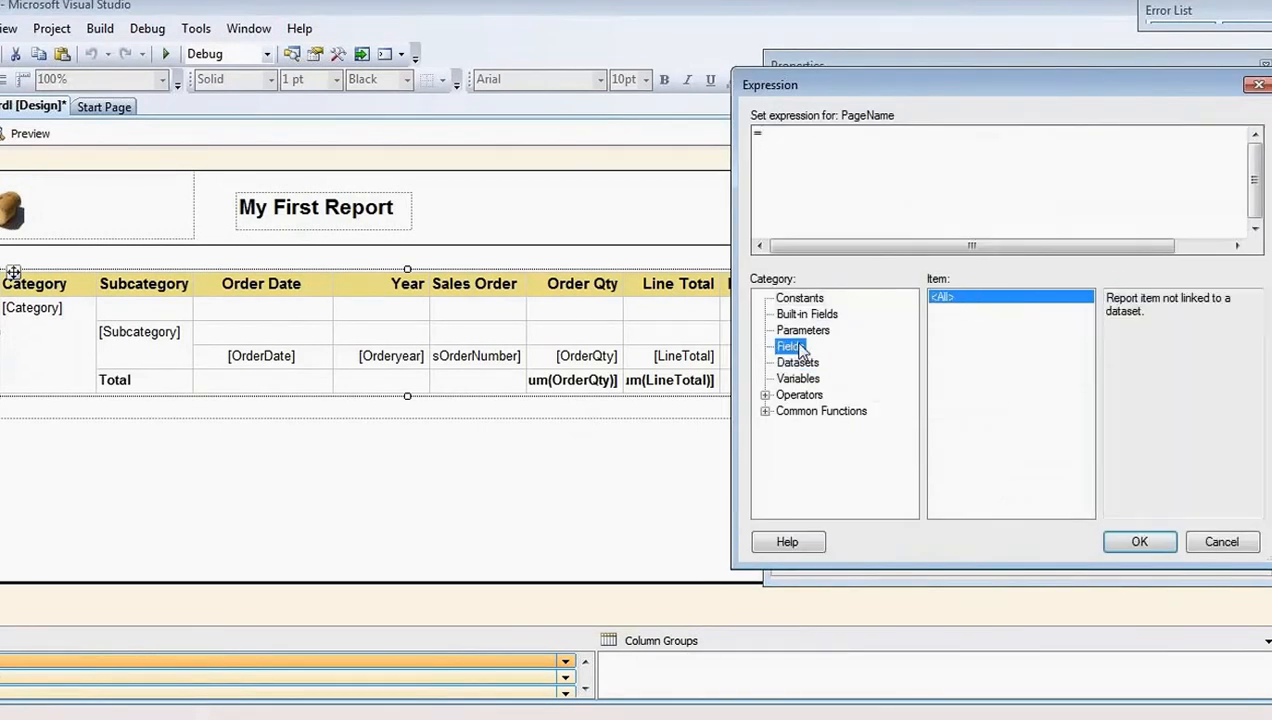
pyautogui.click(812, 330)
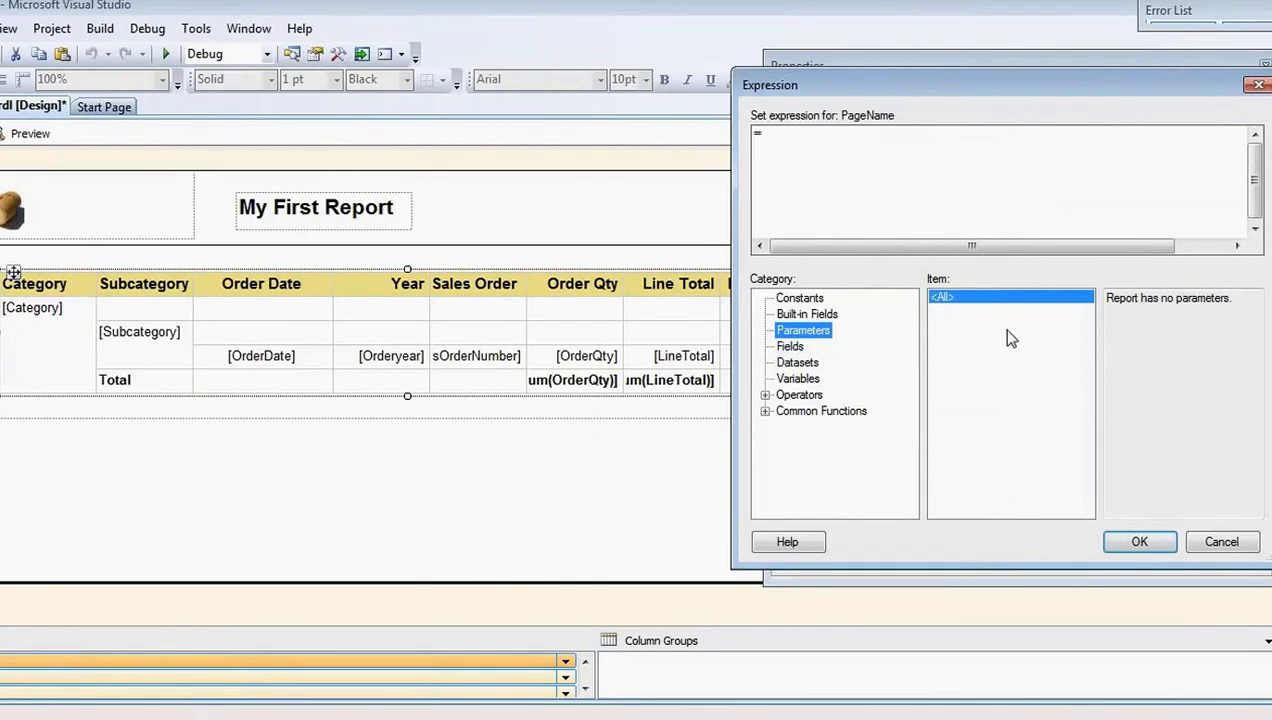
pyautogui.click(1005, 328)
pyautogui.click(791, 347)
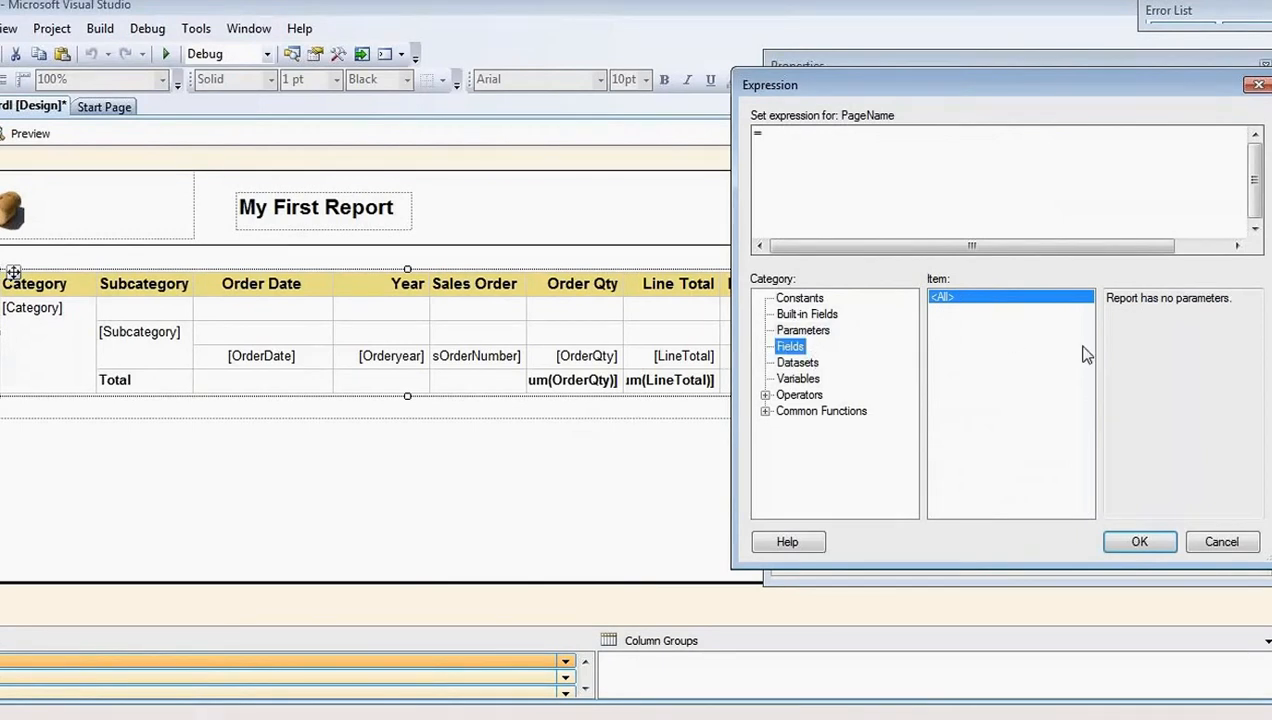
pyautogui.click(797, 363)
pyautogui.click(960, 312)
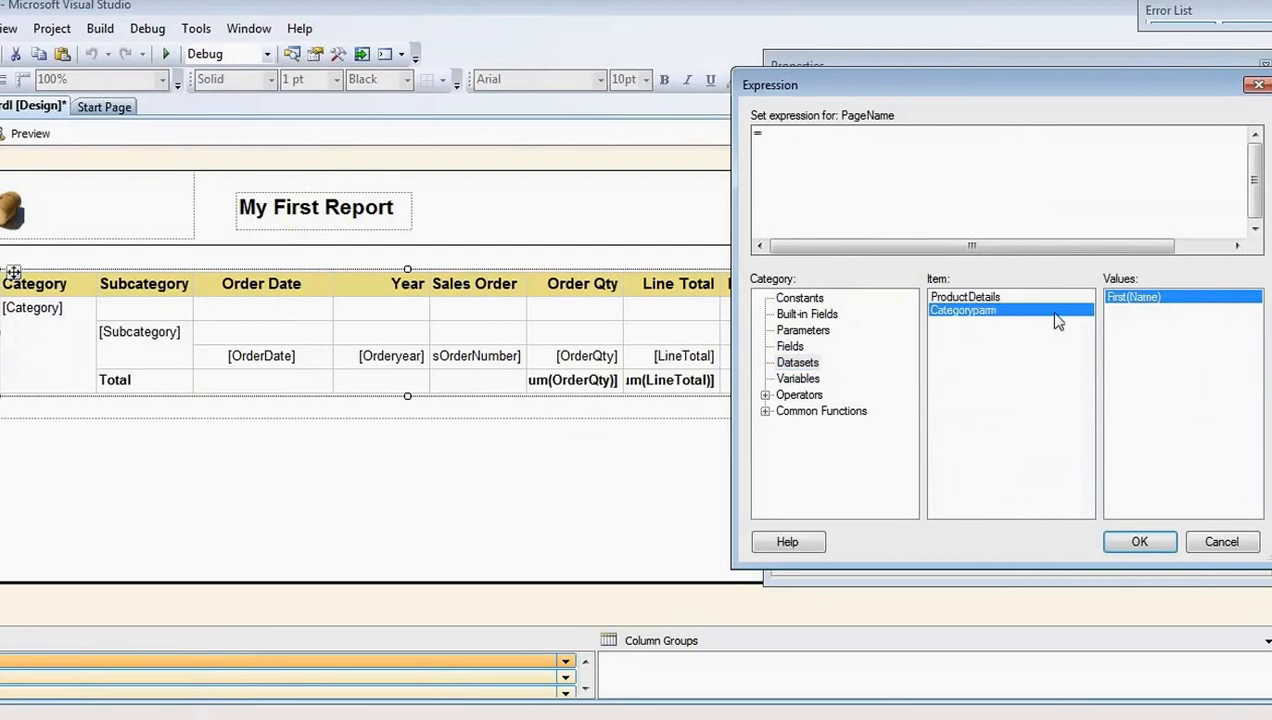
pyautogui.doubleClick(1150, 298)
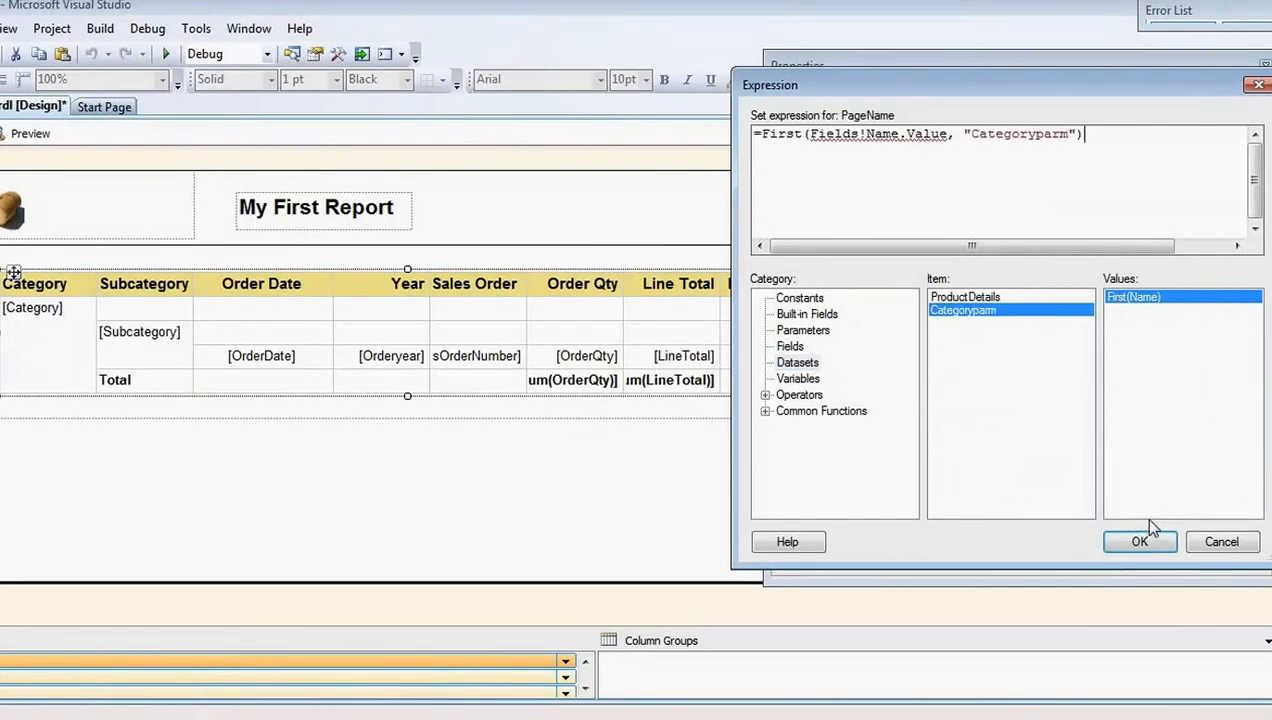
# Step: Try adding First(Category) from the ProductDetails dataset, and clear the entire PageName expression
pyautogui.click(966, 297)
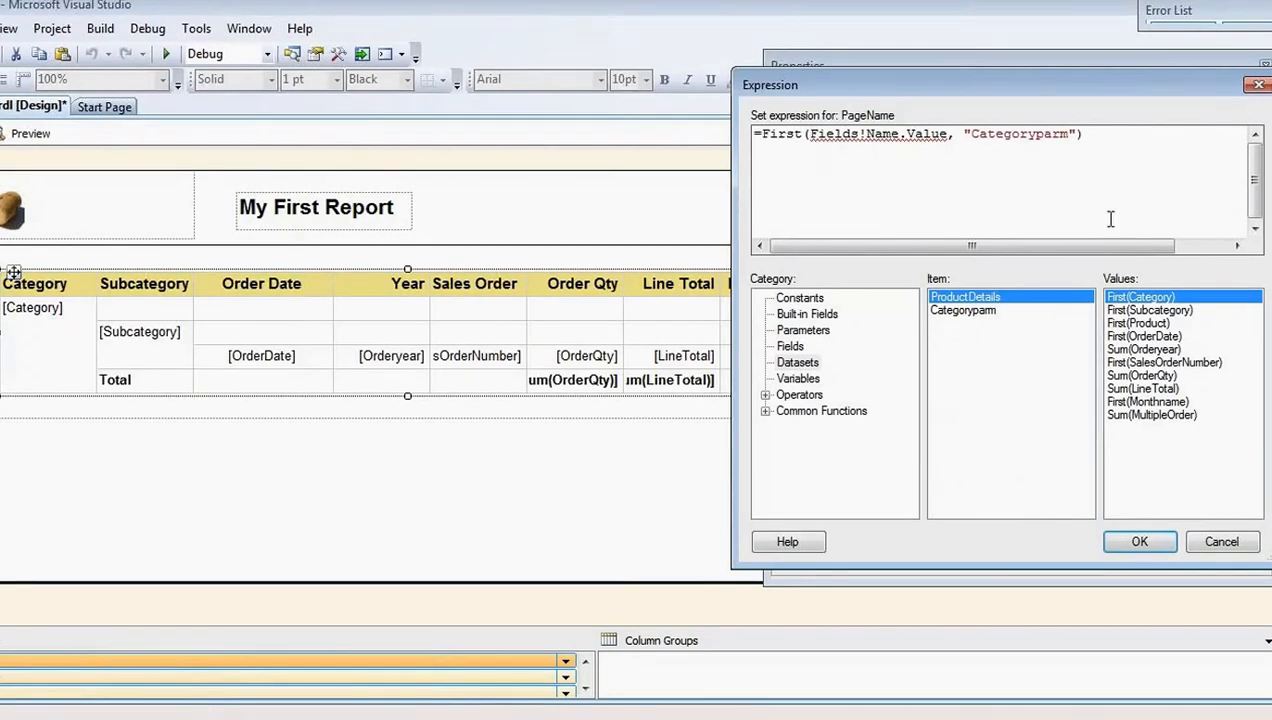
pyautogui.doubleClick(1158, 299)
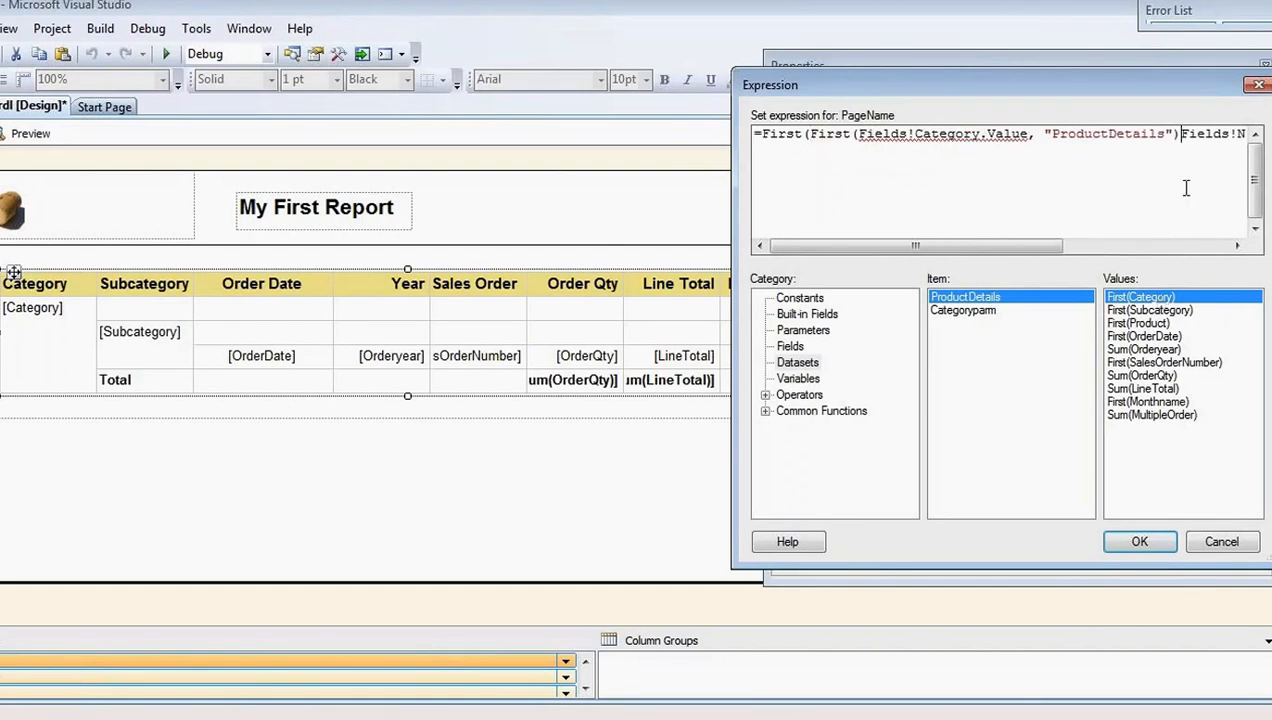
pyautogui.moveTo(1057, 202); pyautogui.dragTo(560, 155)
pyautogui.press('Delete')
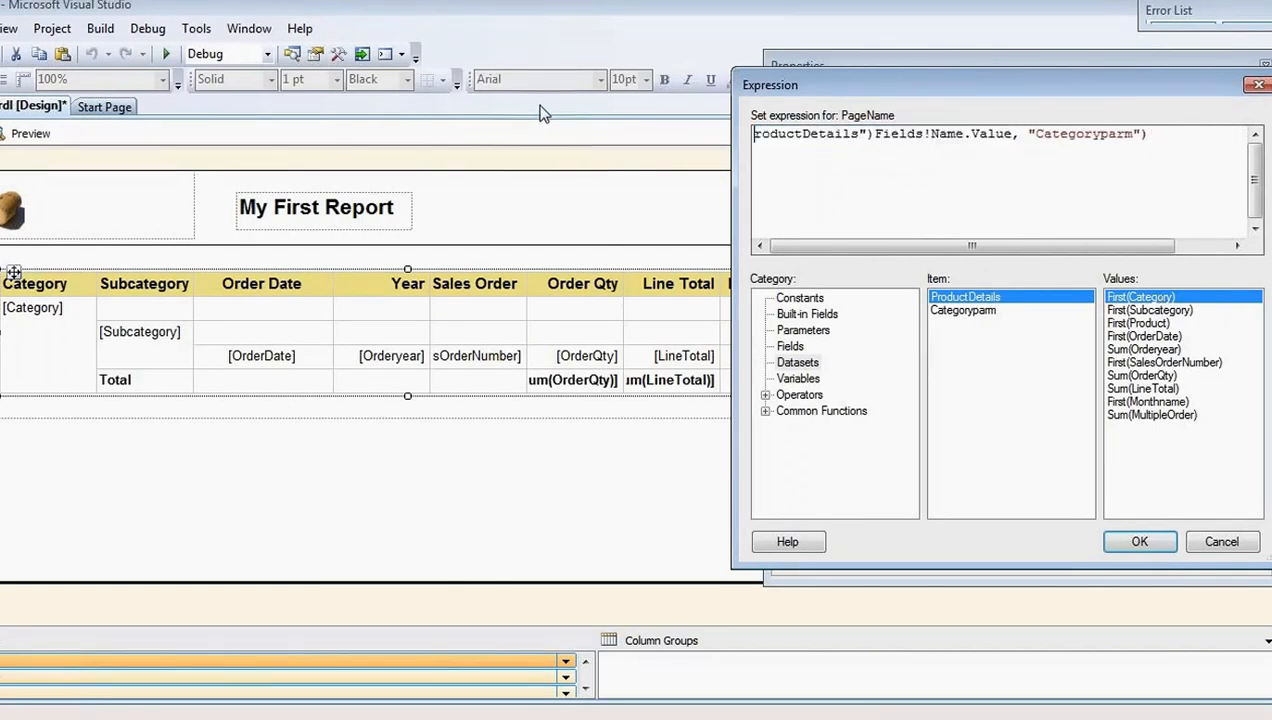
pyautogui.press('Delete')
pyautogui.press('Delete')
pyautogui.press('Delete')
pyautogui.press('Delete')
pyautogui.press('Delete')
pyautogui.press('Delete')
pyautogui.press('Delete')
pyautogui.press('Delete')
pyautogui.press('Delete')
pyautogui.press('Delete')
pyautogui.press('Delete')
pyautogui.press('Delete')
pyautogui.press('Delete')
pyautogui.press('Delete')
pyautogui.press('Delete')
pyautogui.press('Delete')
pyautogui.press('Delete')
pyautogui.press('Delete')
pyautogui.press('Delete')
pyautogui.press('Delete')
pyautogui.press('Delete')
pyautogui.press('Delete')
pyautogui.press('Delete')
pyautogui.press('Delete')
pyautogui.press('Delete')
pyautogui.press('Delete')
pyautogui.press('Delete')
pyautogui.press('Delete')
pyautogui.press('Delete')
pyautogui.press('Delete')
pyautogui.press('Delete')
pyautogui.press('Delete')
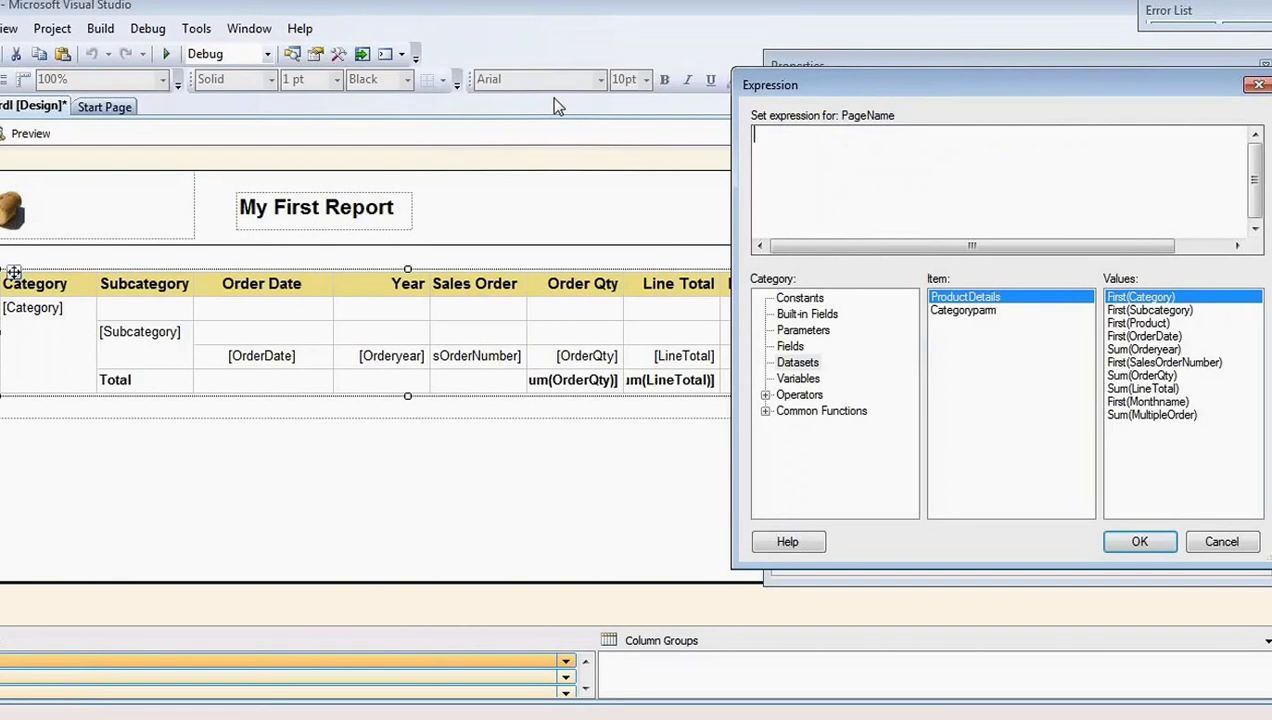
# Step: Build the table's PageName expression from the ProductDetails Category value, reduce it to =Fields!Category.Value and accept it
pyautogui.write('=')
pyautogui.doubleClick(1141, 298)
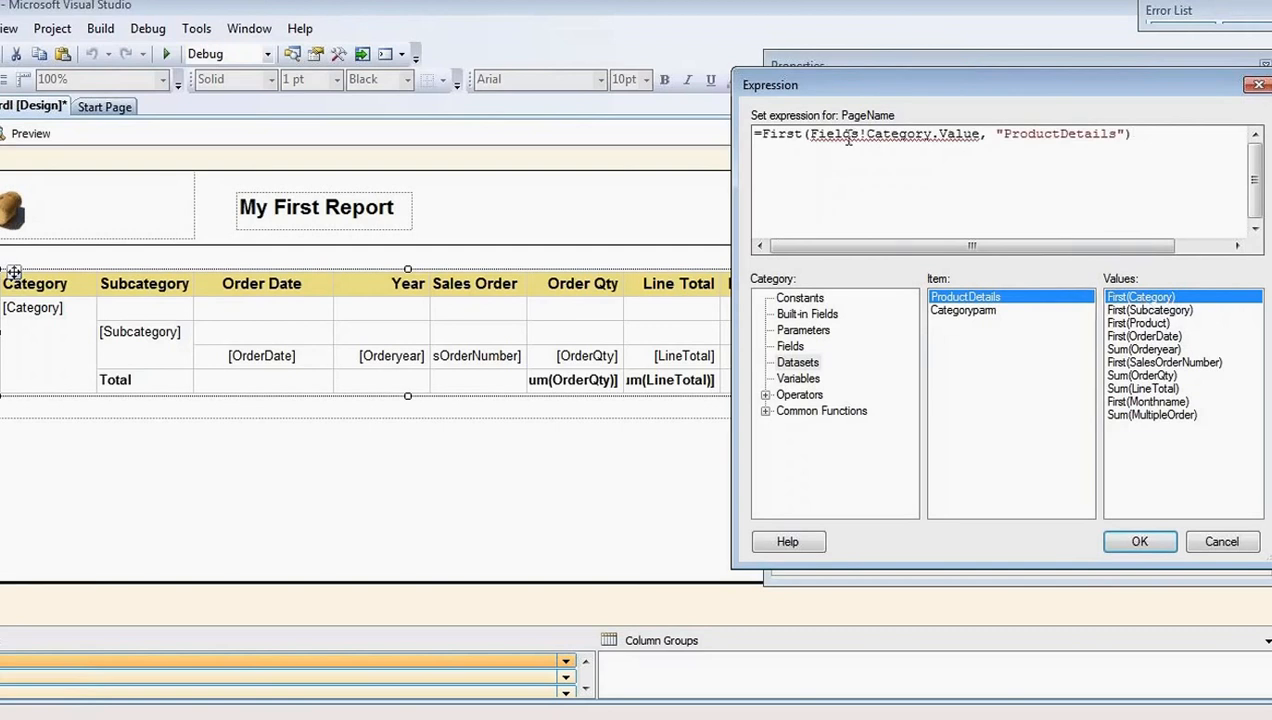
pyautogui.press('BackSpace')
pyautogui.press('BackSpace')
pyautogui.press('BackSpace')
pyautogui.press('BackSpace')
pyautogui.press('BackSpace')
pyautogui.press('BackSpace')
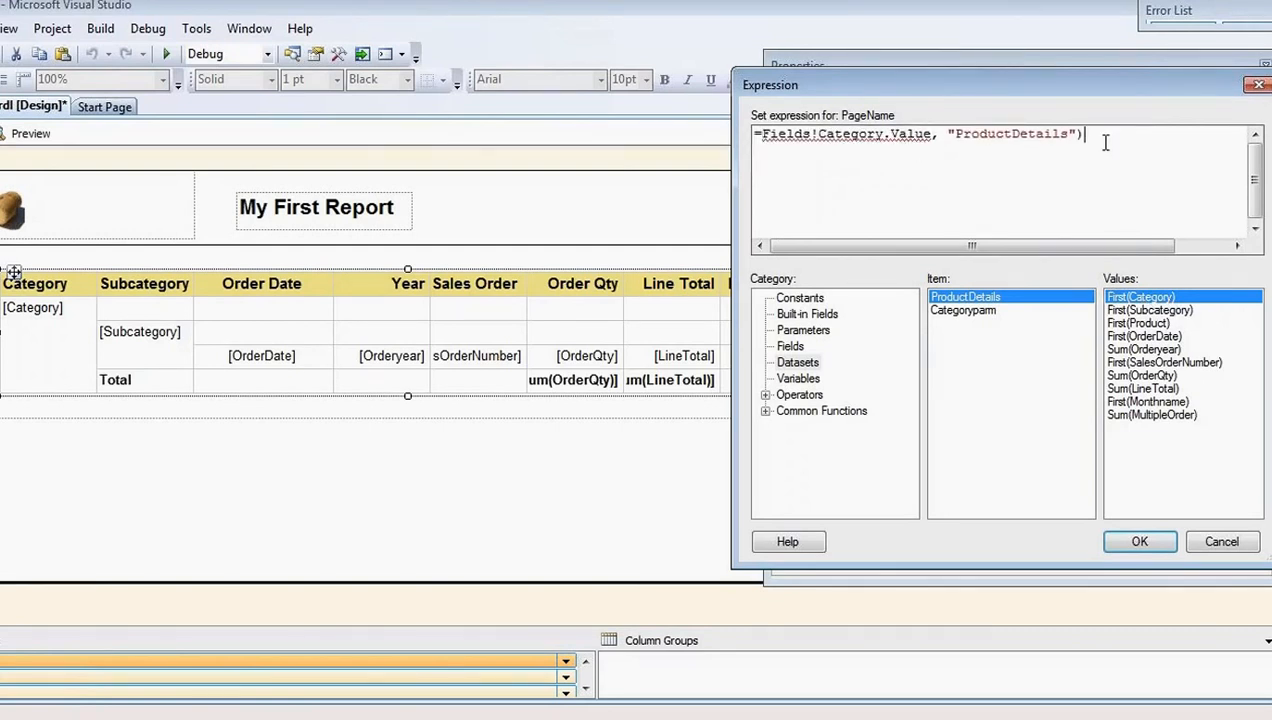
pyautogui.press('BackSpace')
pyautogui.press('BackSpace')
pyautogui.press('BackSpace')
pyautogui.press('BackSpace')
pyautogui.press('BackSpace')
pyautogui.press('BackSpace')
pyautogui.press('BackSpace')
pyautogui.press('BackSpace')
pyautogui.press('BackSpace')
pyautogui.press('BackSpace')
pyautogui.press('BackSpace')
pyautogui.press('BackSpace')
pyautogui.press('BackSpace')
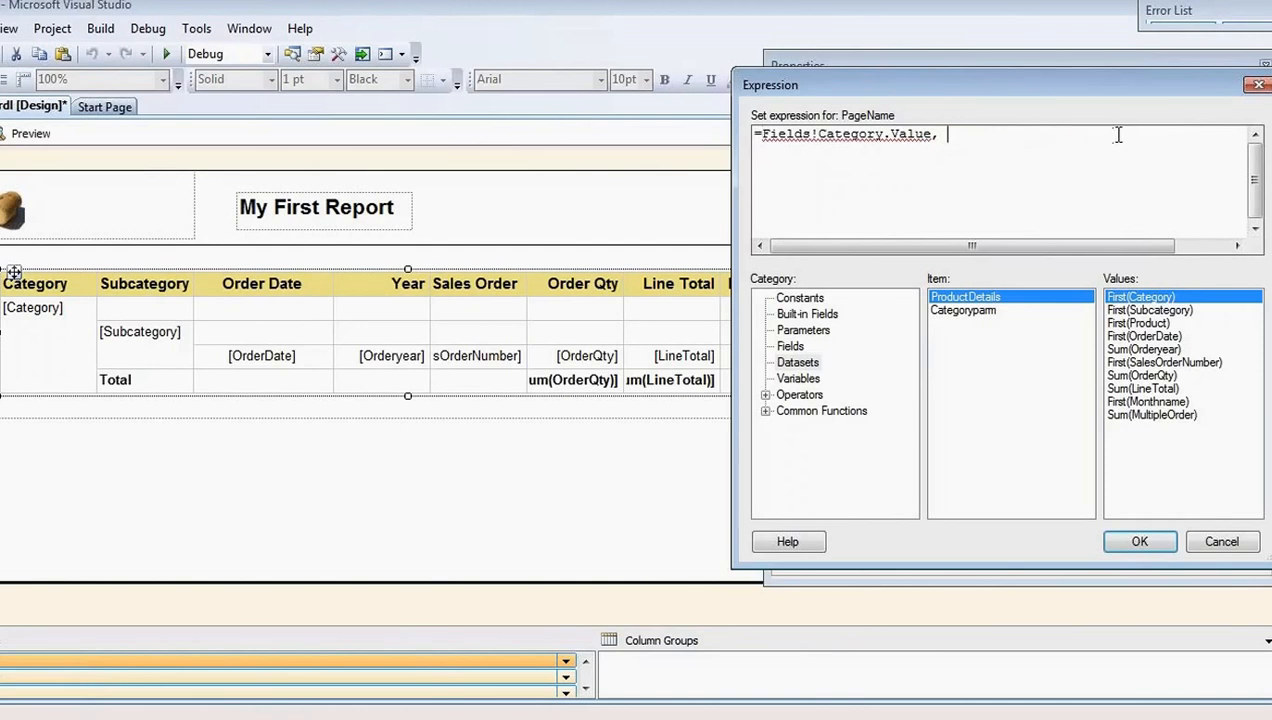
pyautogui.press('BackSpace')
pyautogui.press('BackSpace')
pyautogui.press('Escape')
pyautogui.click(1141, 542)
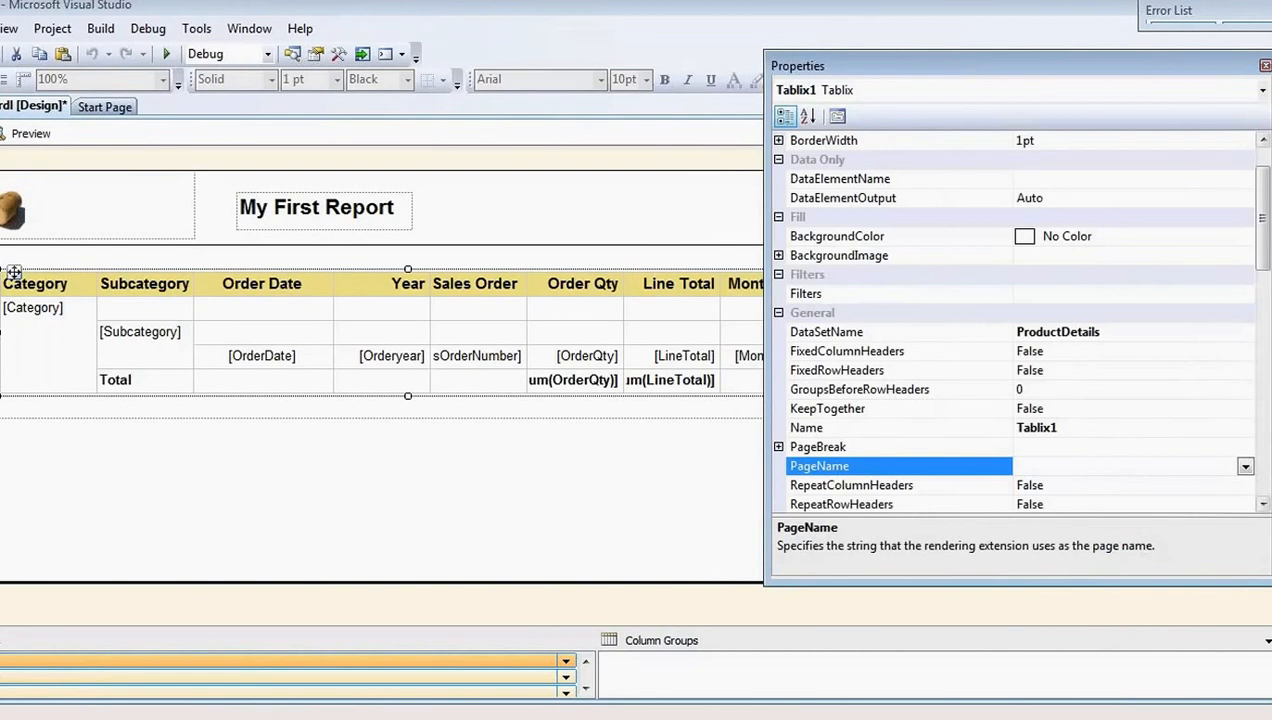
# Step: Preview the report and export it to Excel as ProductInfo.xls on the desktop, replacing the existing file
pyautogui.click(31, 133)
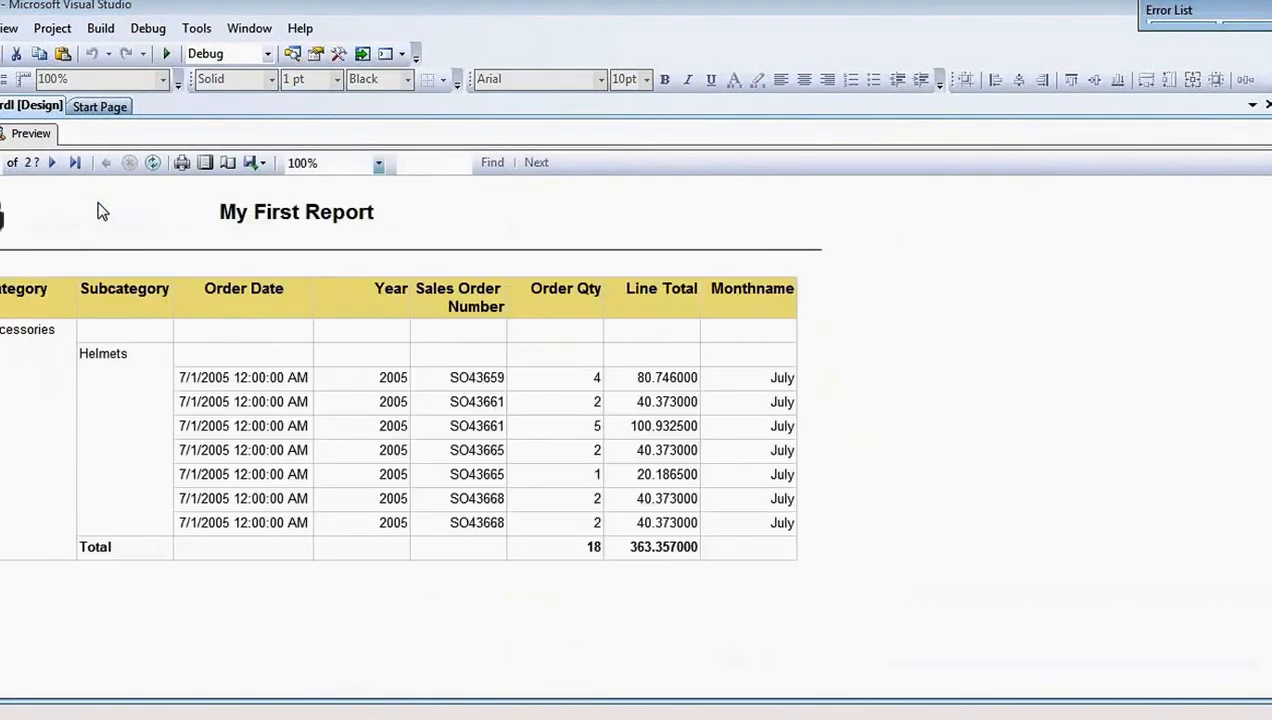
pyautogui.click(257, 165)
pyautogui.click(302, 296)
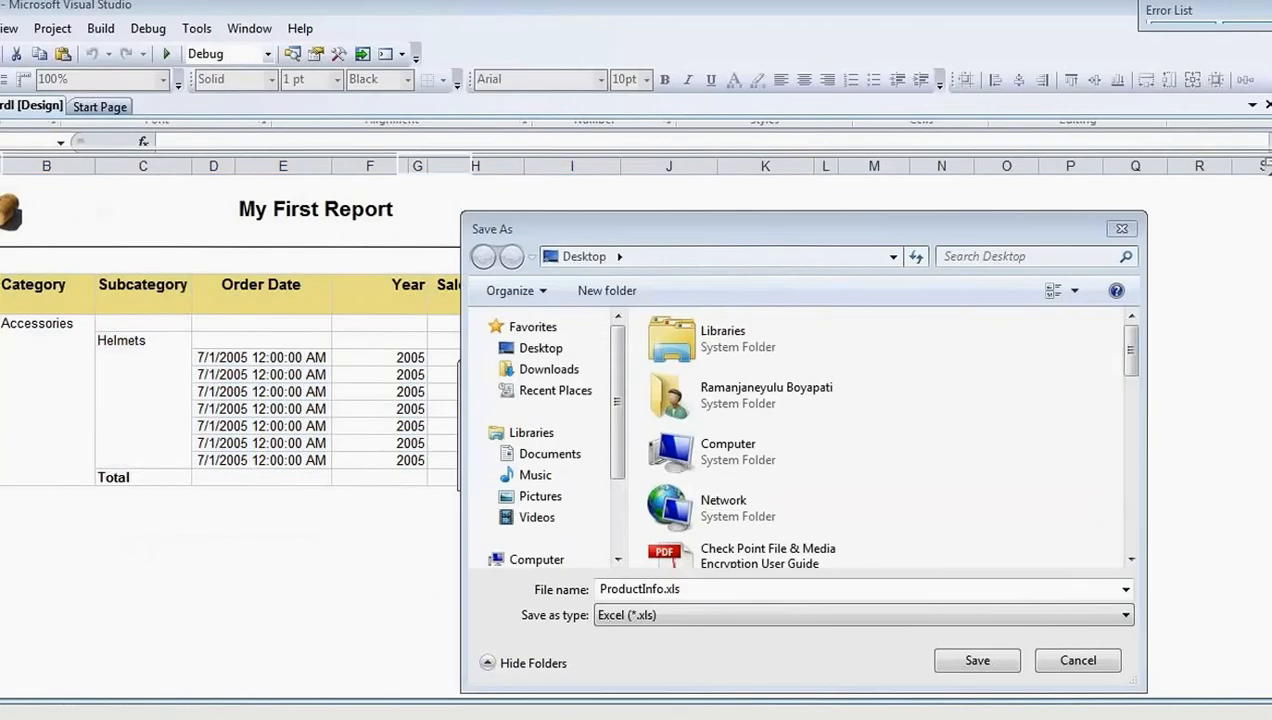
pyautogui.click(976, 661)
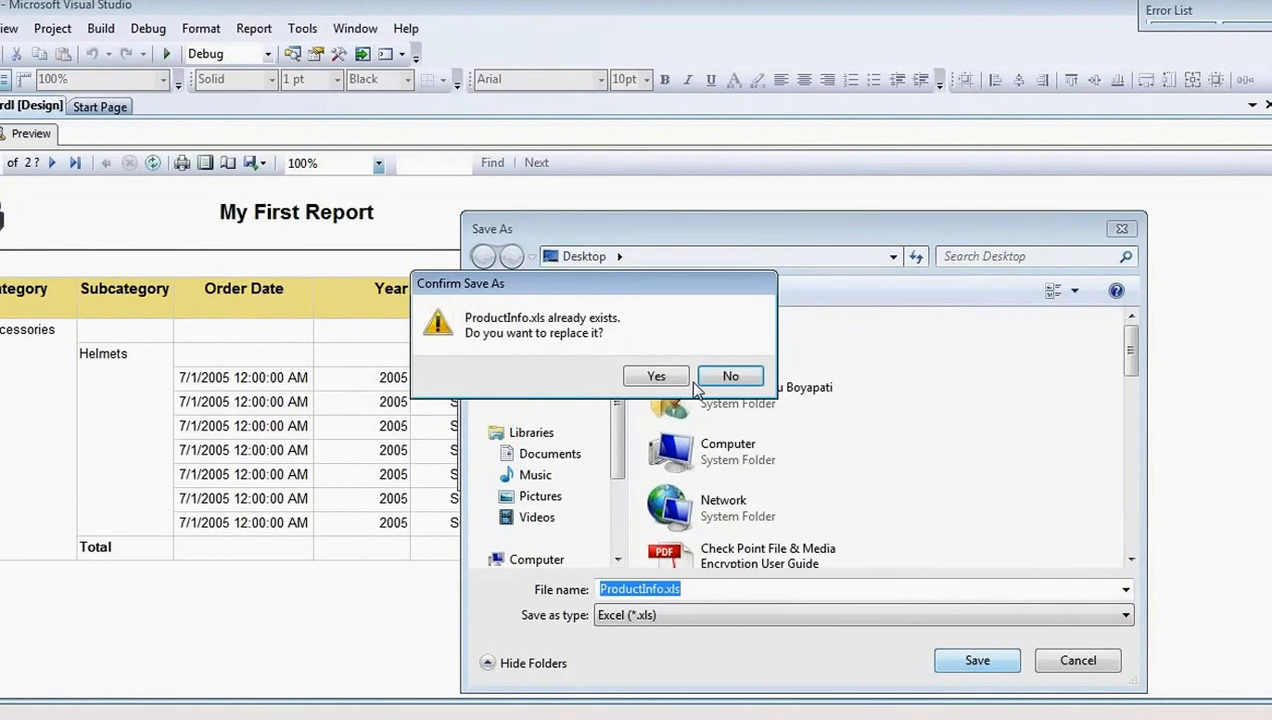
pyautogui.click(742, 378)
# Step: Open ProductInfo.xls from the desktop folder, dismiss the activation wizard, check the worksheet names and contents, and close the workbook
pyautogui.click(88, 719)
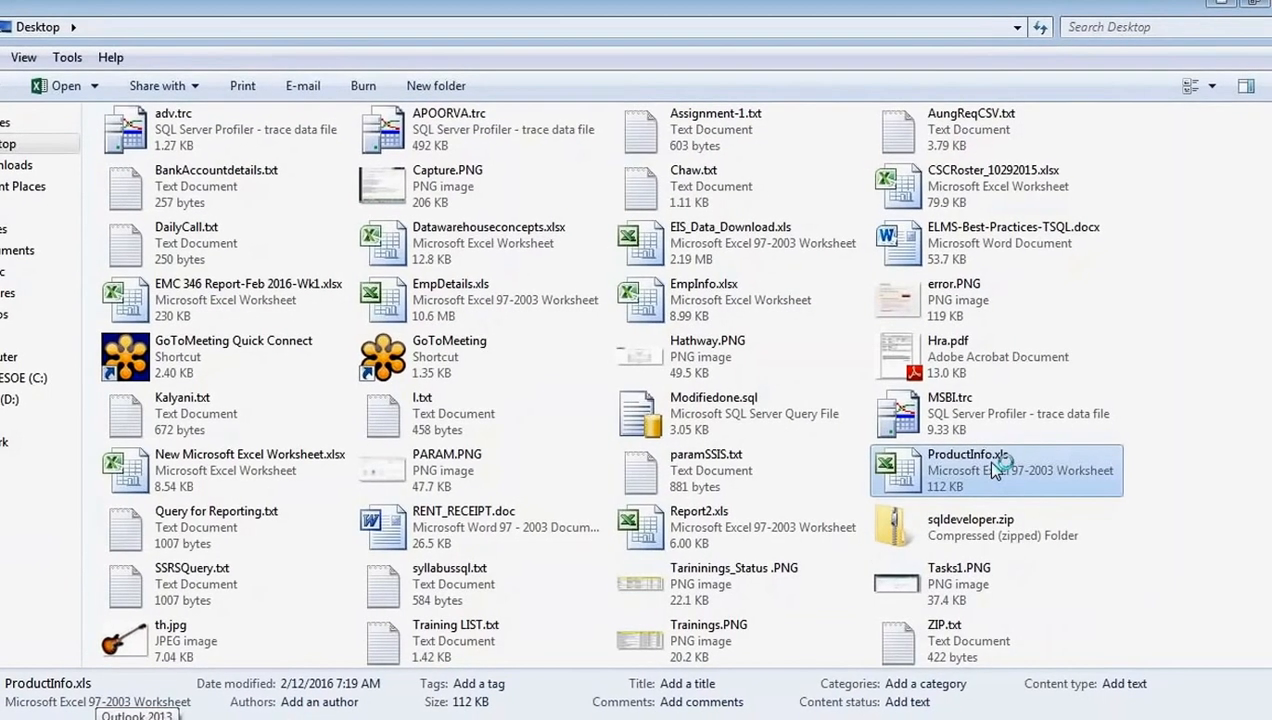
pyautogui.doubleClick(984, 468)
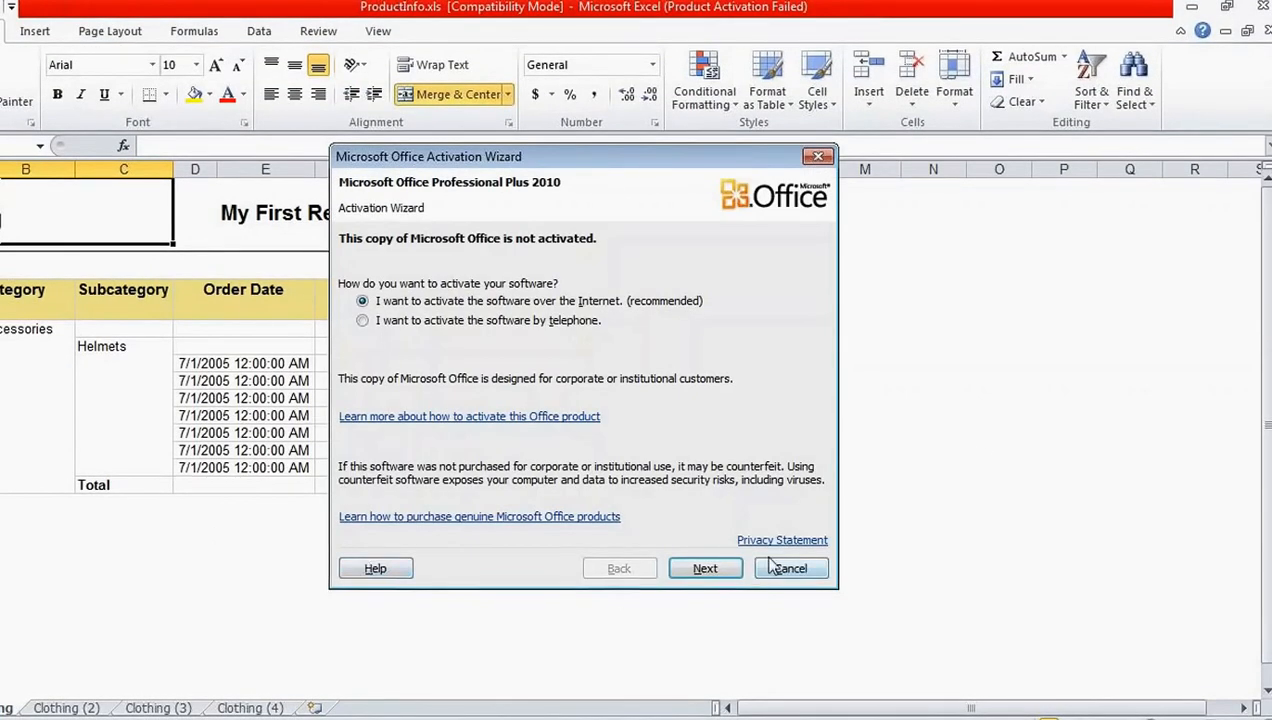
pyautogui.click(789, 569)
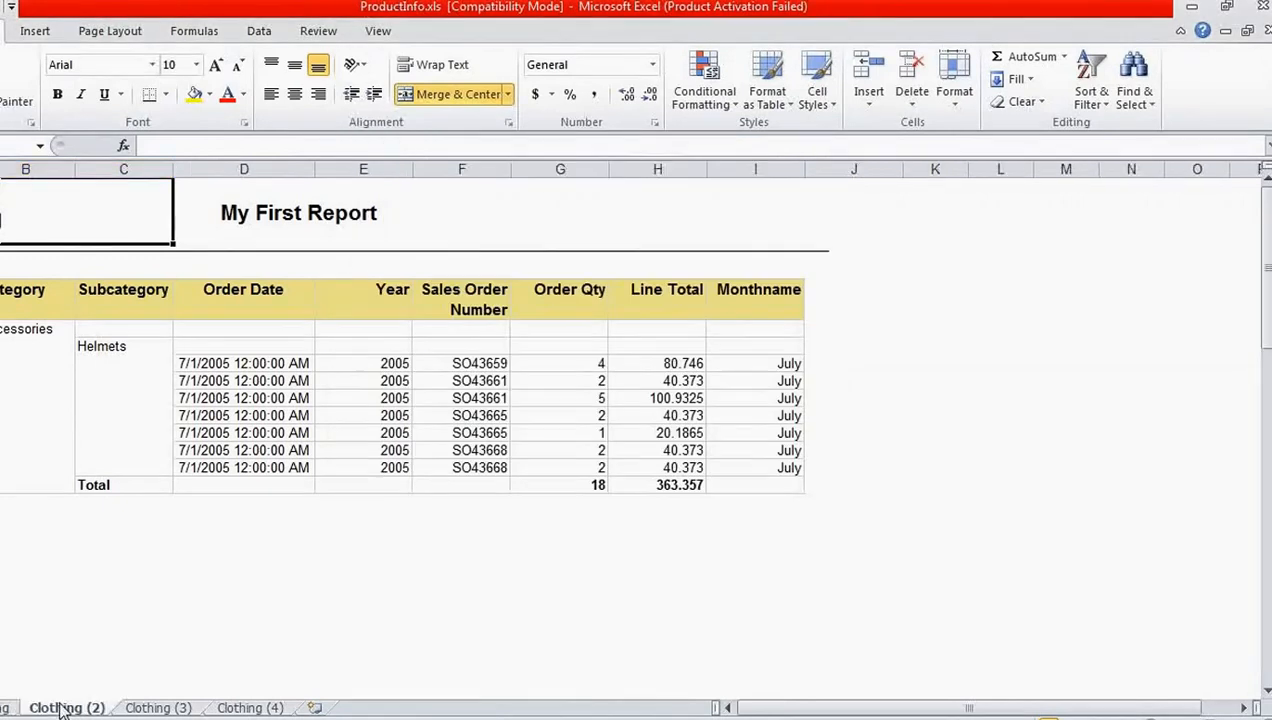
pyautogui.click(60, 707)
pyautogui.click(152, 709)
pyautogui.click(248, 708)
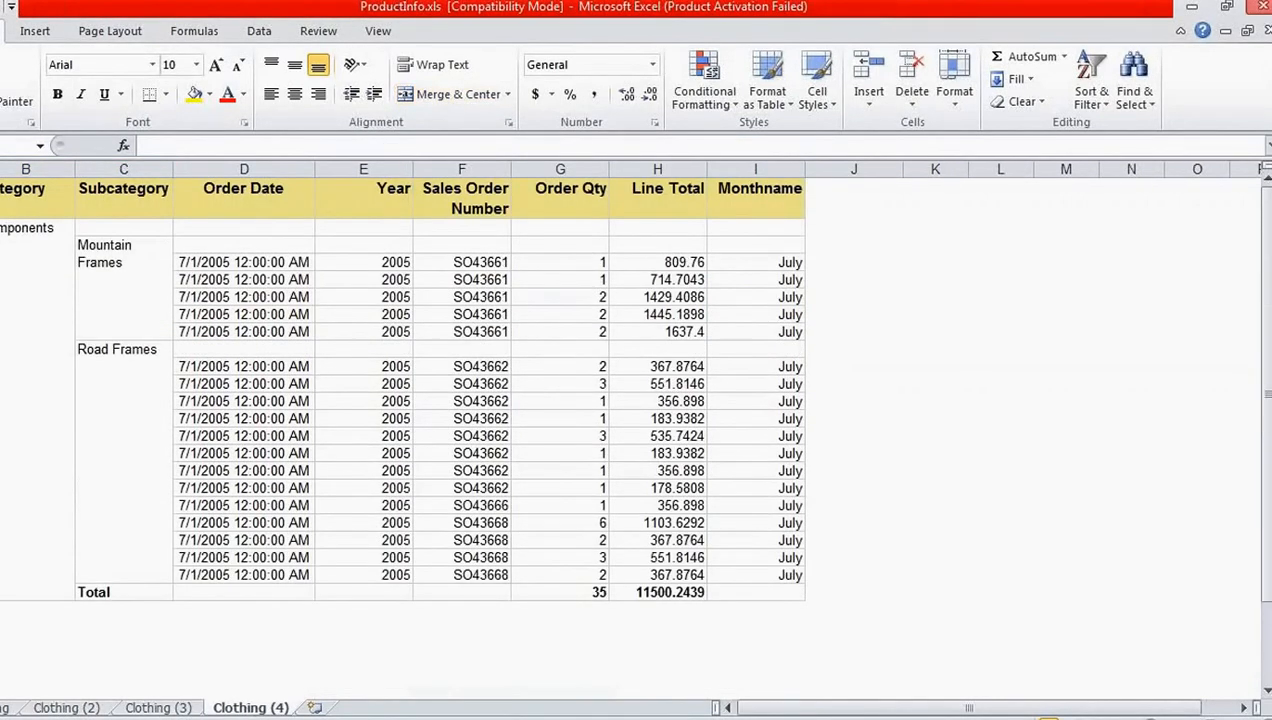
pyautogui.click(1262, 6)
# Step: Return to the report design in Visual Studio and inspect the properties of the rectangle and the report body
pyautogui.click(292, 717)
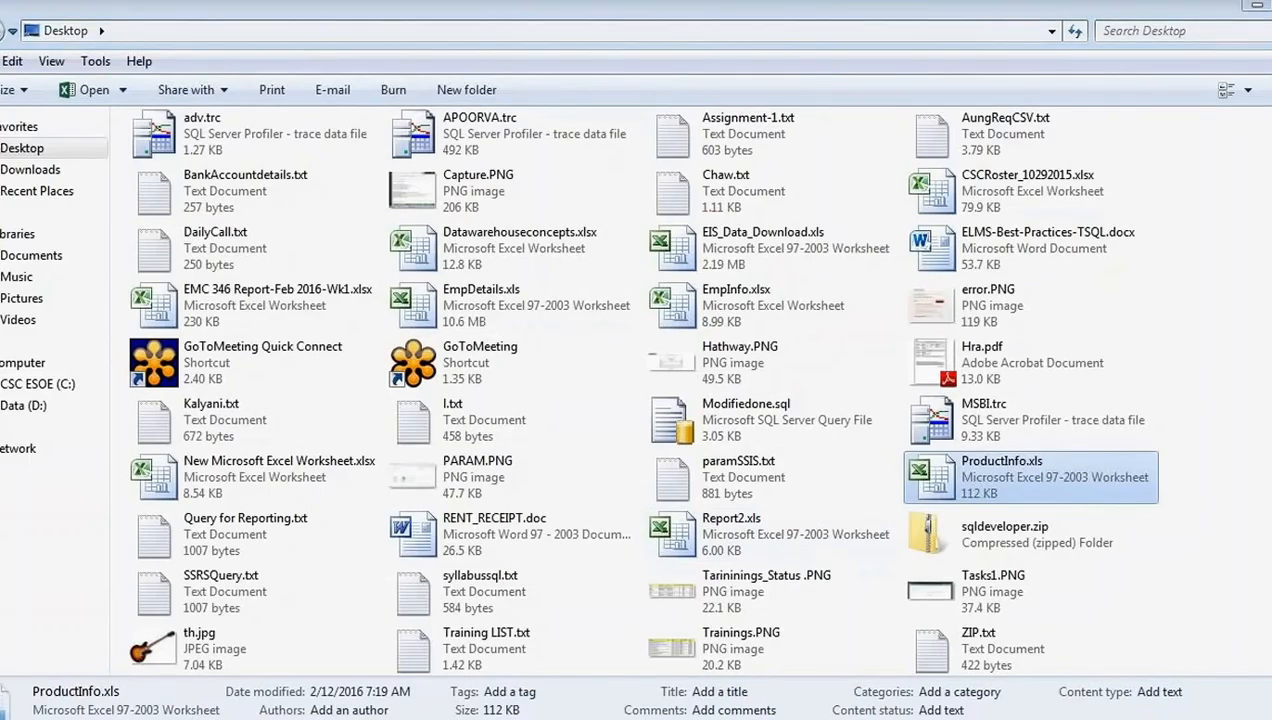
pyautogui.click(571, 716)
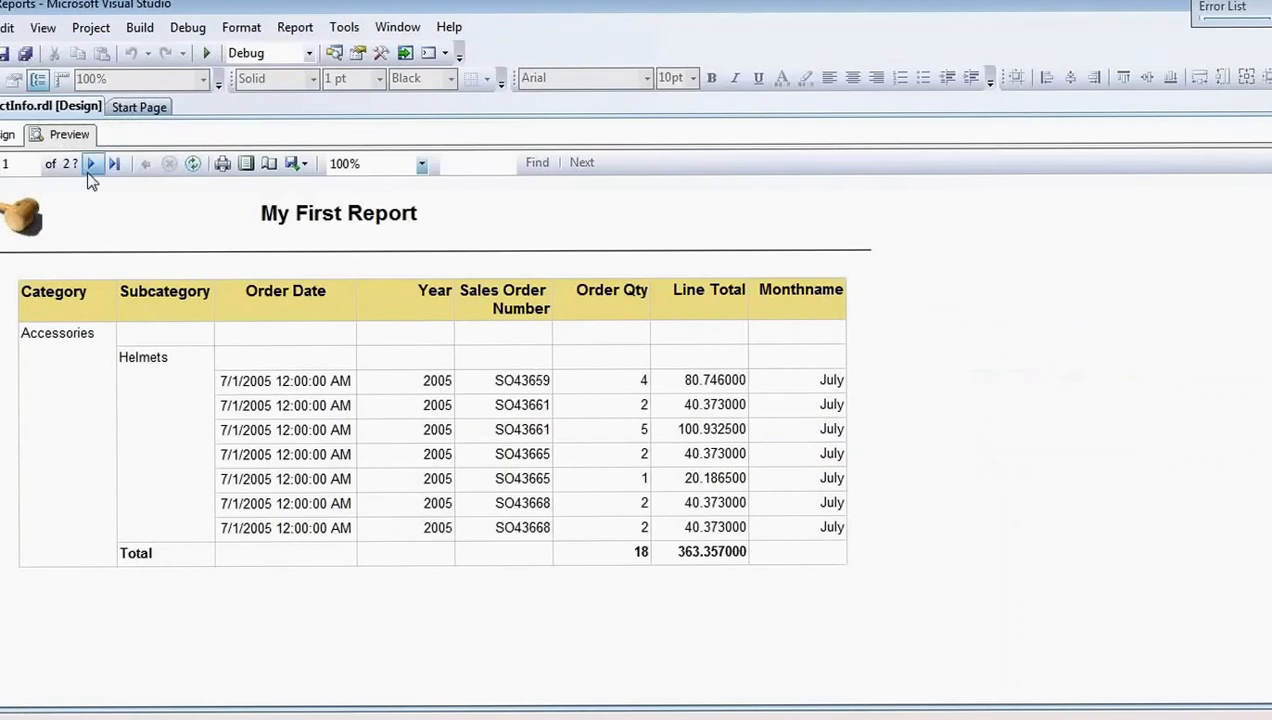
pyautogui.click(8, 135)
pyautogui.click(748, 520)
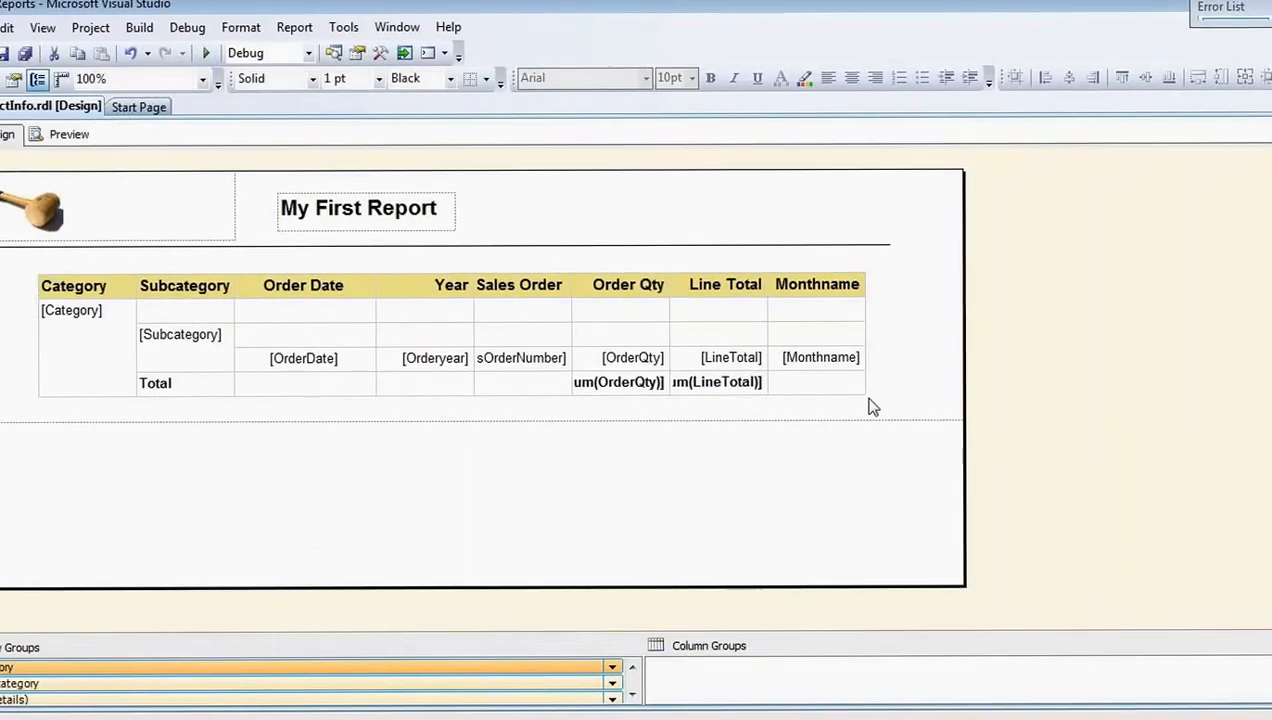
pyautogui.click(20, 313)
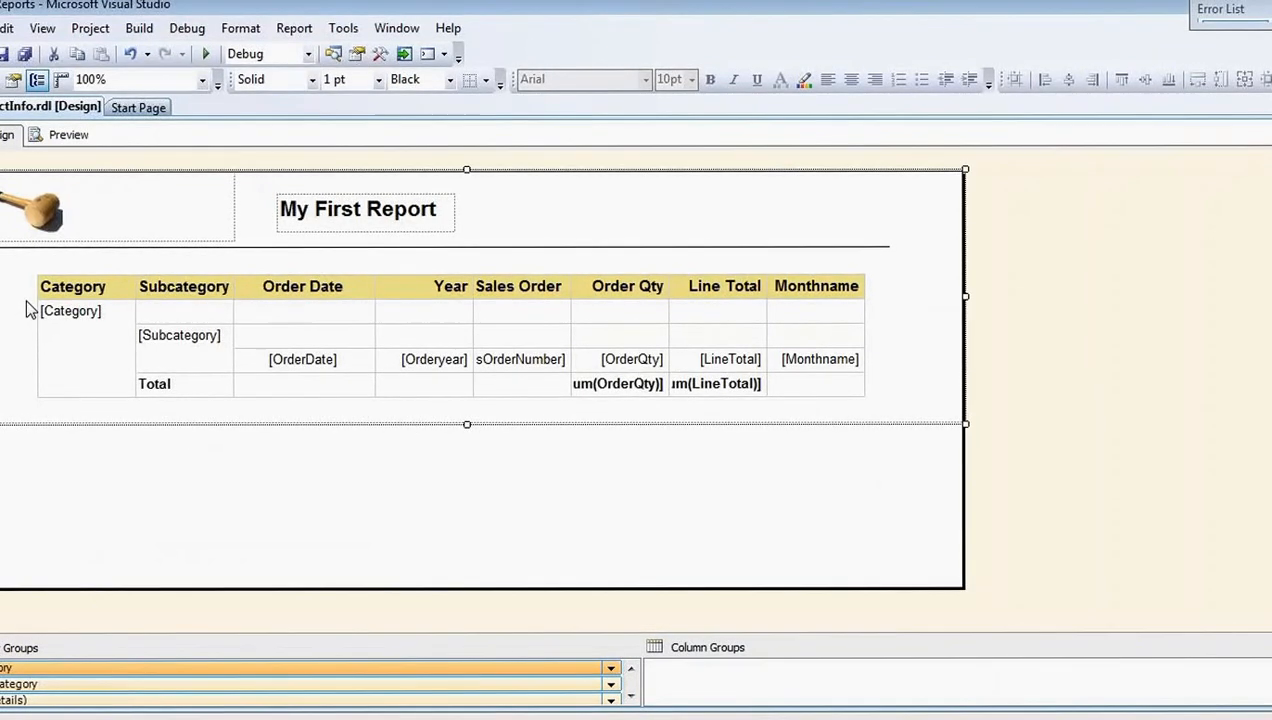
pyautogui.press('F4')
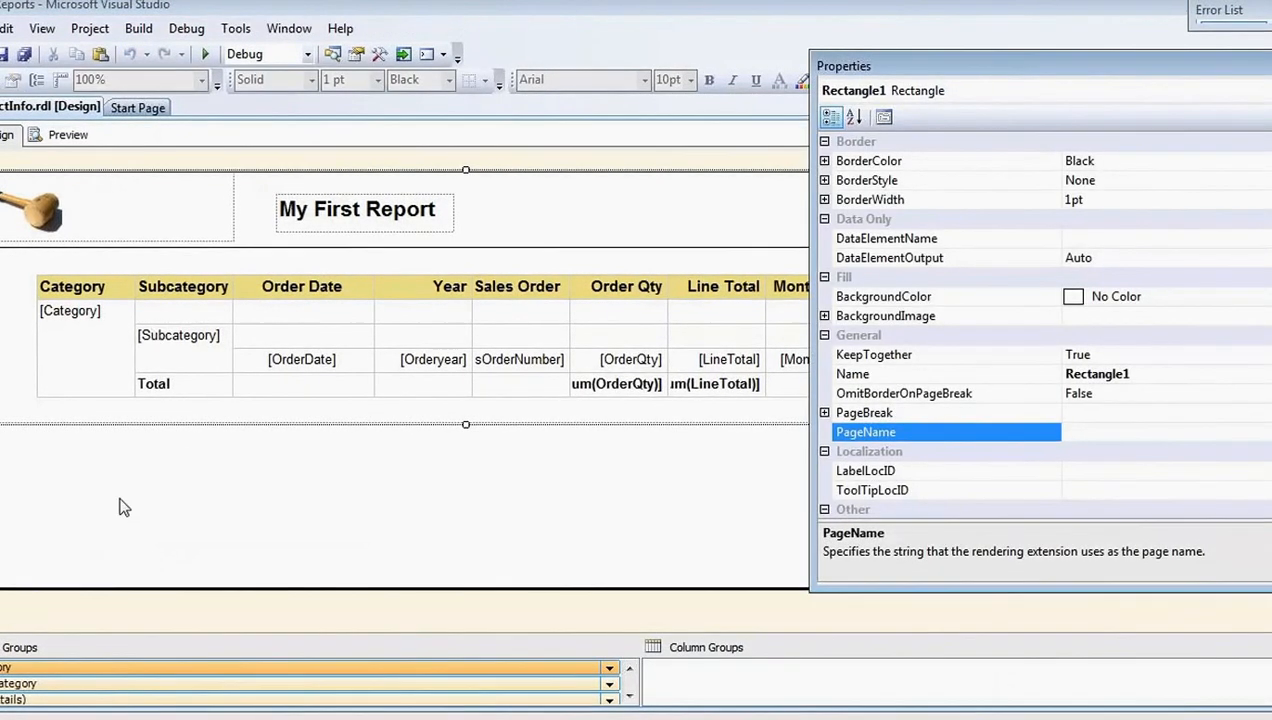
pyautogui.click(126, 500)
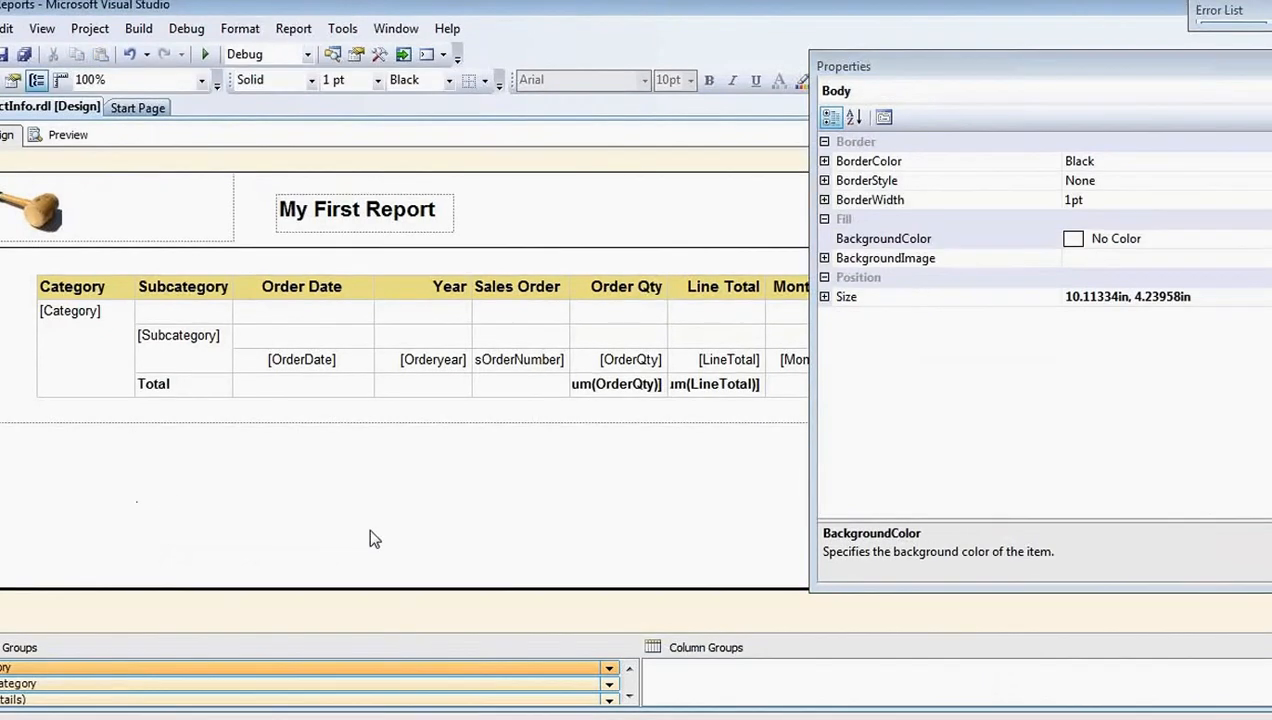
pyautogui.press('F4')
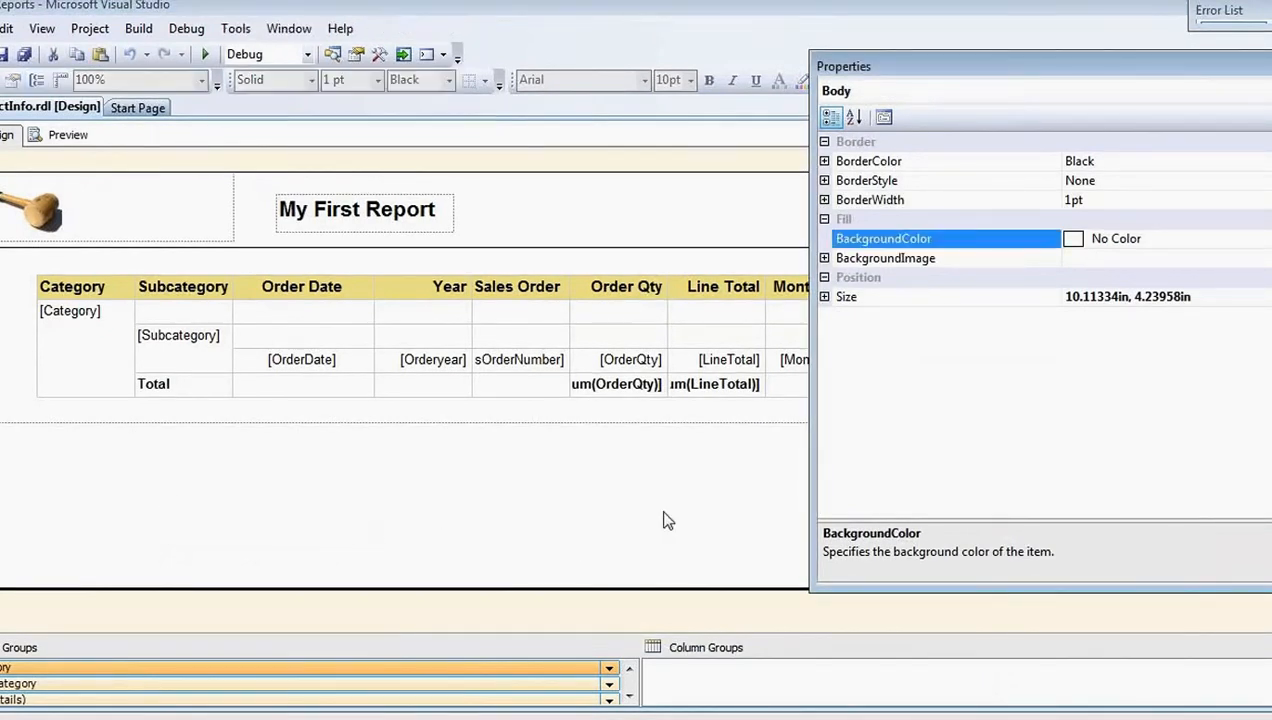
pyautogui.click(1268, 66)
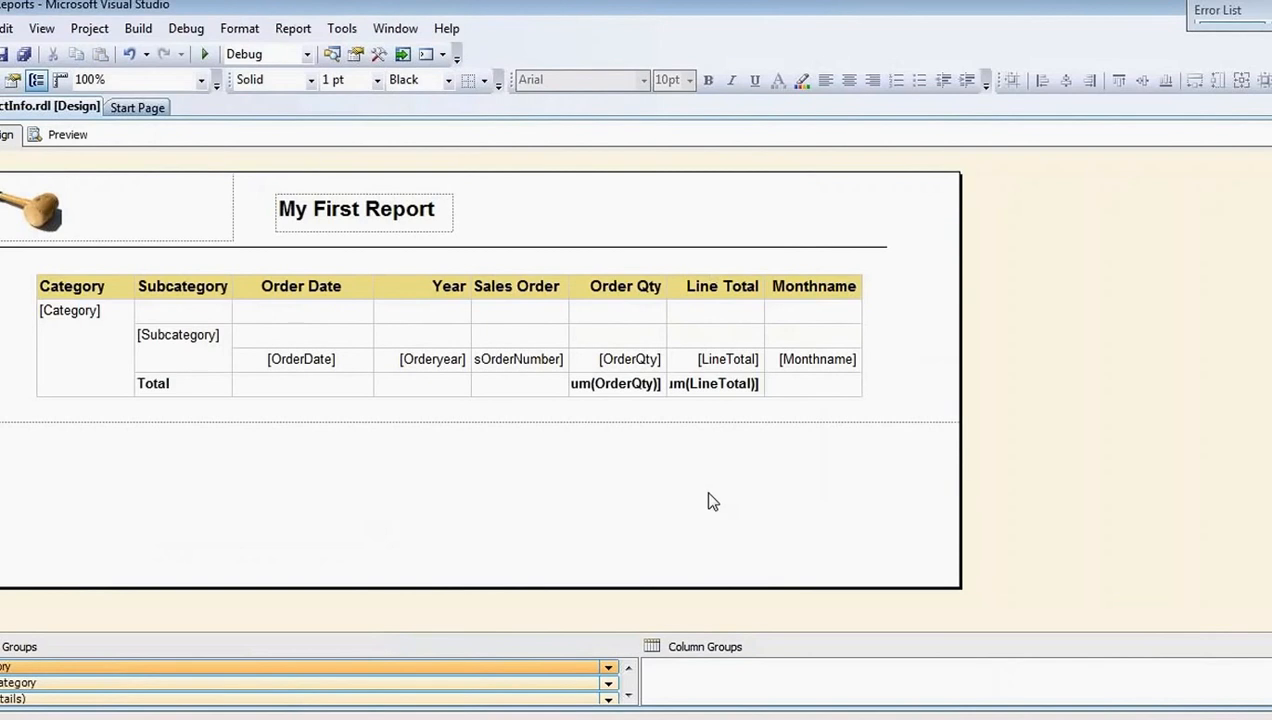
# Step: Open the properties of the rectangle around the table, look them over and close them
pyautogui.press('F4')
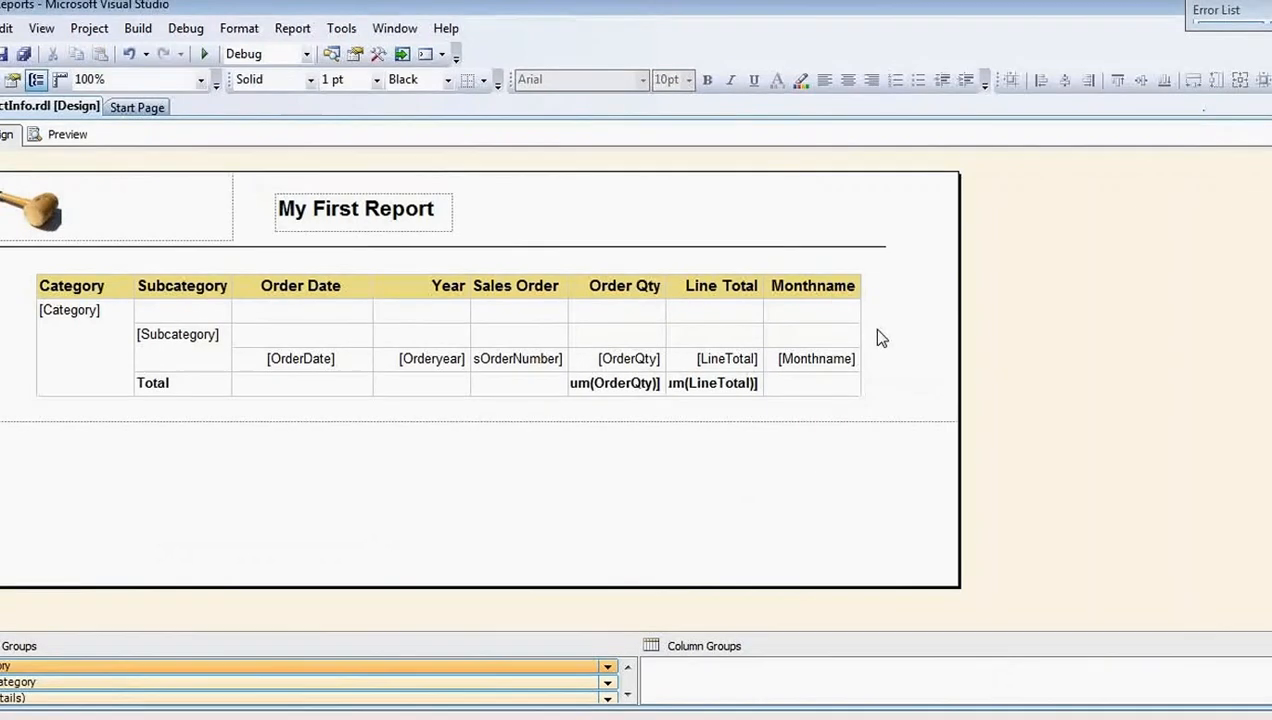
pyautogui.click(876, 328)
pyautogui.press('F4')
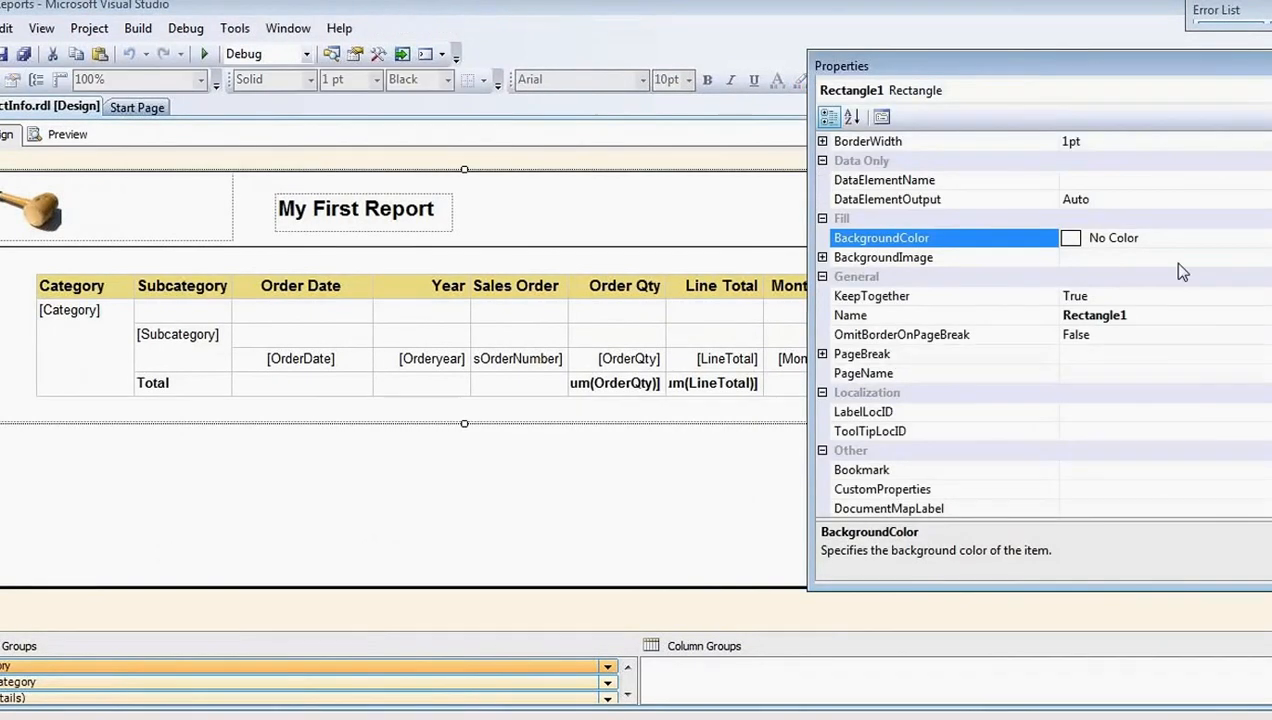
pyautogui.click(1268, 66)
# Step: Examine all properties of the empty Monthname cell in the Subcategory row for a page name option
pyautogui.click(810, 335)
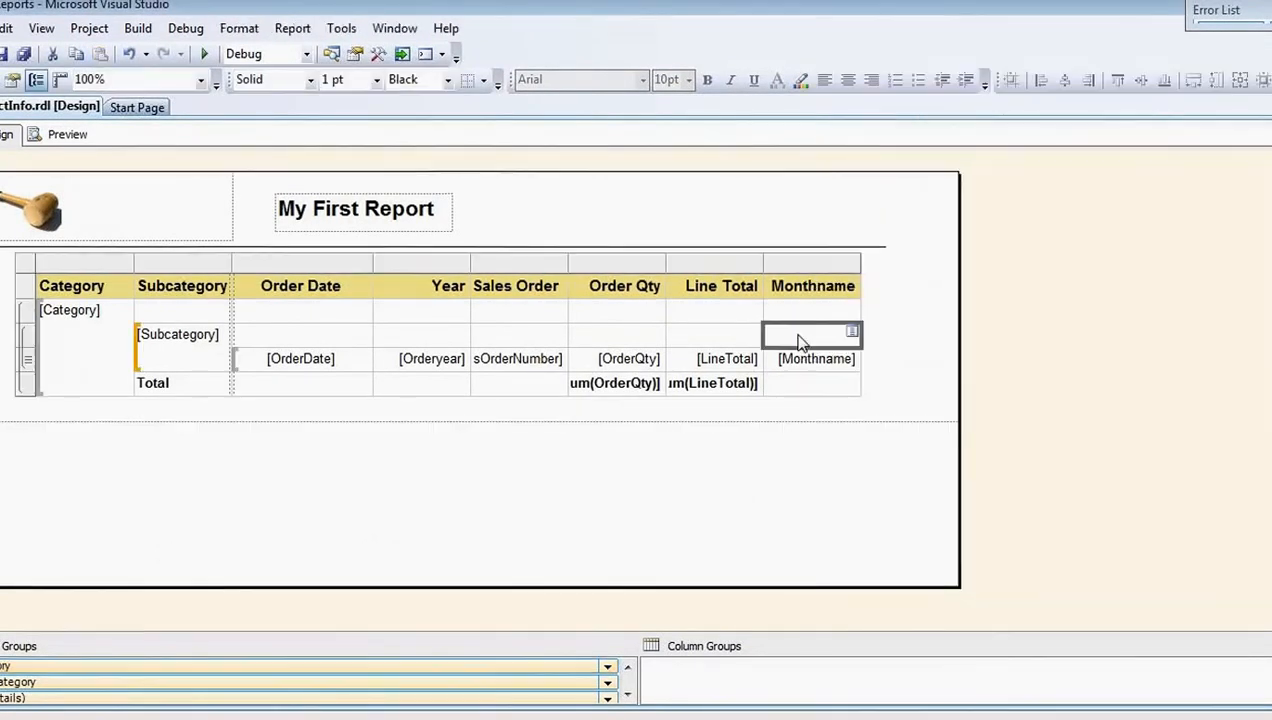
pyautogui.press('F4')
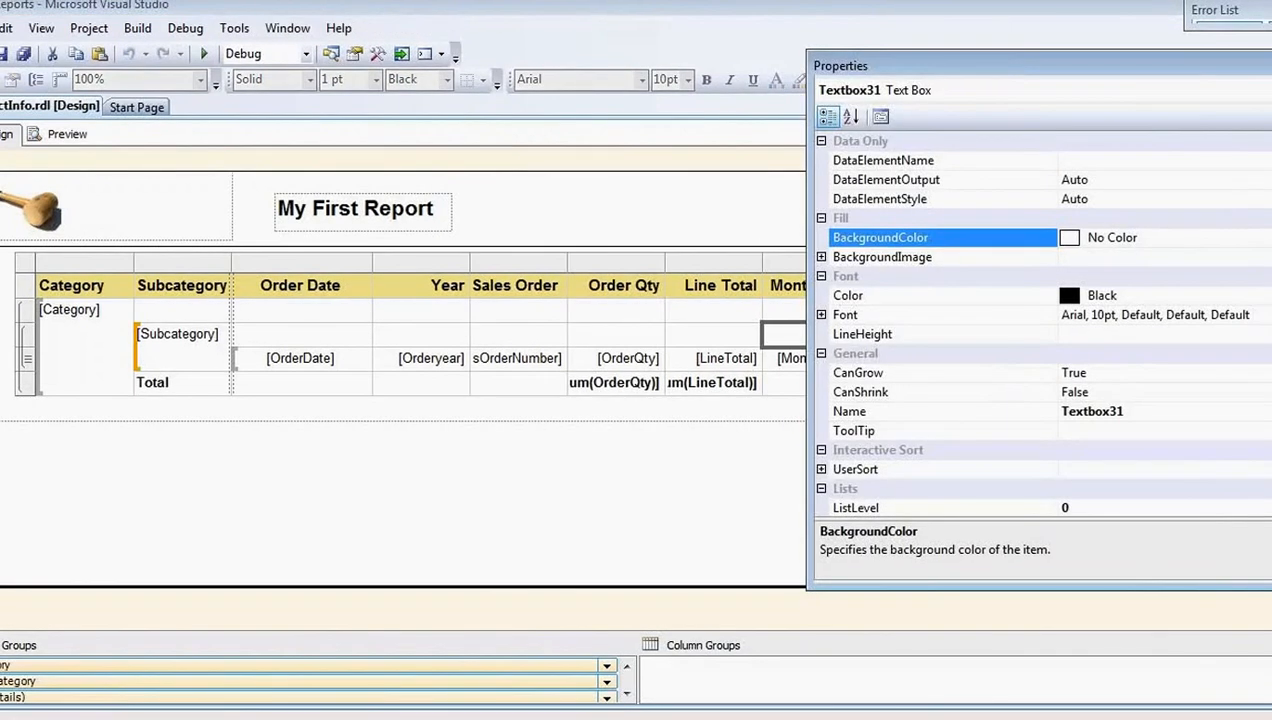
pyautogui.scroll(-3, 1003, 372)
pyautogui.scroll(1, 1060, 158)
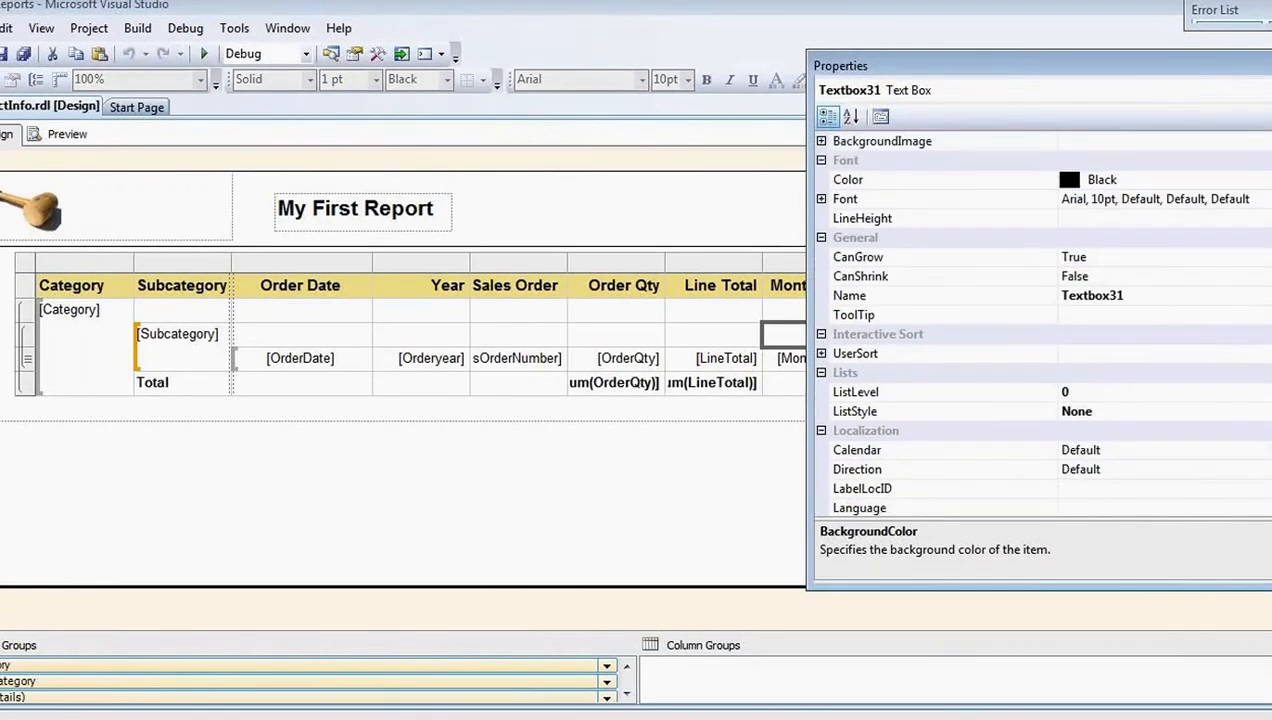
pyautogui.scroll(-4, 1060, 158)
pyautogui.scroll(-4, 1060, 158)
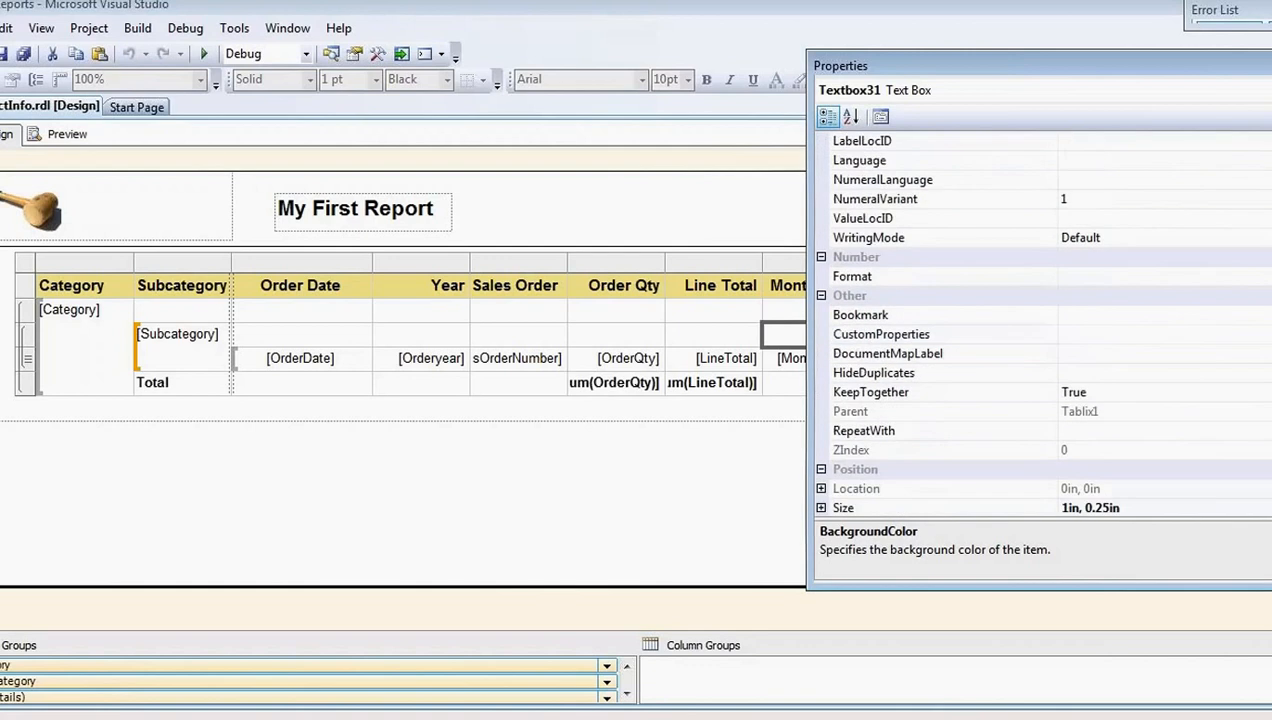
pyautogui.scroll(1, 1060, 158)
pyautogui.scroll(9, 1059, 253)
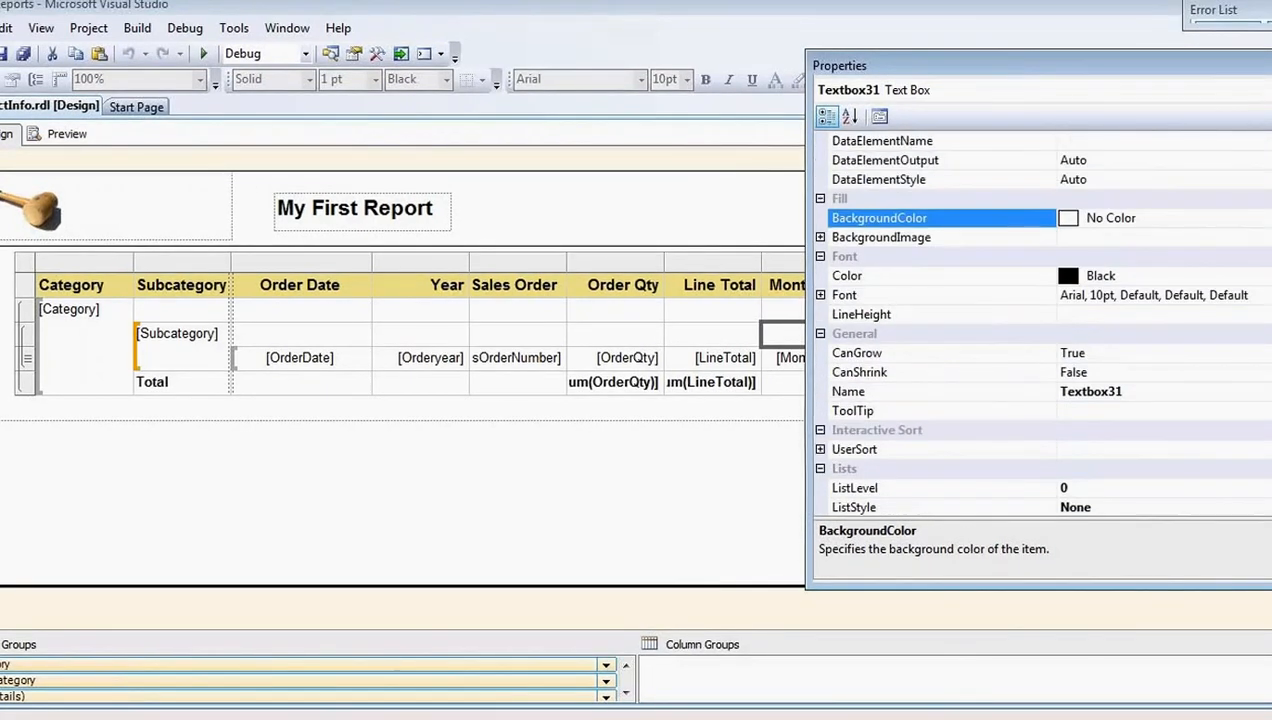
pyautogui.scroll(2, 1059, 253)
pyautogui.scroll(1, 1040, 330)
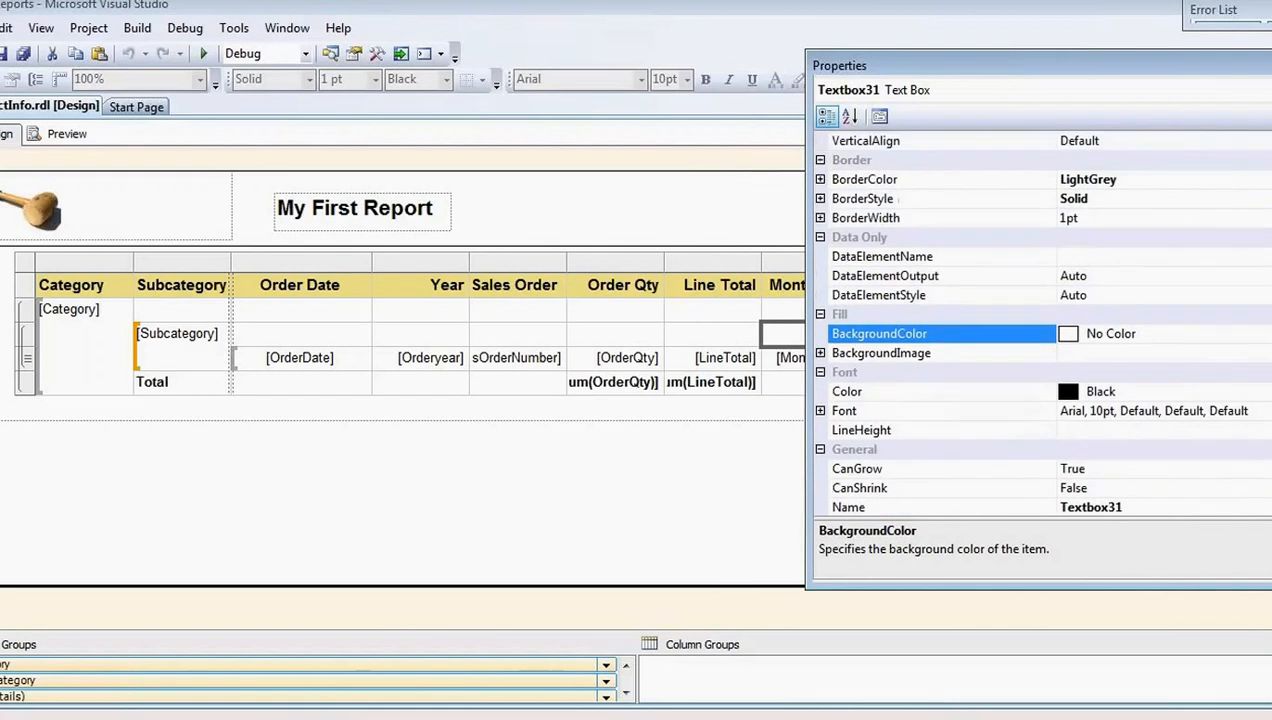
pyautogui.scroll(4, 1040, 330)
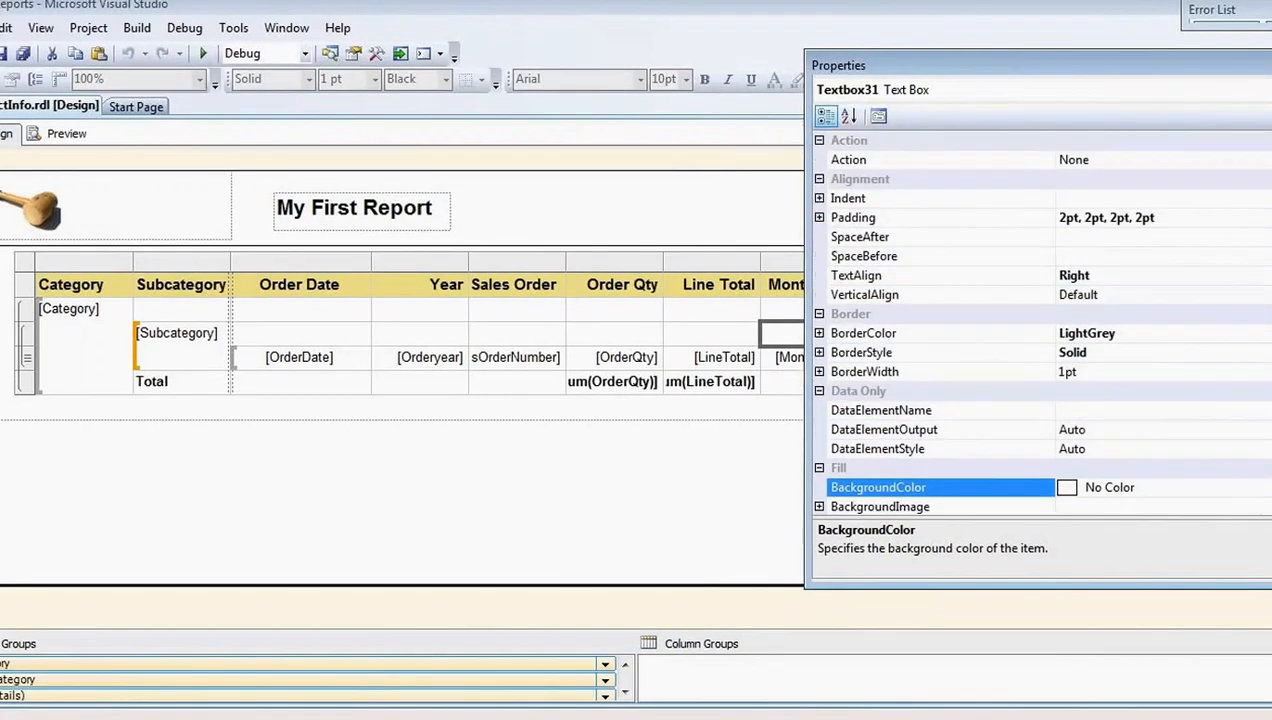
# Step: Select the whole table, review its PageName expression against the available fields and datasets, and accept it unchanged
pyautogui.click(12, 277)
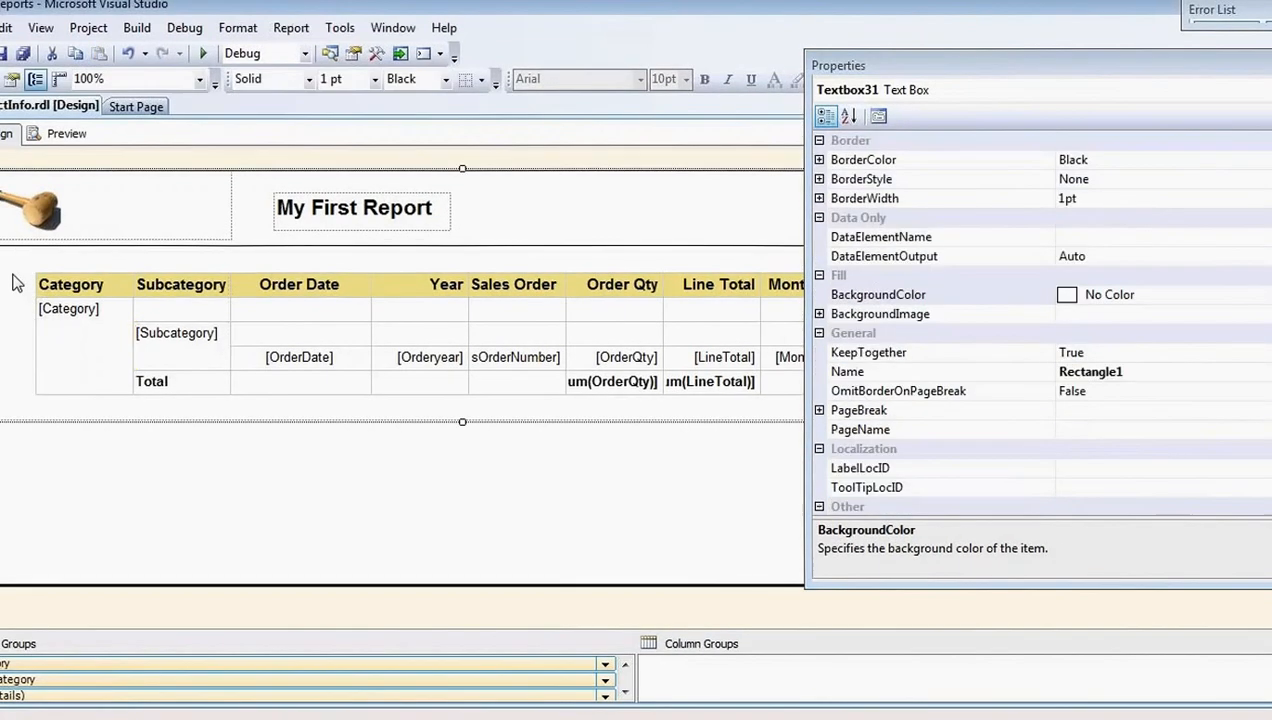
pyautogui.click(144, 370)
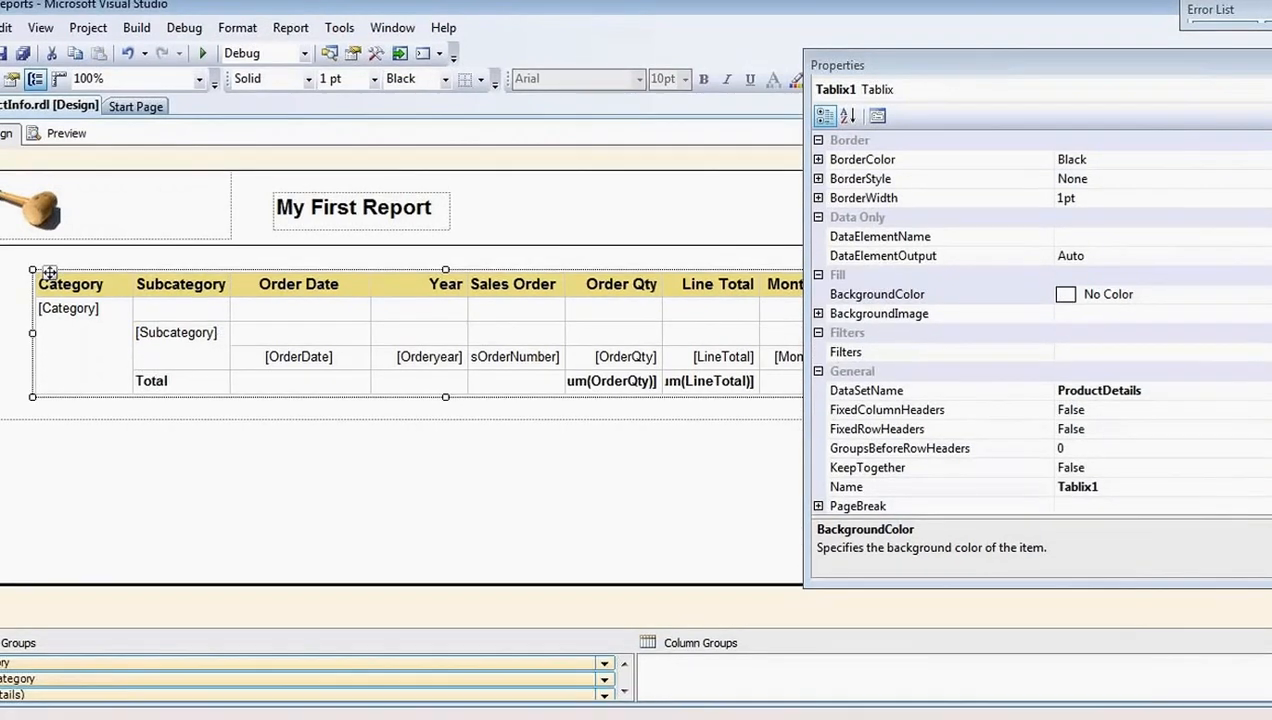
pyautogui.scroll(-2, 1040, 330)
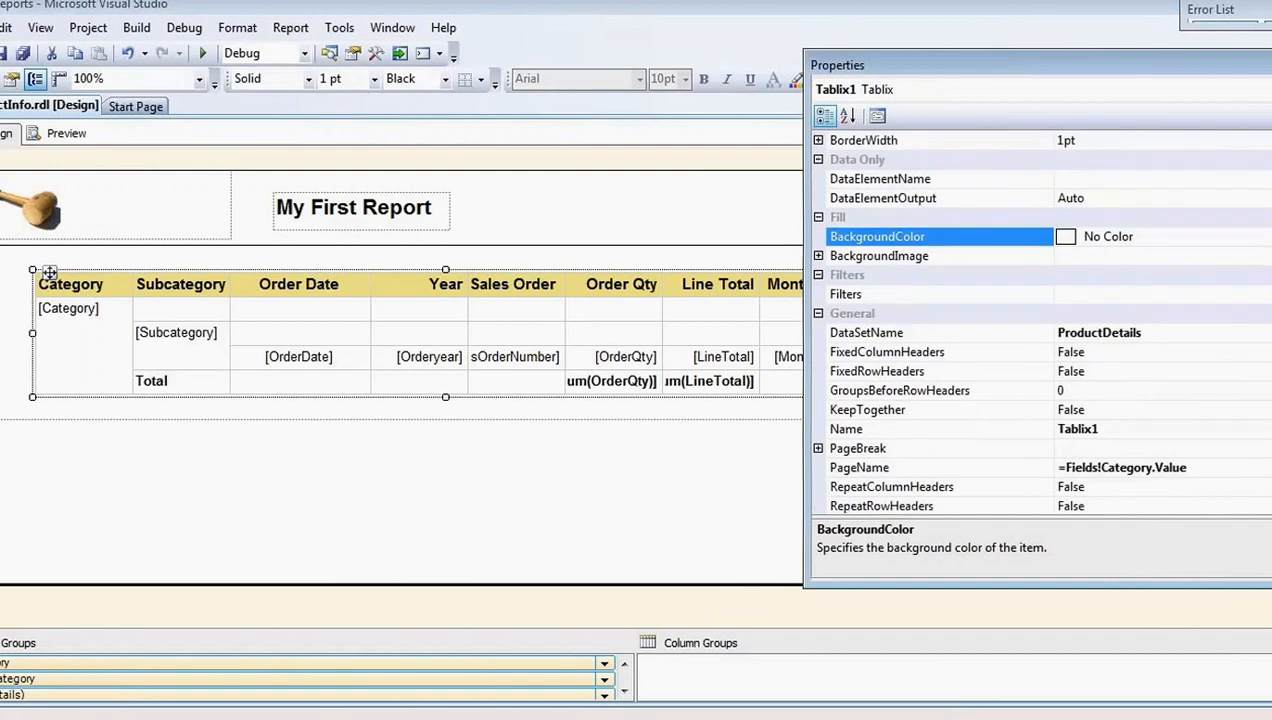
pyautogui.click(1226, 431)
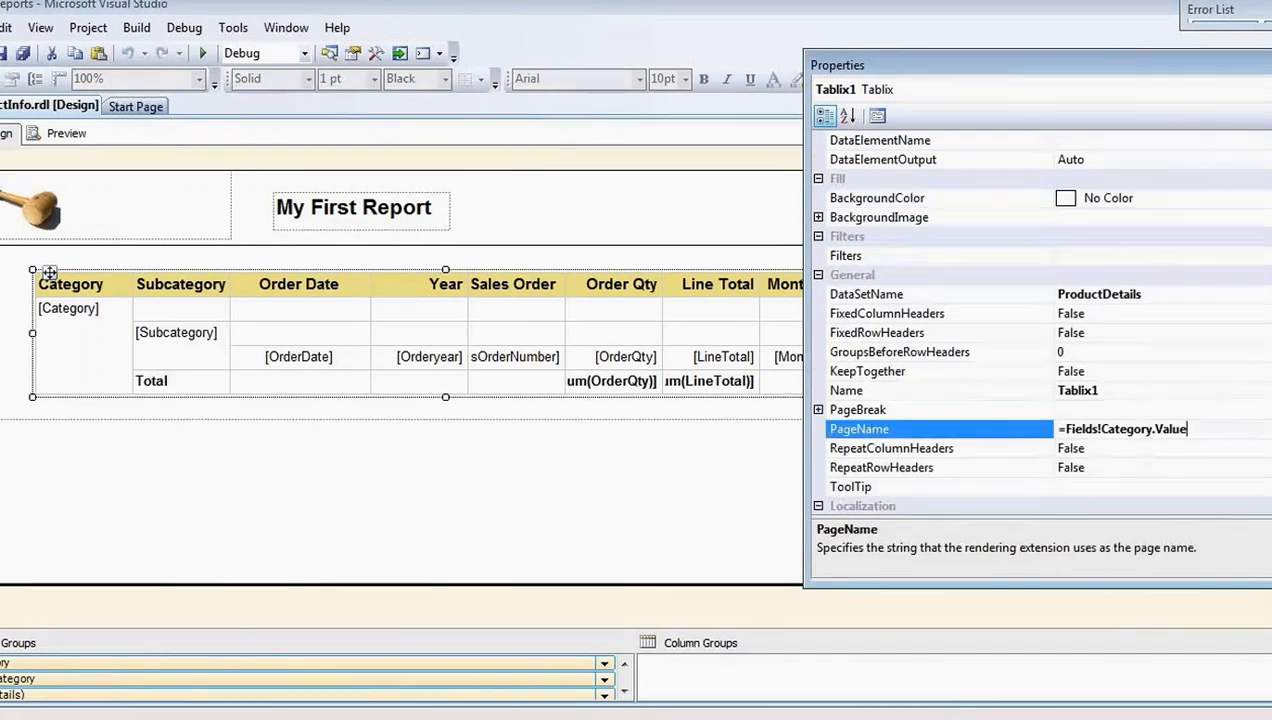
pyautogui.click(1271, 429)
pyautogui.click(1137, 451)
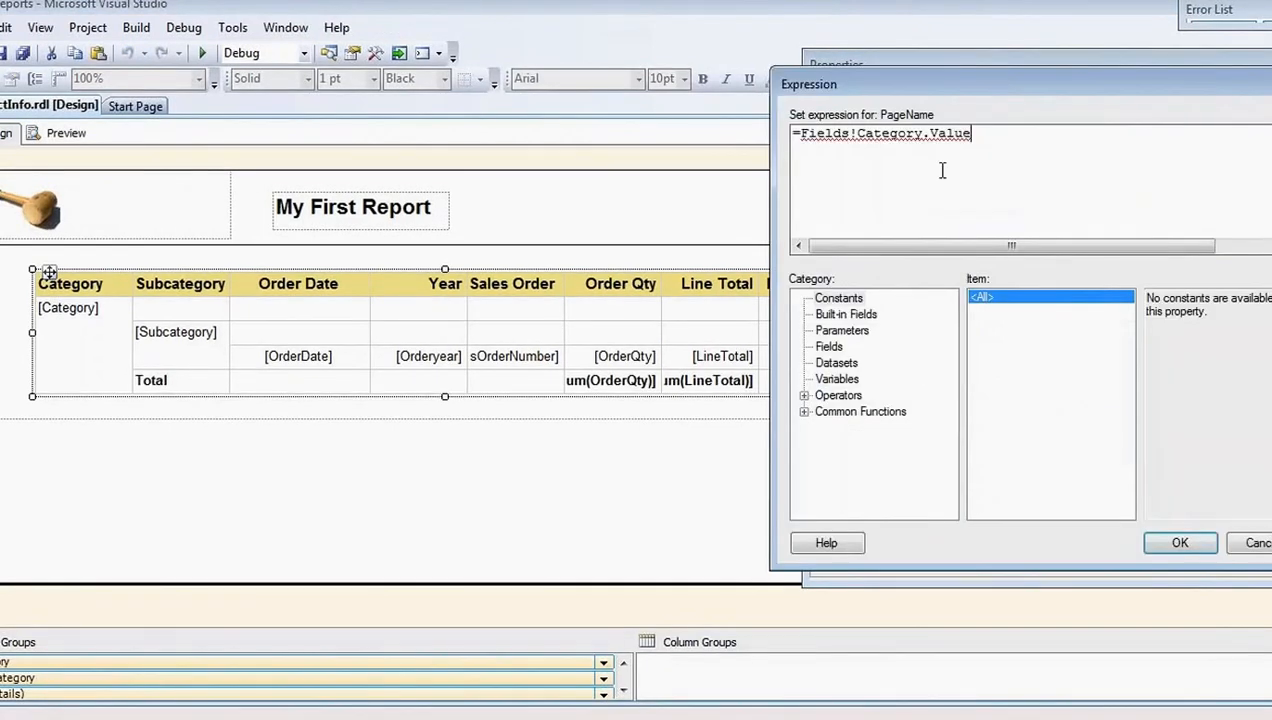
pyautogui.click(843, 347)
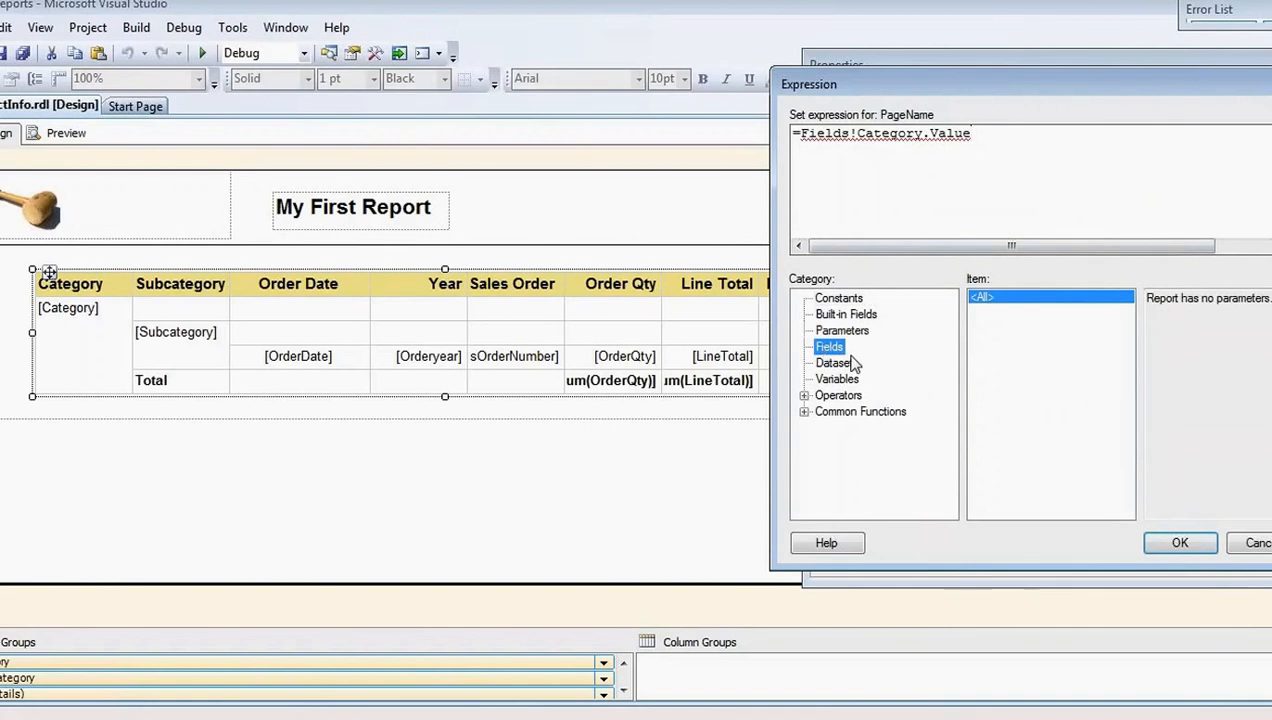
pyautogui.click(850, 366)
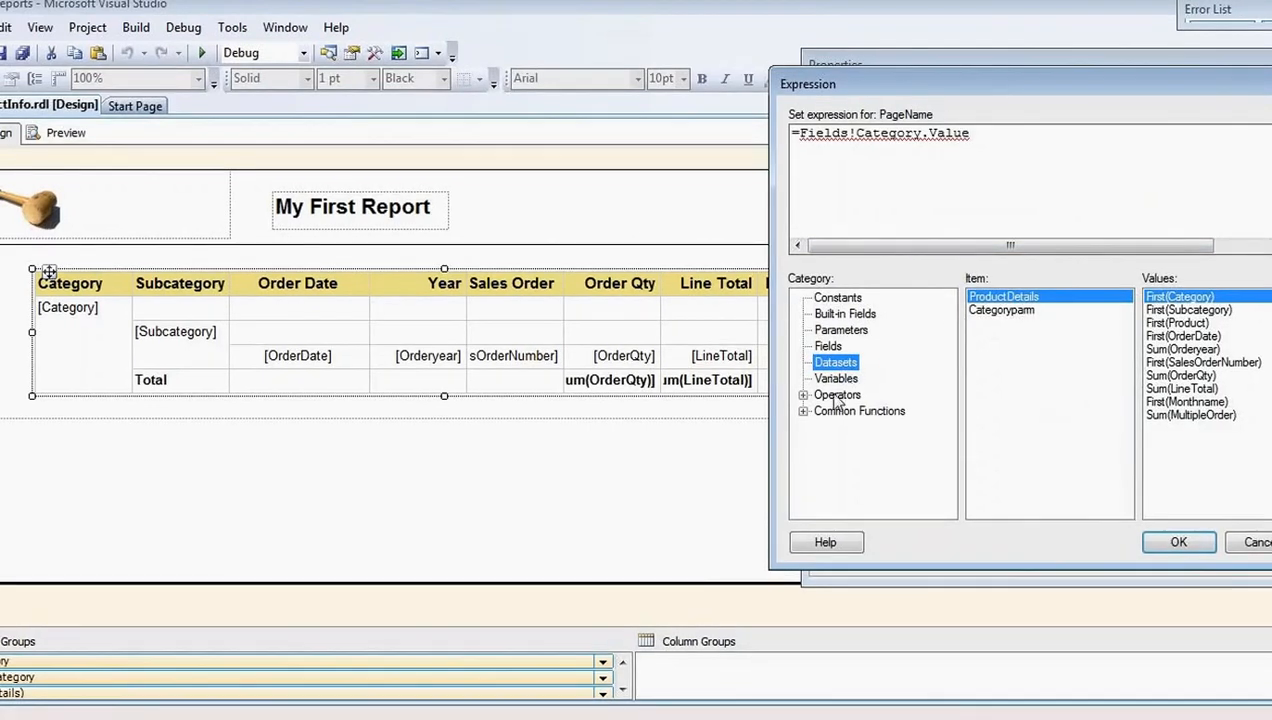
pyautogui.click(1180, 541)
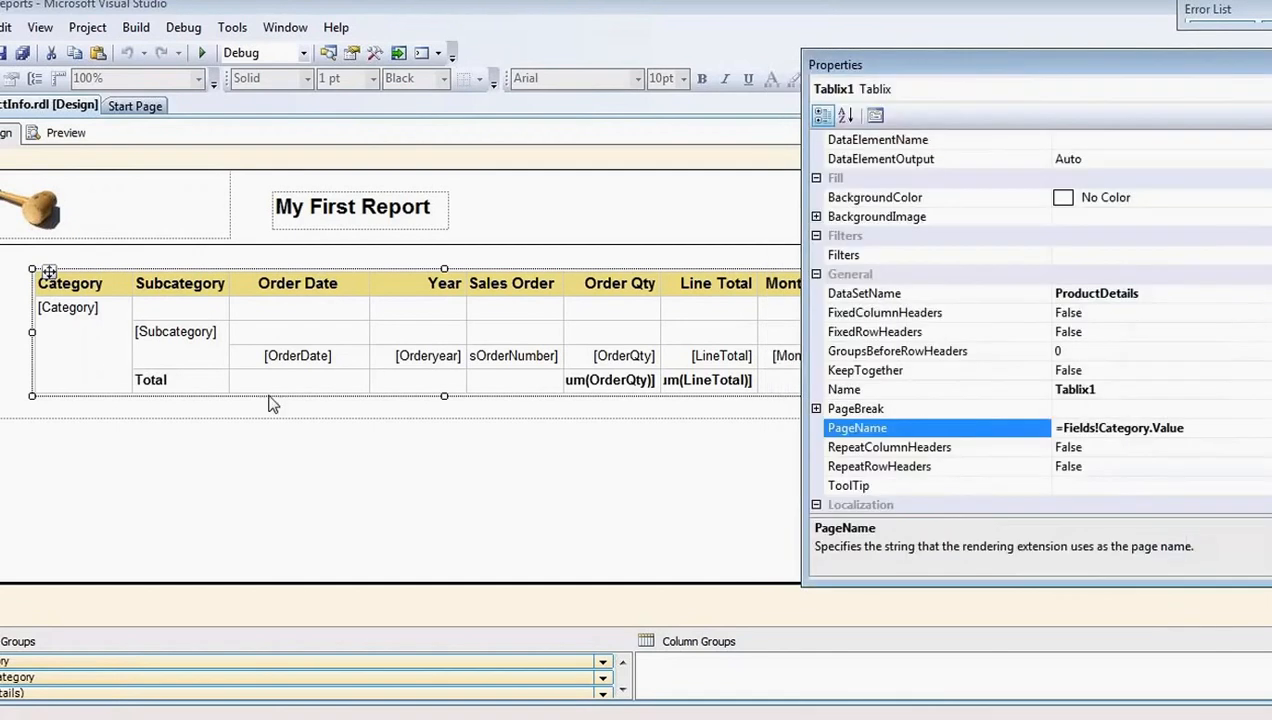
# Step: Expand the table's PageBreak settings and check BreakLocation, Disabled and ResetPageNumber
pyautogui.click(1190, 466)
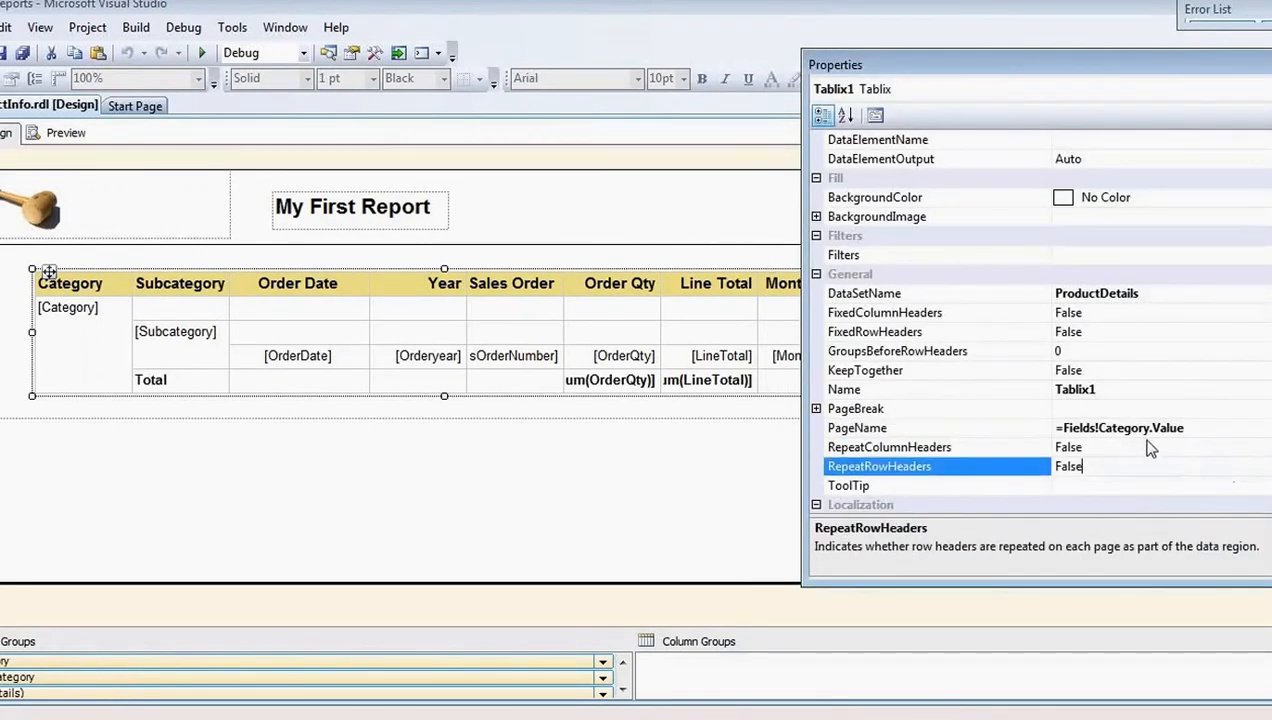
pyautogui.click(1150, 447)
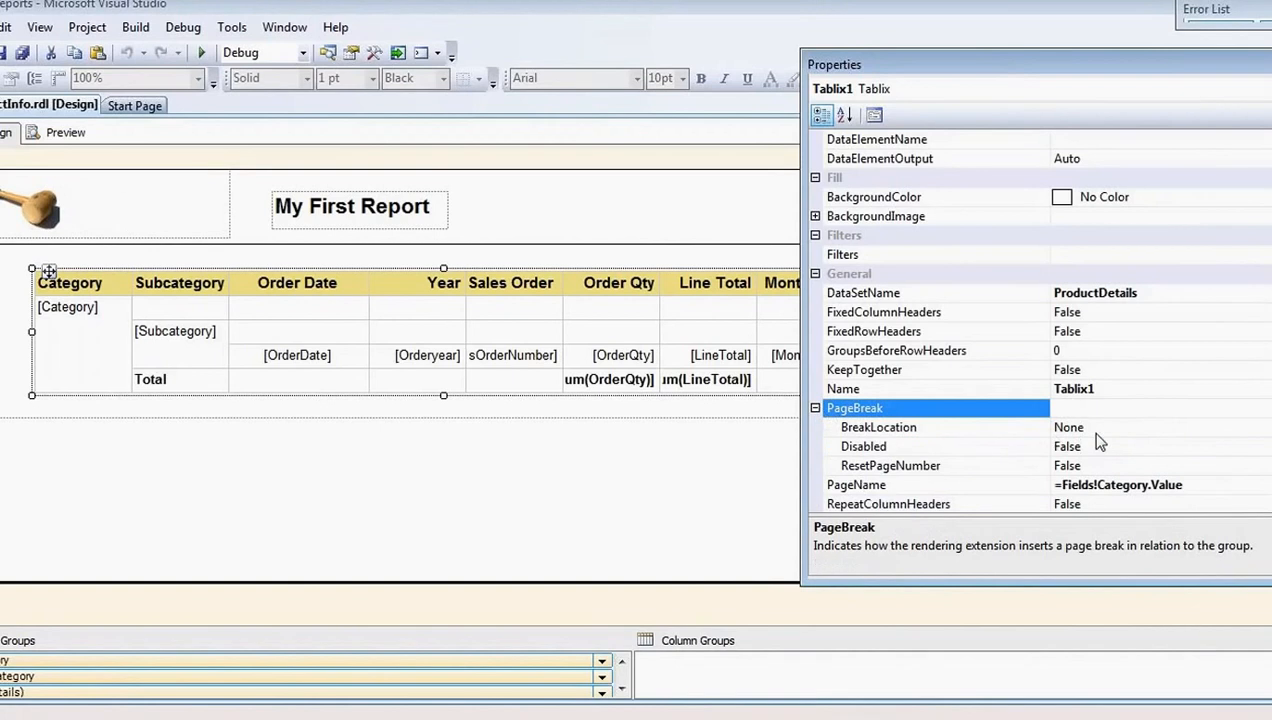
pyautogui.click(1100, 446)
pyautogui.click(1127, 466)
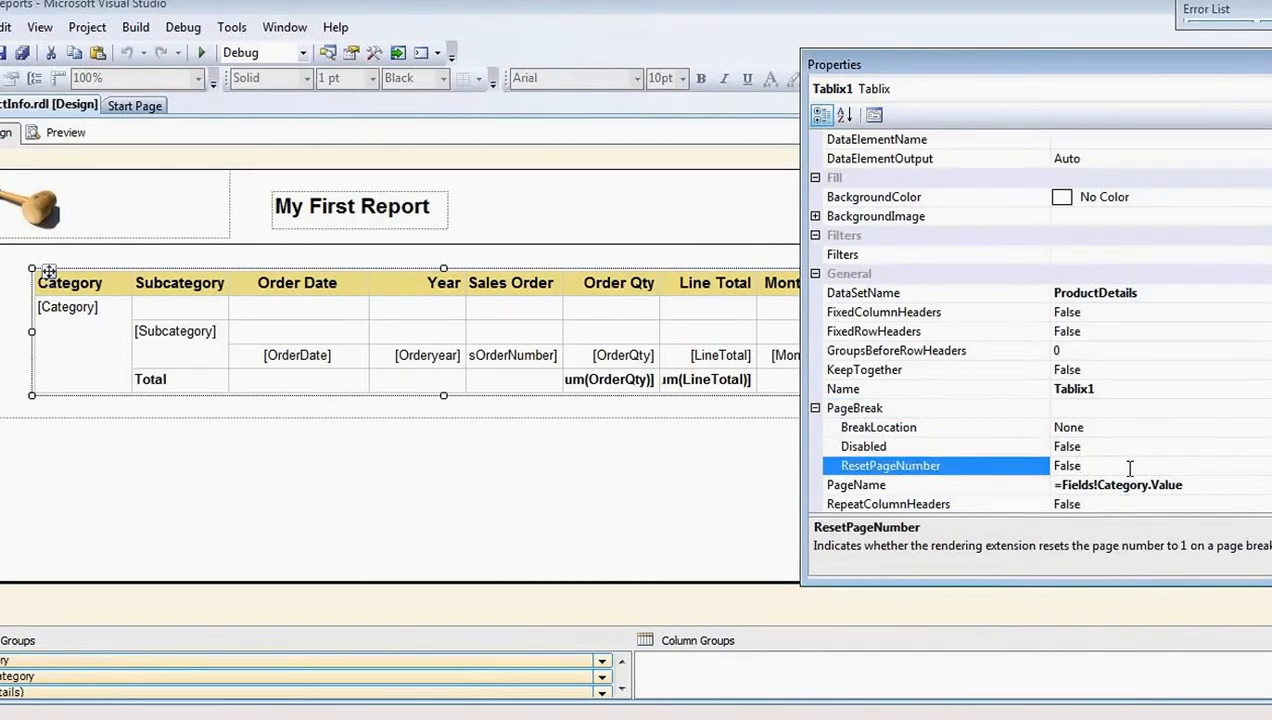
pyautogui.click(1155, 427)
pyautogui.click(1185, 390)
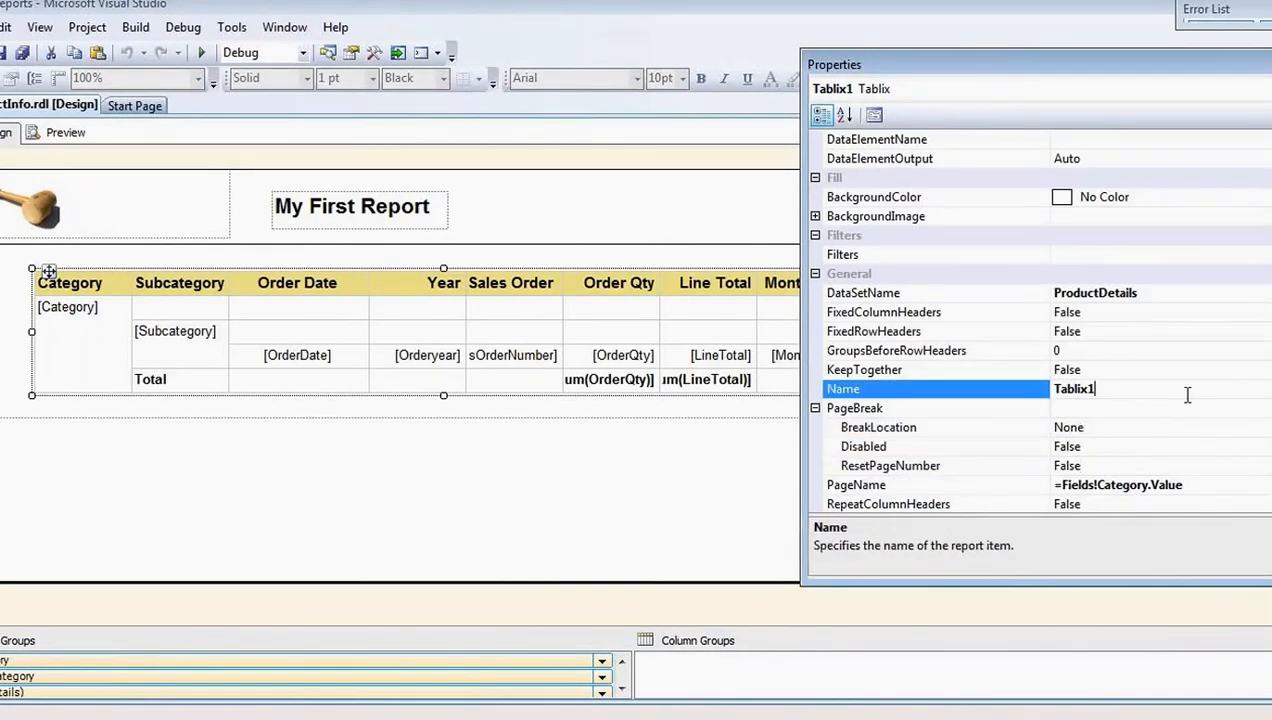
pyautogui.click(1202, 410)
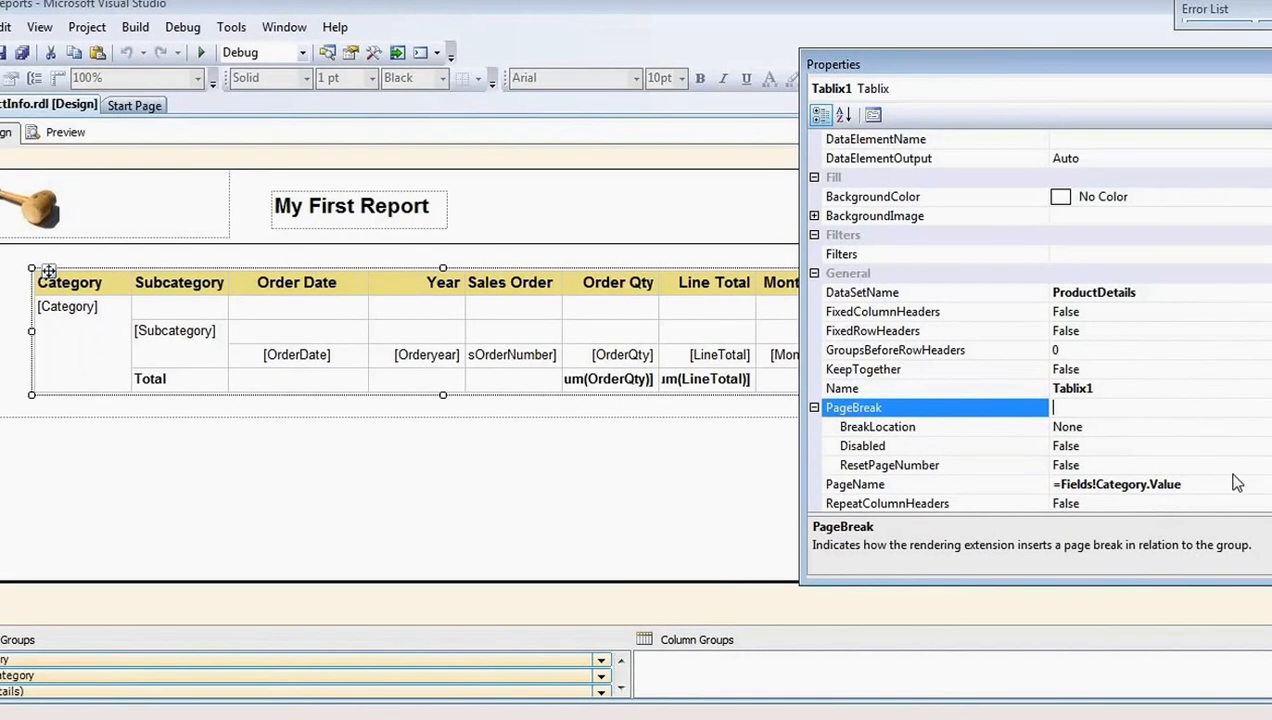
# Step: Reopen the table's PageName expression, browse the fields and datasets, delete the whole expression and accept the empty value
pyautogui.click(1245, 467)
pyautogui.click(1265, 485)
pyautogui.click(1270, 485)
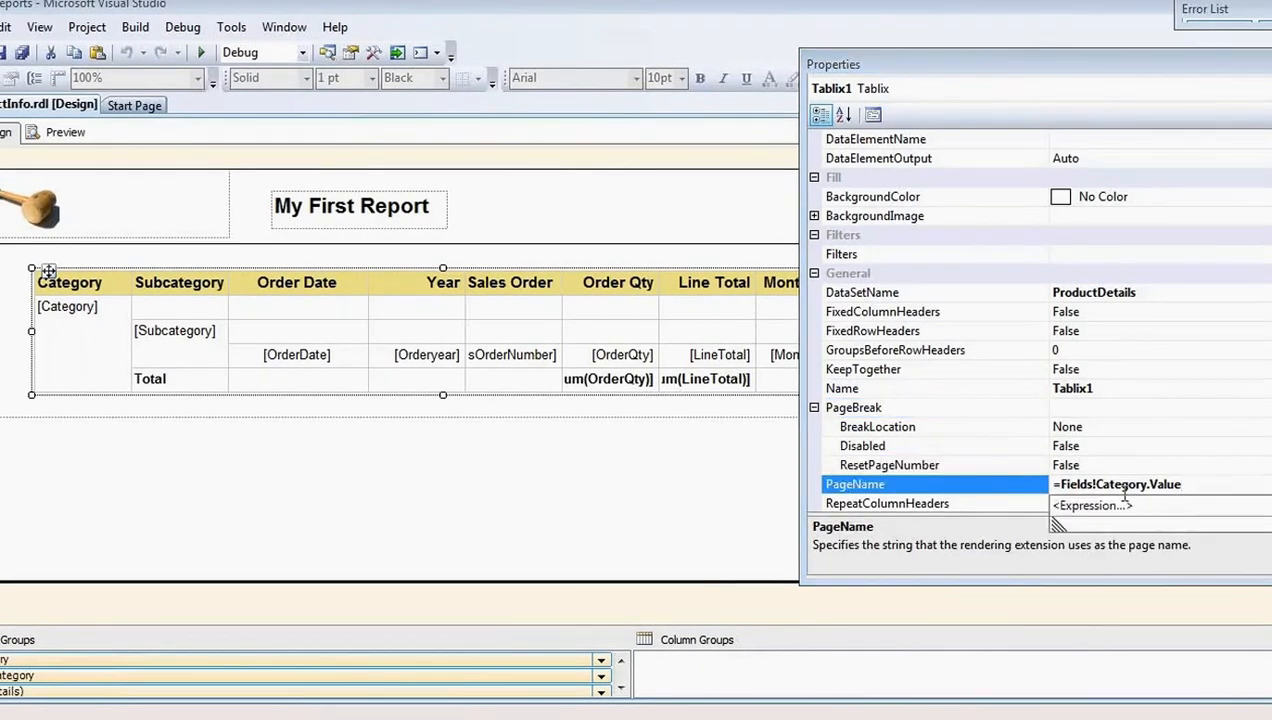
pyautogui.click(1095, 505)
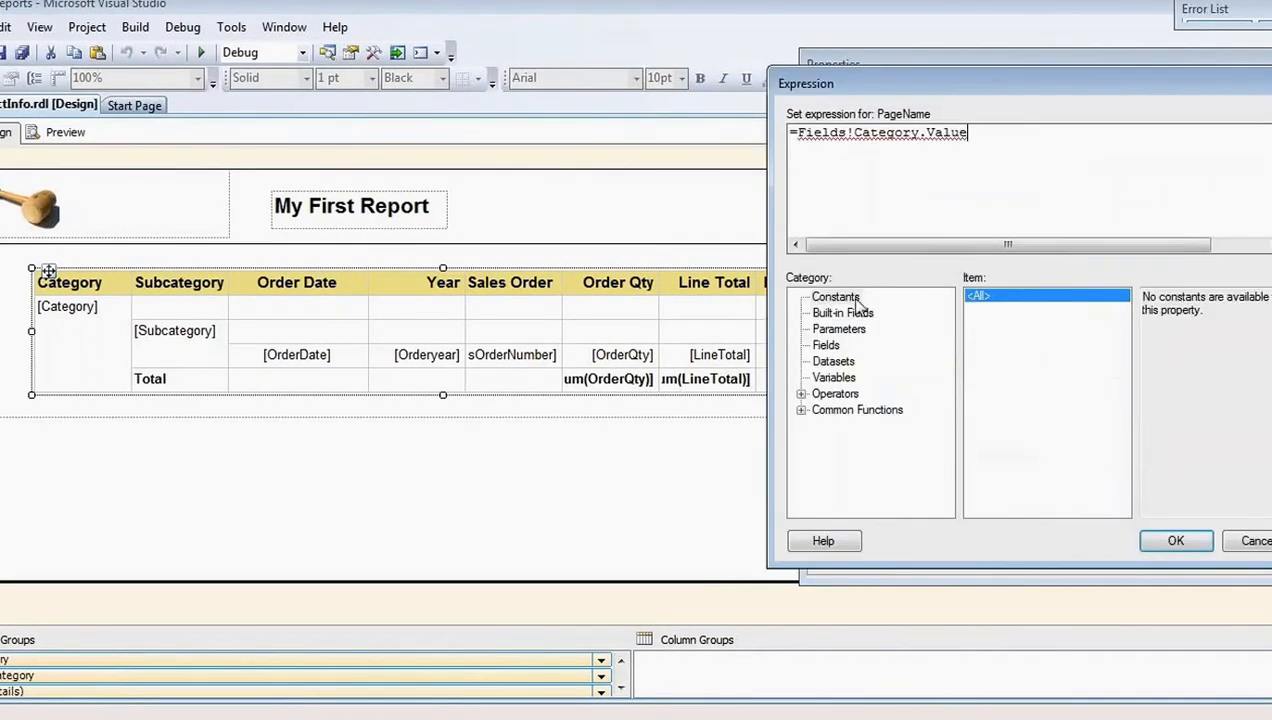
pyautogui.click(843, 347)
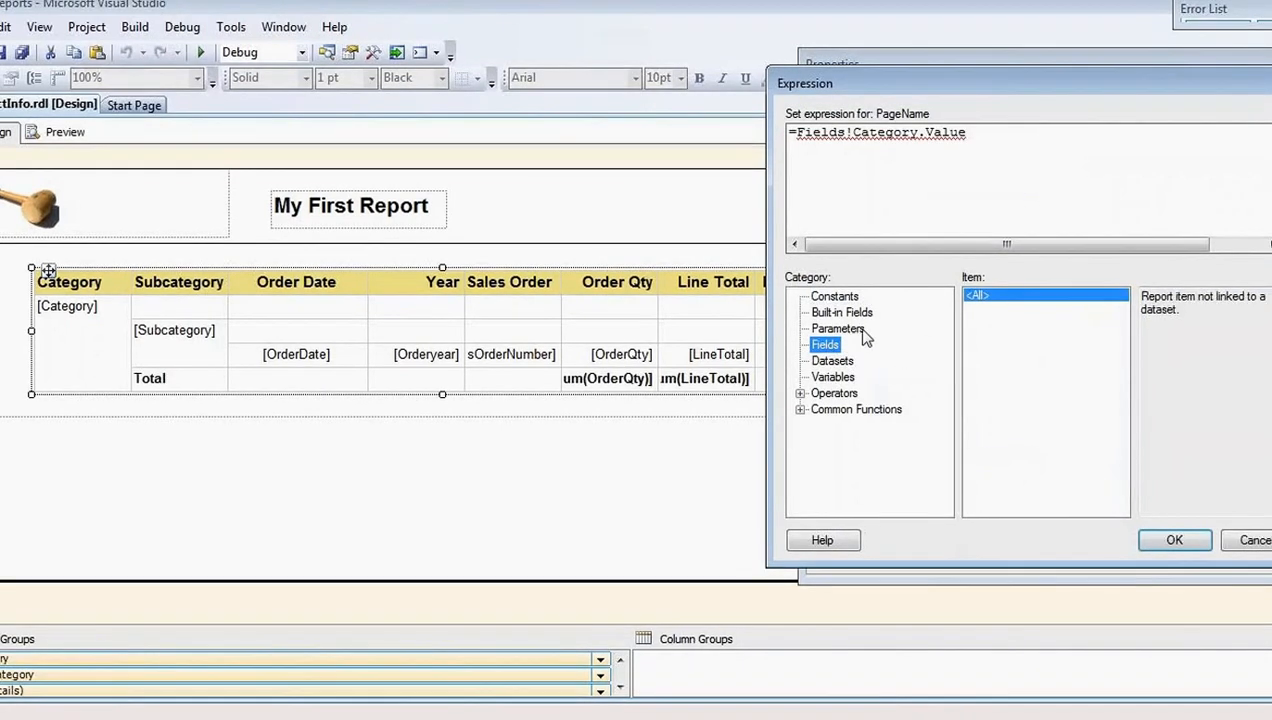
pyautogui.click(828, 314)
pyautogui.click(851, 331)
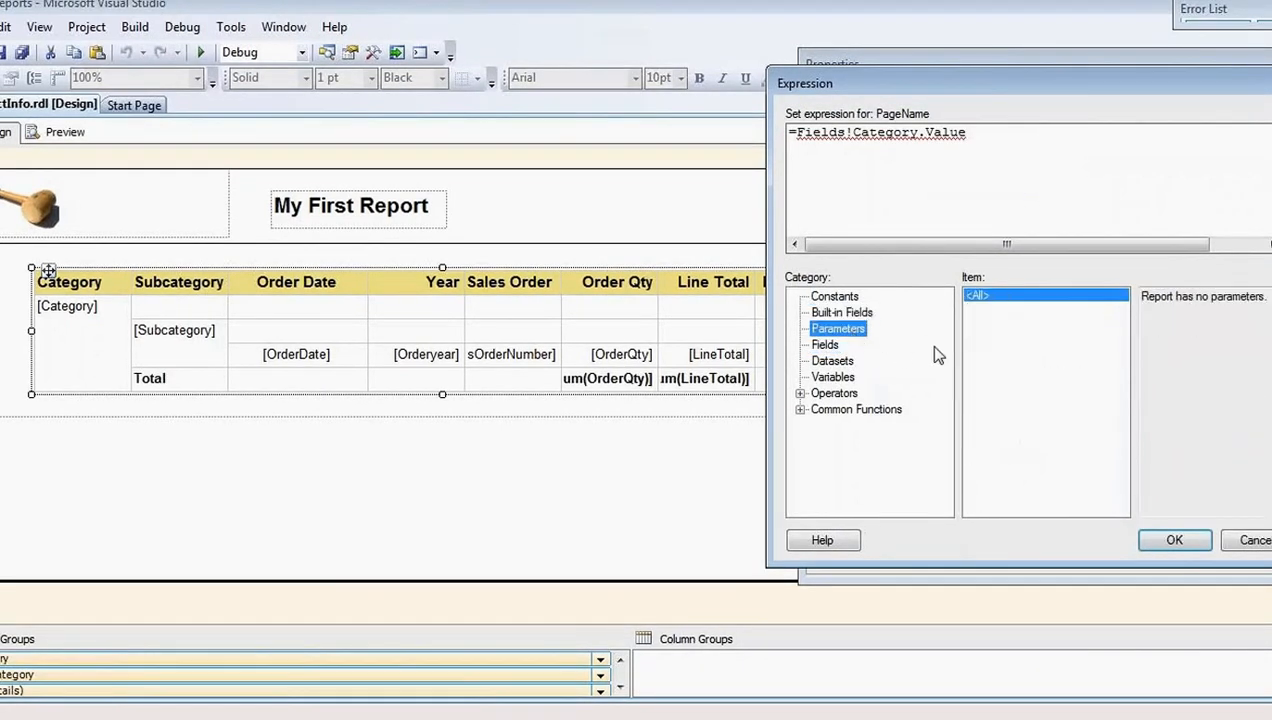
pyautogui.click(840, 345)
pyautogui.click(840, 360)
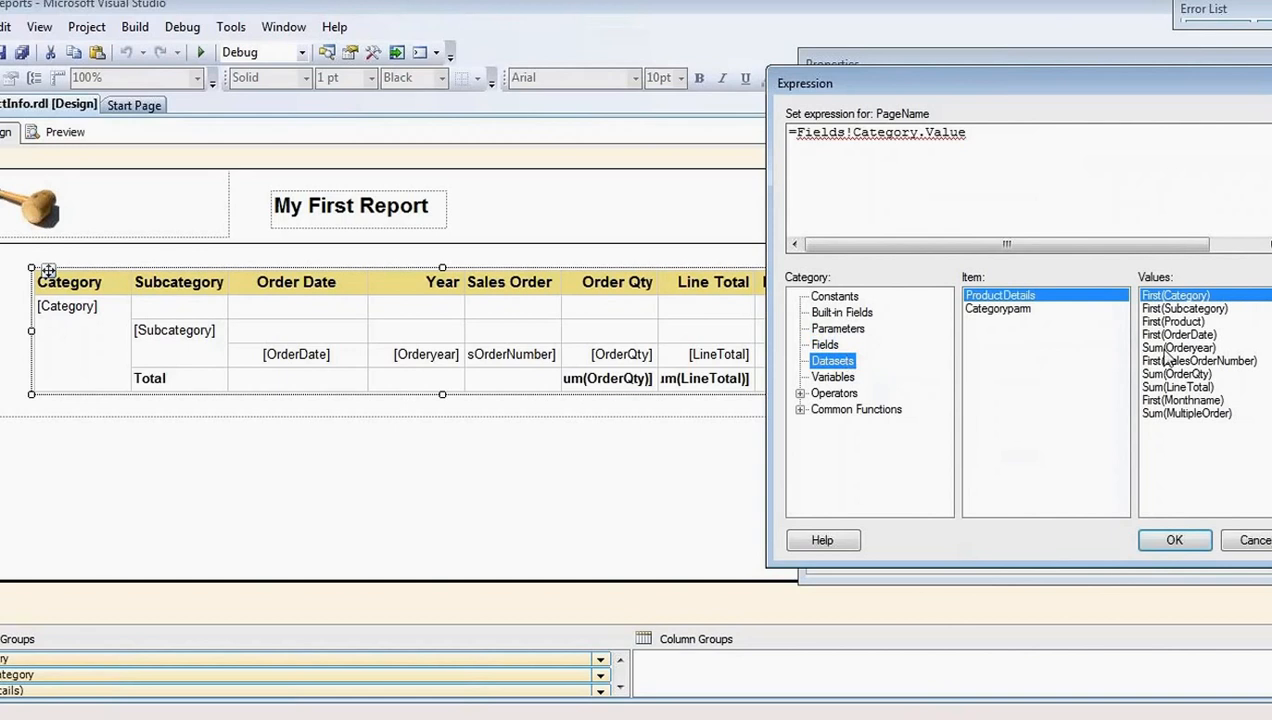
pyautogui.click(1175, 296)
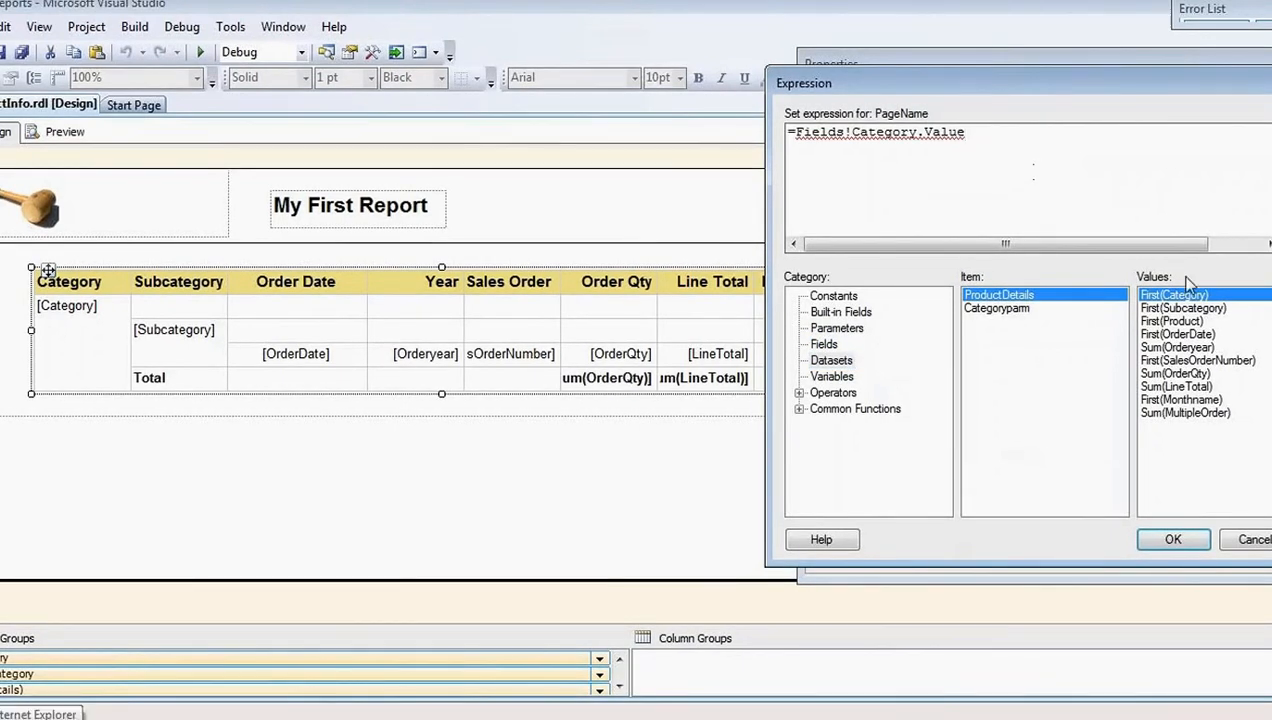
pyautogui.moveTo(937, 139); pyautogui.dragTo(560, 98)
pyautogui.press('Delete')
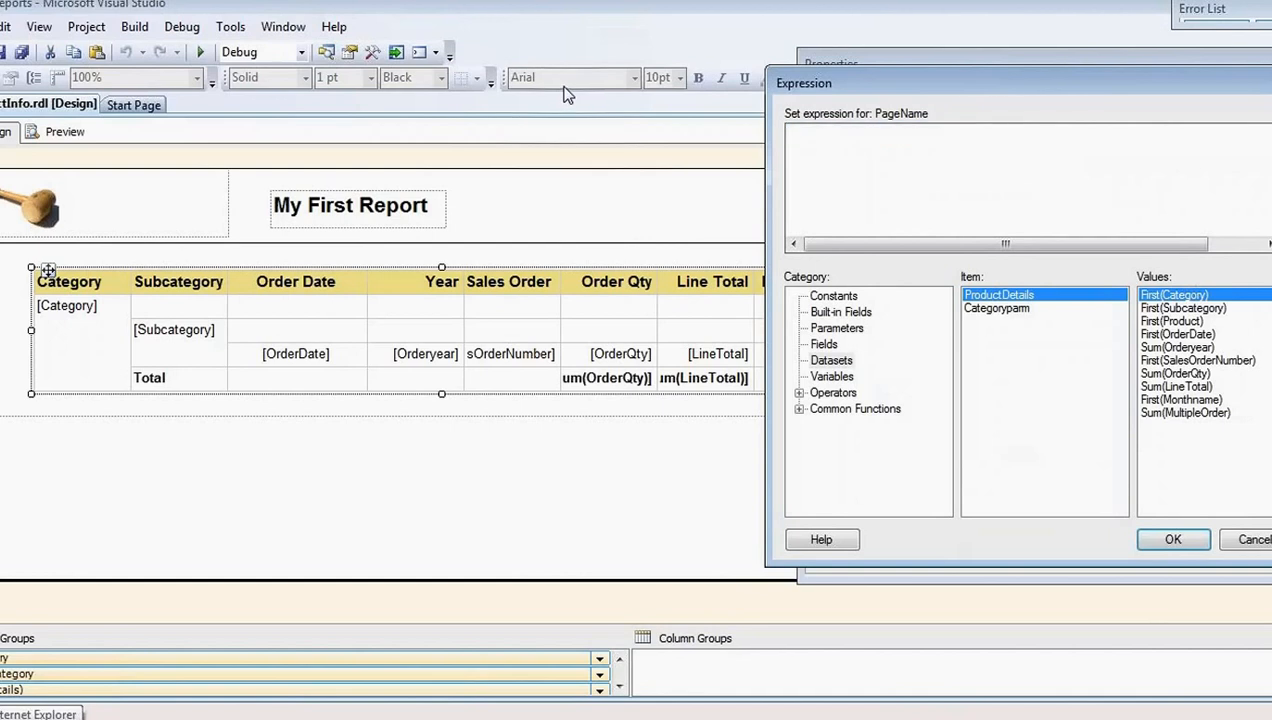
pyautogui.click(1173, 539)
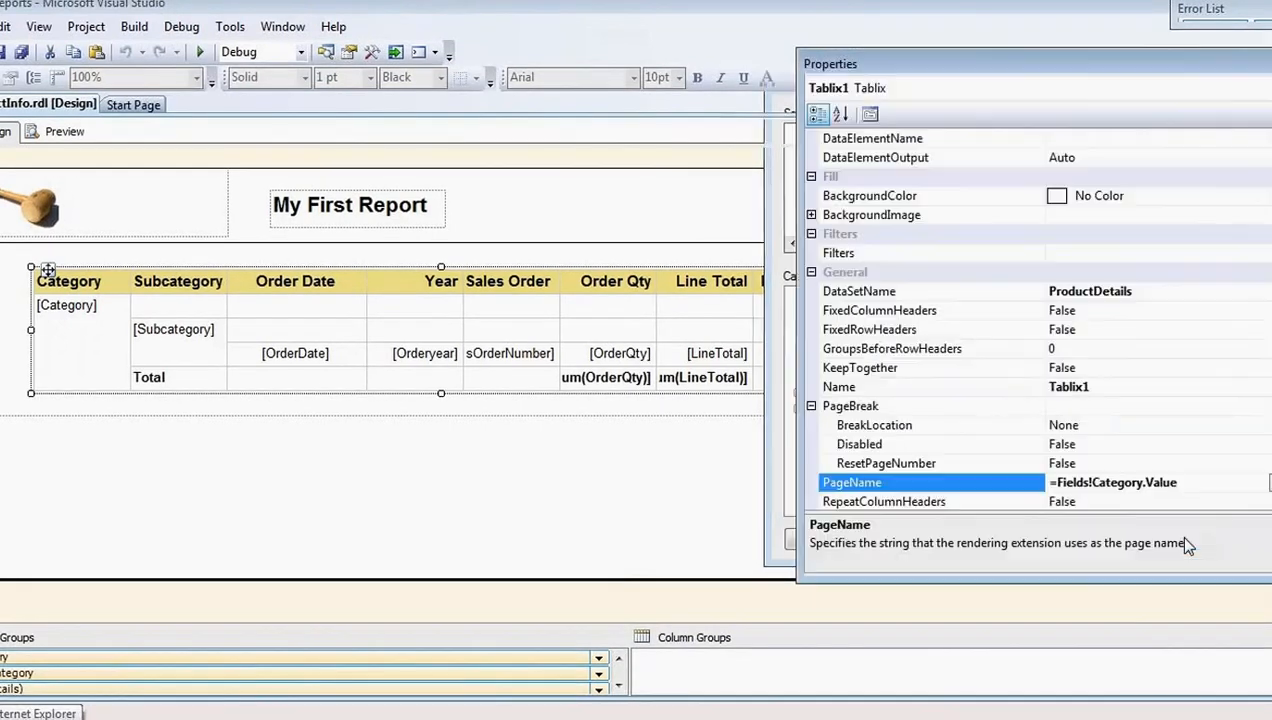
pyautogui.click(1166, 464)
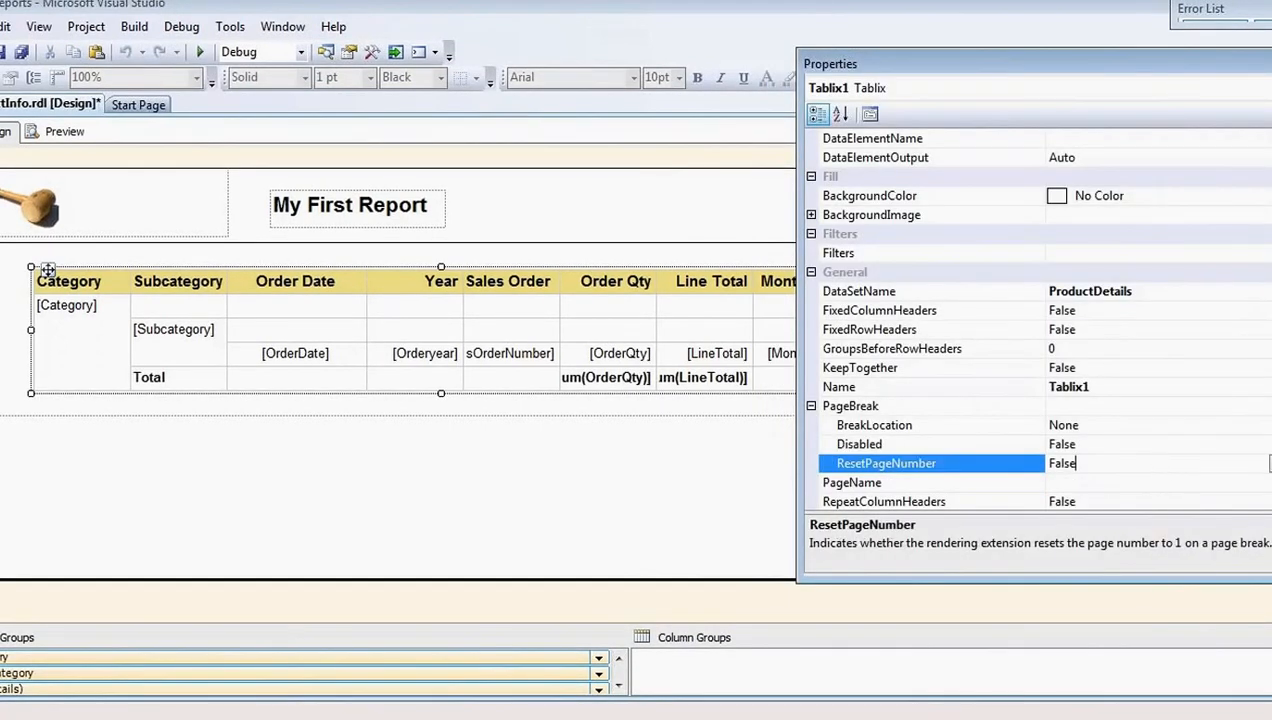
pyautogui.click(866, 482)
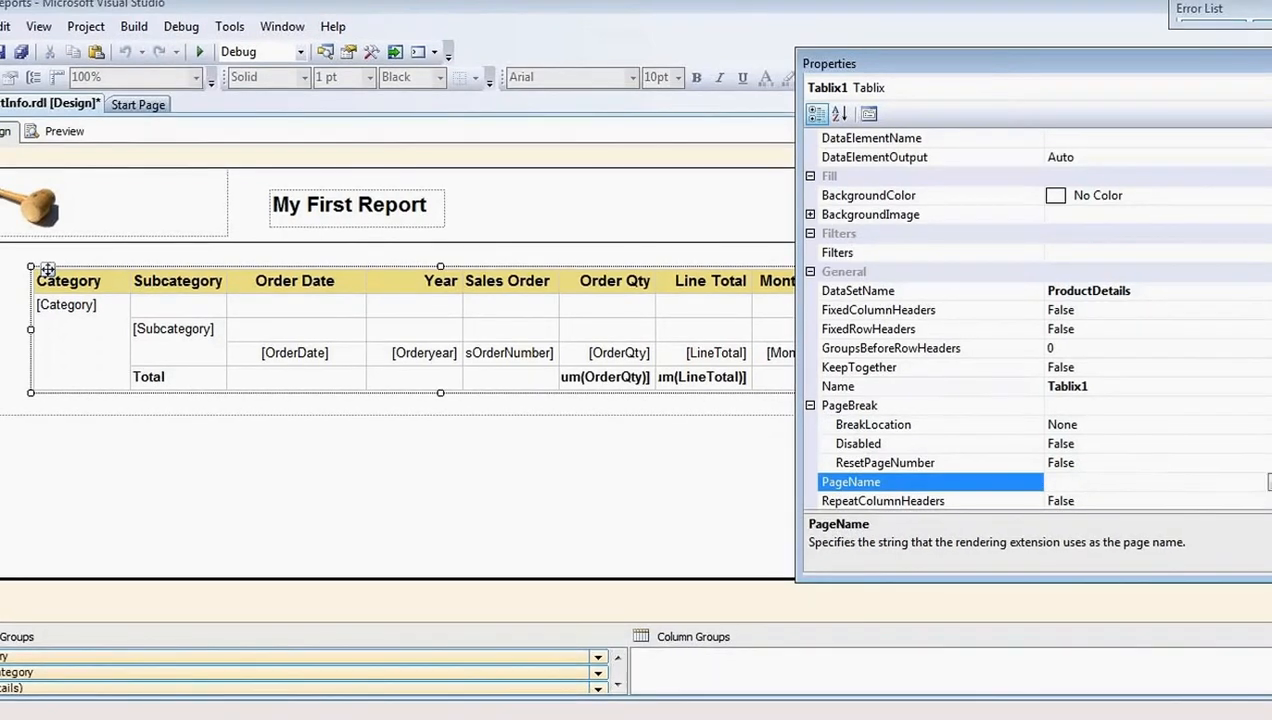
# Step: Leave the table's properties and select the rectangle that contains the table
pyautogui.click(858, 430)
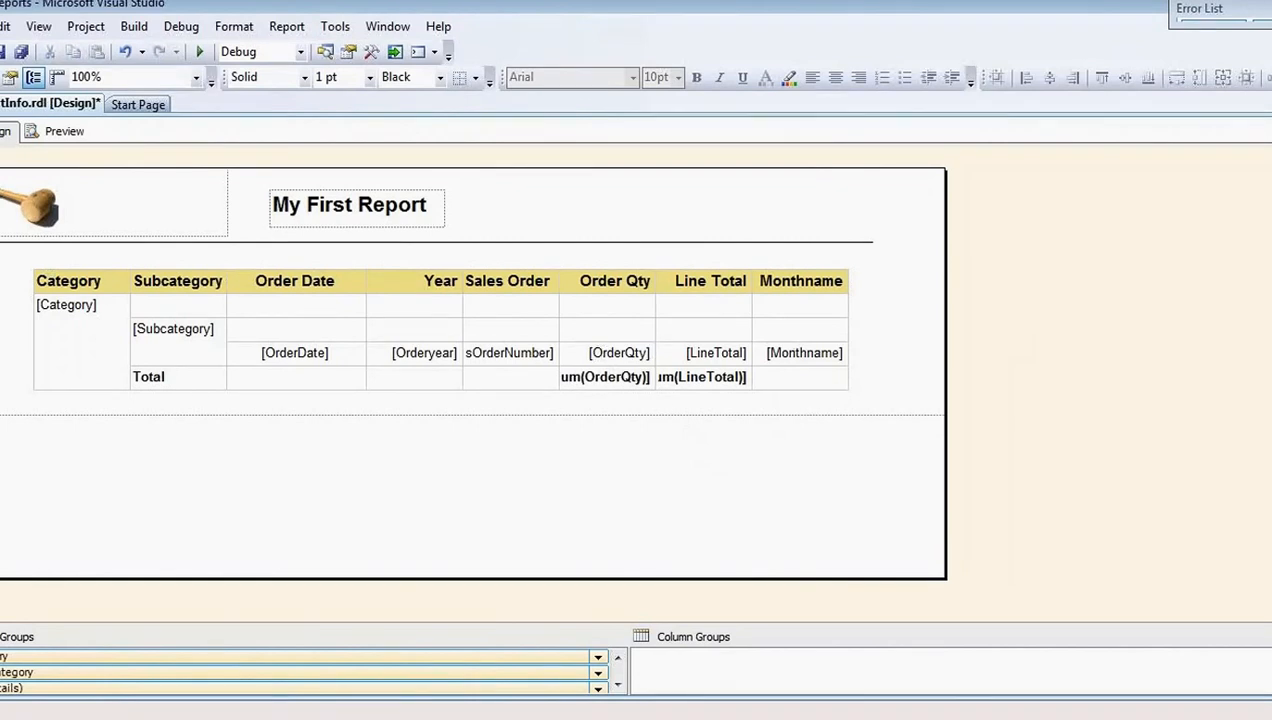
pyautogui.click(603, 368)
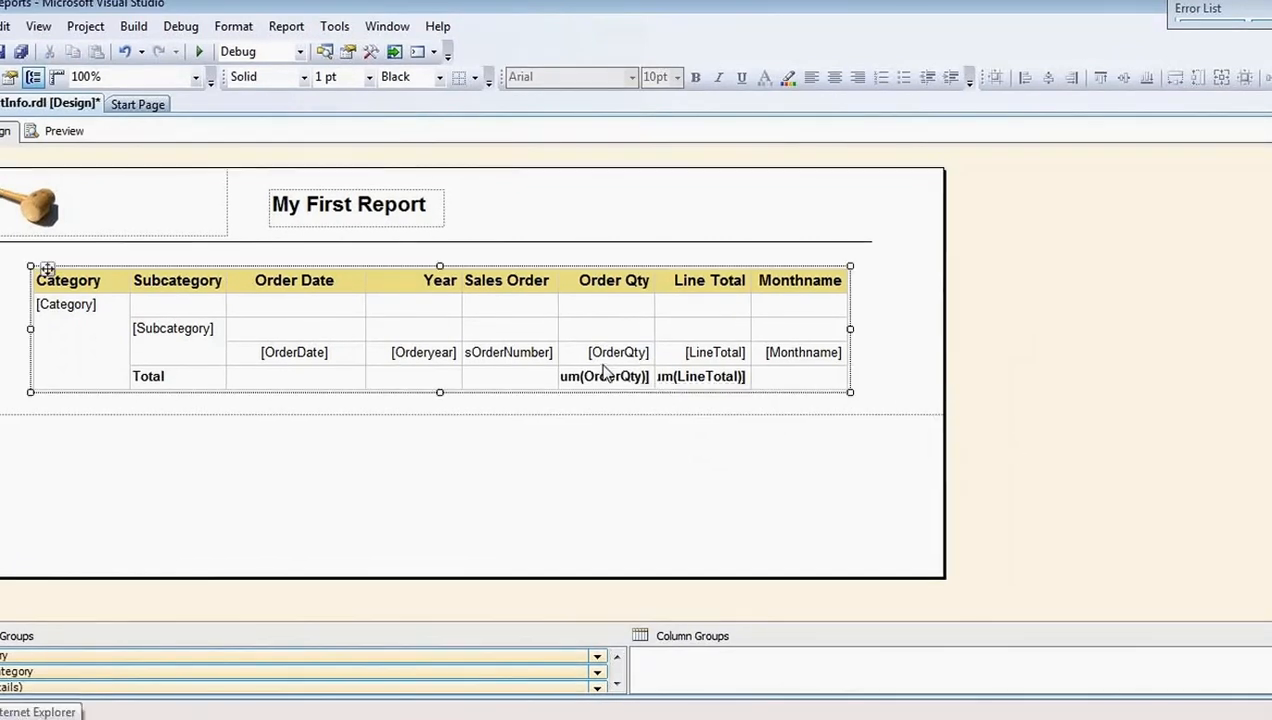
pyautogui.click(5, 328)
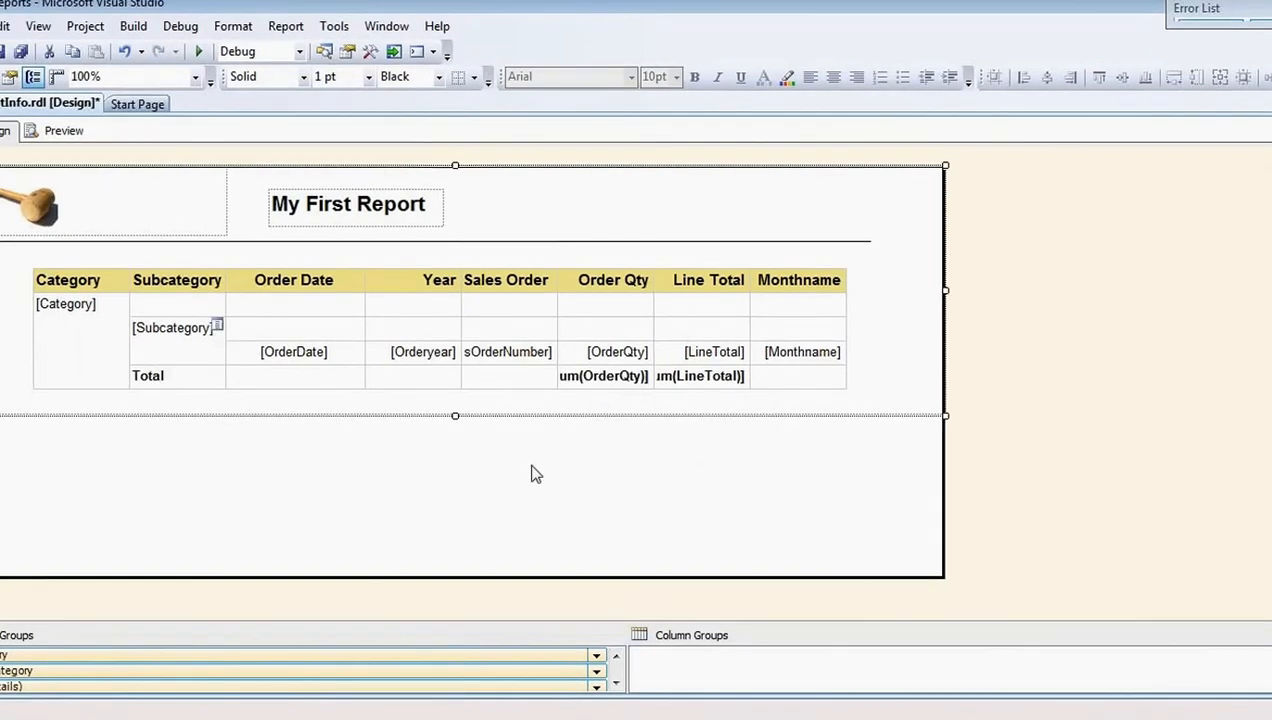
pyautogui.click(533, 500)
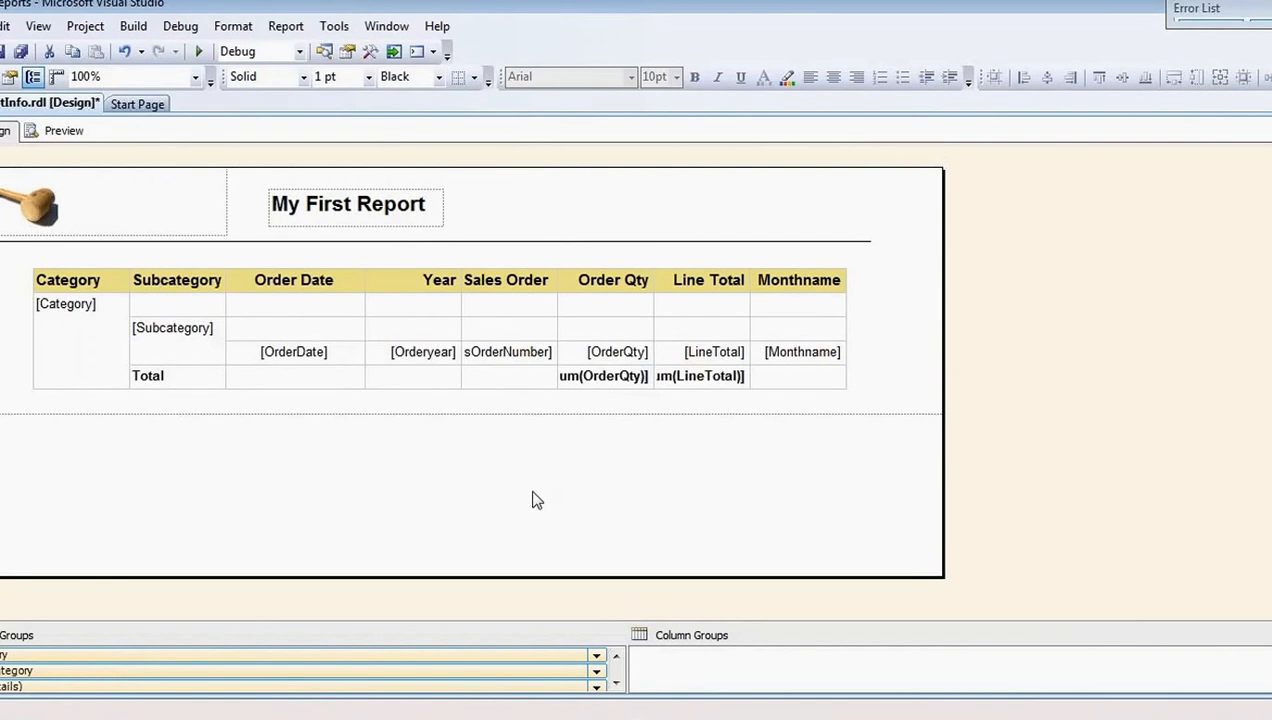
pyautogui.click(880, 343)
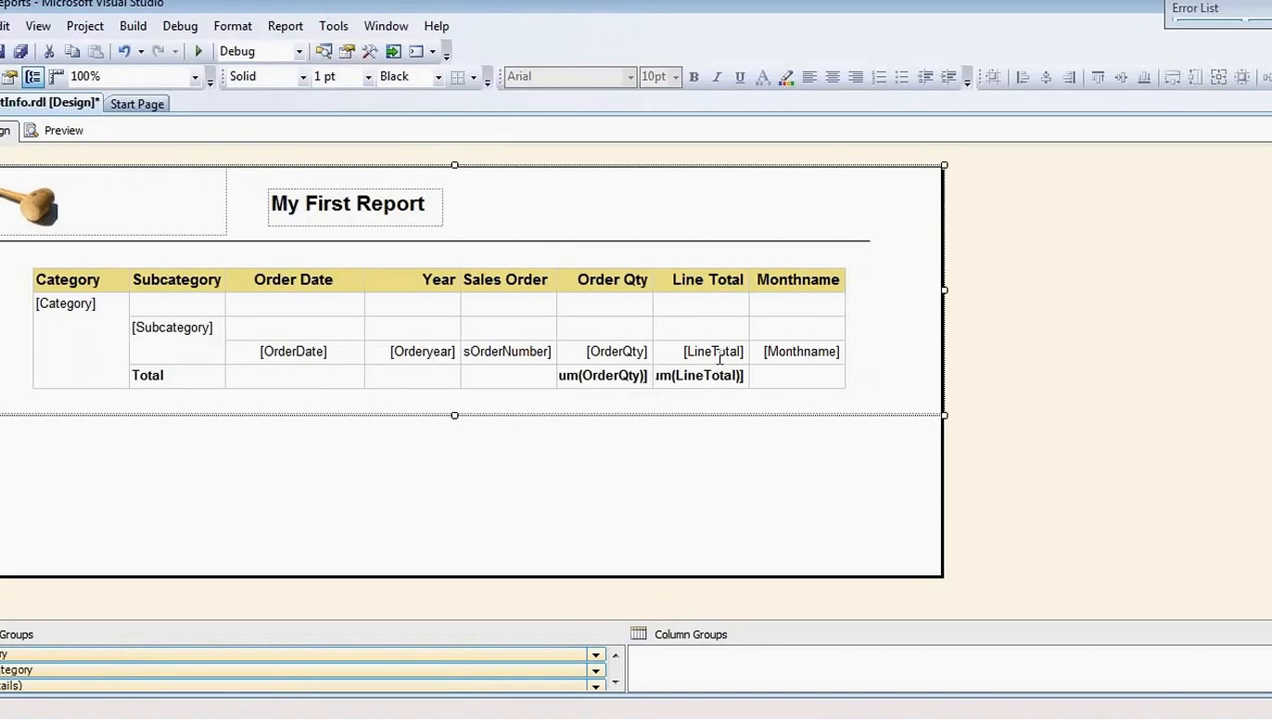
pyautogui.moveTo(717, 352)
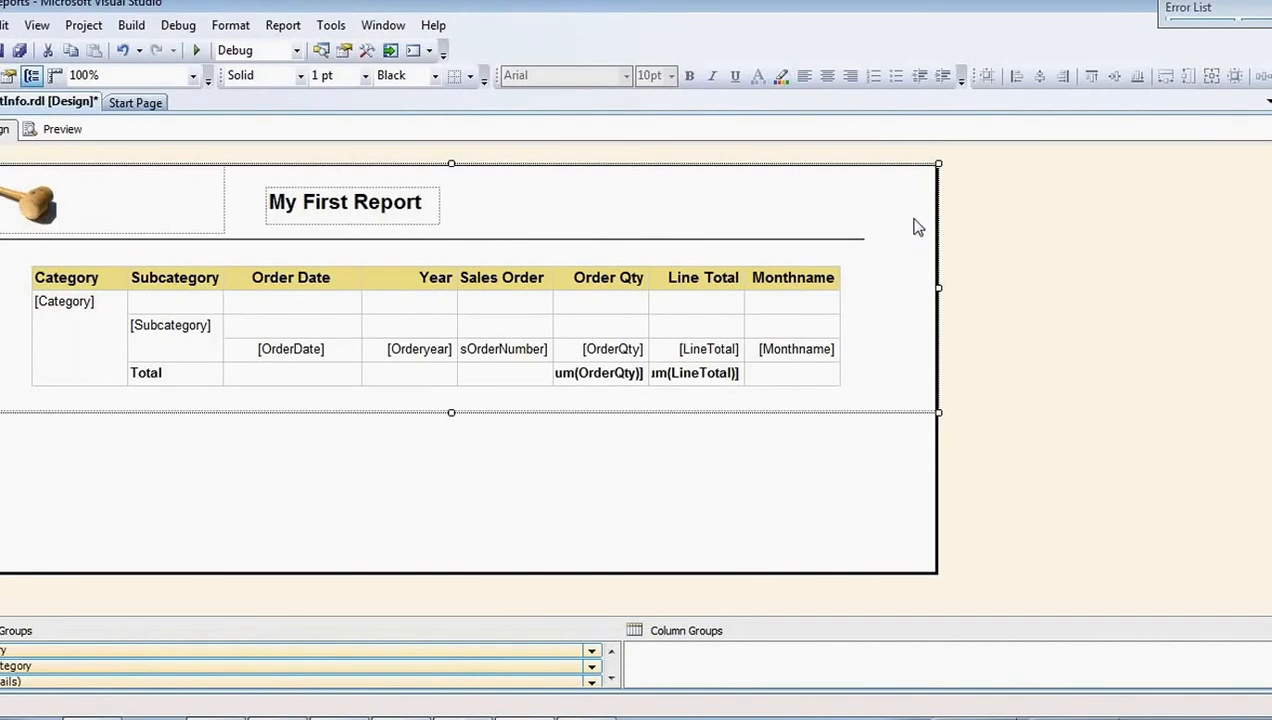
pyautogui.click(560, 458)
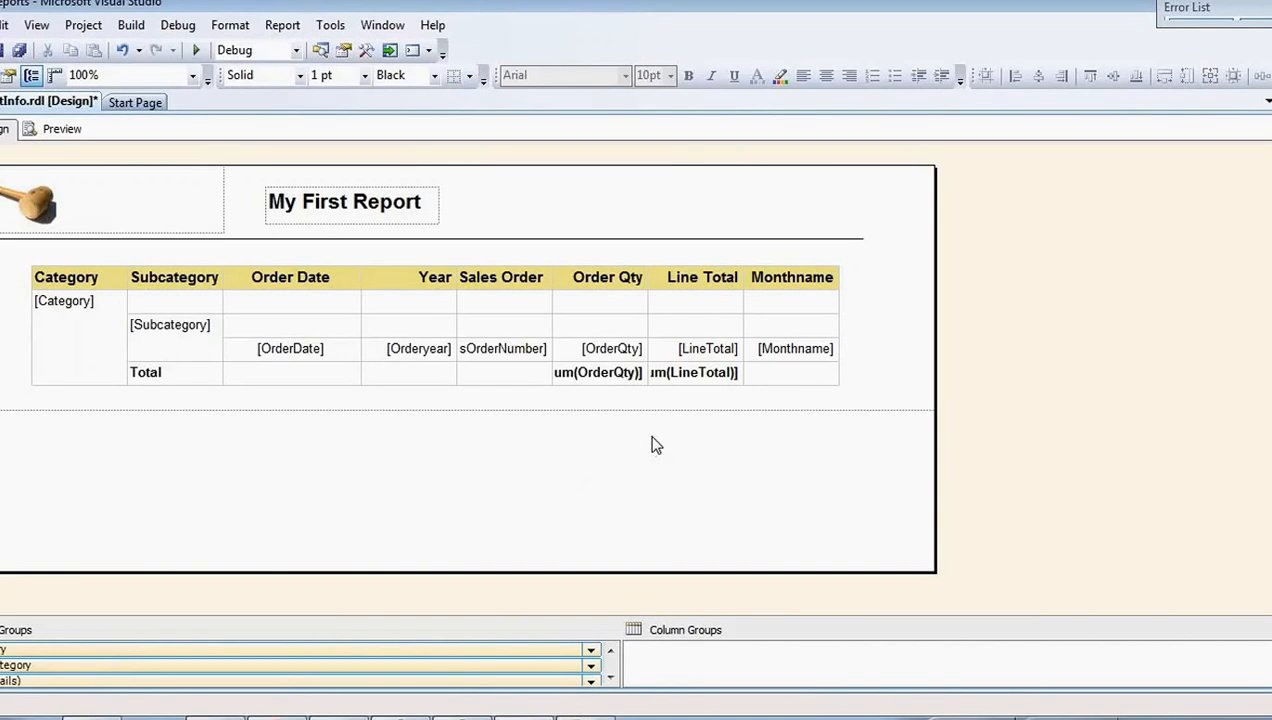
pyautogui.click(15, 328)
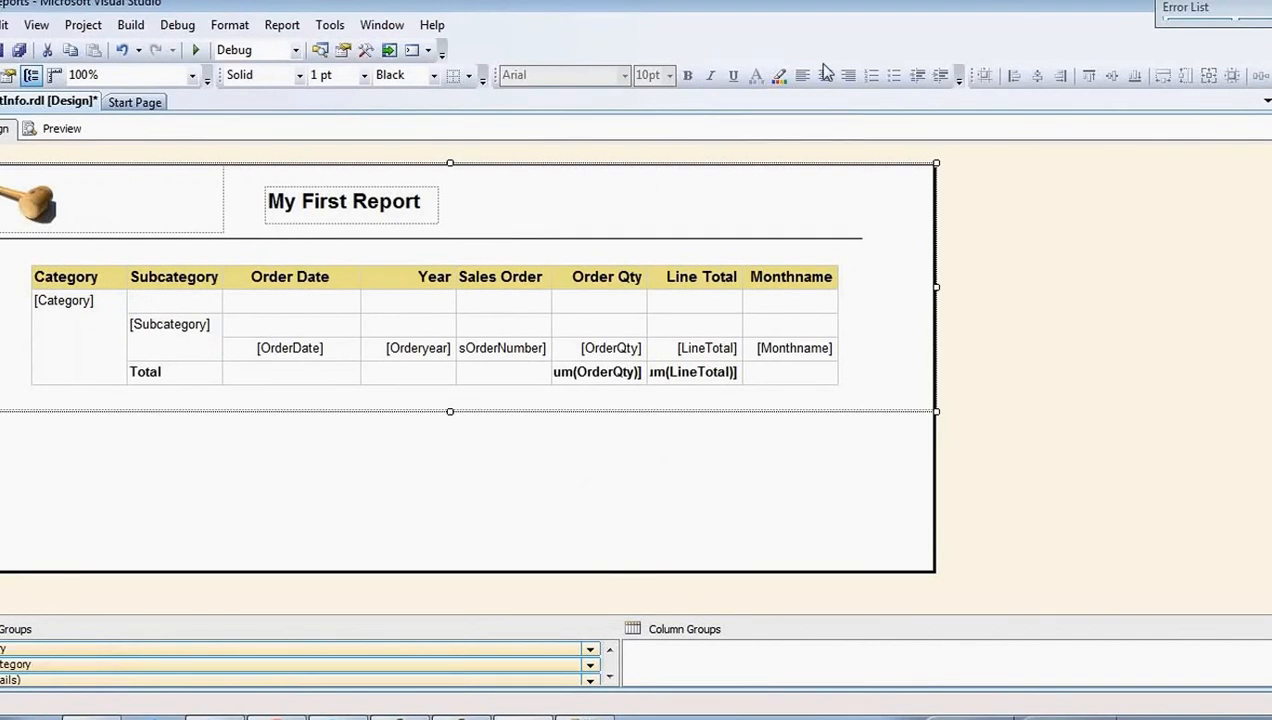
pyautogui.click(32, 26)
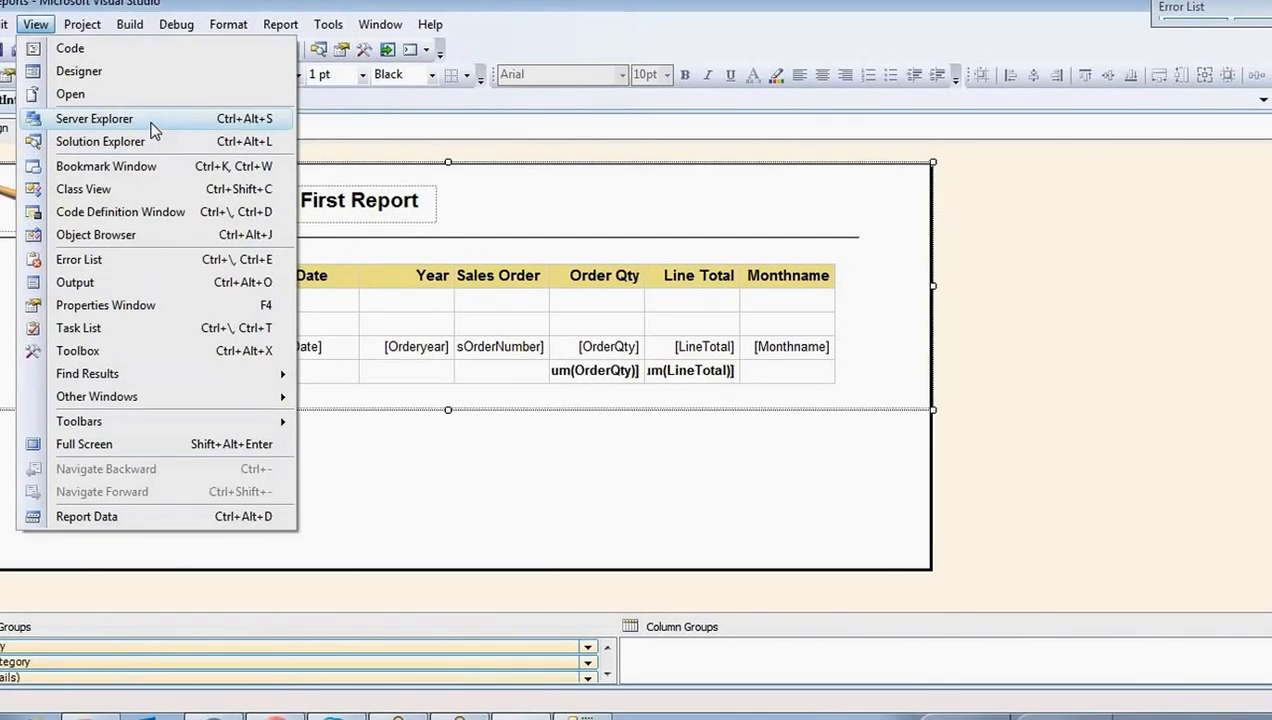
pyautogui.click(156, 121)
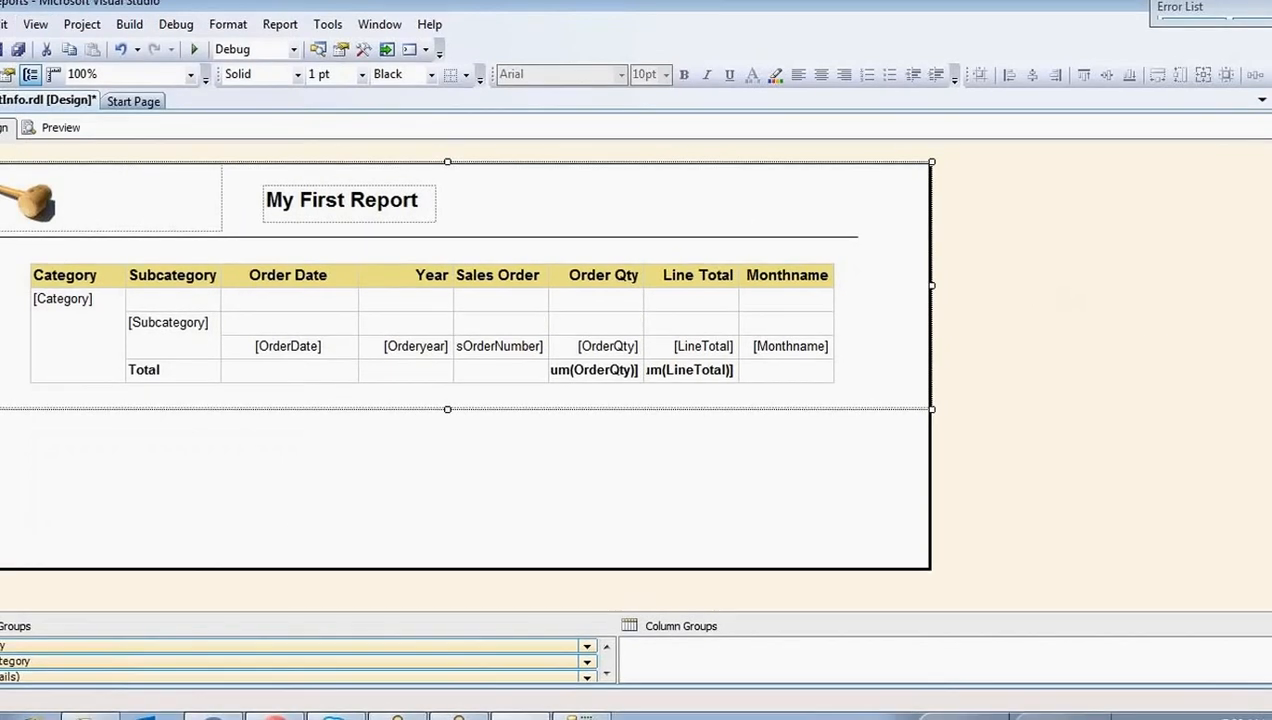
pyautogui.click(1240, 716)
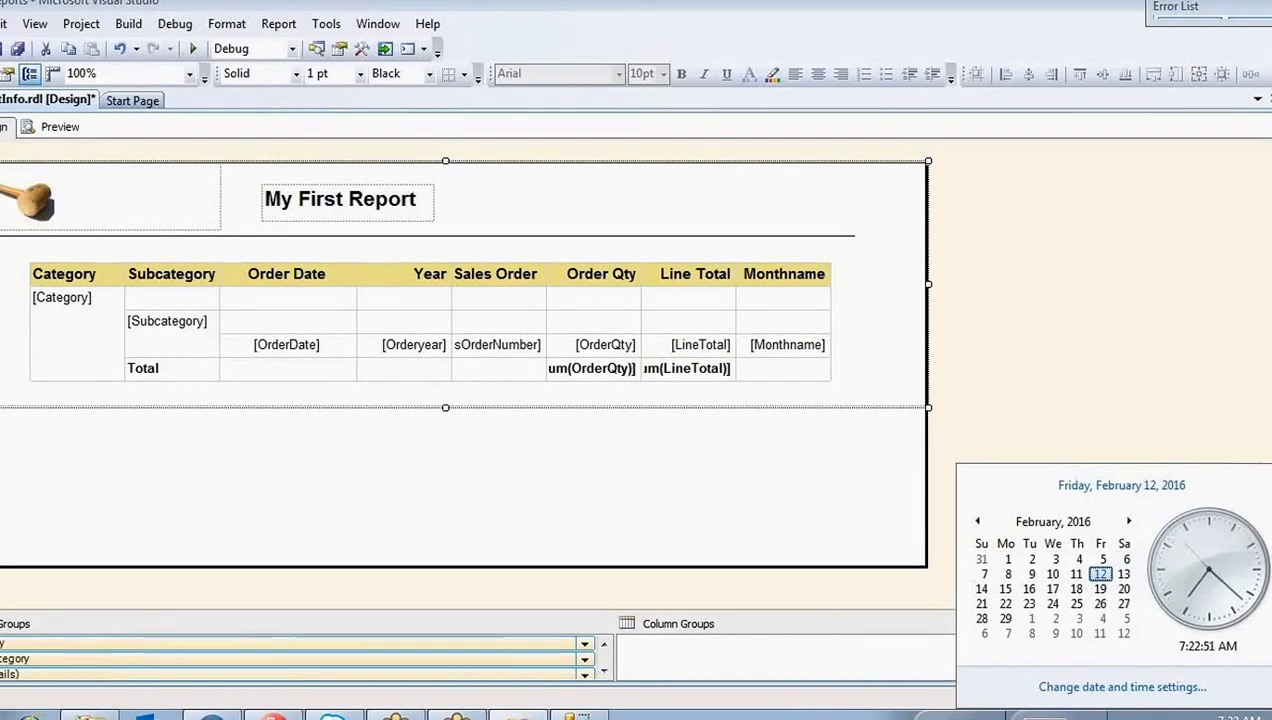
pyautogui.click(573, 518)
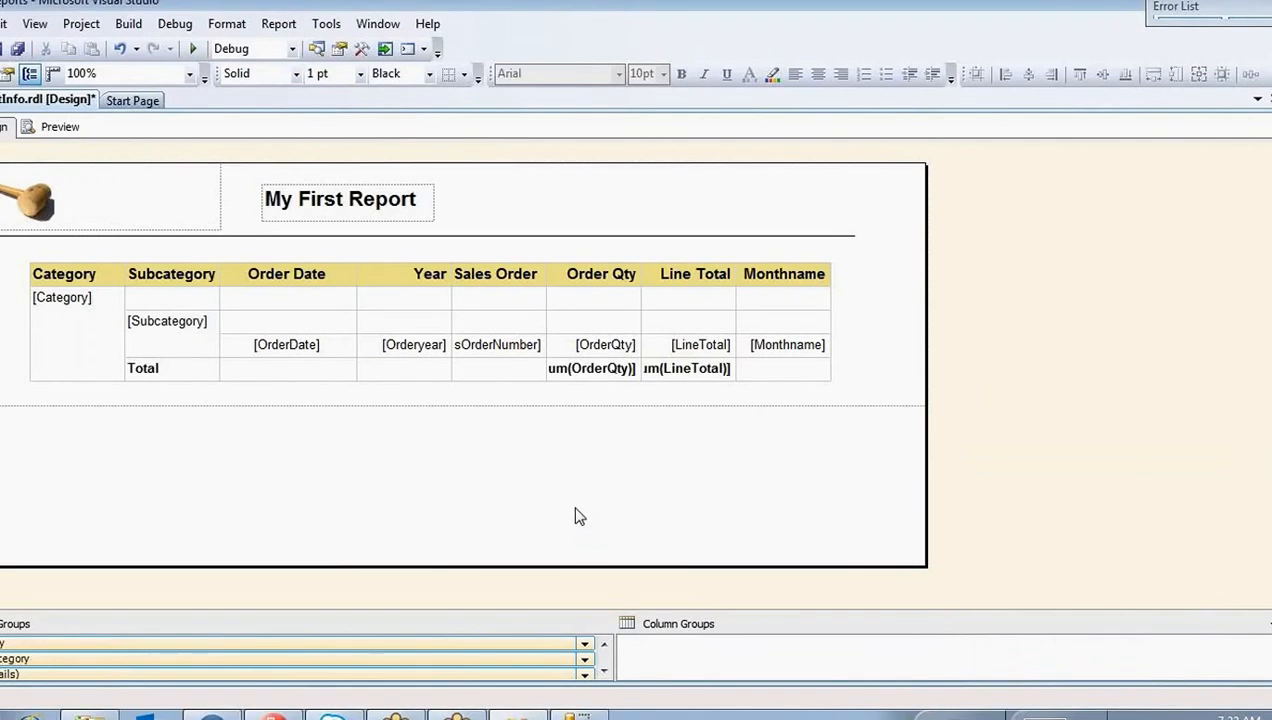